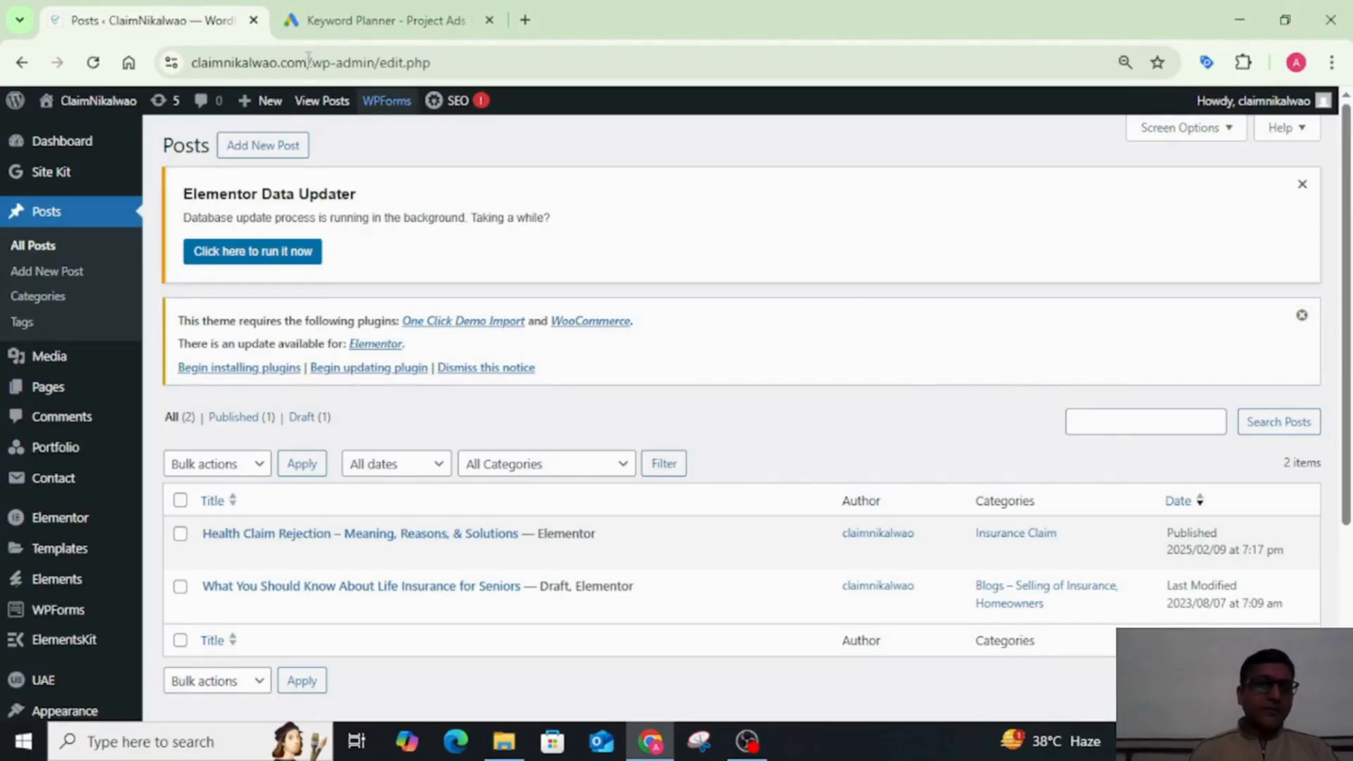
{"action": "left_click_drag", "start_coordinate": [308, 62], "coordinate": [128, 73]}
{"action": "left_click", "coordinate": [452, 10]}
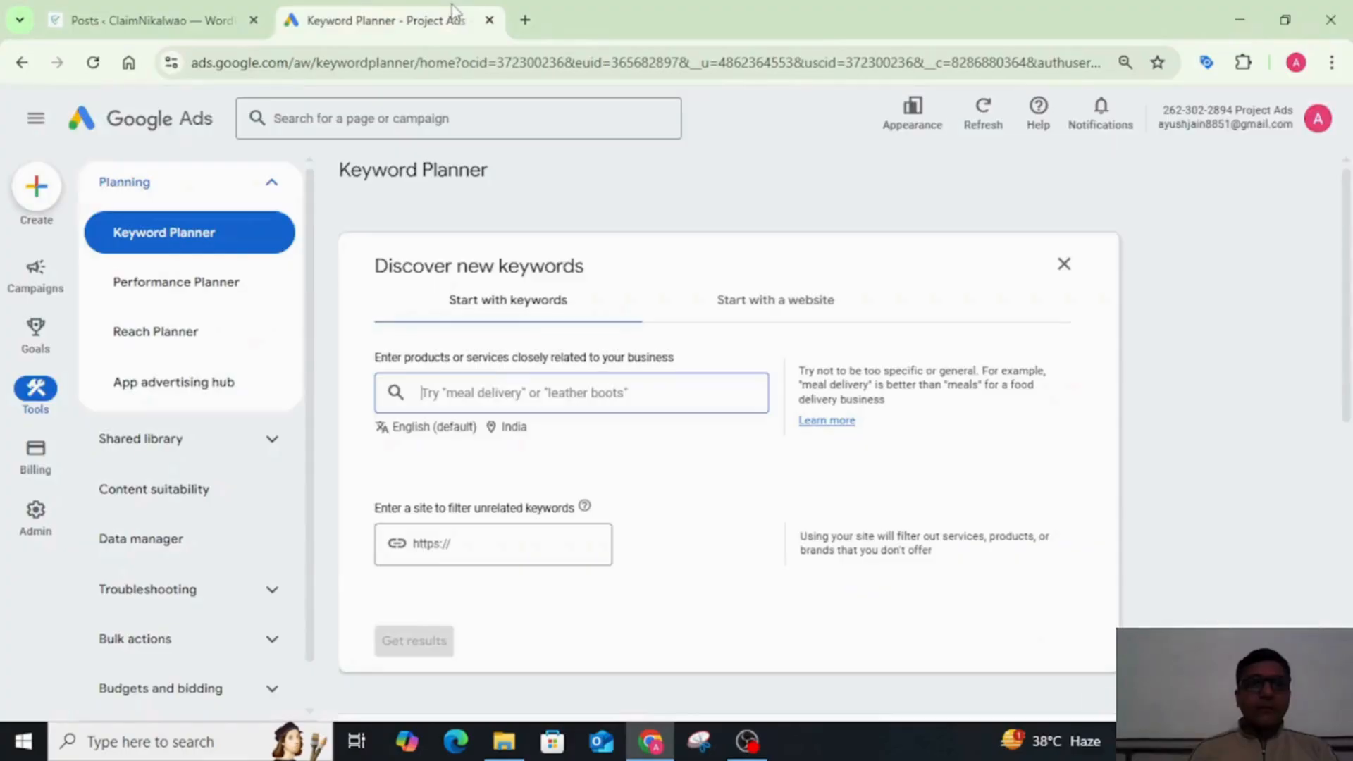
{"action": "left_click", "coordinate": [167, 8]}
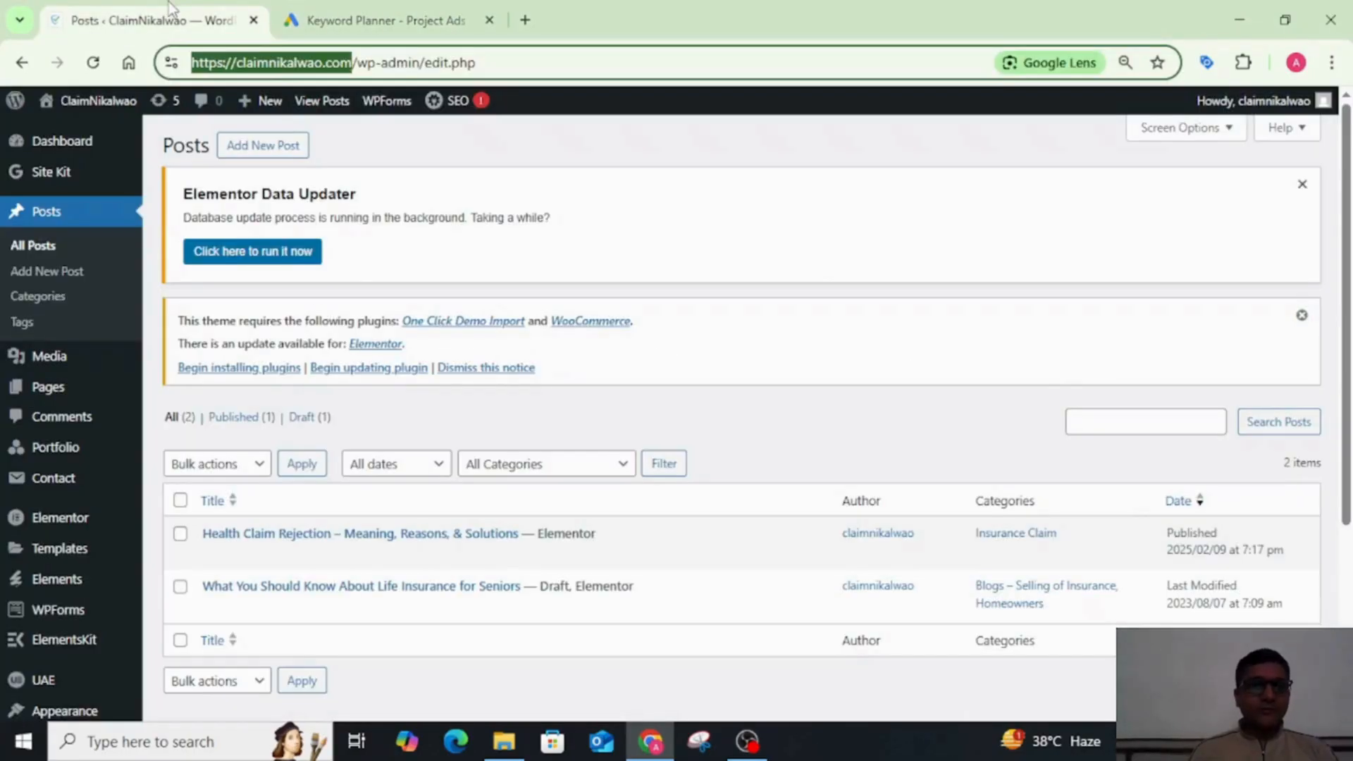
{"action": "left_click", "coordinate": [557, 169]}
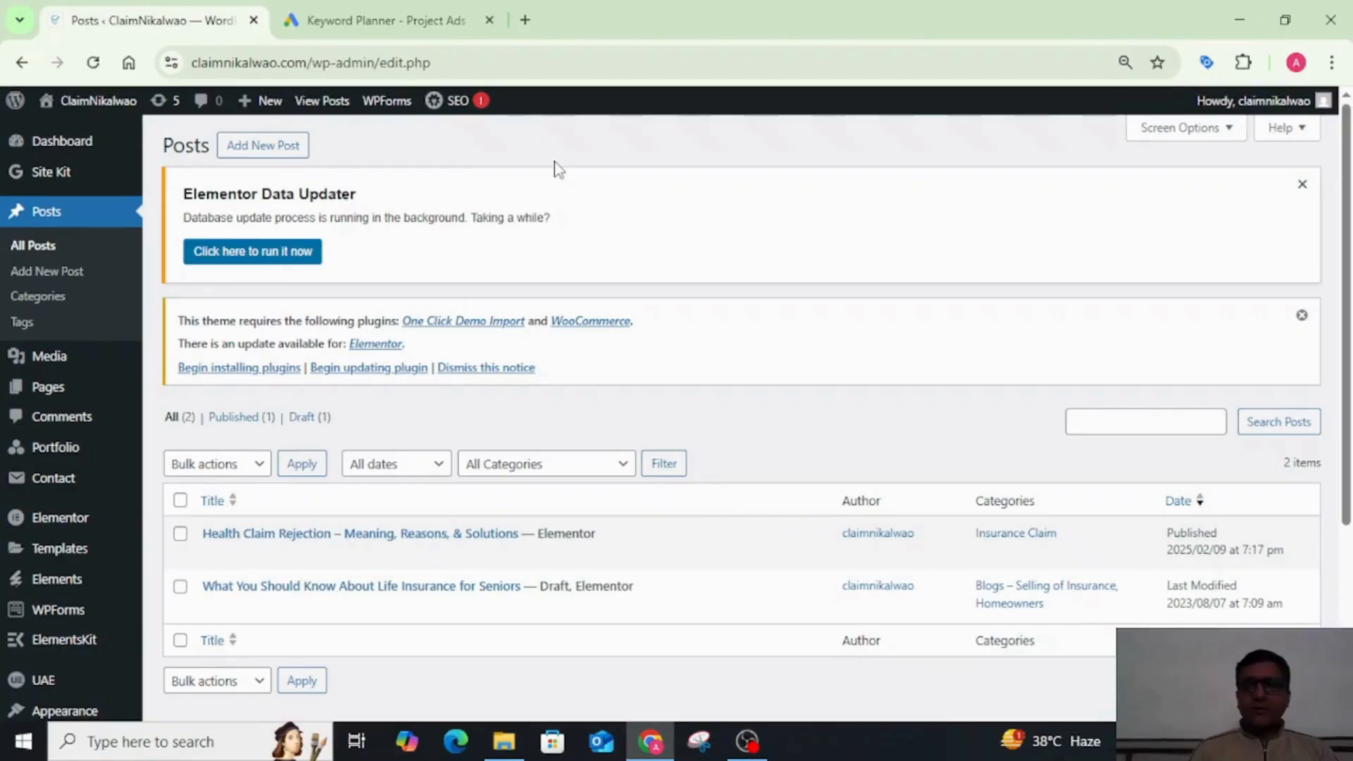
Step: Visit the live ClaimNikalwao site and open its Claim Rejection service page
{"action": "mouse_move", "coordinate": [99, 101]}
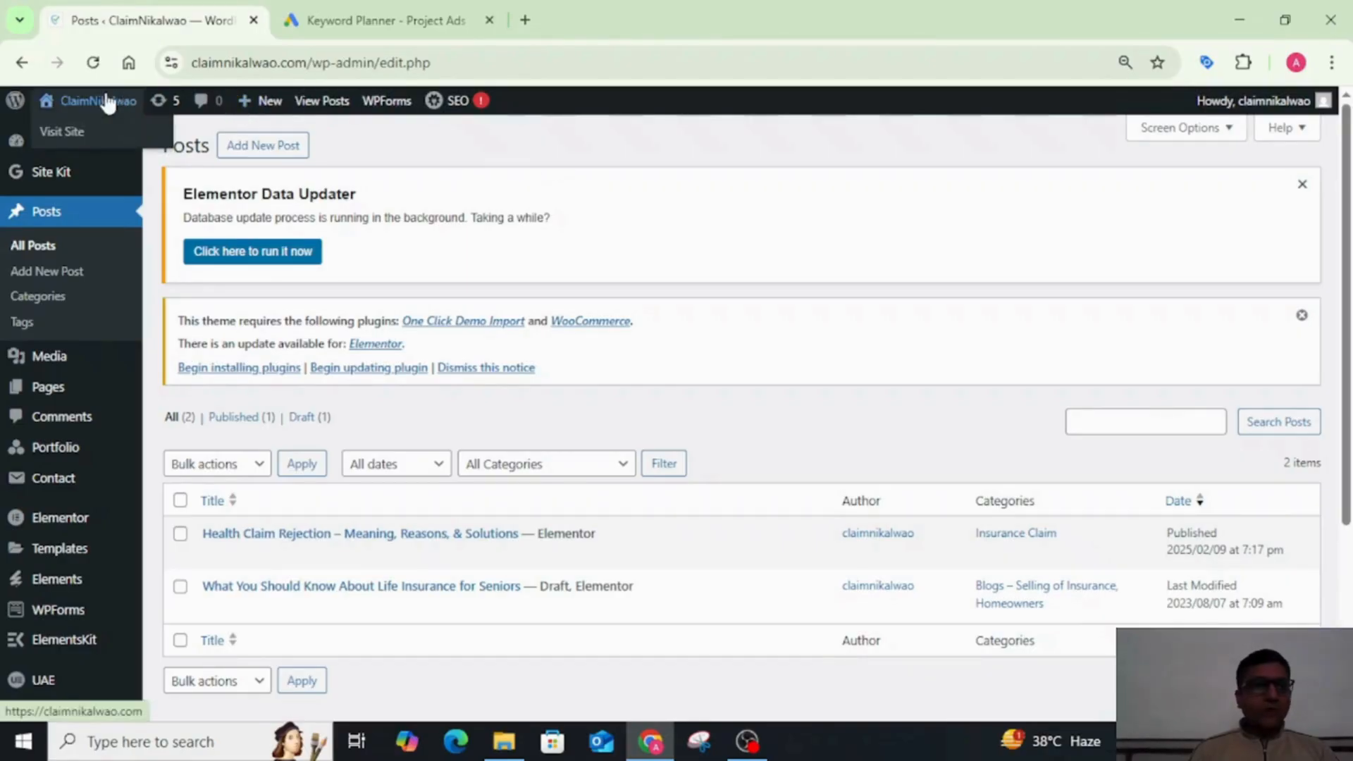
{"action": "left_click", "coordinate": [71, 133]}
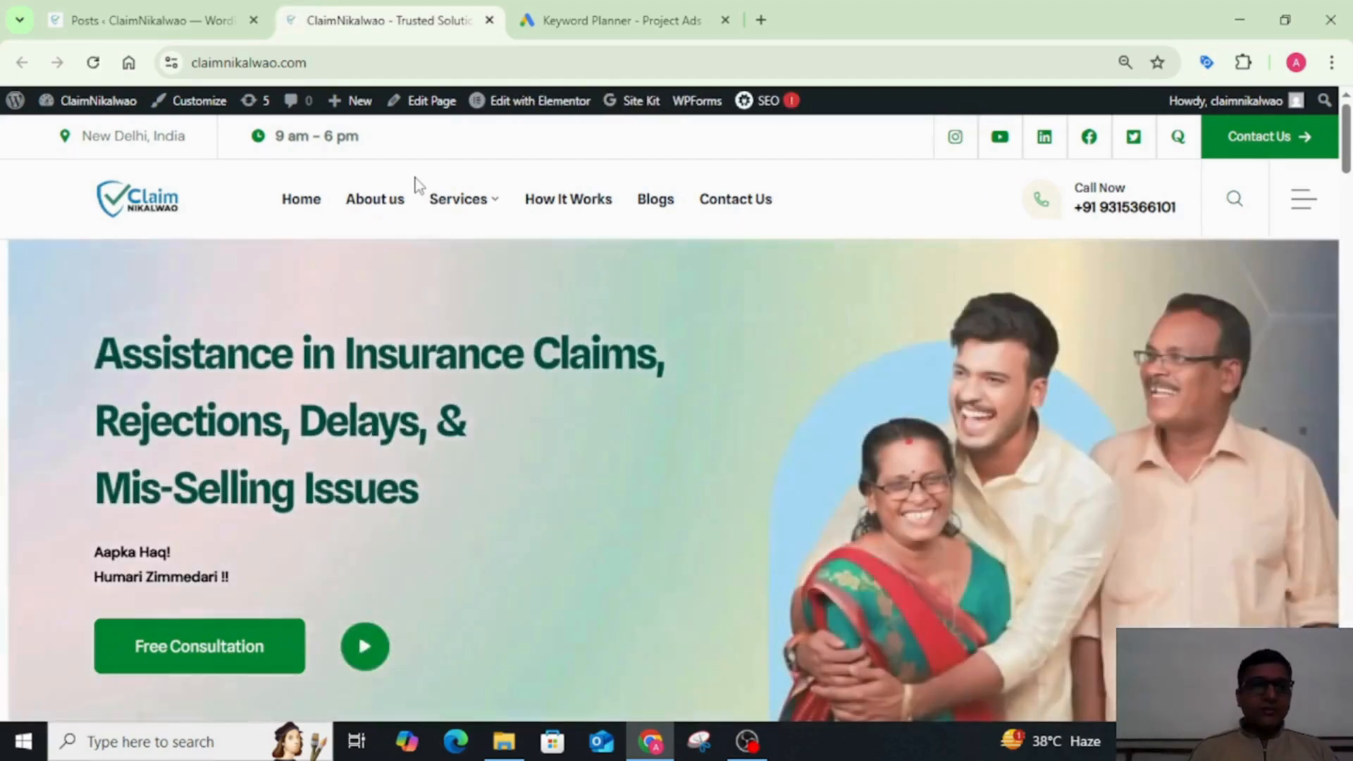
{"action": "mouse_move", "coordinate": [438, 200]}
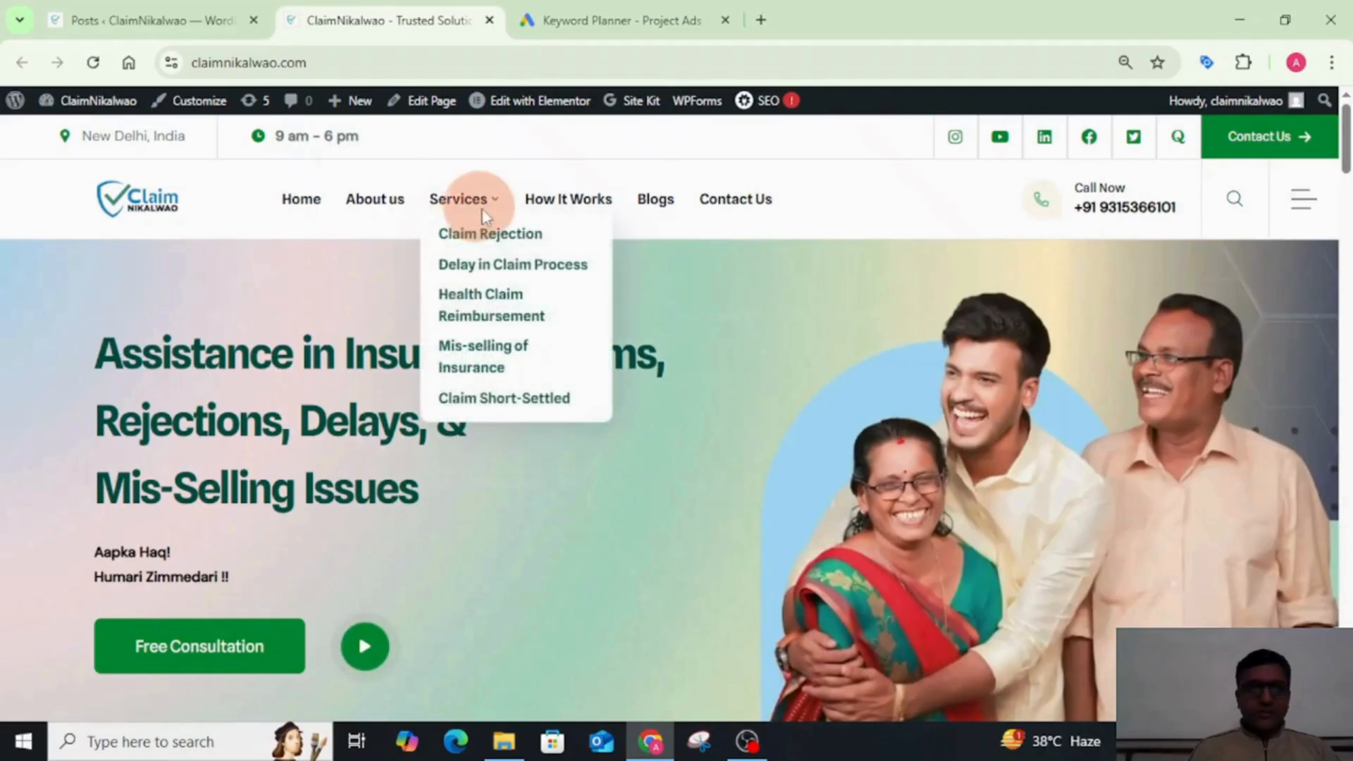
{"action": "left_click", "coordinate": [554, 234]}
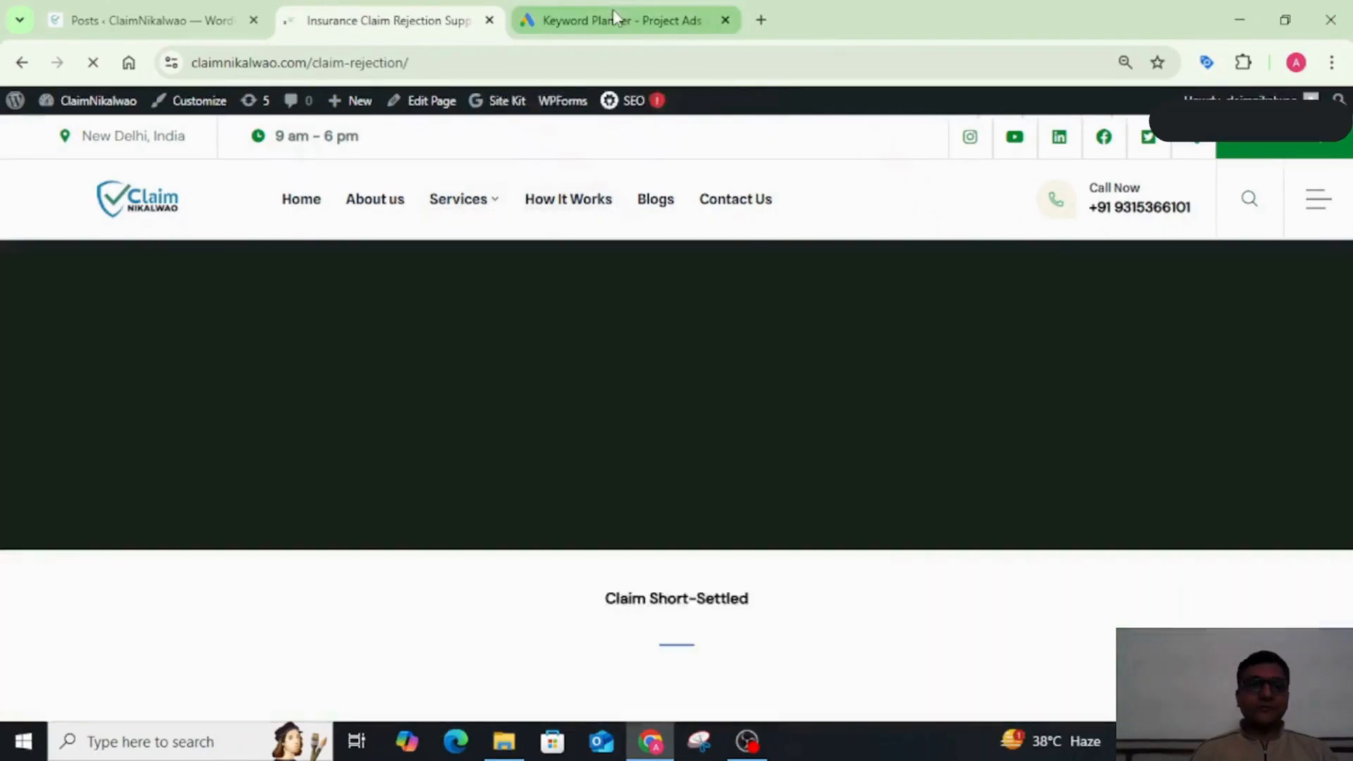
Step: Switch to Google Ads Keyword Planner and add "claim rejection" as a seed keyword for discovering new keywords
{"action": "left_click", "coordinate": [613, 20]}
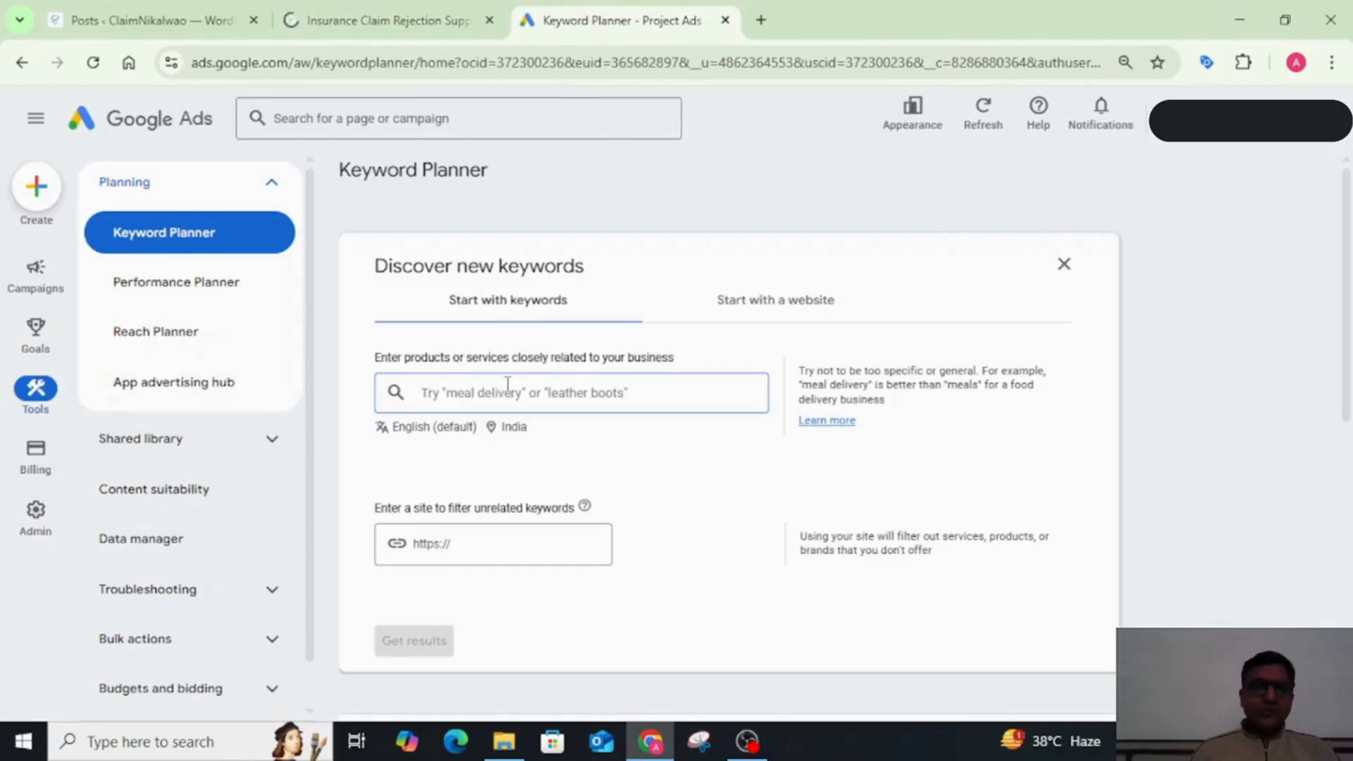
{"action": "type", "text": "c"}
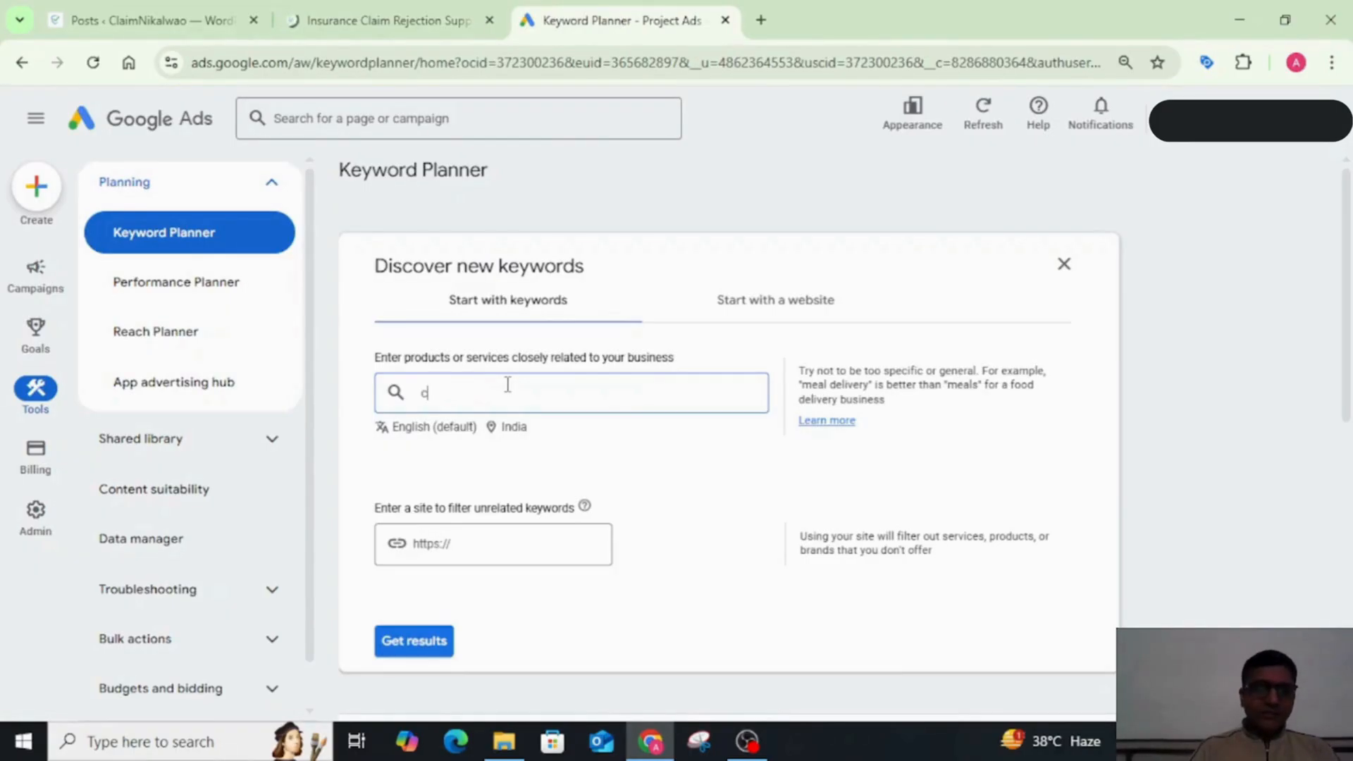
{"action": "type", "text": "laim"}
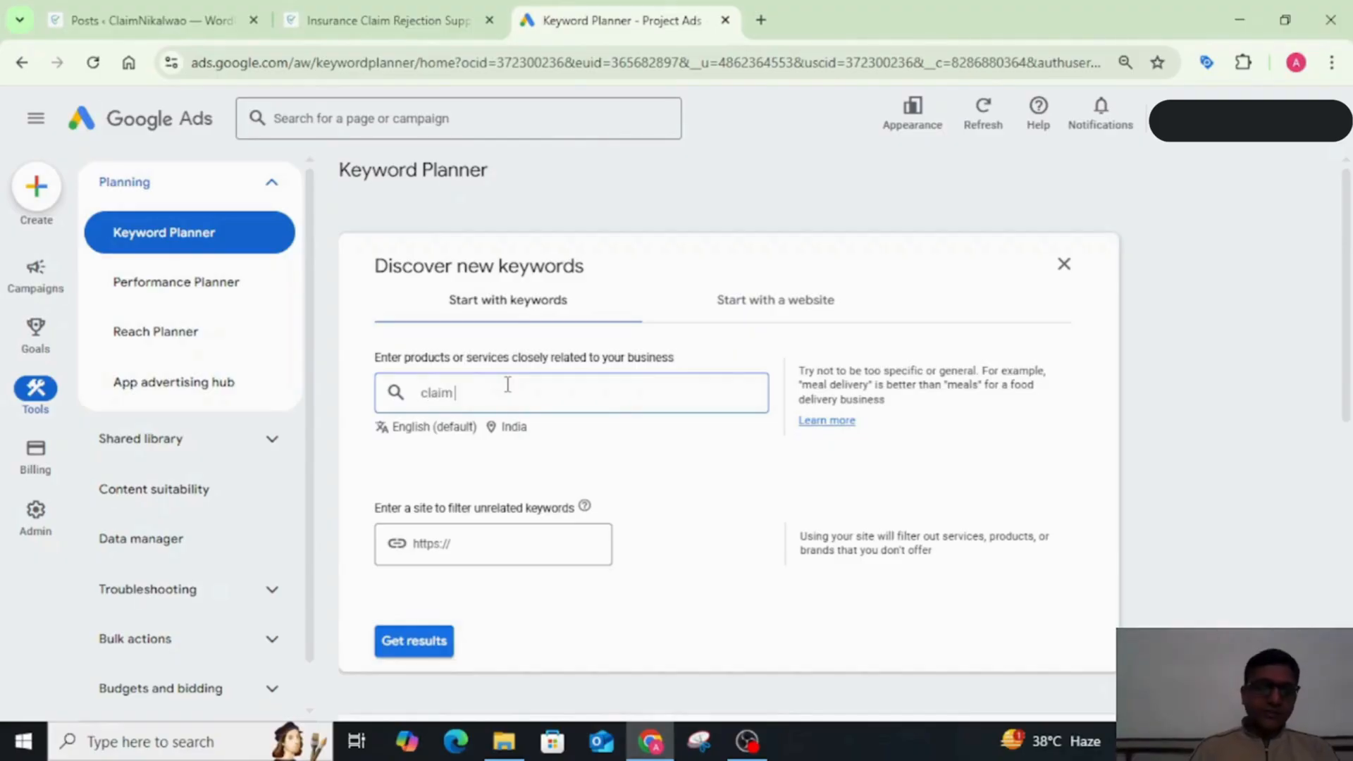
{"action": "type", "text": " rejection"}
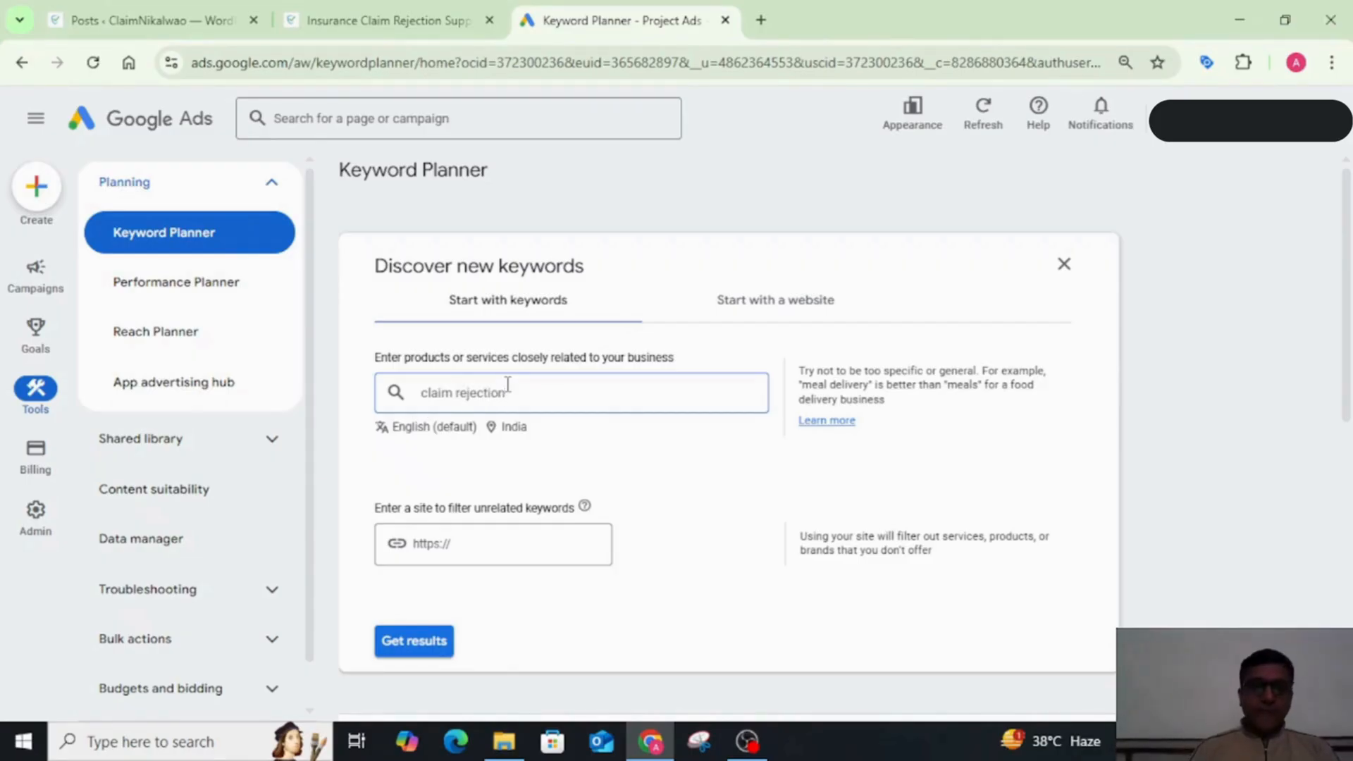
{"action": "key", "text": "Return"}
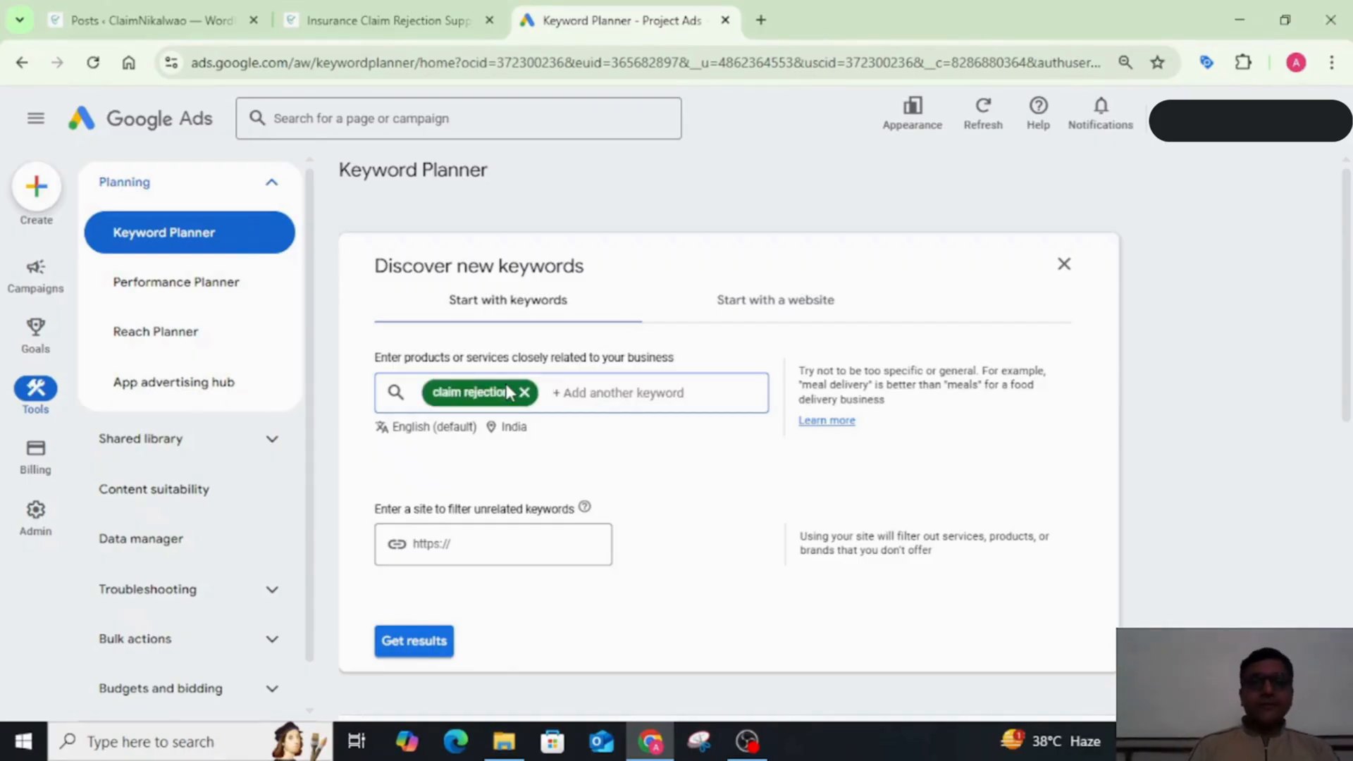
Step: Add "claim health insurance" as the second seed keyword
{"action": "type", "text": "claim"}
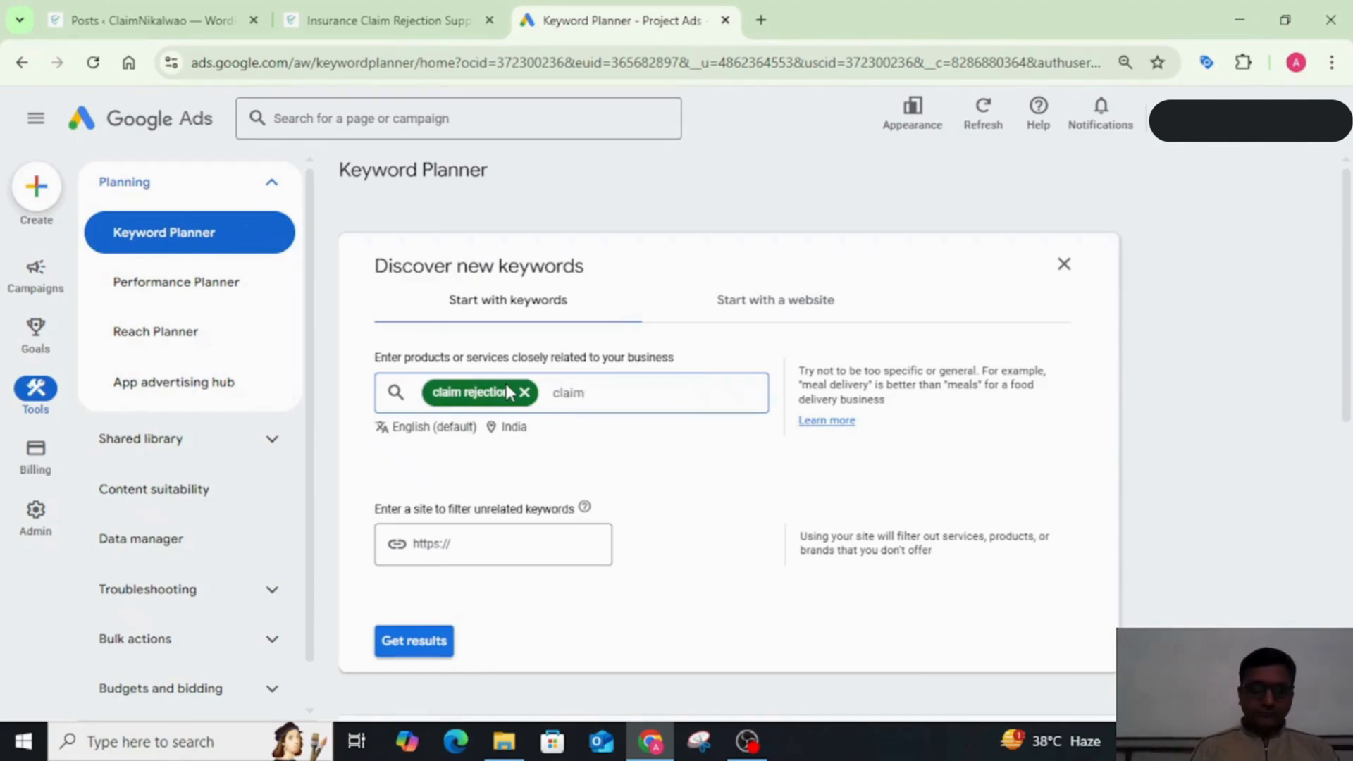
{"action": "key", "text": "BackSpace"}
{"action": "key", "text": "BackSpace"}
{"action": "key", "text": "BackSpace"}
{"action": "key", "text": "BackSpace"}
{"action": "key", "text": "BackSpace"}
{"action": "type", "text": "ho"}
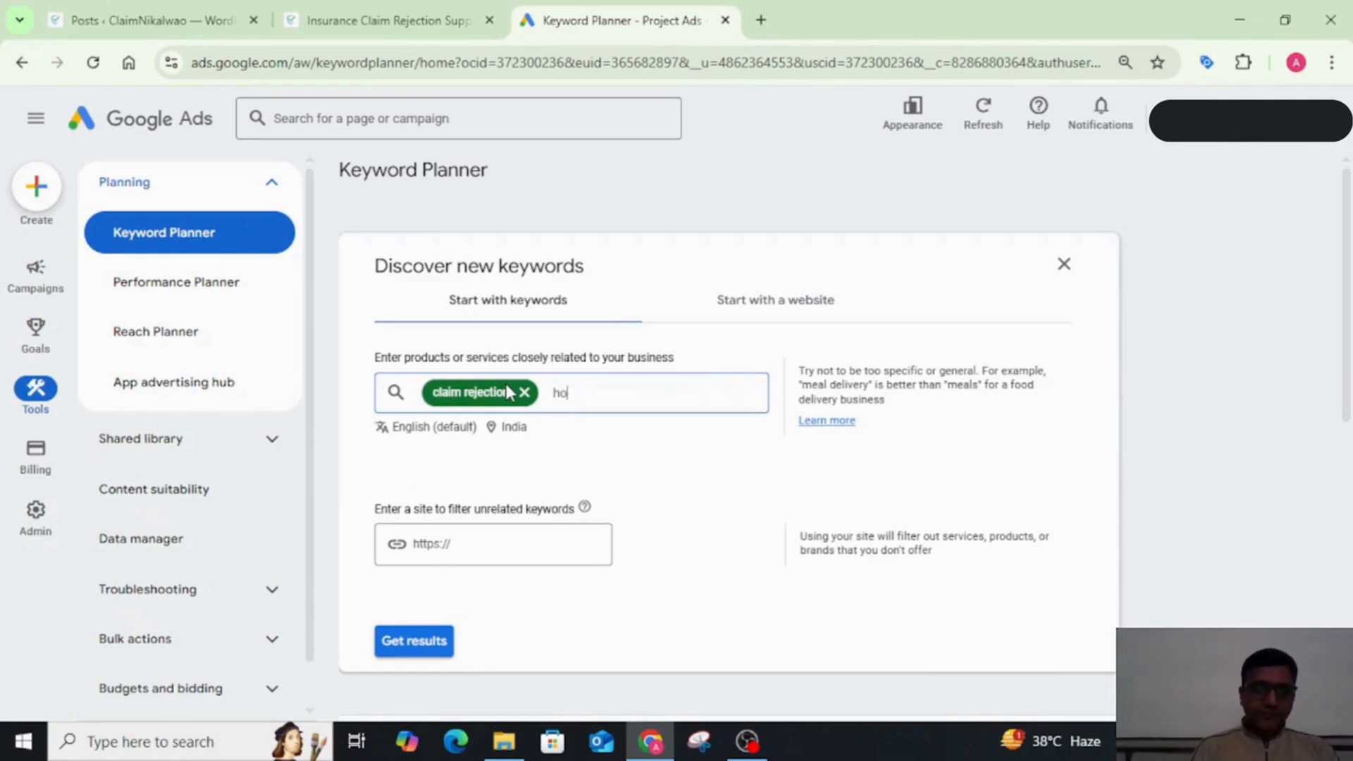
{"action": "type", "text": "w to claim"}
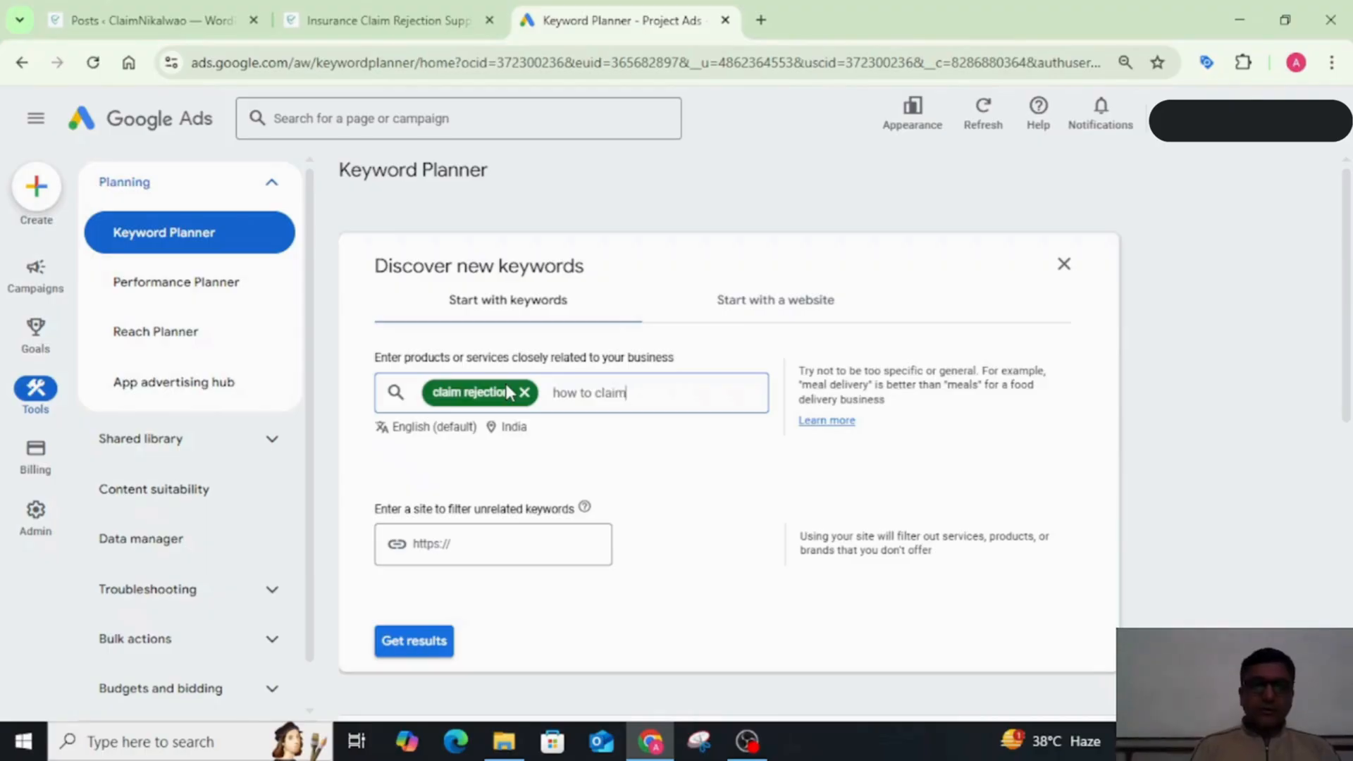
{"action": "type", "text": " hea"}
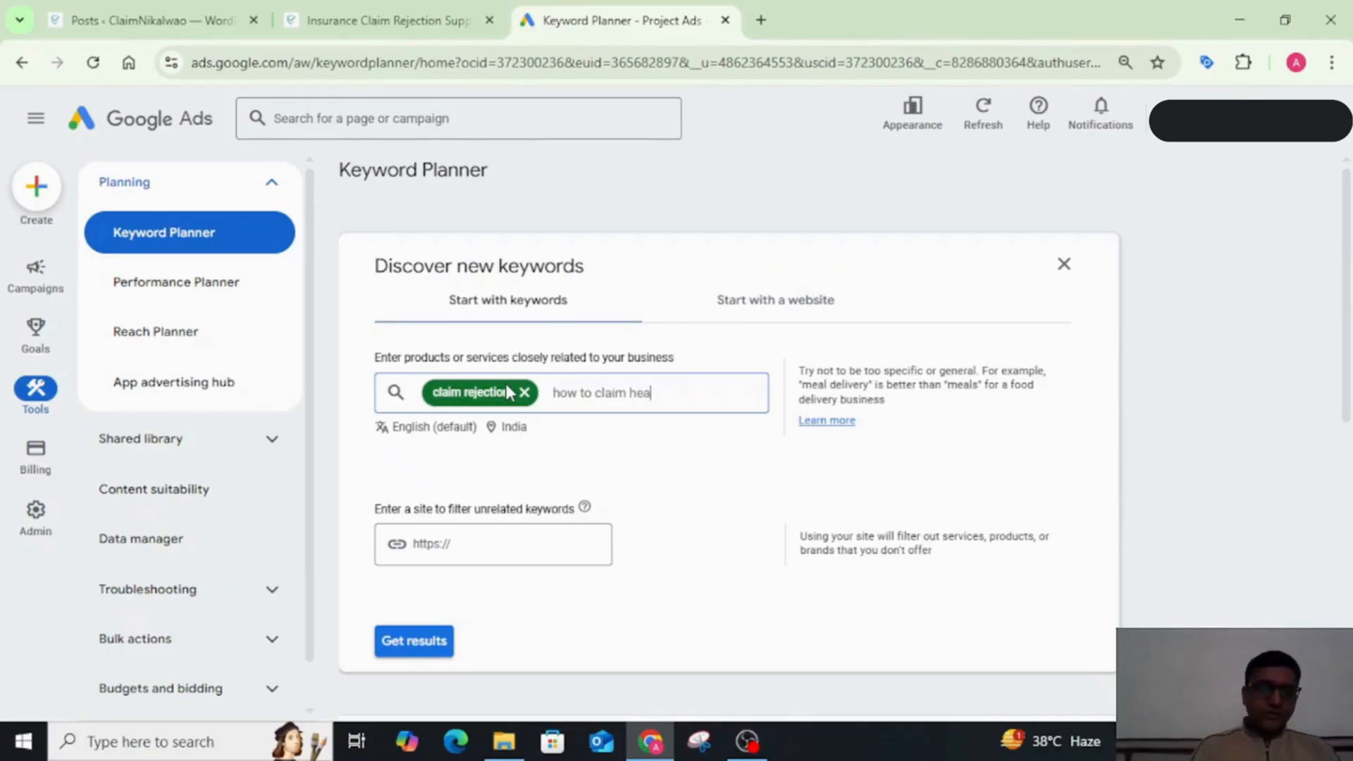
{"action": "type", "text": "lth insurance"}
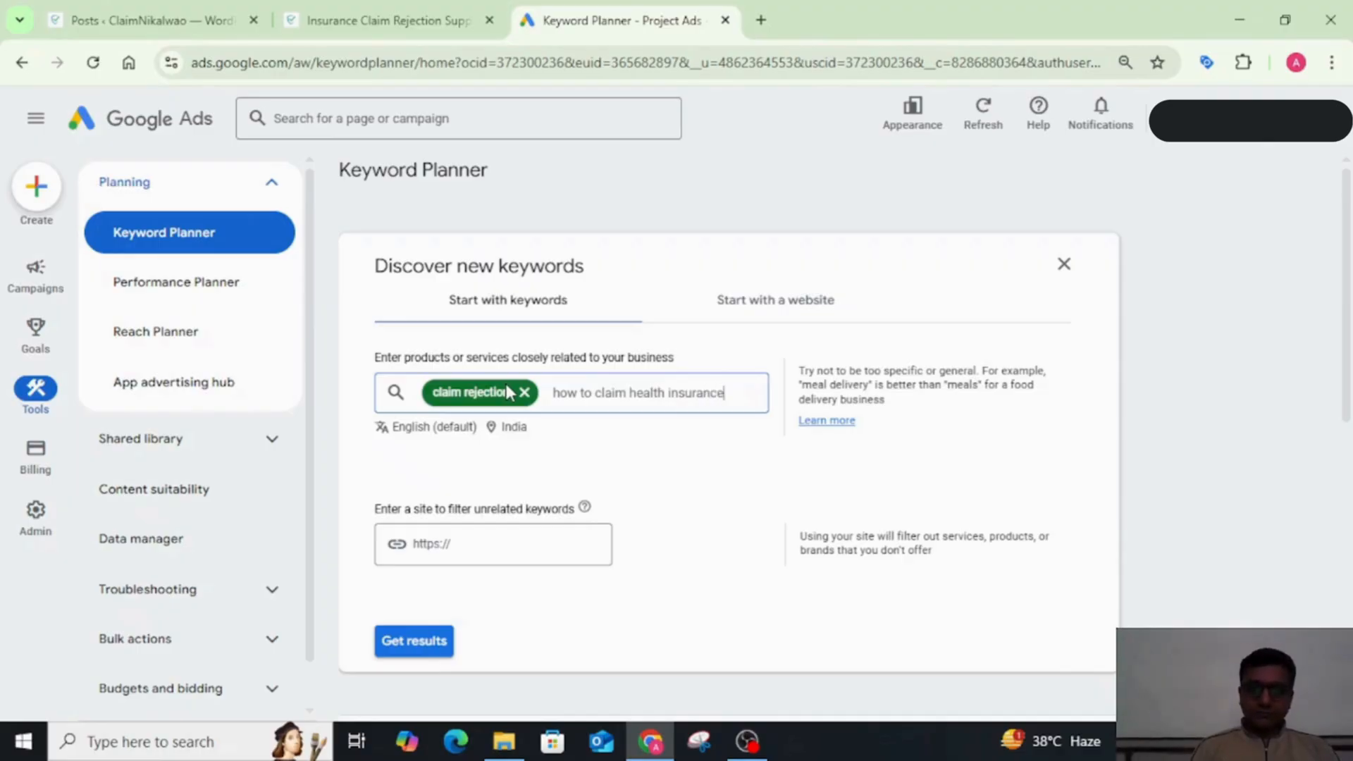
{"action": "key", "text": "ctrl+Left"}
{"action": "key", "text": "ctrl+Left"}
{"action": "key", "text": "ctrl+Left"}
{"action": "key", "text": "BackSpace"}
{"action": "key", "text": "BackSpace"}
{"action": "key", "text": "BackSpace"}
{"action": "key", "text": "BackSpace"}
{"action": "key", "text": "BackSpace"}
{"action": "key", "text": "BackSpace"}
{"action": "key", "text": "BackSpace"}
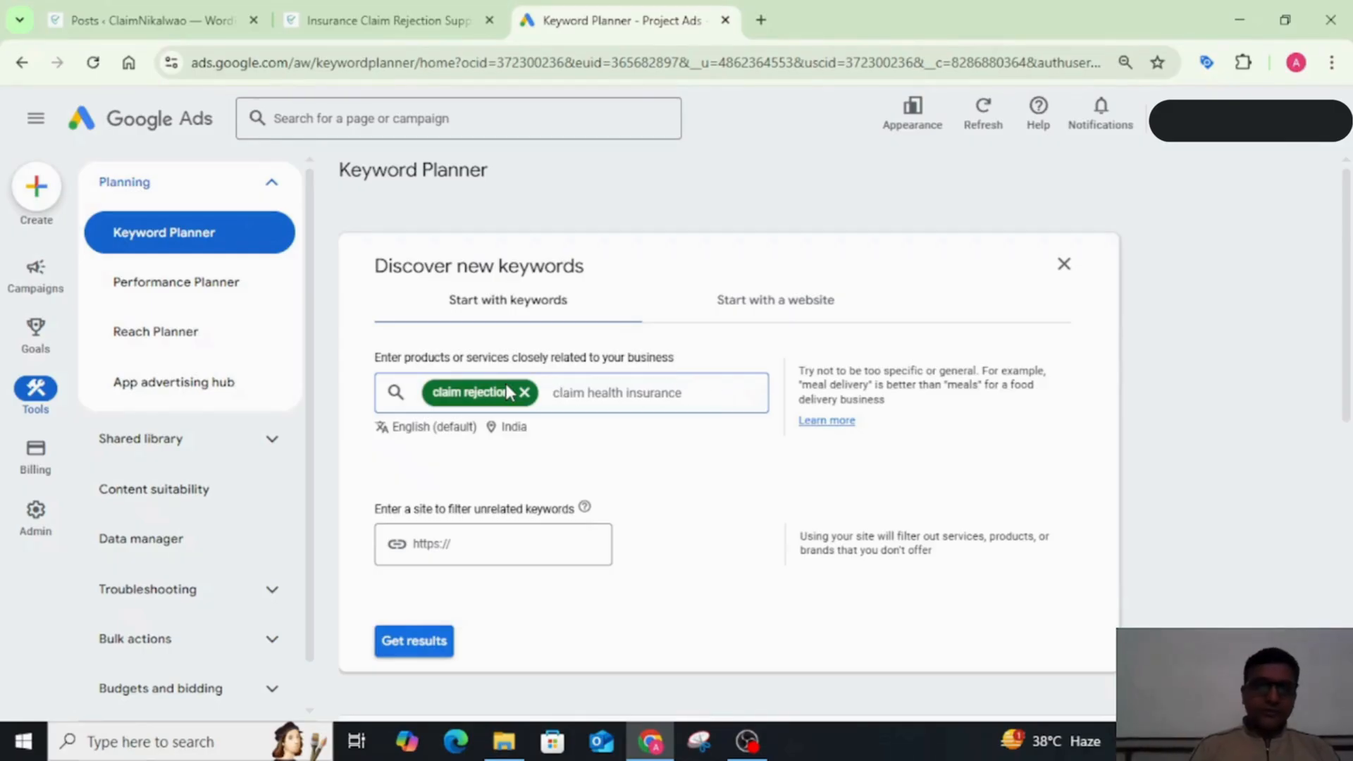
{"action": "key", "text": "Return"}
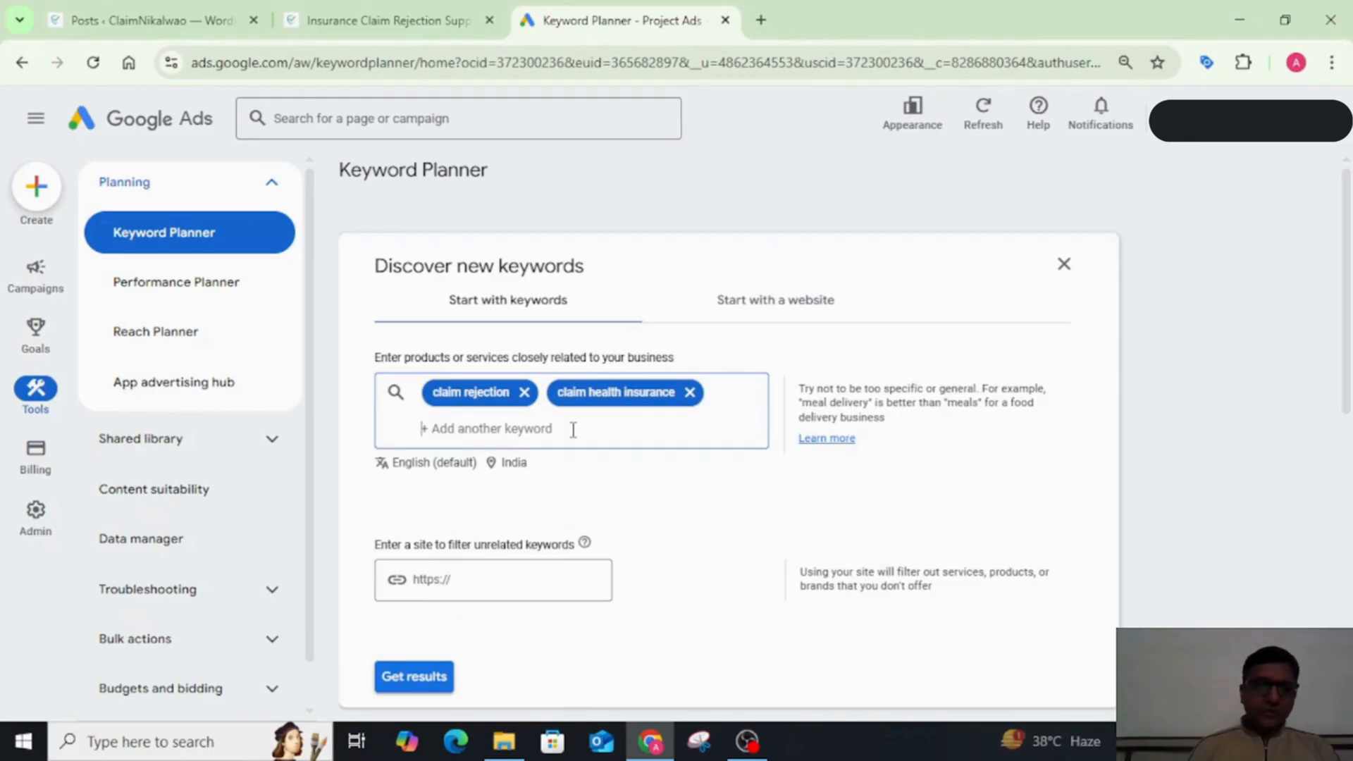
Step: Get the keyword ideas for both seed keywords and look through the list with its monthly searches and competition
{"action": "scroll", "coordinate": [573, 429], "scroll_direction": "down", "scroll_amount": 2}
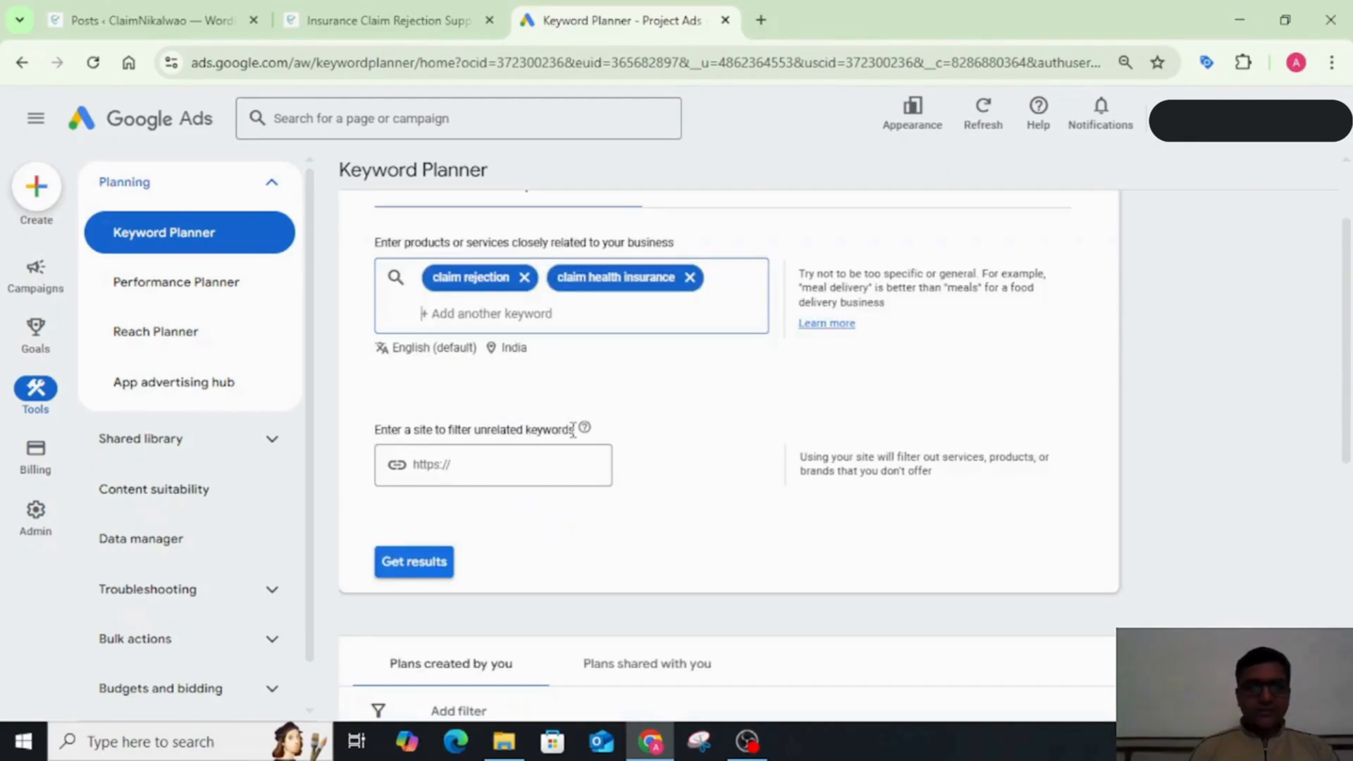
{"action": "left_click", "coordinate": [415, 562]}
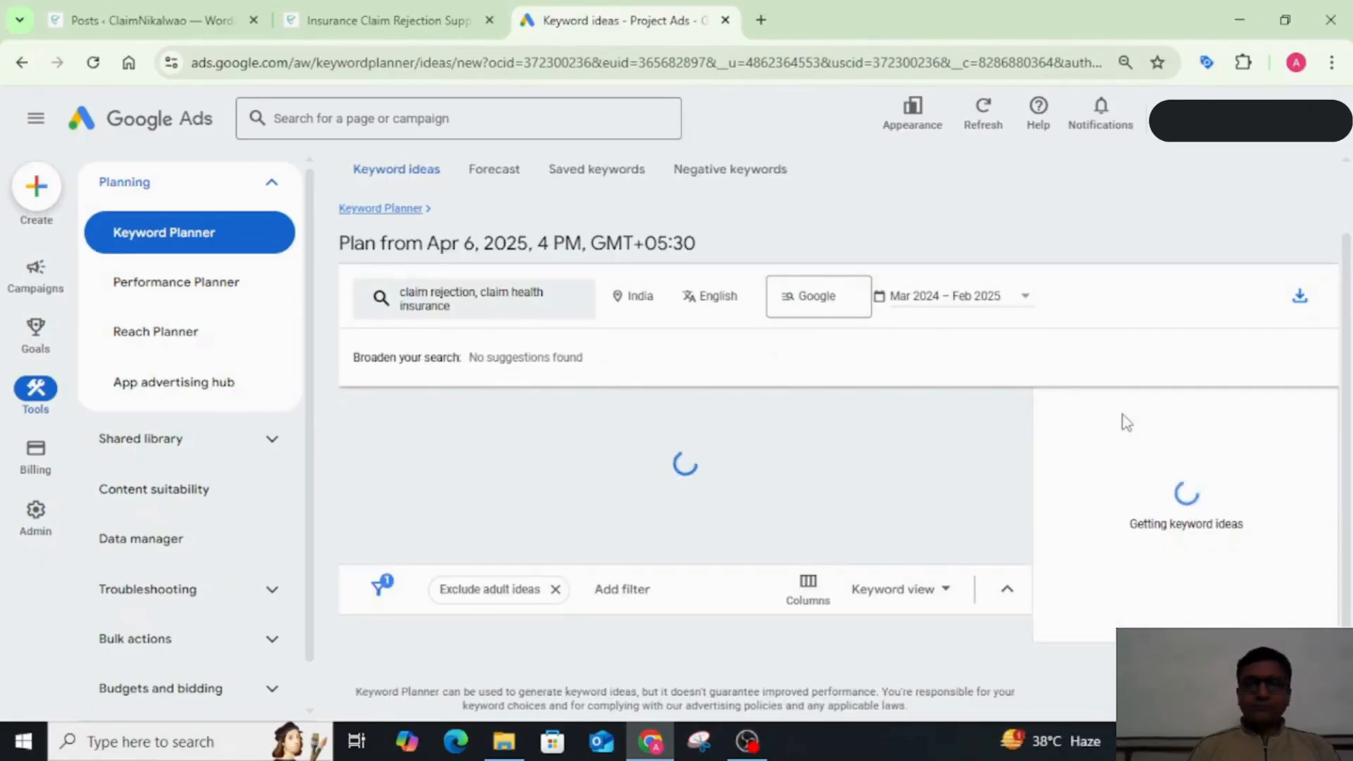
{"action": "scroll", "coordinate": [871, 463], "scroll_direction": "down", "scroll_amount": 1}
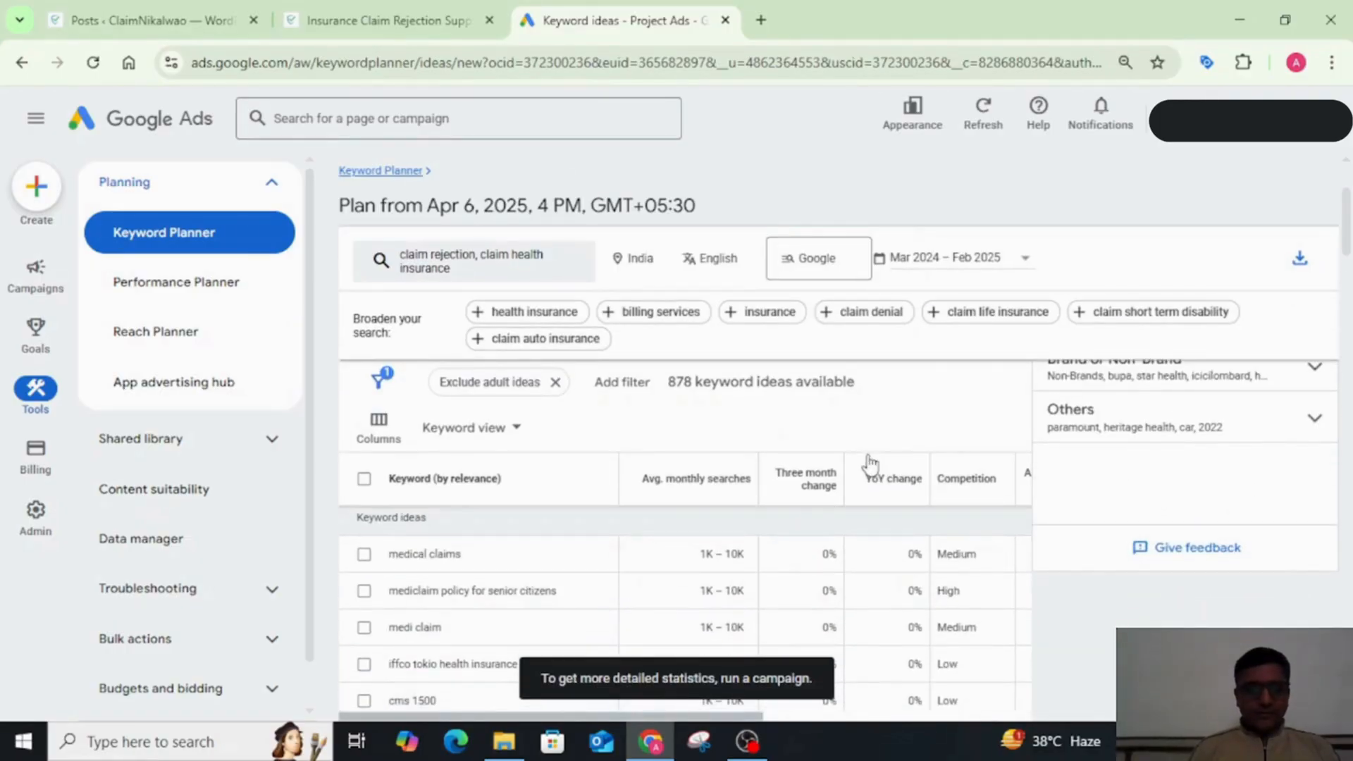
{"action": "scroll", "coordinate": [544, 577], "scroll_direction": "down", "scroll_amount": 1}
{"action": "scroll", "coordinate": [543, 577], "scroll_direction": "down", "scroll_amount": 2}
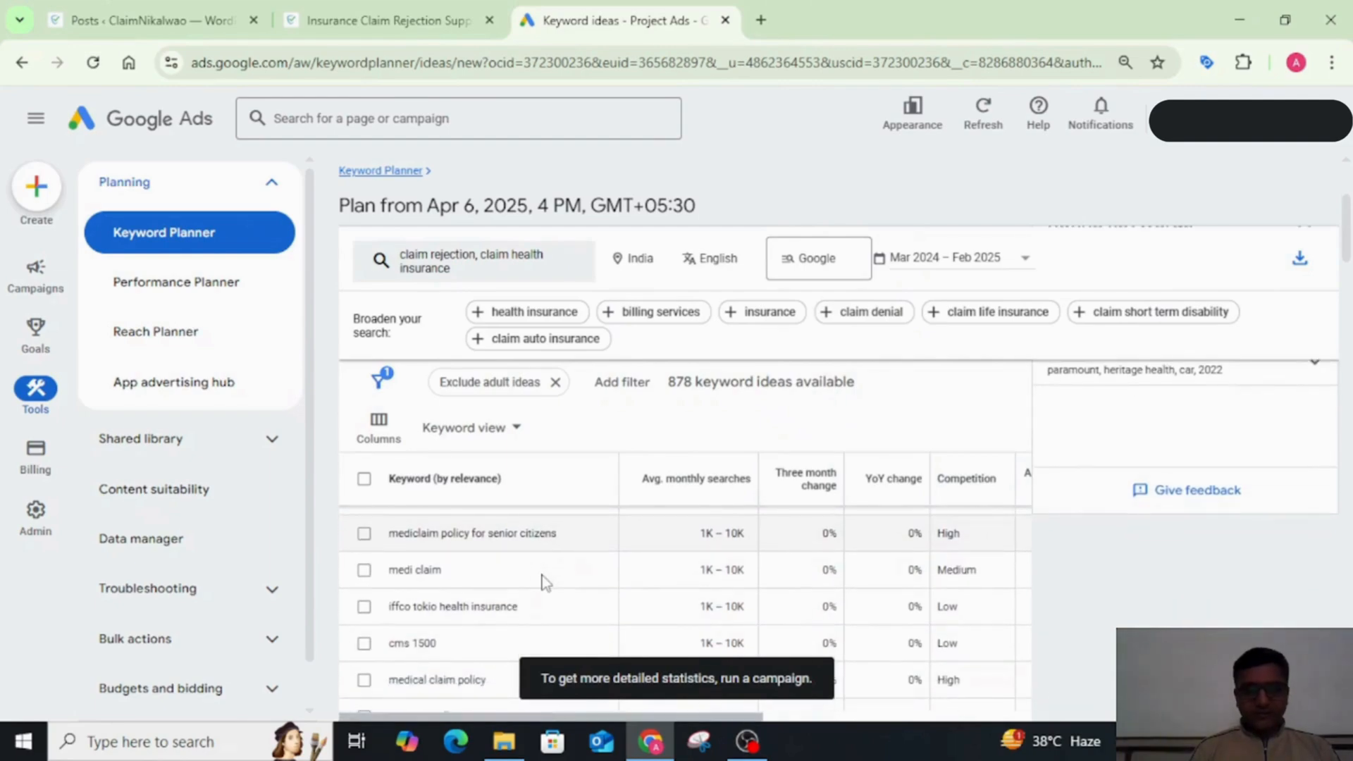
{"action": "scroll", "coordinate": [544, 582], "scroll_direction": "down", "scroll_amount": 3}
{"action": "scroll", "coordinate": [543, 582], "scroll_direction": "up", "scroll_amount": 5}
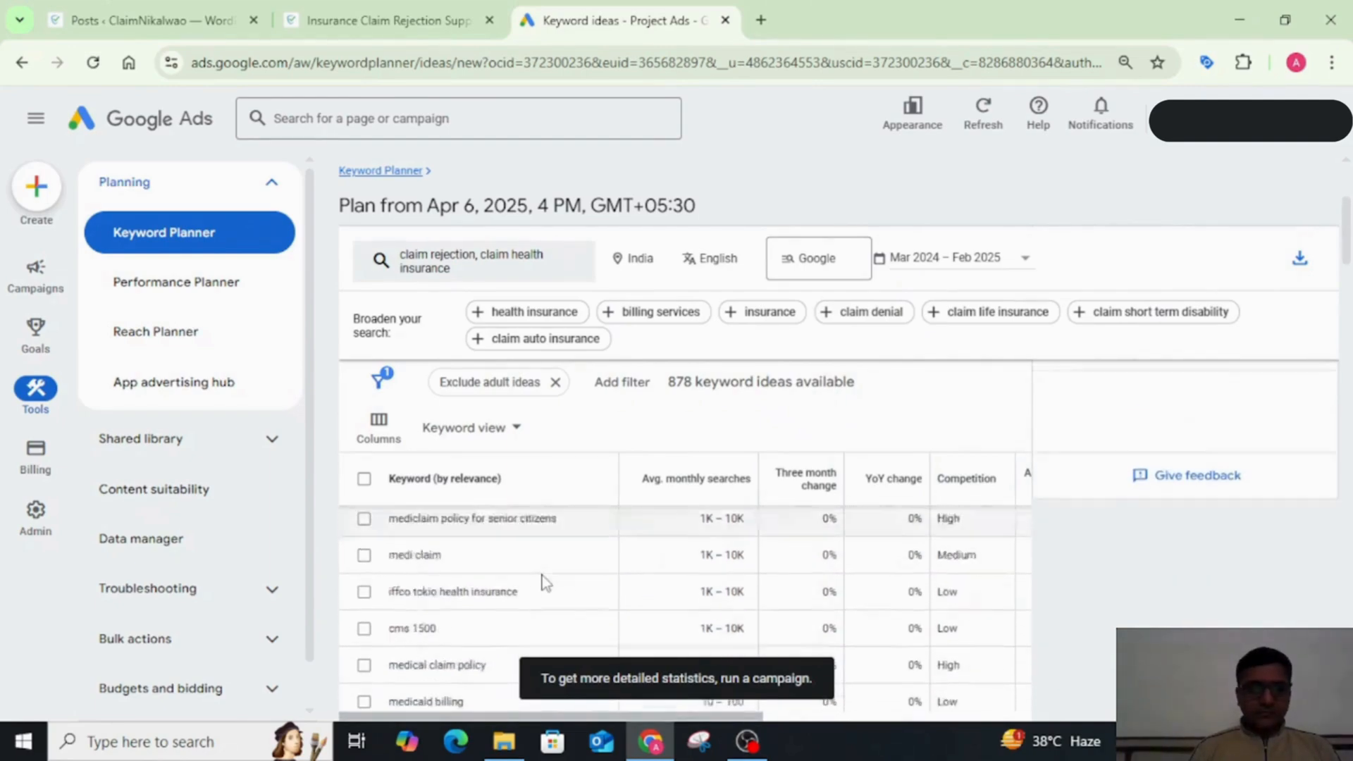
{"action": "scroll", "coordinate": [543, 582], "scroll_direction": "up", "scroll_amount": 3}
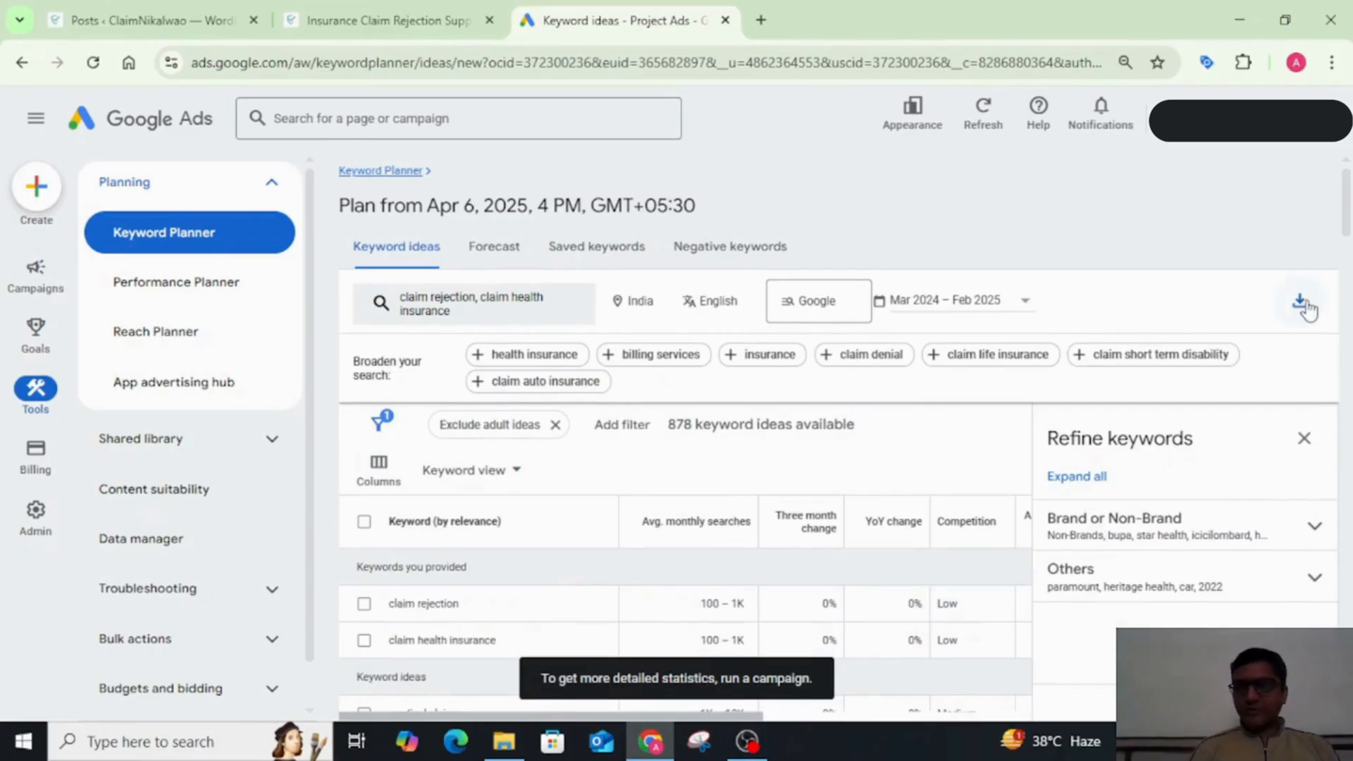
Step: Expand the Brand or Non-Brand refinement and exclude the star health and icicilombard keywords
{"action": "left_click", "coordinate": [1315, 529]}
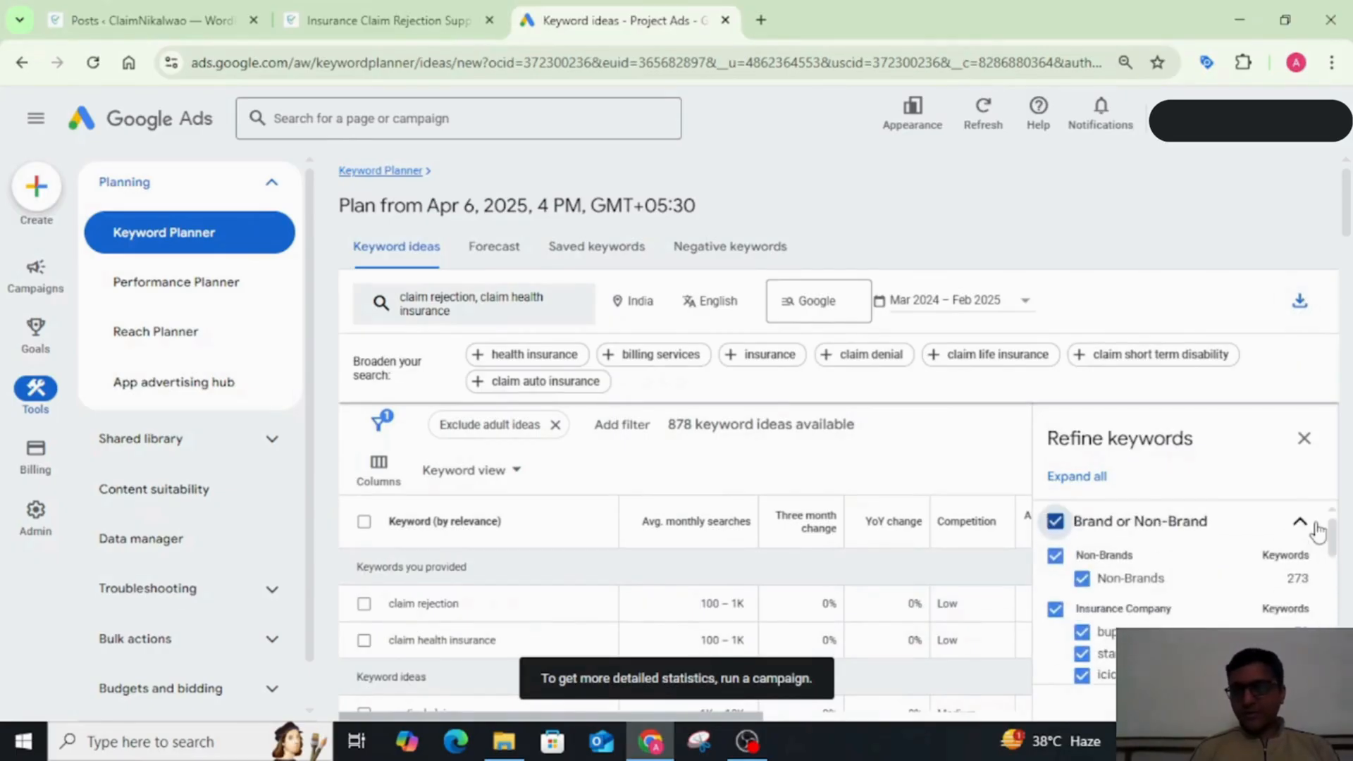
{"action": "scroll", "coordinate": [1166, 552], "scroll_direction": "down", "scroll_amount": 1}
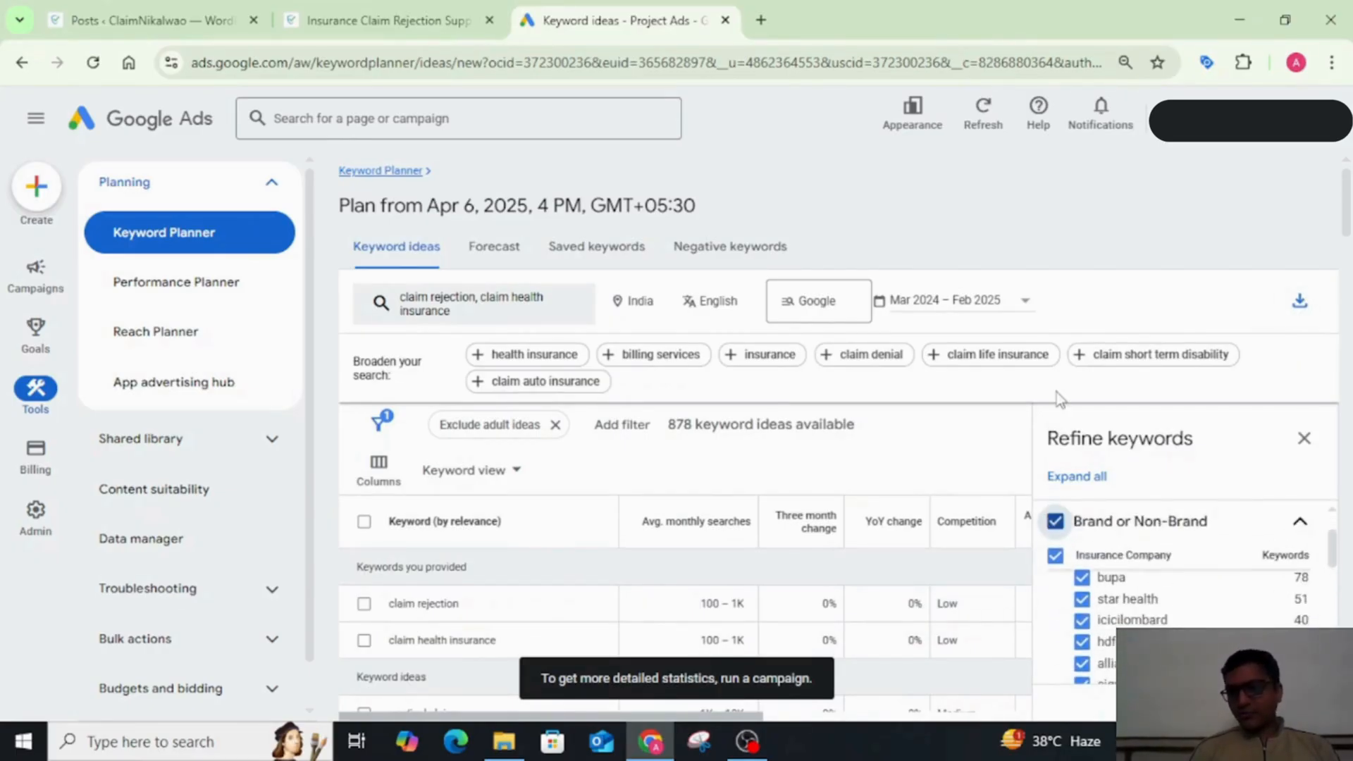
{"action": "scroll", "coordinate": [1085, 451], "scroll_direction": "down", "scroll_amount": 2}
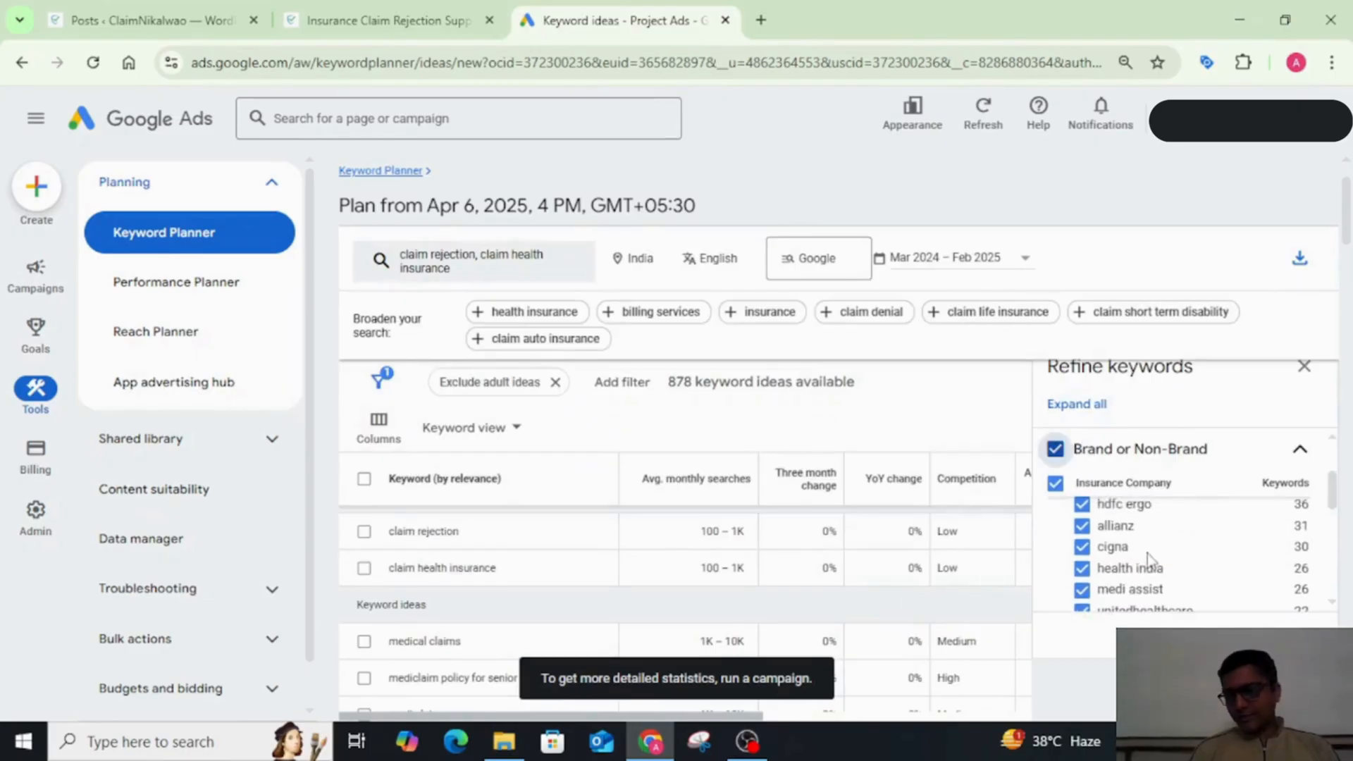
{"action": "scroll", "coordinate": [1128, 535], "scroll_direction": "up", "scroll_amount": 3}
{"action": "left_click", "coordinate": [1082, 553]}
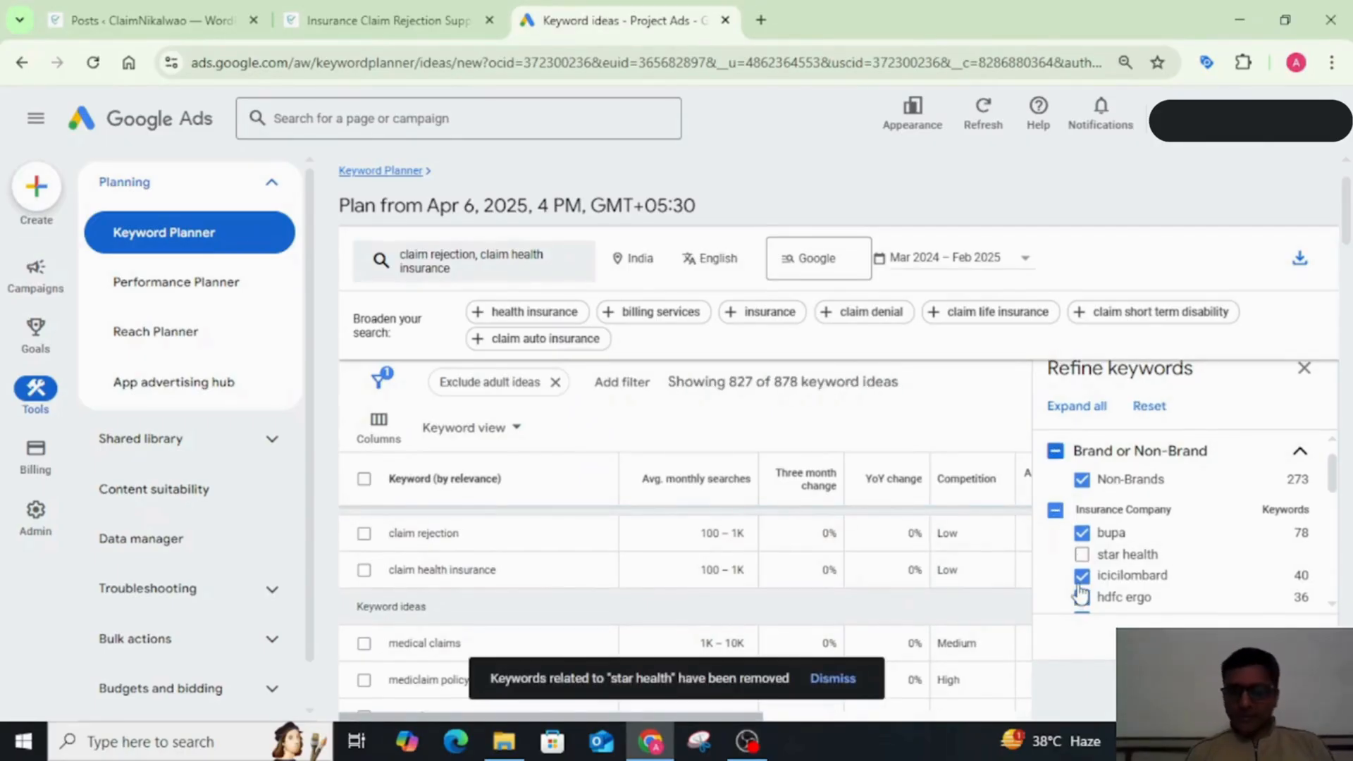
{"action": "left_click", "coordinate": [1082, 575]}
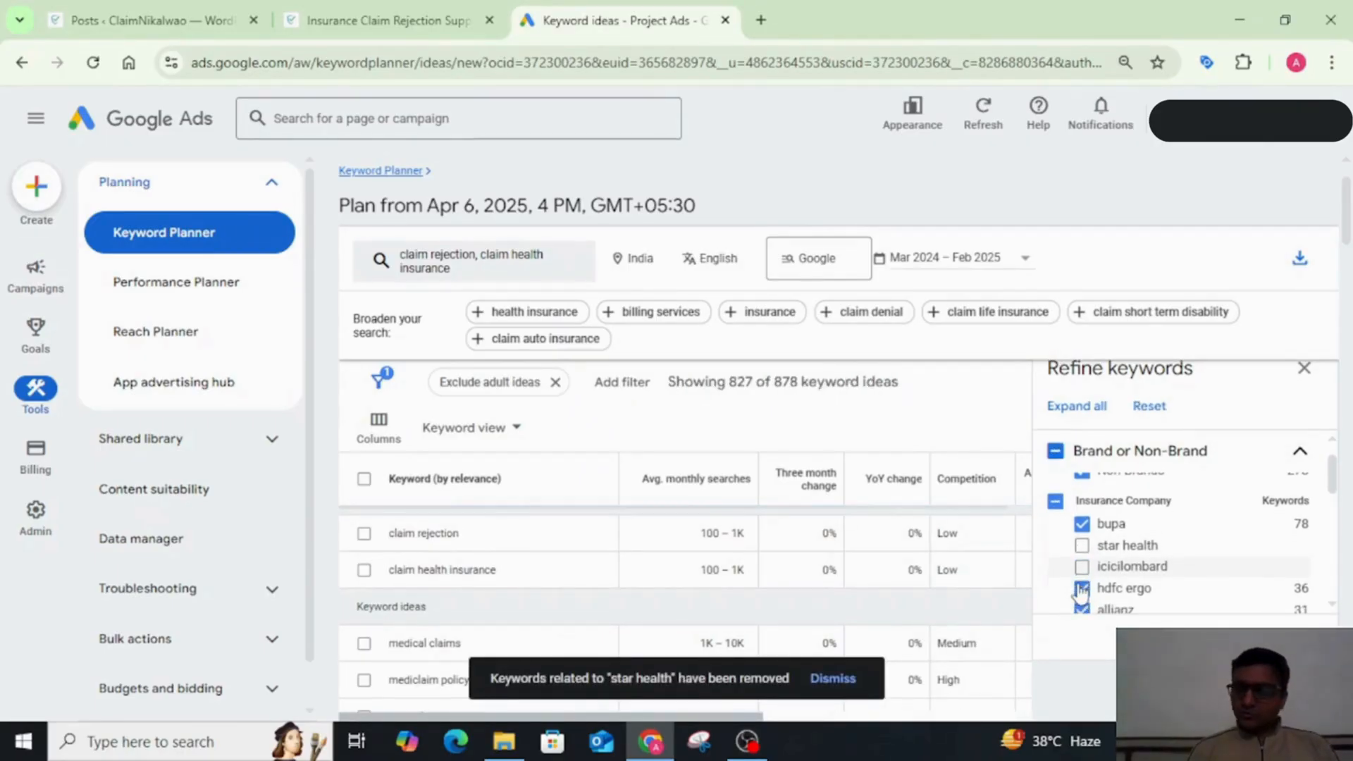
Step: Exclude the entire Insurance Company group from the keyword ideas
{"action": "left_click", "coordinate": [1057, 503]}
{"action": "left_click", "coordinate": [1057, 504]}
{"action": "scroll", "coordinate": [1145, 560], "scroll_direction": "down", "scroll_amount": 2}
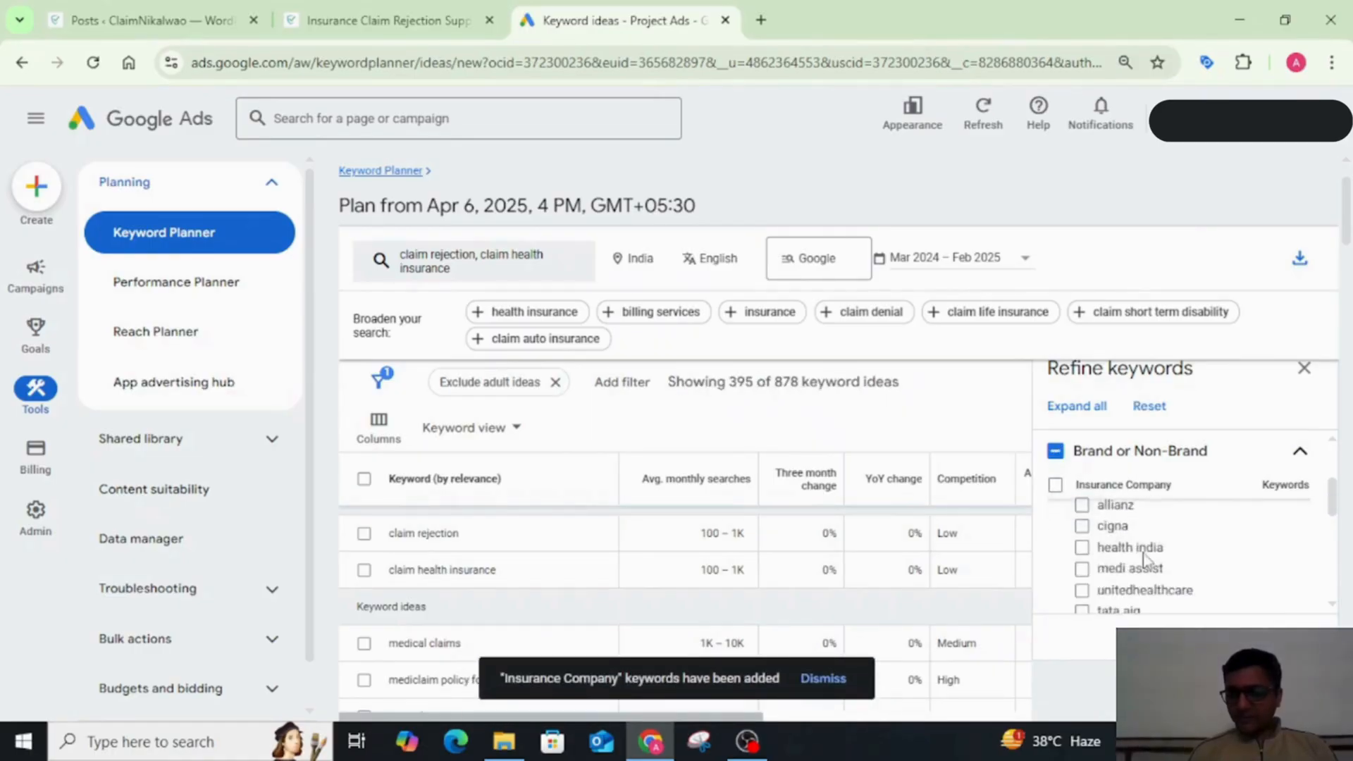
Step: Exclude the entire Other Brands group from the keyword ideas
{"action": "scroll", "coordinate": [1145, 560], "scroll_direction": "down", "scroll_amount": 3}
{"action": "scroll", "coordinate": [1145, 557], "scroll_direction": "down", "scroll_amount": 1}
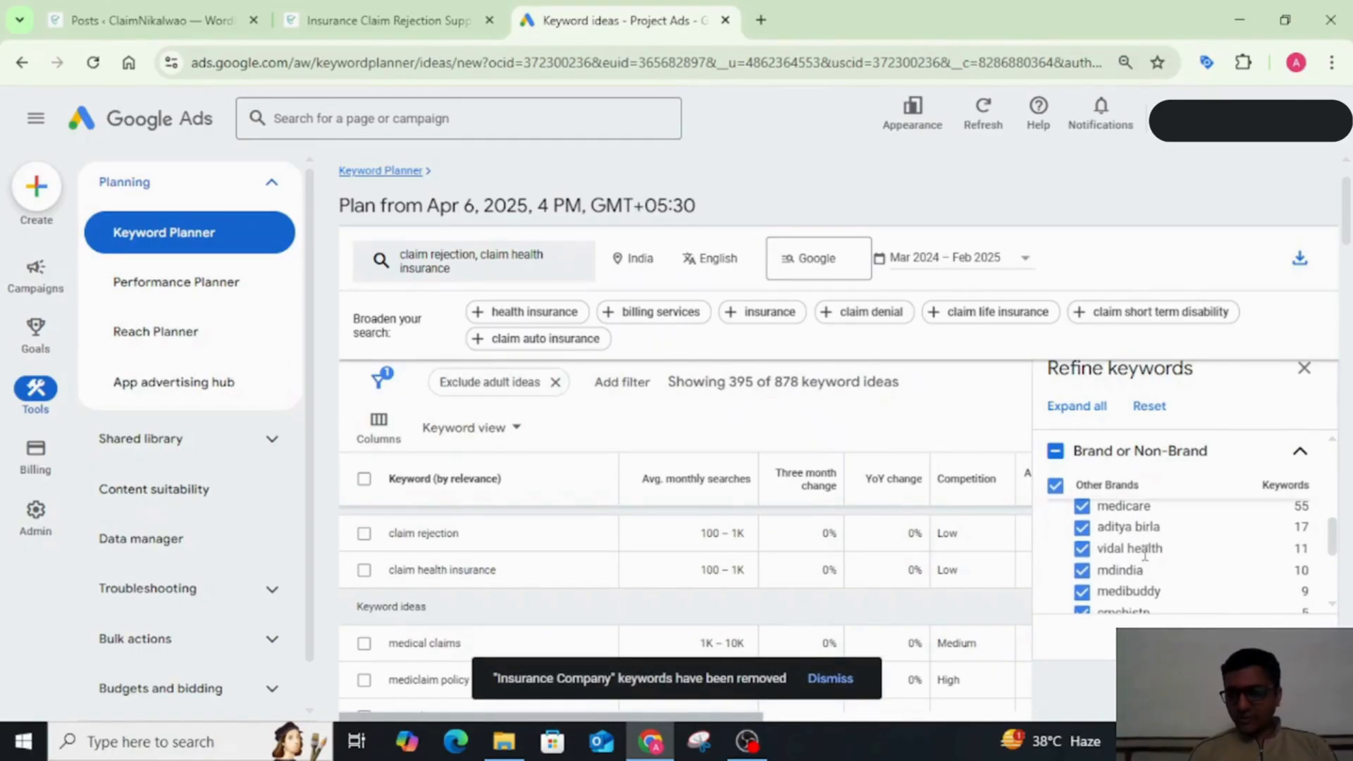
{"action": "scroll", "coordinate": [1146, 558], "scroll_direction": "up", "scroll_amount": 1}
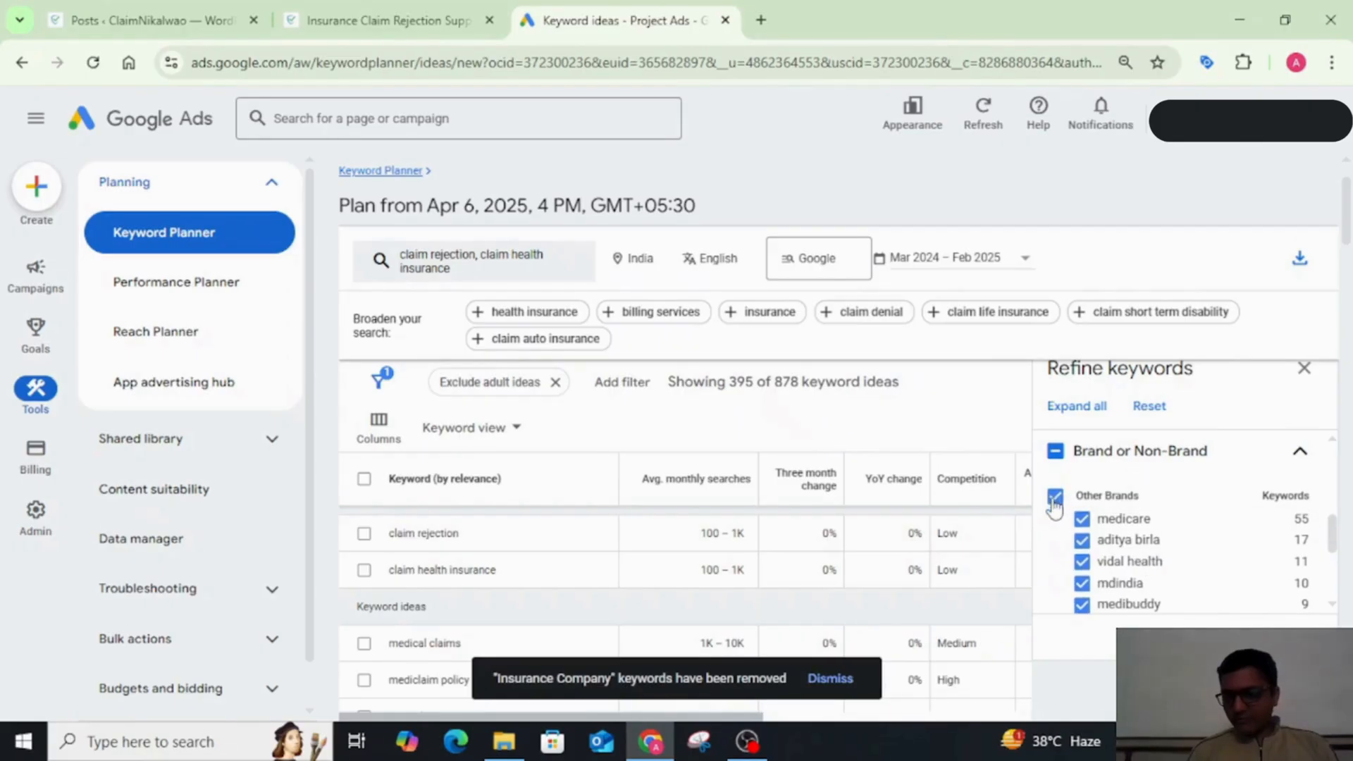
{"action": "scroll", "coordinate": [1060, 546], "scroll_direction": "down", "scroll_amount": 3}
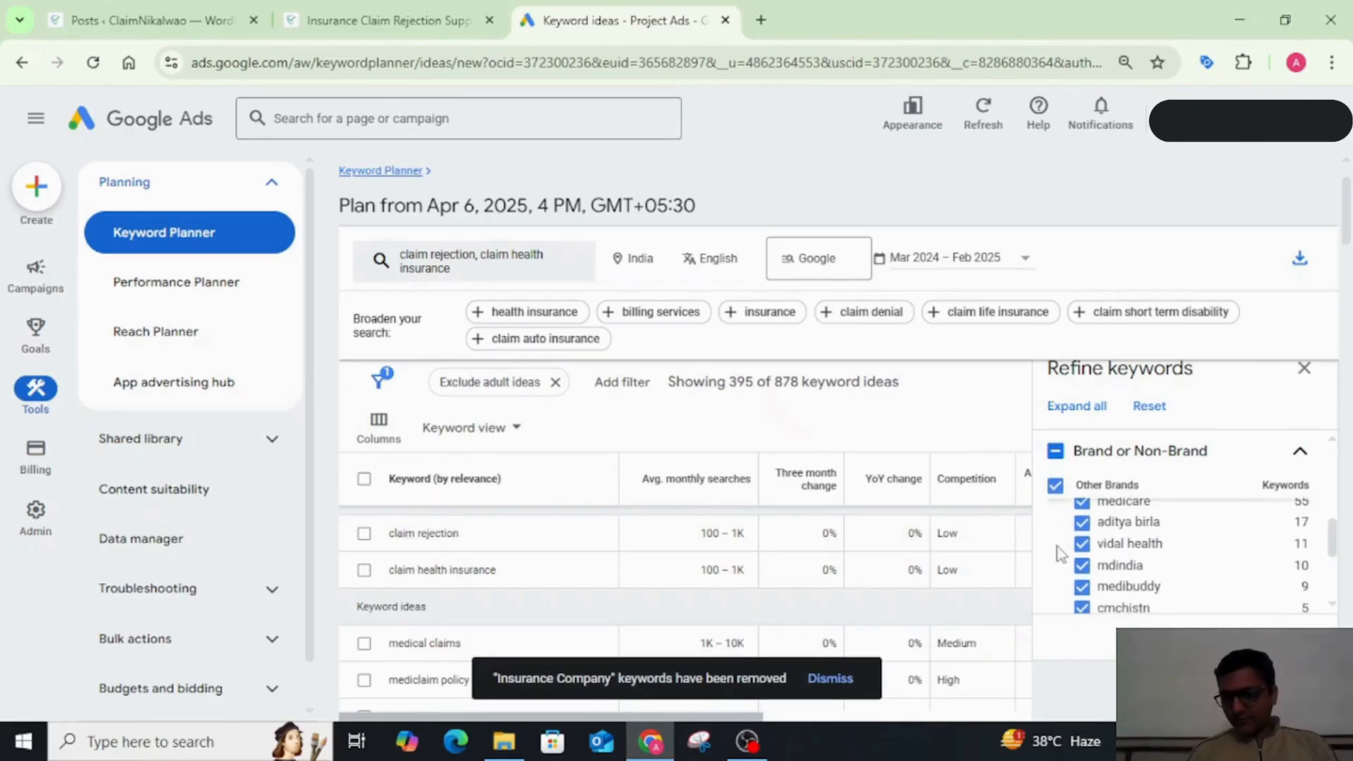
{"action": "scroll", "coordinate": [1061, 553], "scroll_direction": "down", "scroll_amount": 2}
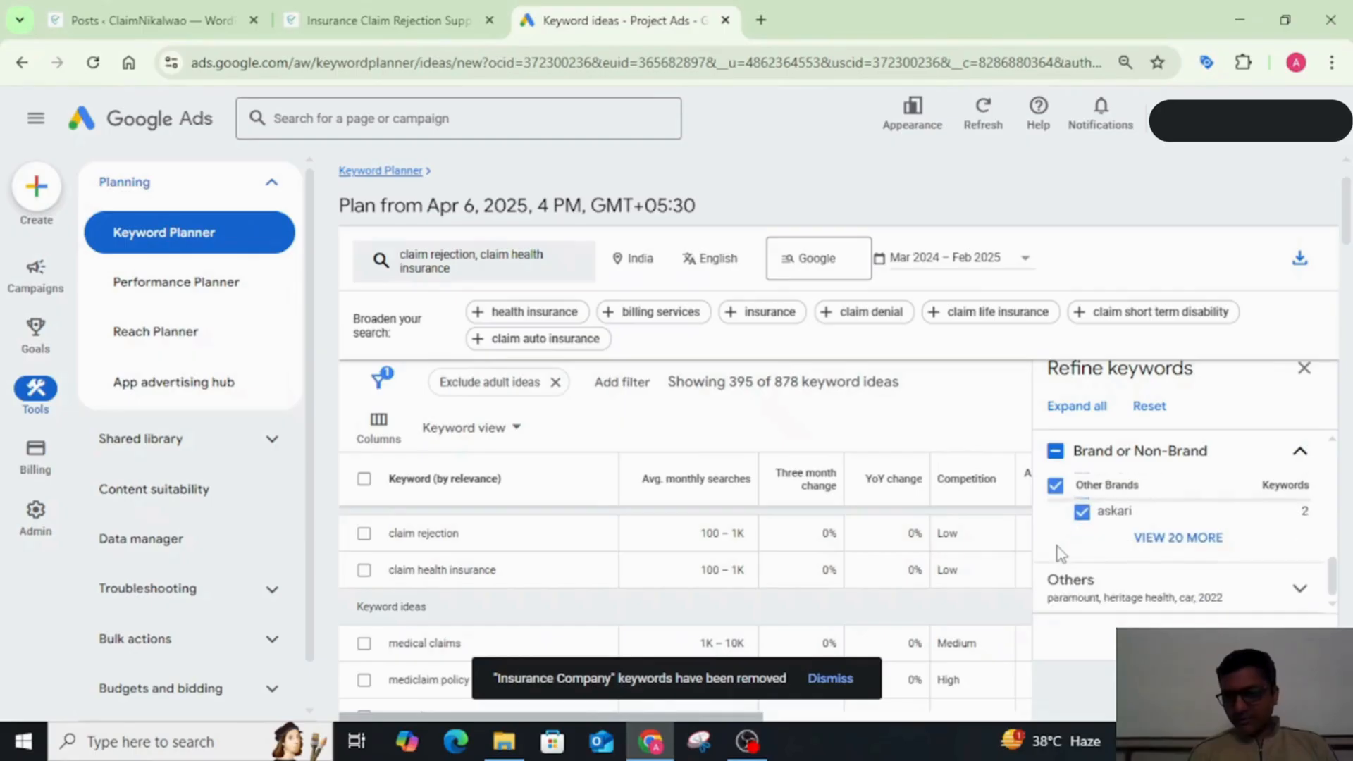
{"action": "scroll", "coordinate": [1061, 553], "scroll_direction": "up", "scroll_amount": 5}
{"action": "scroll", "coordinate": [1060, 553], "scroll_direction": "up", "scroll_amount": 1}
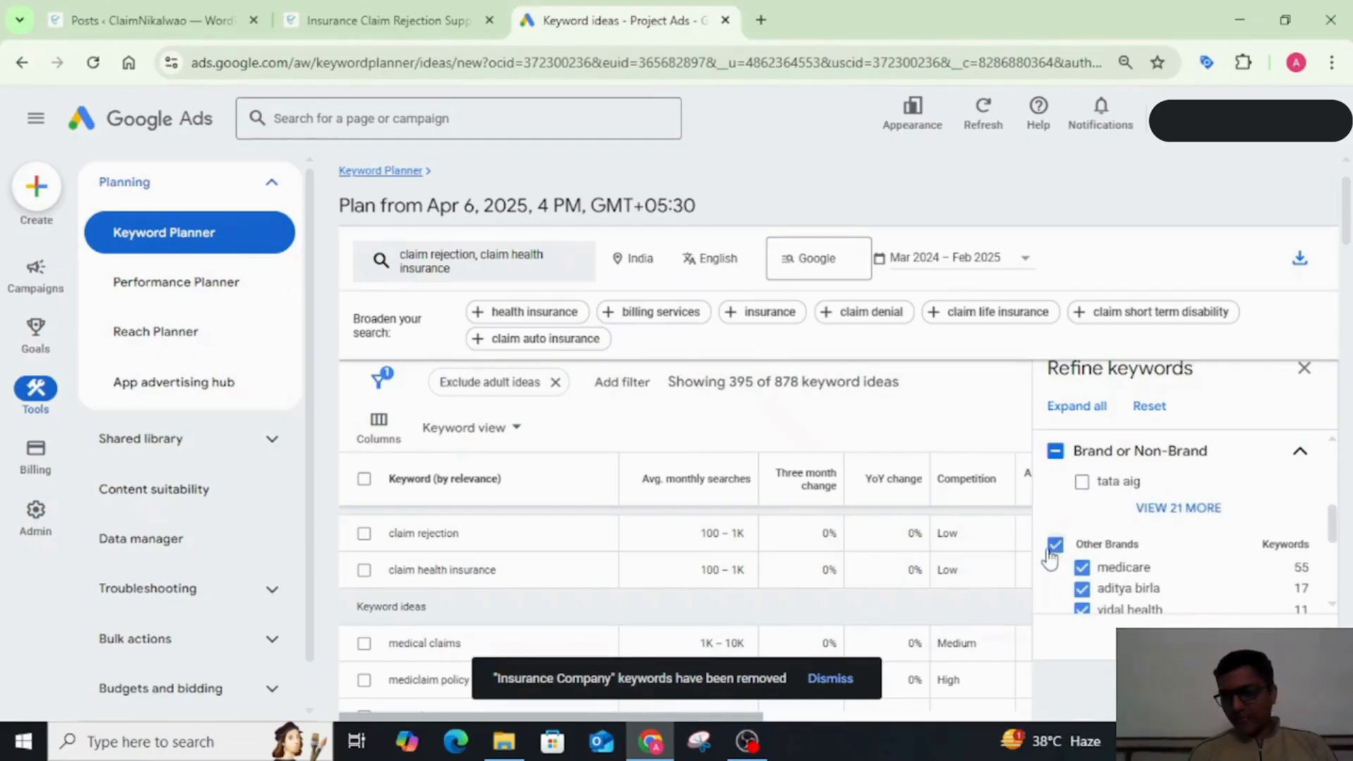
{"action": "left_click", "coordinate": [1056, 545]}
Step: Exclude car, 2022, heritage health and paramount from the Others refinement, and close the keyword refinements
{"action": "scroll", "coordinate": [1159, 560], "scroll_direction": "down", "scroll_amount": 5}
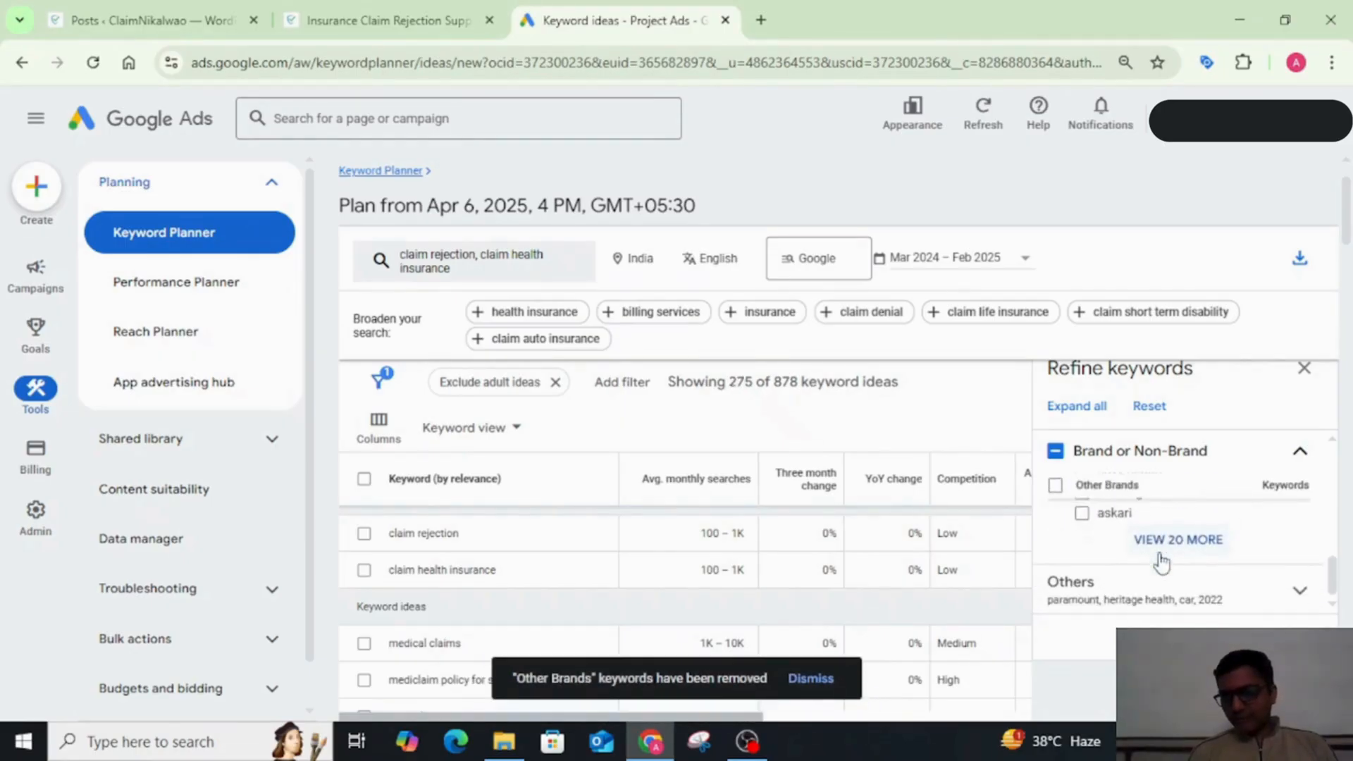
{"action": "scroll", "coordinate": [1144, 583], "scroll_direction": "down", "scroll_amount": 3}
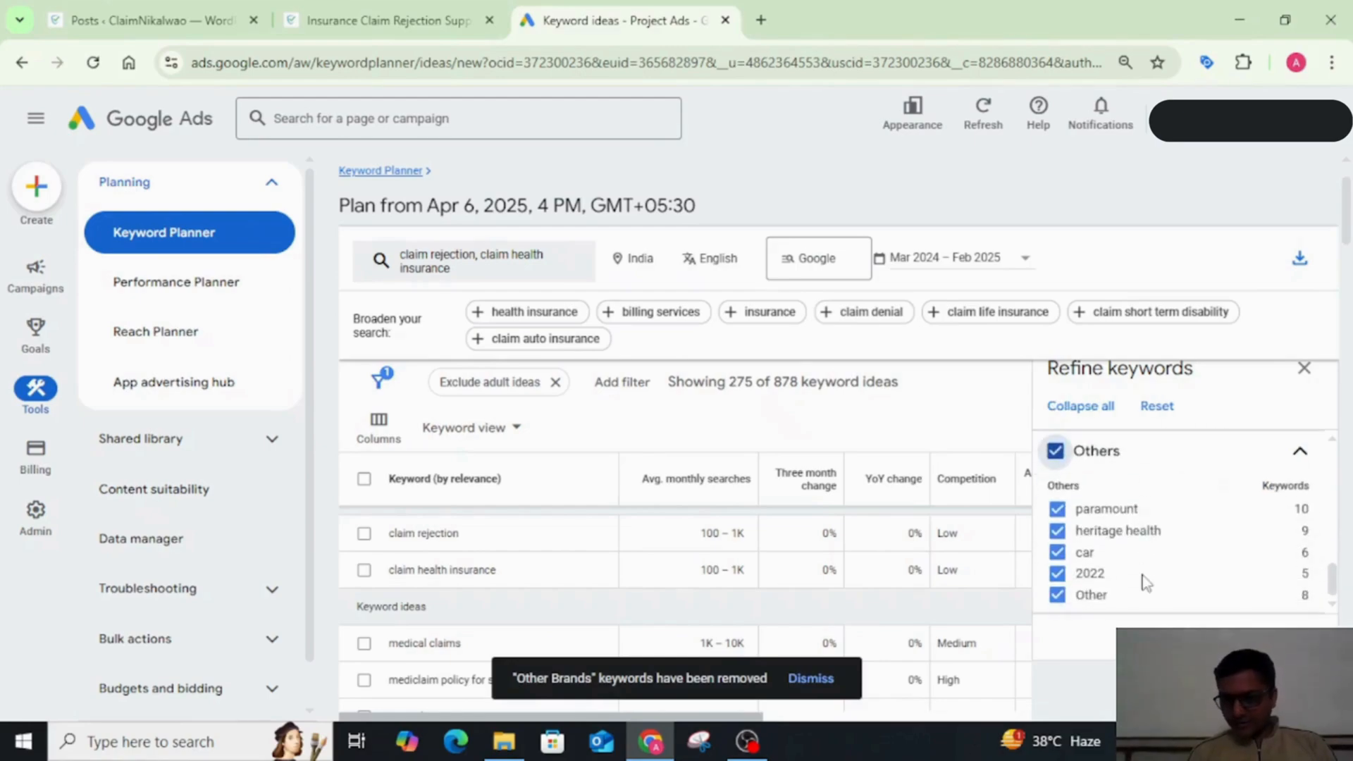
{"action": "left_click", "coordinate": [1057, 552]}
{"action": "left_click", "coordinate": [1057, 573]}
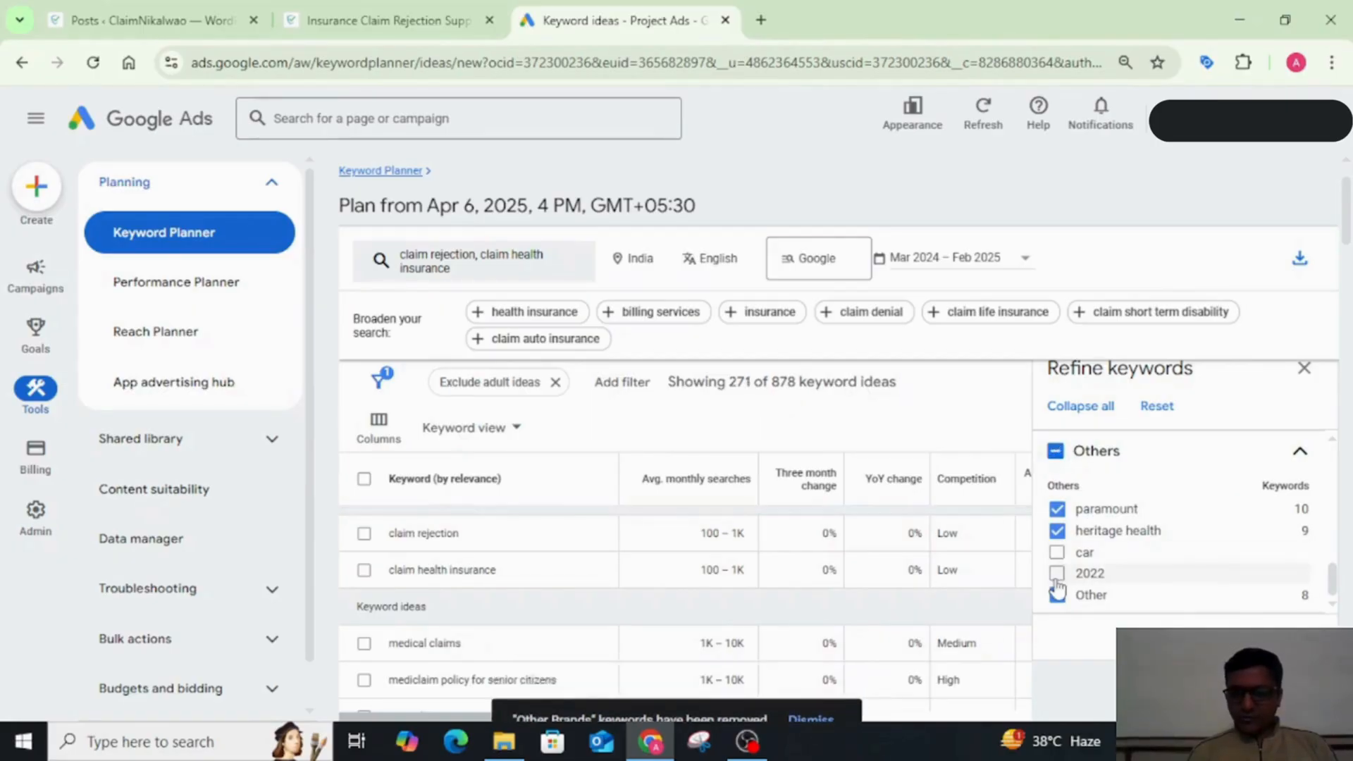
{"action": "left_click", "coordinate": [1057, 532]}
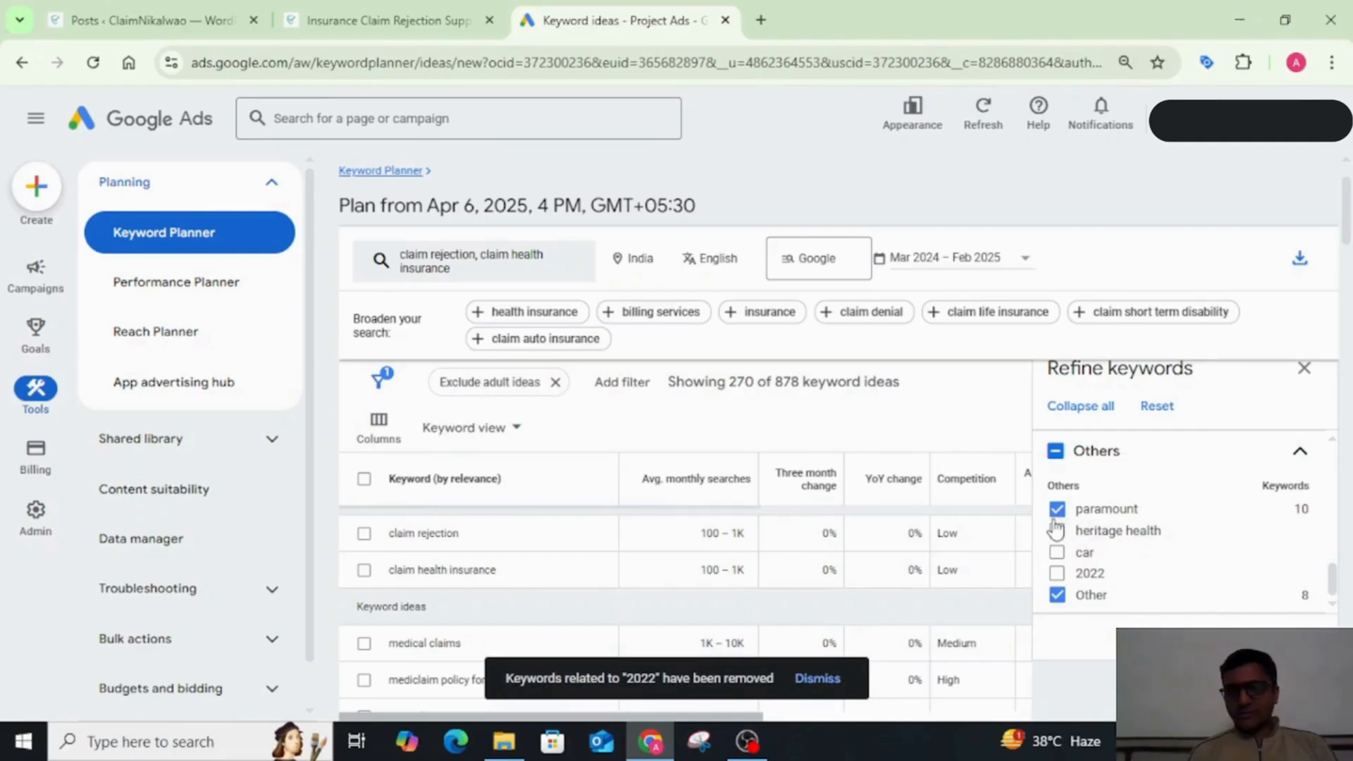
{"action": "scroll", "coordinate": [1233, 535], "scroll_direction": "up", "scroll_amount": 5}
{"action": "scroll", "coordinate": [1238, 536], "scroll_direction": "up", "scroll_amount": 3}
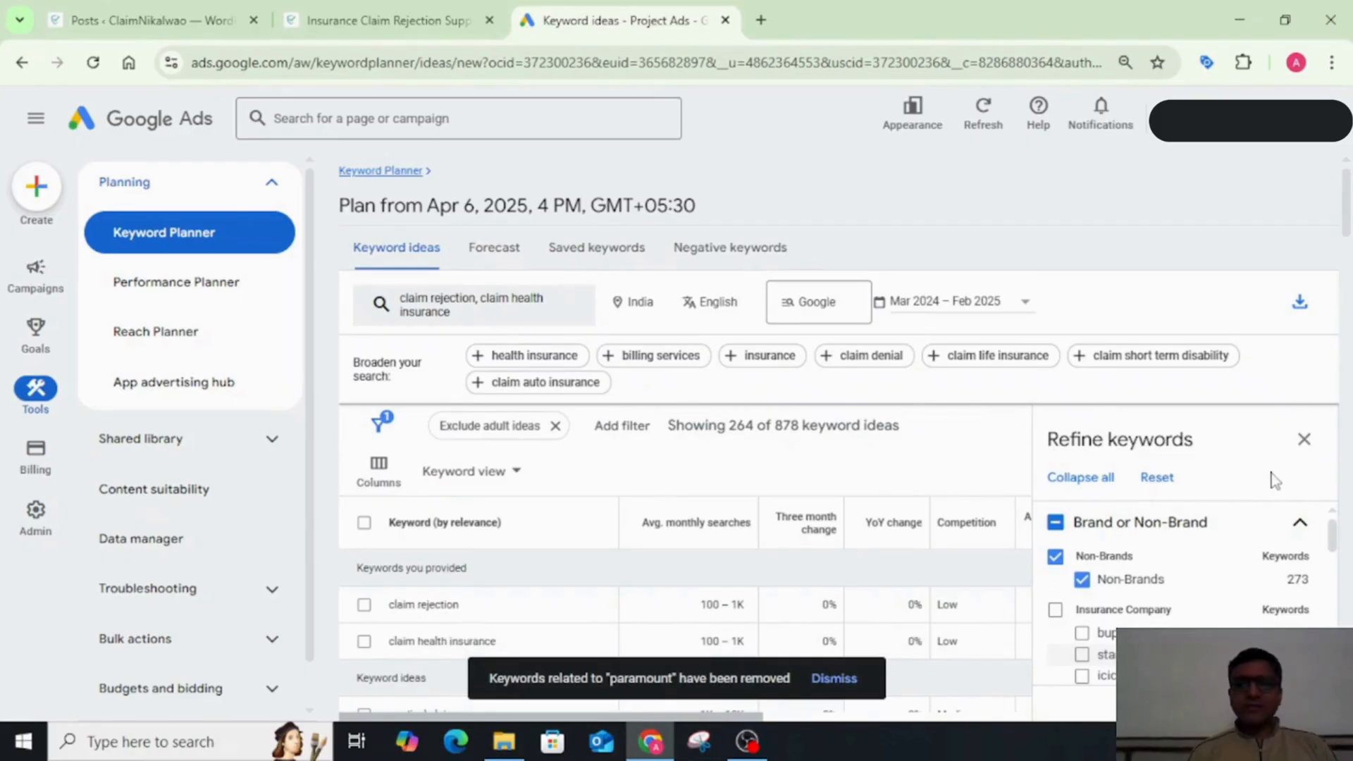
{"action": "left_click", "coordinate": [1304, 441]}
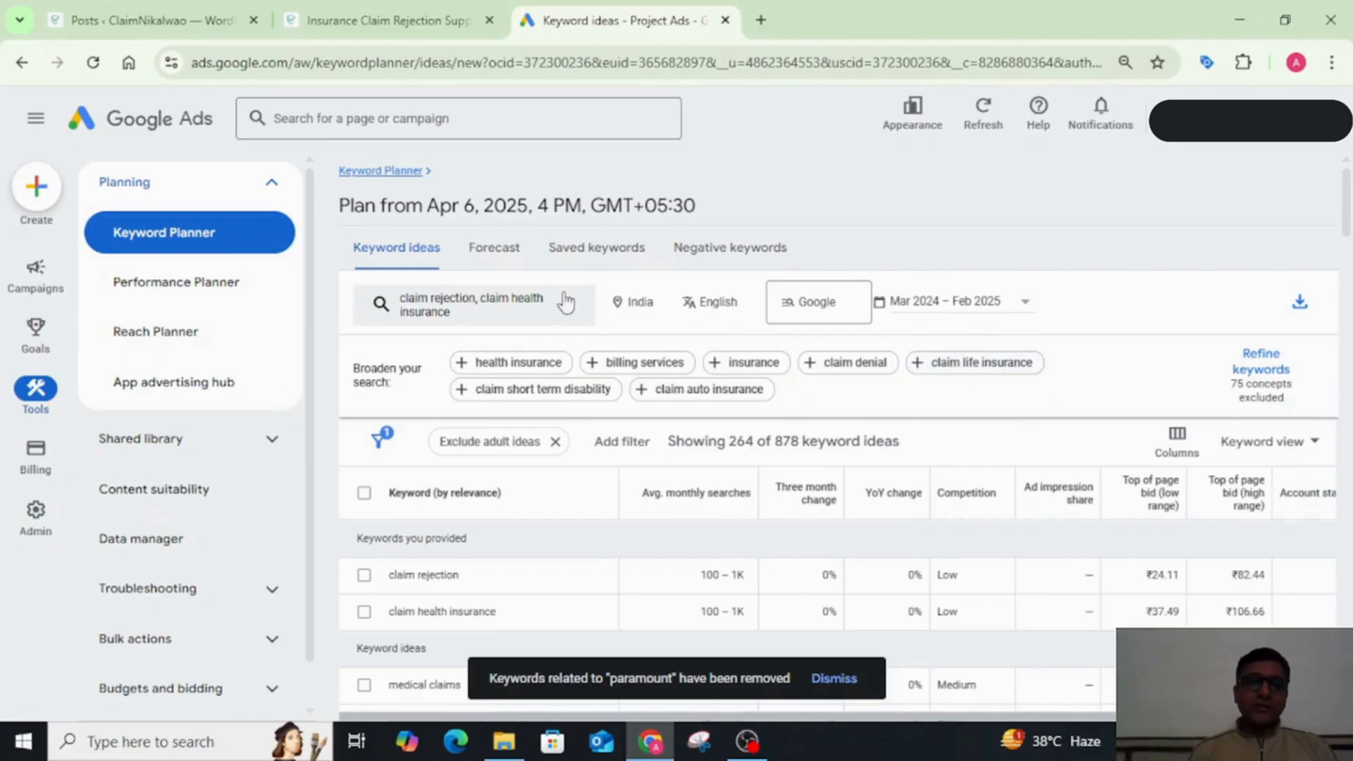
Step: Download the refined keyword ideas to Google Sheets in My Drive and open the resulting sheet
{"action": "left_click", "coordinate": [1300, 303]}
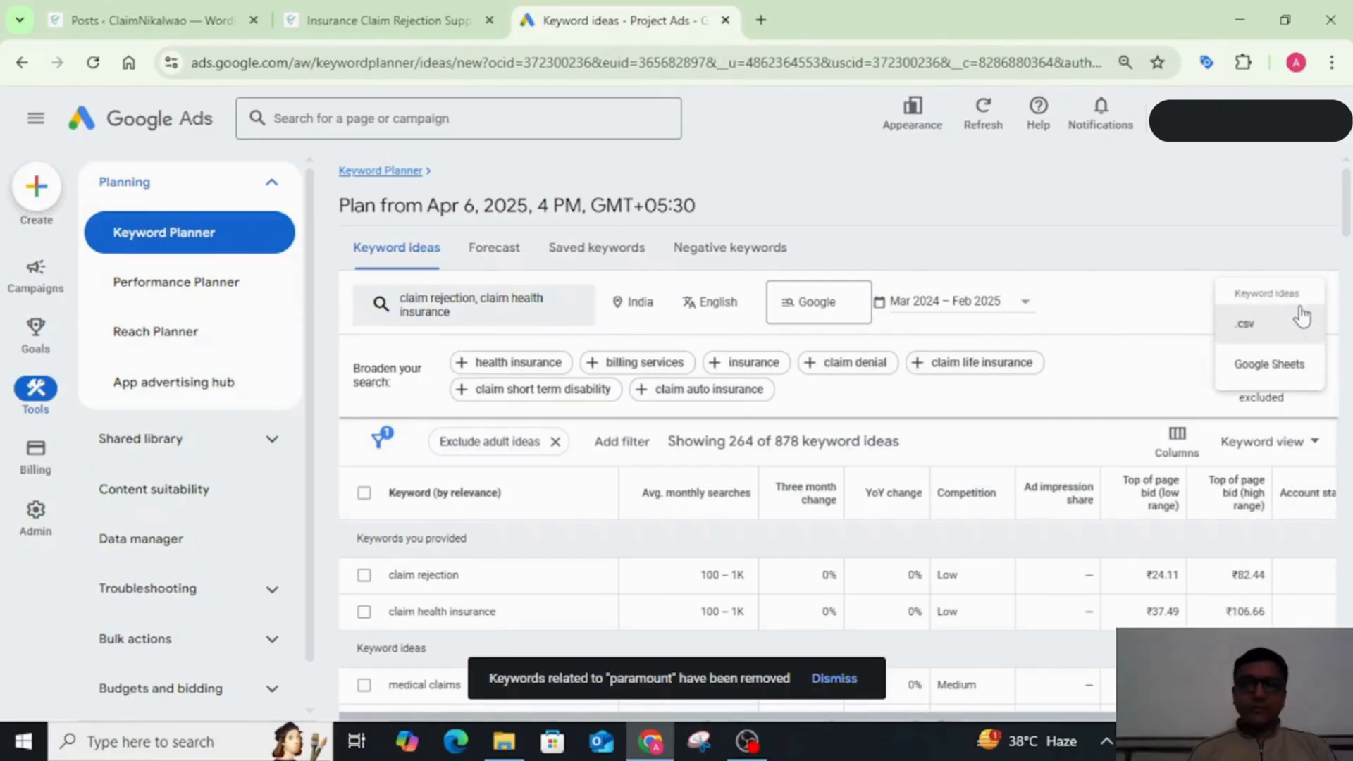
{"action": "left_click", "coordinate": [1258, 373]}
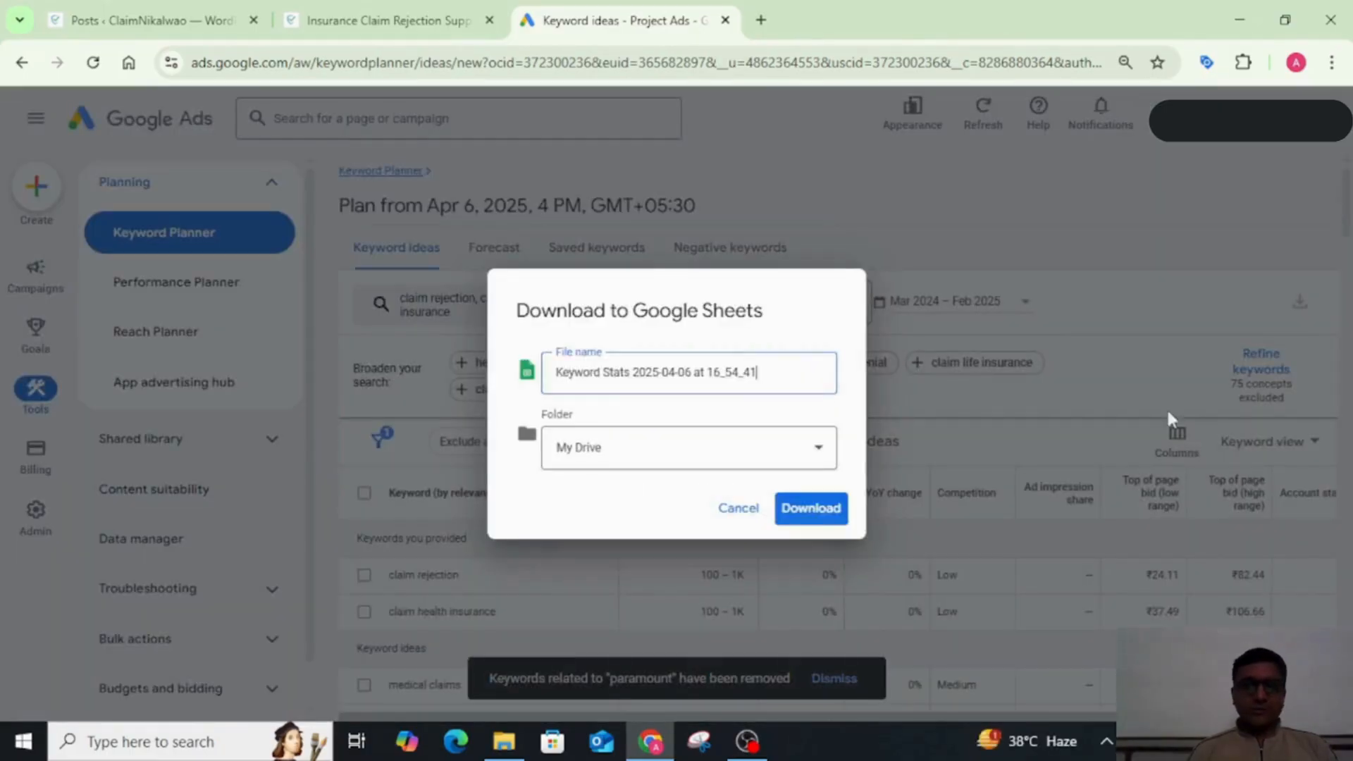
{"action": "left_click", "coordinate": [801, 516]}
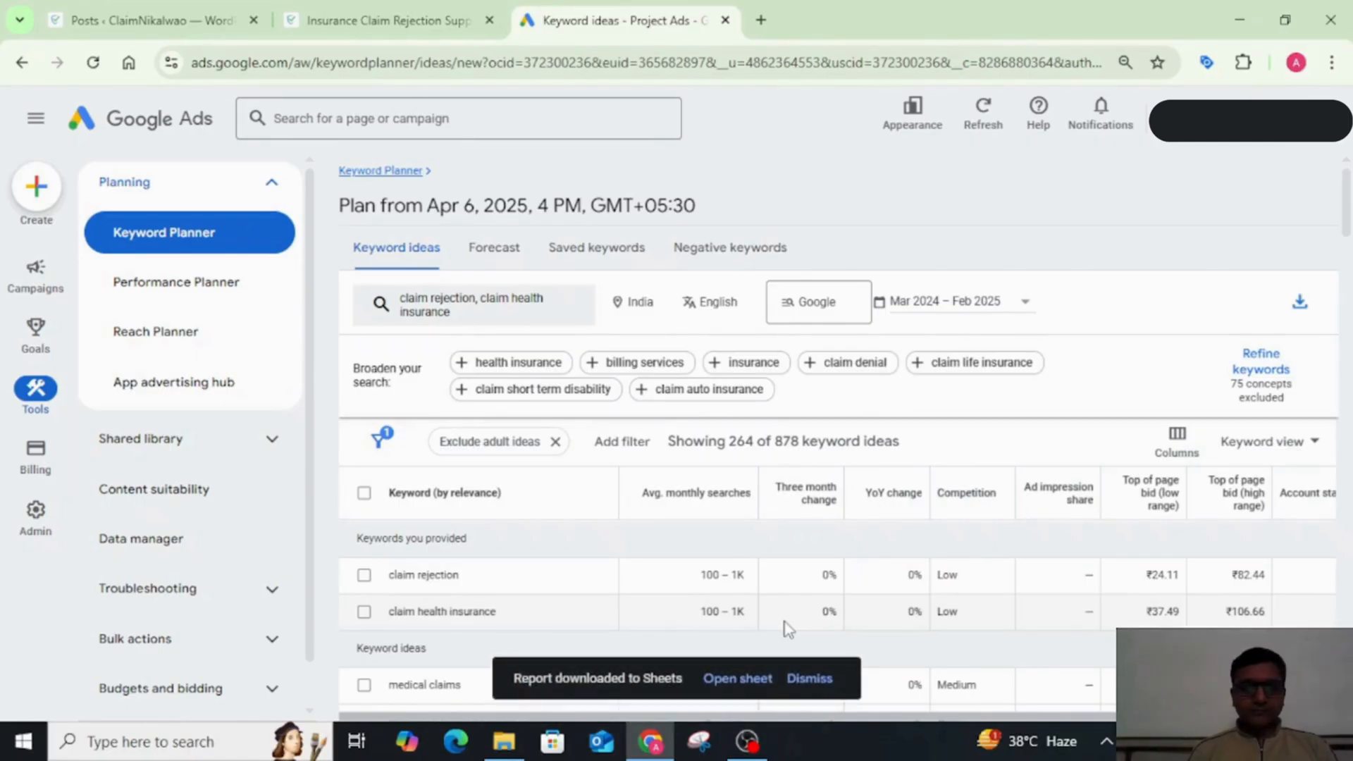
{"action": "left_click", "coordinate": [738, 697]}
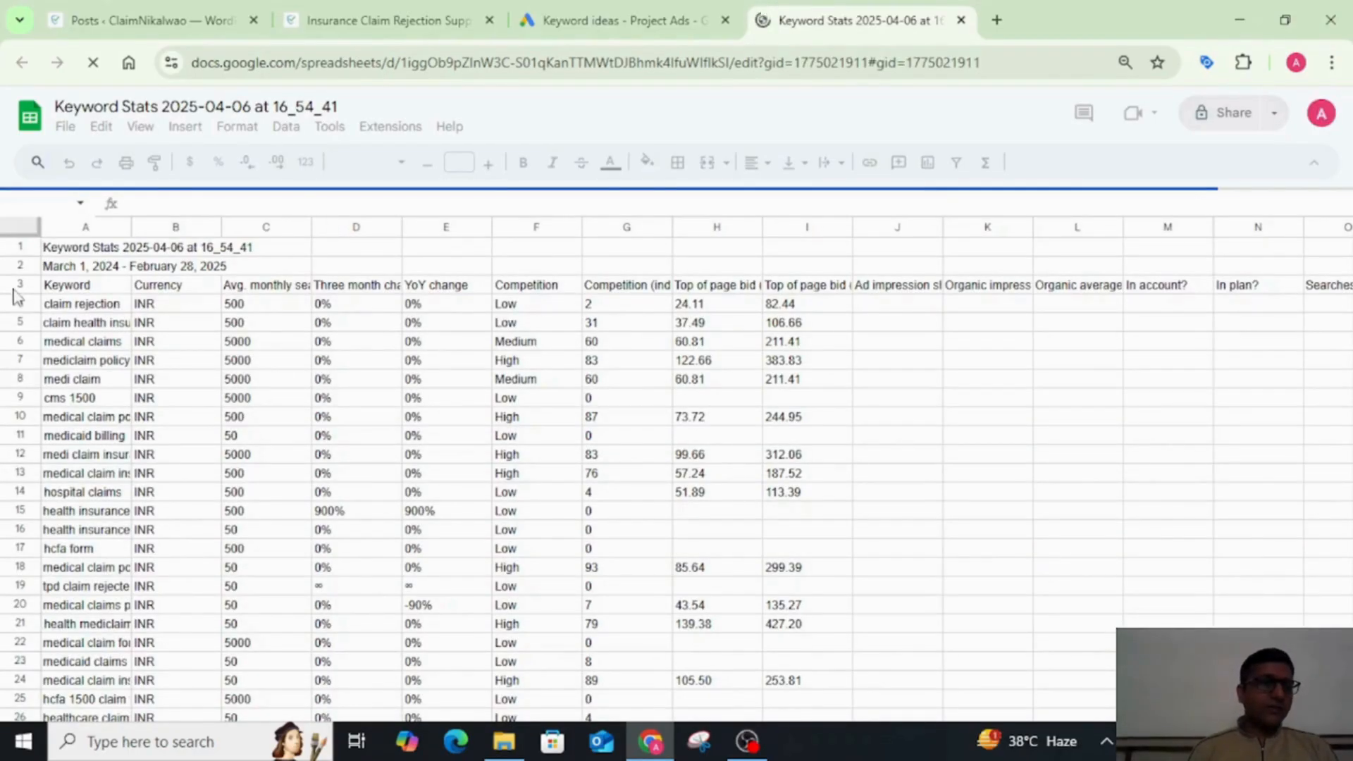
Step: Widen the Avg. monthly searches column and format it as numbers without decimal places
{"action": "left_click_drag", "start_coordinate": [310, 223], "coordinate": [390, 223]}
{"action": "left_click", "coordinate": [314, 225]}
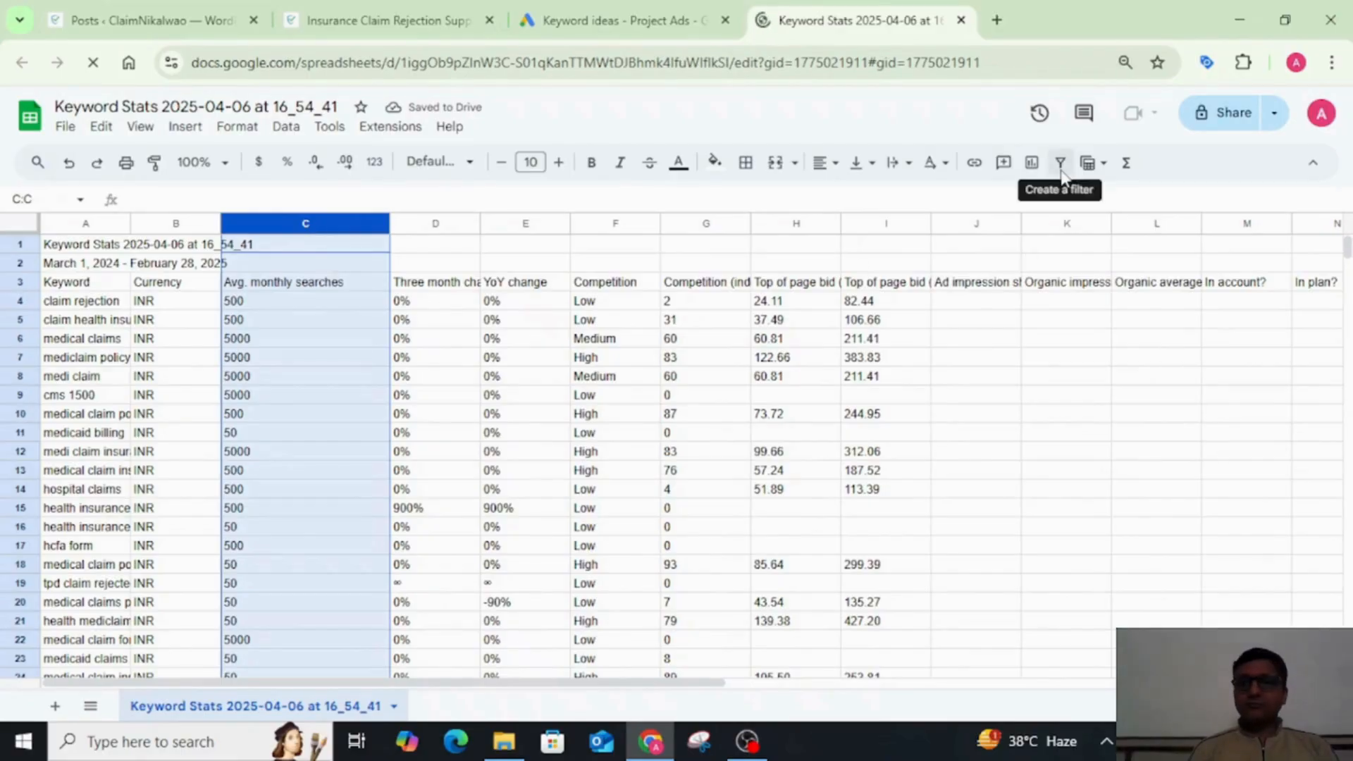
{"action": "left_click", "coordinate": [238, 129]}
{"action": "mouse_move", "coordinate": [328, 206]}
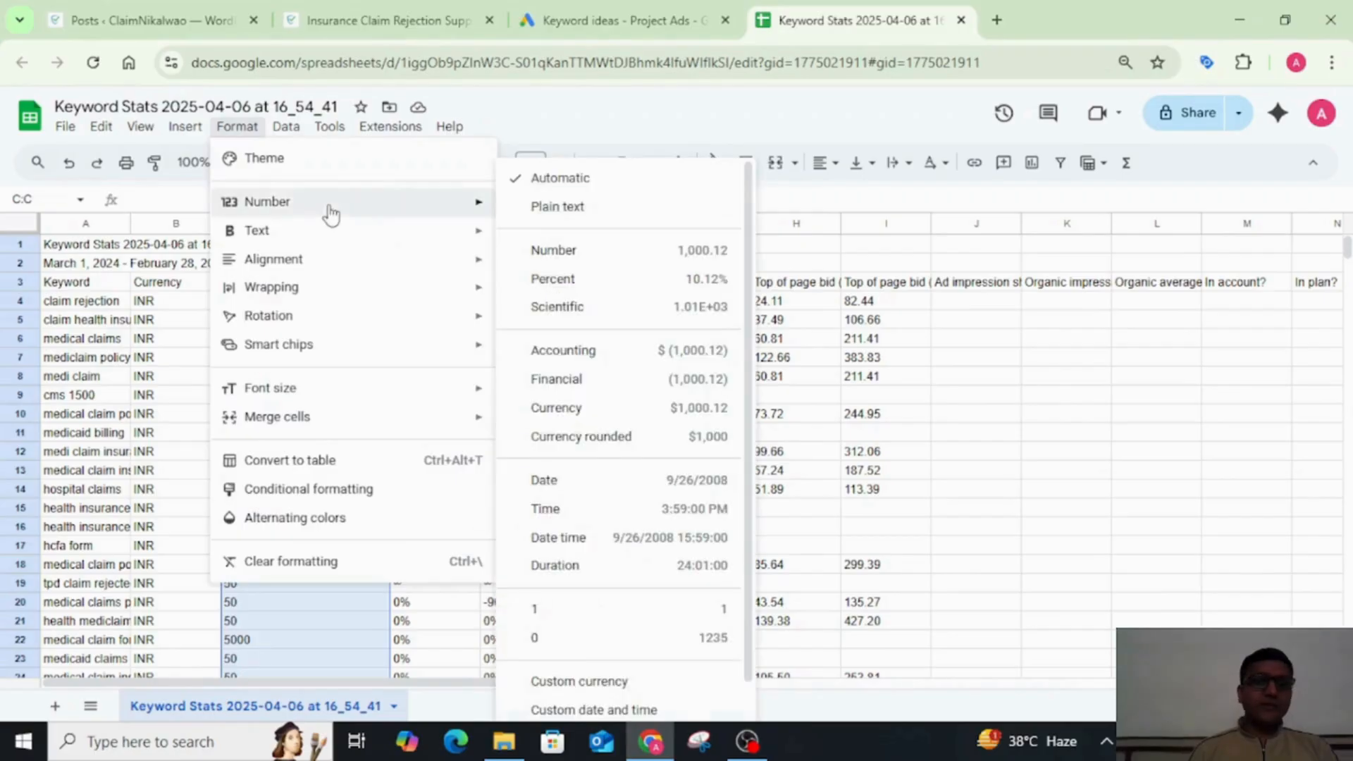
{"action": "left_click", "coordinate": [553, 251]}
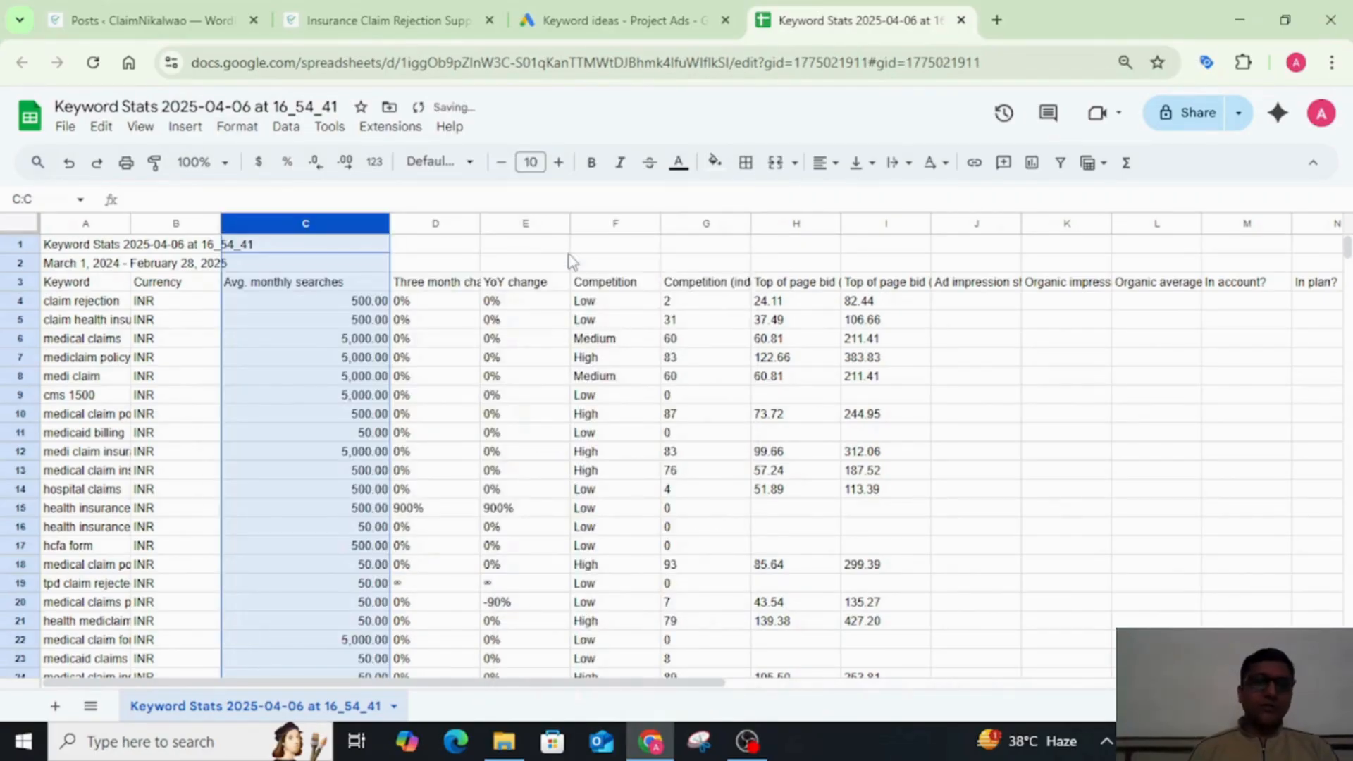
{"action": "left_click", "coordinate": [318, 168]}
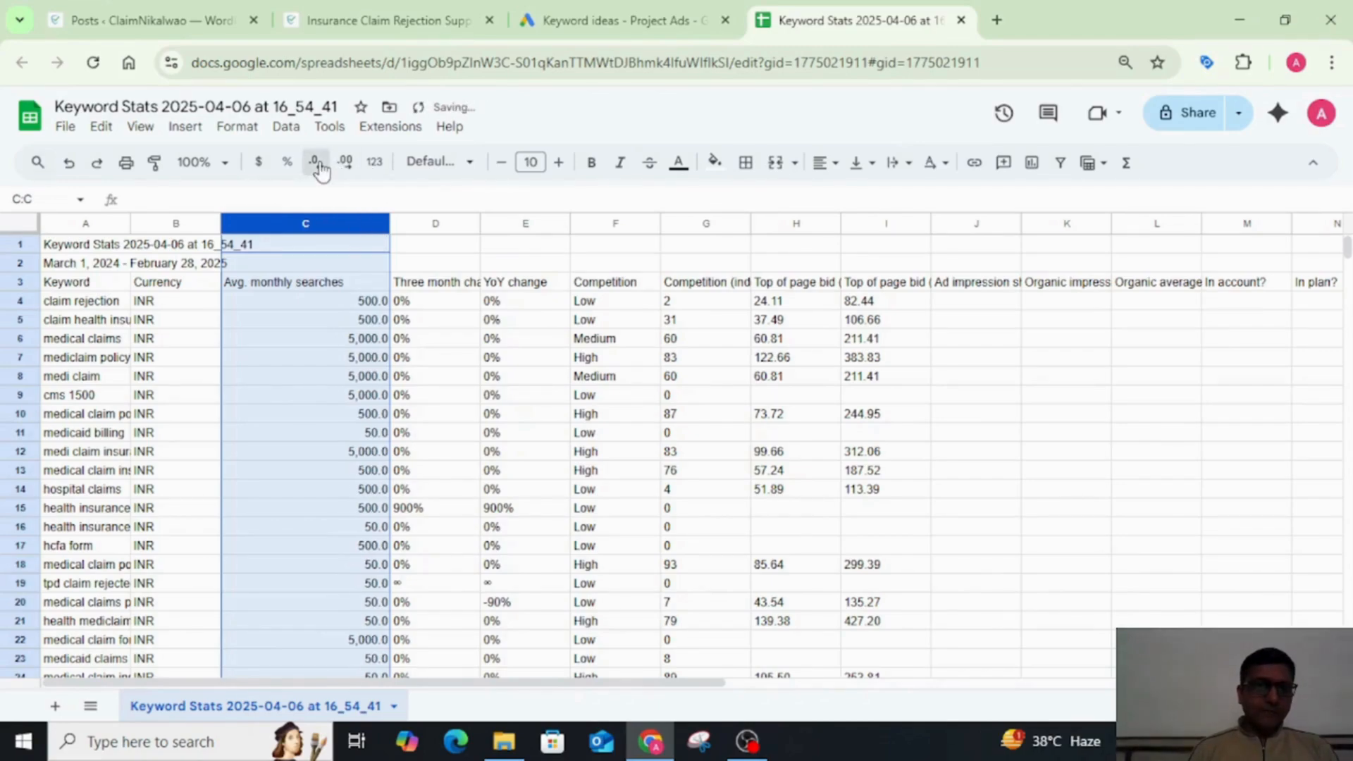
{"action": "left_click", "coordinate": [319, 167]}
{"action": "left_click", "coordinate": [530, 288]}
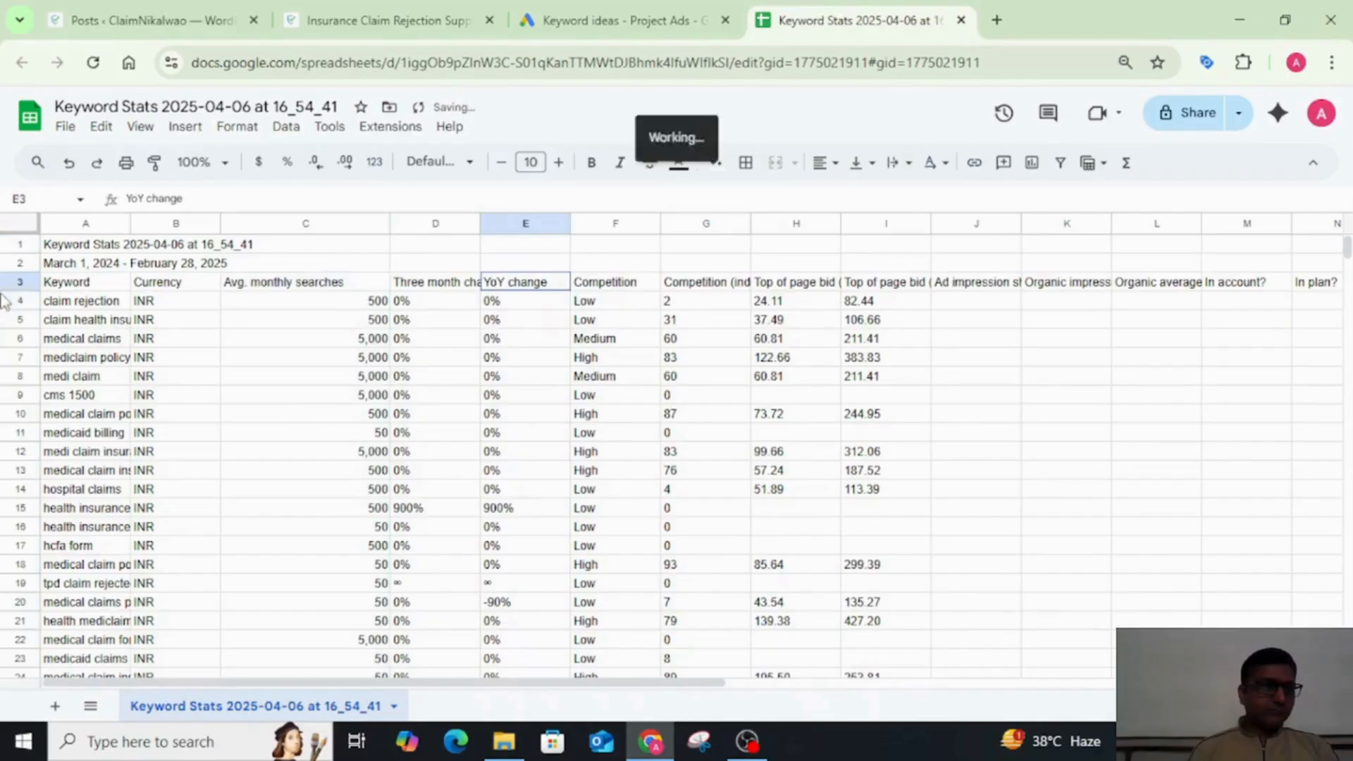
Step: Create a filter on header row 3 and sort Avg. monthly searches from Z to A
{"action": "left_click", "coordinate": [20, 282]}
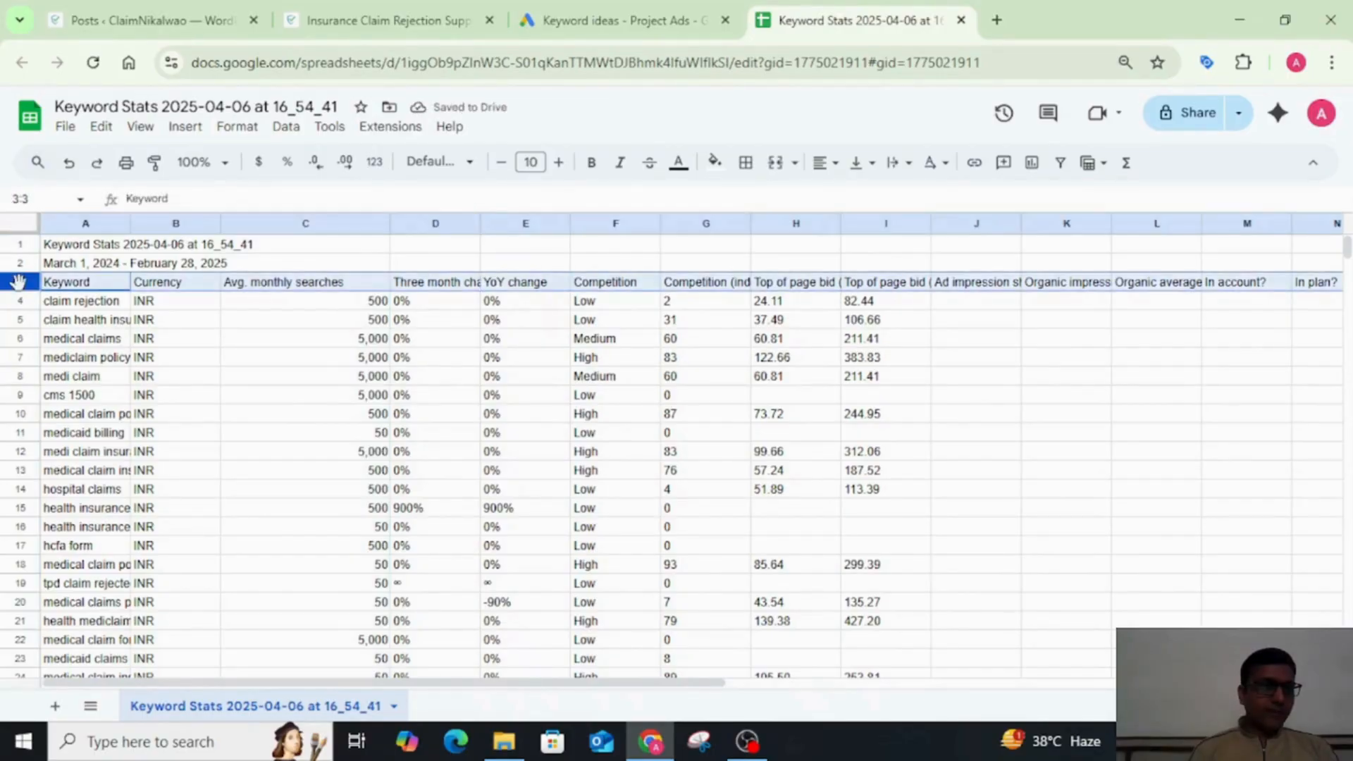
{"action": "left_click", "coordinate": [1062, 166]}
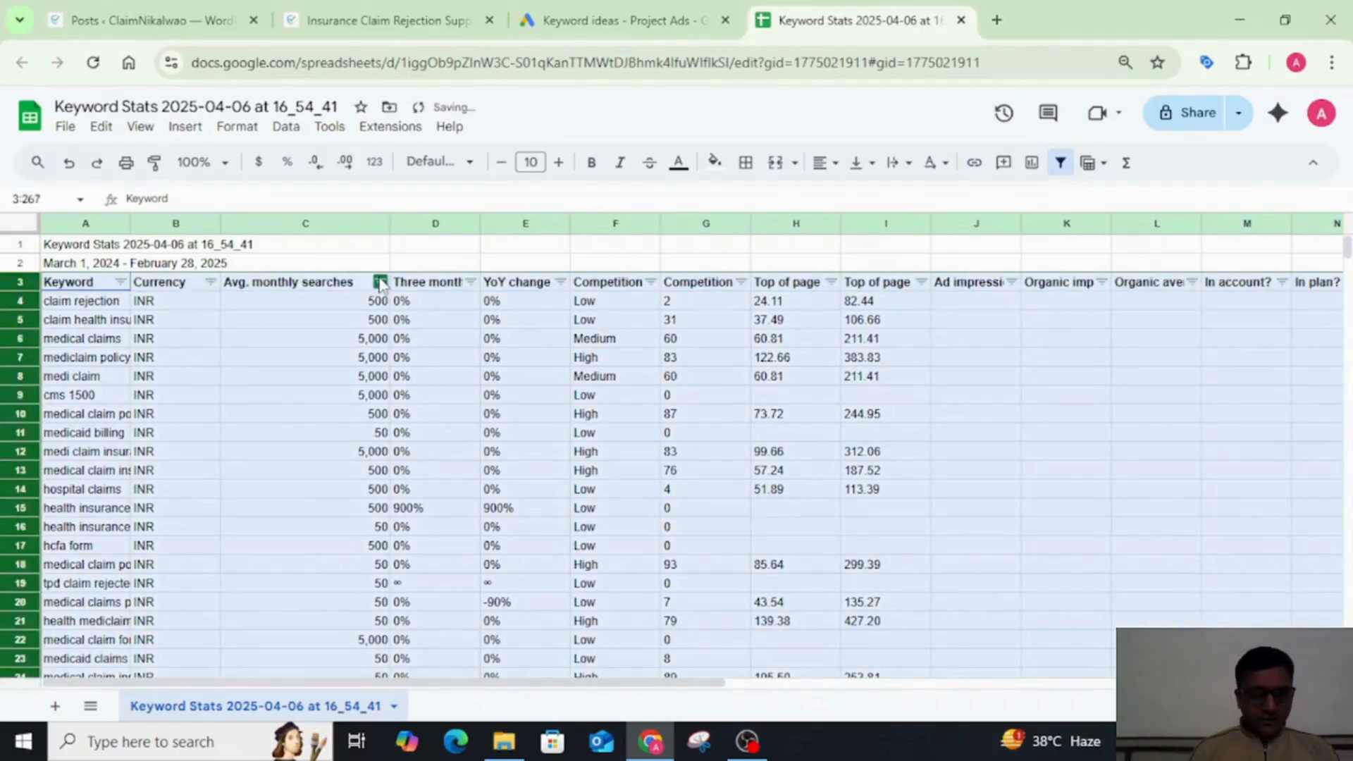
{"action": "left_click", "coordinate": [381, 283]}
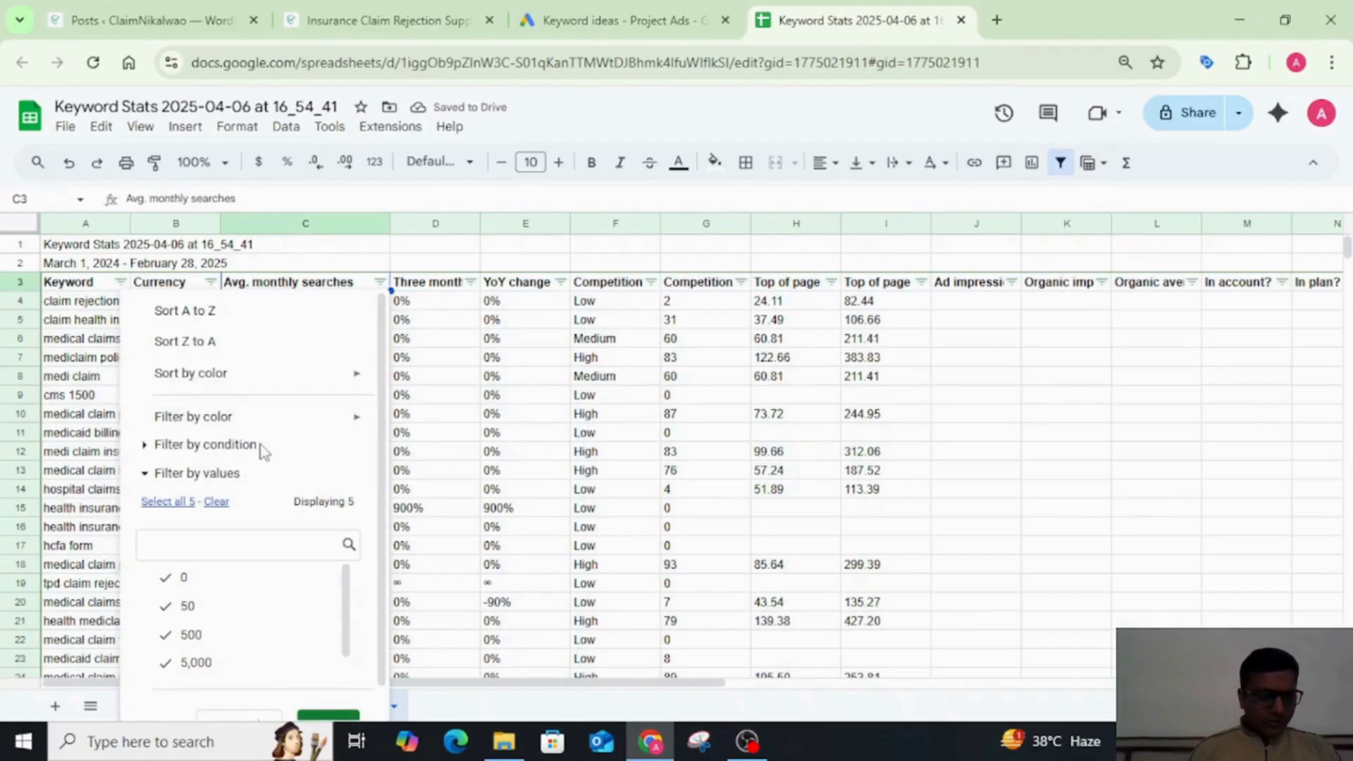
{"action": "left_click", "coordinate": [218, 344]}
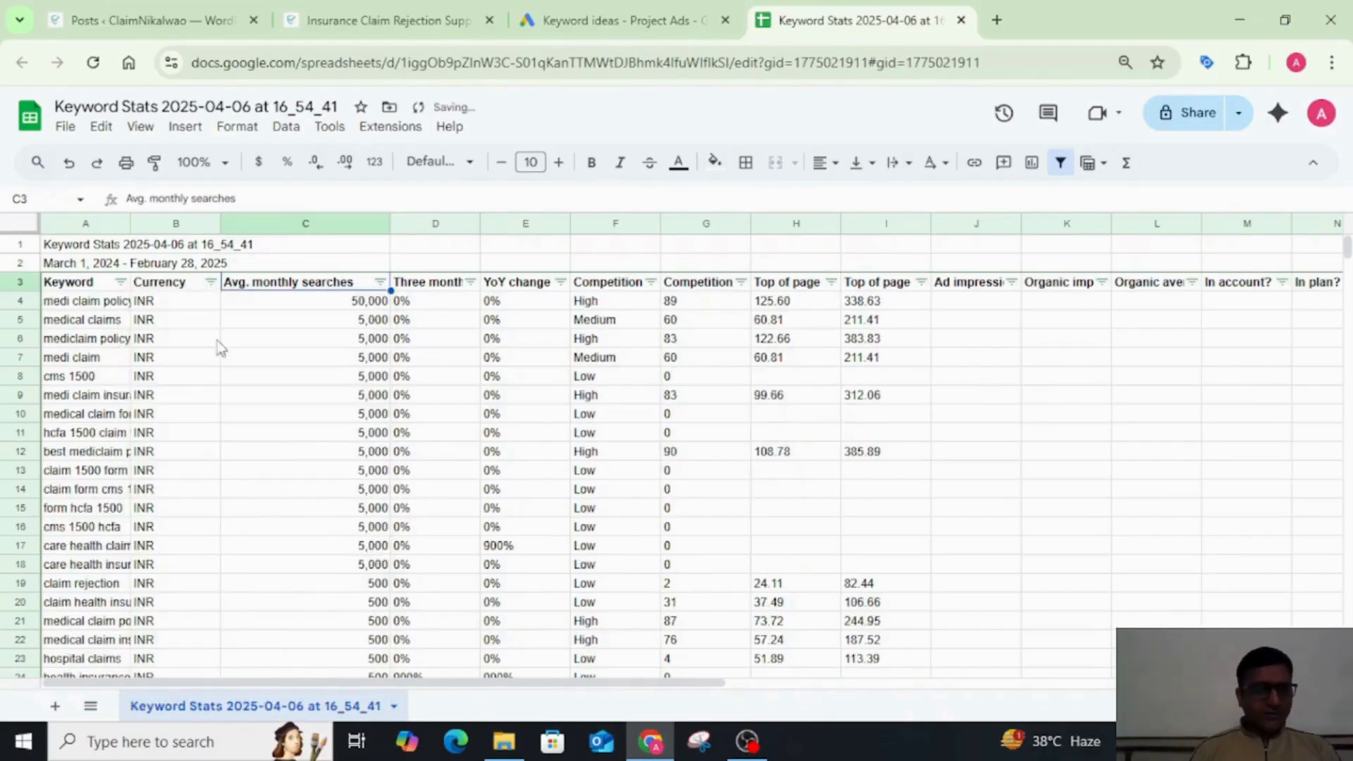
{"action": "left_click", "coordinate": [286, 303]}
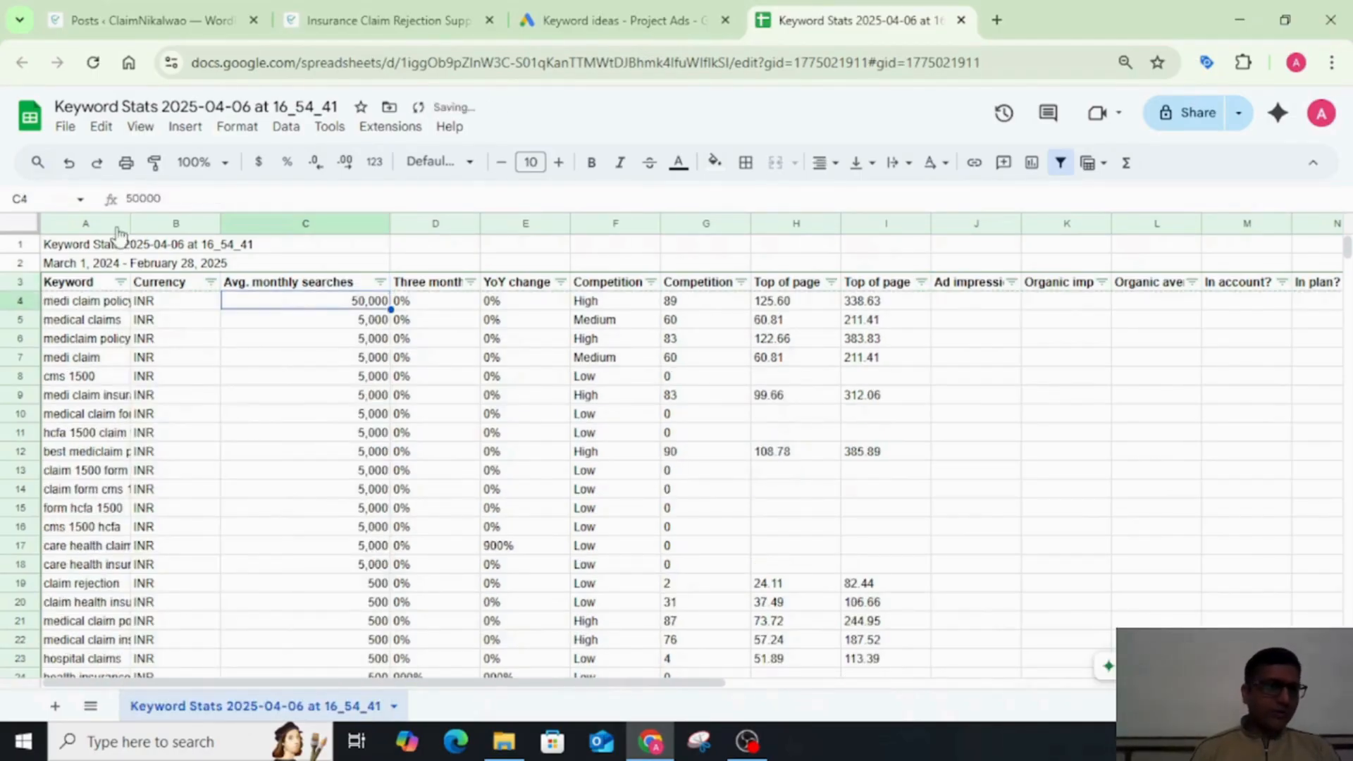
Step: Widen the Keyword column until the full keyword phrases fit
{"action": "left_click_drag", "start_coordinate": [130, 214], "coordinate": [249, 220]}
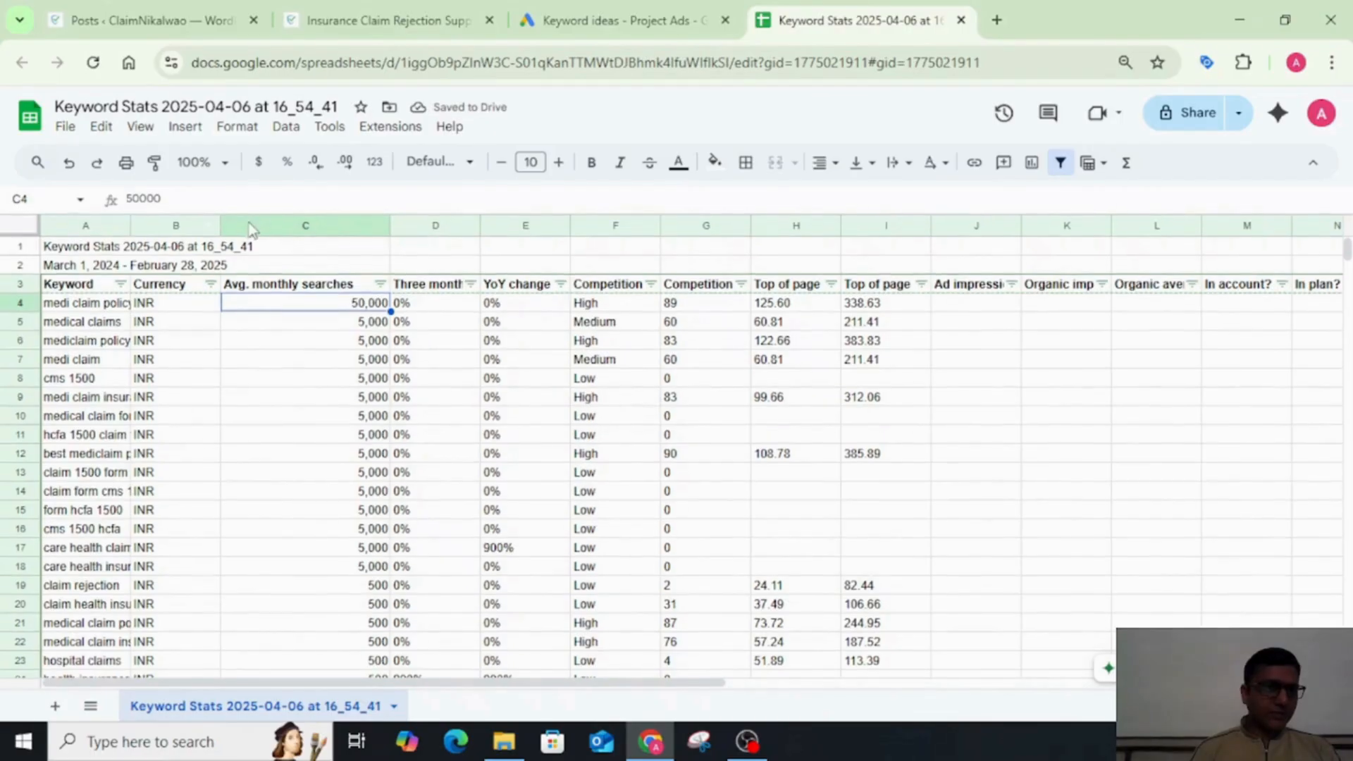
{"action": "left_click_drag", "start_coordinate": [130, 228], "coordinate": [252, 230]}
{"action": "left_click", "coordinate": [242, 349]}
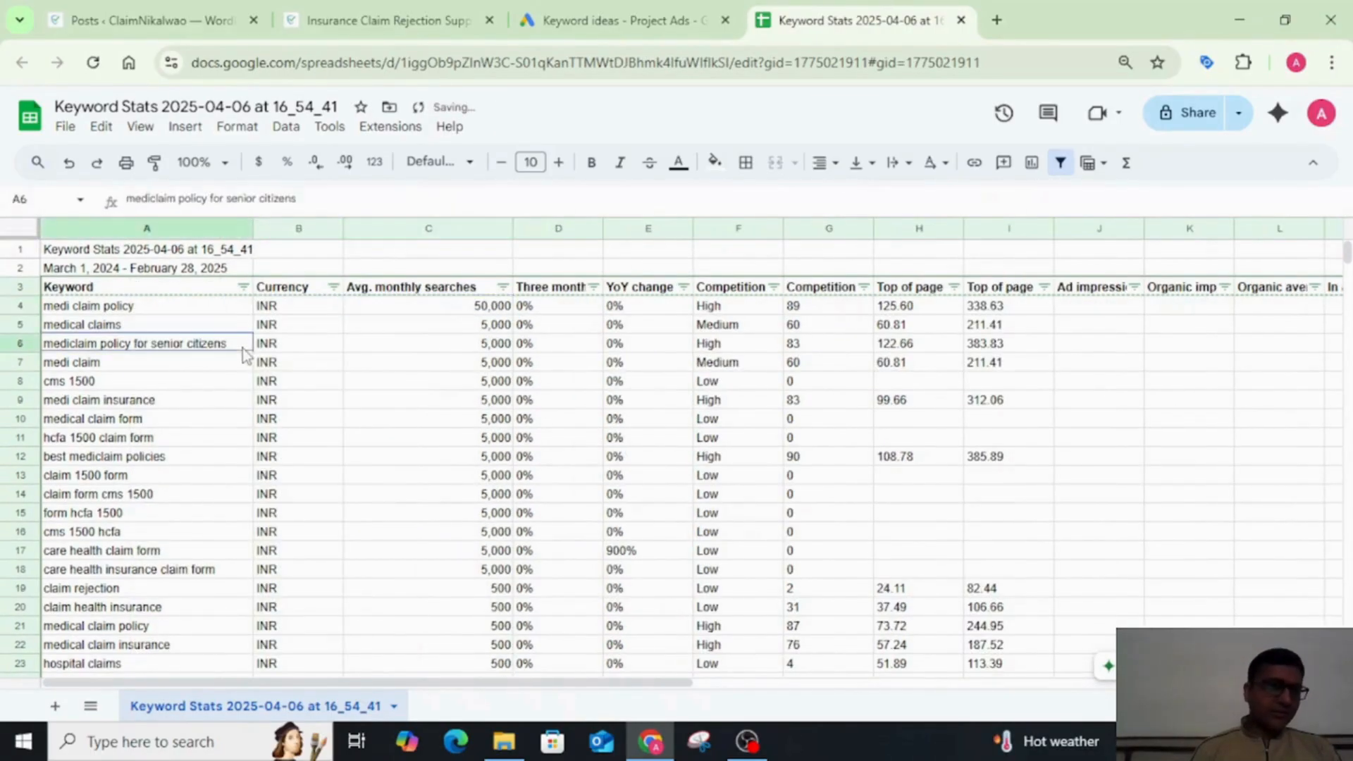
Step: Look through the sorted keywords, comparing their average monthly searches and competition levels down to the claim health insurance row
{"action": "key", "text": "Right"}
{"action": "key", "text": "Down"}
{"action": "key", "text": "Left"}
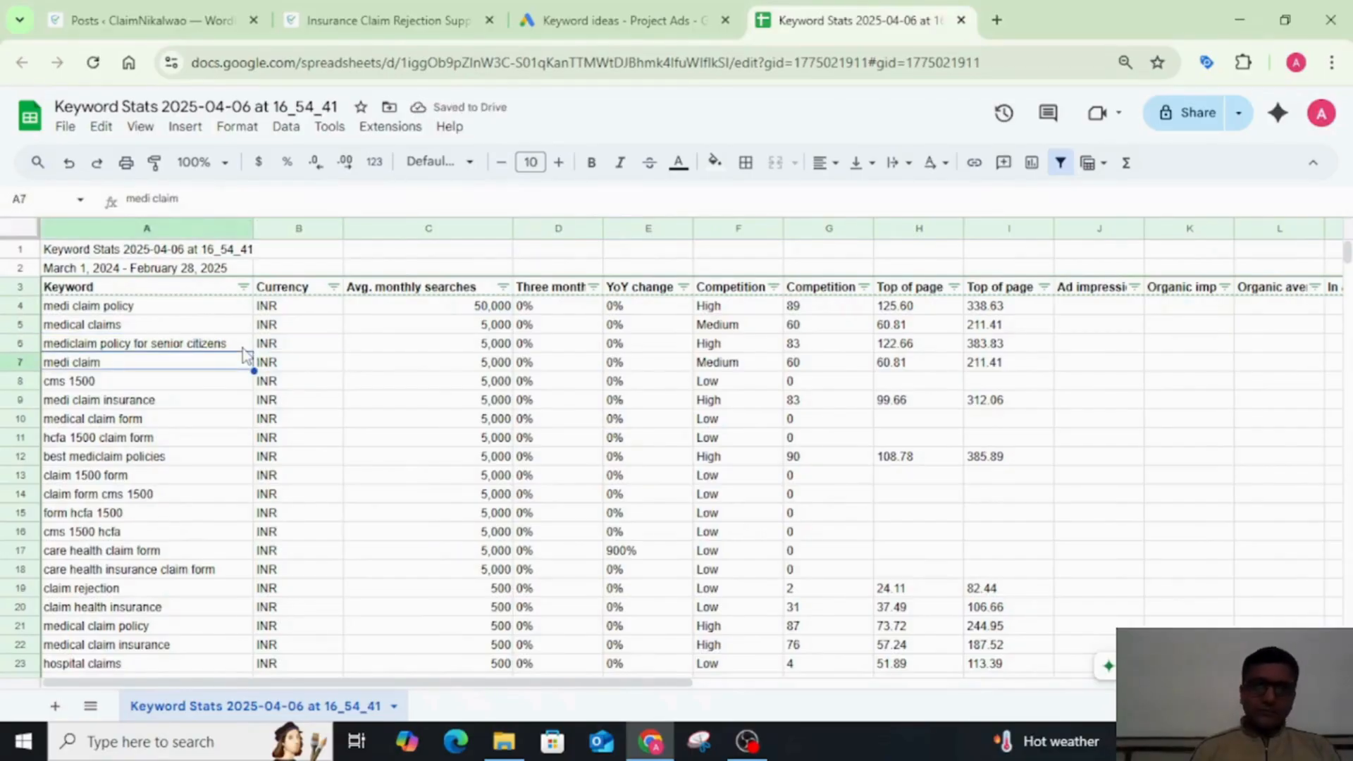
{"action": "key", "text": "Up"}
{"action": "key", "text": "Right"}
{"action": "key", "text": "Right"}
{"action": "key", "text": "Right"}
{"action": "key", "text": "Right"}
{"action": "key", "text": "Right"}
{"action": "key", "text": "Right"}
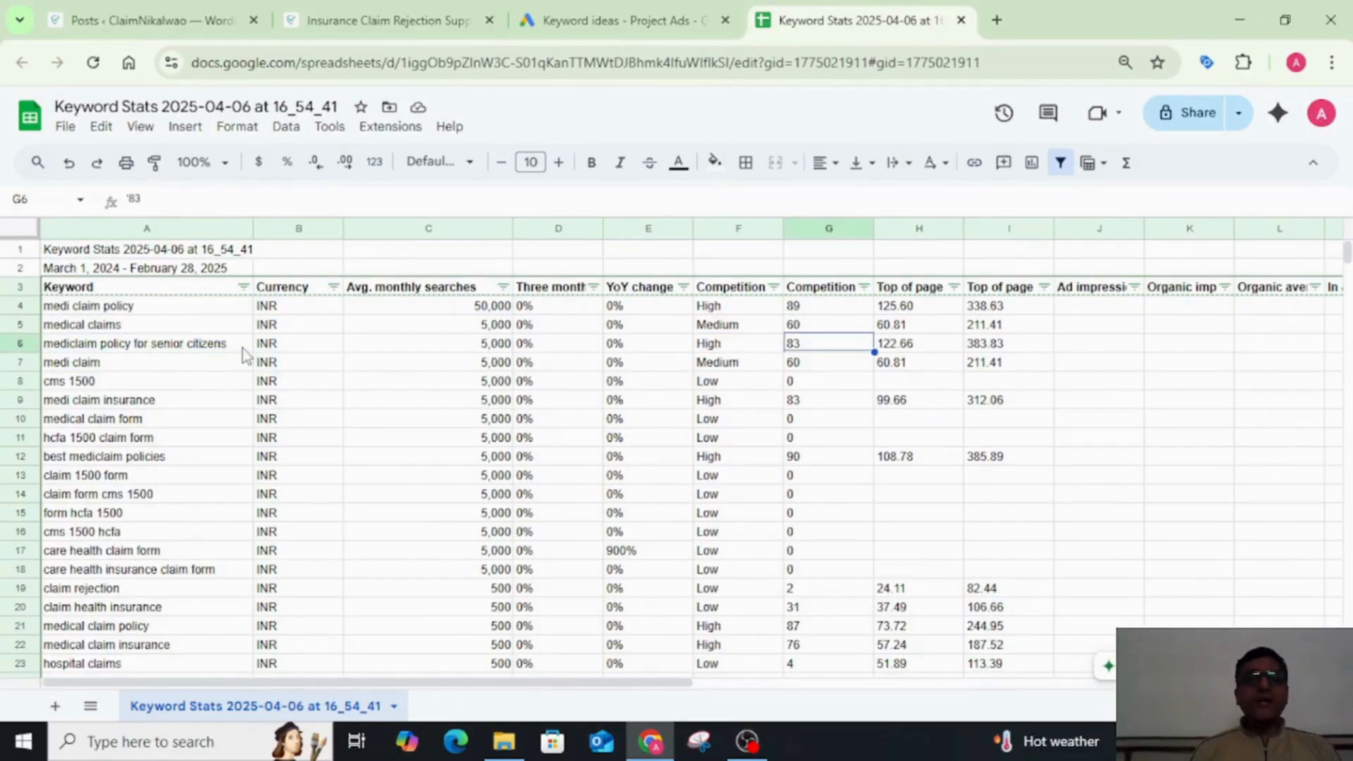
{"action": "key", "text": "Left"}
{"action": "key", "text": "Down"}
{"action": "key", "text": "Down"}
{"action": "key", "text": "Down"}
{"action": "key", "text": "Down"}
{"action": "key", "text": "Down"}
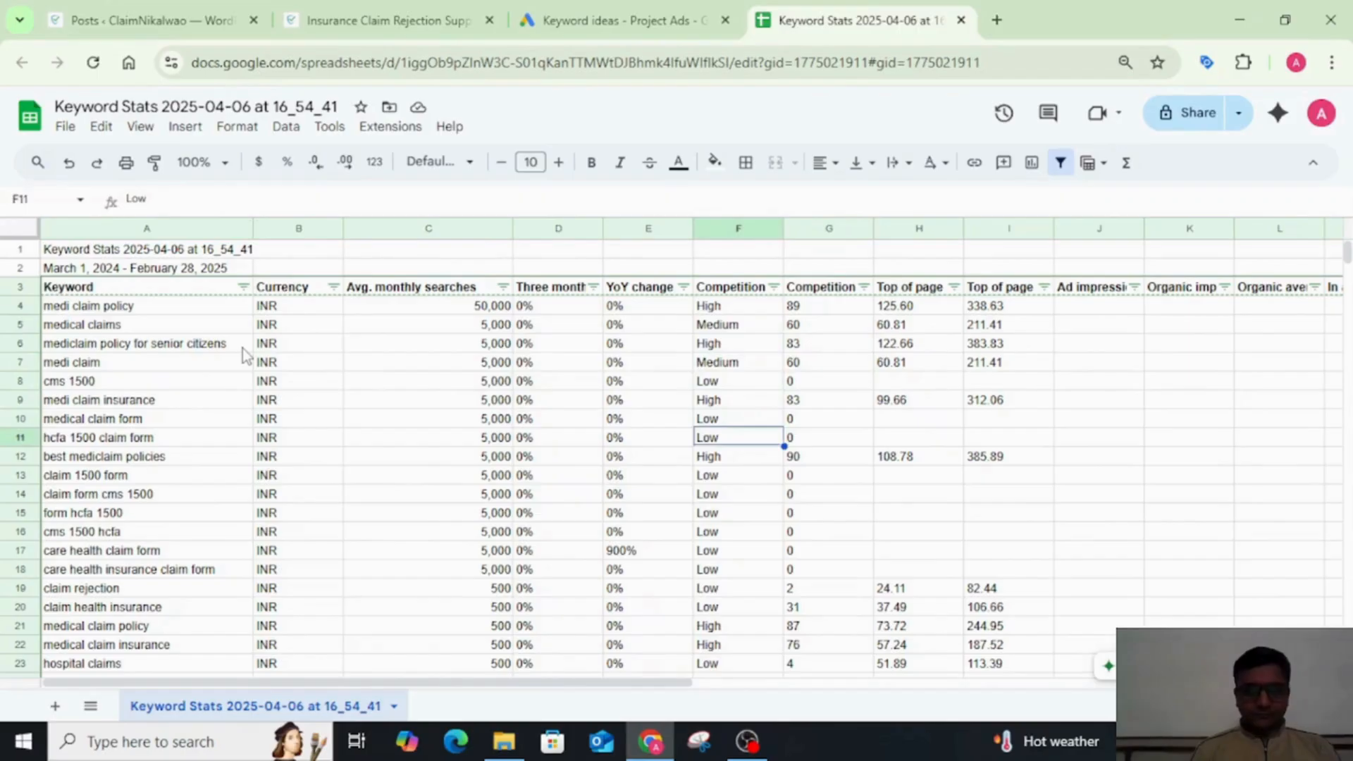
{"action": "key", "text": "Up"}
{"action": "key", "text": "Down"}
{"action": "key", "text": "Down"}
{"action": "key", "text": "Down"}
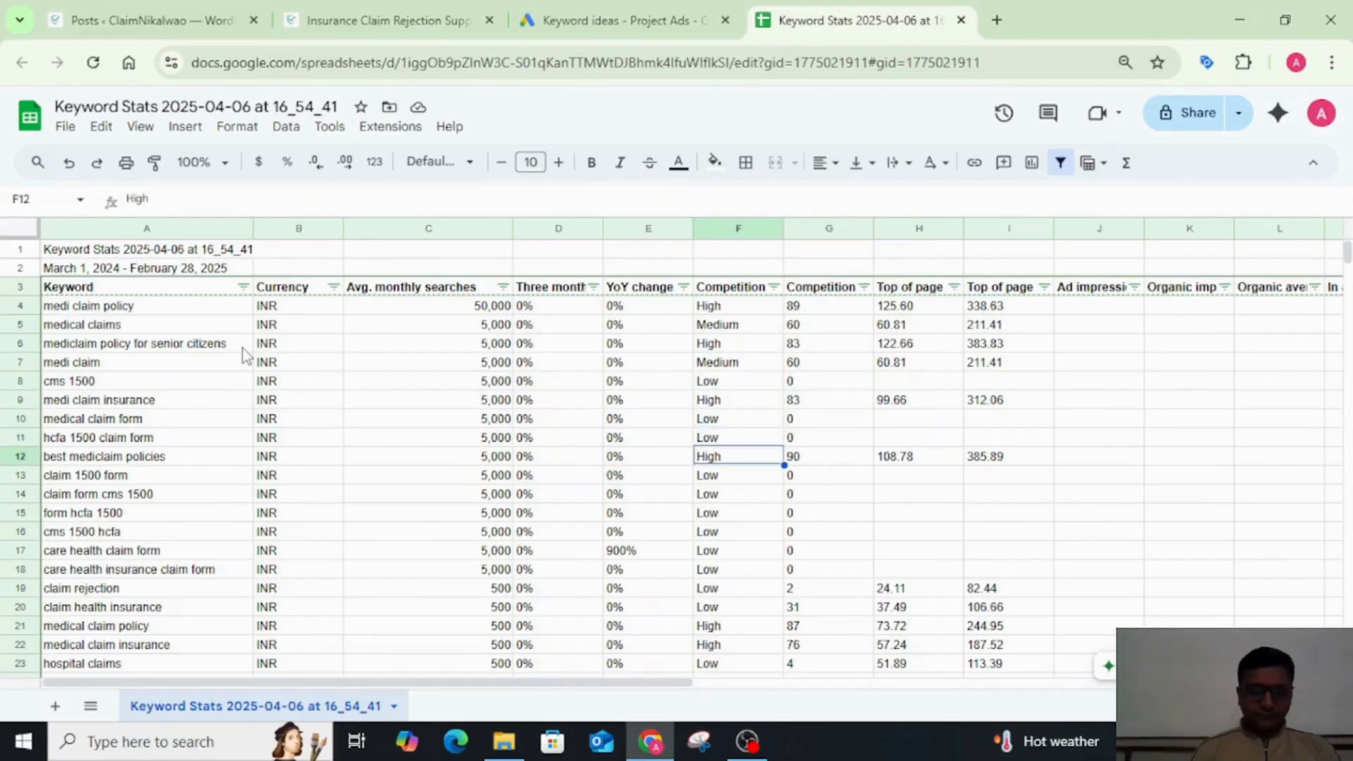
{"action": "key", "text": "Down"}
{"action": "key", "text": "Down"}
{"action": "key", "text": "Down"}
{"action": "key", "text": "Down"}
{"action": "key", "text": "Down"}
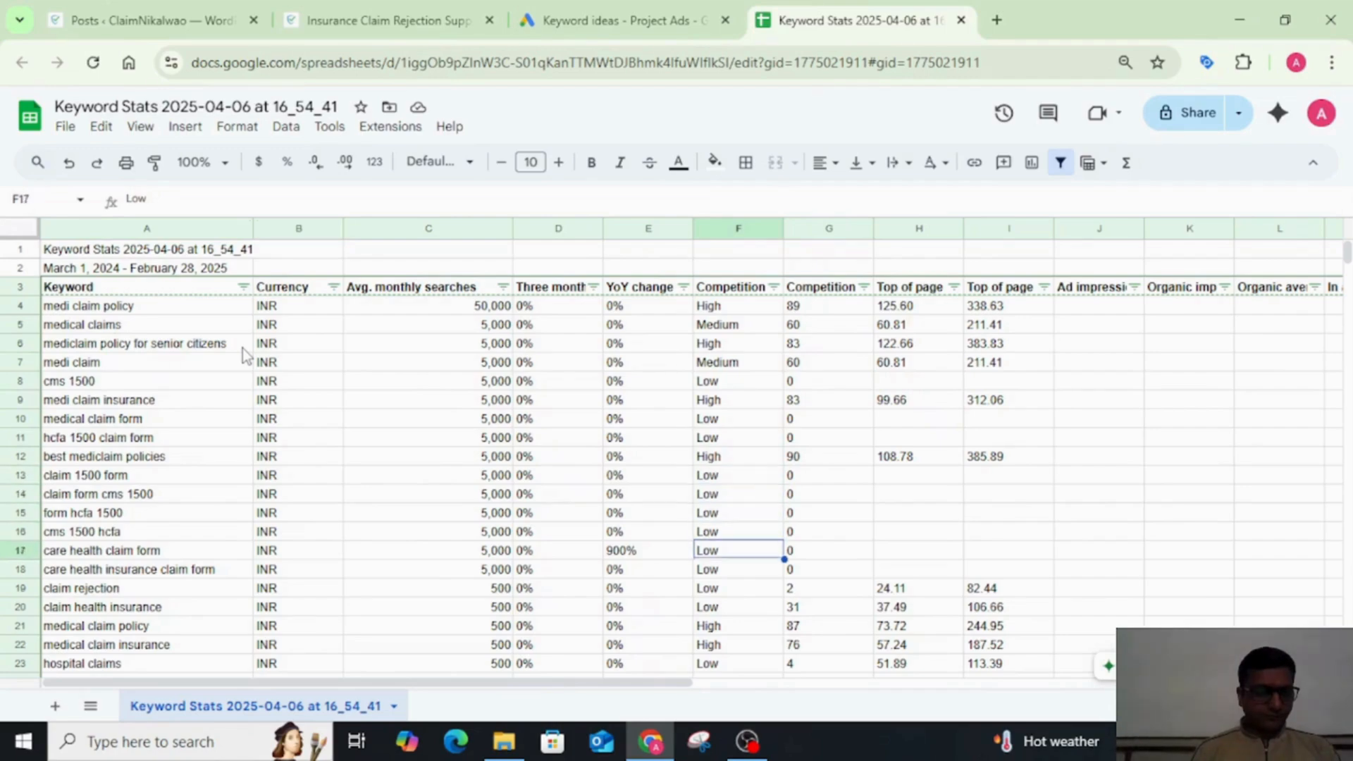
{"action": "key", "text": "Down"}
{"action": "key", "text": "Down"}
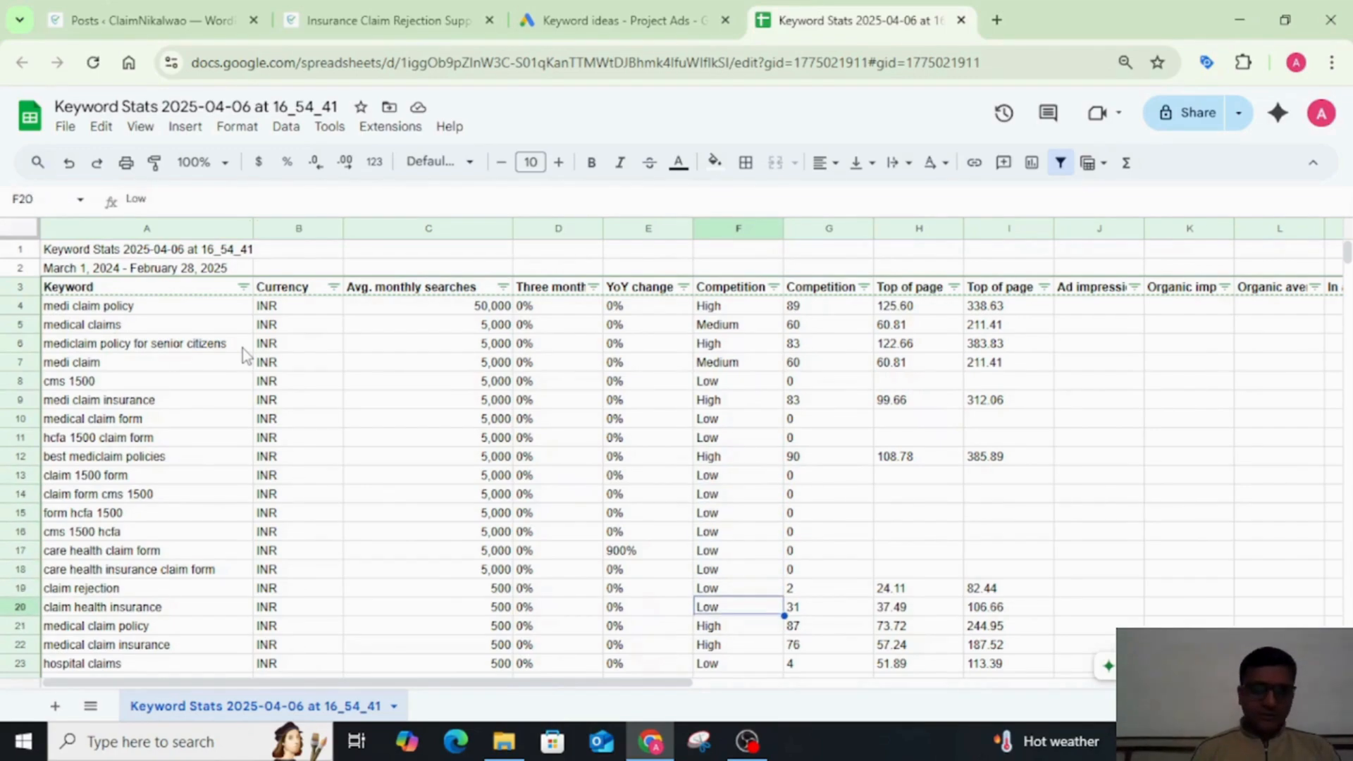
{"action": "key", "text": "Left"}
{"action": "key", "text": "Left"}
{"action": "key", "text": "Left"}
{"action": "key", "text": "Left"}
{"action": "key", "text": "Left"}
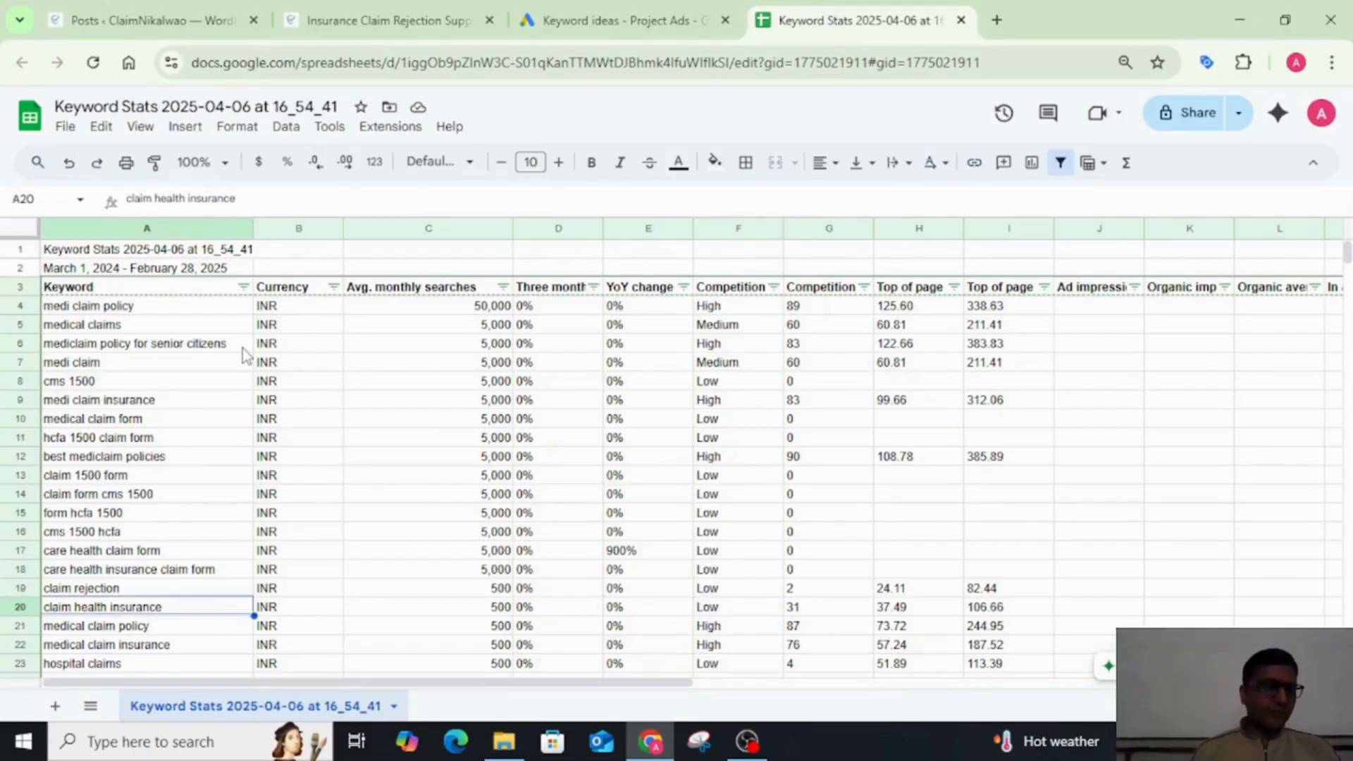
{"action": "scroll", "coordinate": [322, 500], "scroll_direction": "down", "scroll_amount": 1}
{"action": "scroll", "coordinate": [322, 500], "scroll_direction": "up", "scroll_amount": 1}
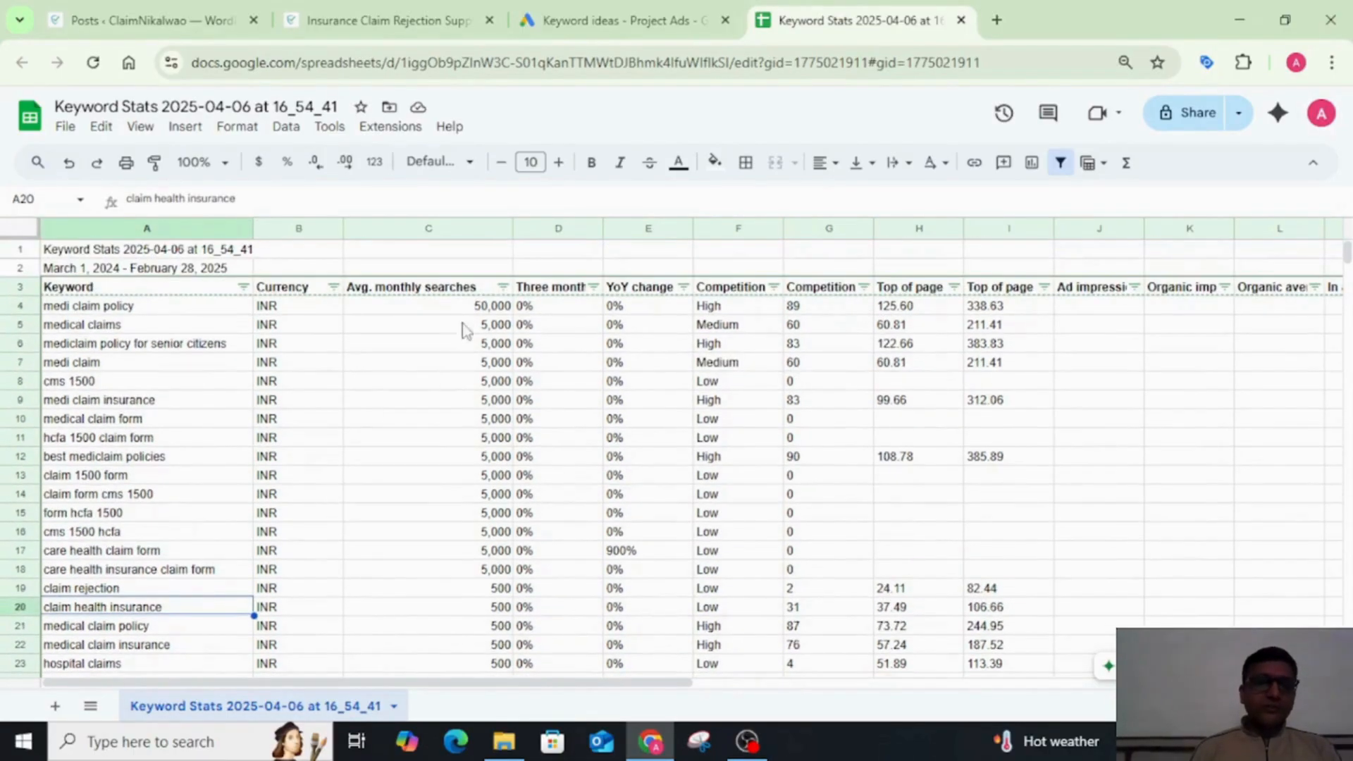
Step: Copy the range A4:C90, the keywords with at least 500 monthly searches, into a new sheet at A2 and widen its column A
{"action": "left_click", "coordinate": [433, 303]}
{"action": "key", "text": "shift+Down"}
{"action": "key", "text": "shift+Down"}
{"action": "key", "text": "shift+Down"}
{"action": "key", "text": "shift+Down"}
{"action": "key", "text": "shift+Down"}
{"action": "key", "text": "shift+Down"}
{"action": "key", "text": "shift+Down"}
{"action": "key", "text": "shift+Down"}
{"action": "key", "text": "shift+Down"}
{"action": "key", "text": "shift+Down"}
{"action": "key", "text": "shift+Down"}
{"action": "key", "text": "shift+Down"}
{"action": "key", "text": "shift+Down"}
{"action": "key", "text": "shift+Down"}
{"action": "key", "text": "shift+Down"}
{"action": "key", "text": "shift+Down"}
{"action": "key", "text": "shift+Down"}
{"action": "key", "text": "shift+Down"}
{"action": "key", "text": "shift+Down"}
{"action": "key", "text": "shift+Down"}
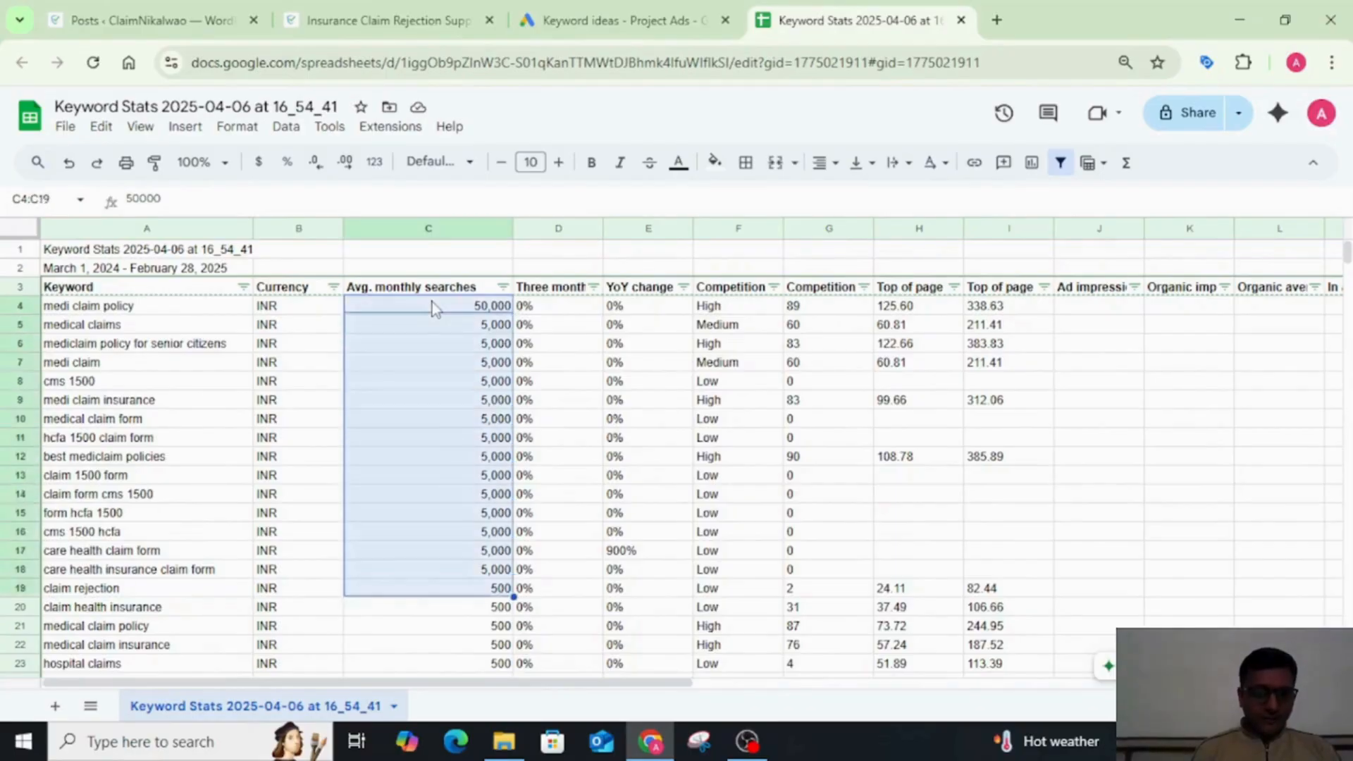
{"action": "key", "text": "shift+Down"}
{"action": "key", "text": "shift+Down"}
{"action": "key", "text": "shift+Down"}
{"action": "key", "text": "shift+Down"}
{"action": "key", "text": "shift+Down"}
{"action": "key", "text": "shift+Down"}
{"action": "key", "text": "shift+Down"}
{"action": "key", "text": "shift+Down"}
{"action": "key", "text": "shift+Down"}
{"action": "key", "text": "shift+Down"}
{"action": "key", "text": "shift+Down"}
{"action": "key", "text": "shift+Down"}
{"action": "key", "text": "shift+Down"}
{"action": "key", "text": "shift+Down"}
{"action": "key", "text": "shift+Down"}
{"action": "key", "text": "shift+Down"}
{"action": "key", "text": "shift+Down"}
{"action": "key", "text": "shift+Down"}
{"action": "key", "text": "shift+Down"}
{"action": "key", "text": "shift+Down"}
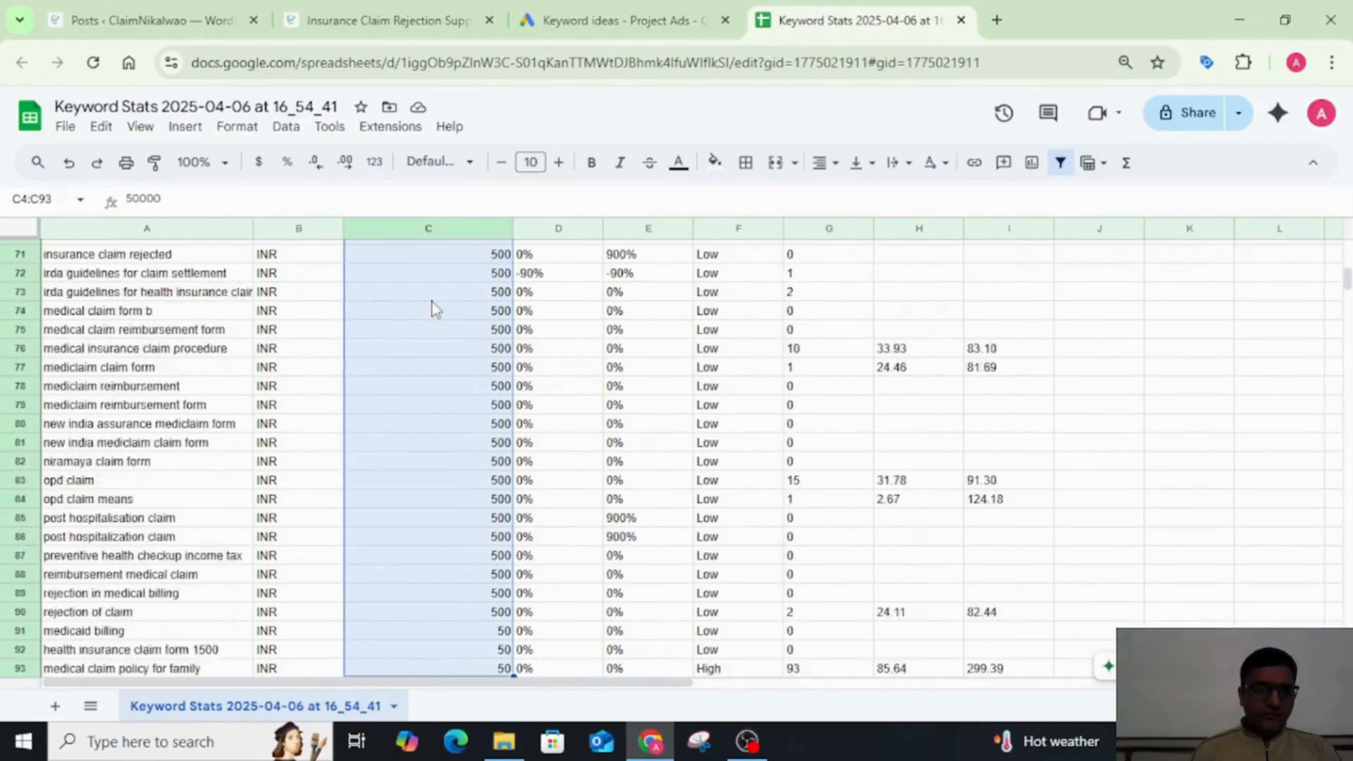
{"action": "key", "text": "shift+Up"}
{"action": "key", "text": "shift+Up"}
{"action": "key", "text": "shift+Up"}
{"action": "key", "text": "shift+Up"}
{"action": "key", "text": "shift+Up"}
{"action": "key", "text": "shift+Up"}
{"action": "key", "text": "shift+Up"}
{"action": "key", "text": "shift+Up"}
{"action": "key", "text": "shift+Up"}
{"action": "key", "text": "shift+Up"}
{"action": "key", "text": "shift+Up"}
{"action": "key", "text": "shift+Up"}
{"action": "key", "text": "shift+Up"}
{"action": "key", "text": "shift+Up"}
{"action": "key", "text": "shift+Up"}
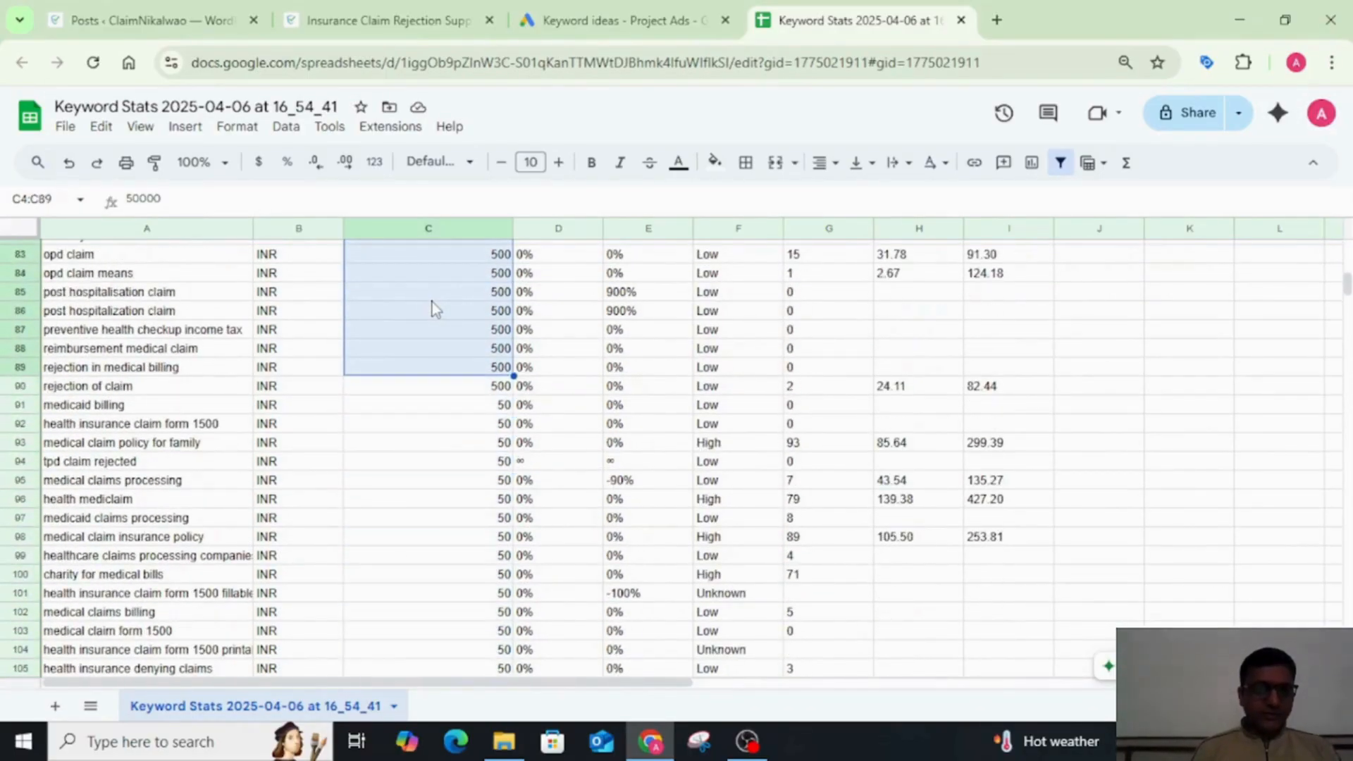
{"action": "key", "text": "shift+Down"}
{"action": "key", "text": "shift+Left"}
{"action": "key", "text": "shift+Left"}
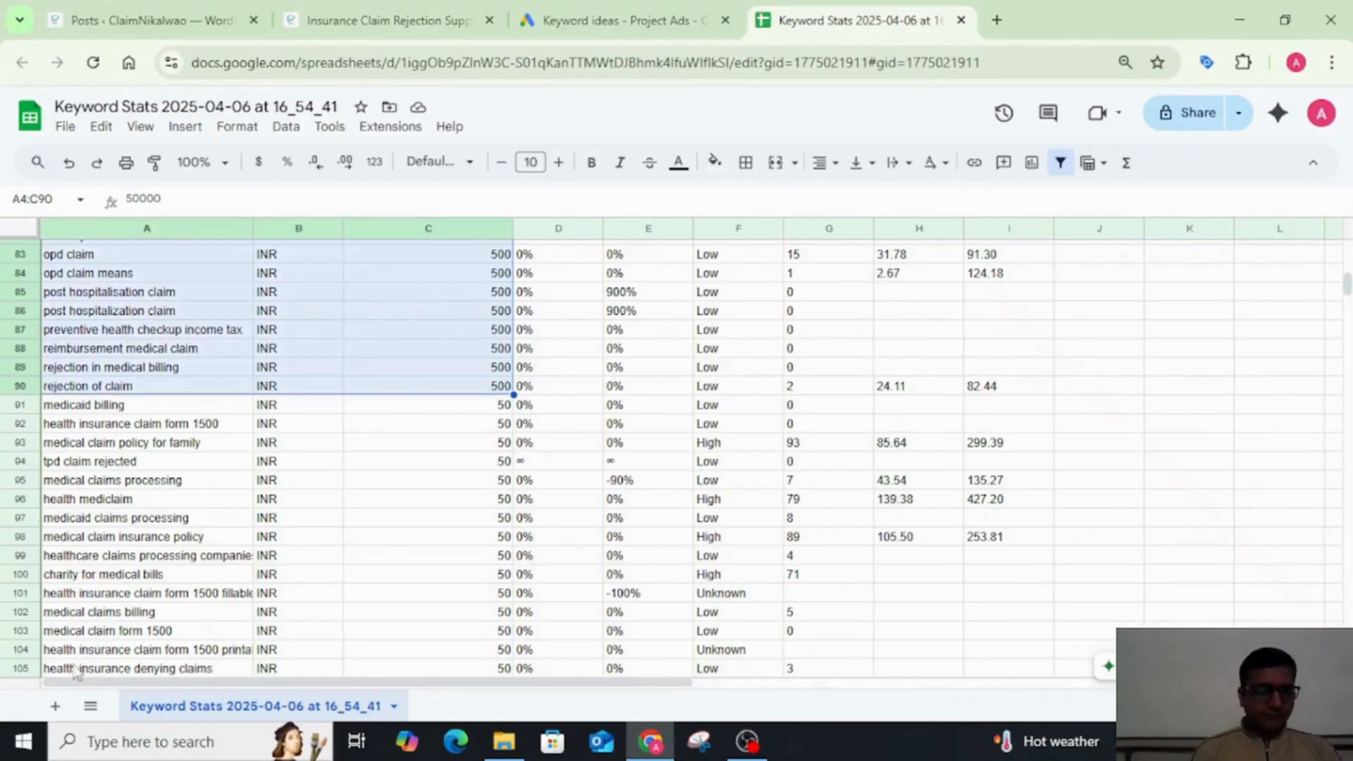
{"action": "left_click", "coordinate": [56, 707]}
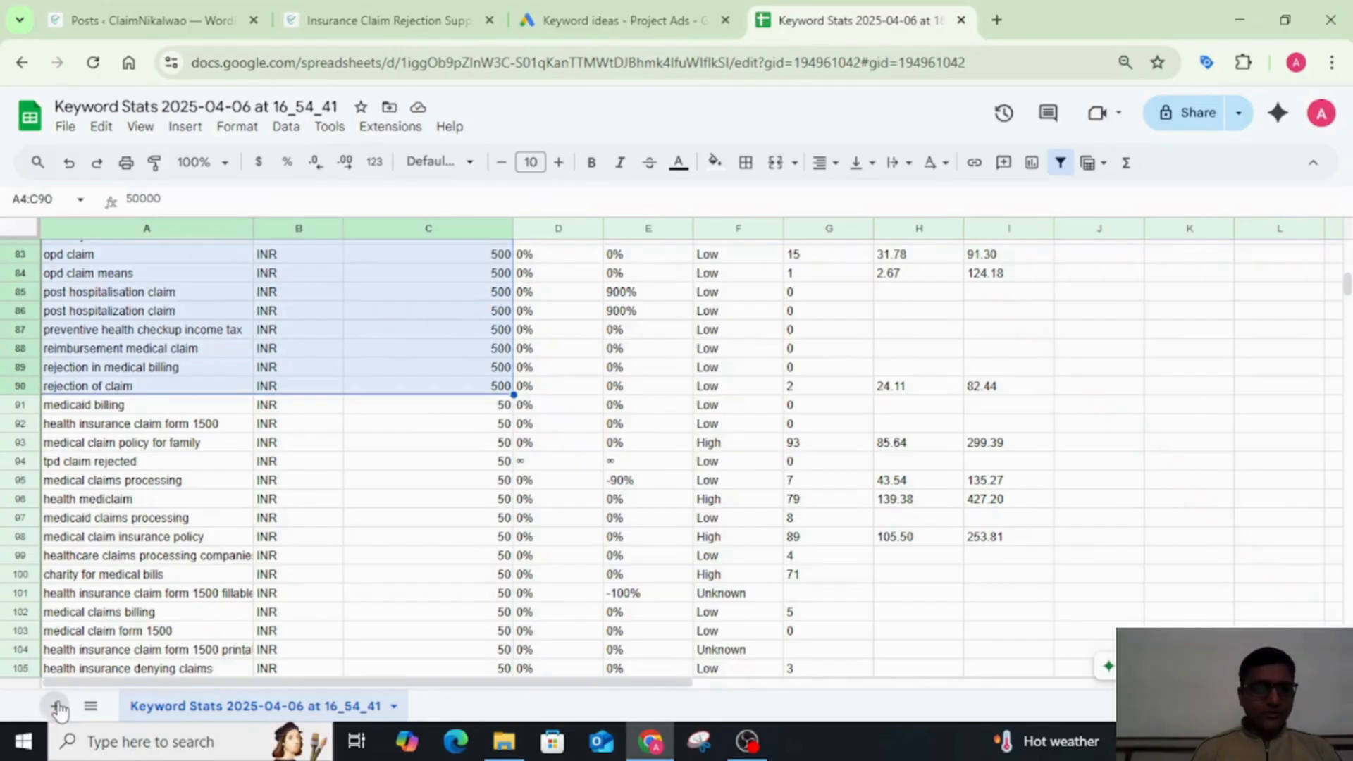
{"action": "left_click", "coordinate": [115, 275]}
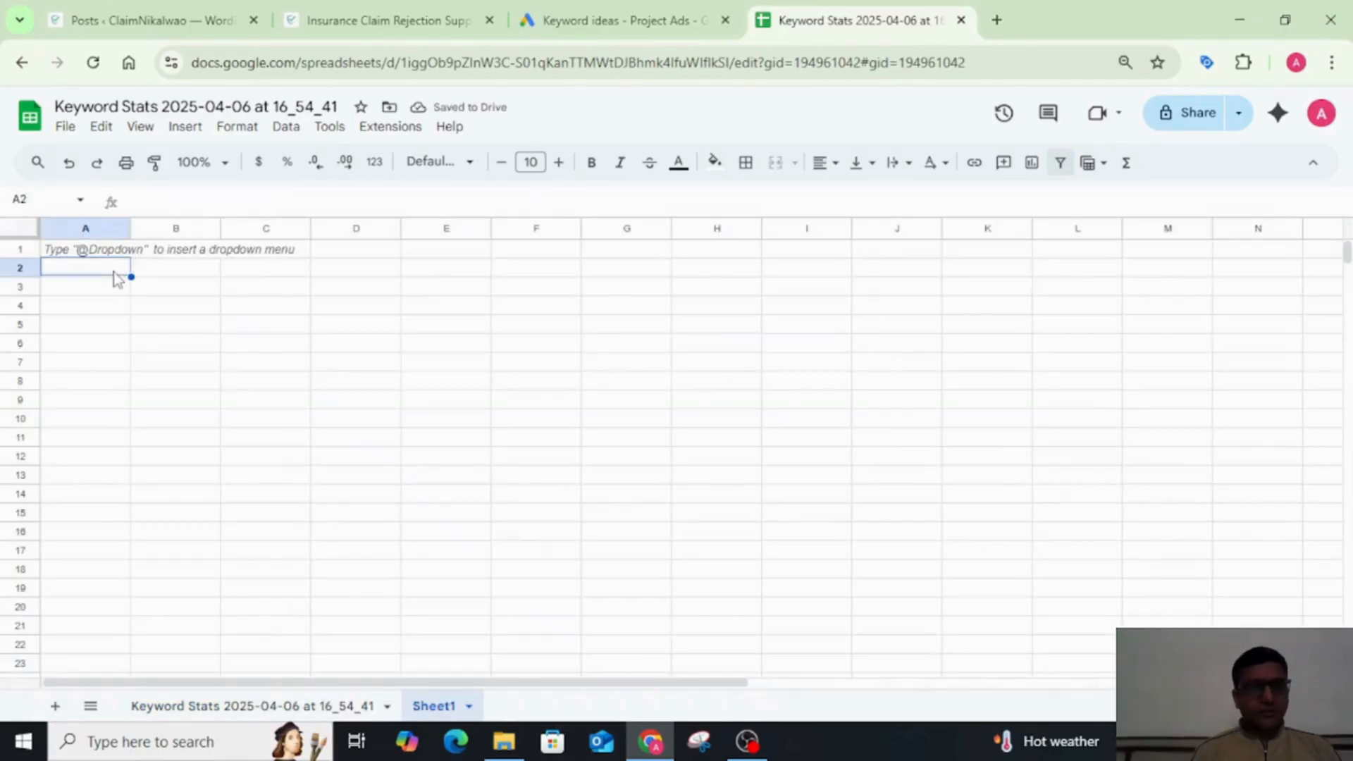
{"action": "key", "text": "ctrl+v"}
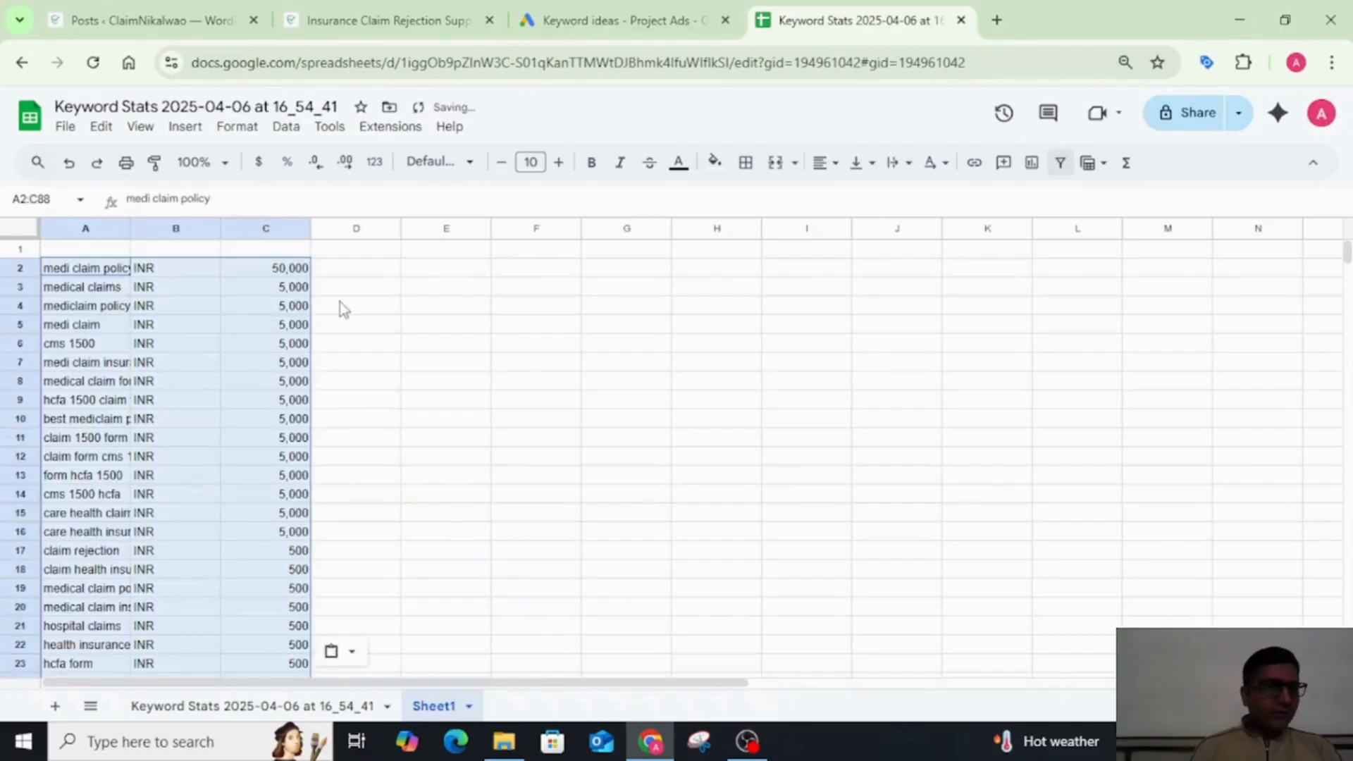
{"action": "left_click_drag", "start_coordinate": [130, 228], "coordinate": [338, 227]}
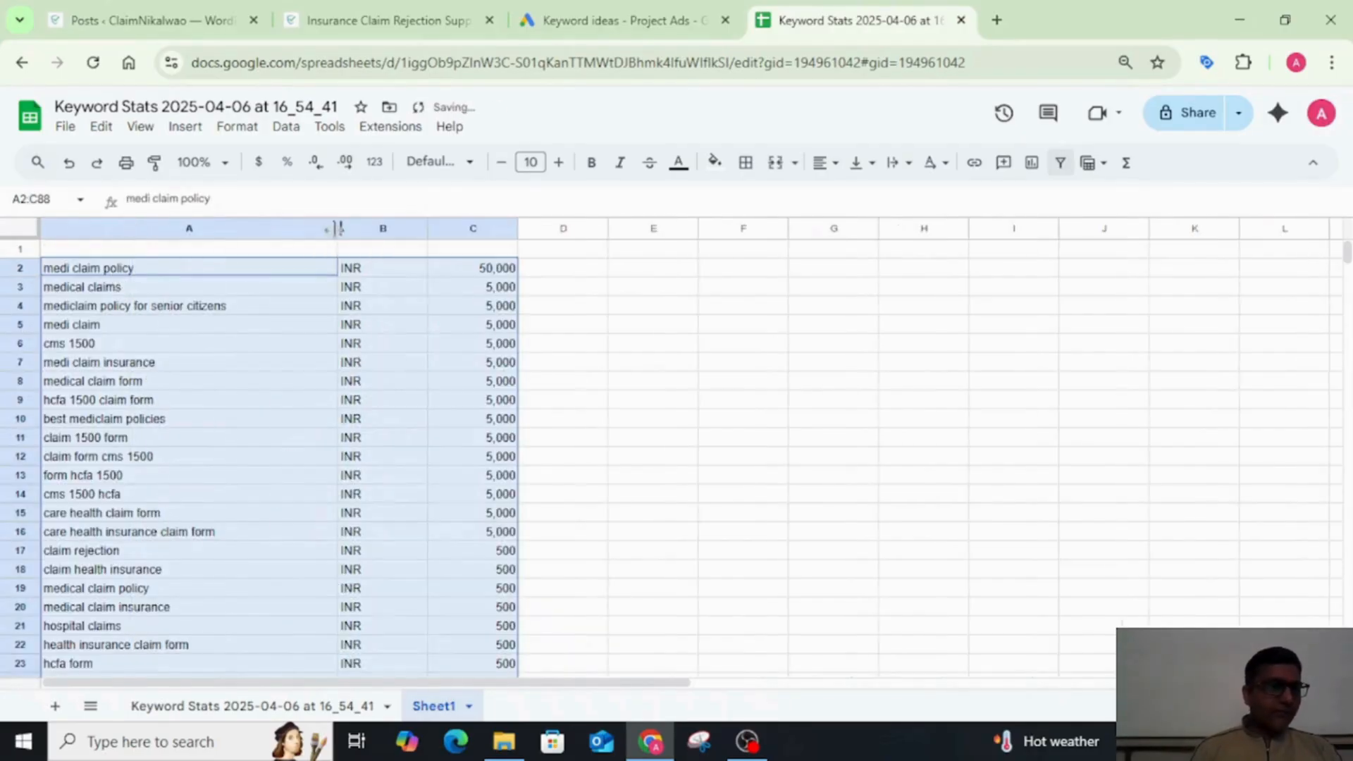
Step: Look through the keywords copied to Sheet1 from care health claim form down to hospital claims
{"action": "left_click", "coordinate": [216, 520]}
{"action": "key", "text": "Down"}
{"action": "key", "text": "Down"}
{"action": "key", "text": "Down"}
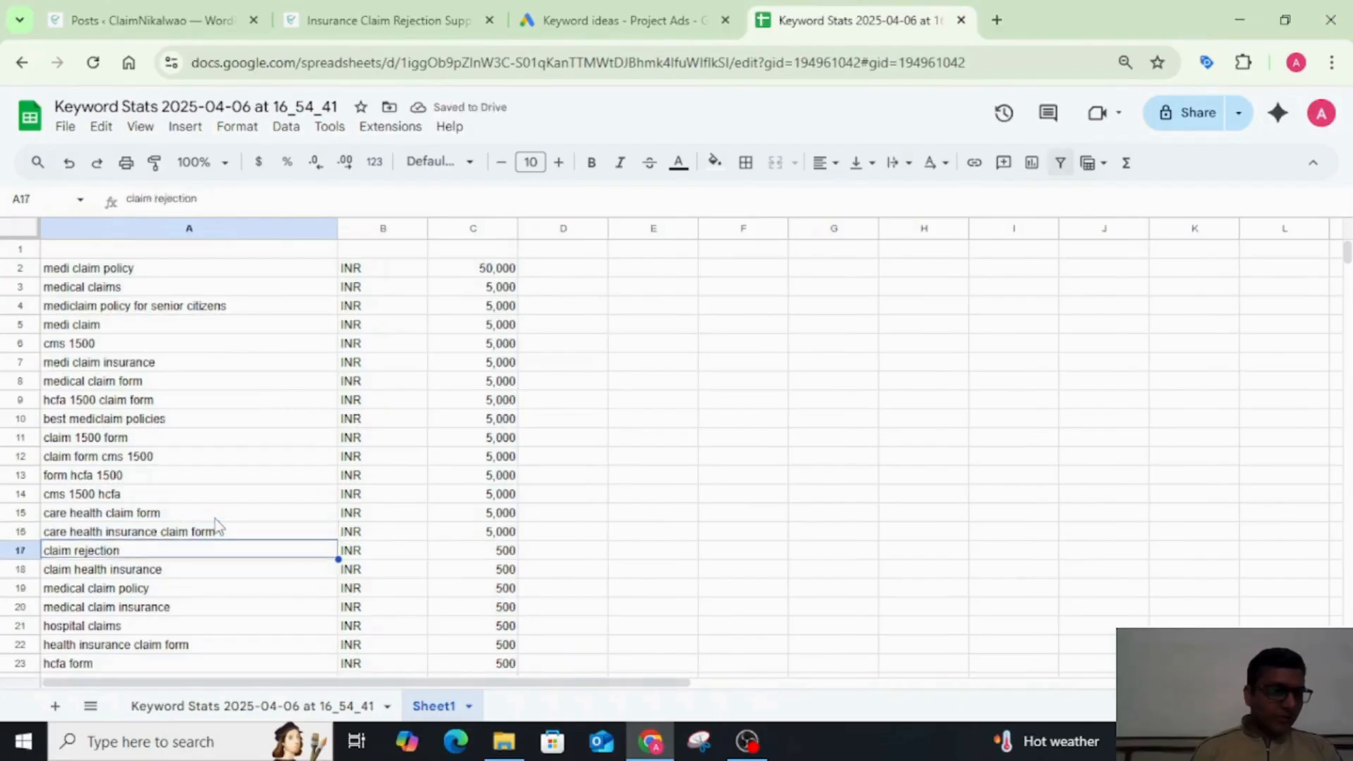
{"action": "key", "text": "Up"}
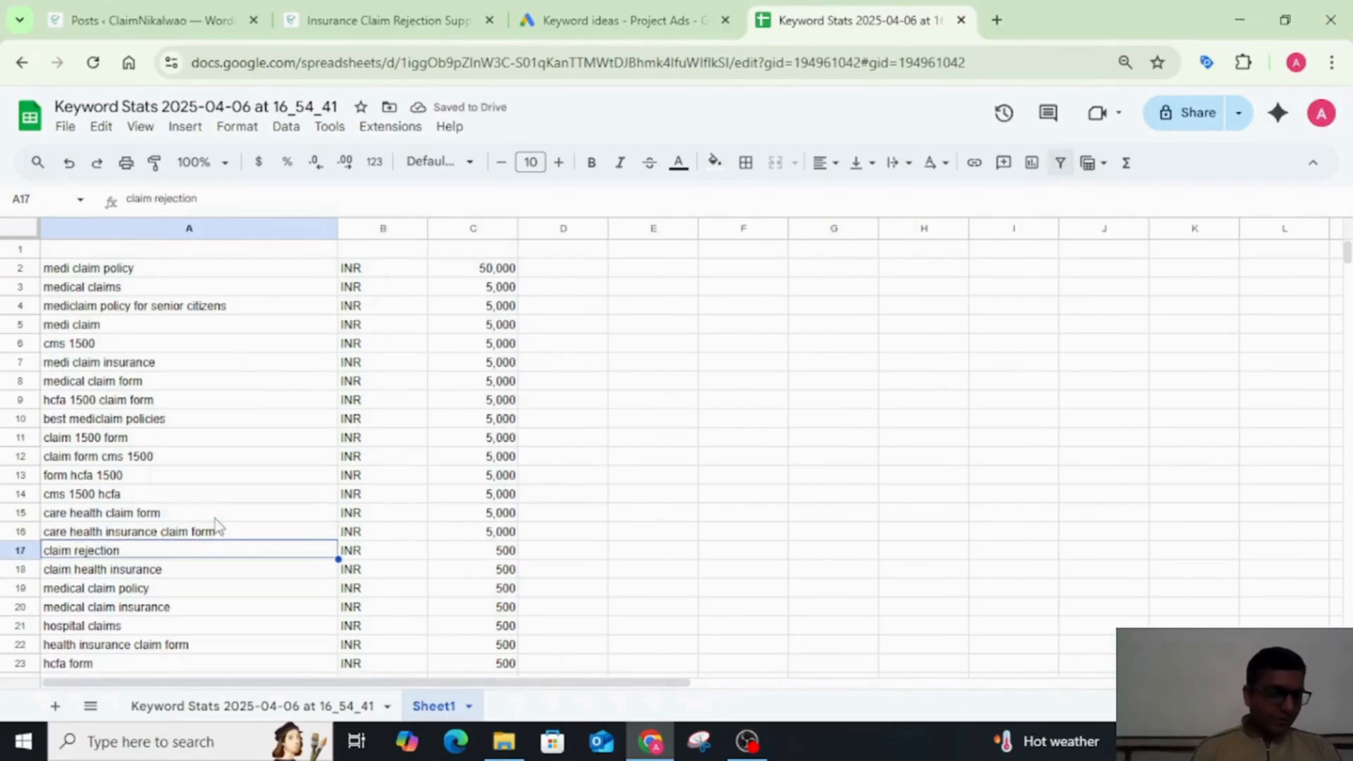
{"action": "key", "text": "Down"}
{"action": "key", "text": "Down"}
{"action": "key", "text": "Down"}
{"action": "key", "text": "Down"}
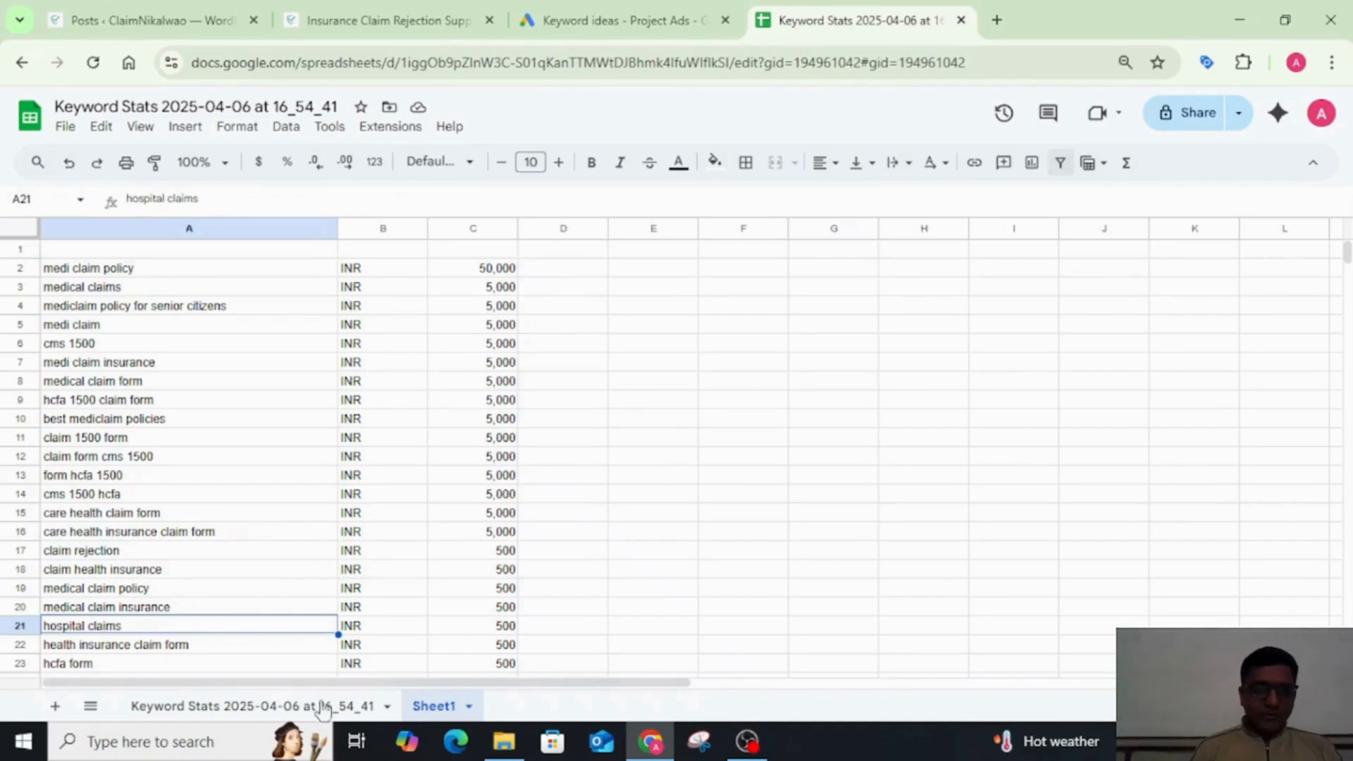
Step: Copy the range A4:F90, including the competition level column, from the Keyword Stats sheet over the data in Sheet1 at A2
{"action": "left_click", "coordinate": [296, 713]}
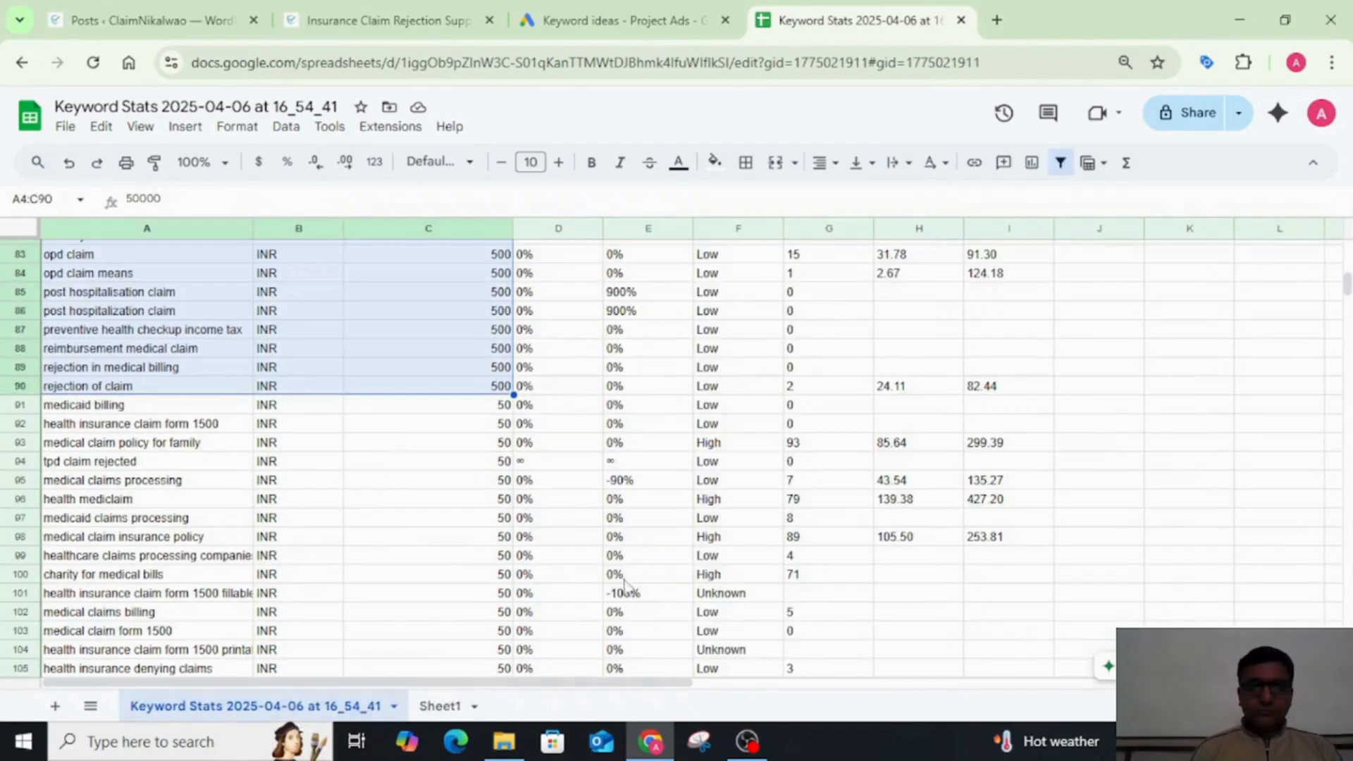
{"action": "key", "text": "shift+Right"}
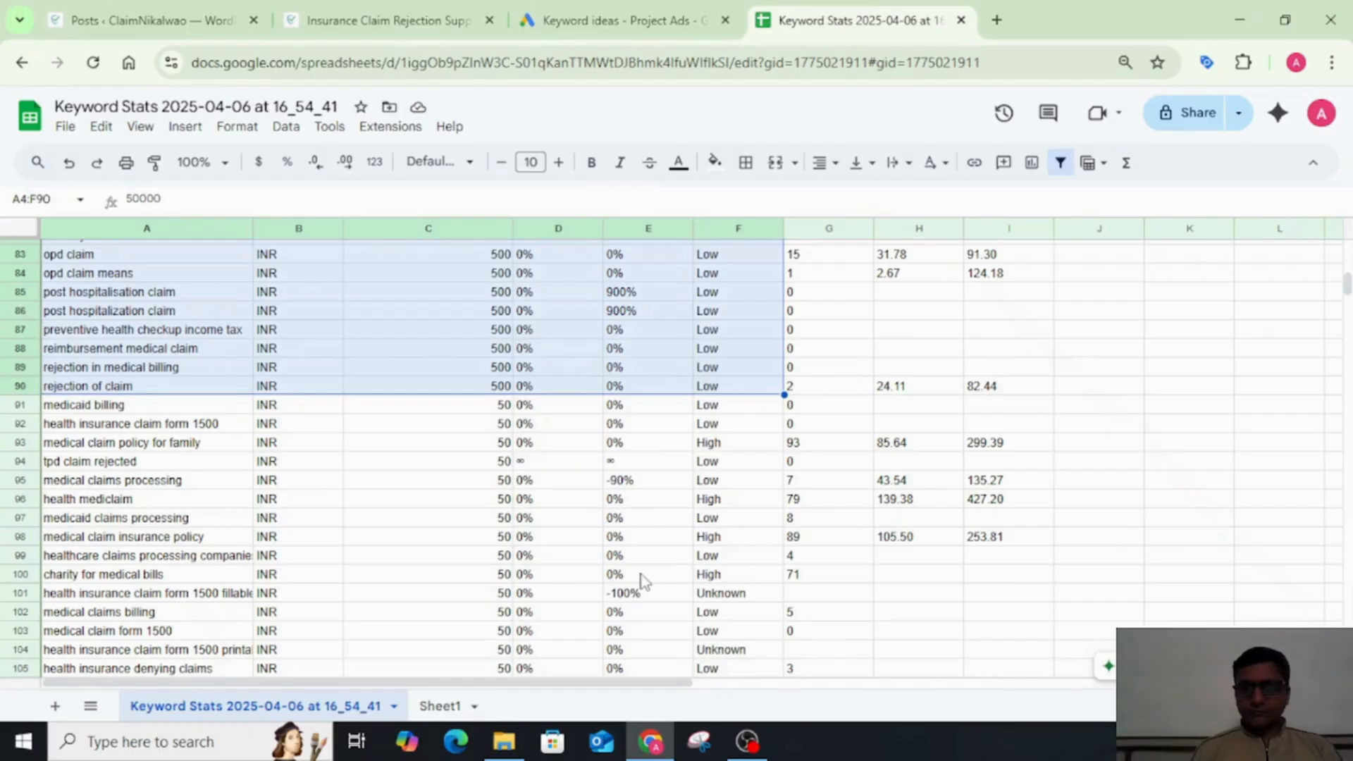
{"action": "key", "text": "alt+Tab"}
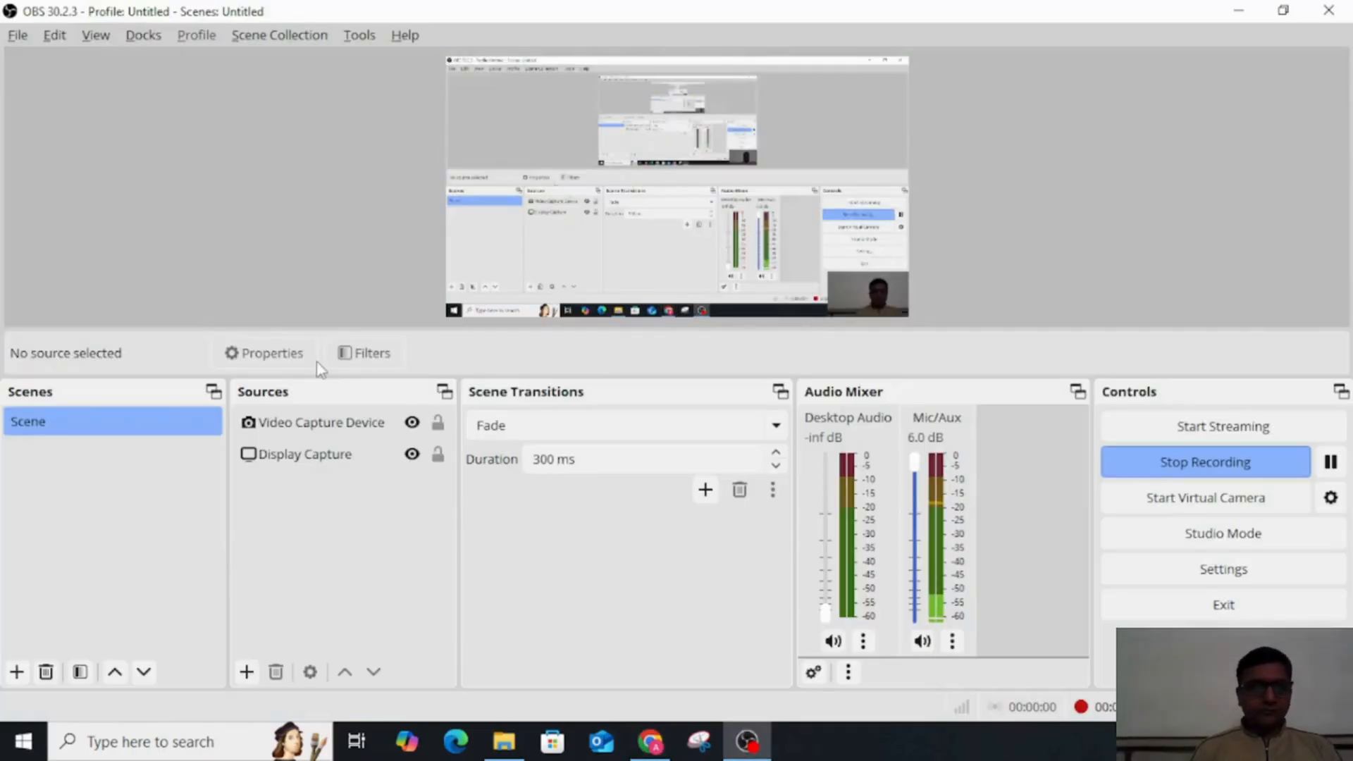
{"action": "key", "text": "alt+Tab"}
{"action": "key", "text": "alt+Tab"}
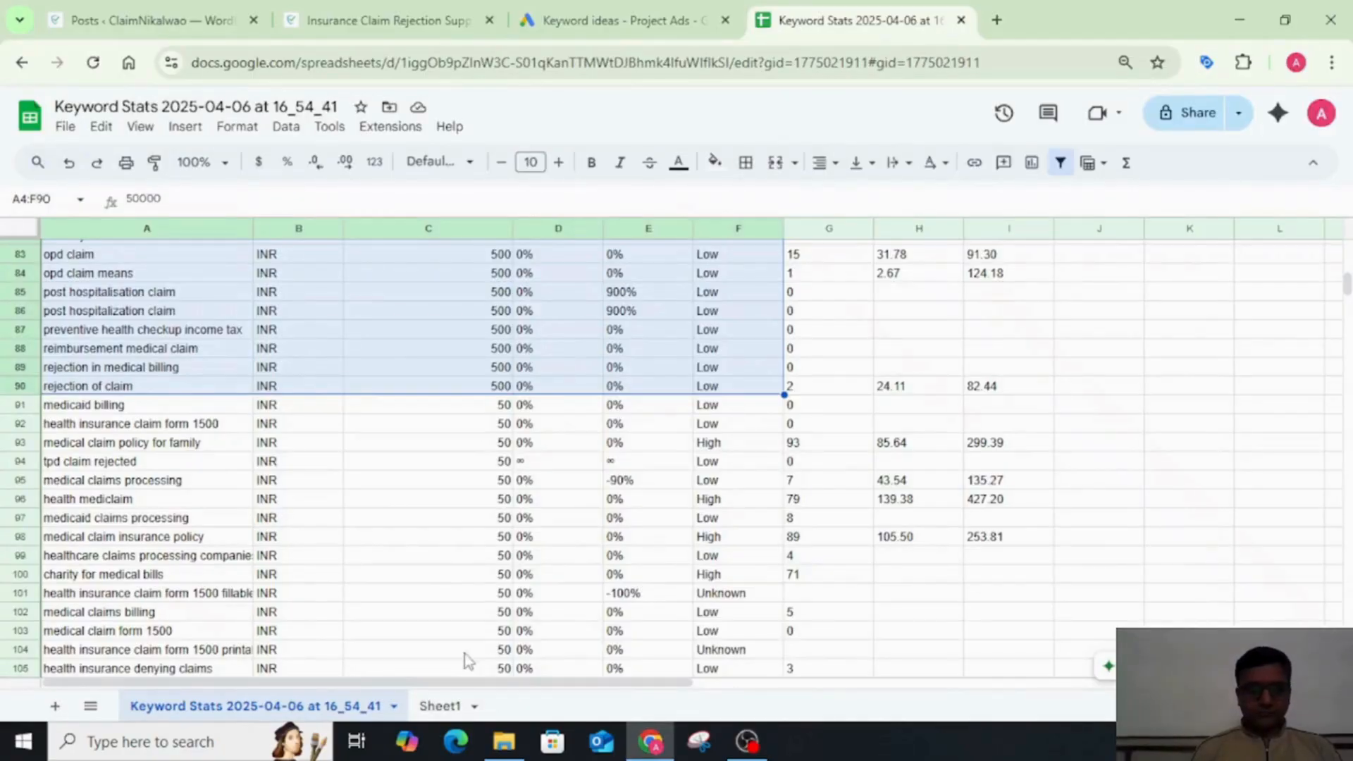
{"action": "left_click", "coordinate": [437, 705]}
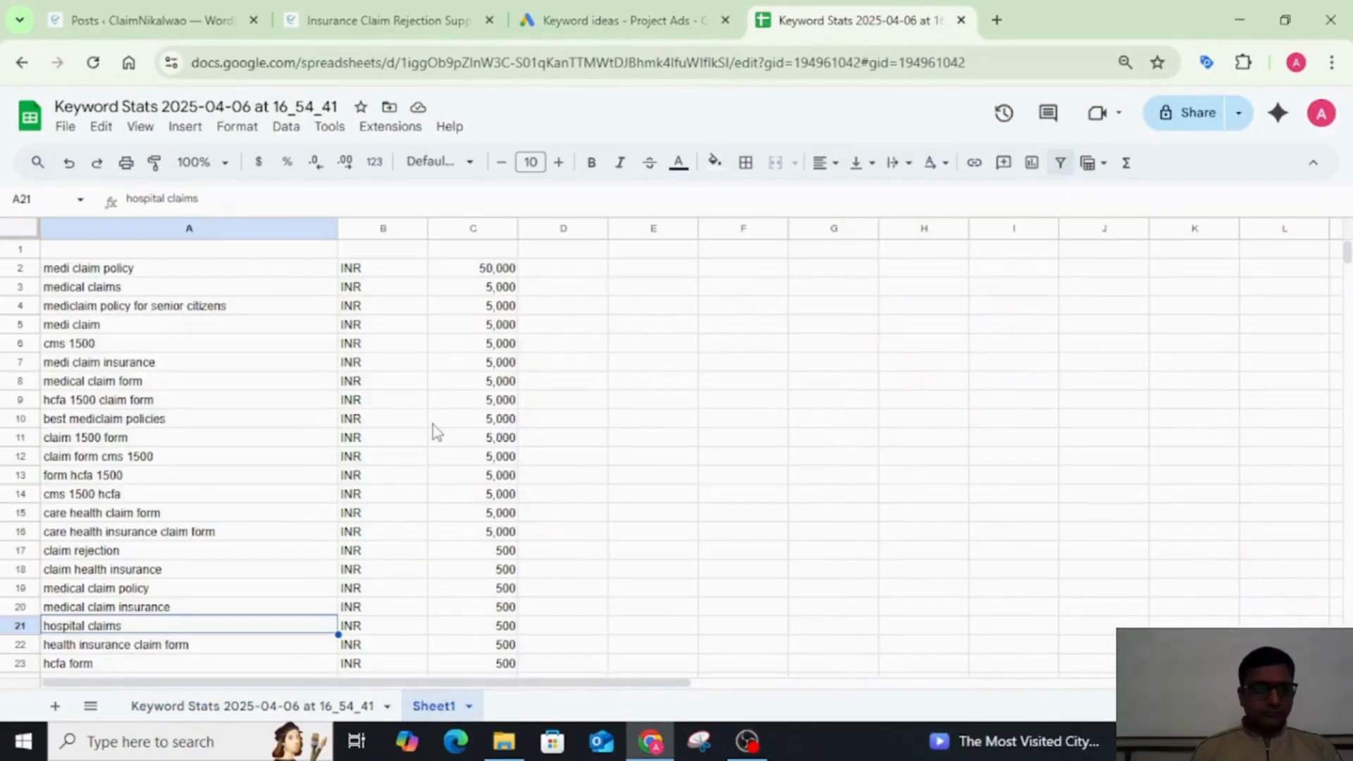
{"action": "left_click", "coordinate": [213, 272]}
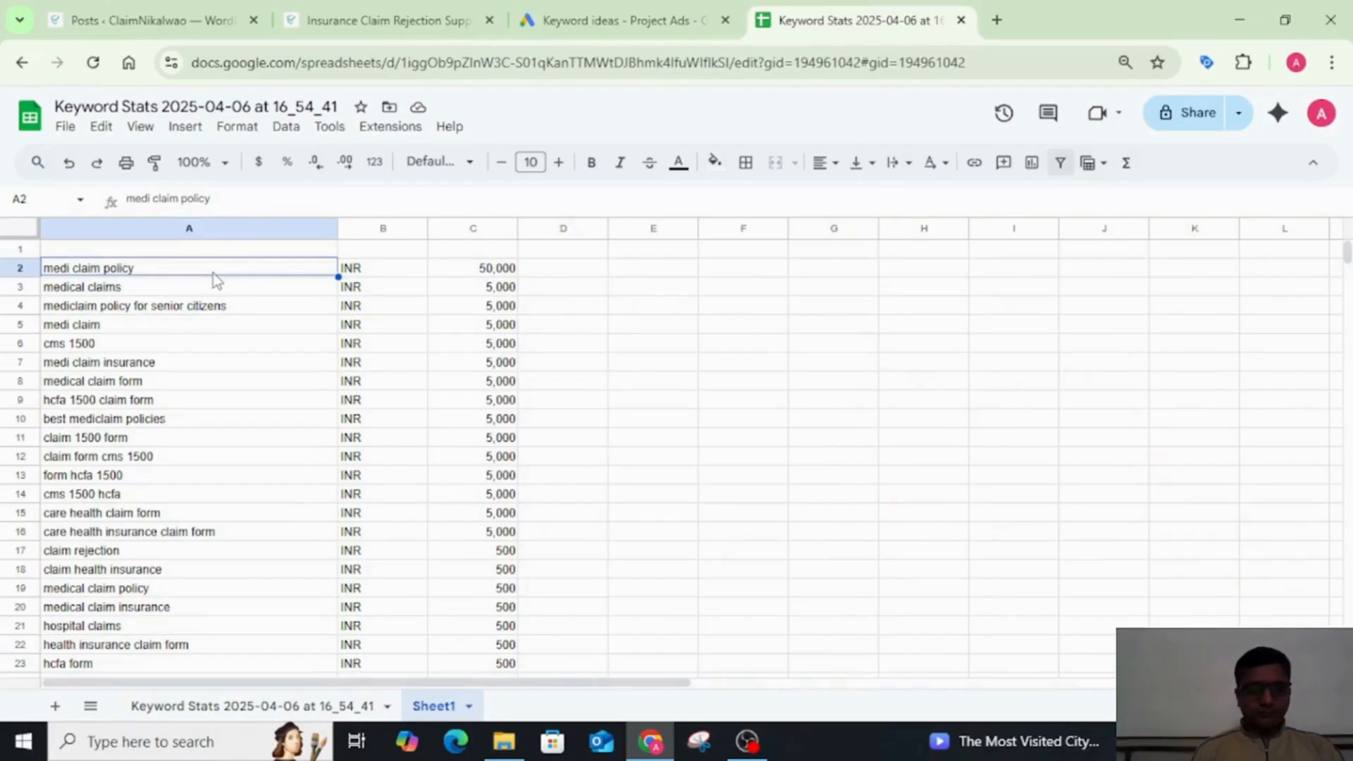
{"action": "key", "text": "ctrl+v"}
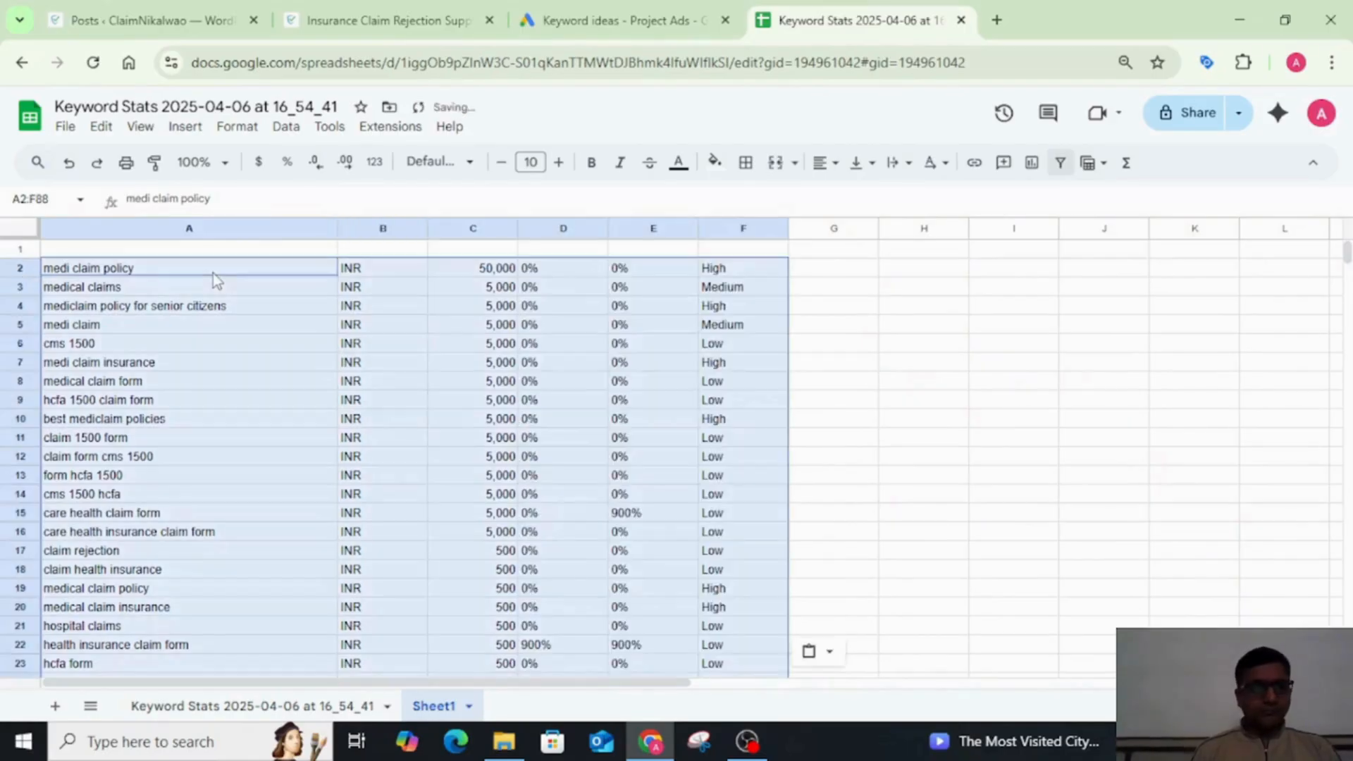
Step: Copy the keyword claim health insurance from Sheet1 and search Google for it in a new incognito window
{"action": "left_click", "coordinate": [784, 349]}
{"action": "scroll", "coordinate": [787, 358], "scroll_direction": "down", "scroll_amount": 10}
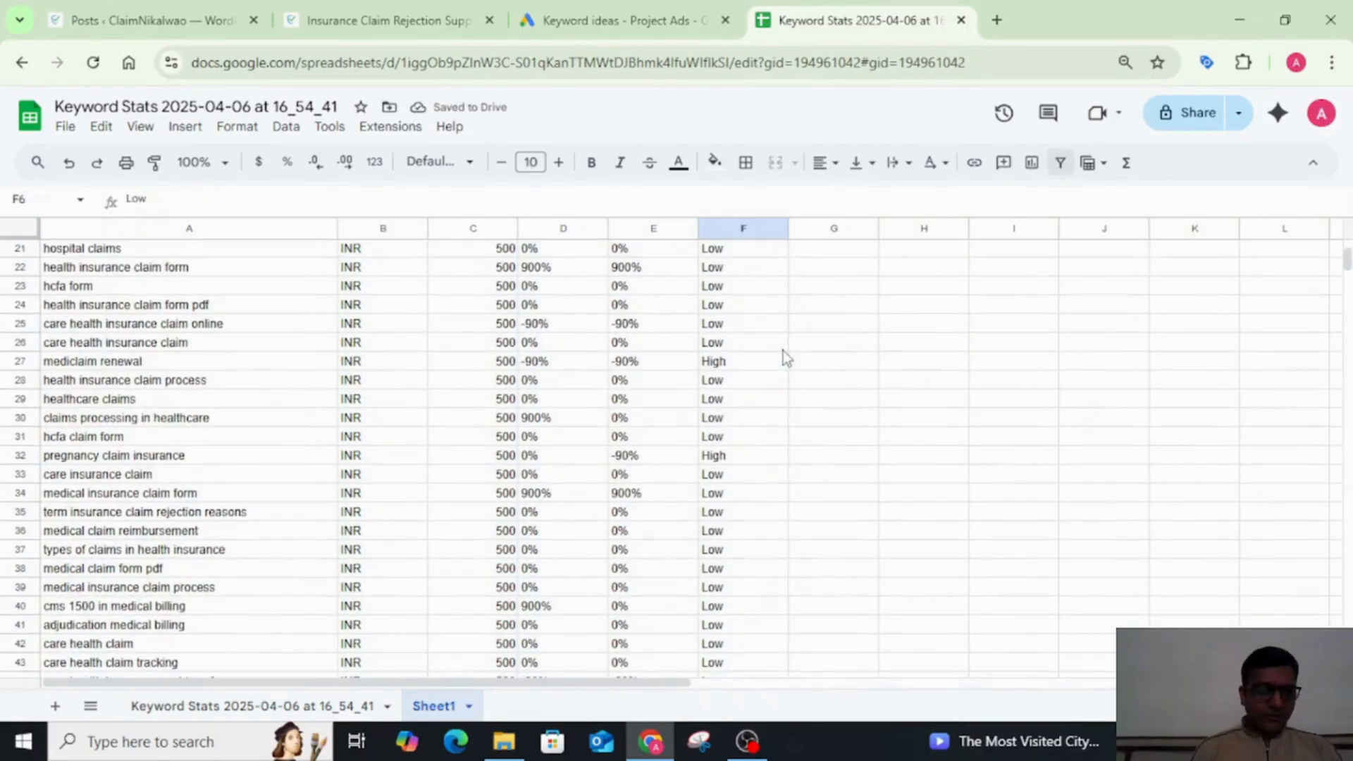
{"action": "scroll", "coordinate": [784, 349], "scroll_direction": "up", "scroll_amount": 10}
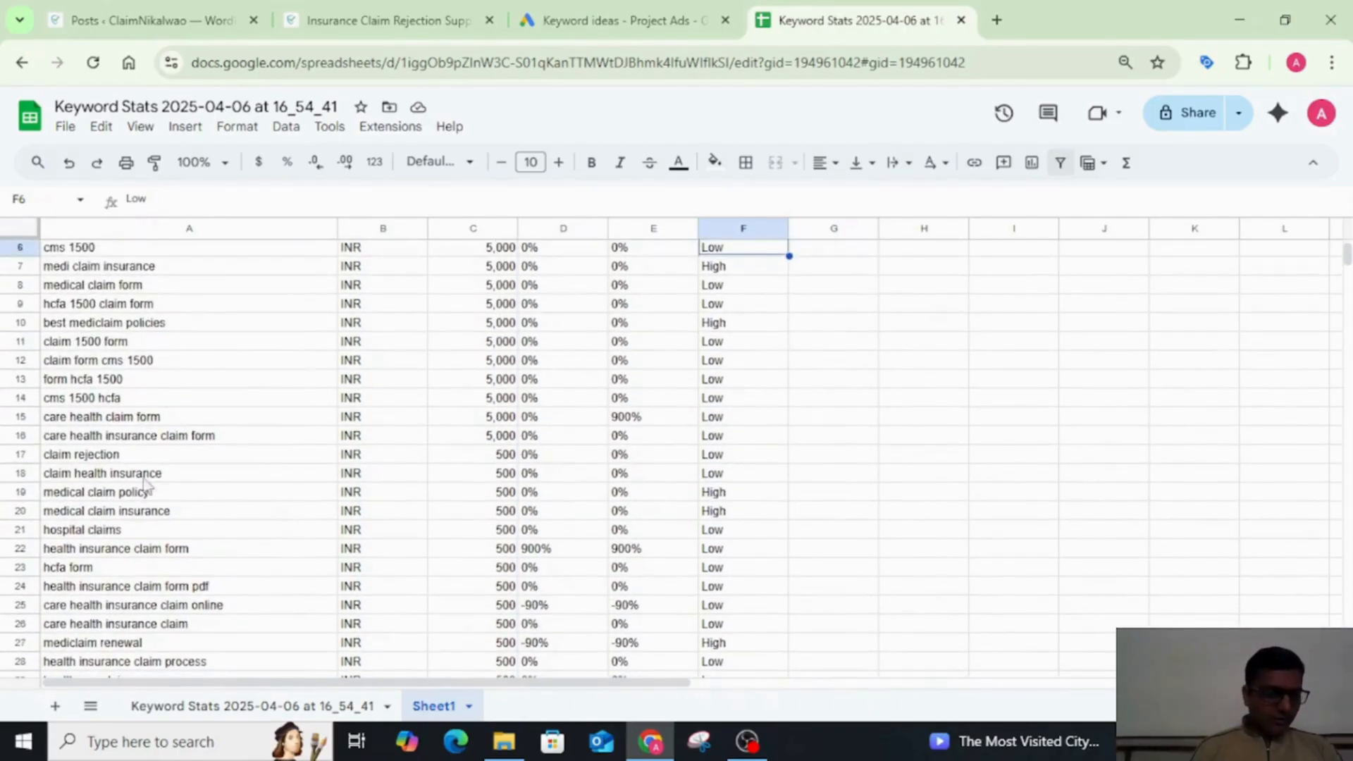
{"action": "left_click", "coordinate": [178, 477]}
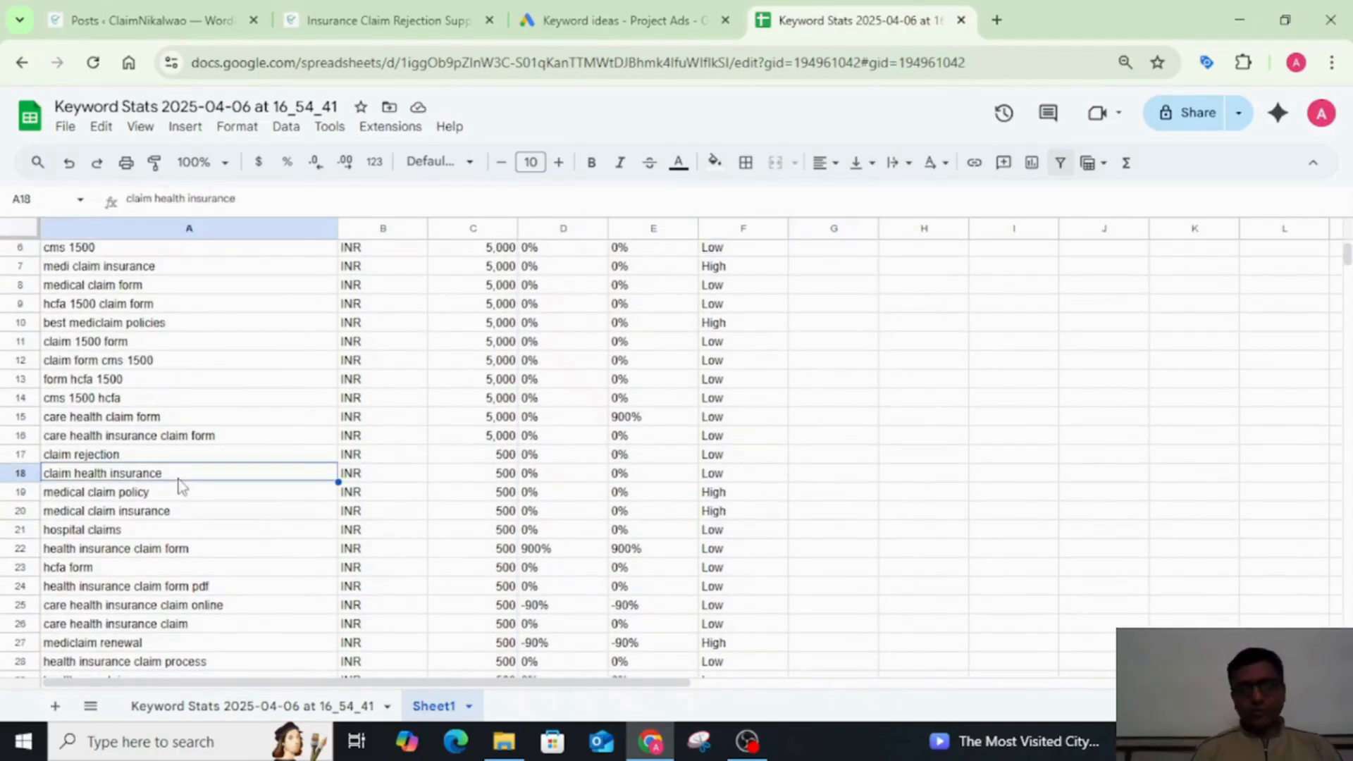
{"action": "key", "text": "ctrl+c"}
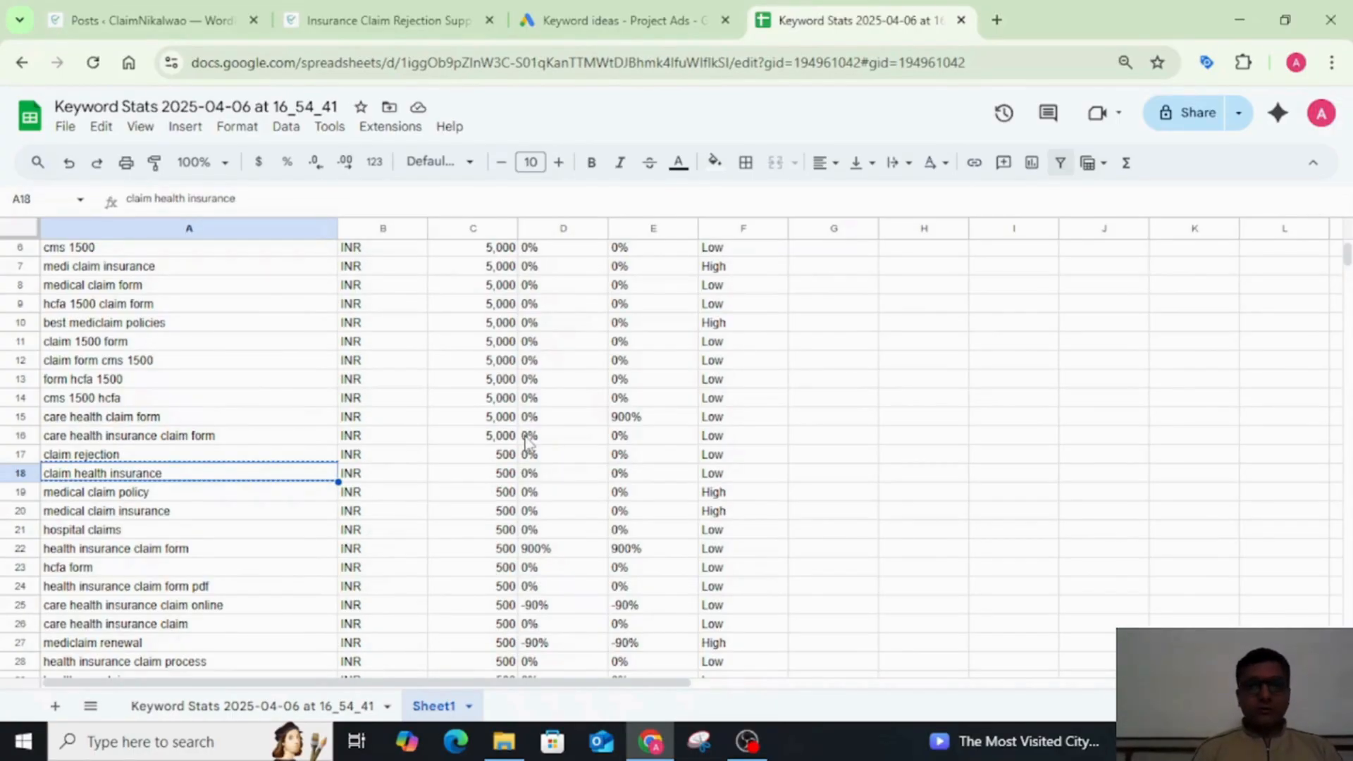
{"action": "key", "text": "ctrl+shift+n"}
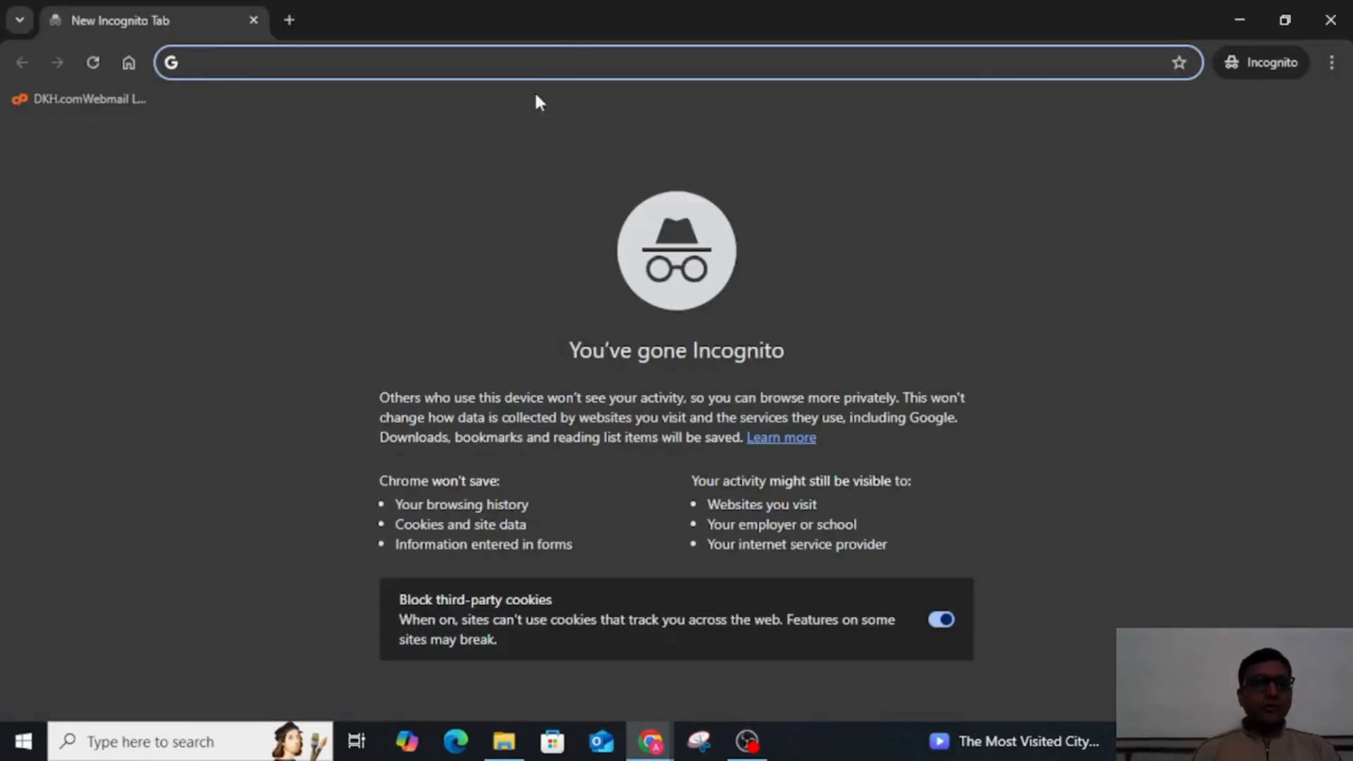
{"action": "key", "text": "ctrl+v"}
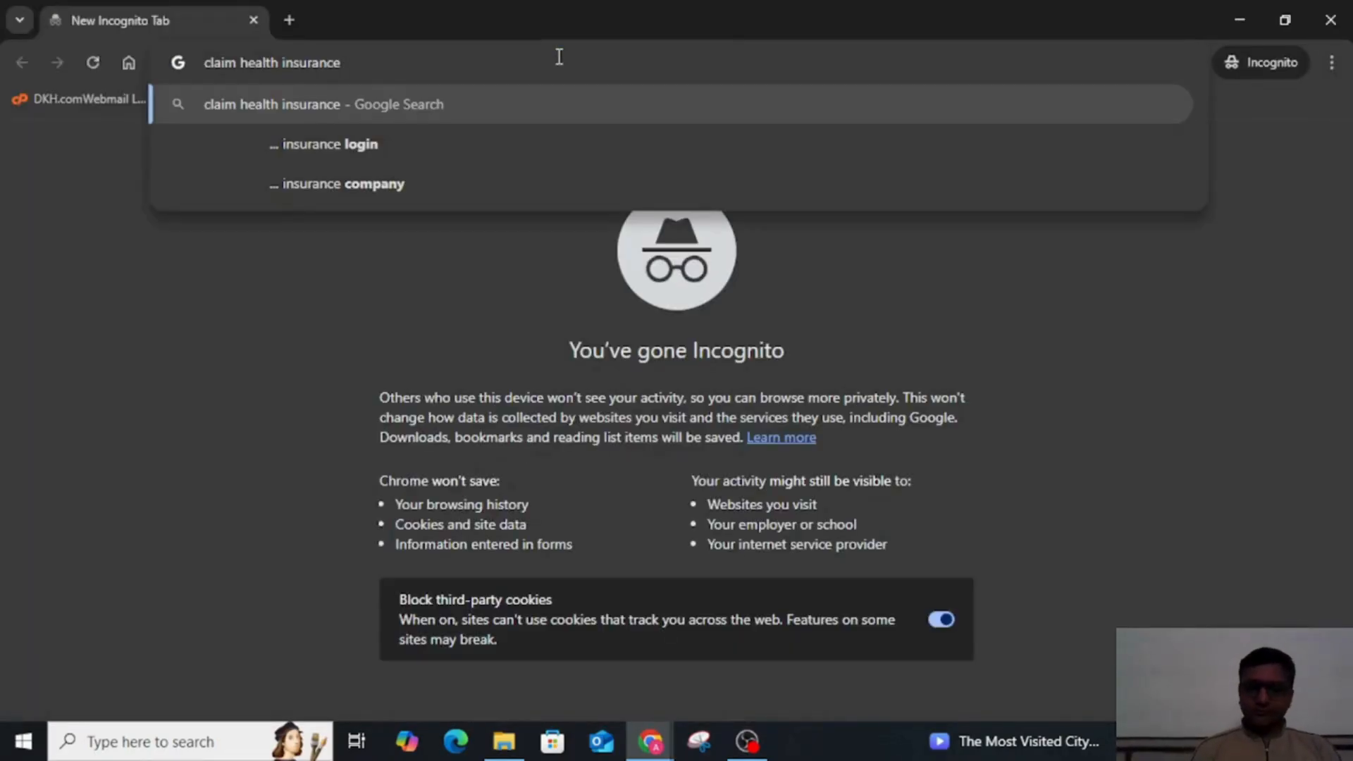
{"action": "key", "text": "Return"}
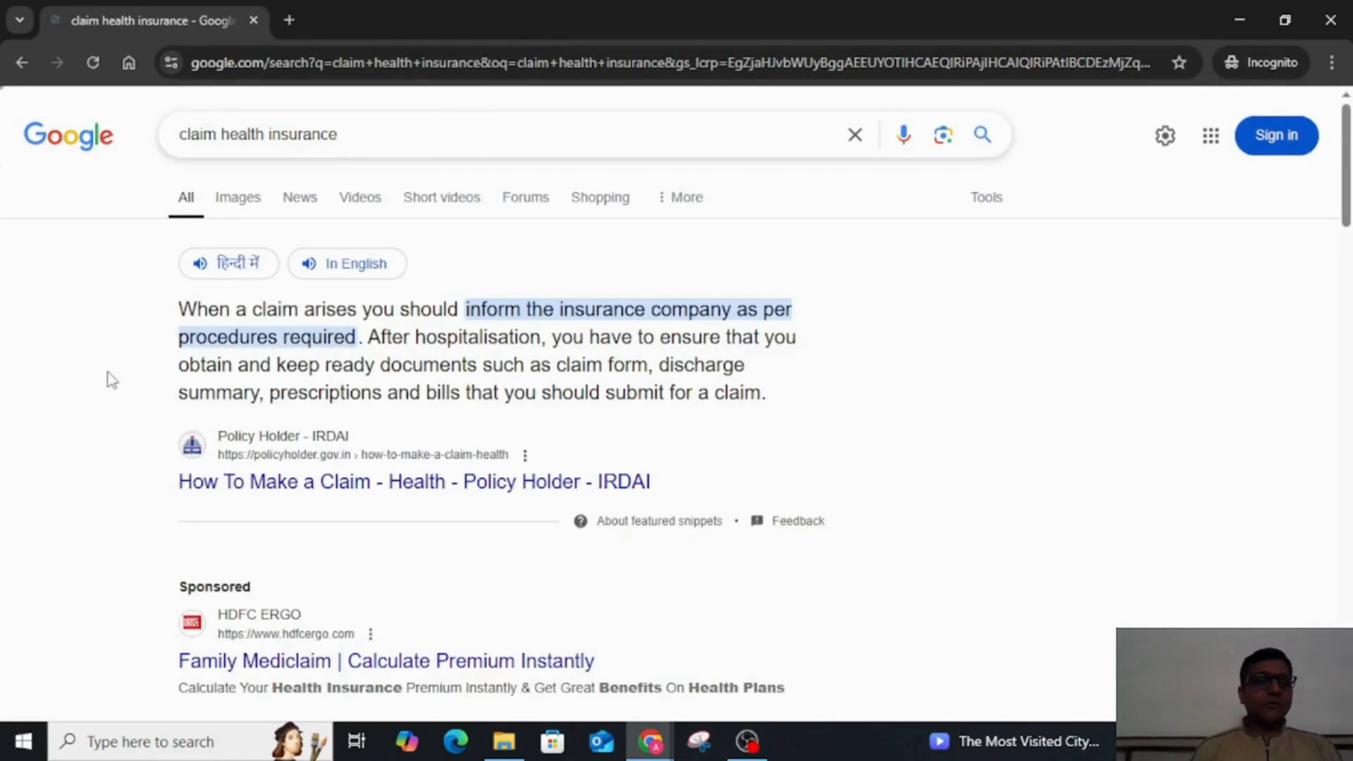
Step: Examine the Google results for claim health insurance, including the featured snippet, ads, related questions, ranking pages and videos
{"action": "scroll", "coordinate": [110, 380], "scroll_direction": "down", "scroll_amount": 3}
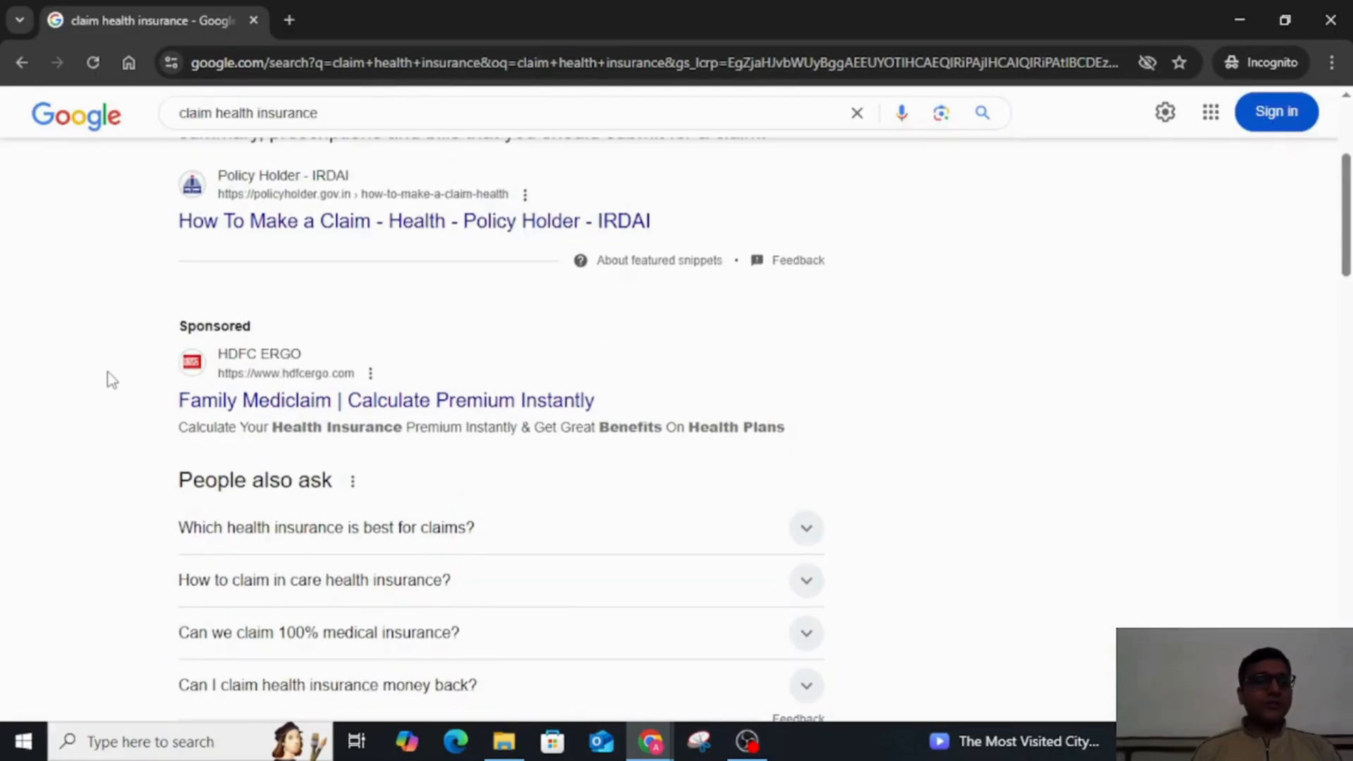
{"action": "scroll", "coordinate": [109, 379], "scroll_direction": "down", "scroll_amount": 1}
{"action": "scroll", "coordinate": [106, 378], "scroll_direction": "up", "scroll_amount": 1}
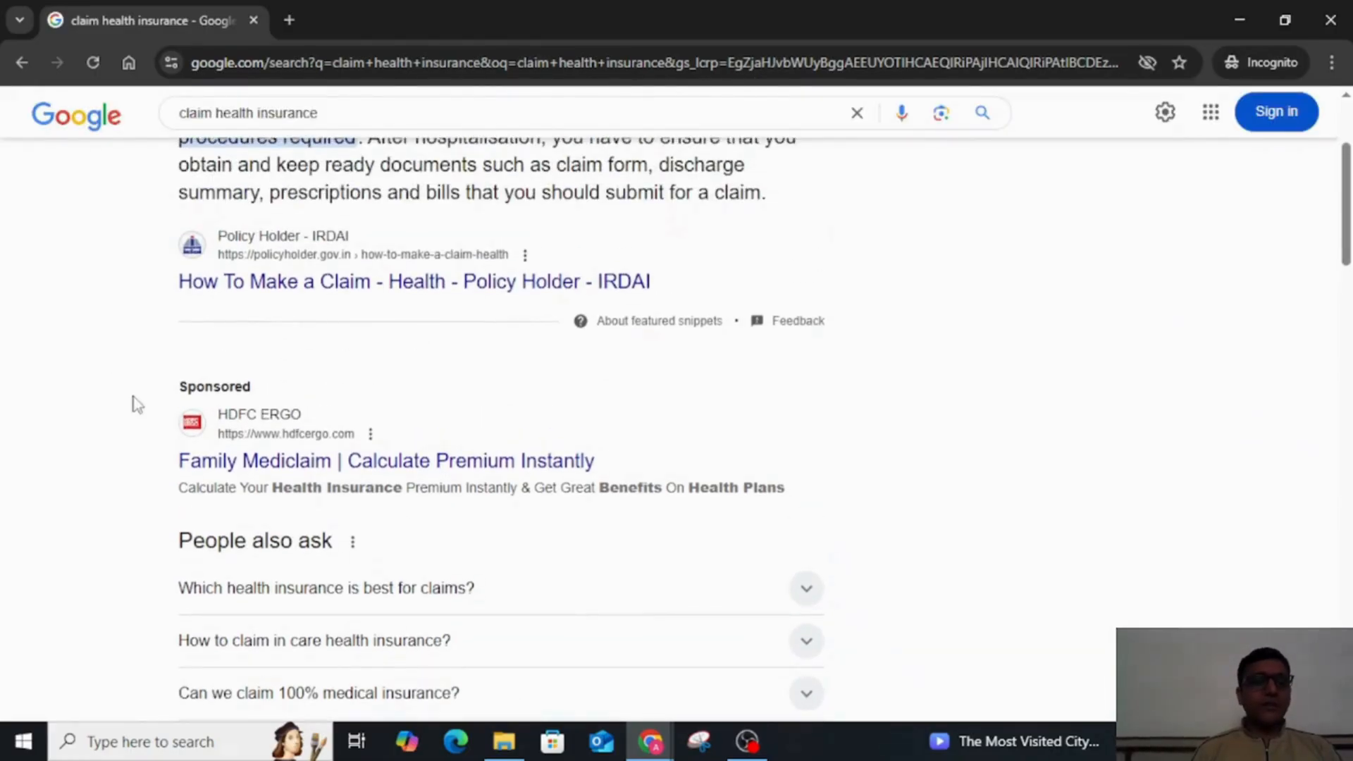
{"action": "scroll", "coordinate": [137, 404], "scroll_direction": "down", "scroll_amount": 1}
{"action": "scroll", "coordinate": [138, 405], "scroll_direction": "down", "scroll_amount": 7}
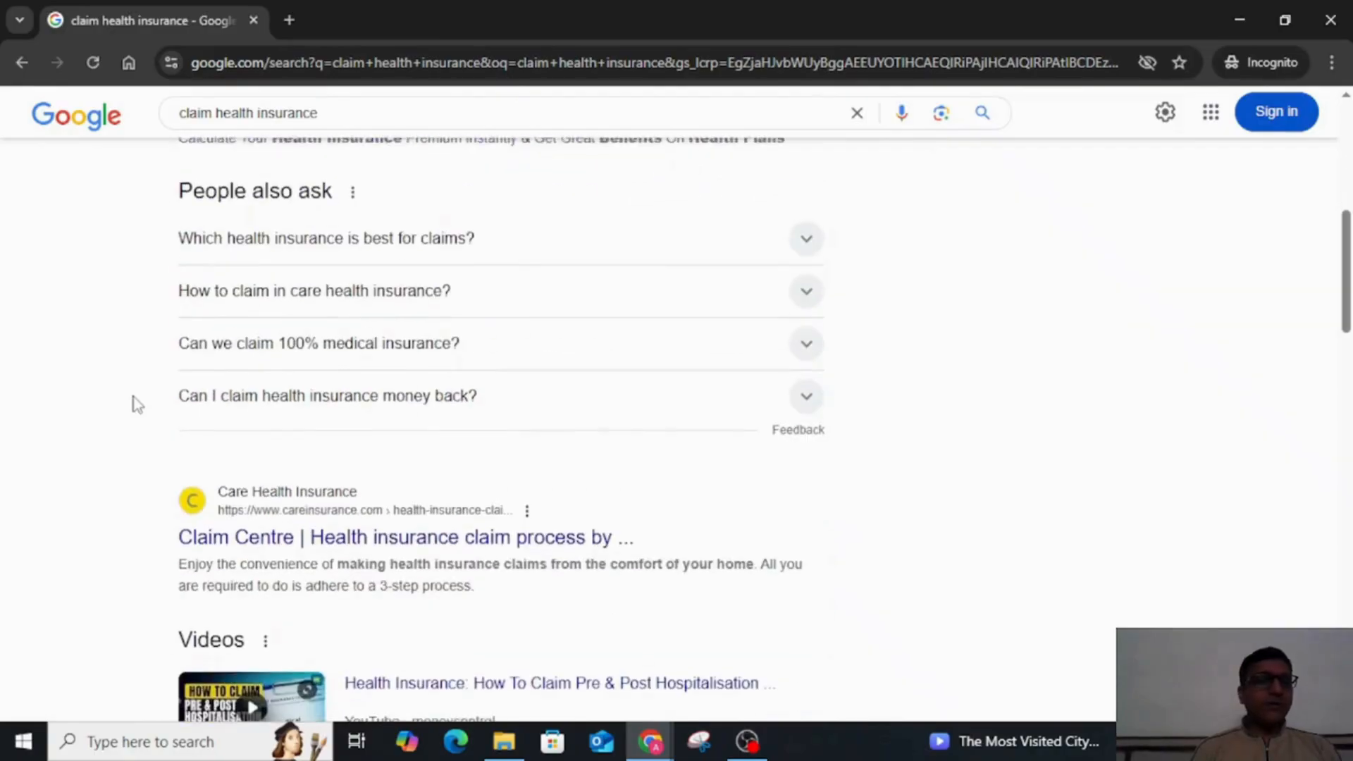
{"action": "scroll", "coordinate": [137, 405], "scroll_direction": "down", "scroll_amount": 1}
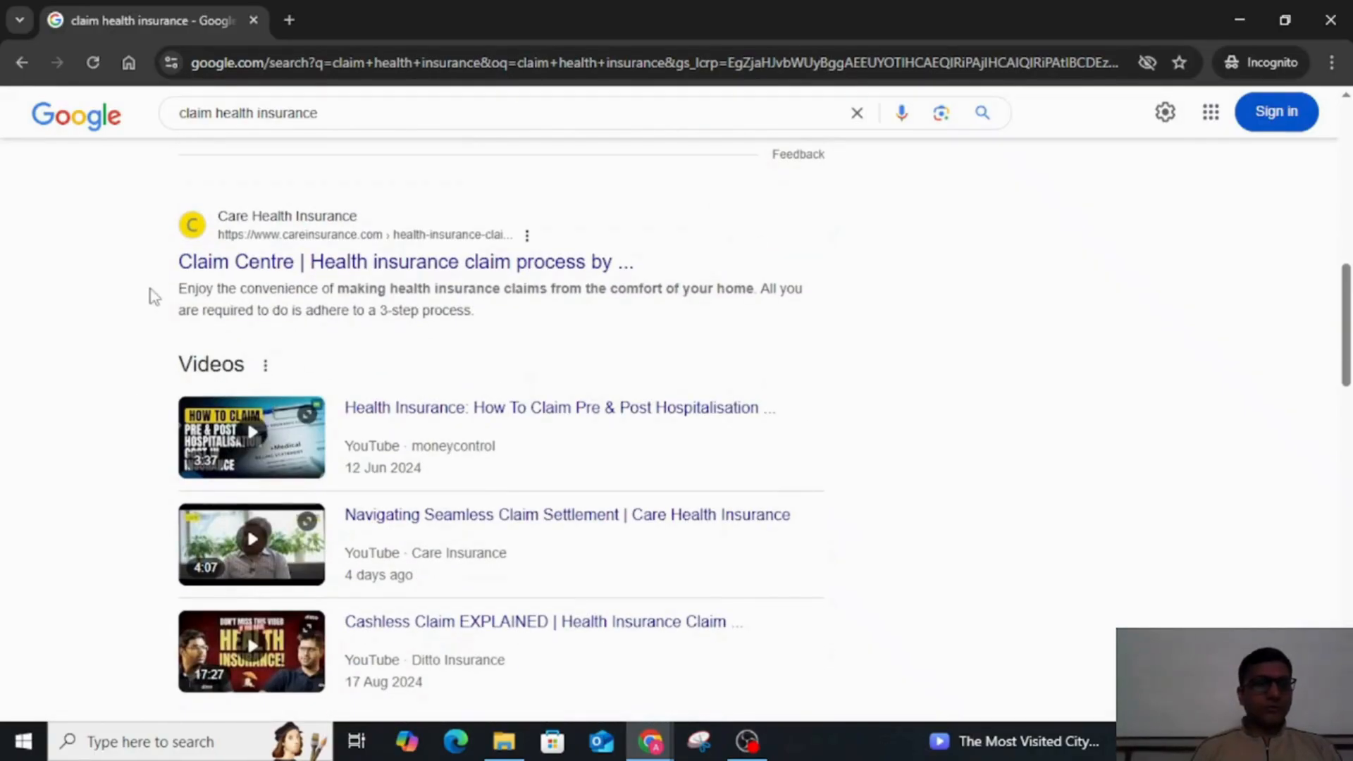
{"action": "left_click_drag", "start_coordinate": [155, 294], "coordinate": [768, 289]}
{"action": "left_click", "coordinate": [957, 295]}
{"action": "scroll", "coordinate": [957, 295], "scroll_direction": "up", "scroll_amount": 10}
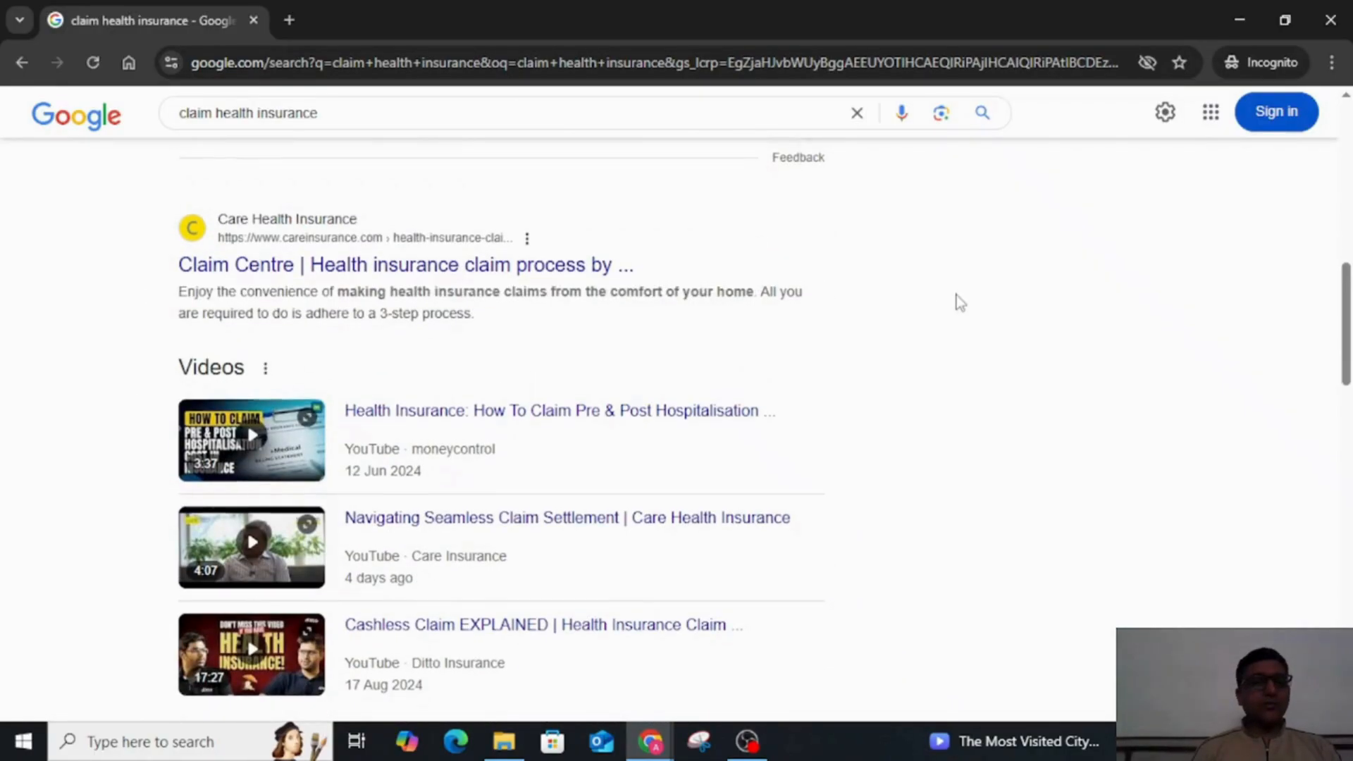
{"action": "scroll", "coordinate": [956, 295], "scroll_direction": "down", "scroll_amount": 8}
{"action": "scroll", "coordinate": [957, 295], "scroll_direction": "down", "scroll_amount": 8}
{"action": "scroll", "coordinate": [957, 300], "scroll_direction": "up", "scroll_amount": 15}
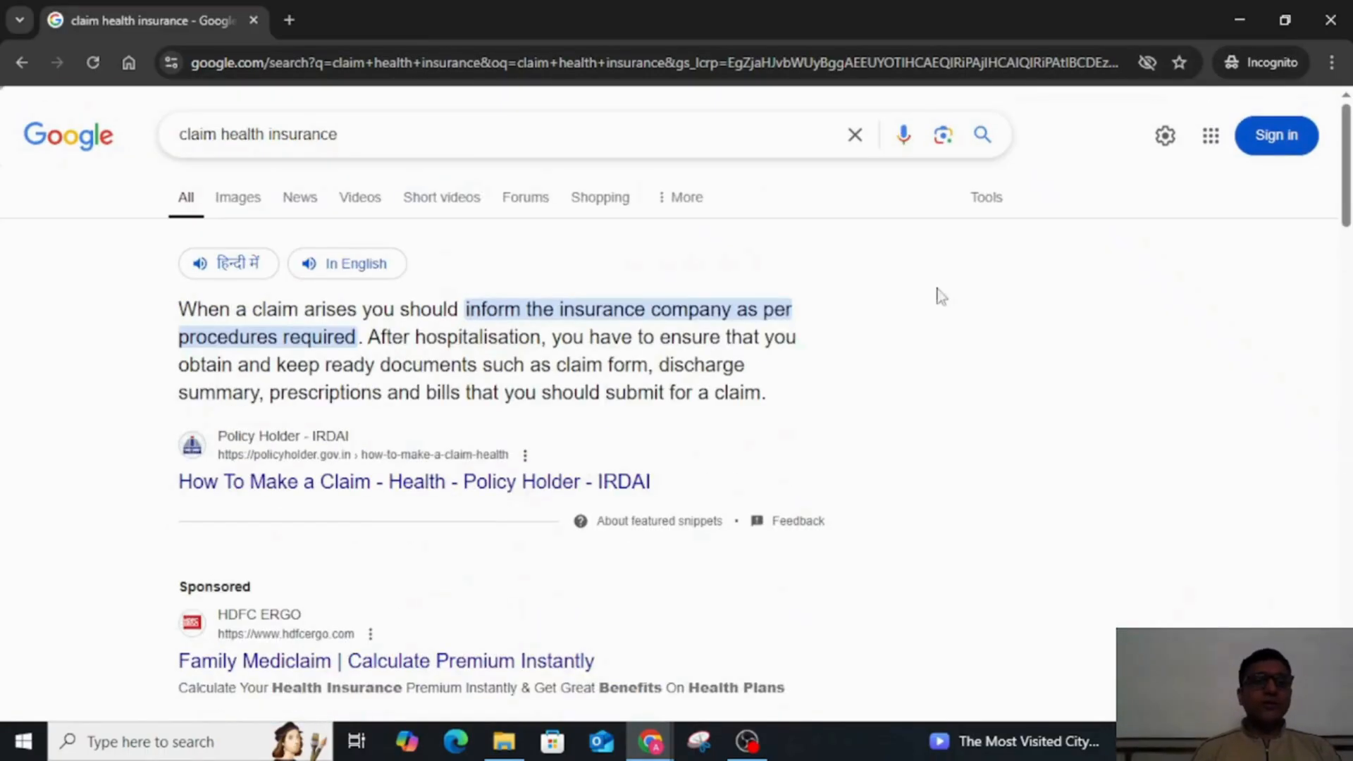
Step: Switch back to the spreadsheet and enter the header Title Blog in cell G1 of Sheet1
{"action": "key", "text": "alt+Tab"}
{"action": "scroll", "coordinate": [812, 331], "scroll_direction": "up", "scroll_amount": 2}
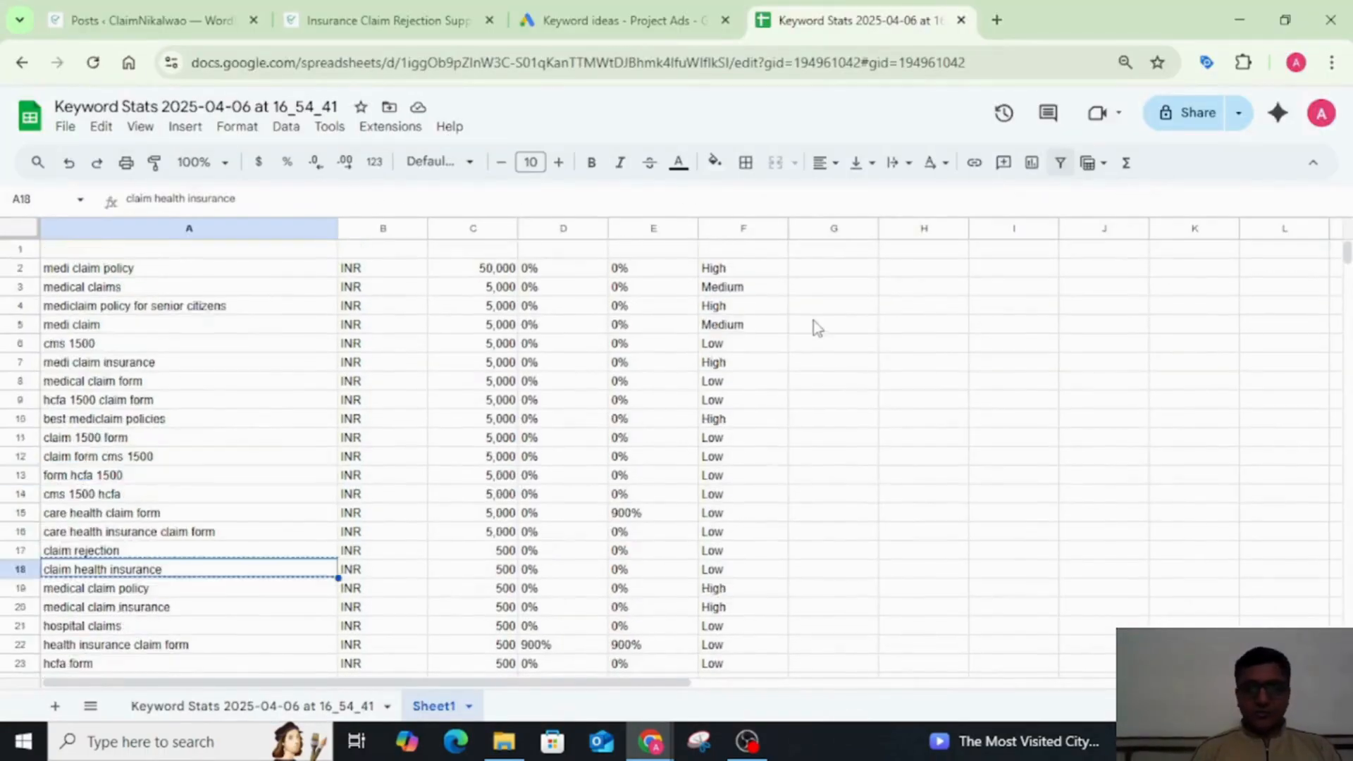
{"action": "left_click", "coordinate": [822, 257]}
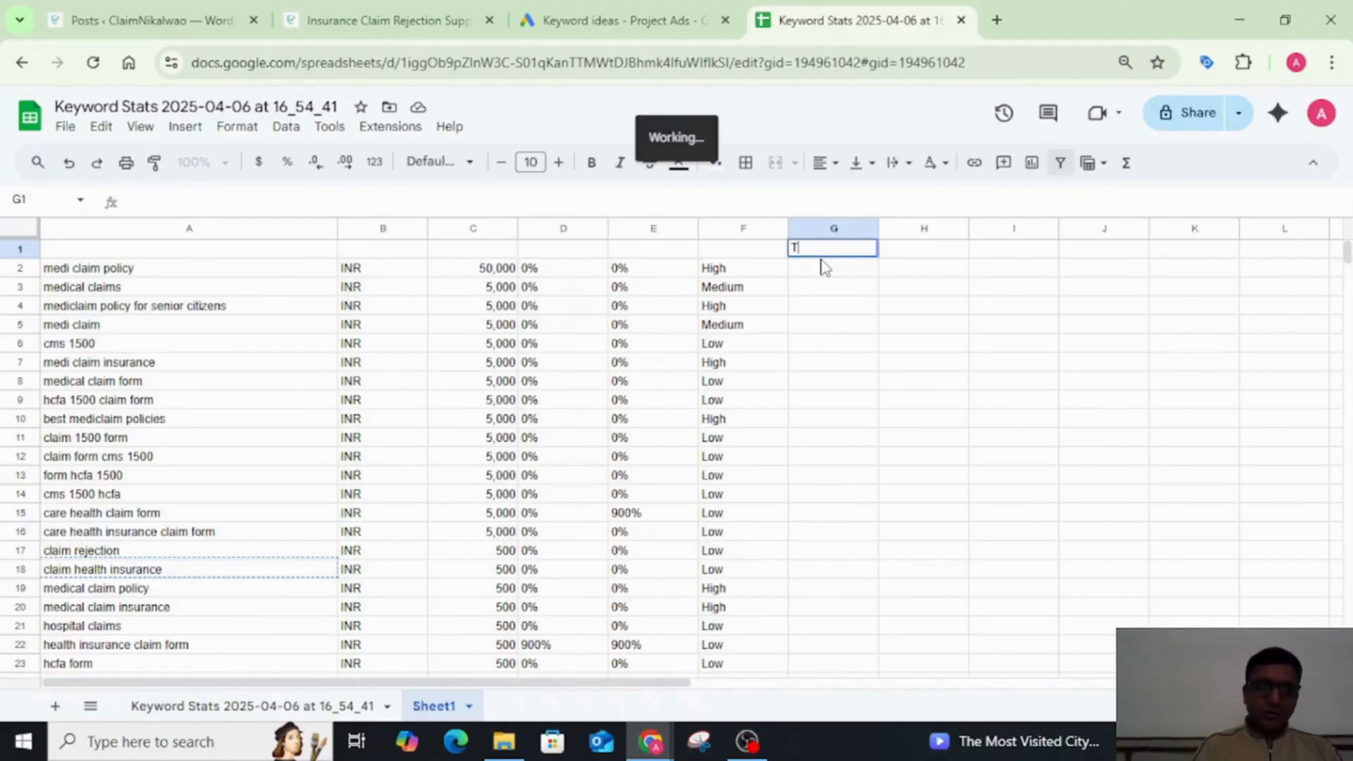
{"action": "type", "text": "Title Blog"}
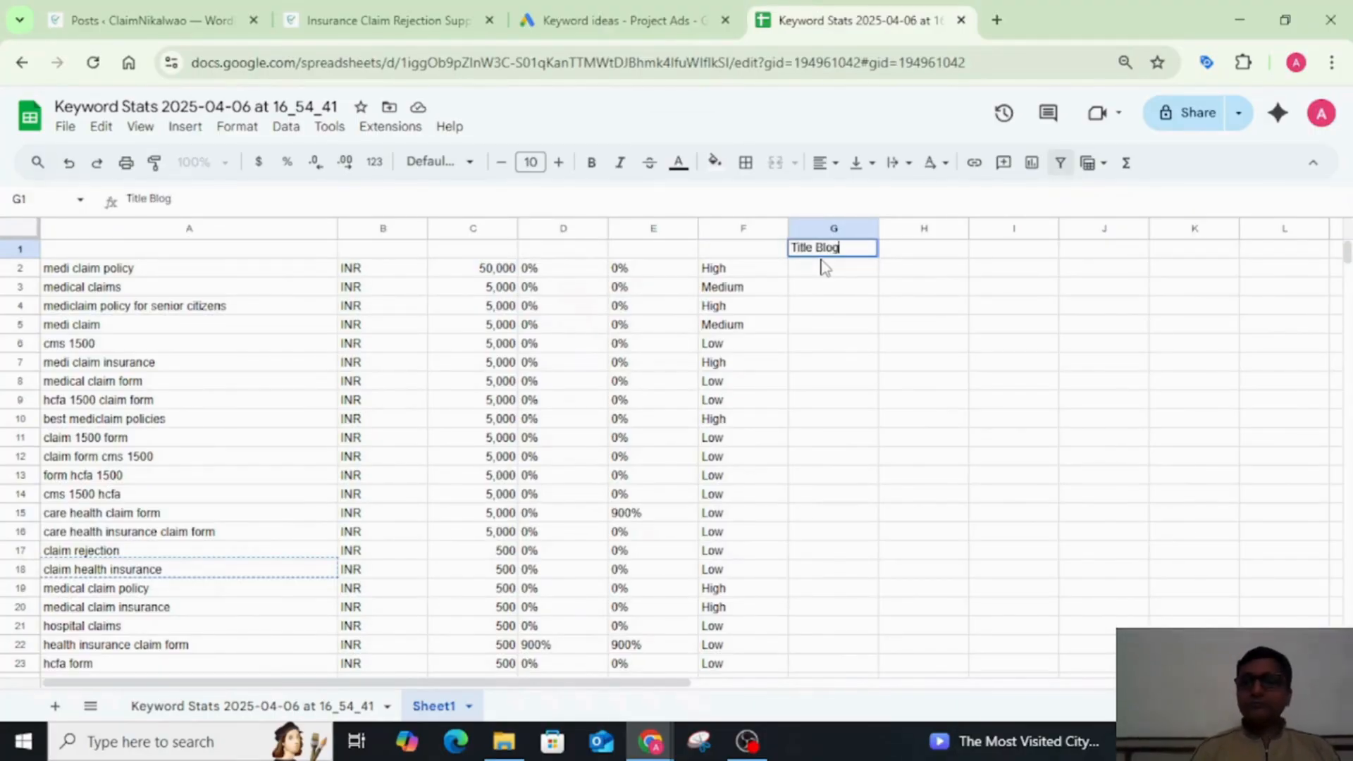
{"action": "key", "text": "Tab"}
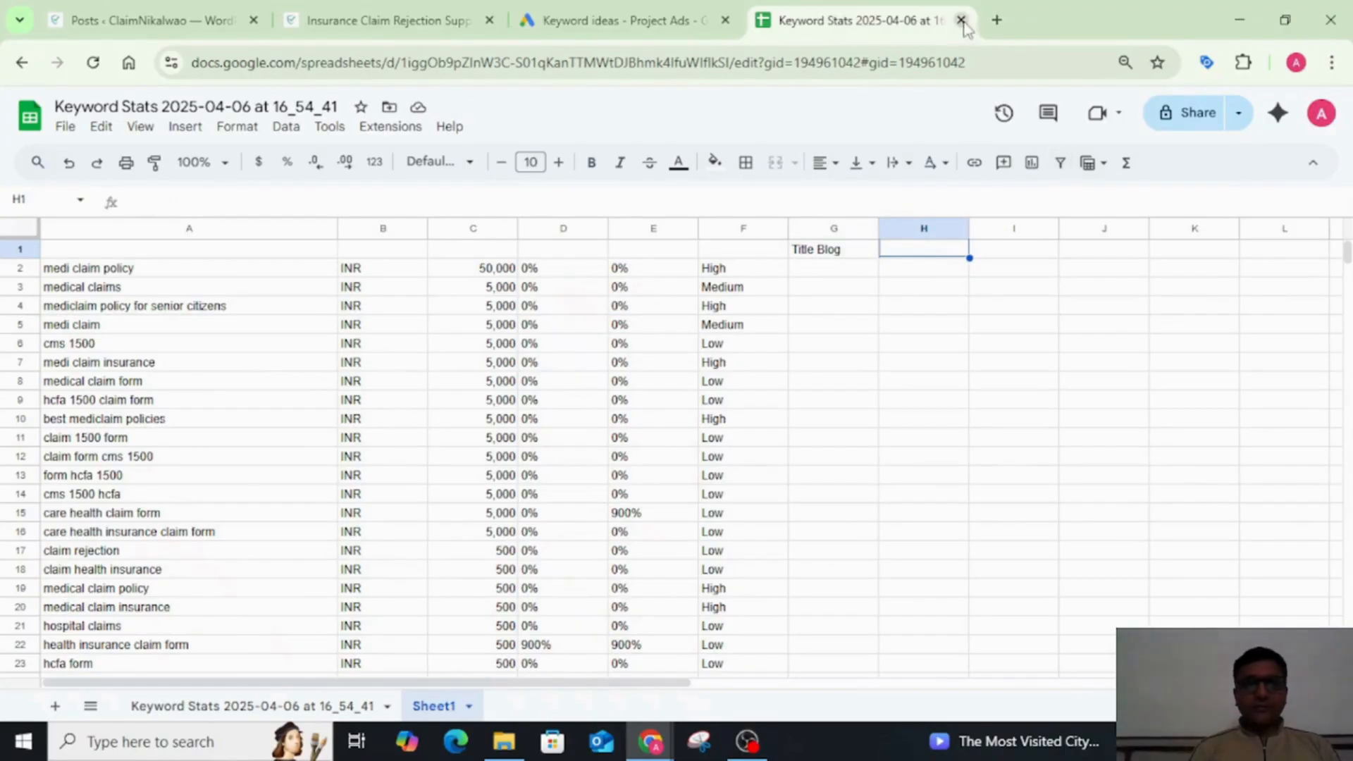
Step: Switch to Google Docs in a new browser tab and create a blank document
{"action": "left_click", "coordinate": [999, 21]}
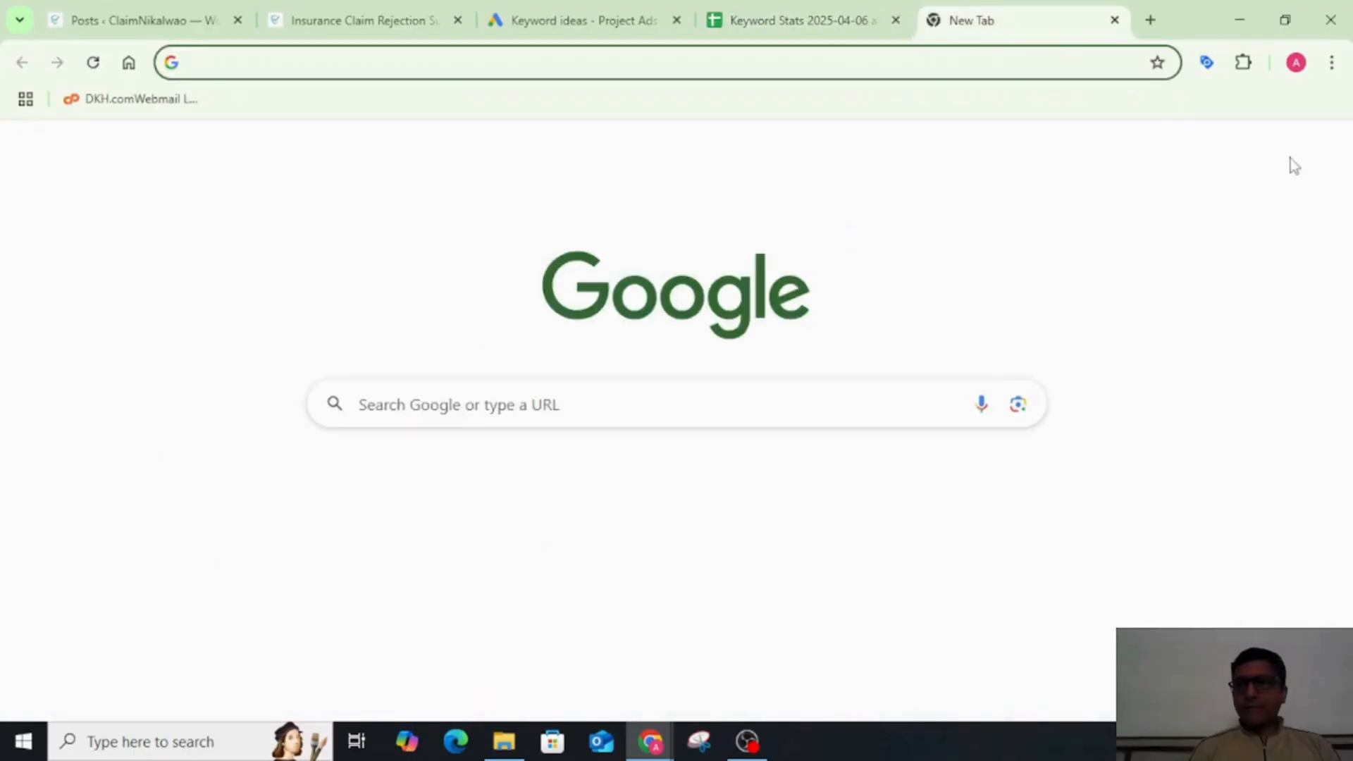
{"action": "left_click", "coordinate": [1272, 155]}
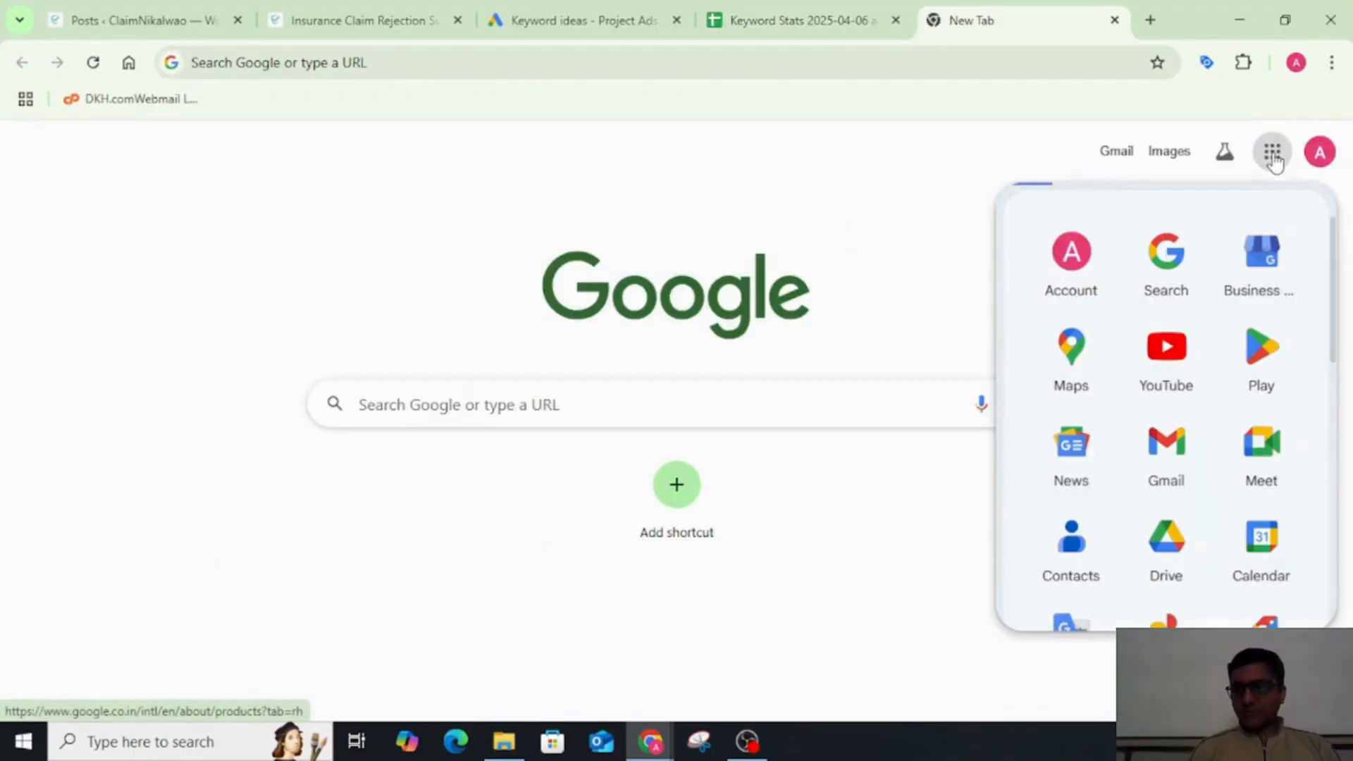
{"action": "scroll", "coordinate": [1172, 535], "scroll_direction": "down", "scroll_amount": 4}
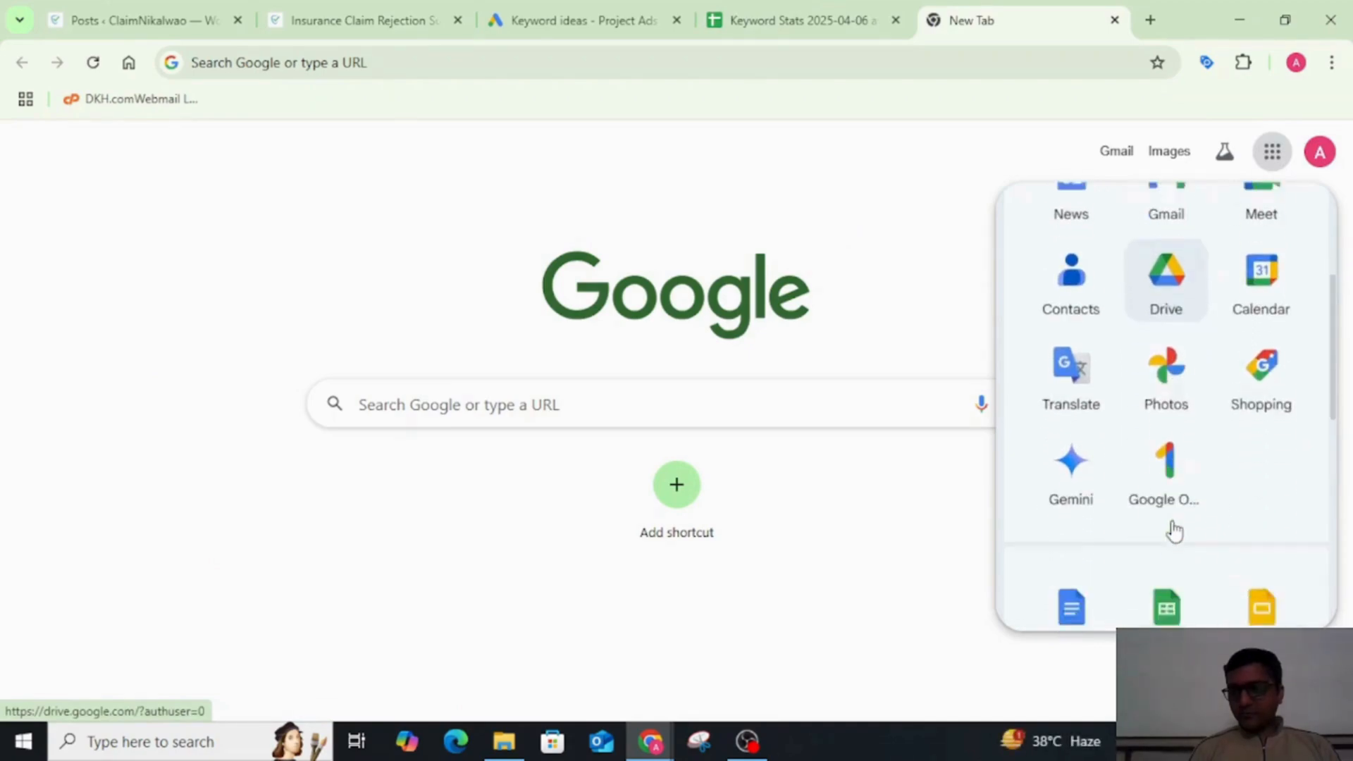
{"action": "scroll", "coordinate": [1081, 472], "scroll_direction": "down", "scroll_amount": 3}
{"action": "left_click", "coordinate": [1072, 442]}
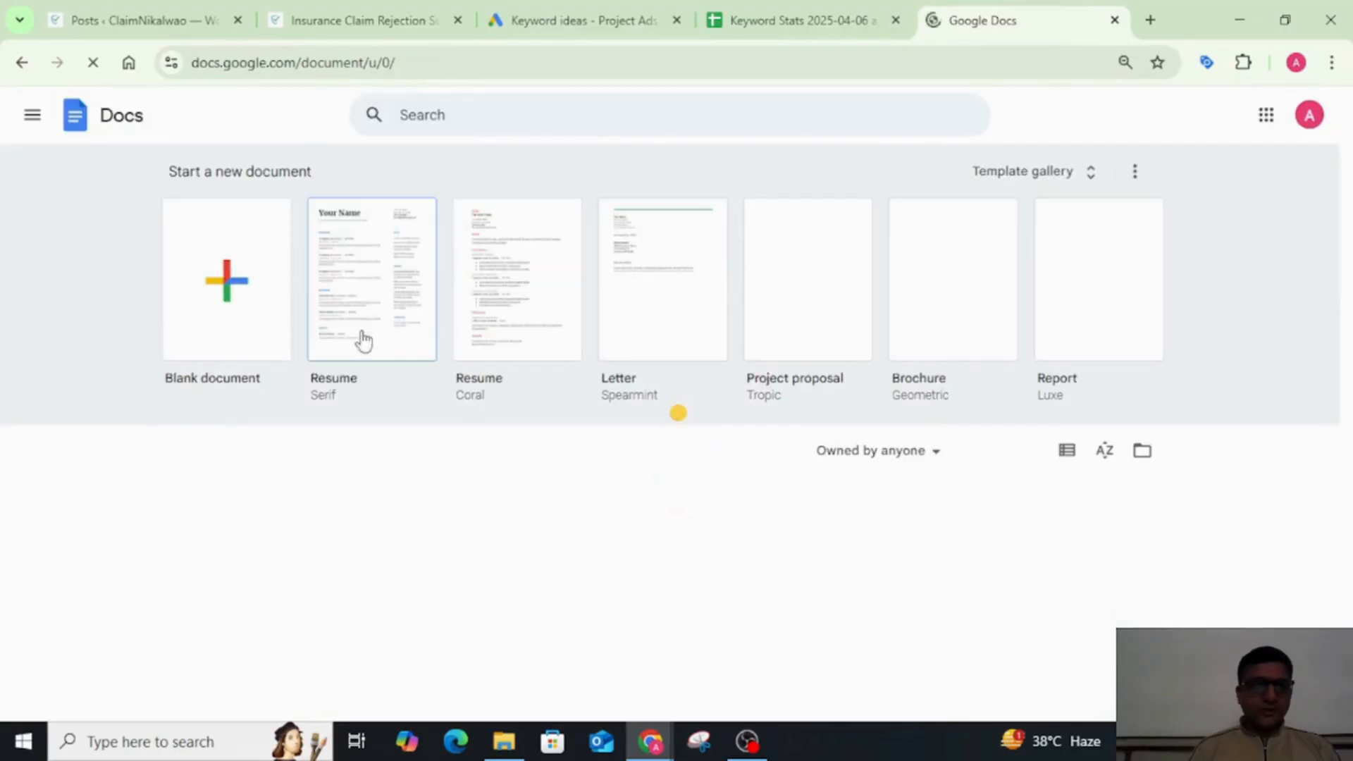
{"action": "left_click", "coordinate": [214, 318]}
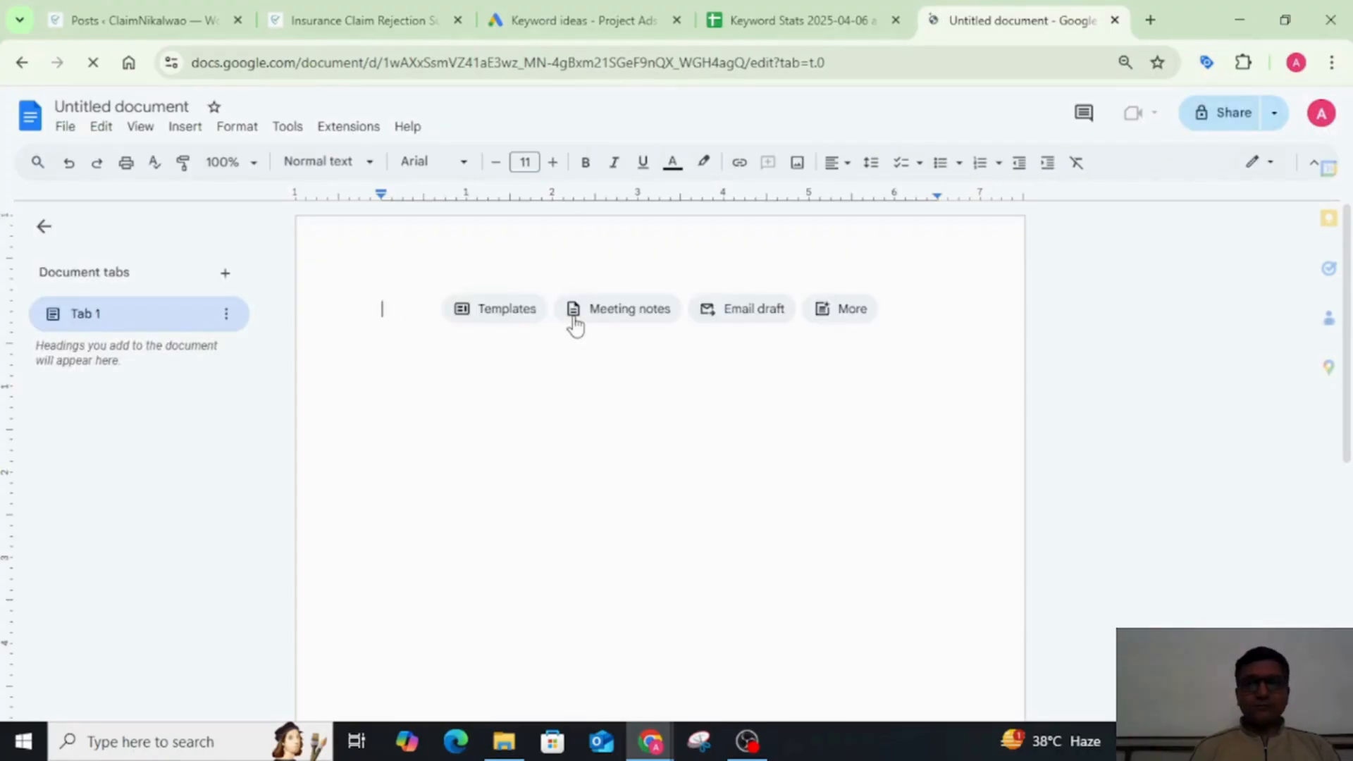
{"action": "left_click", "coordinate": [574, 324]}
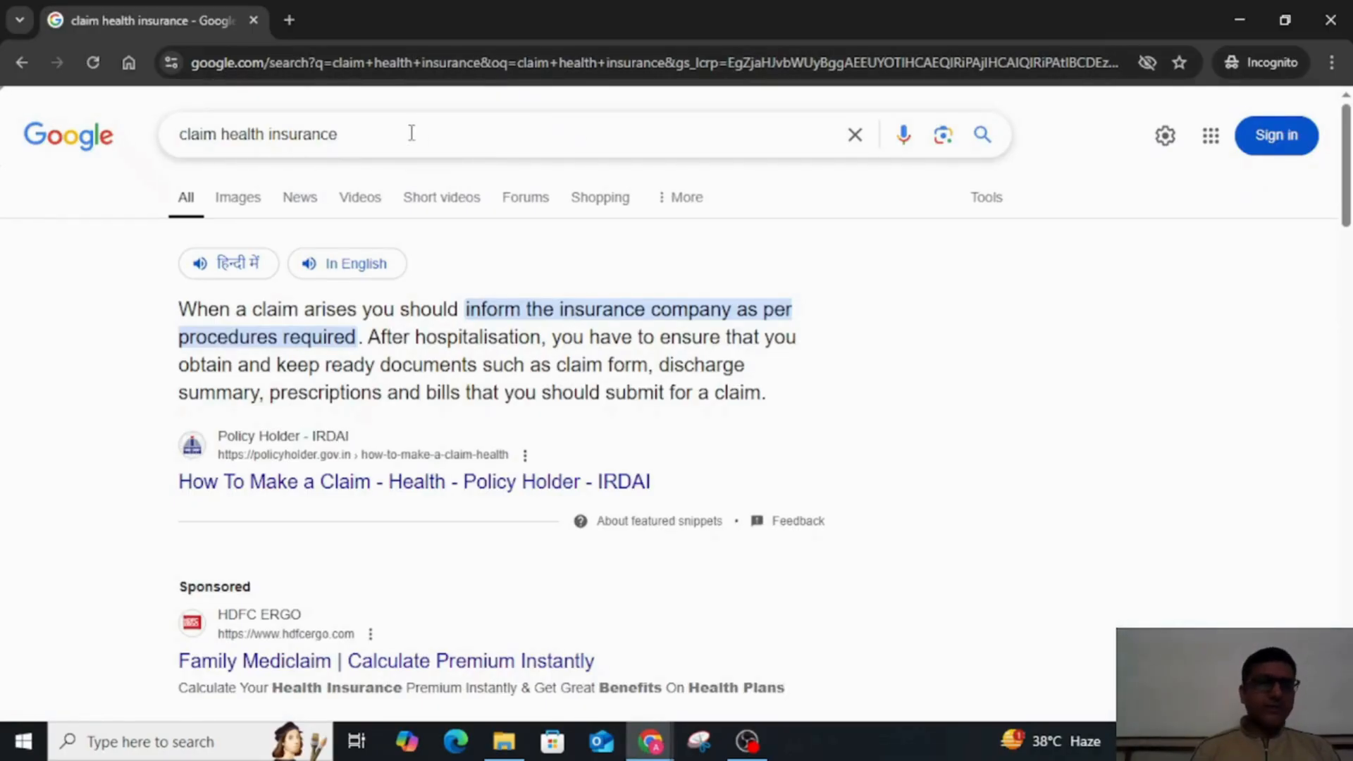
Step: In the incognito Google search, put how before claim health insurance and examine the suggested queries
{"action": "left_click", "coordinate": [184, 141]}
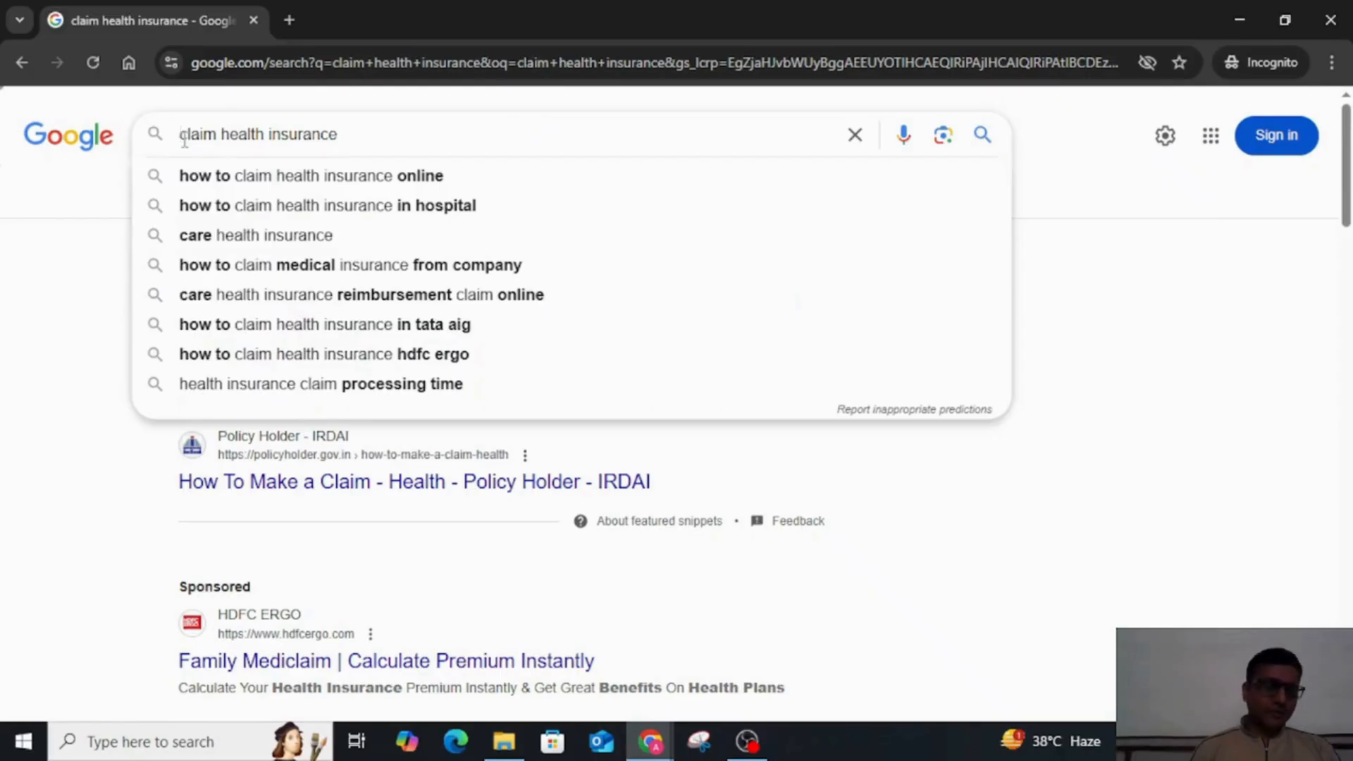
{"action": "type", "text": "how"}
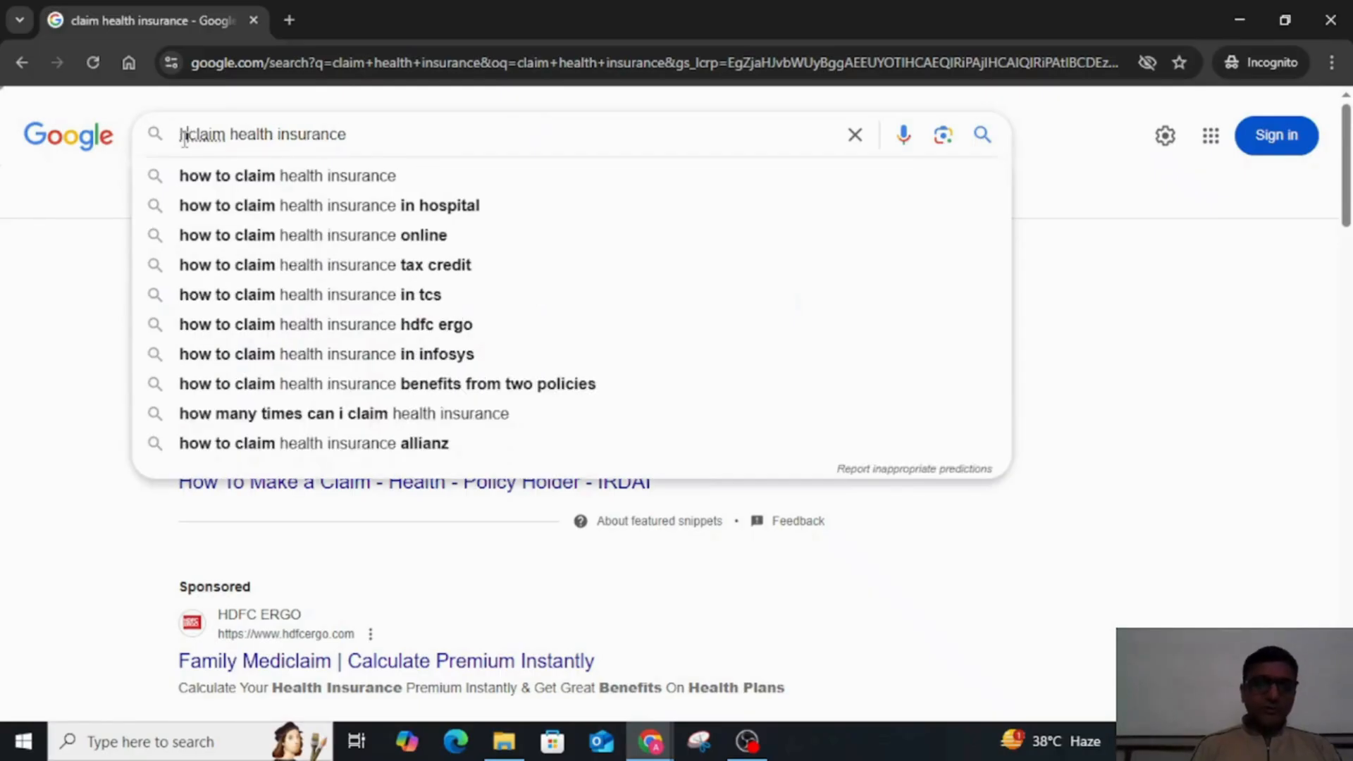
{"action": "key", "text": "Down"}
{"action": "key", "text": "Down"}
{"action": "key", "text": "Up"}
{"action": "key", "text": "Up"}
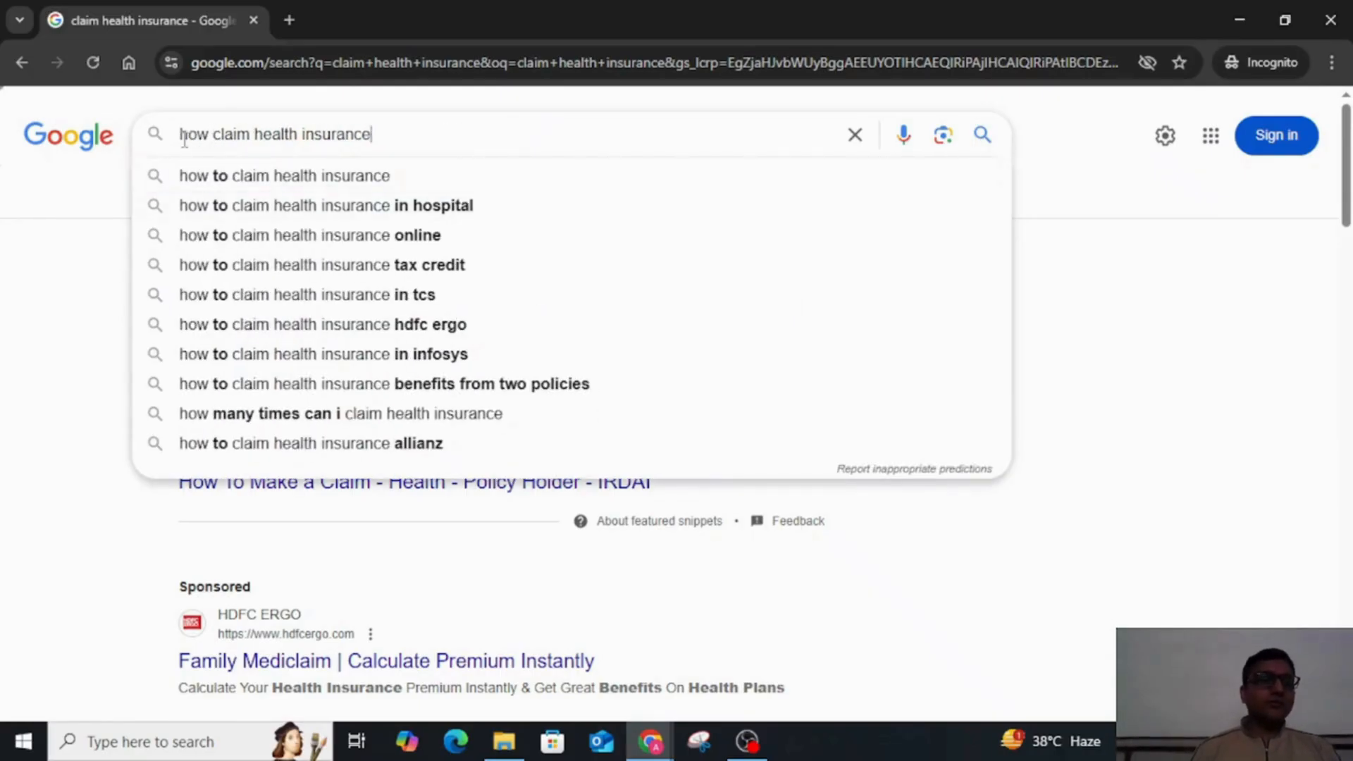
{"action": "key", "text": "Down"}
{"action": "key", "text": "Down"}
{"action": "key", "text": "Down"}
{"action": "key", "text": "Down"}
{"action": "key", "text": "Down"}
{"action": "key", "text": "Down"}
{"action": "key", "text": "Down"}
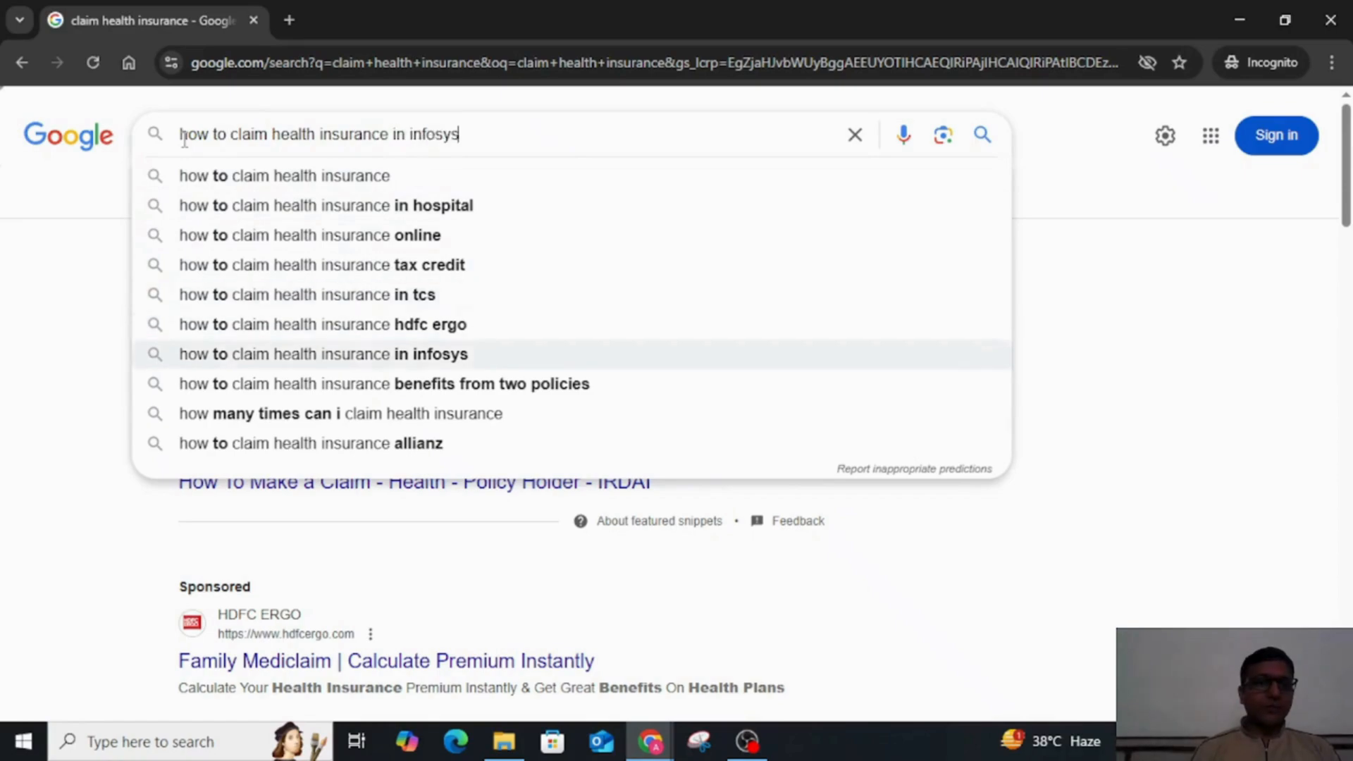
{"action": "key", "text": "Up"}
{"action": "key", "text": "Up"}
{"action": "key", "text": "Up"}
{"action": "key", "text": "Up"}
{"action": "key", "text": "Up"}
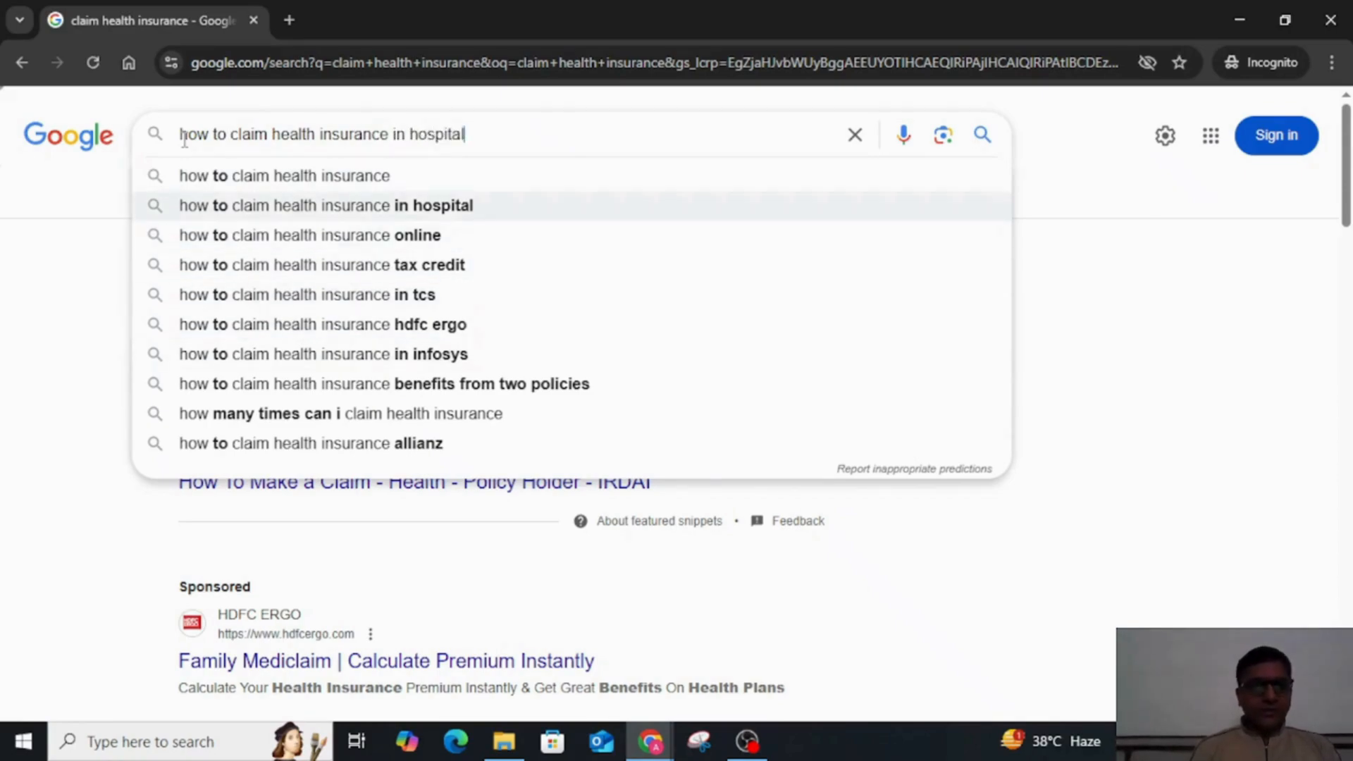
{"action": "key", "text": "Up"}
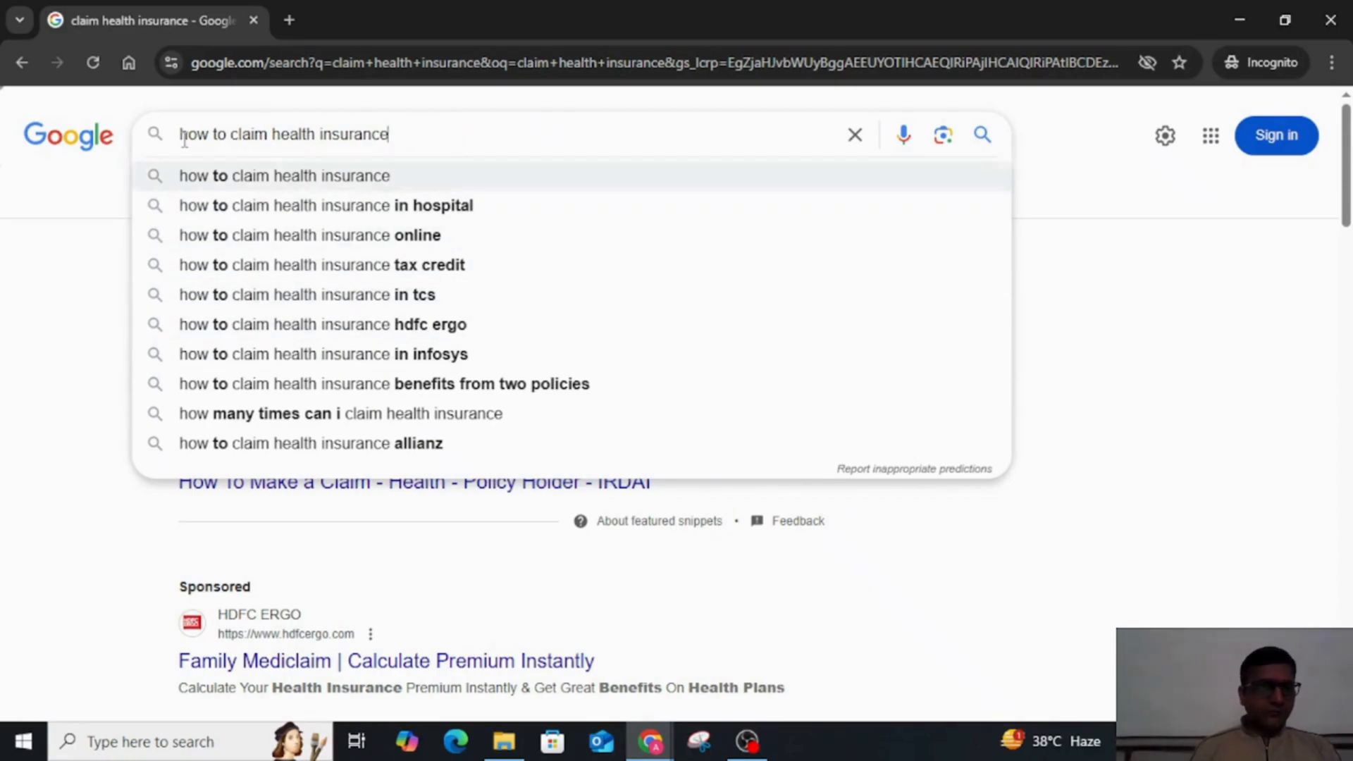
{"action": "key", "text": "Down"}
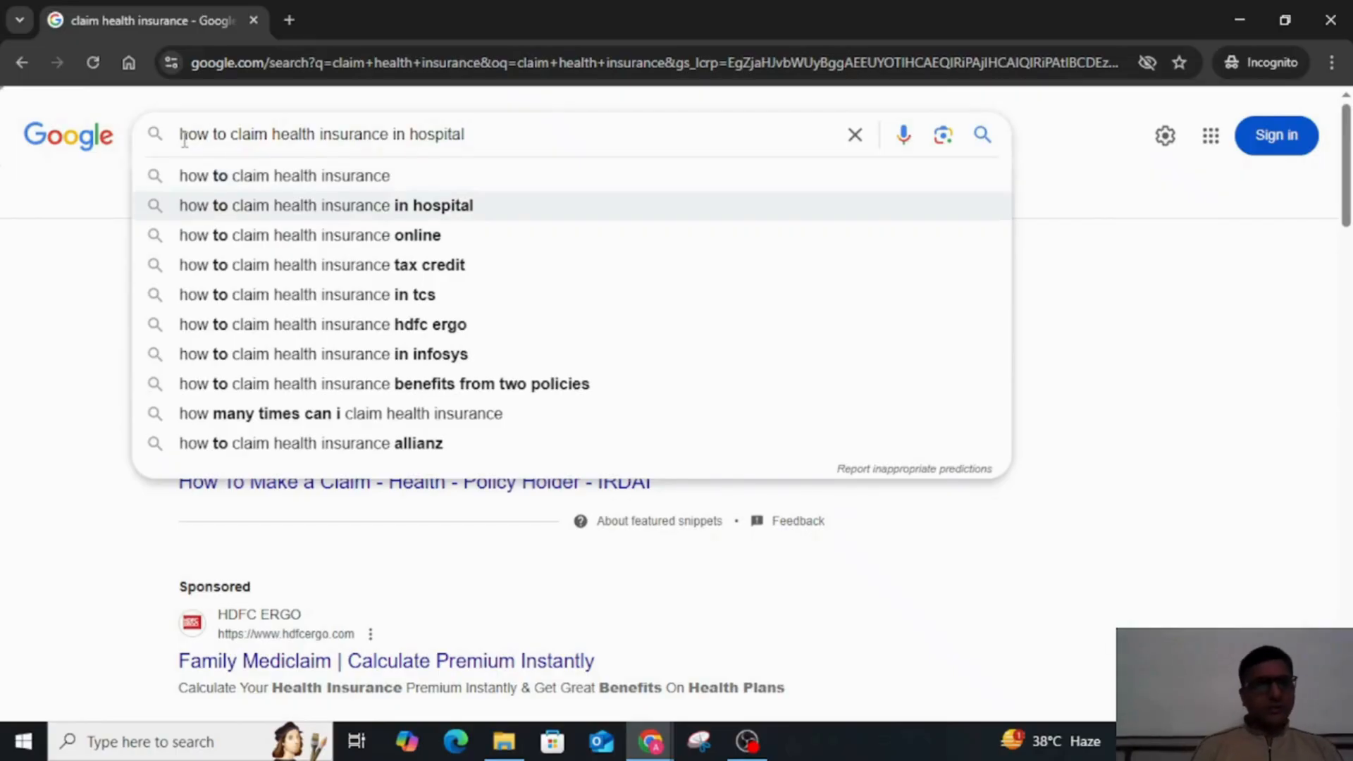
{"action": "key", "text": "Down"}
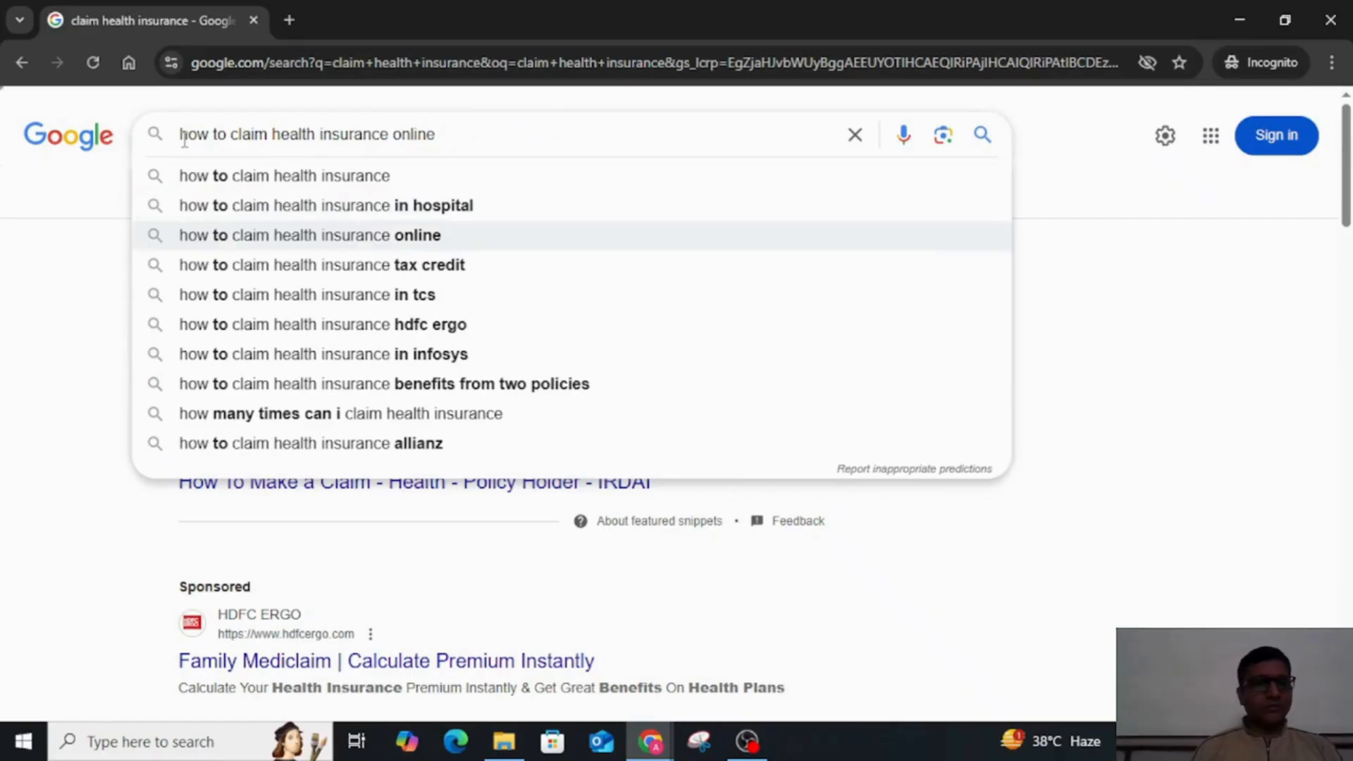
{"action": "key", "text": "Down"}
{"action": "key", "text": "Down"}
{"action": "key", "text": "Down"}
{"action": "key", "text": "Down"}
{"action": "key", "text": "Down"}
{"action": "key", "text": "Down"}
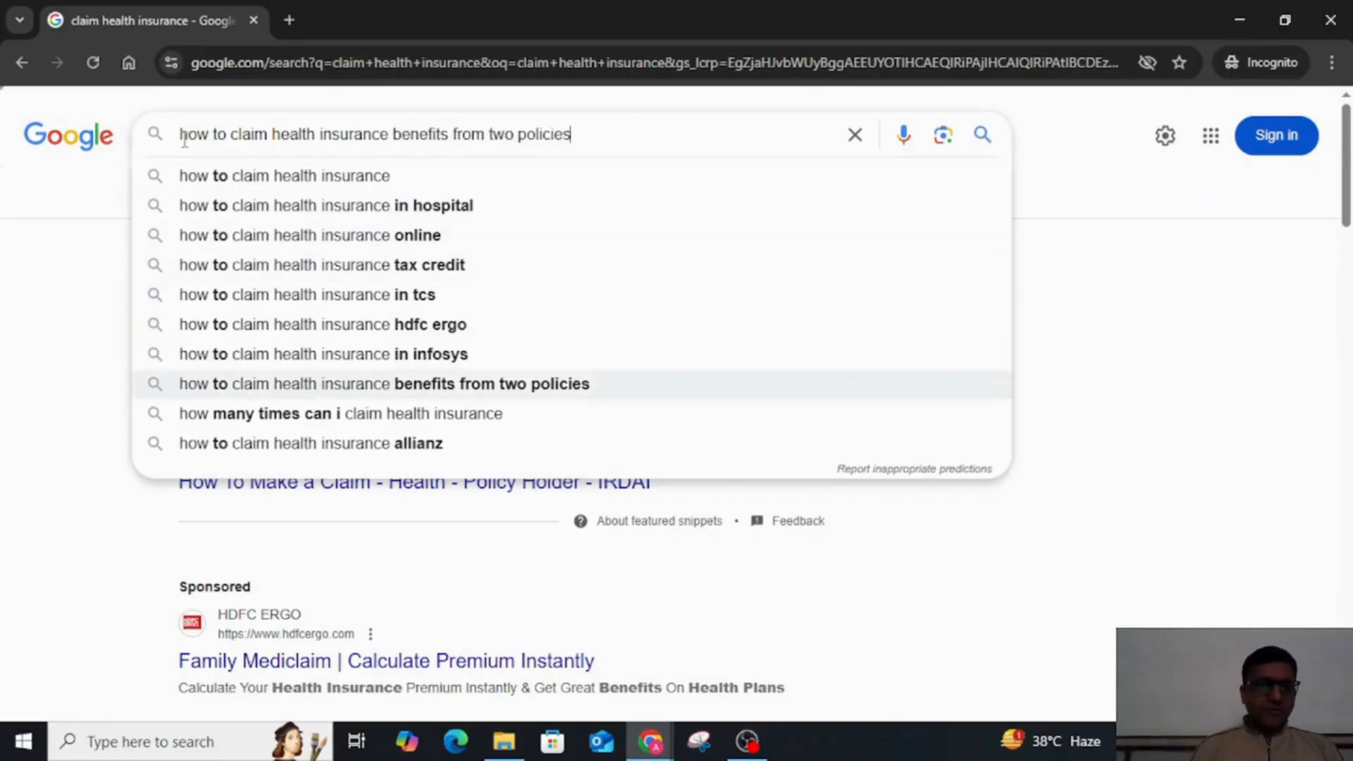
{"action": "key", "text": "Up"}
{"action": "key", "text": "Up"}
{"action": "key", "text": "Up"}
{"action": "key", "text": "Up"}
{"action": "key", "text": "Up"}
{"action": "key", "text": "Up"}
{"action": "key", "text": "Up"}
{"action": "key", "text": "Up"}
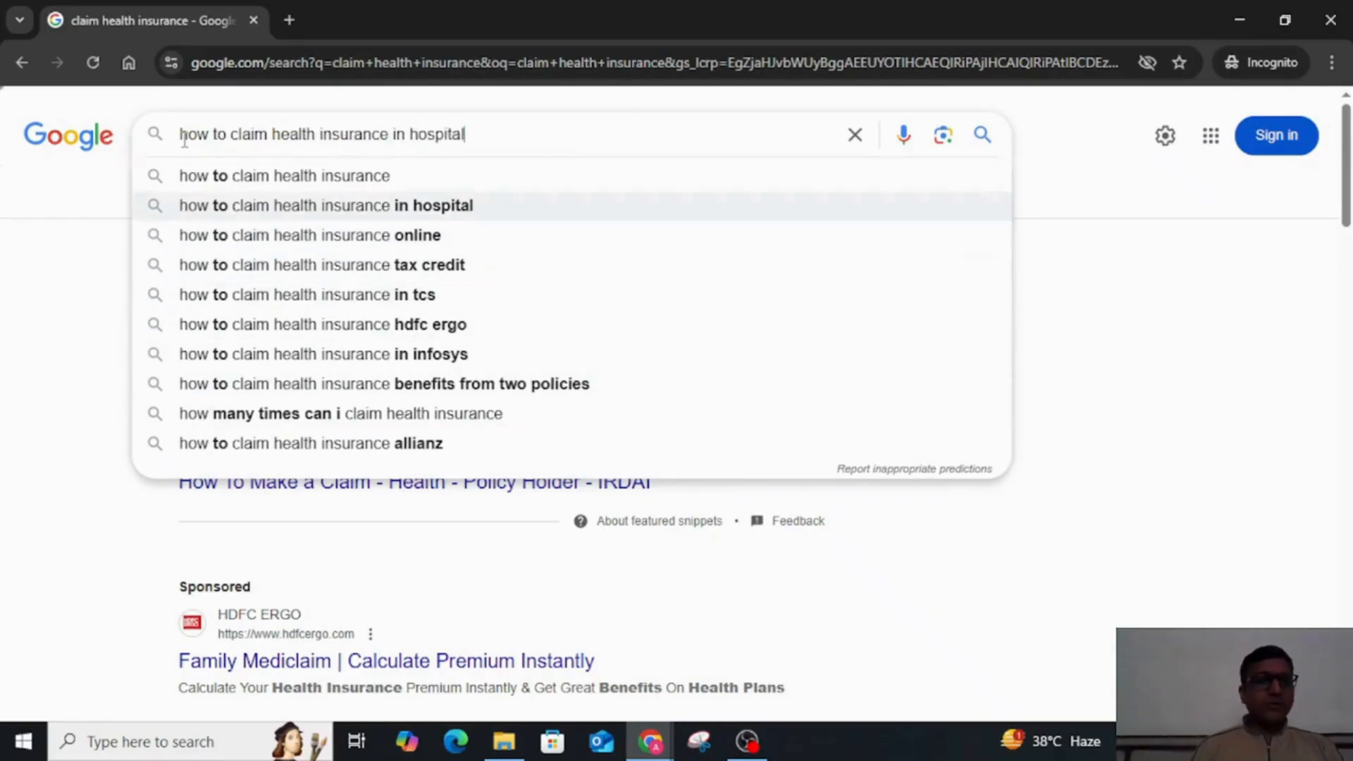
{"action": "key", "text": "Up"}
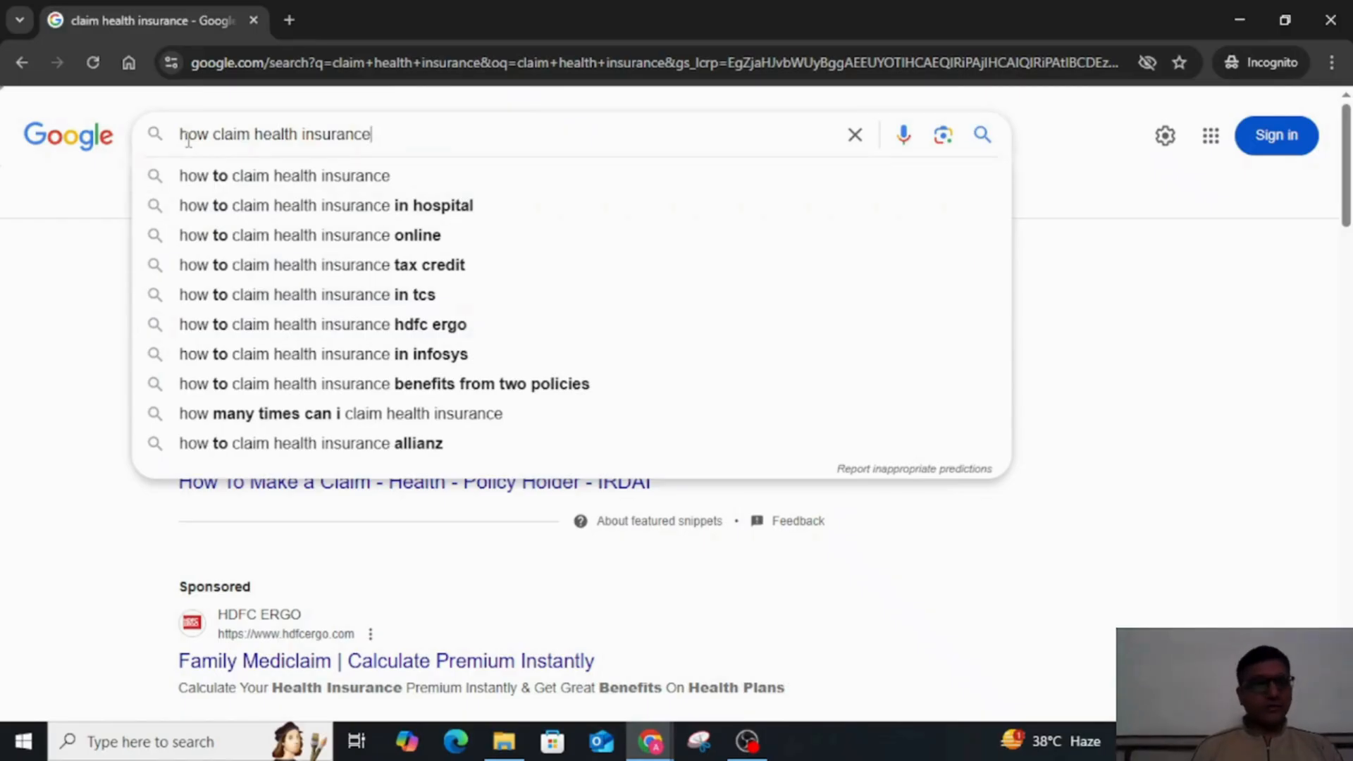
Step: Replace how with why in the search query and pick the suggestion why would health insurance deny a claim
{"action": "double_click", "coordinate": [188, 136]}
{"action": "type", "text": "why"}
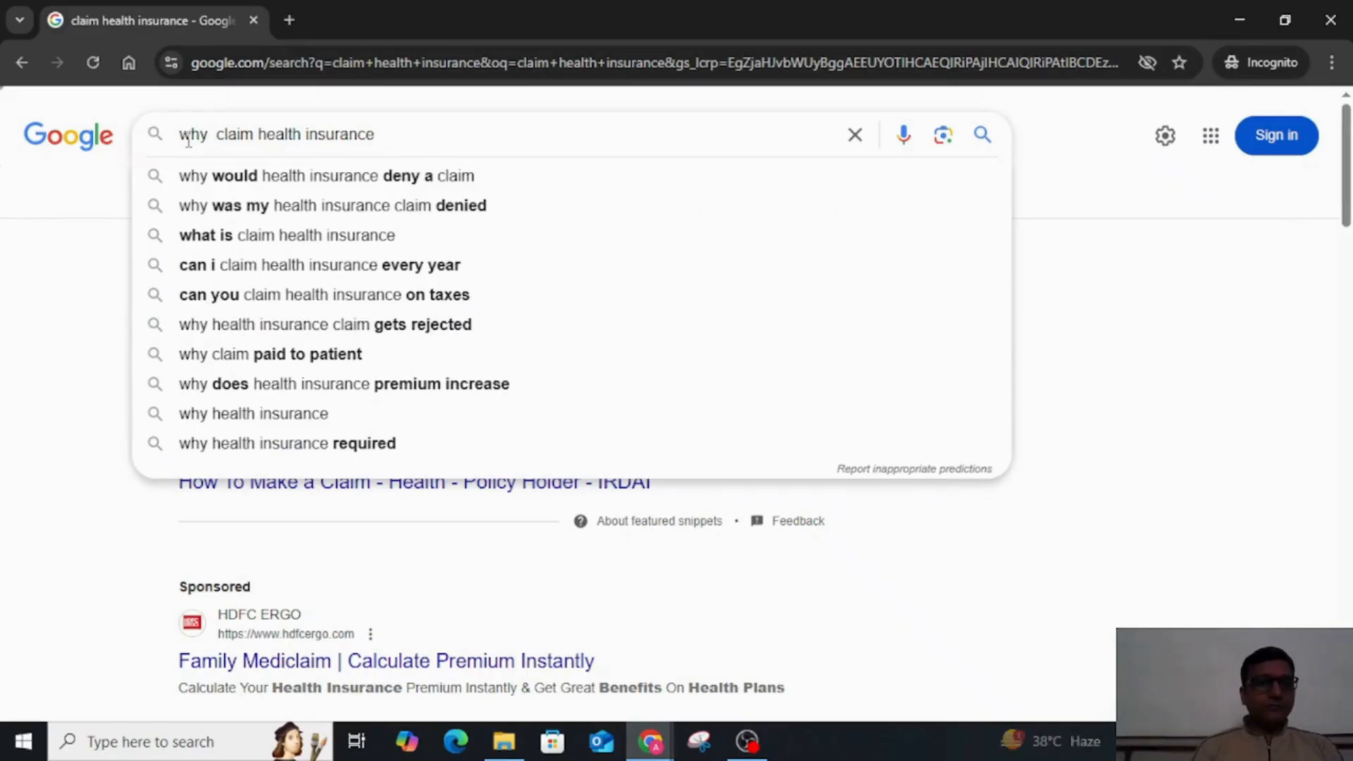
{"action": "key", "text": "Down"}
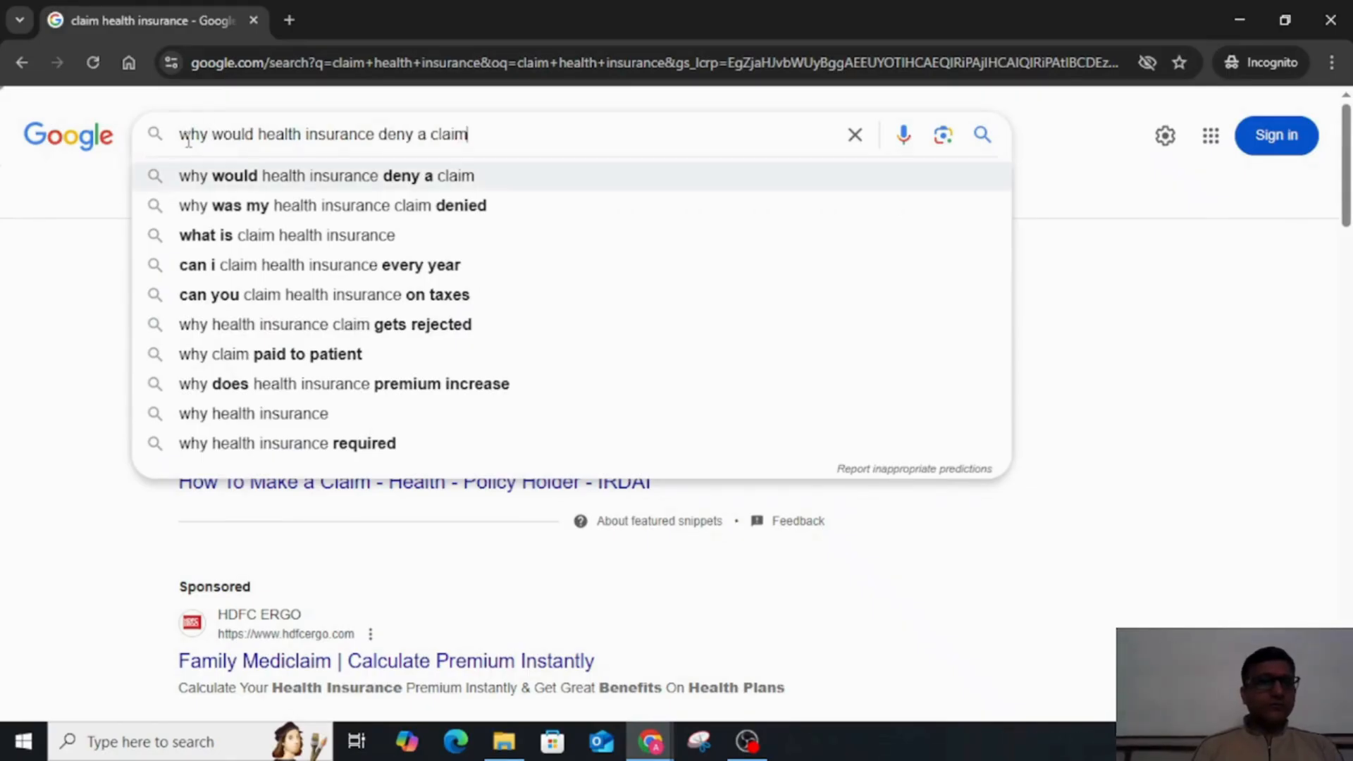
Step: Copy the query why would health insurance deny a claim from the Google search into the blank Google Docs document
{"action": "triple_click", "coordinate": [516, 142]}
{"action": "key", "text": "ctrl+c"}
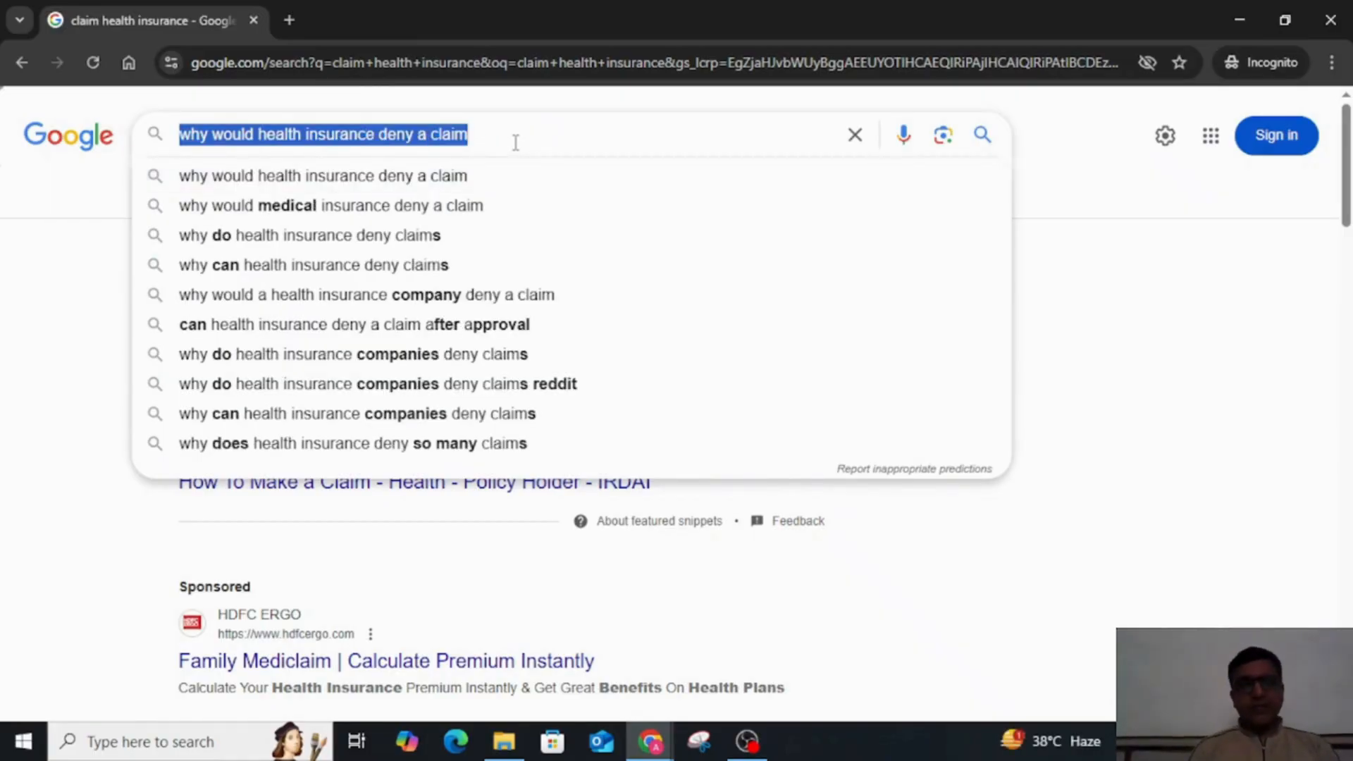
{"action": "key", "text": "alt+Tab"}
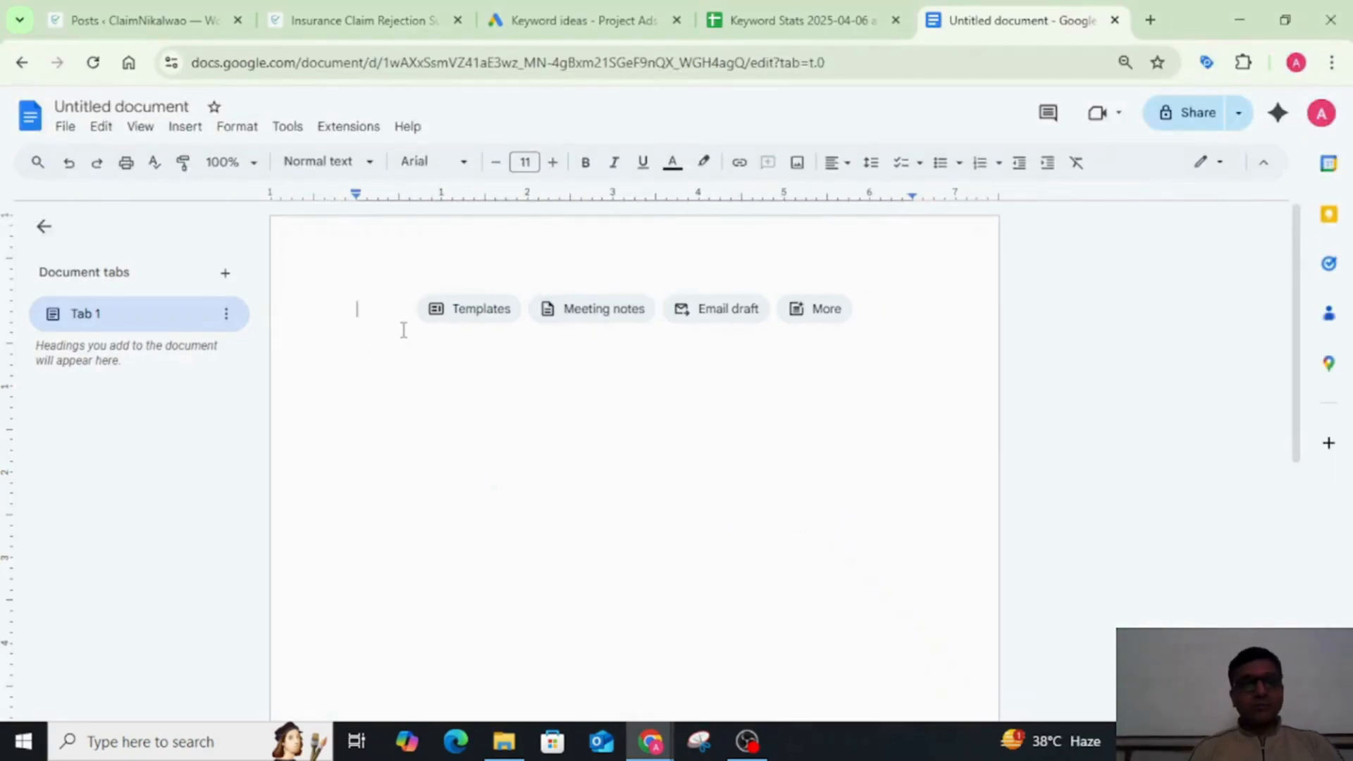
{"action": "key", "text": "ctrl+v"}
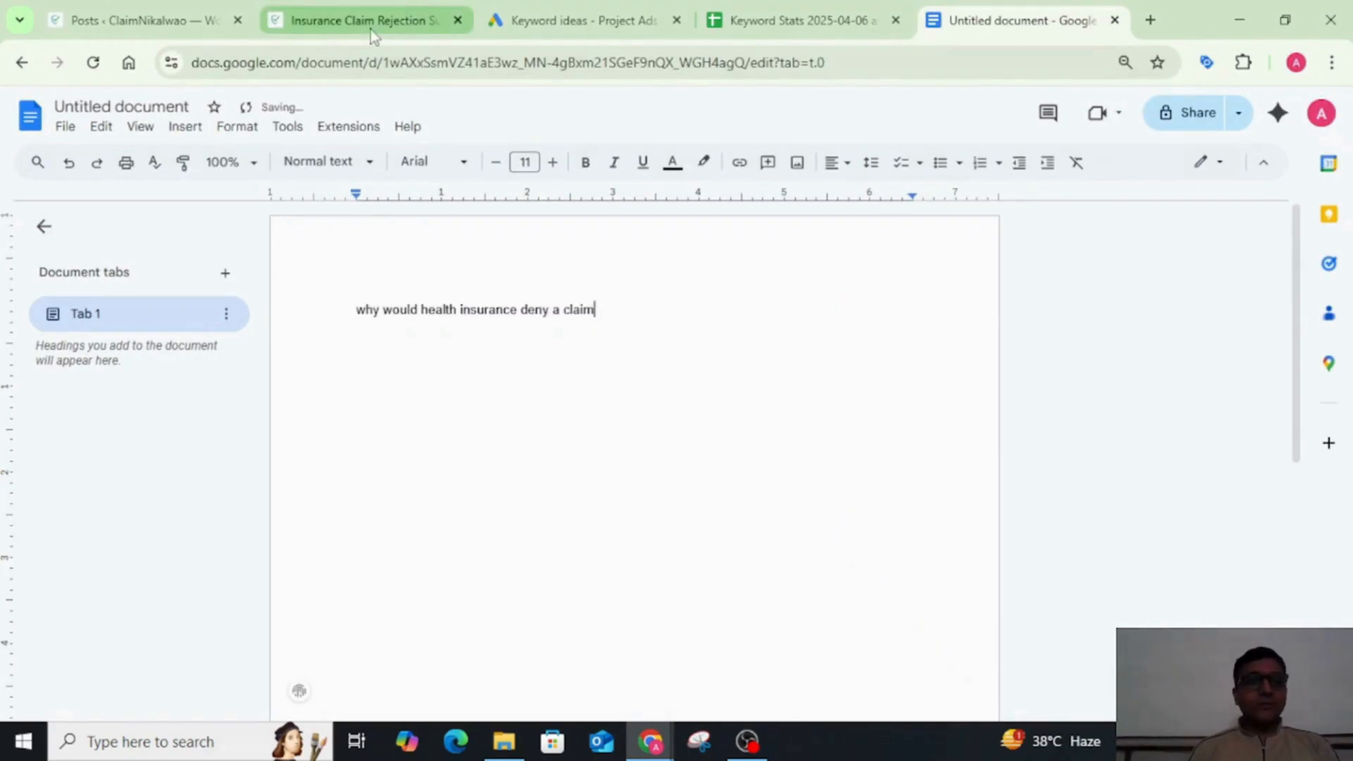
Step: Switch to the ClaimNikalwao website's Claim Rejection page and examine its main navigation, including the Services entry
{"action": "left_click", "coordinate": [371, 28]}
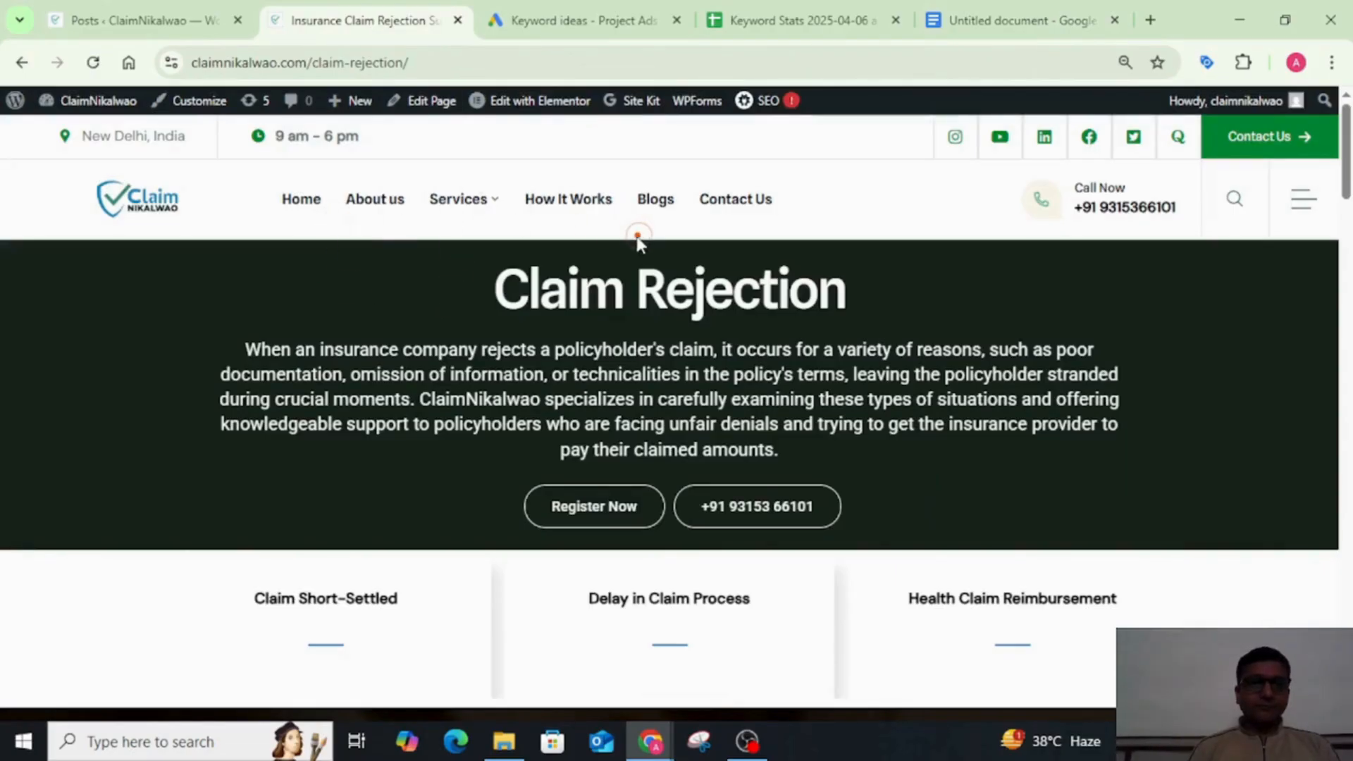
{"action": "left_click", "coordinate": [314, 224]}
{"action": "mouse_move", "coordinate": [483, 205]}
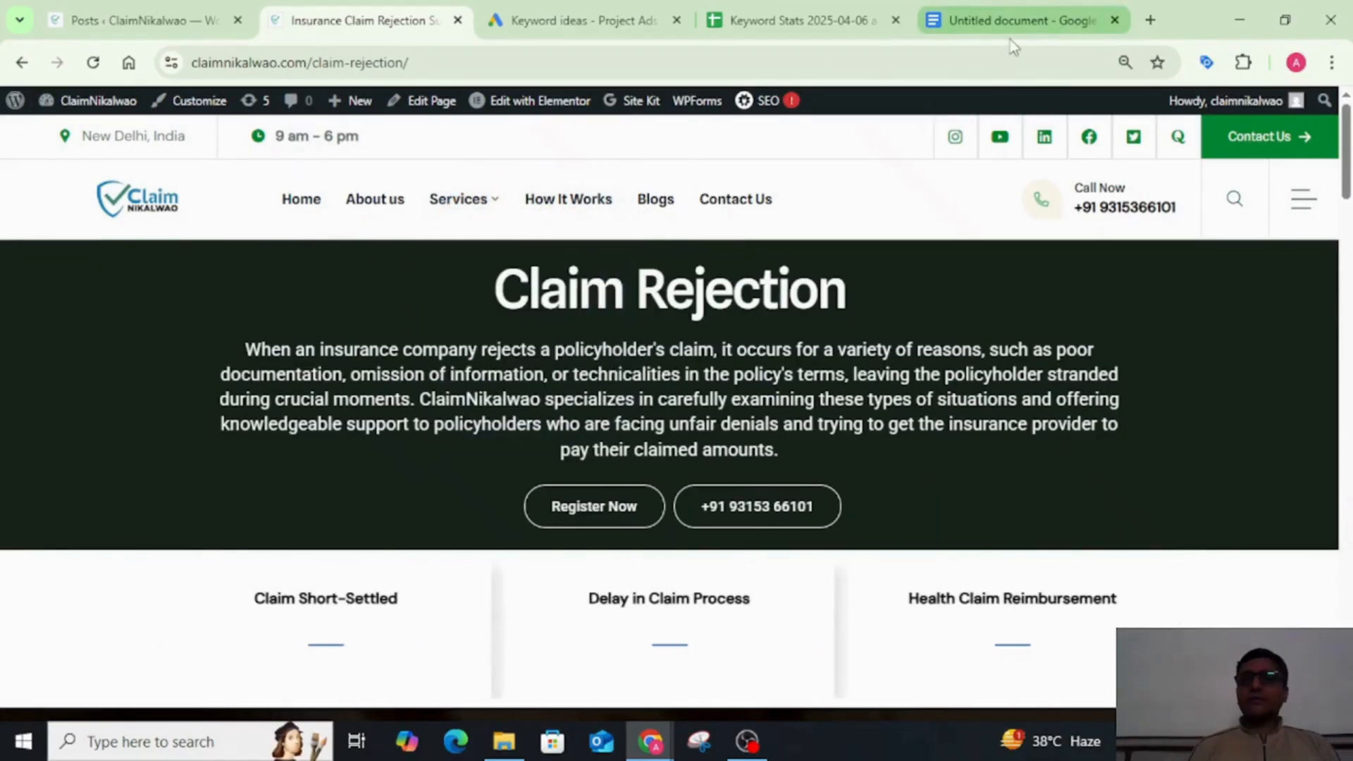
{"action": "left_click", "coordinate": [458, 199]}
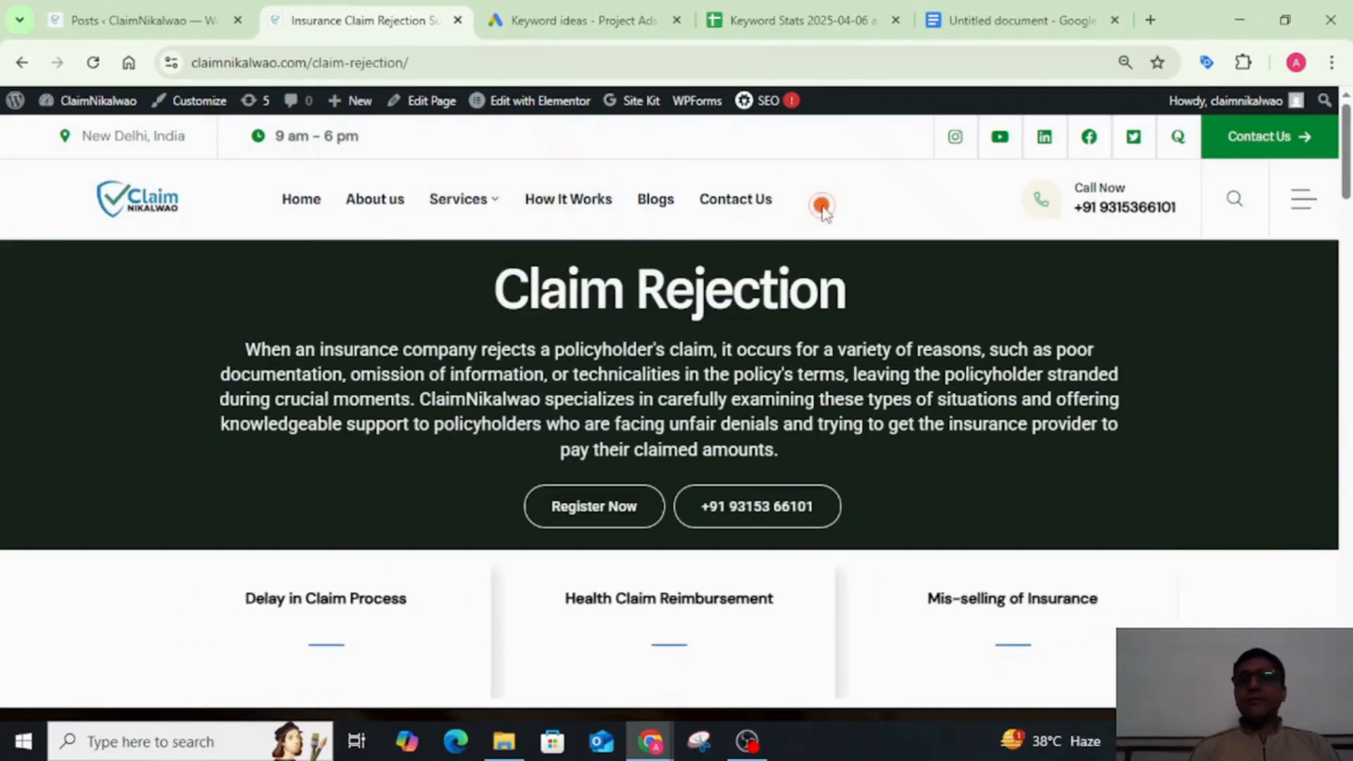
{"action": "left_click", "coordinate": [449, 203]}
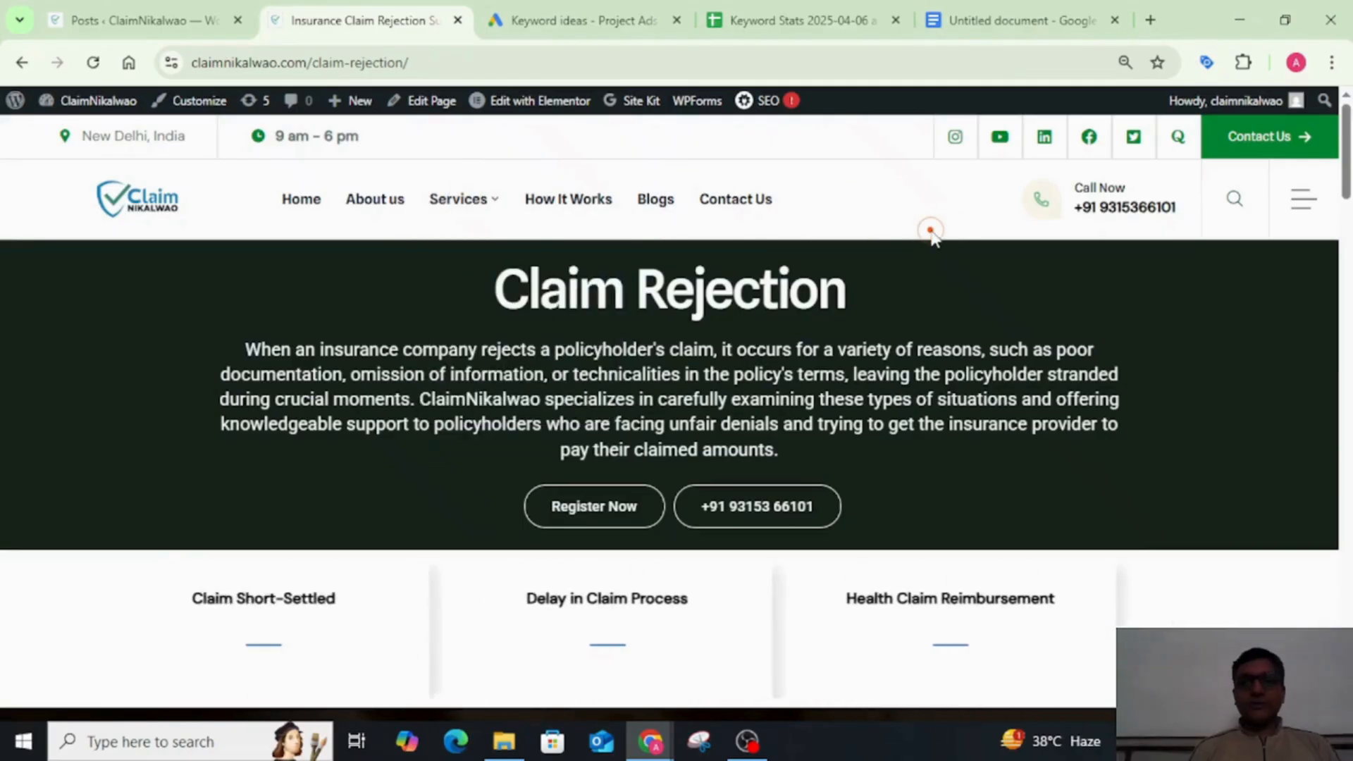
{"action": "left_click", "coordinate": [463, 196]}
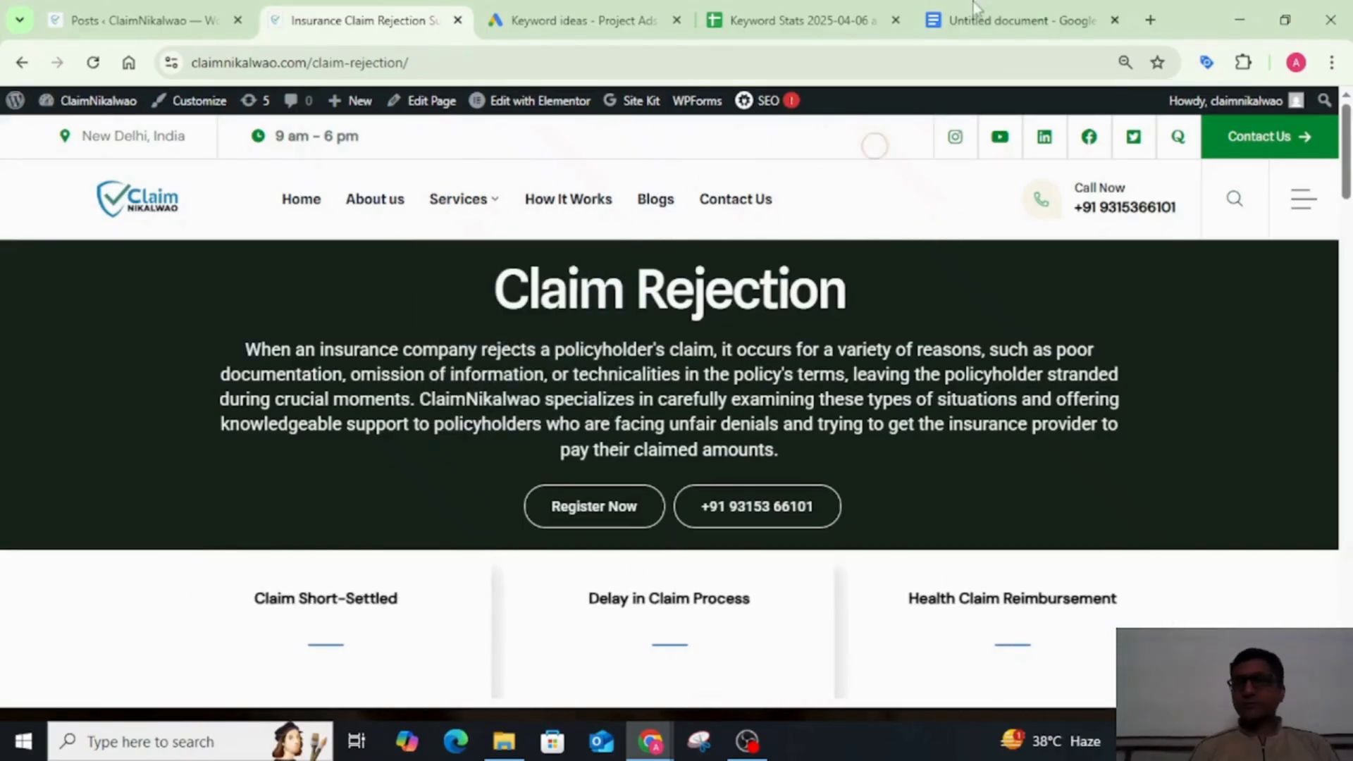
Step: Return to the document, add a new line below the title, and name the file why would health insurance deny a claim
{"action": "left_click", "coordinate": [984, 20]}
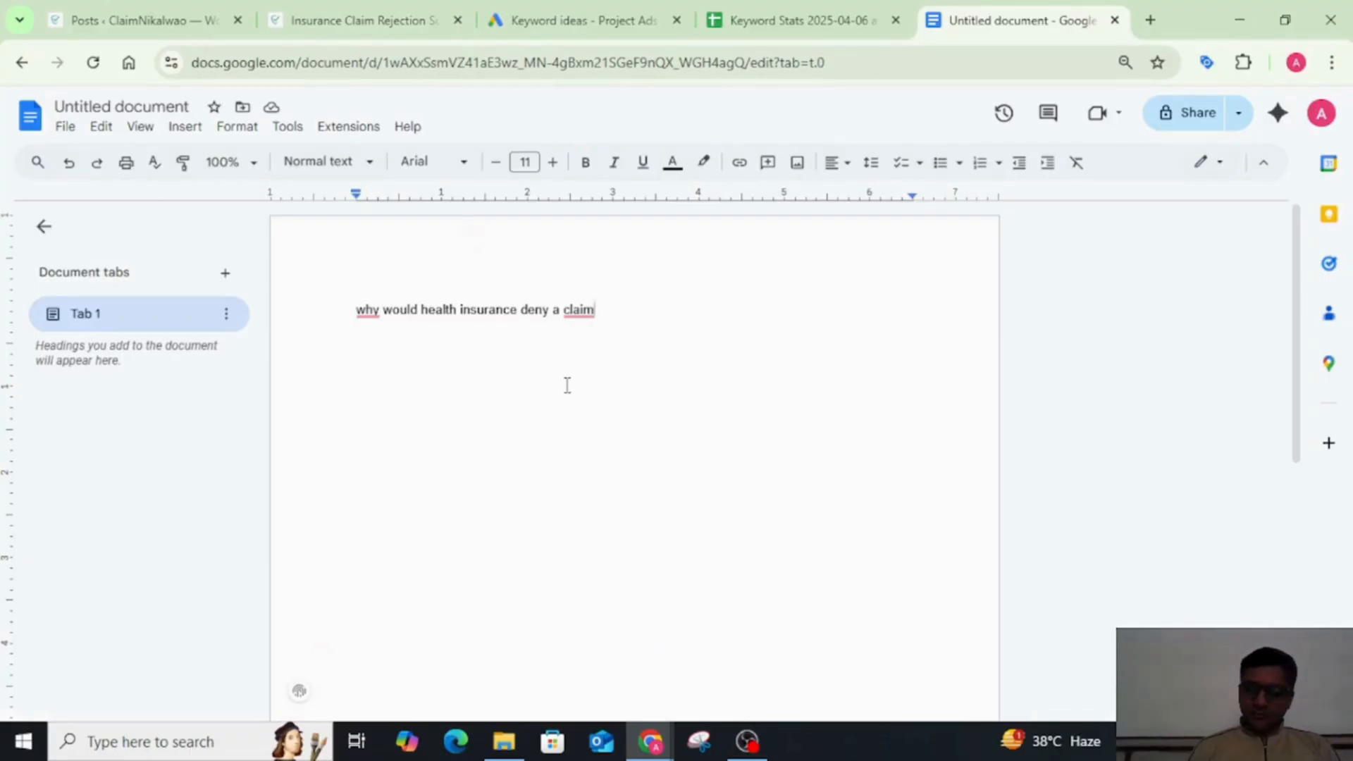
{"action": "key", "text": "Return"}
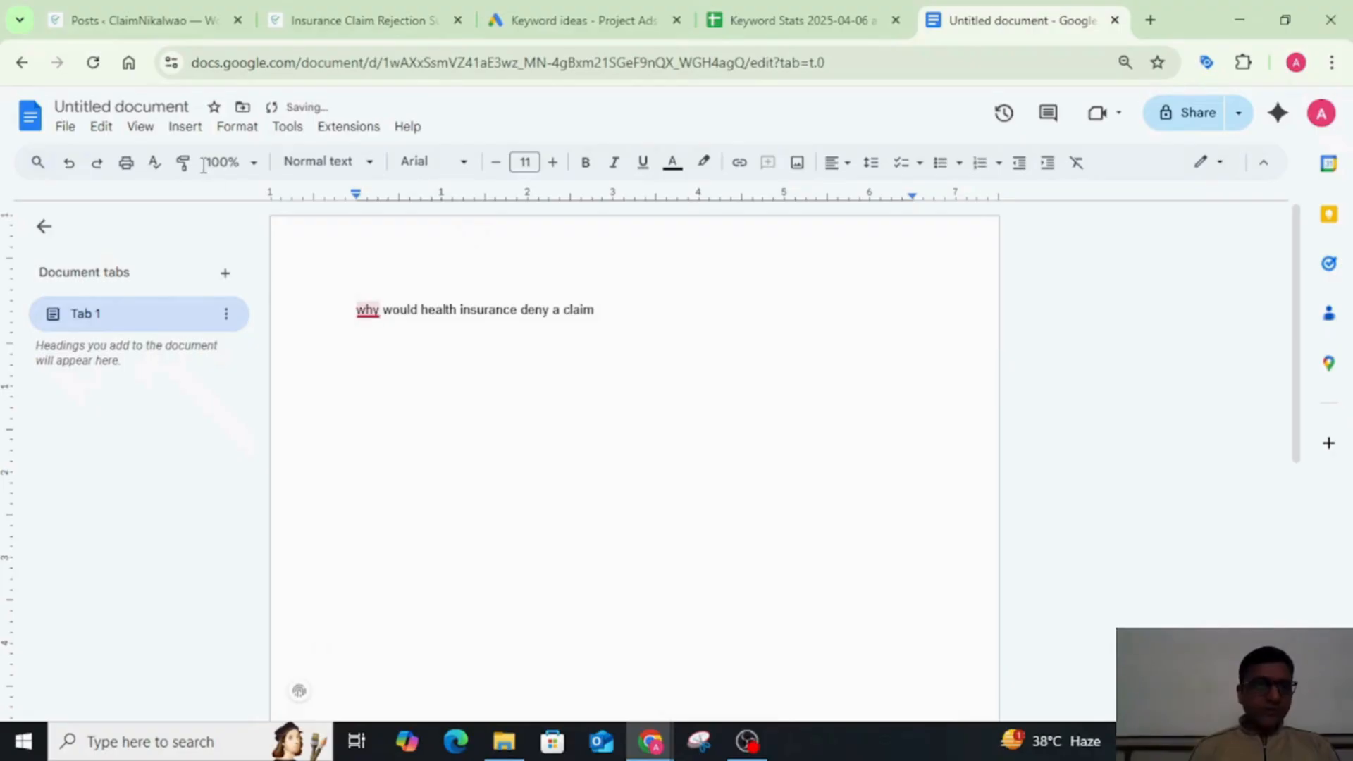
{"action": "left_click", "coordinate": [156, 108]}
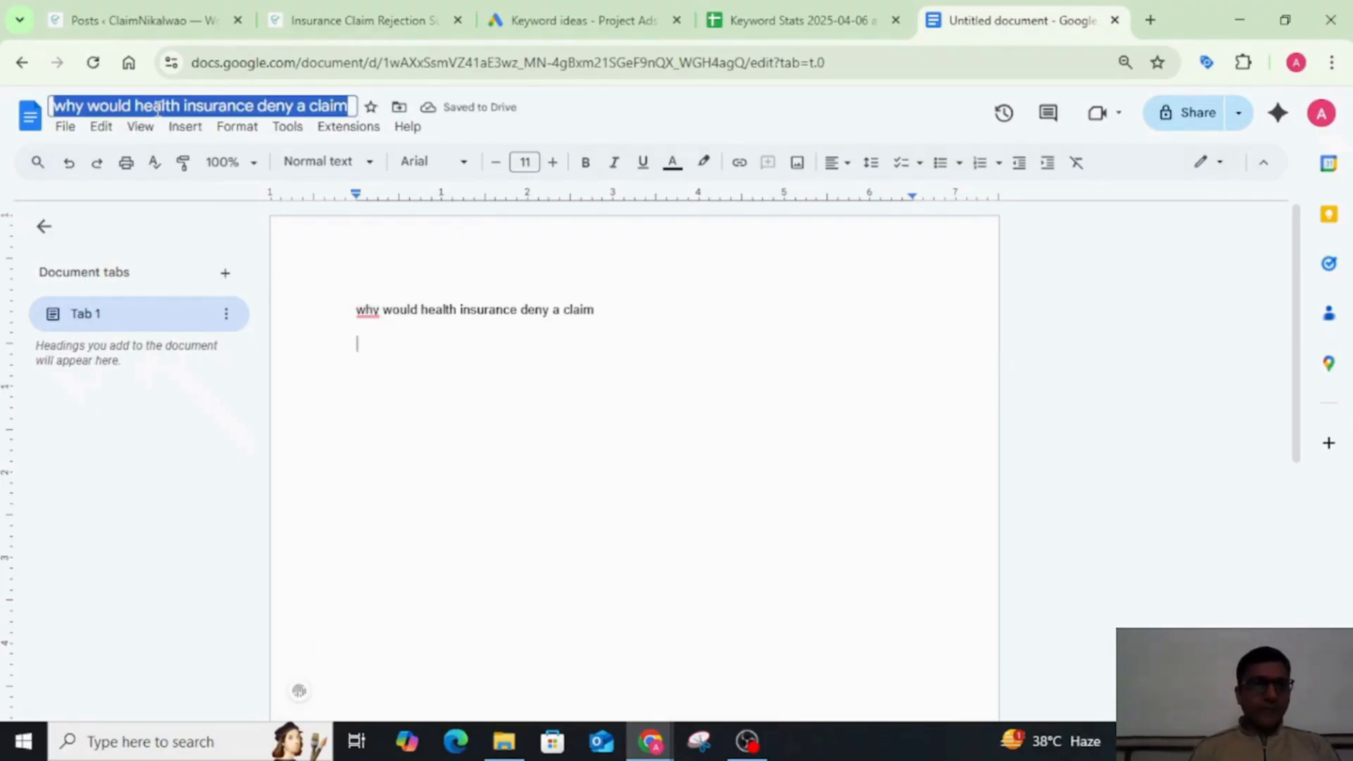
{"action": "key", "text": "Return"}
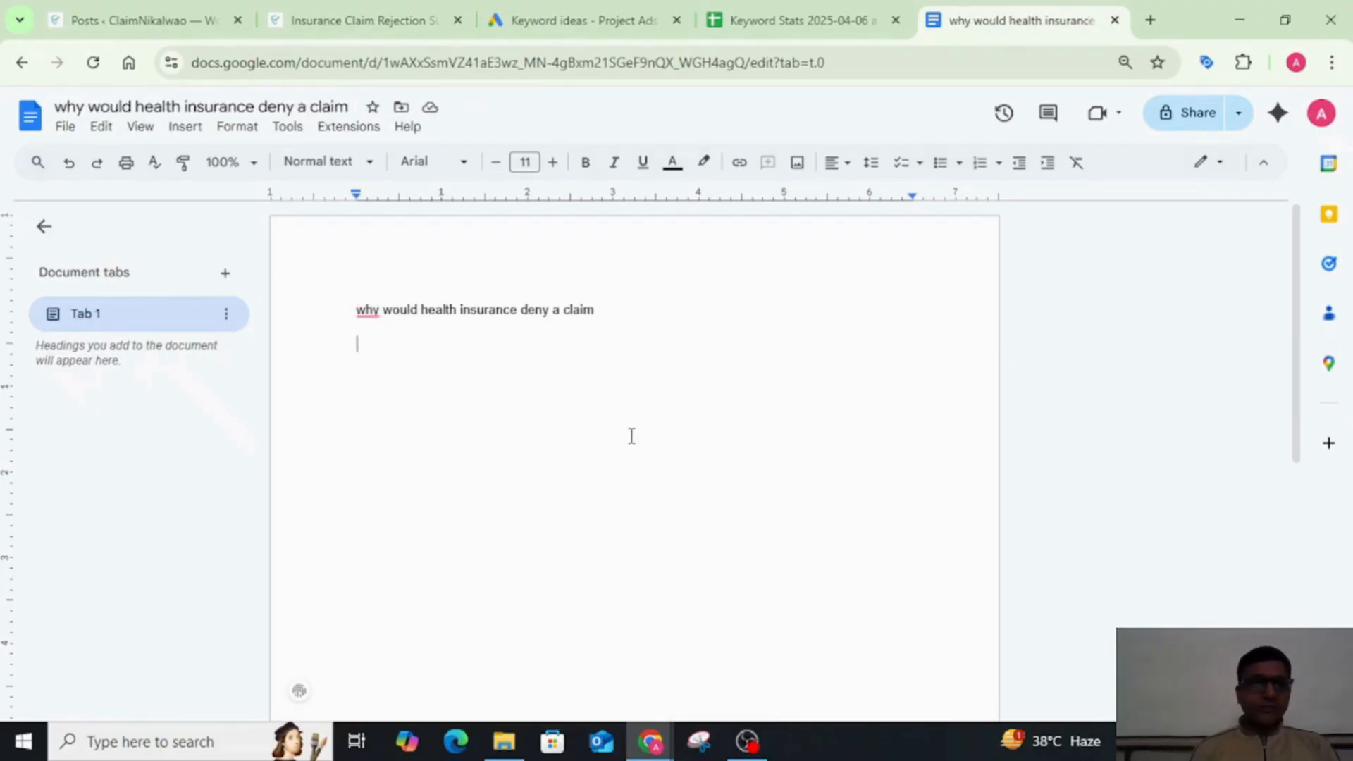
Step: Capitalize the main words of the title line so it reads Why Would Health Insurance Deny a Claim
{"action": "key", "text": "Up"}
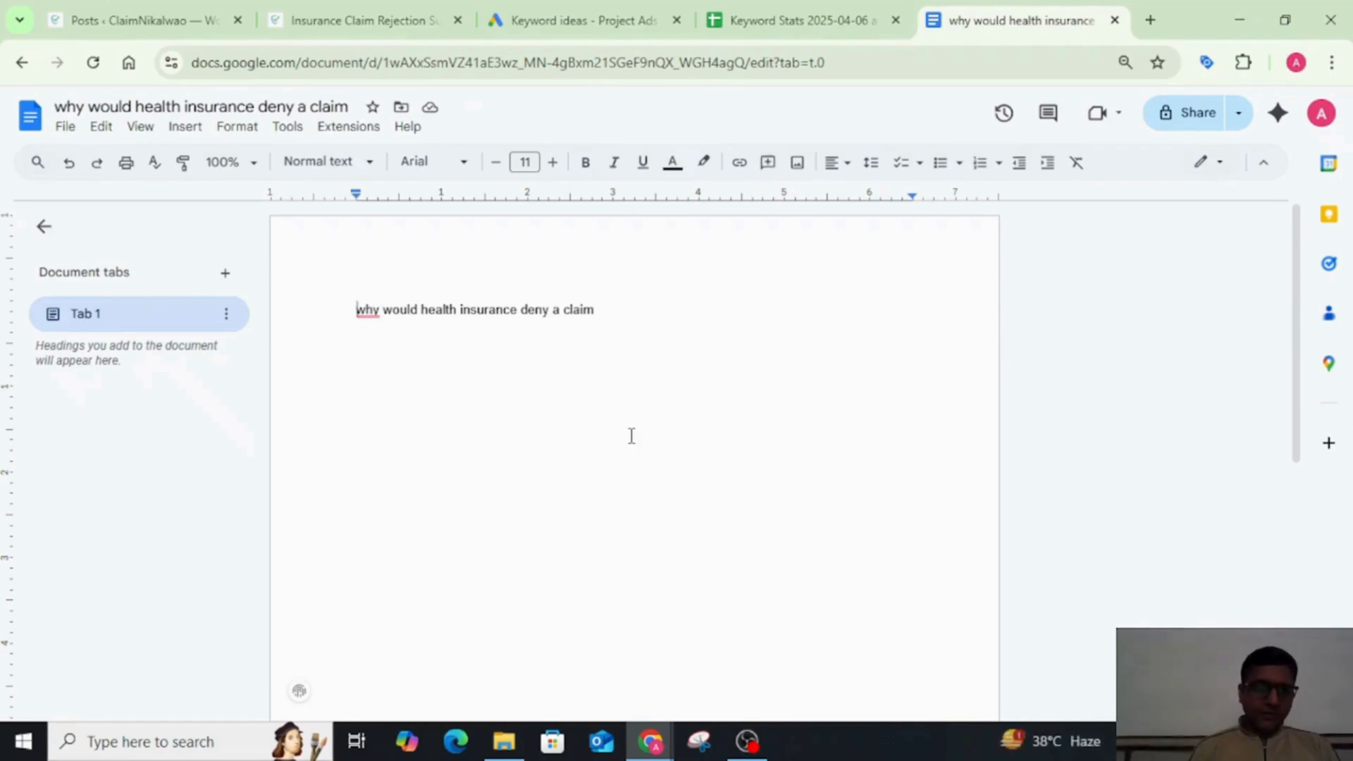
{"action": "key", "text": "Delete"}
{"action": "type", "text": "W"}
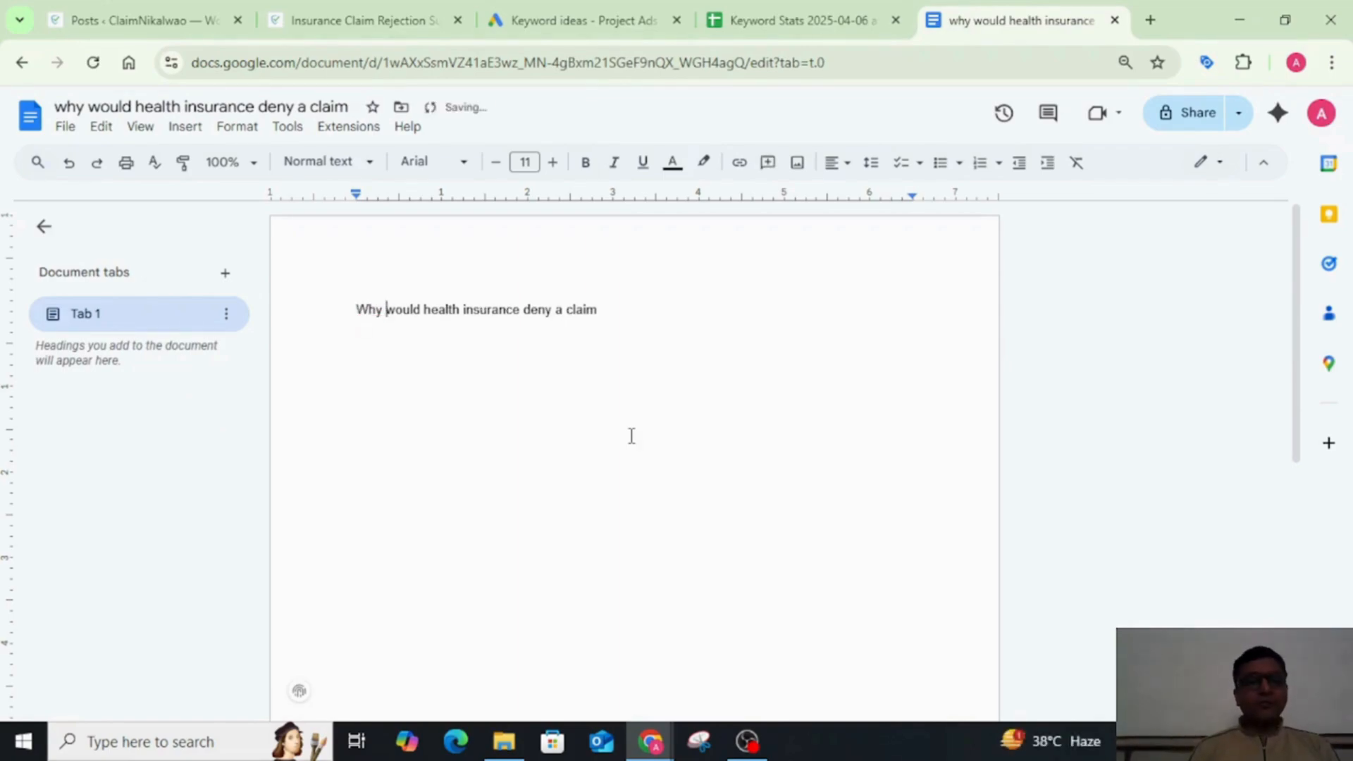
{"action": "key", "text": "BackSpace"}
{"action": "type", "text": "W"}
{"action": "key", "text": "Right"}
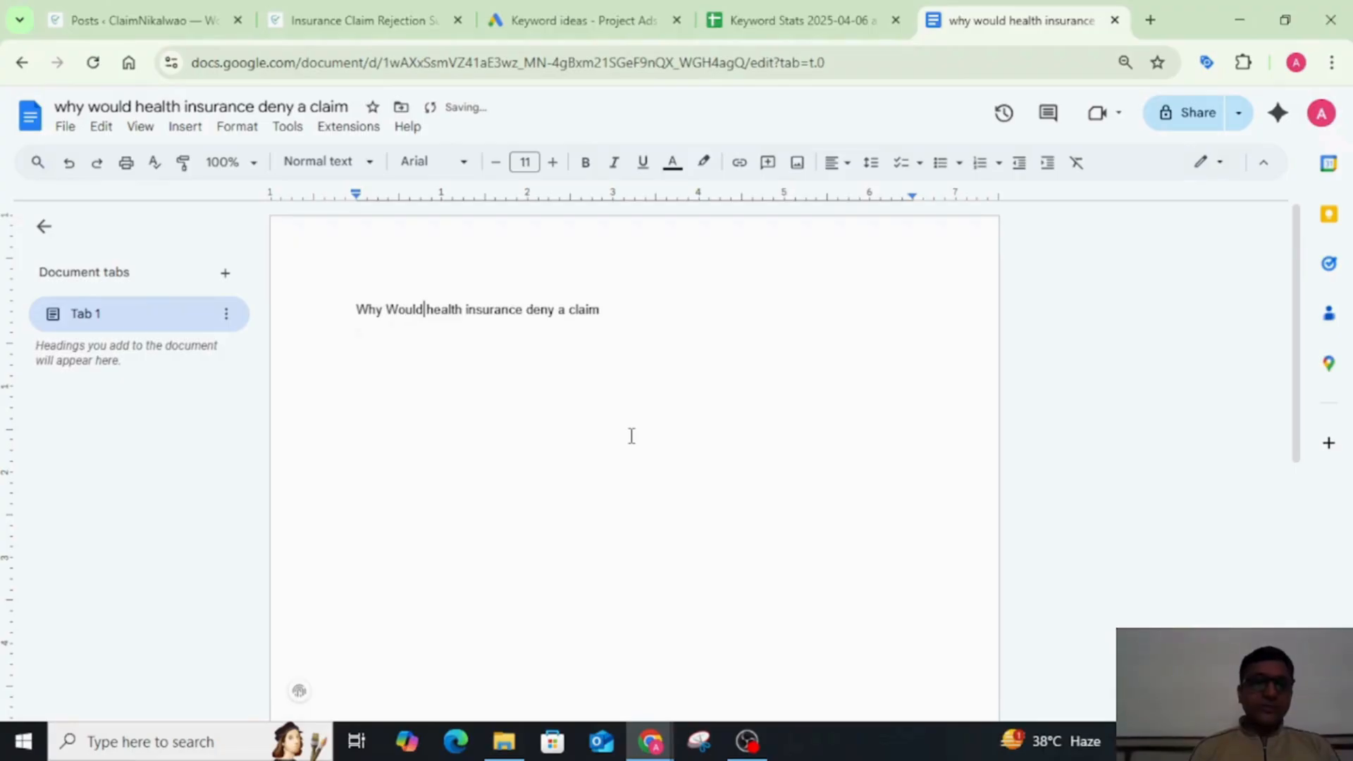
{"action": "key", "text": "BackSpace"}
{"action": "type", "text": "H"}
{"action": "key", "text": "Right"}
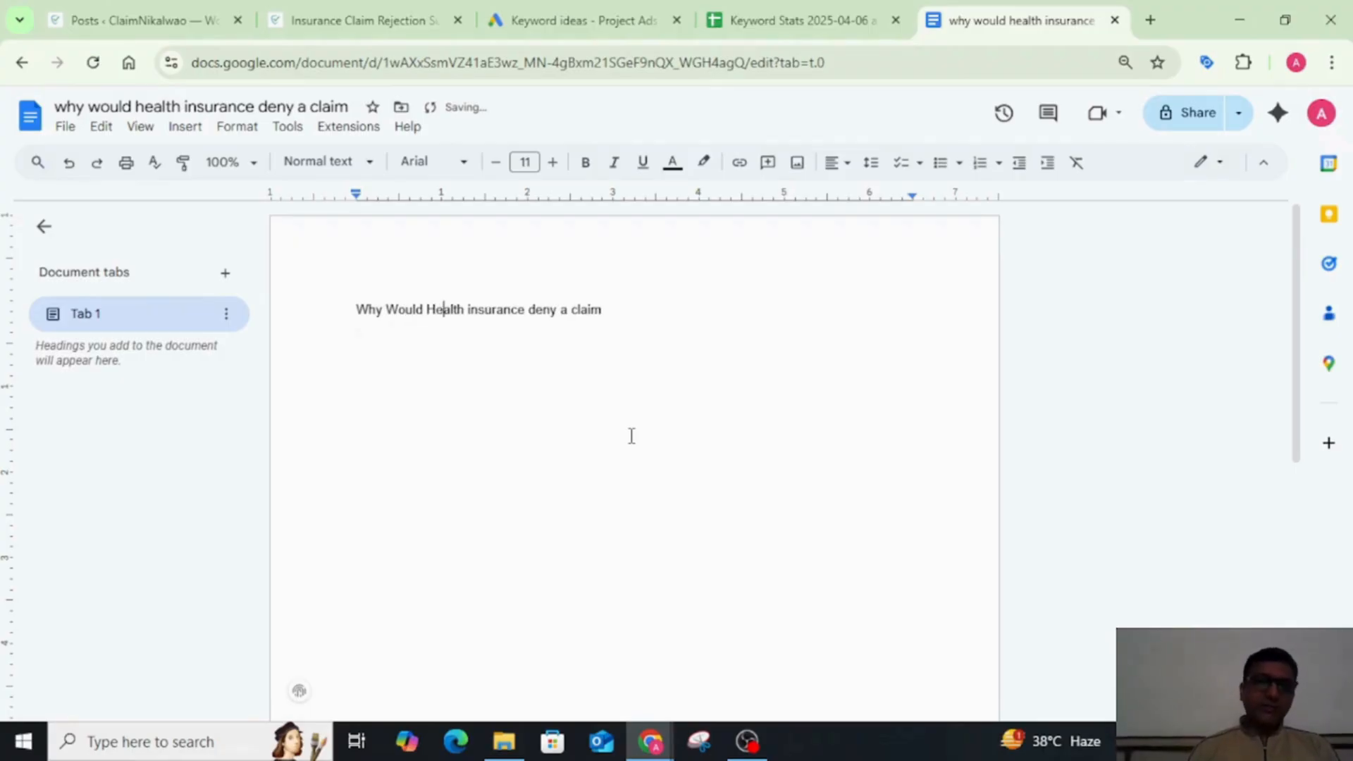
{"action": "key", "text": "BackSpace"}
{"action": "type", "text": "I"}
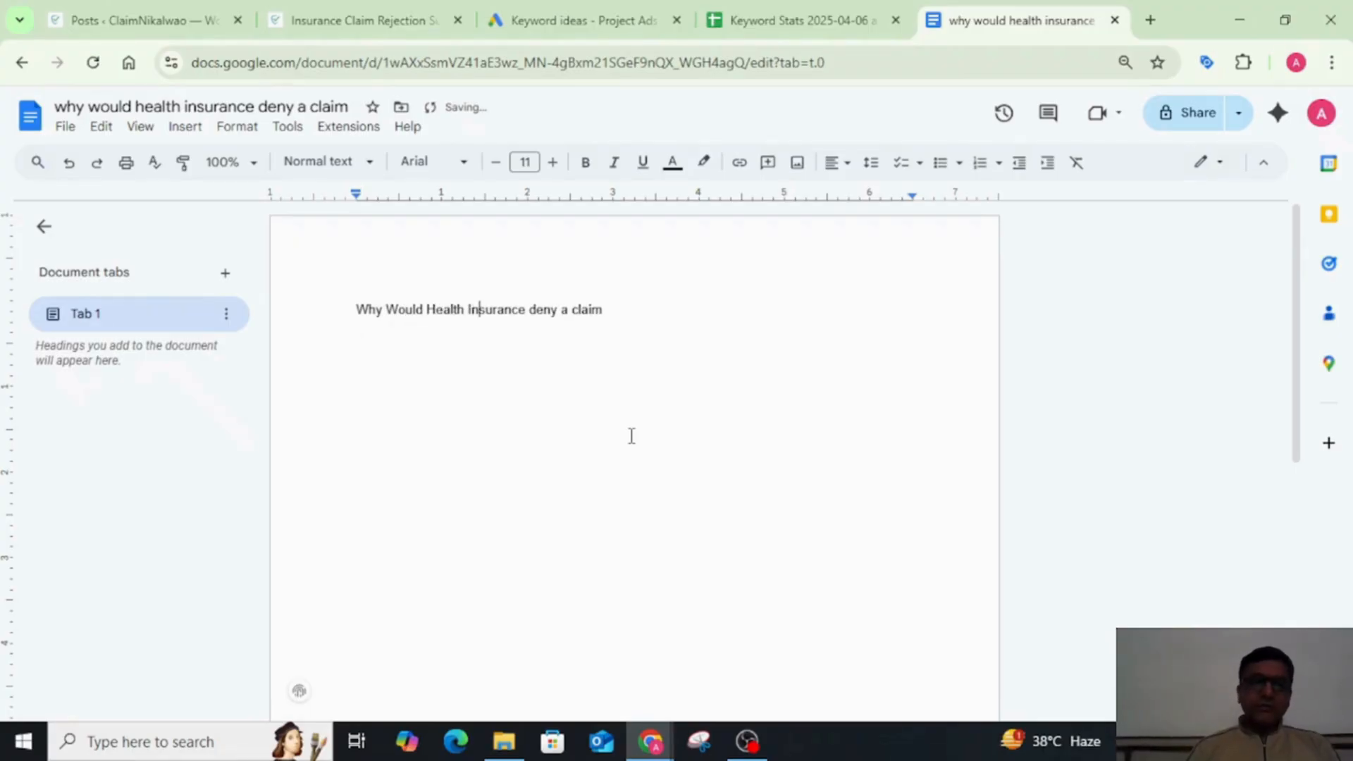
{"action": "key", "text": "BackSpace"}
{"action": "type", "text": "D"}
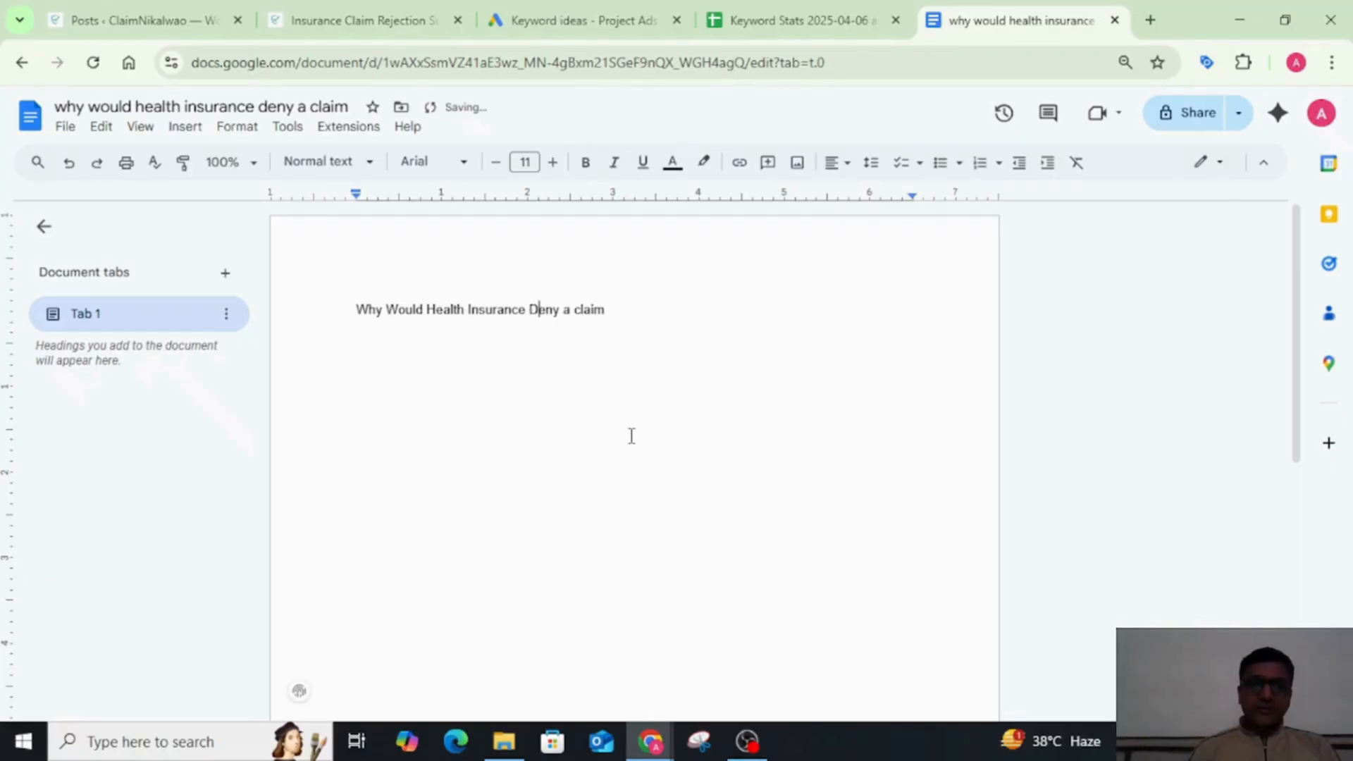
{"action": "key", "text": "BackSpace"}
{"action": "type", "text": "C"}
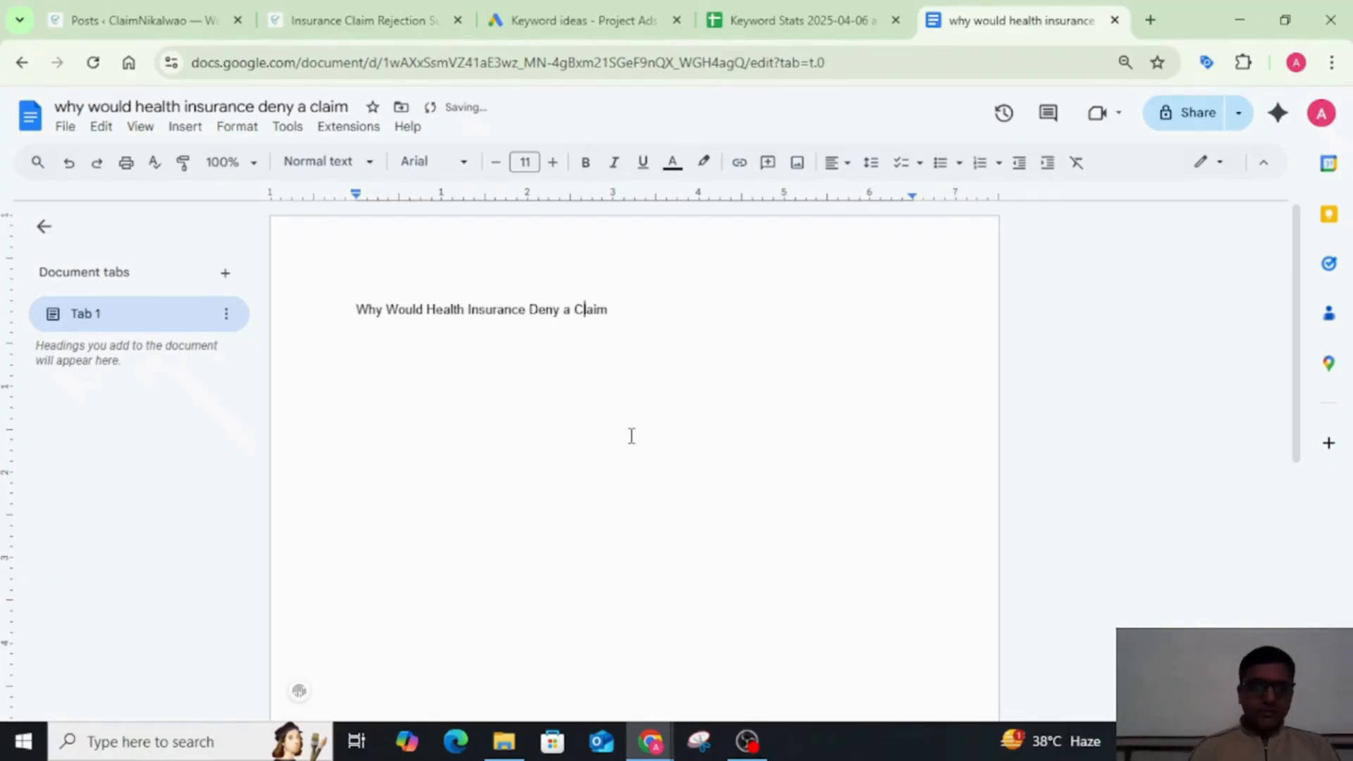
Step: End the title with a question mark directly after Claim and remove the empty line below it
{"action": "key", "text": "Return"}
{"action": "type", "text": "?"}
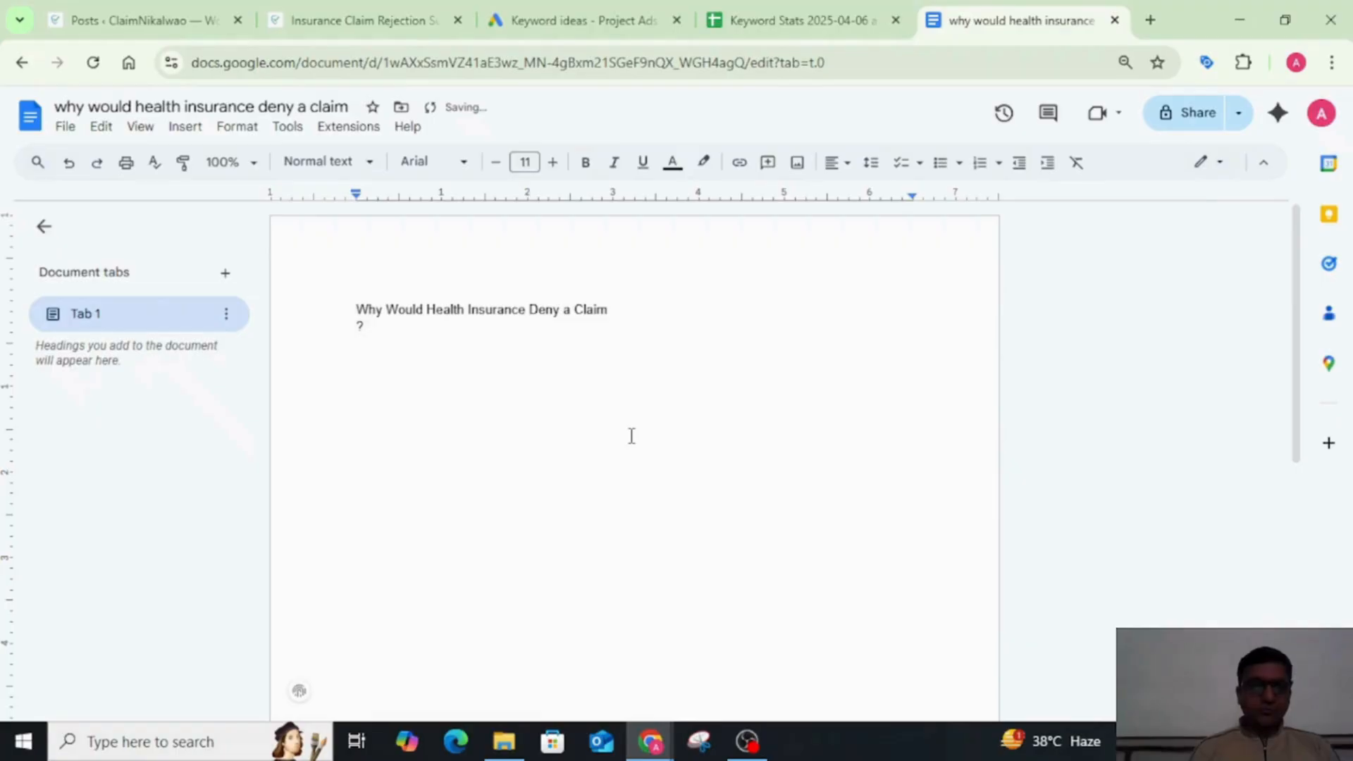
{"action": "key", "text": "BackSpace"}
{"action": "key", "text": "BackSpace"}
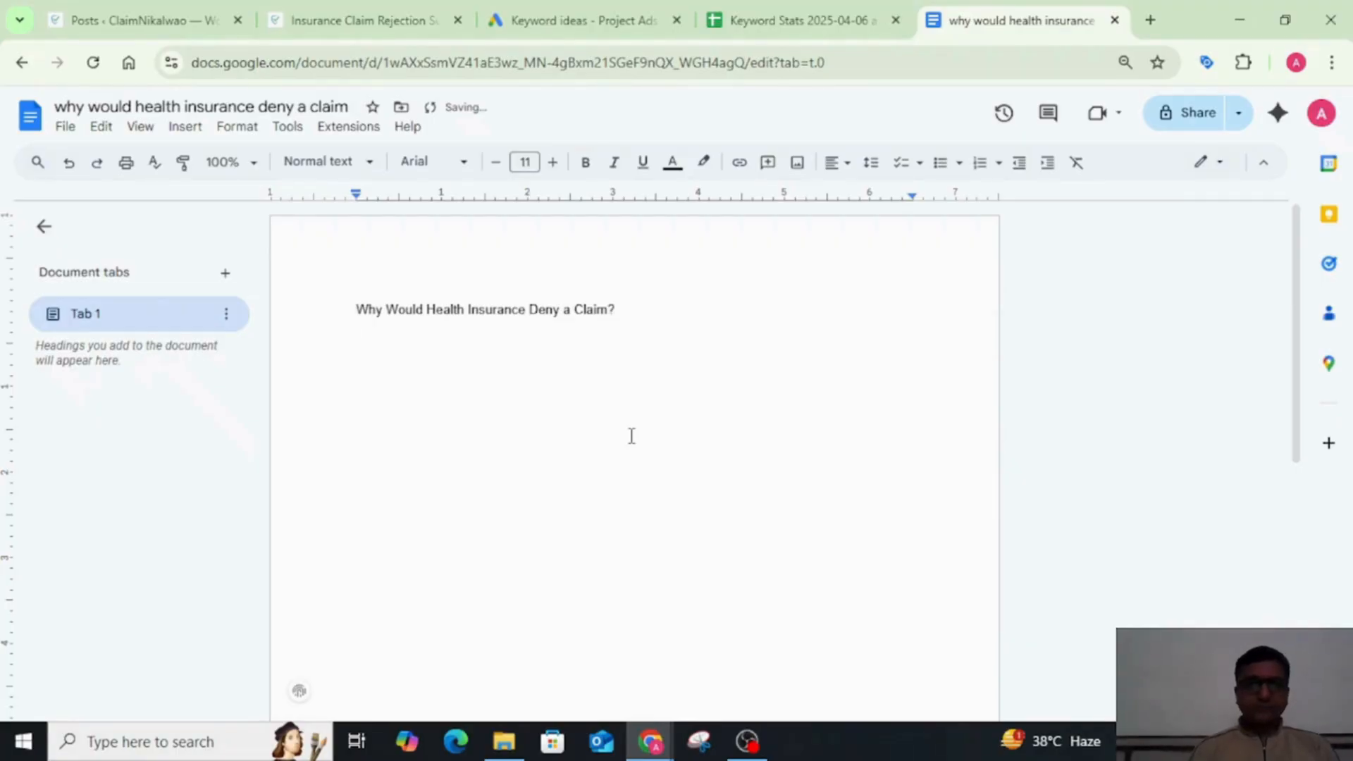
{"action": "key", "text": "ctrl+a"}
{"action": "left_click", "coordinate": [631, 436]}
{"action": "key", "text": "BackSpace"}
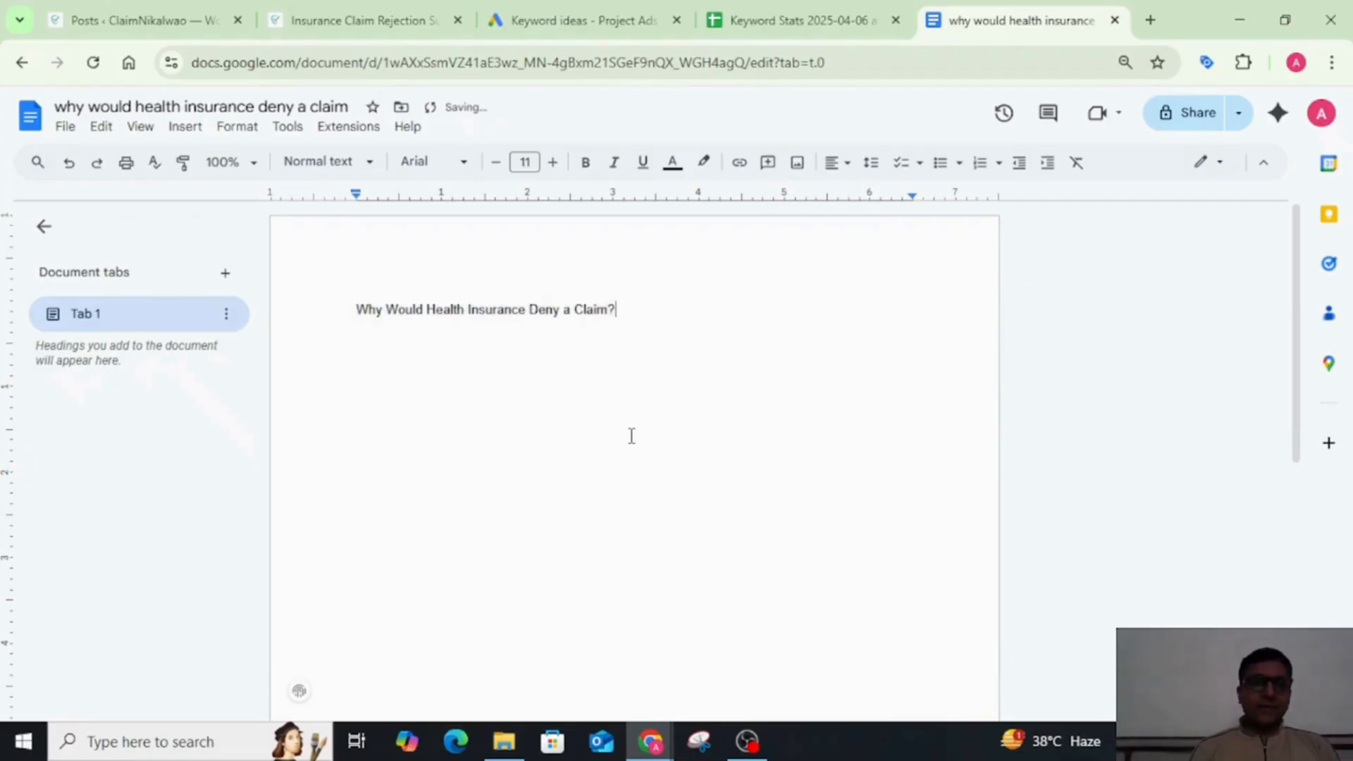
Step: Search for word counter in a new incognito tab, open wordcounter.net, and check the copied title's length there
{"action": "key", "text": "ctrl+a"}
{"action": "key", "text": "ctrl+c"}
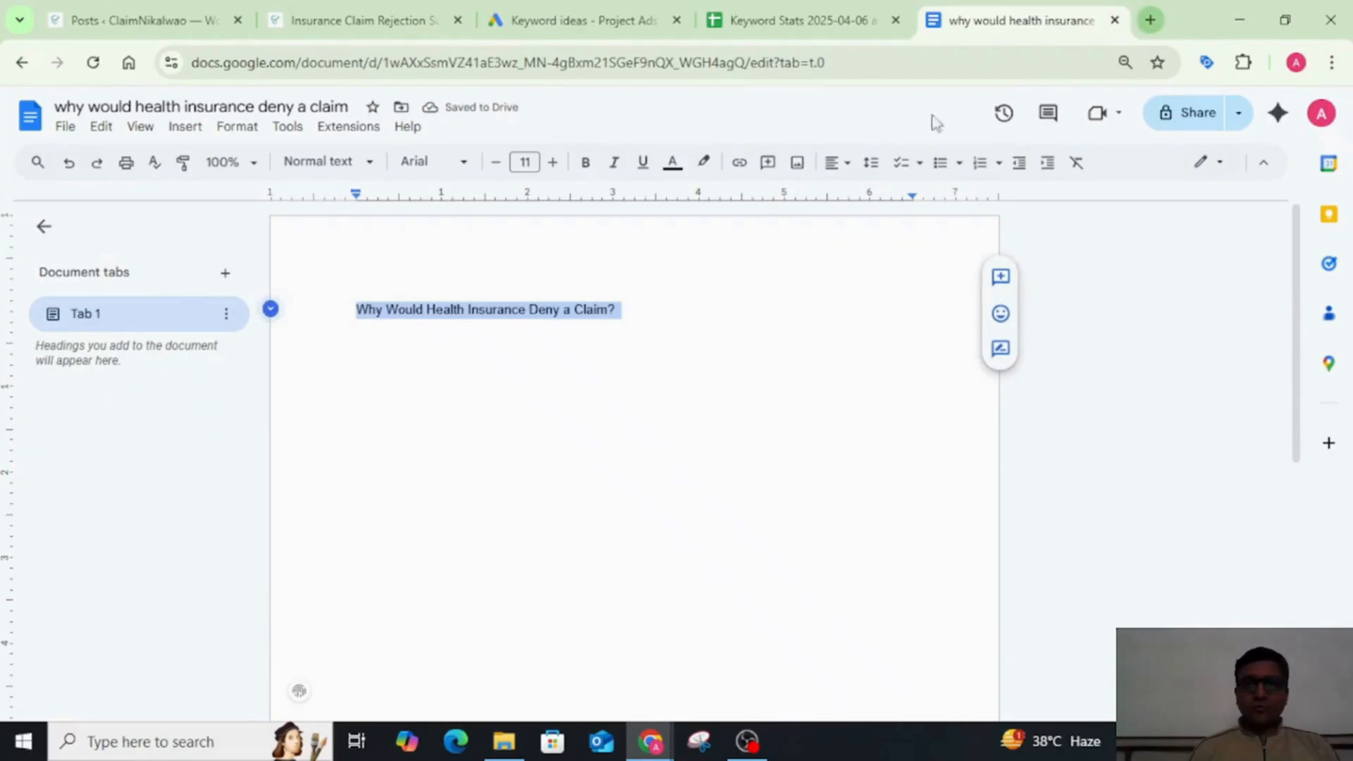
{"action": "key", "text": "alt+Tab"}
{"action": "left_click", "coordinate": [291, 19]}
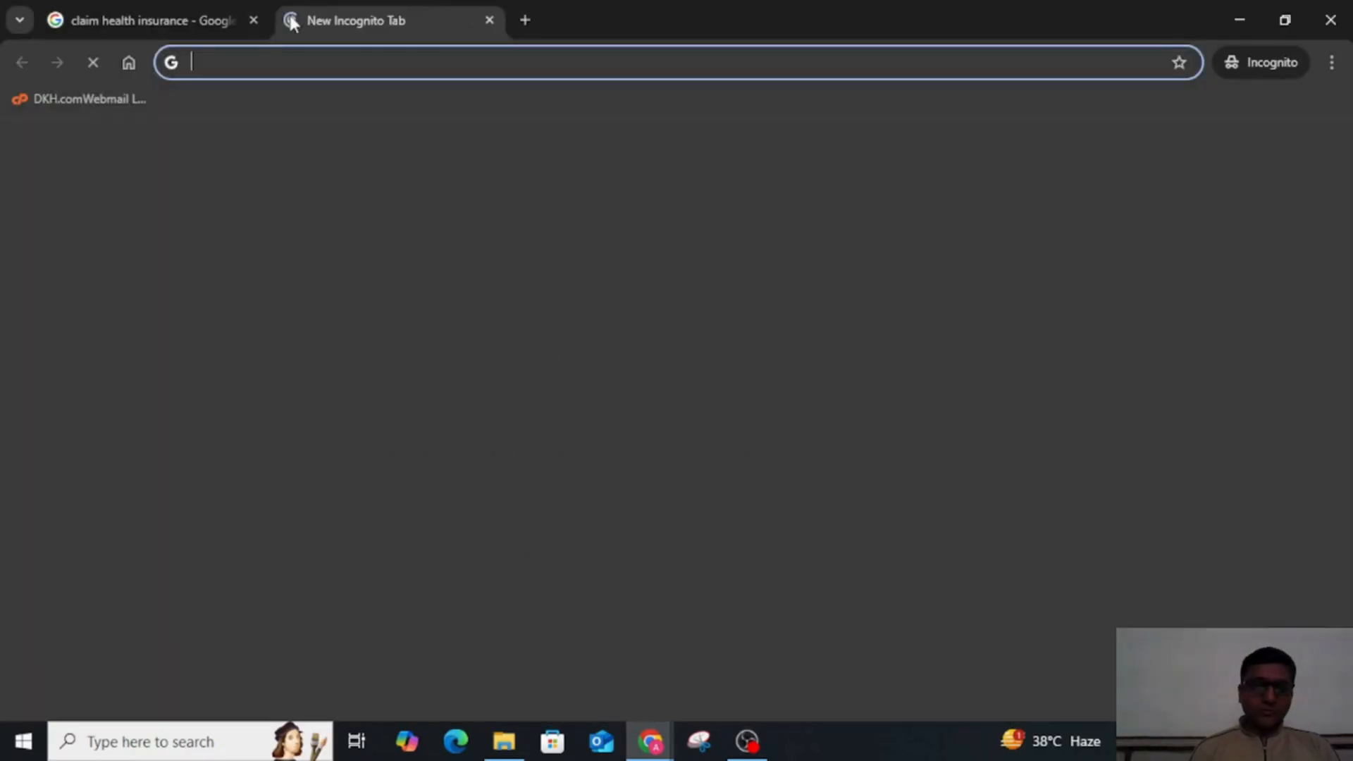
{"action": "type", "text": "word"}
{"action": "key", "text": "Down"}
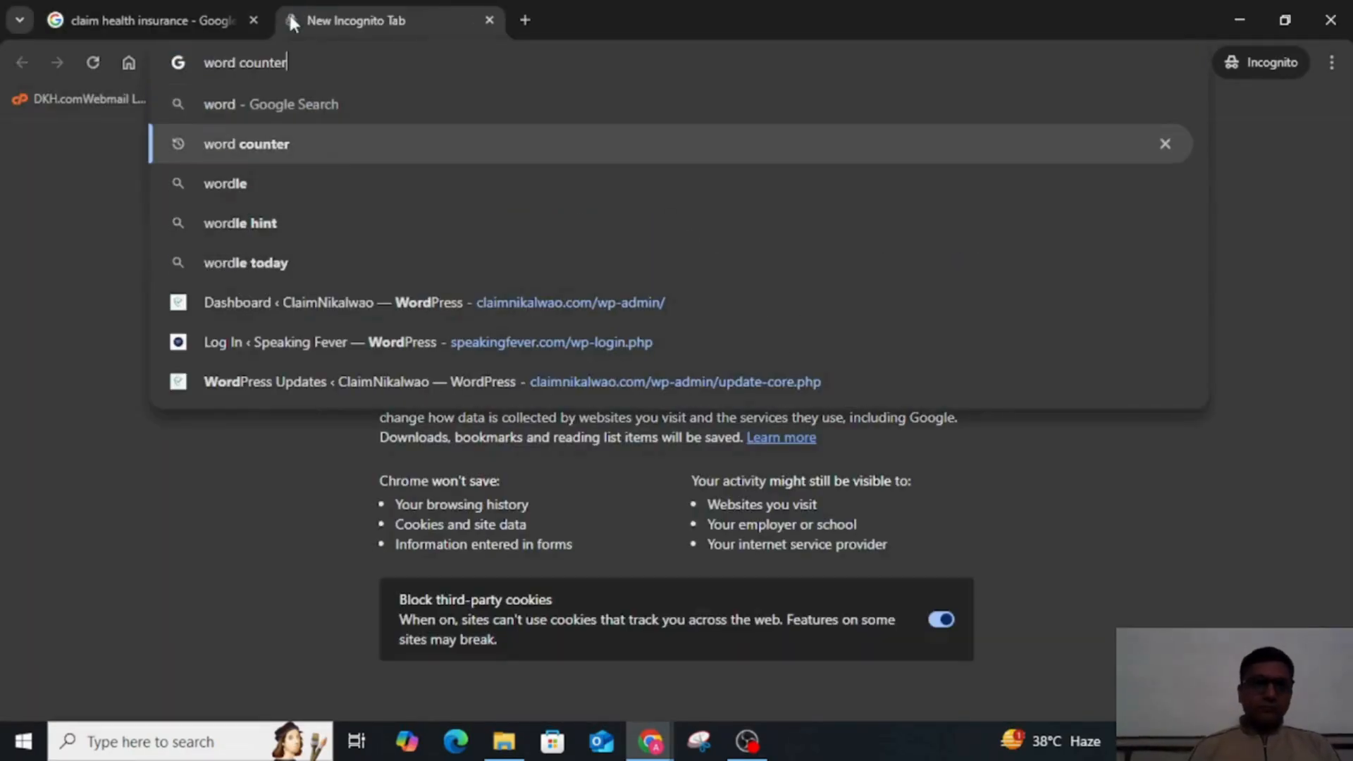
{"action": "key", "text": "Return"}
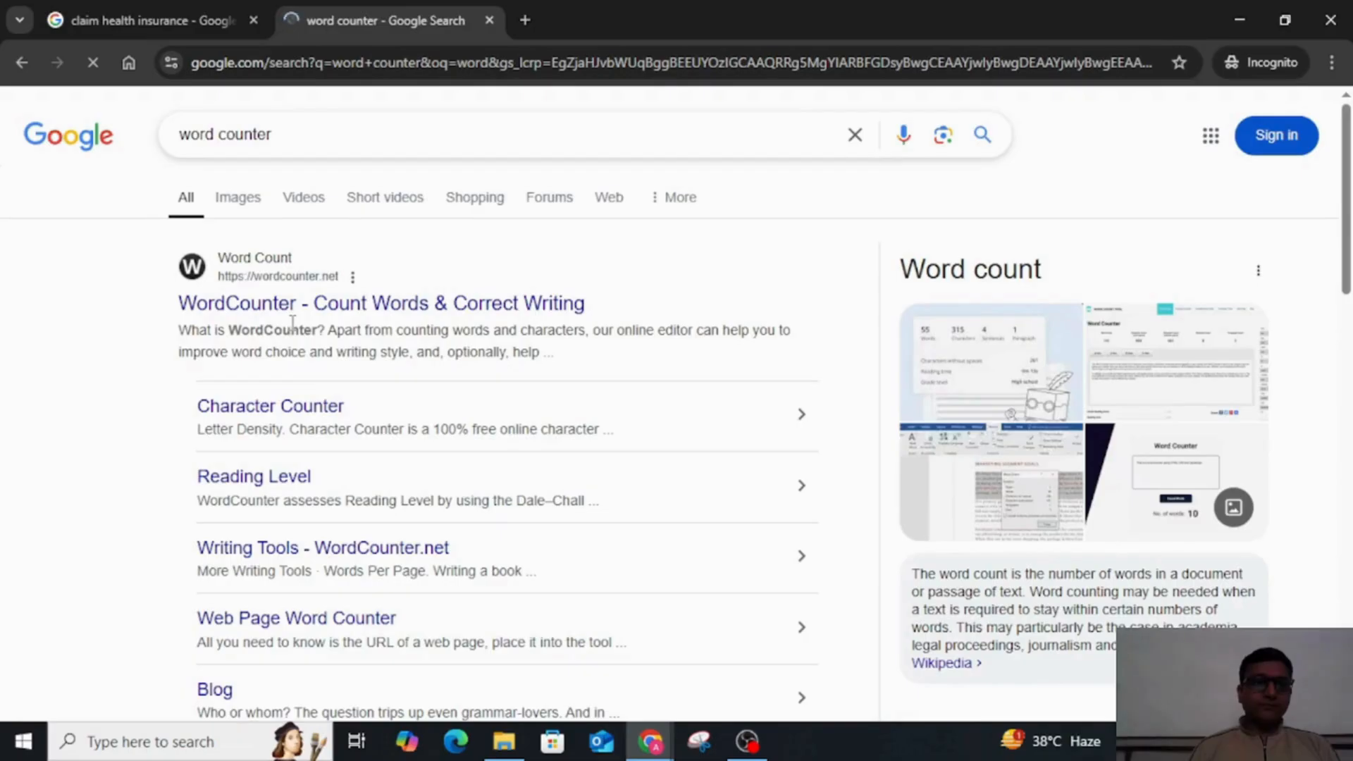
{"action": "left_click", "coordinate": [339, 301]}
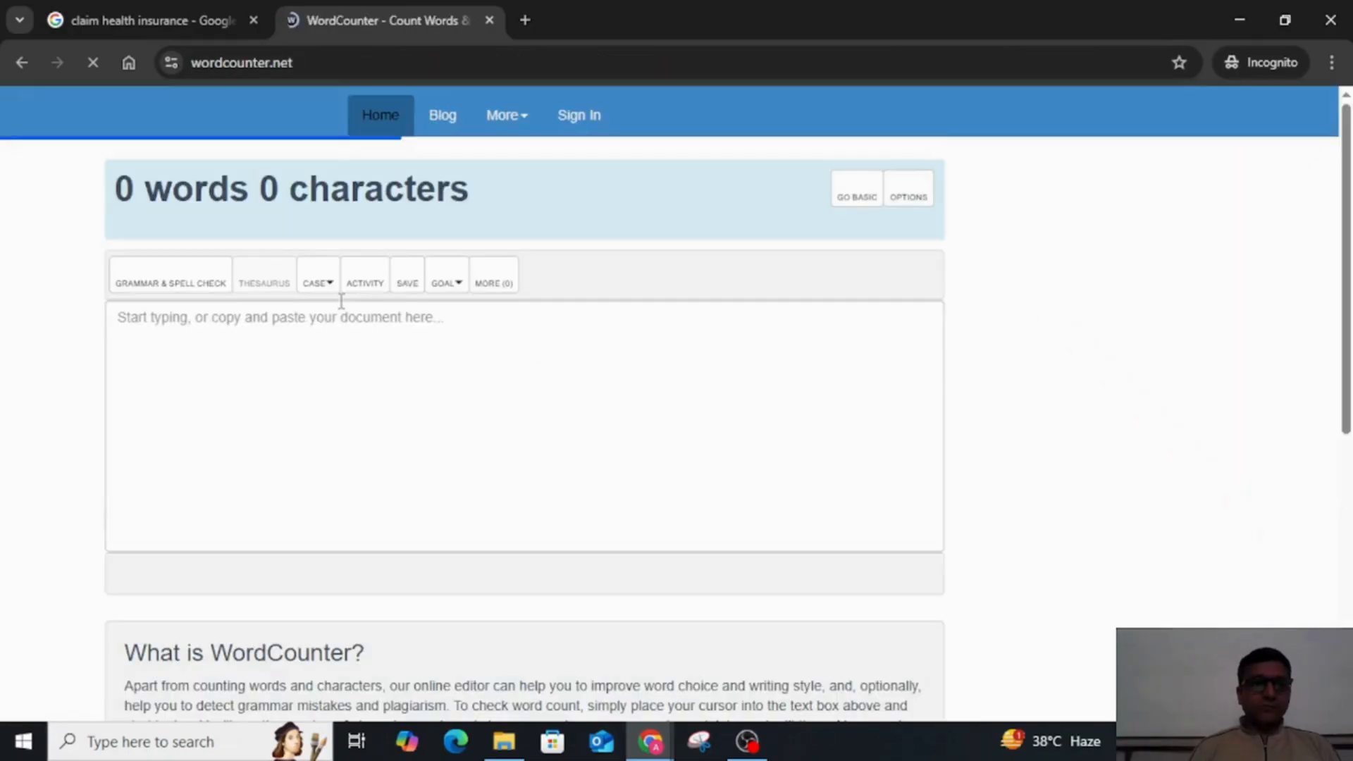
{"action": "left_click", "coordinate": [299, 363]}
{"action": "key", "text": "ctrl+v"}
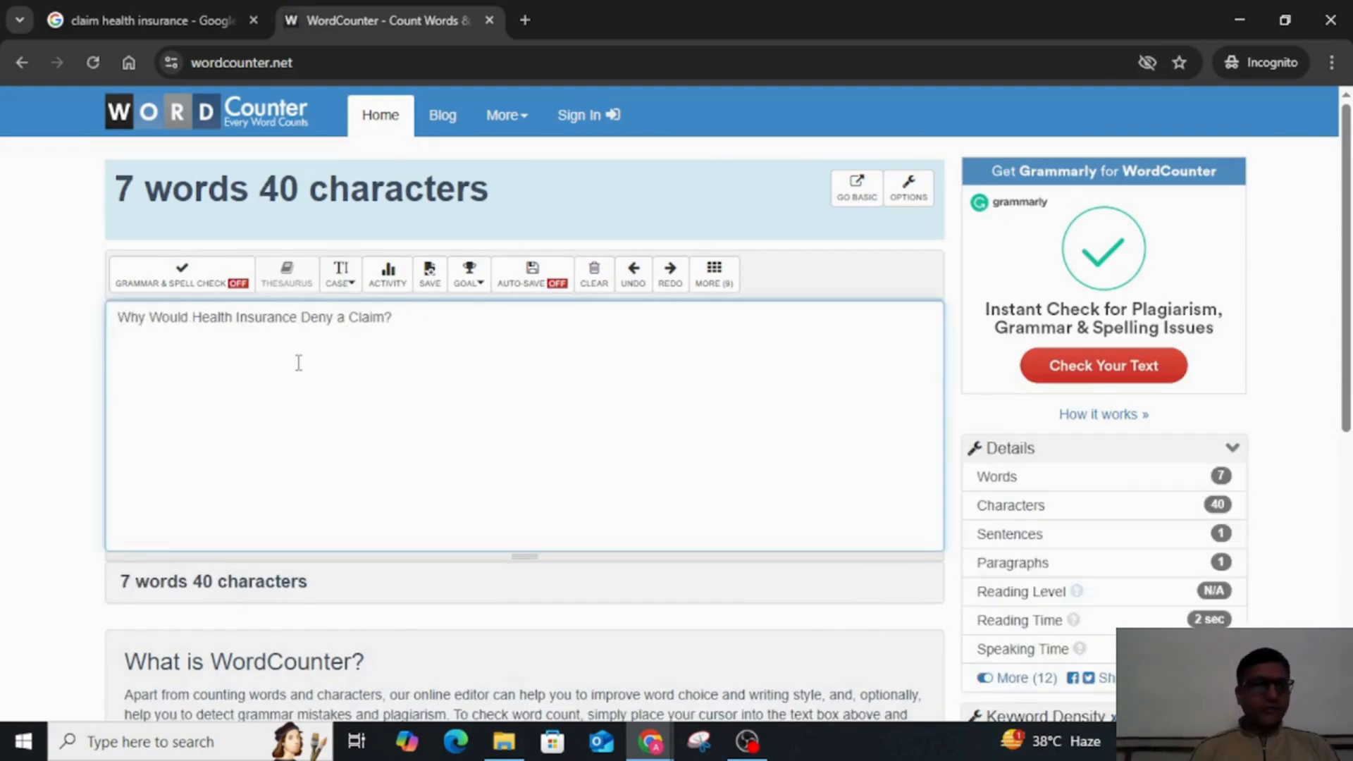
{"action": "key", "text": "ctrl+a"}
Step: Return to the document, enable Display word count while typing, and view the detailed counts for the selected title
{"action": "key", "text": "alt+Tab"}
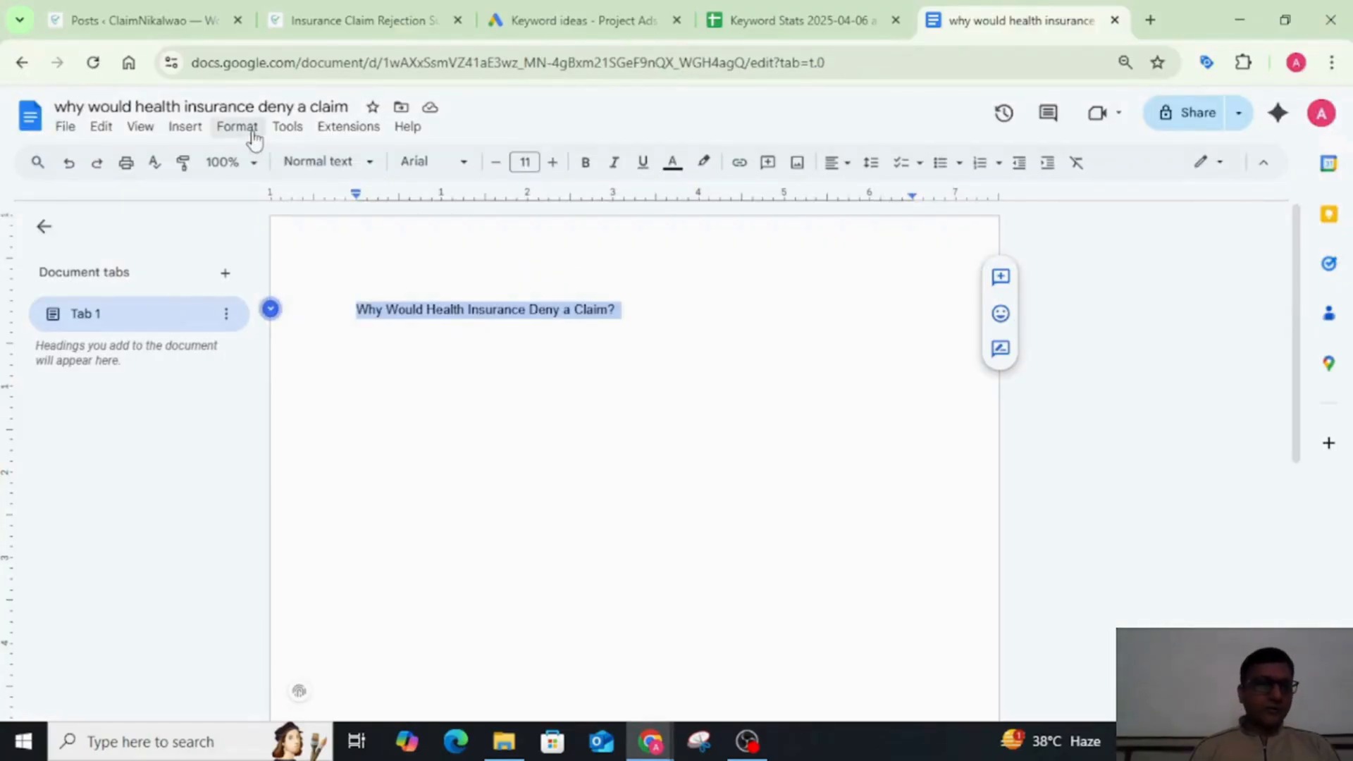
{"action": "left_click", "coordinate": [288, 128]}
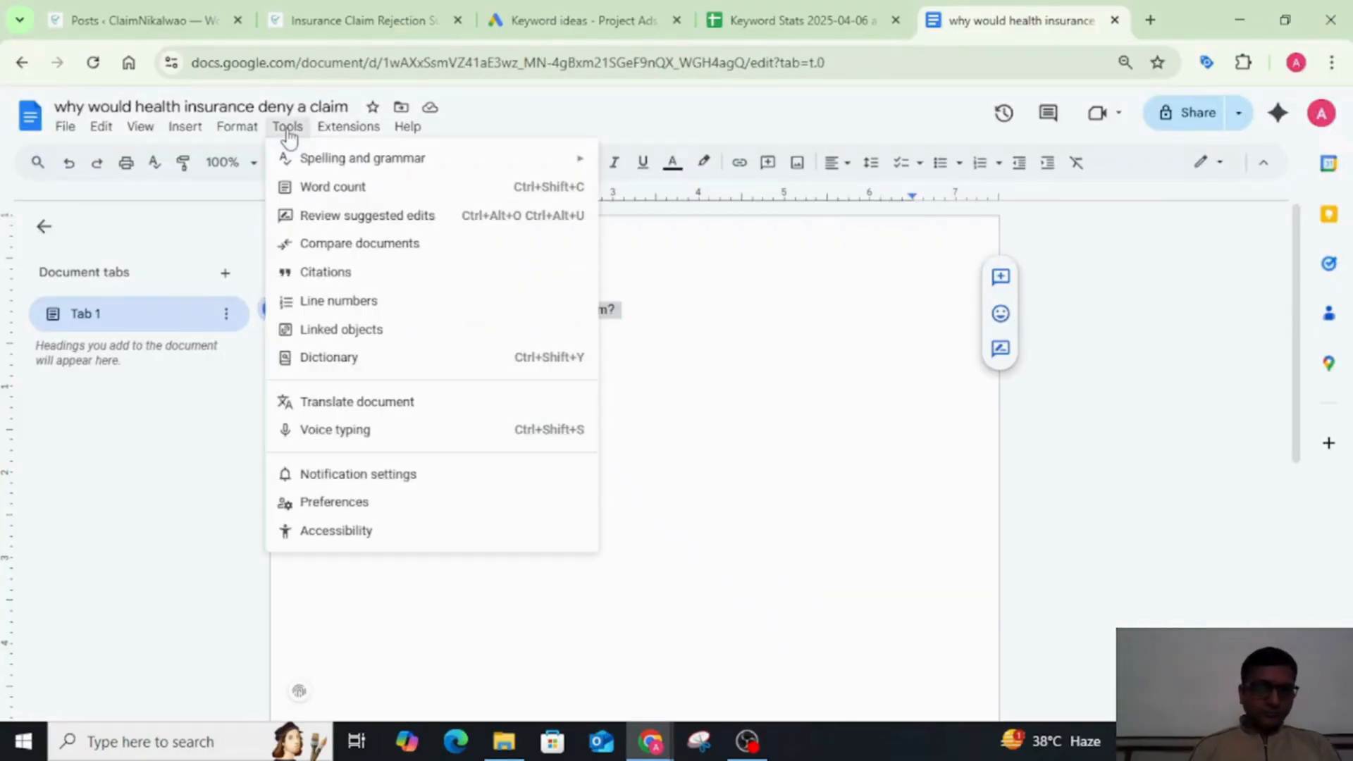
{"action": "left_click", "coordinate": [420, 186]}
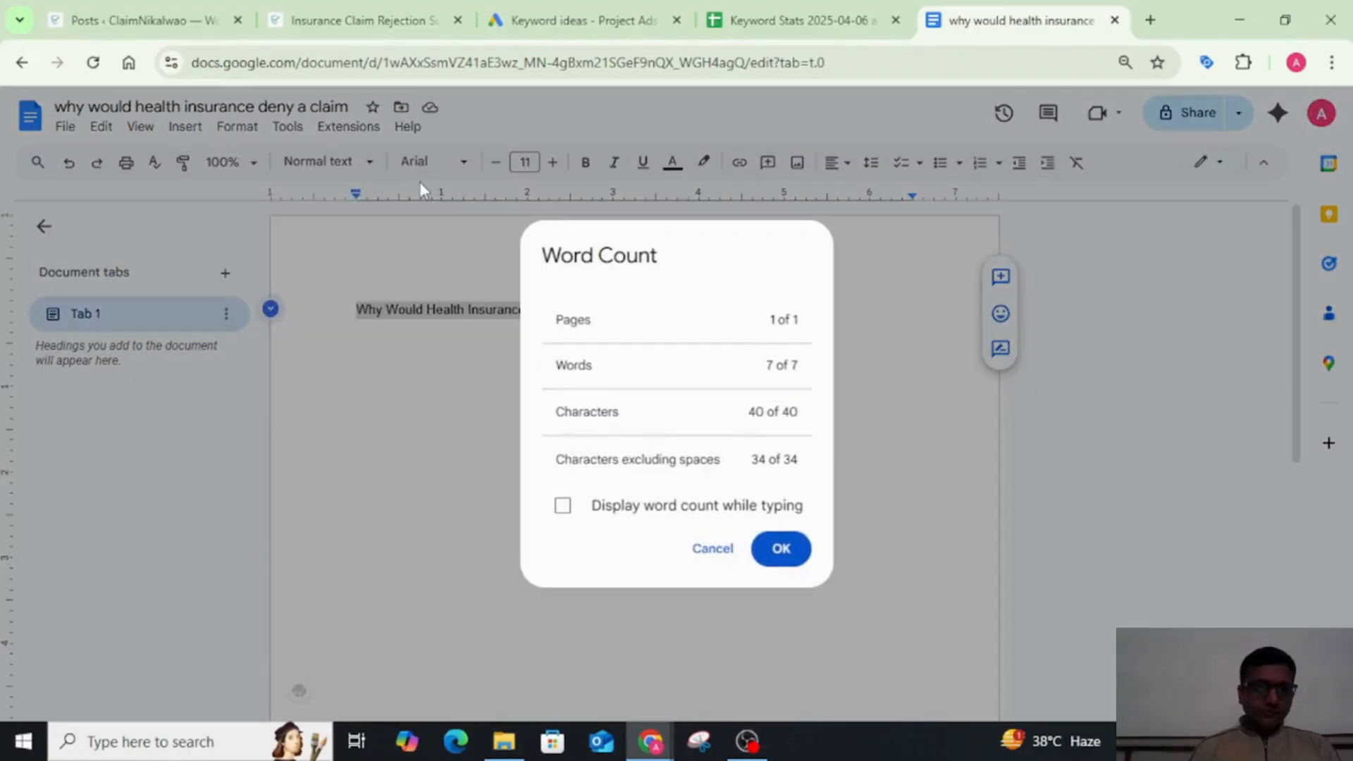
{"action": "left_click", "coordinate": [563, 505]}
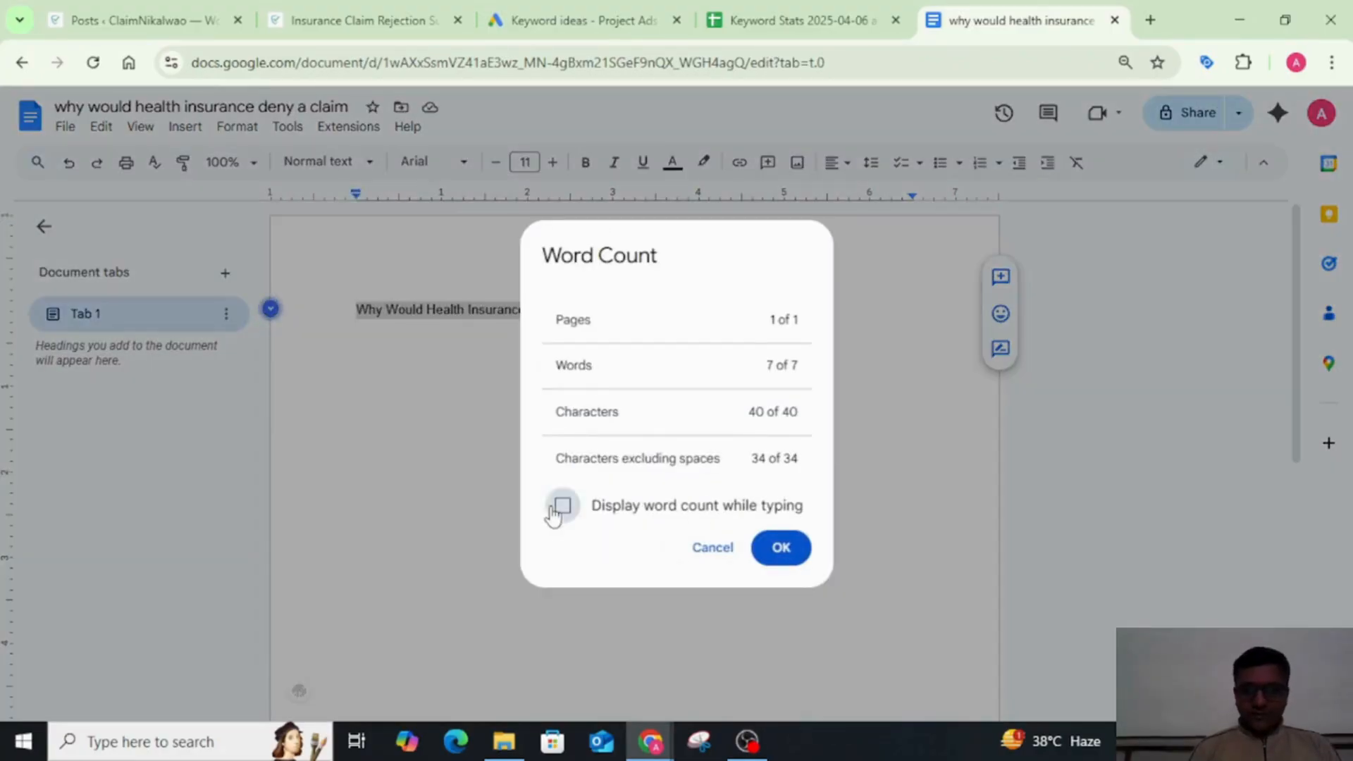
{"action": "left_click", "coordinate": [788, 567]}
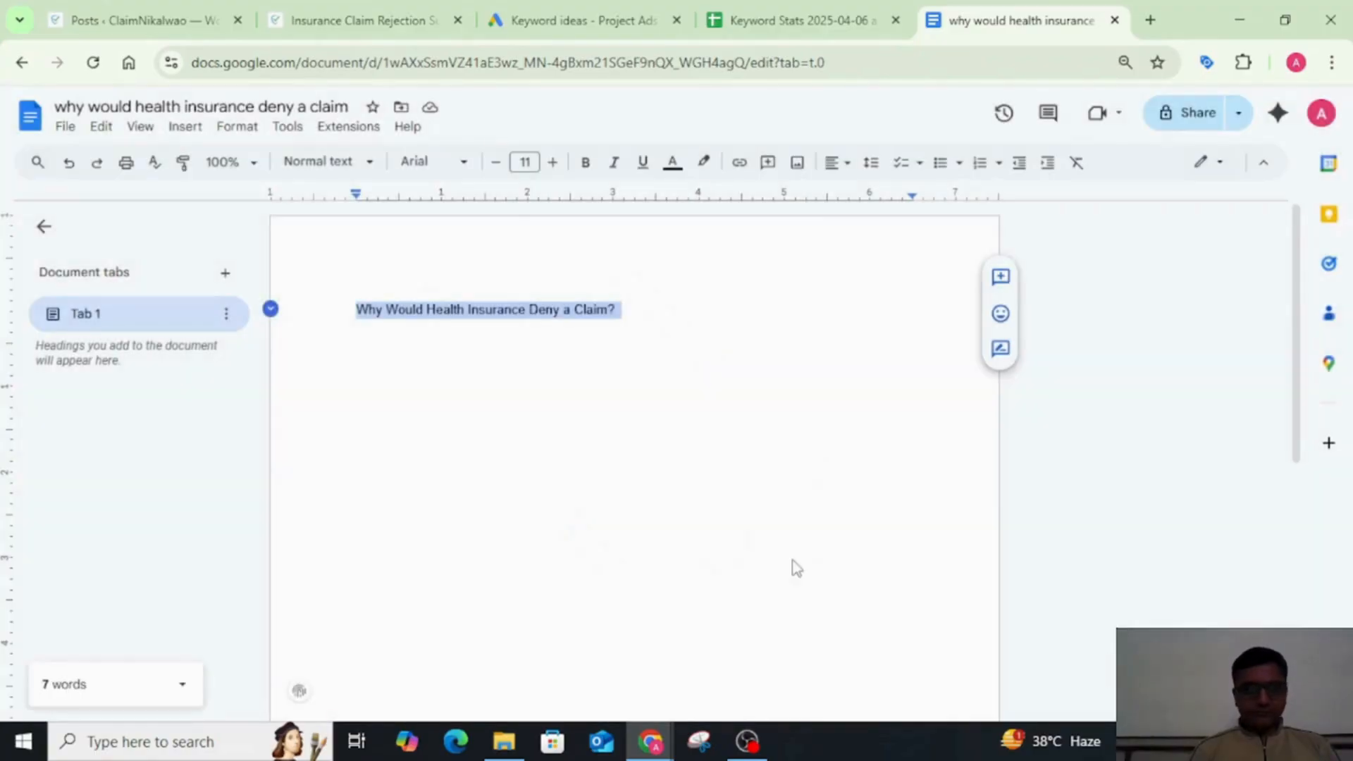
{"action": "left_click", "coordinate": [170, 692]}
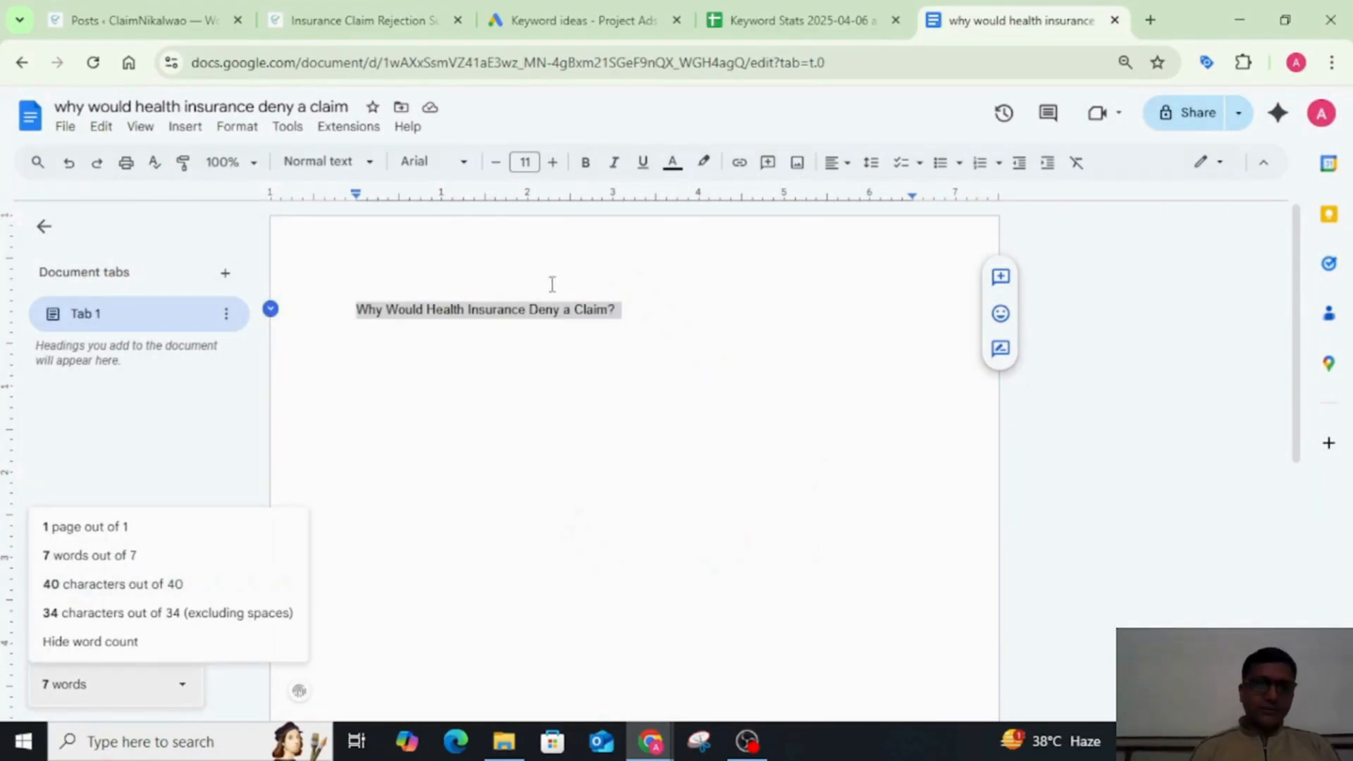
{"action": "left_click", "coordinate": [507, 317]}
{"action": "double_click", "coordinate": [501, 310]}
{"action": "left_click", "coordinate": [777, 322]}
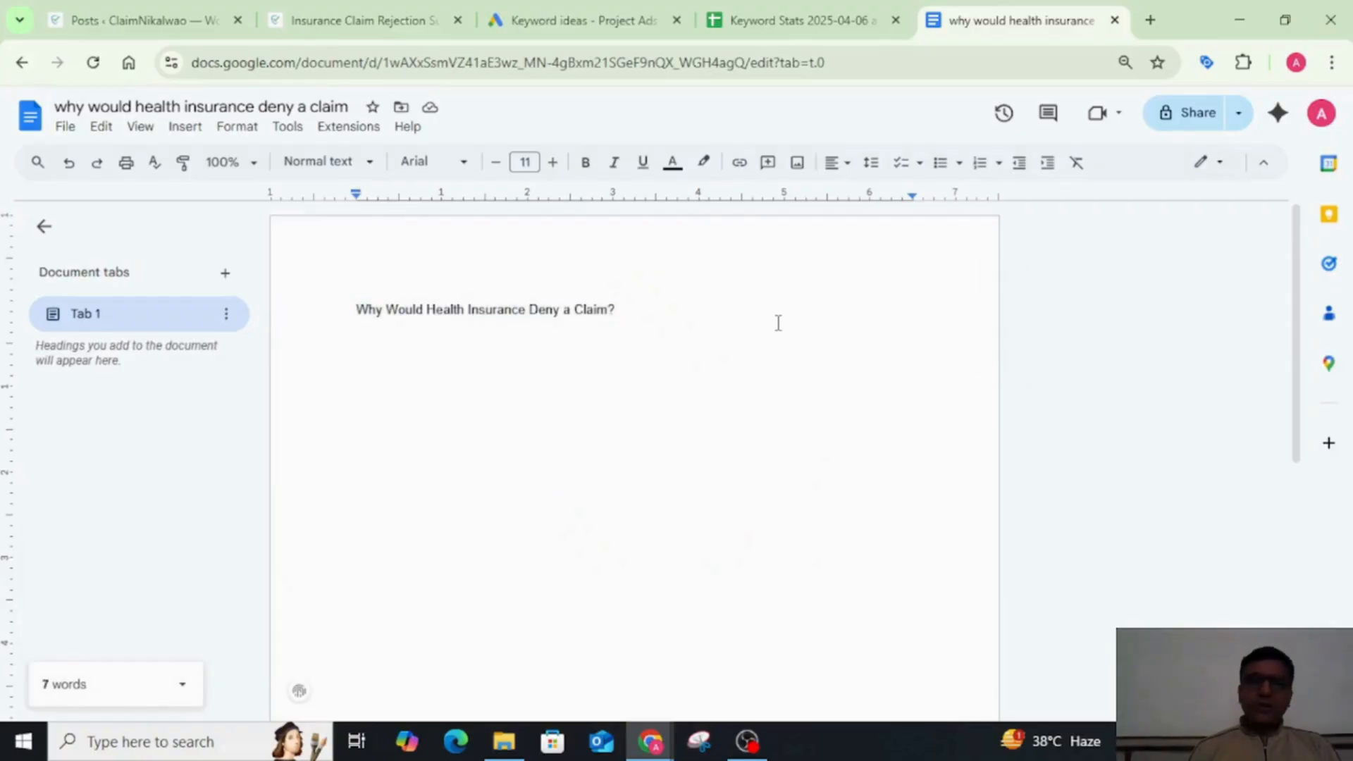
Step: Add a new line below the title containing the placeholder ///Intro
{"action": "key", "text": "Return"}
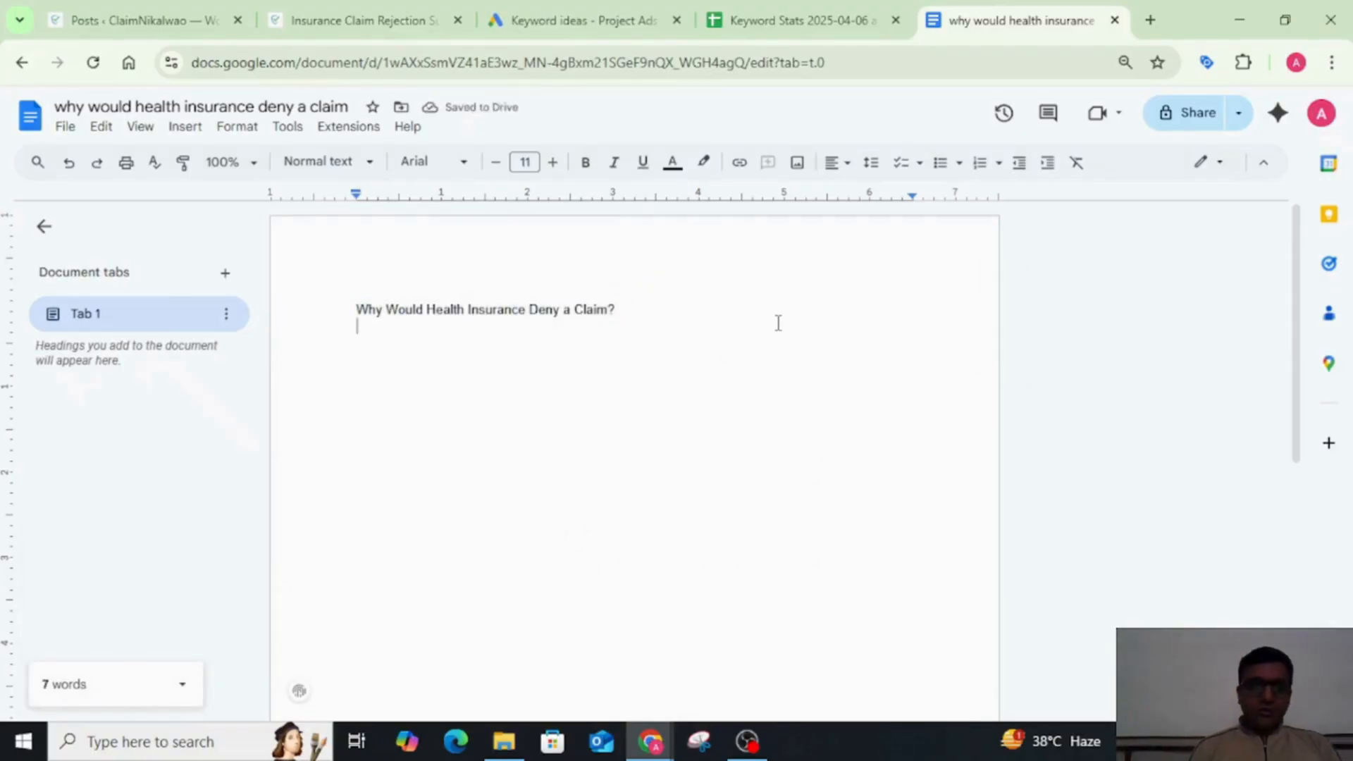
{"action": "type", "text": "///Intro"}
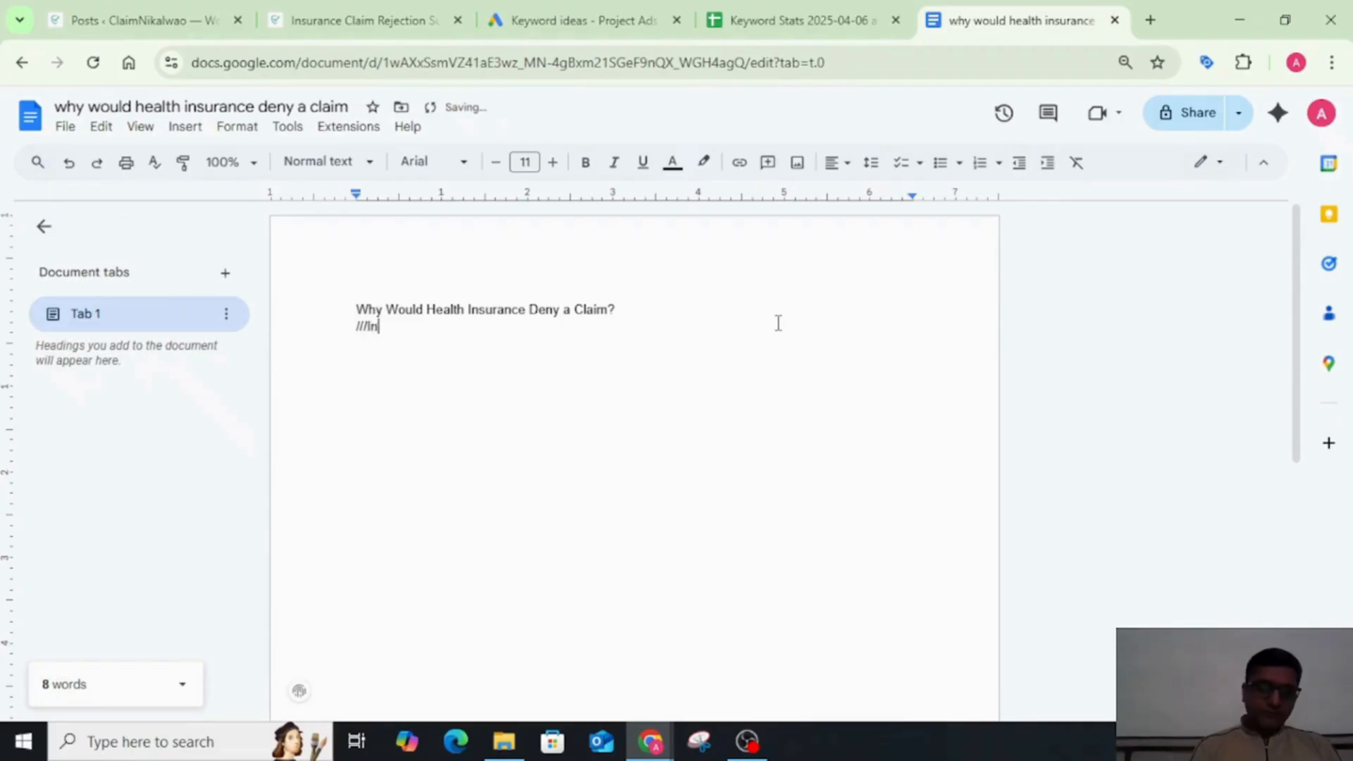
Step: Apply the Title style to the line Why Would Health Insurance Deny a Claim?
{"action": "triple_click", "coordinate": [530, 310]}
{"action": "left_click", "coordinate": [321, 162]}
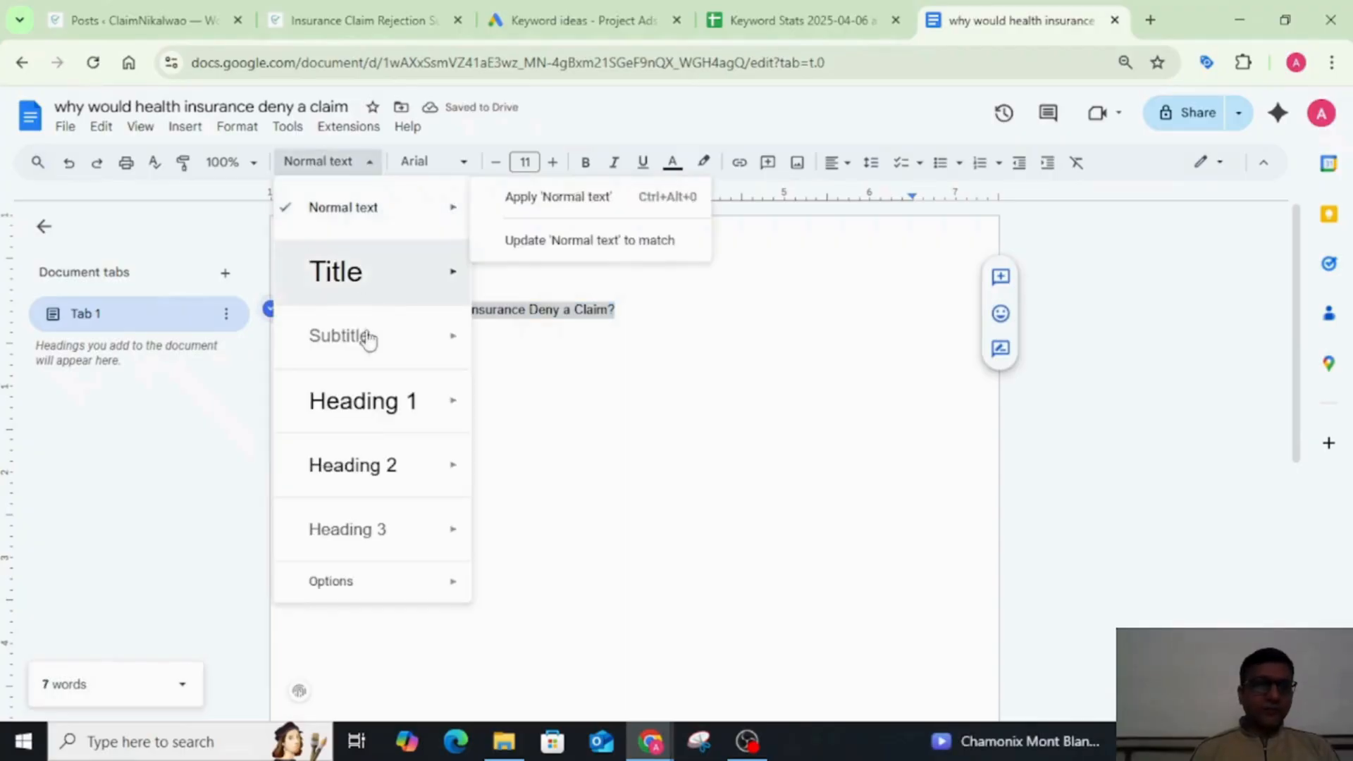
{"action": "mouse_move", "coordinate": [392, 304]}
{"action": "left_click", "coordinate": [537, 262]}
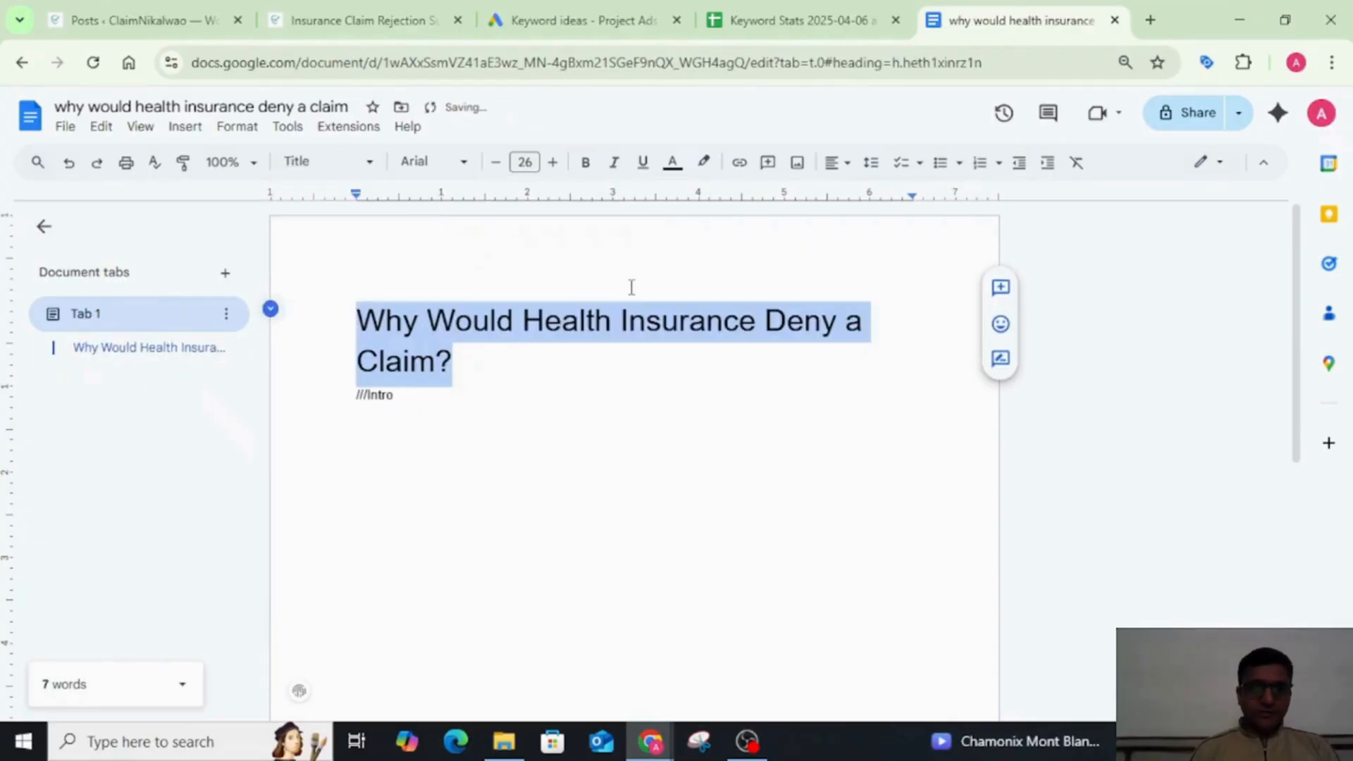
Step: Complete the placeholder line below the title as ///Intro blog// and start a new line under it
{"action": "left_click", "coordinate": [565, 393]}
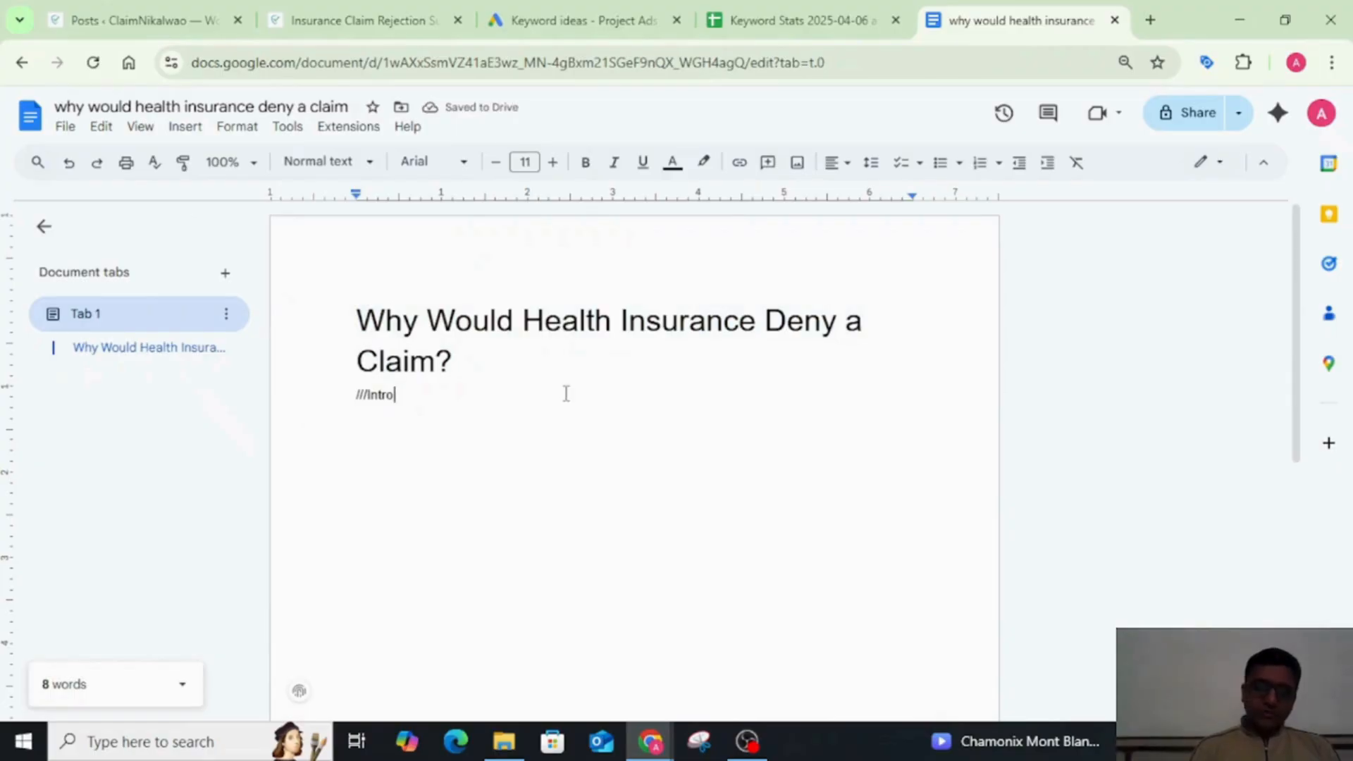
{"action": "type", "text": "b"}
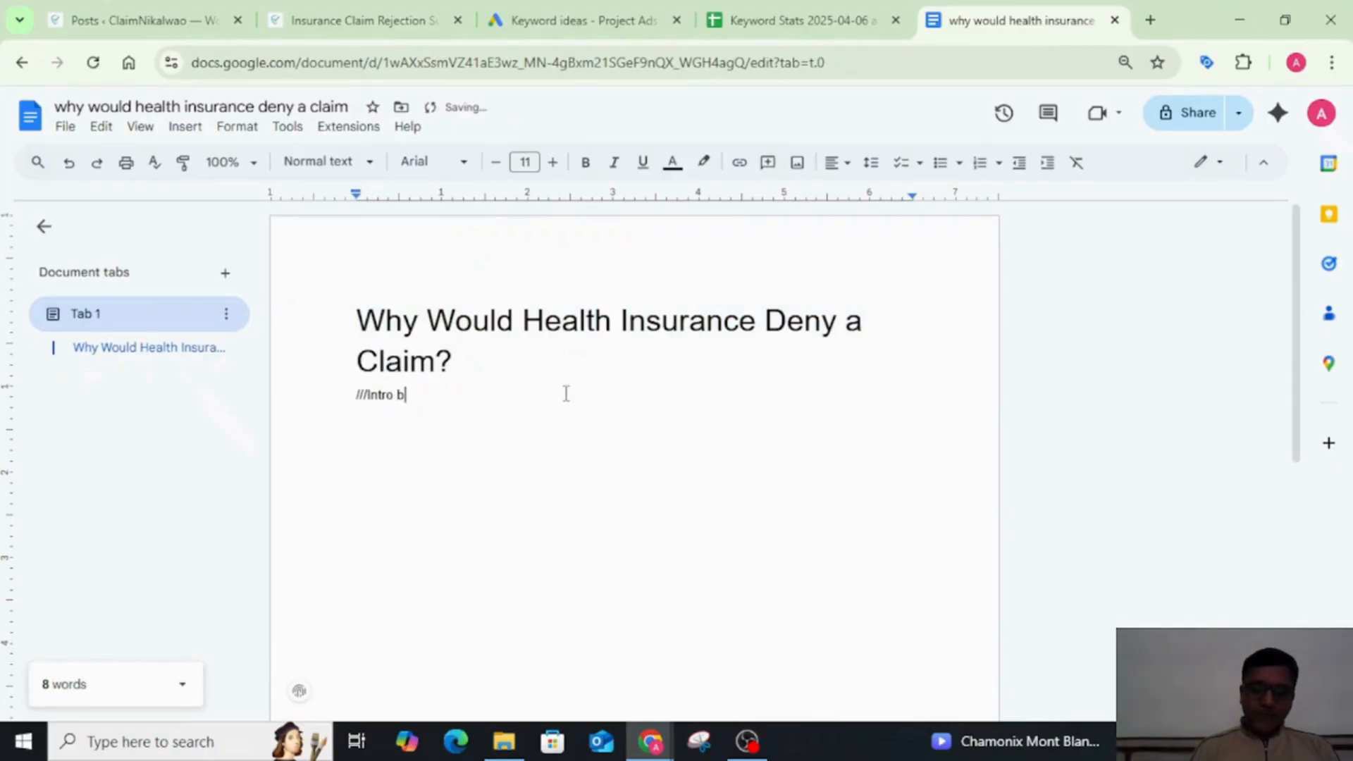
{"action": "type", "text": "log/"}
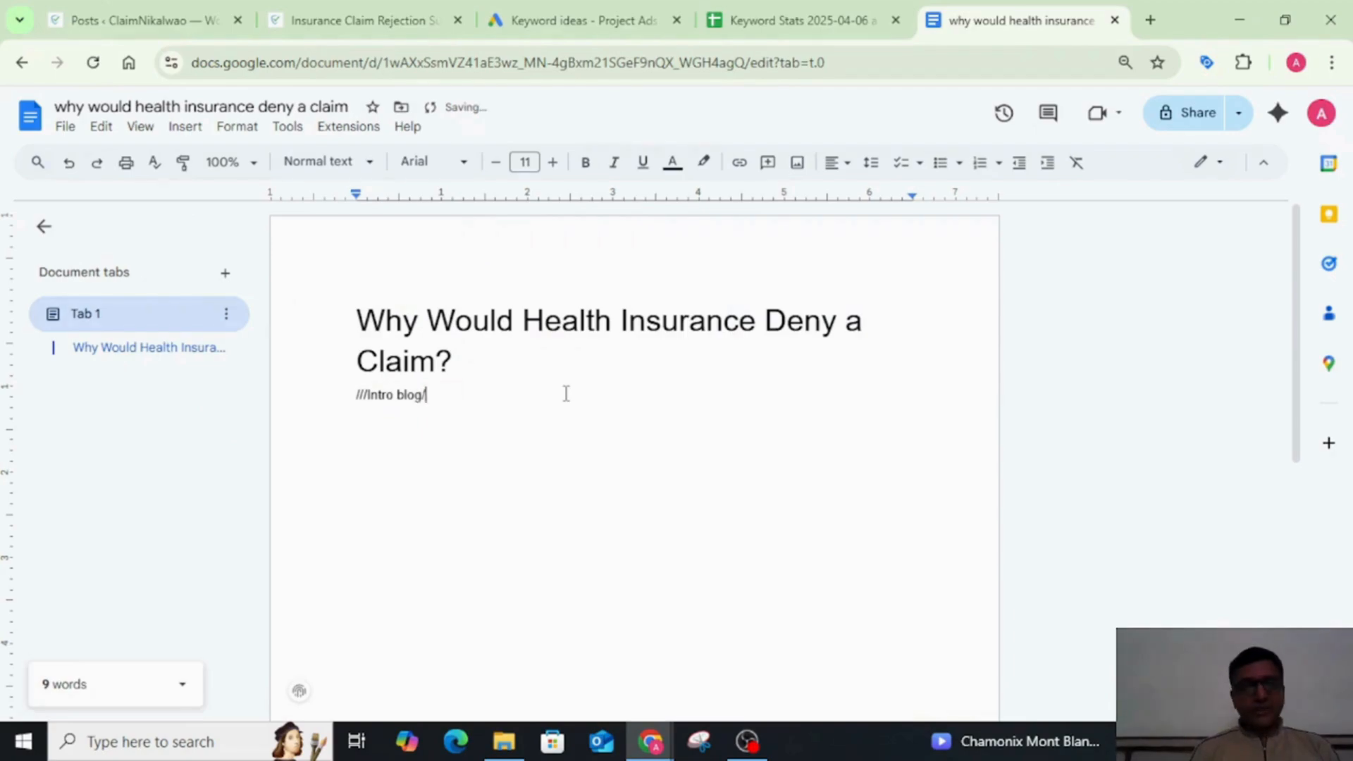
{"action": "type", "text": "//"}
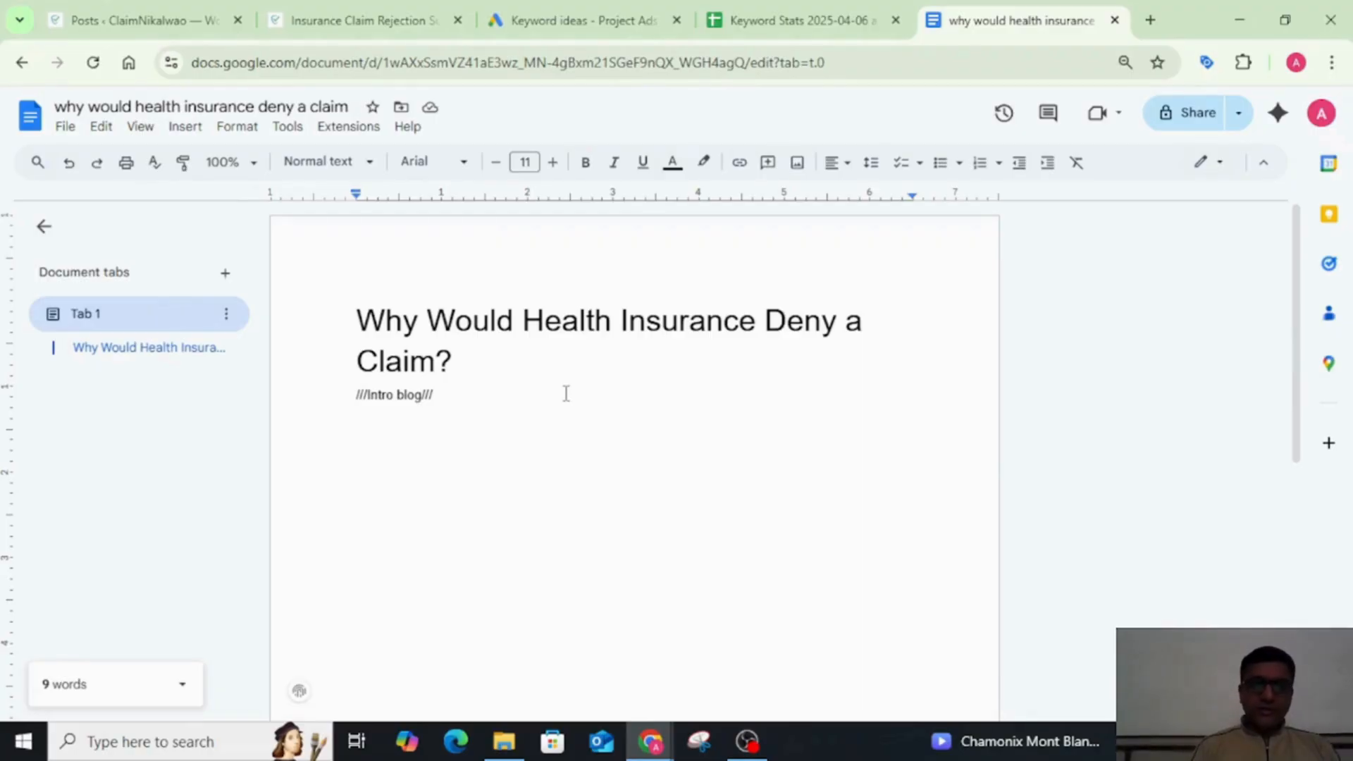
{"action": "key", "text": "BackSpace"}
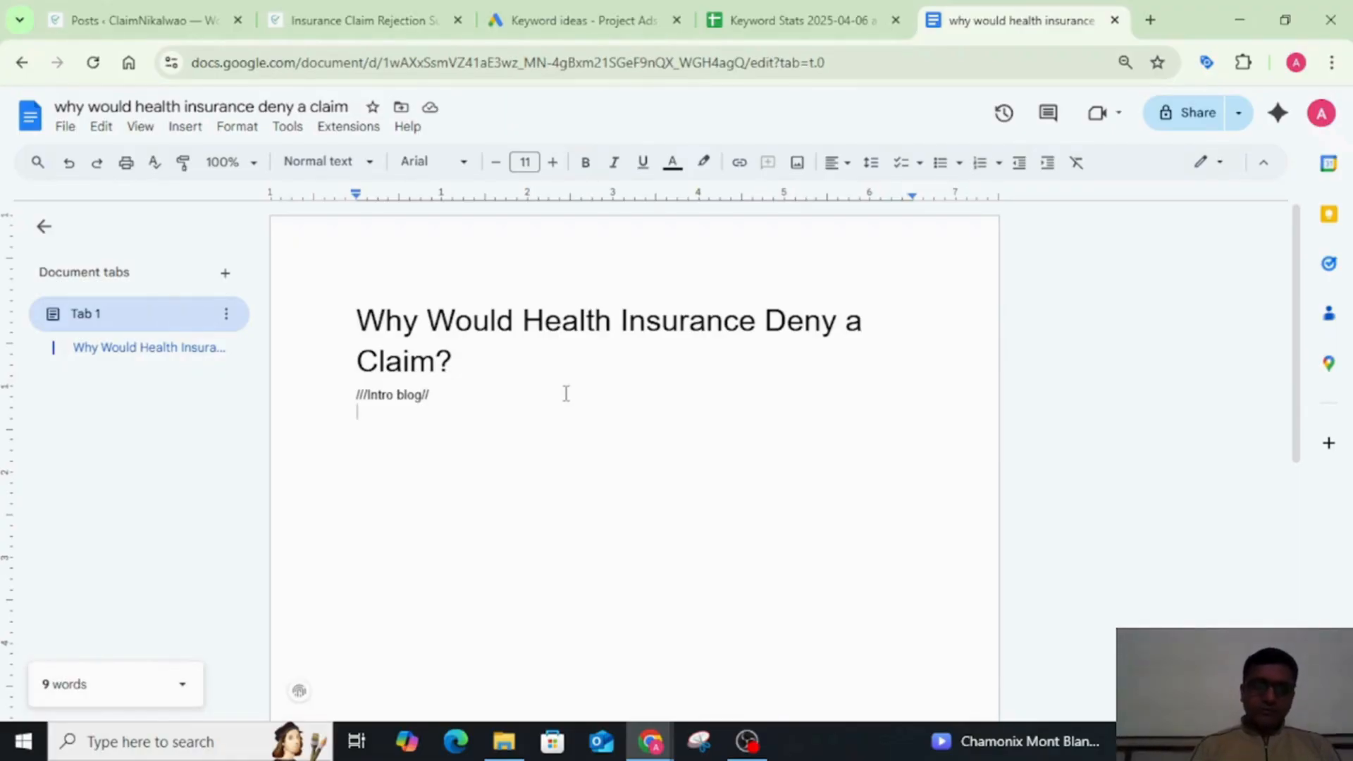
Step: Add the line Circumstances Why Health Insurance Denied below the intro placeholder and start a new line under it
{"action": "type", "text": "Circumstances "}
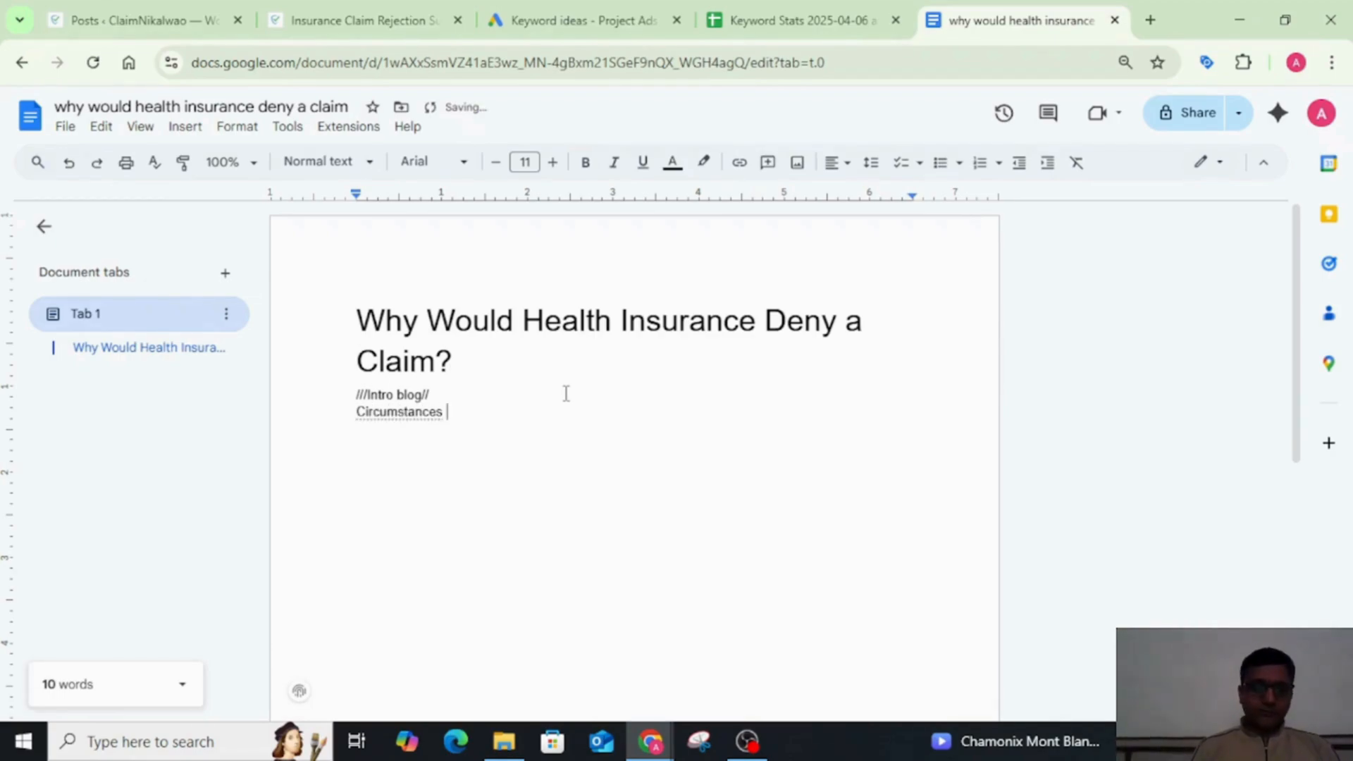
{"action": "type", "text": "WHY"}
{"action": "key", "text": "BackSpace"}
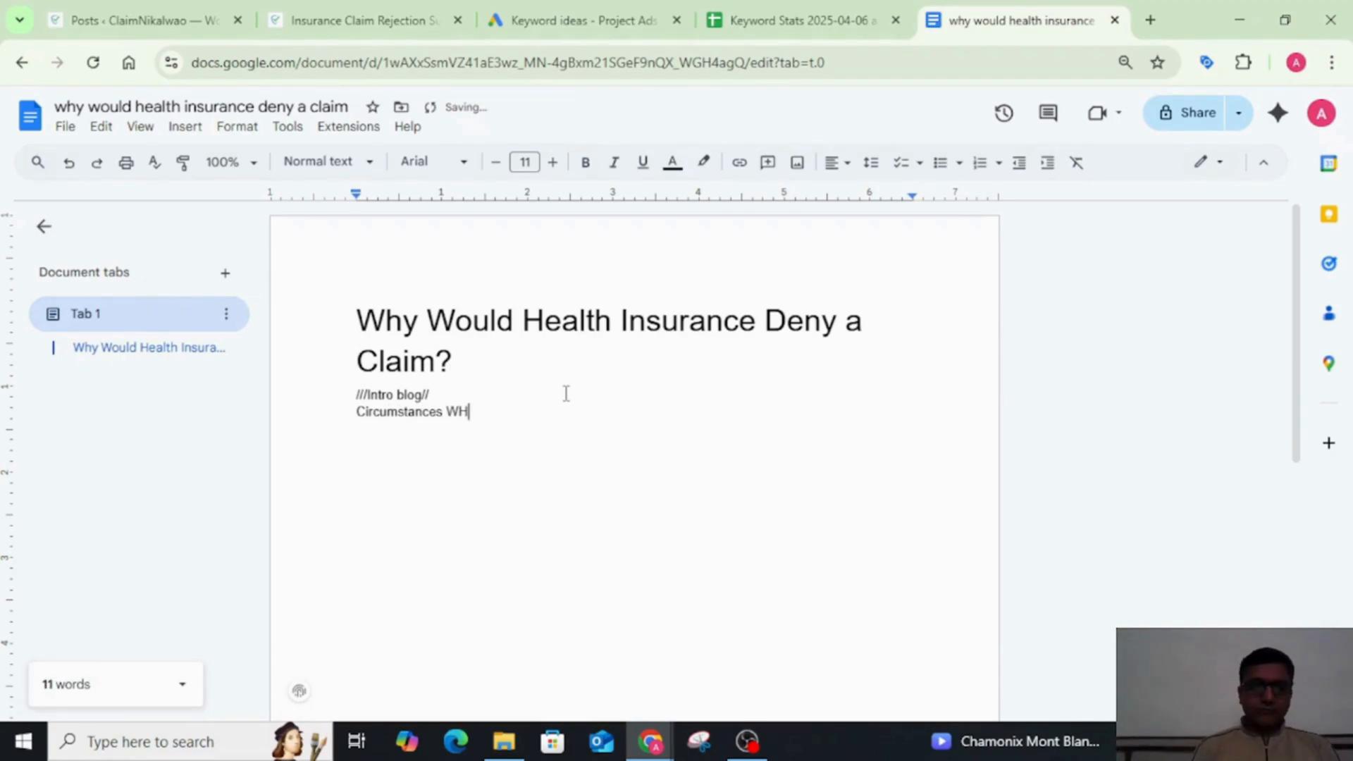
{"action": "key", "text": "BackSpace"}
{"action": "key", "text": "BackSpace"}
{"action": "type", "text": "W"}
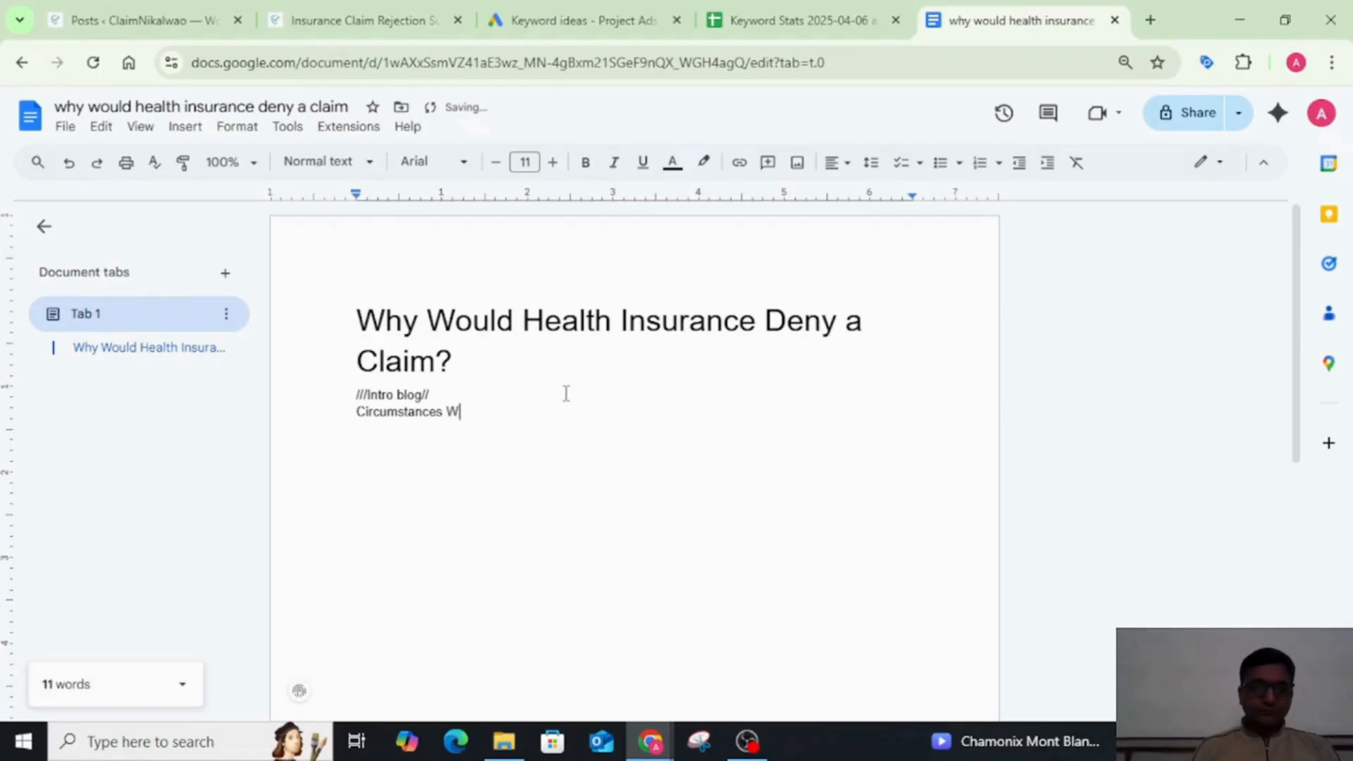
{"action": "type", "text": "hy Hea"}
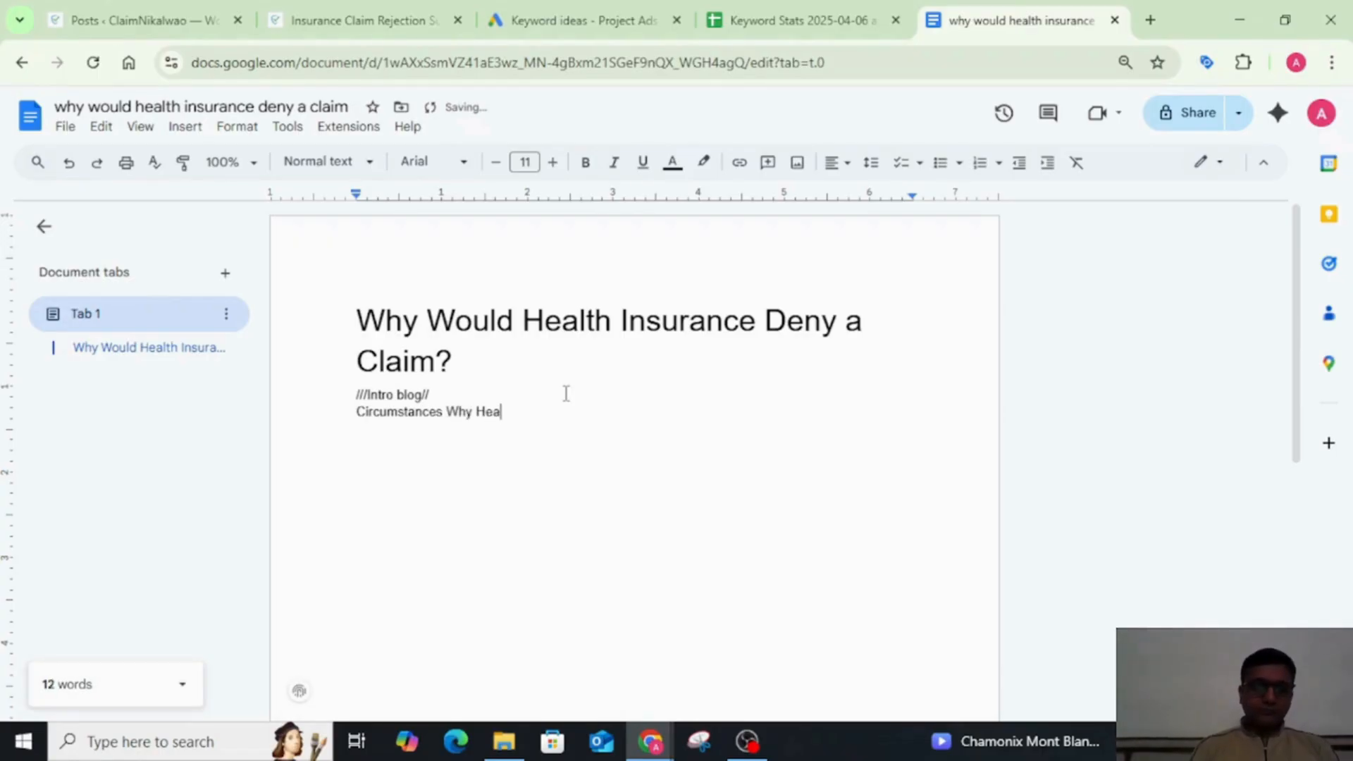
{"action": "type", "text": "lth Insu"}
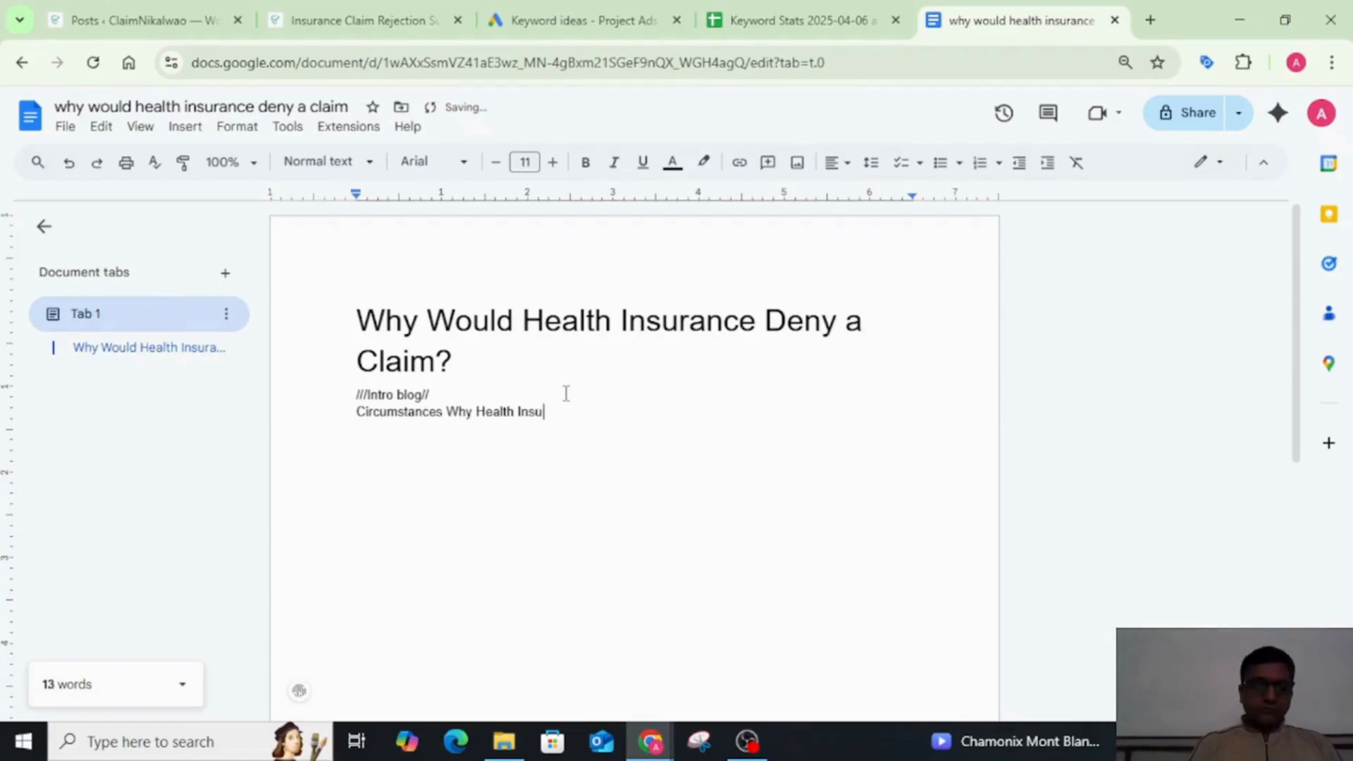
{"action": "type", "text": "rance De"}
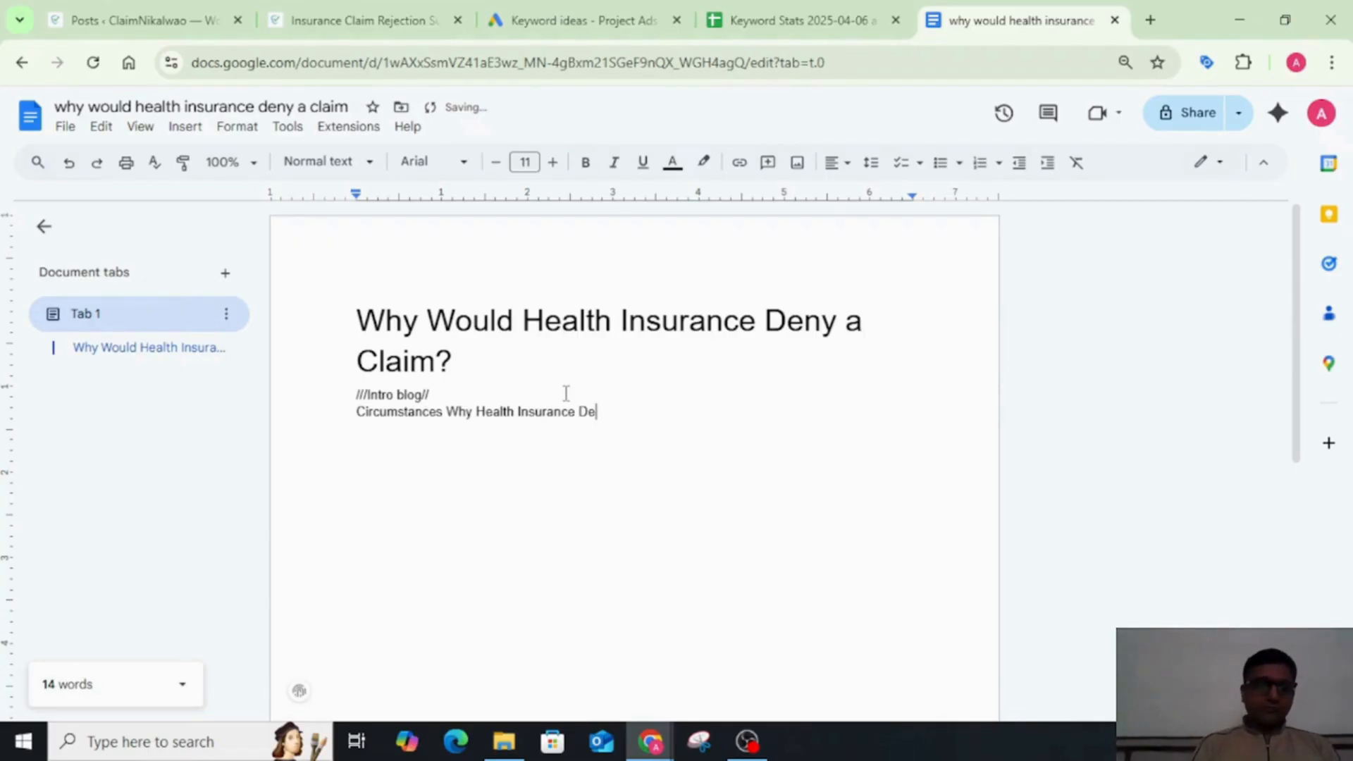
{"action": "type", "text": "nied"}
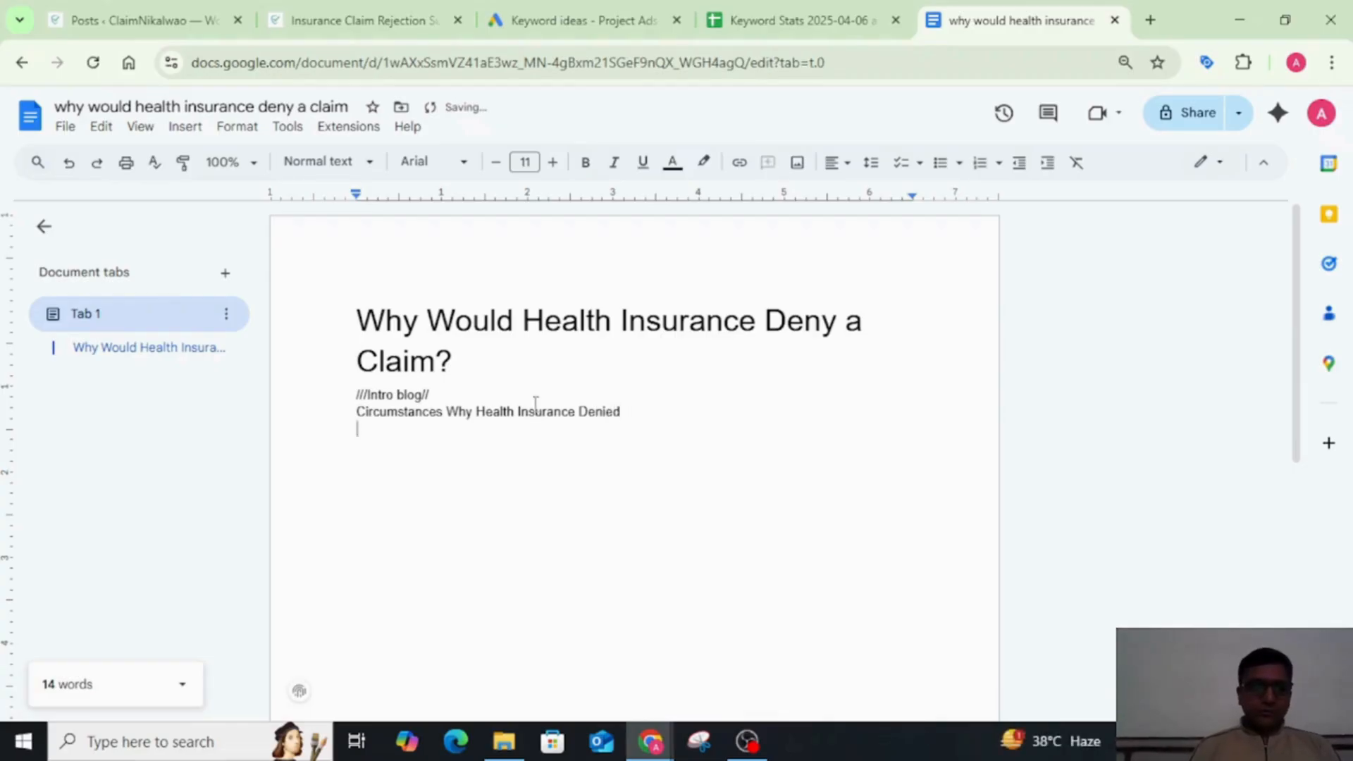
Step: Apply the Heading 2 style to the line Circumstances Why Health Insurance Denied
{"action": "triple_click", "coordinate": [514, 412]}
{"action": "left_click", "coordinate": [331, 162]}
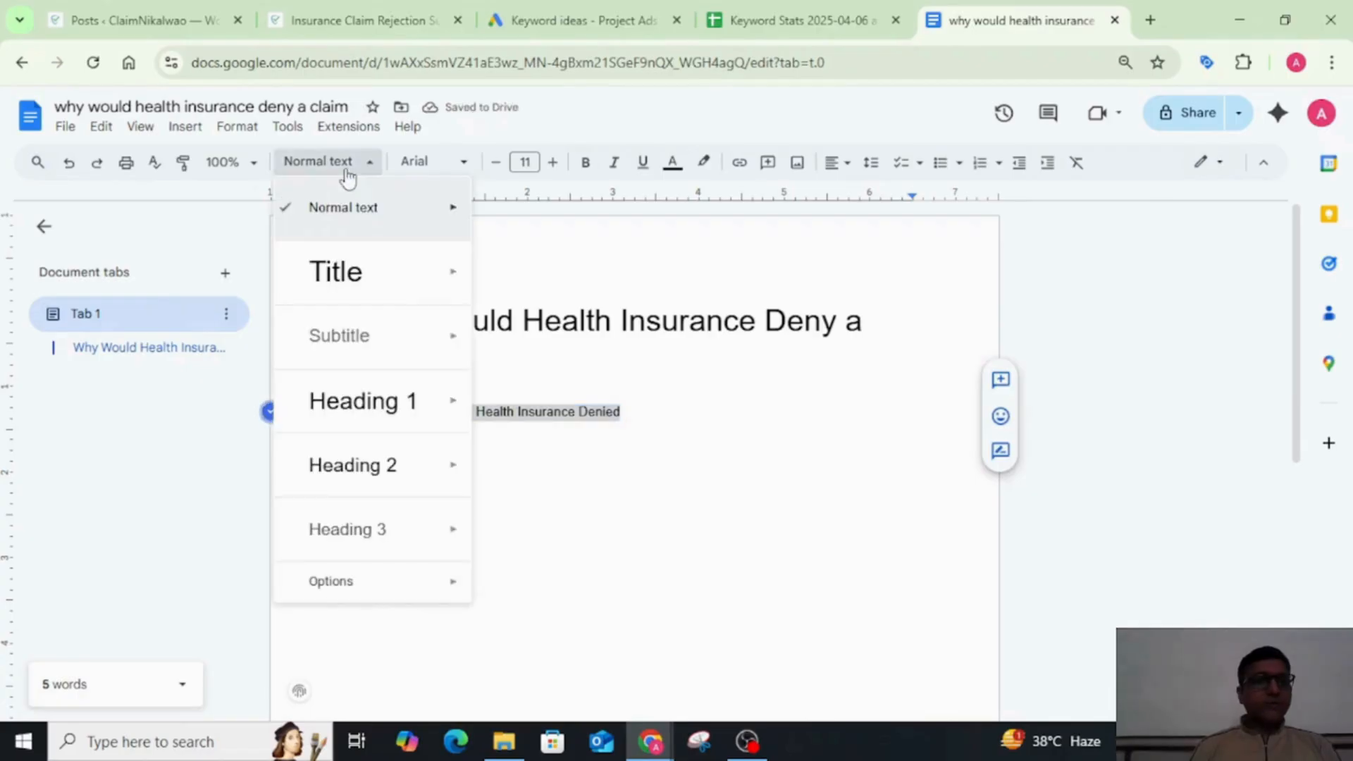
{"action": "mouse_move", "coordinate": [371, 497]}
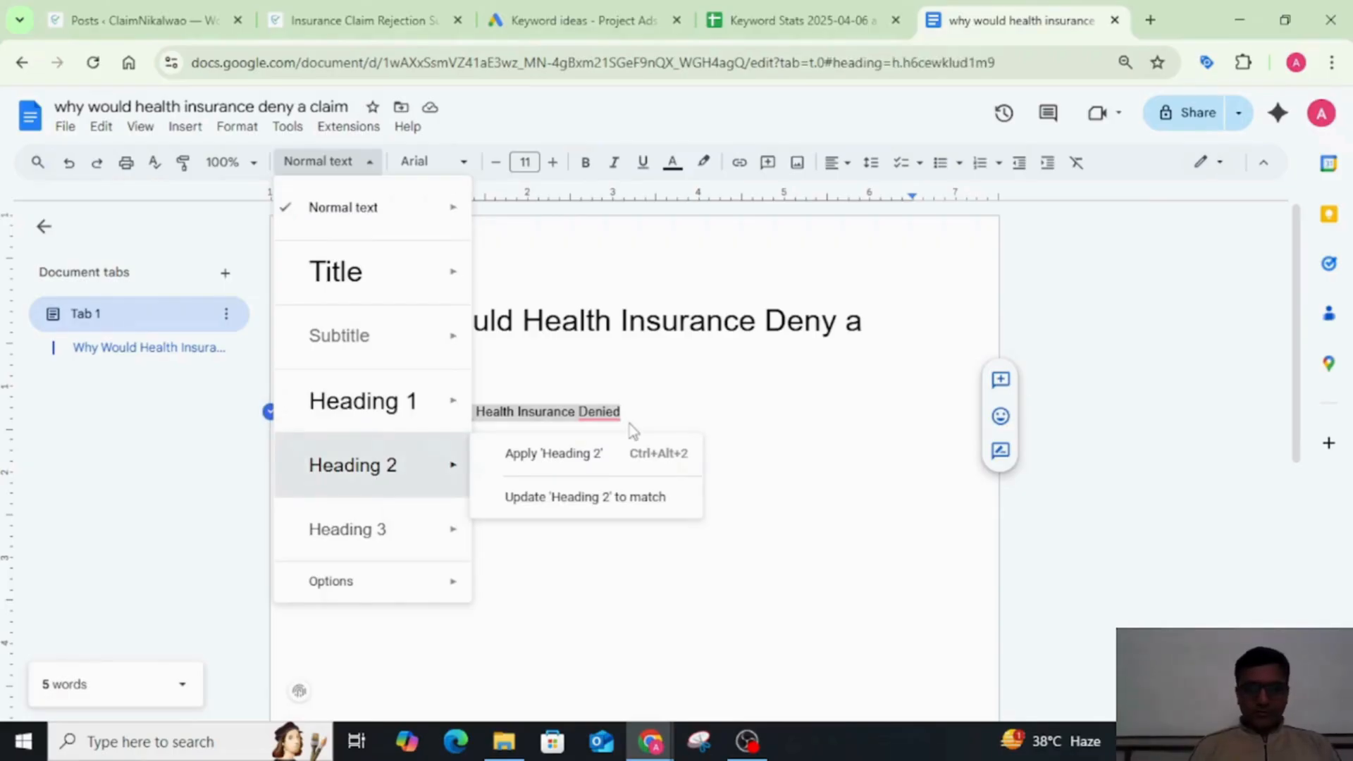
{"action": "left_click", "coordinate": [638, 452]}
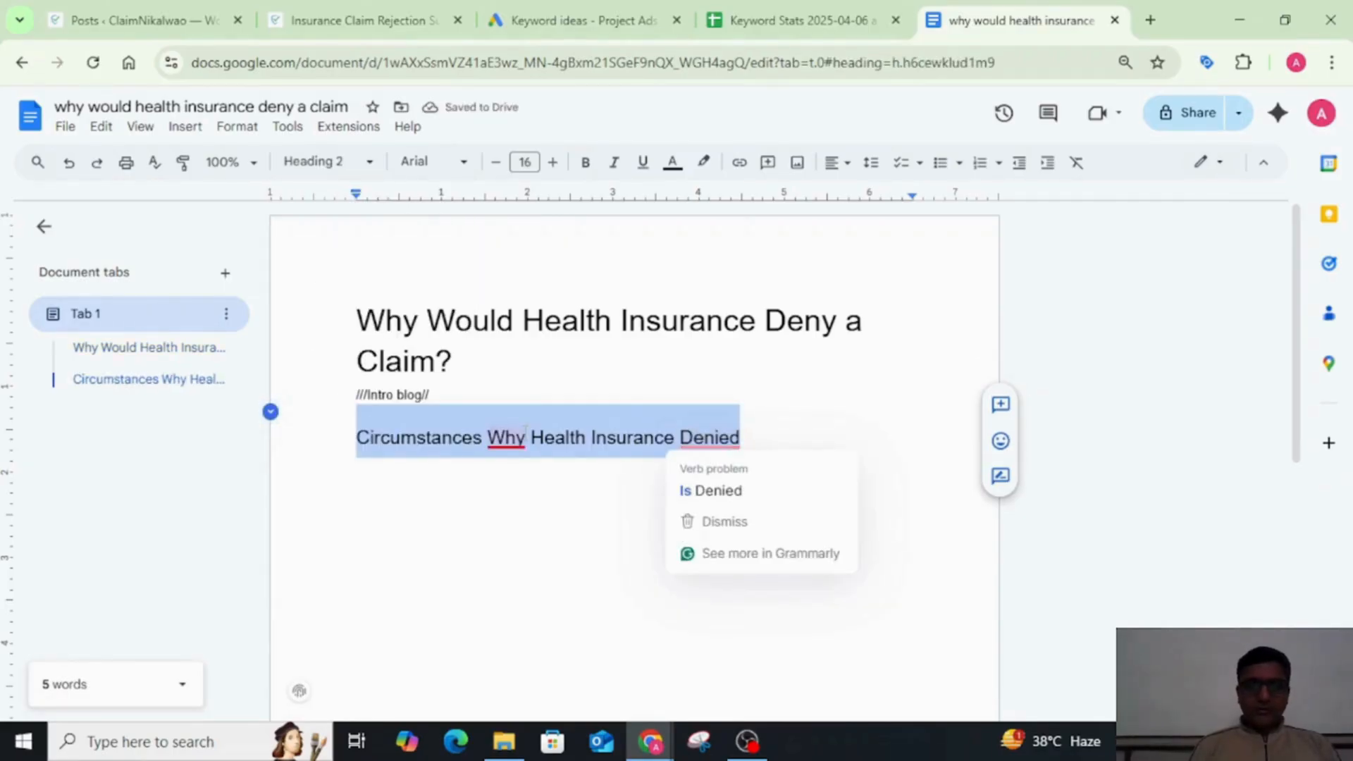
Step: Accept the grammar suggestions so the heading reads Circumstances When Health Insurance Is Denied, and start a new line below it
{"action": "mouse_move", "coordinate": [735, 442]}
{"action": "mouse_move", "coordinate": [503, 437]}
{"action": "left_click", "coordinate": [555, 493]}
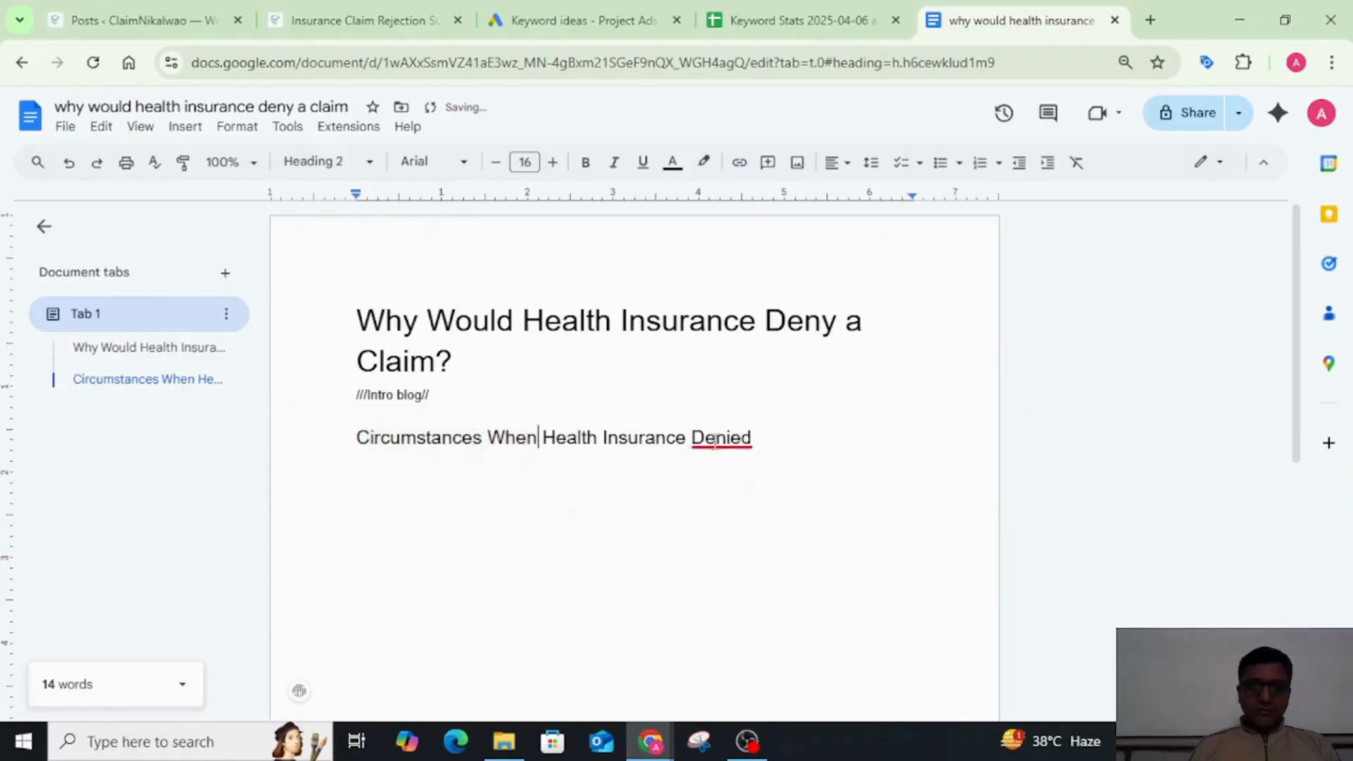
{"action": "mouse_move", "coordinate": [743, 438]}
{"action": "left_click", "coordinate": [745, 496]}
{"action": "key", "text": "End"}
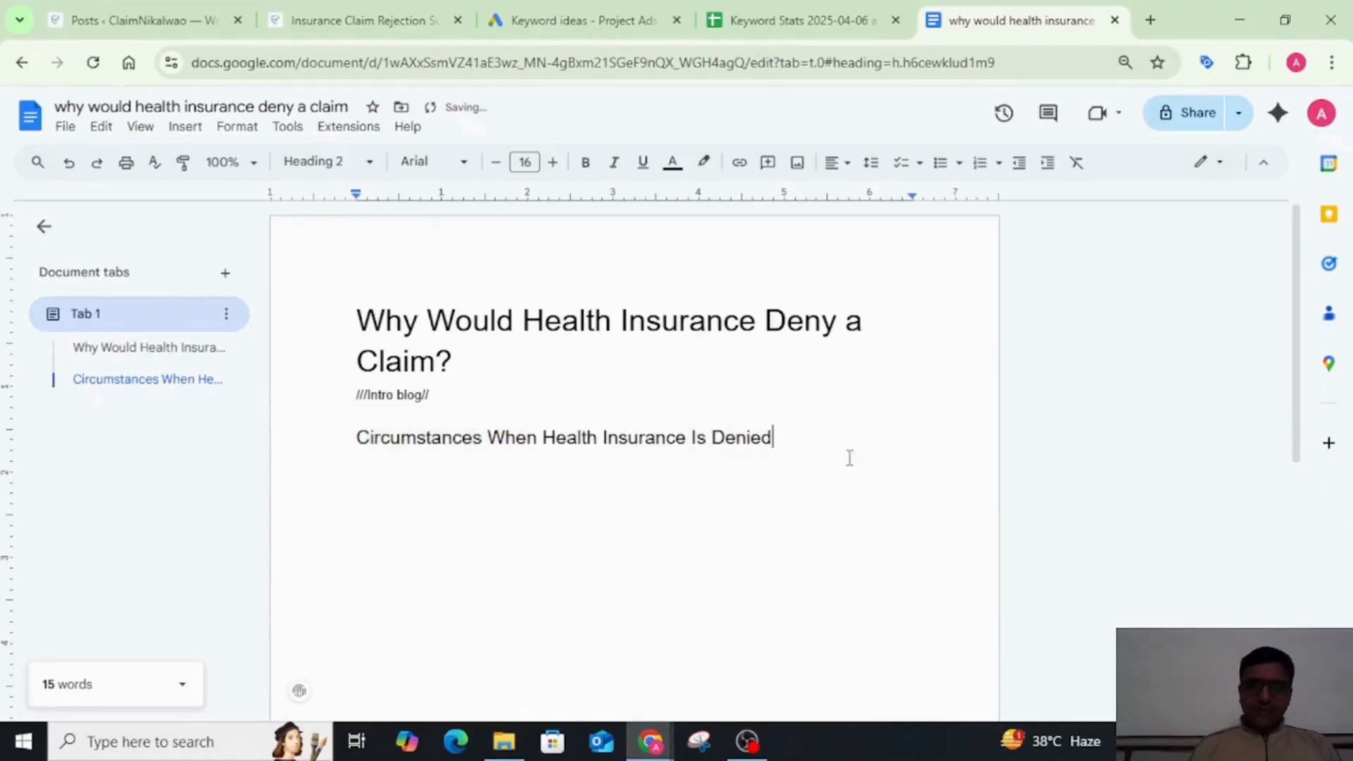
{"action": "key", "text": "Return"}
{"action": "key", "text": "BackSpace"}
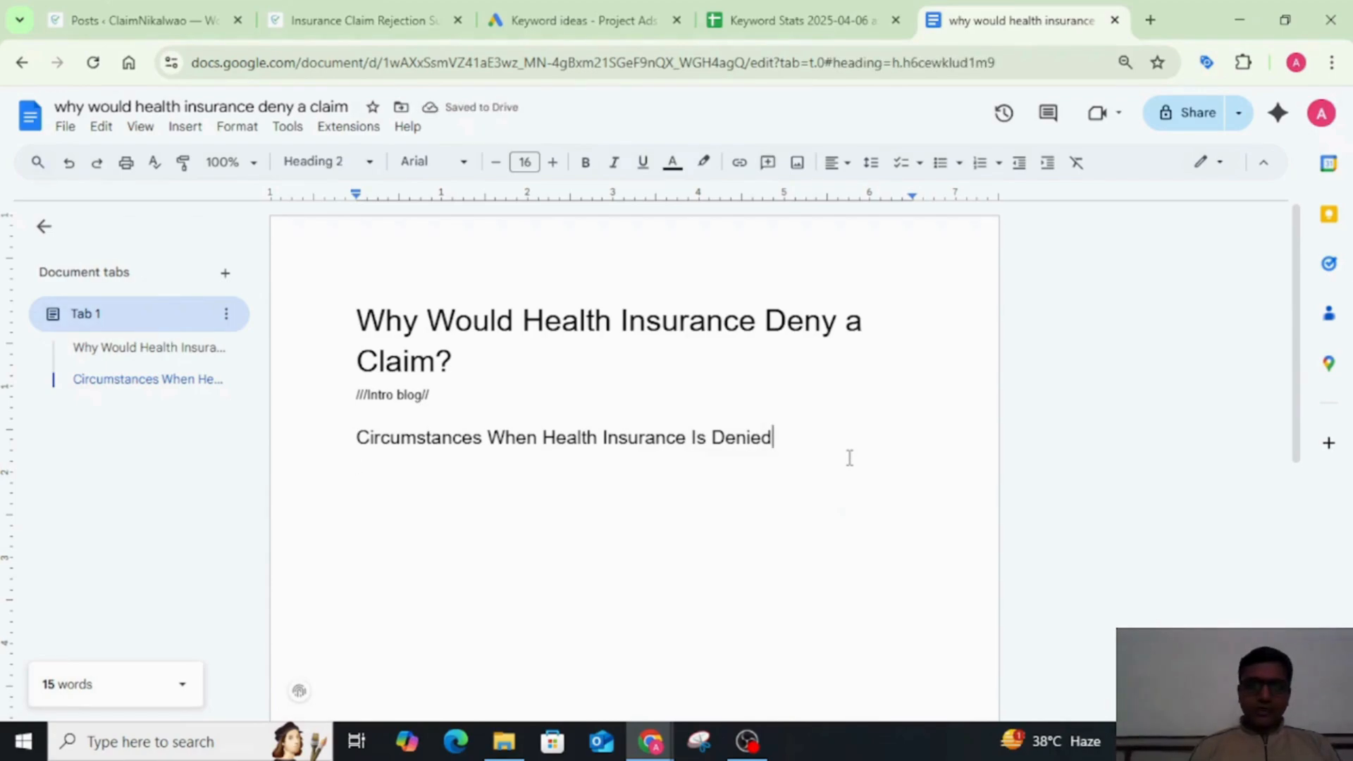
{"action": "key", "text": "Return"}
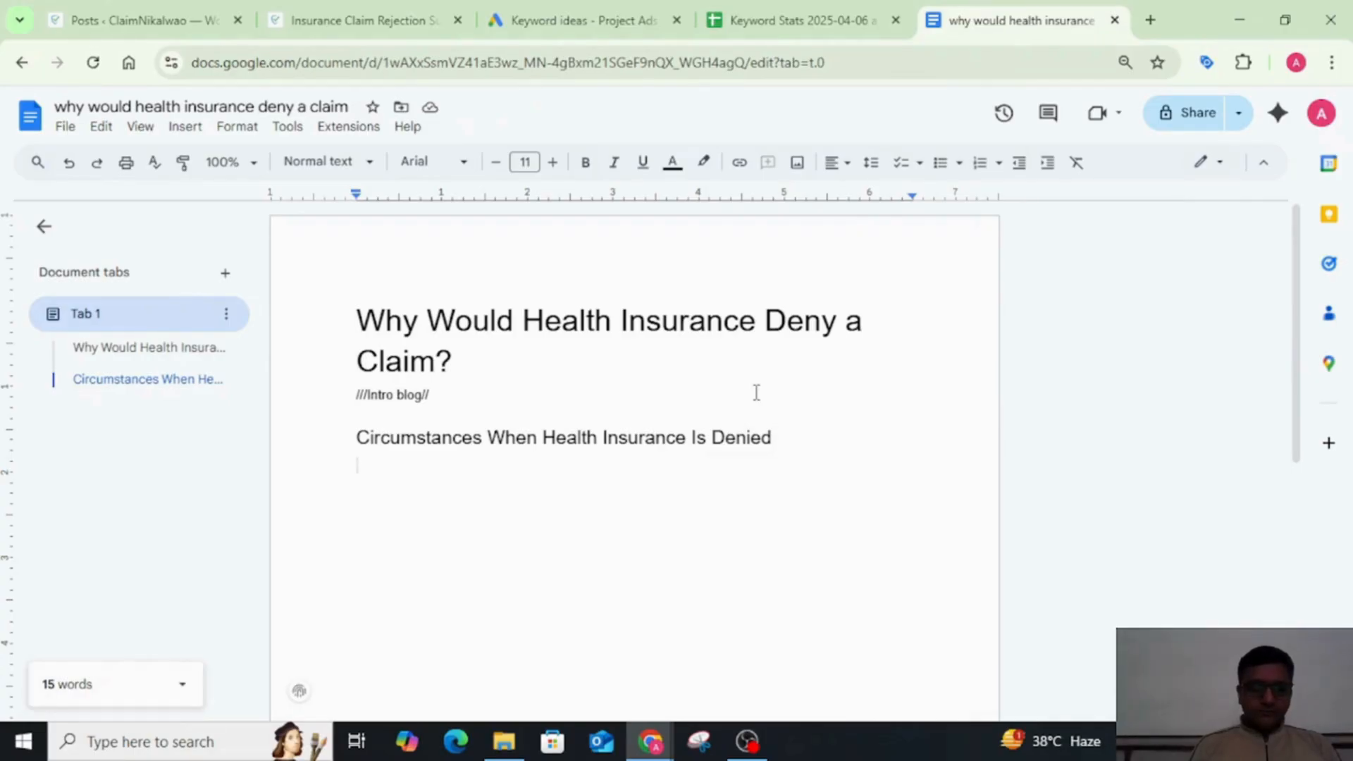
Step: Copy the heading Circumstances When Health Insurance Is Denied and search Google for it in a new tab of the incognito browser window
{"action": "double_click", "coordinate": [630, 437]}
{"action": "triple_click", "coordinate": [629, 437]}
{"action": "key", "text": "ctrl+c"}
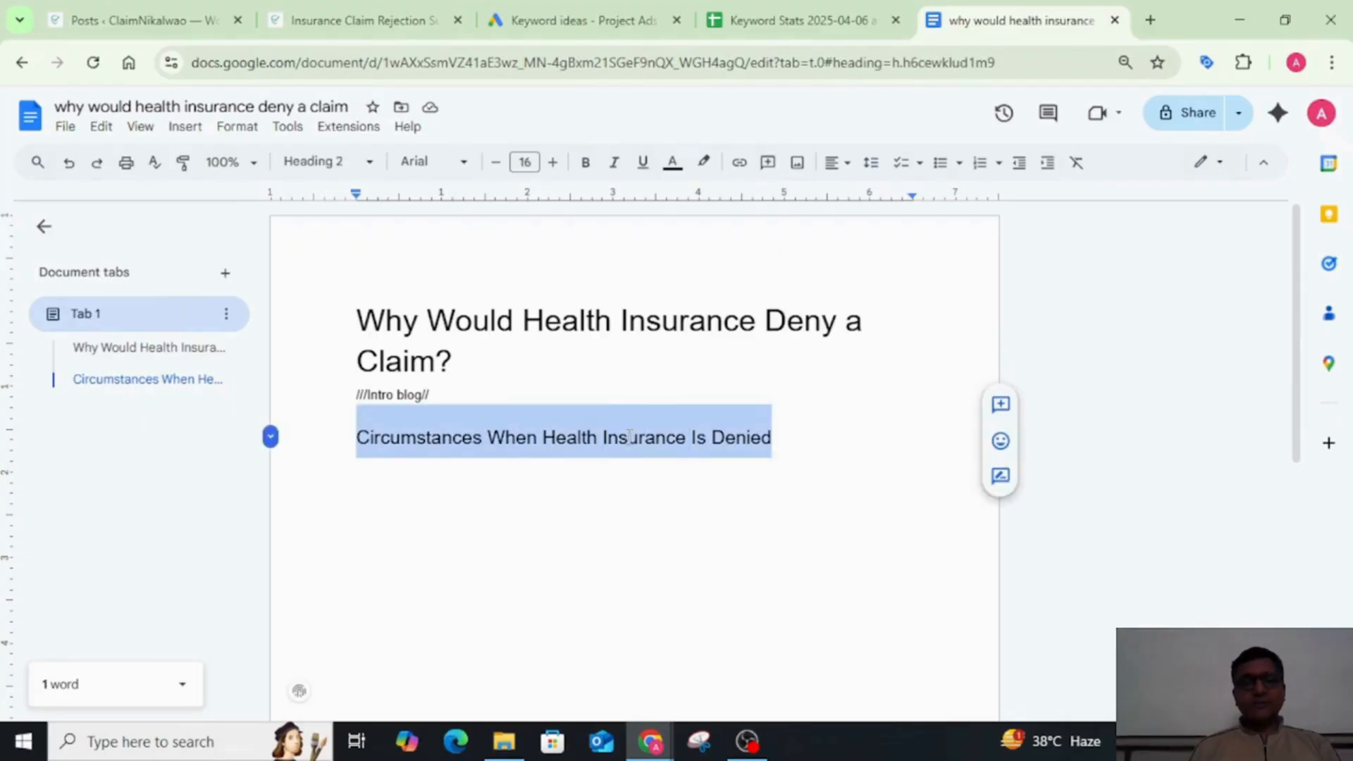
{"action": "key", "text": "alt+Tab"}
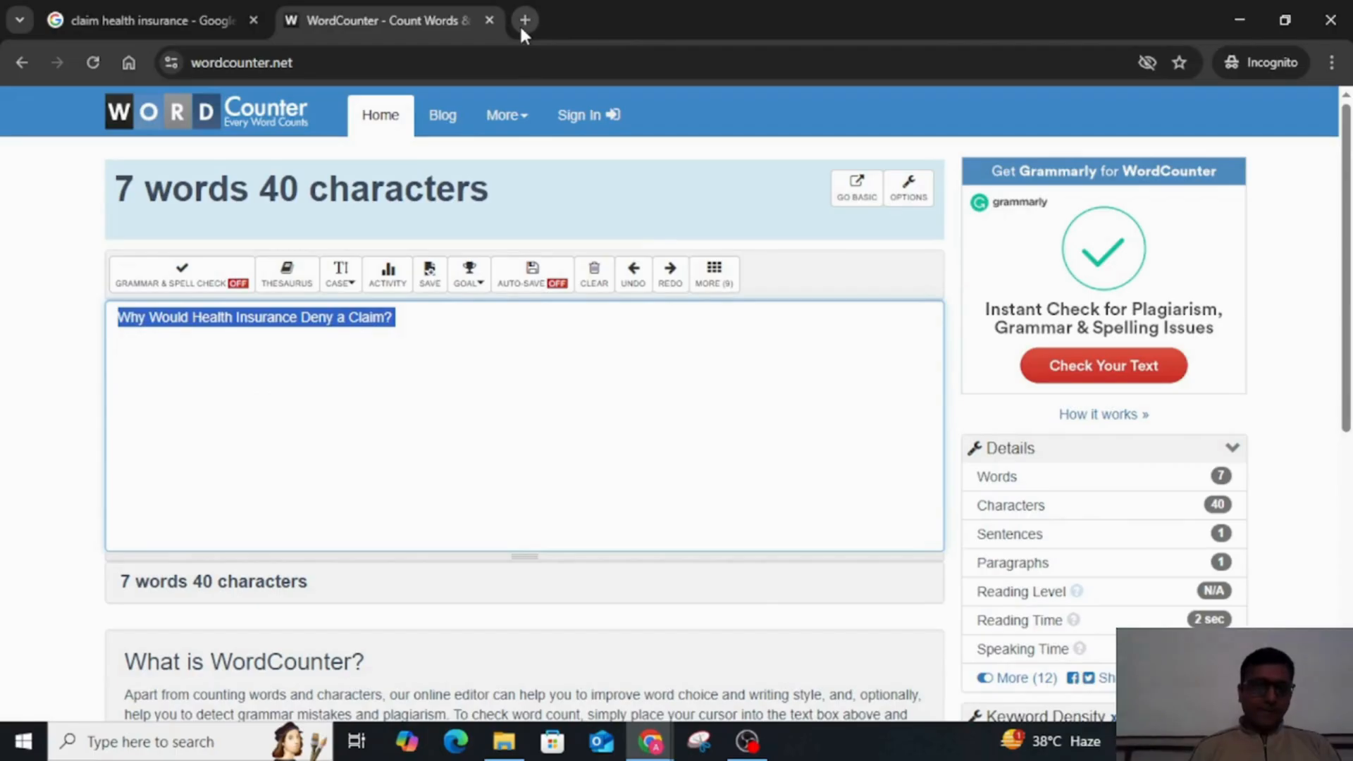
{"action": "key", "text": "ctrl+v"}
{"action": "left_click", "coordinate": [525, 21]}
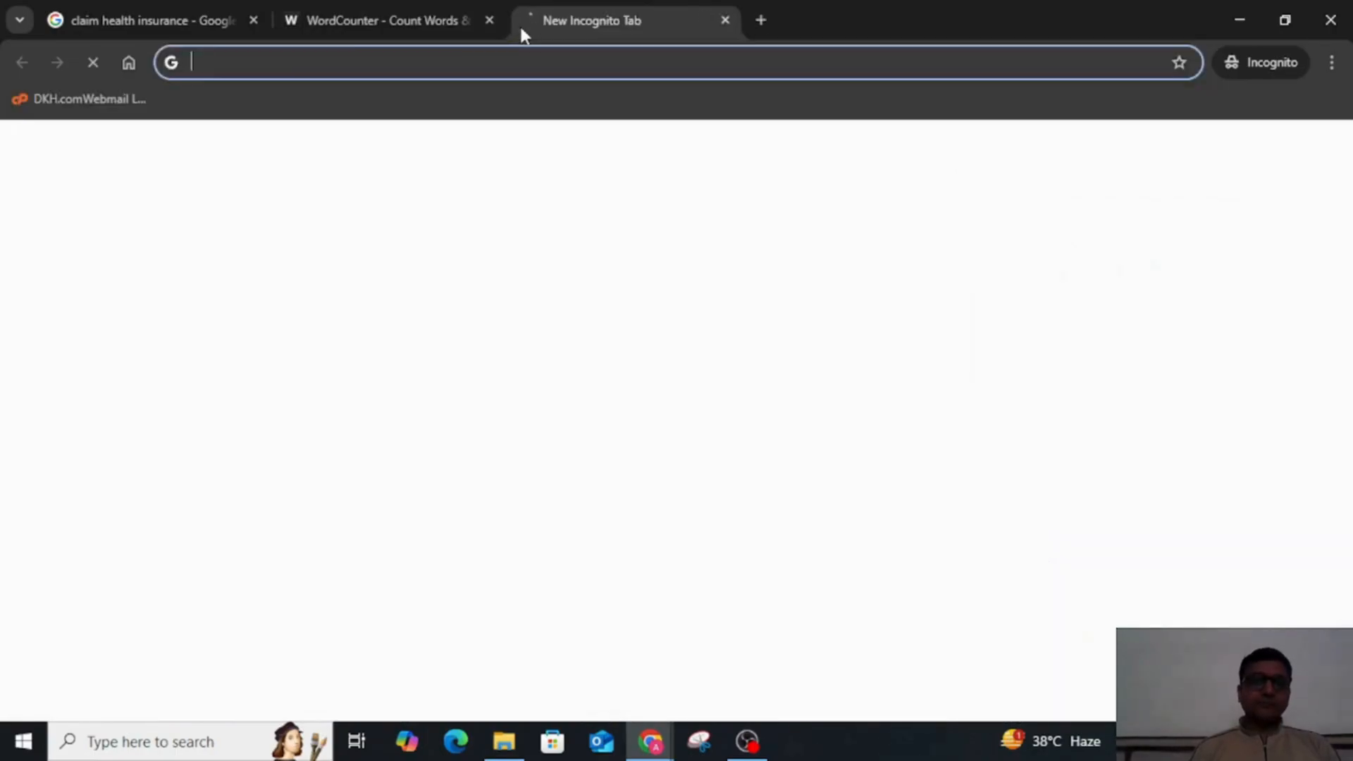
{"action": "key", "text": "ctrl+v"}
{"action": "key", "text": "Return"}
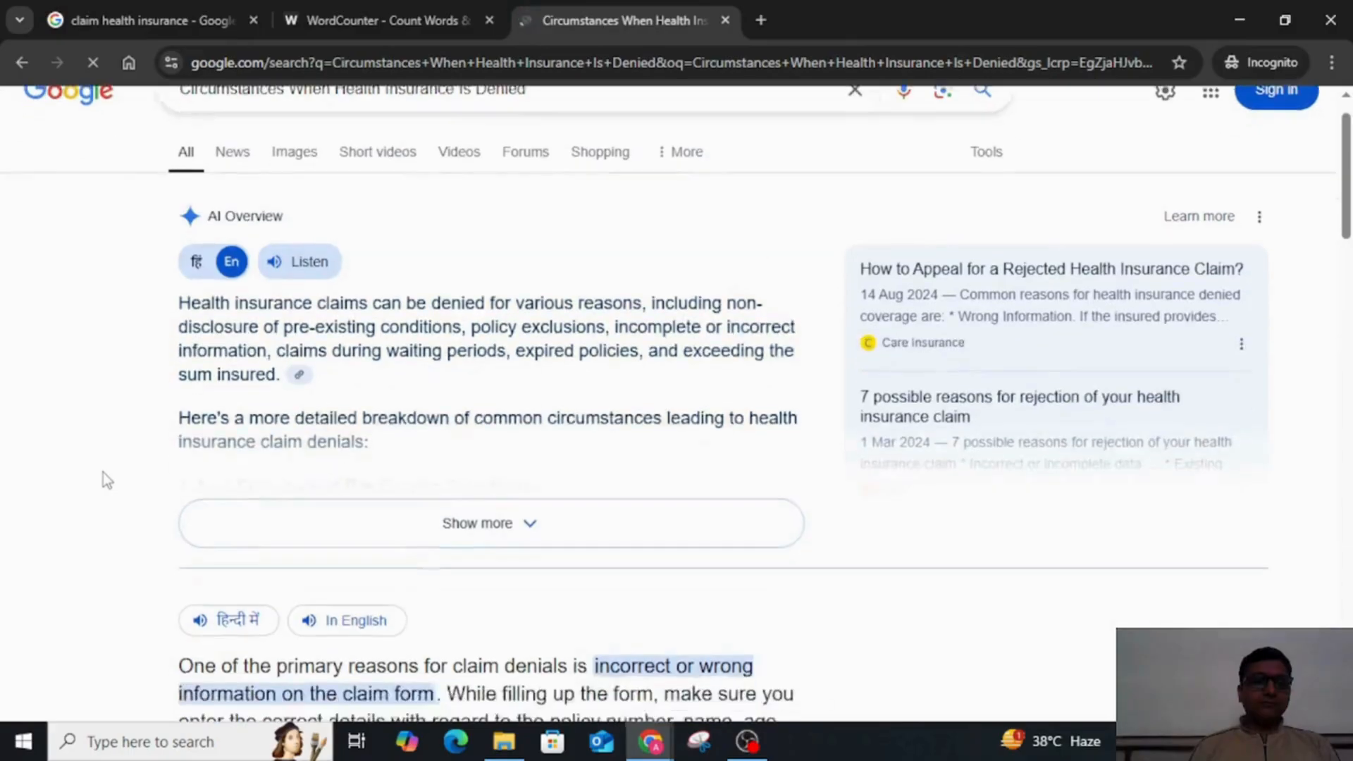
Step: Open the HDFC ERGO, Policybazaar and Economic Times results on health insurance claim rejection in separate background tabs
{"action": "scroll", "coordinate": [102, 472], "scroll_direction": "down", "scroll_amount": 7}
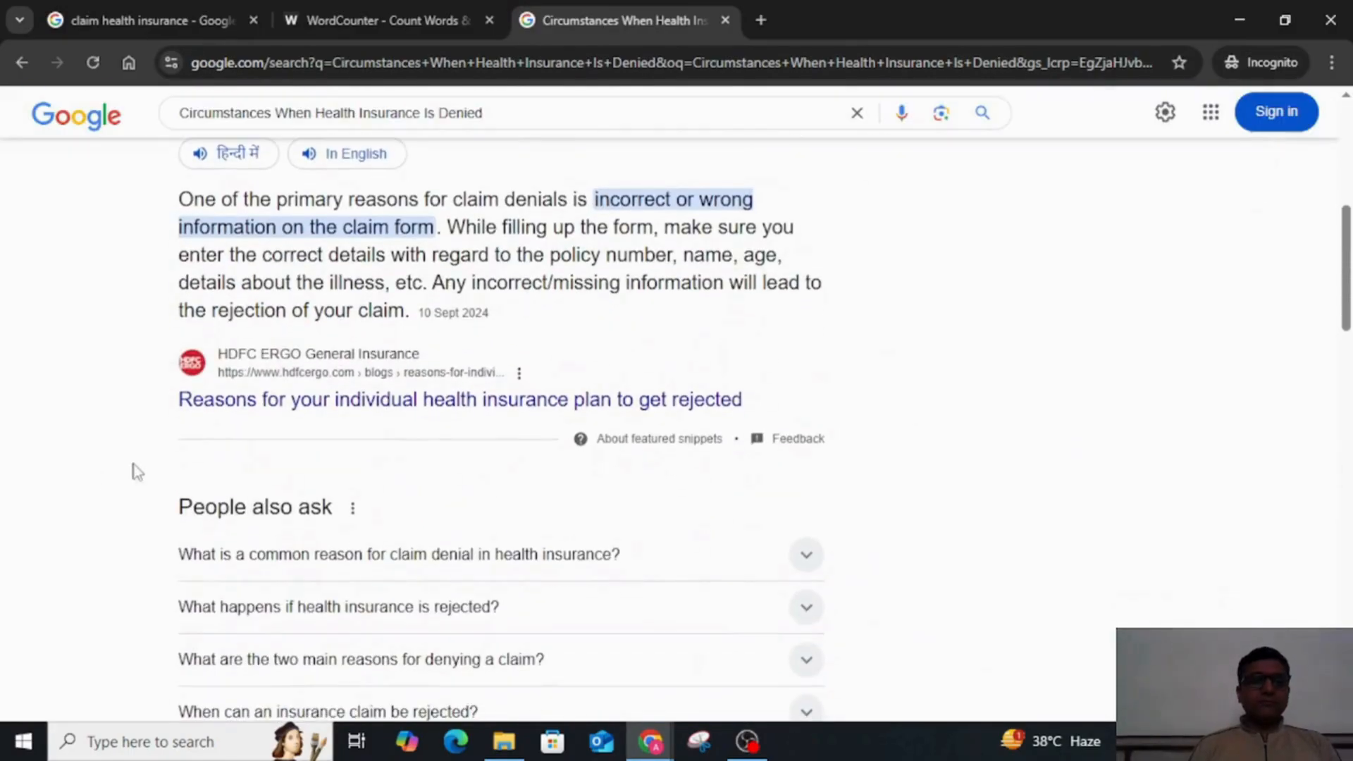
{"action": "middle_click", "coordinate": [444, 400]}
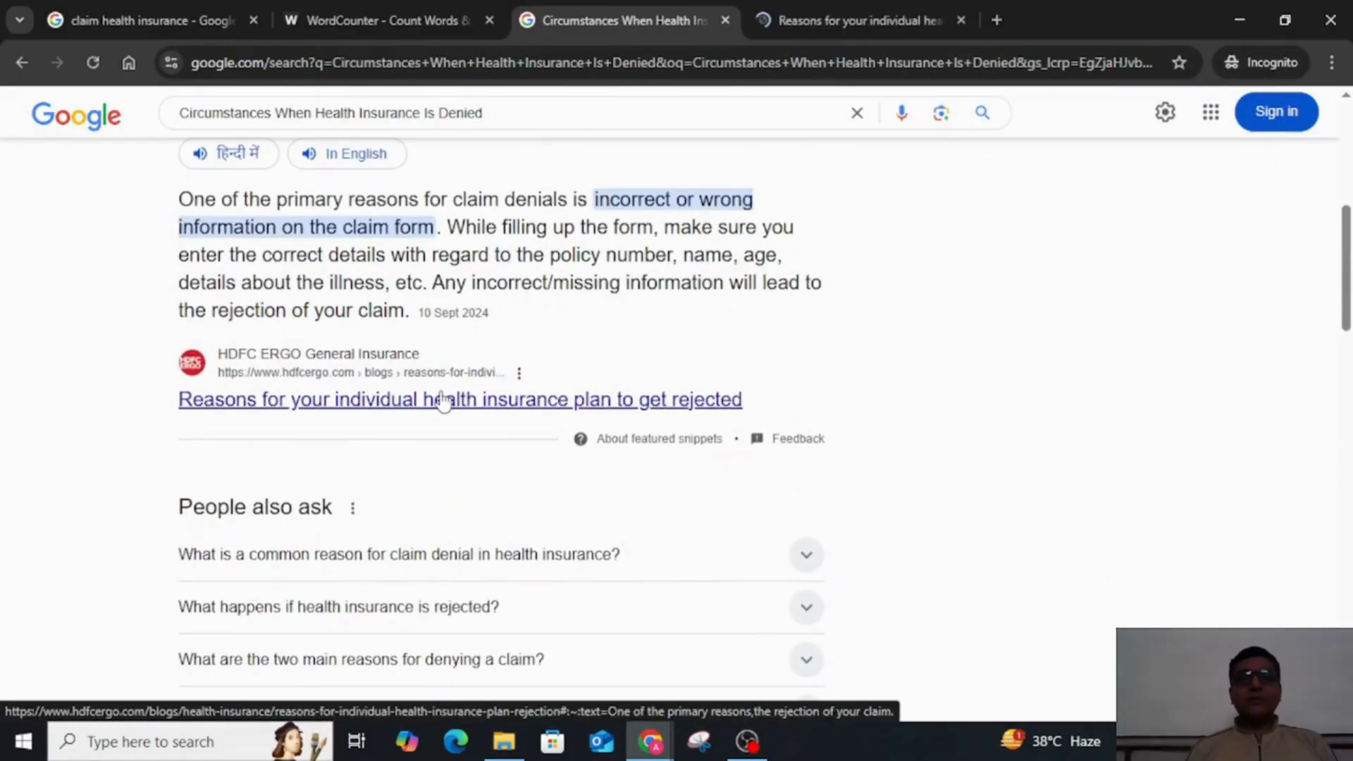
{"action": "scroll", "coordinate": [10, 372], "scroll_direction": "down", "scroll_amount": 6}
{"action": "scroll", "coordinate": [9, 372], "scroll_direction": "down", "scroll_amount": 1}
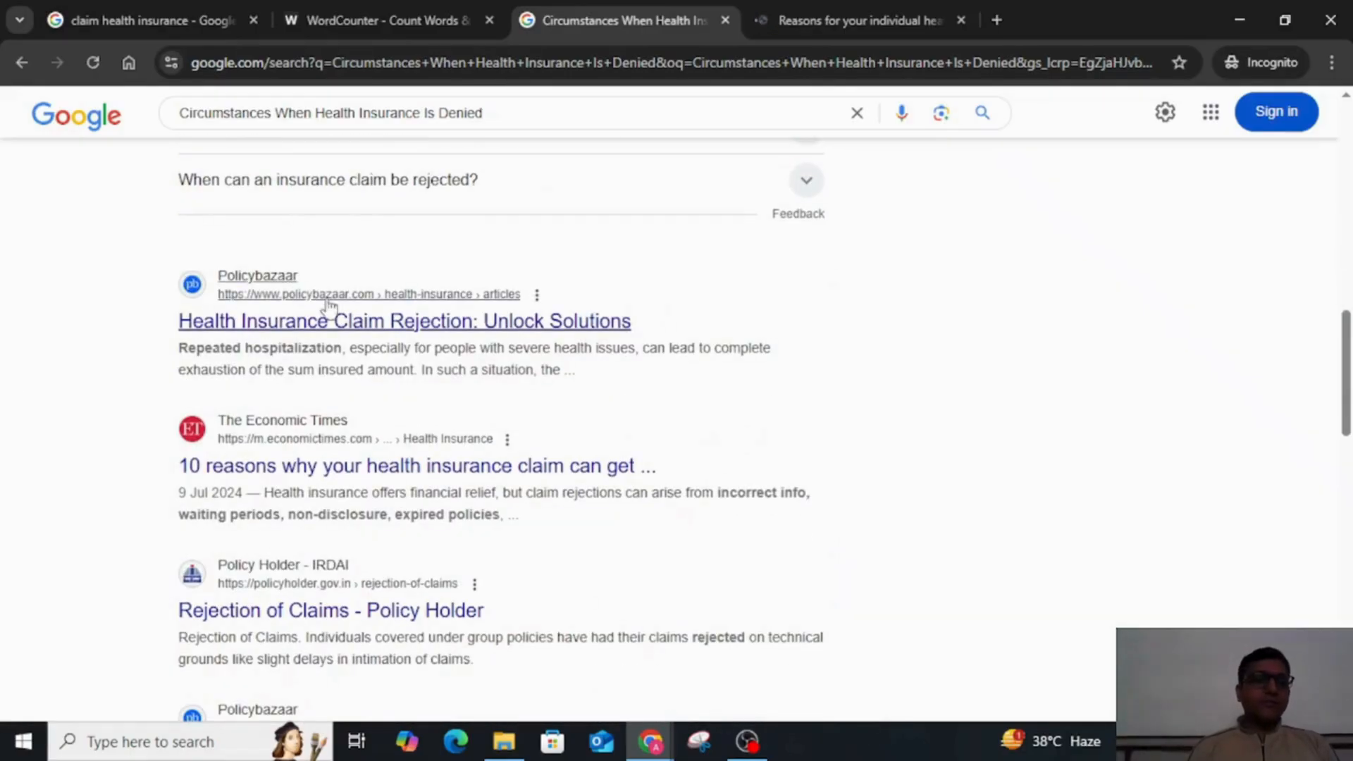
{"action": "middle_click", "coordinate": [313, 328]}
{"action": "middle_click", "coordinate": [331, 469]}
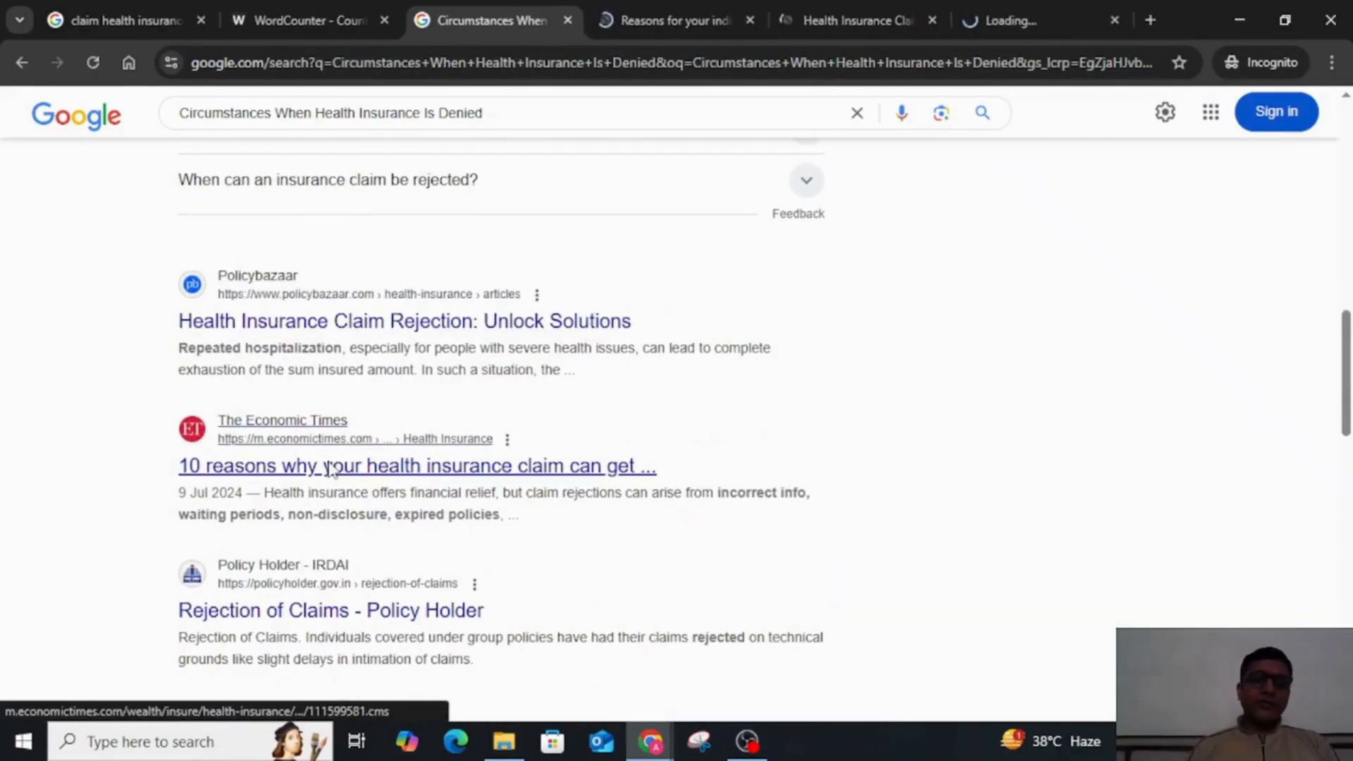
Step: Copy the first rejection reason, Lapsed policy, from the HDFC ERGO article and paste it under the circumstances heading in the document
{"action": "left_click", "coordinate": [675, 13]}
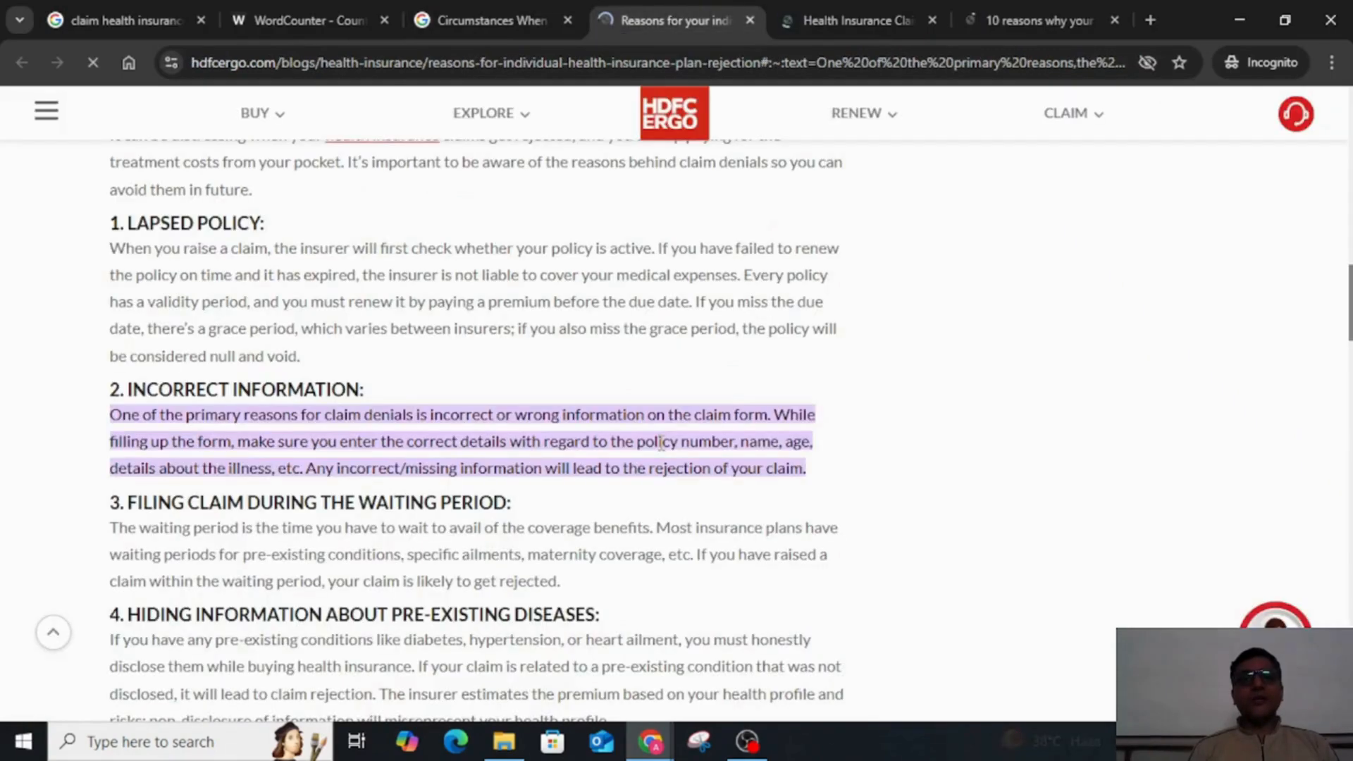
{"action": "scroll", "coordinate": [664, 451], "scroll_direction": "up", "scroll_amount": 3}
{"action": "scroll", "coordinate": [664, 451], "scroll_direction": "down", "scroll_amount": 1}
{"action": "scroll", "coordinate": [663, 451], "scroll_direction": "down", "scroll_amount": 1}
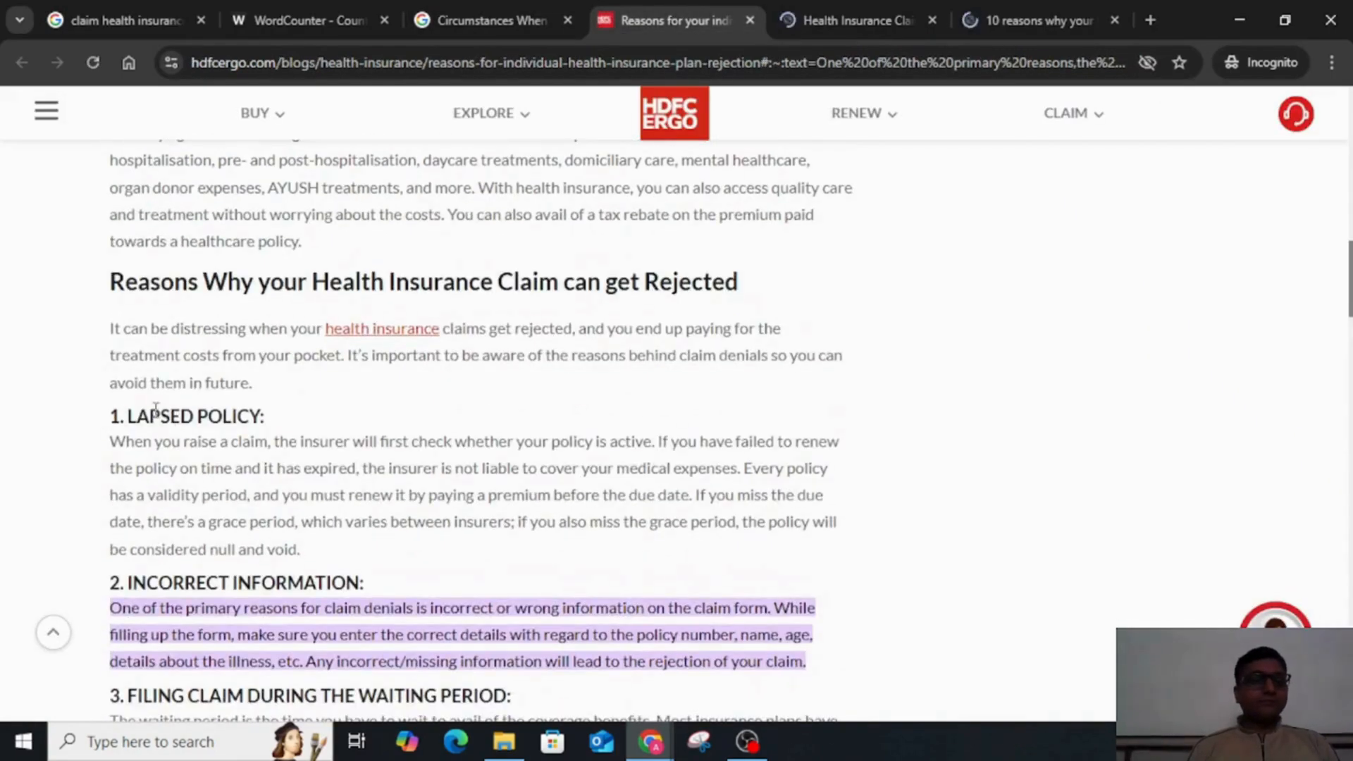
{"action": "left_click_drag", "start_coordinate": [127, 416], "coordinate": [261, 416]}
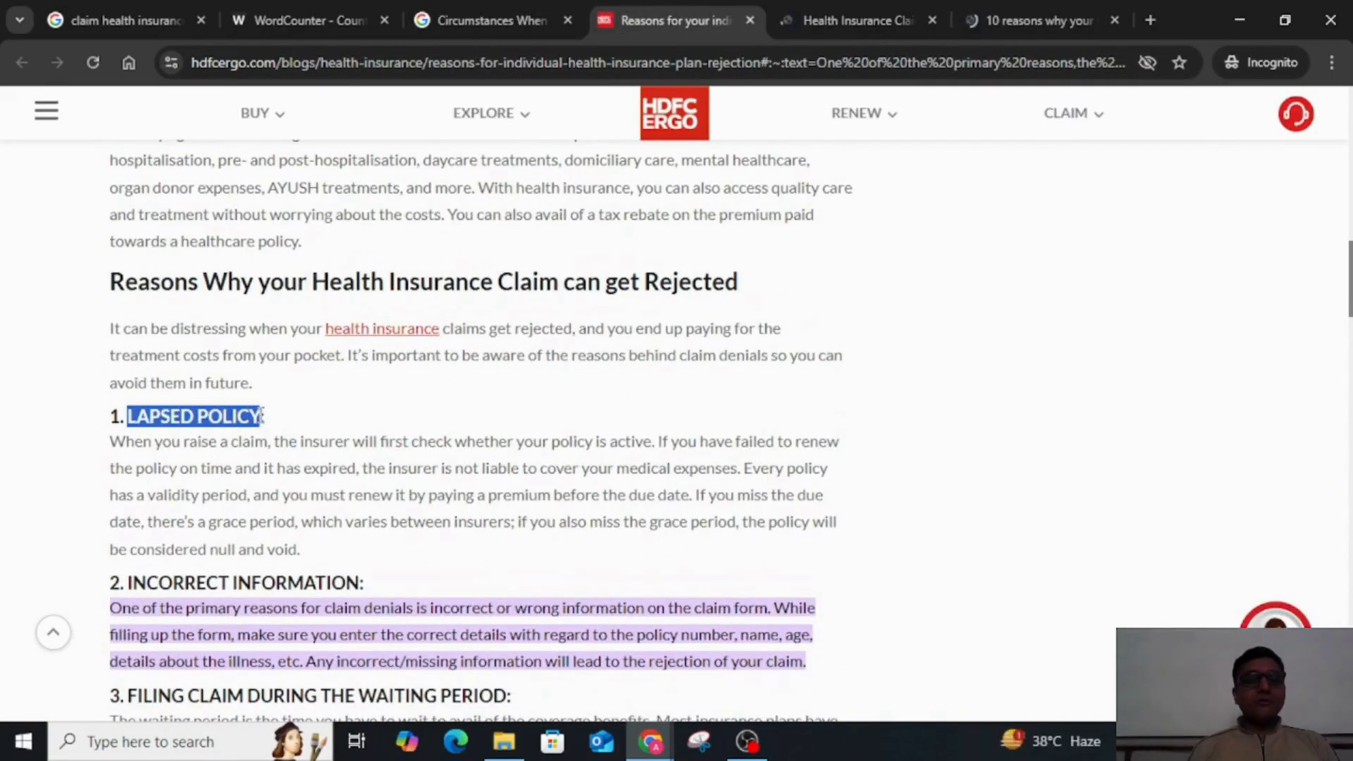
{"action": "key", "text": "alt+Tab"}
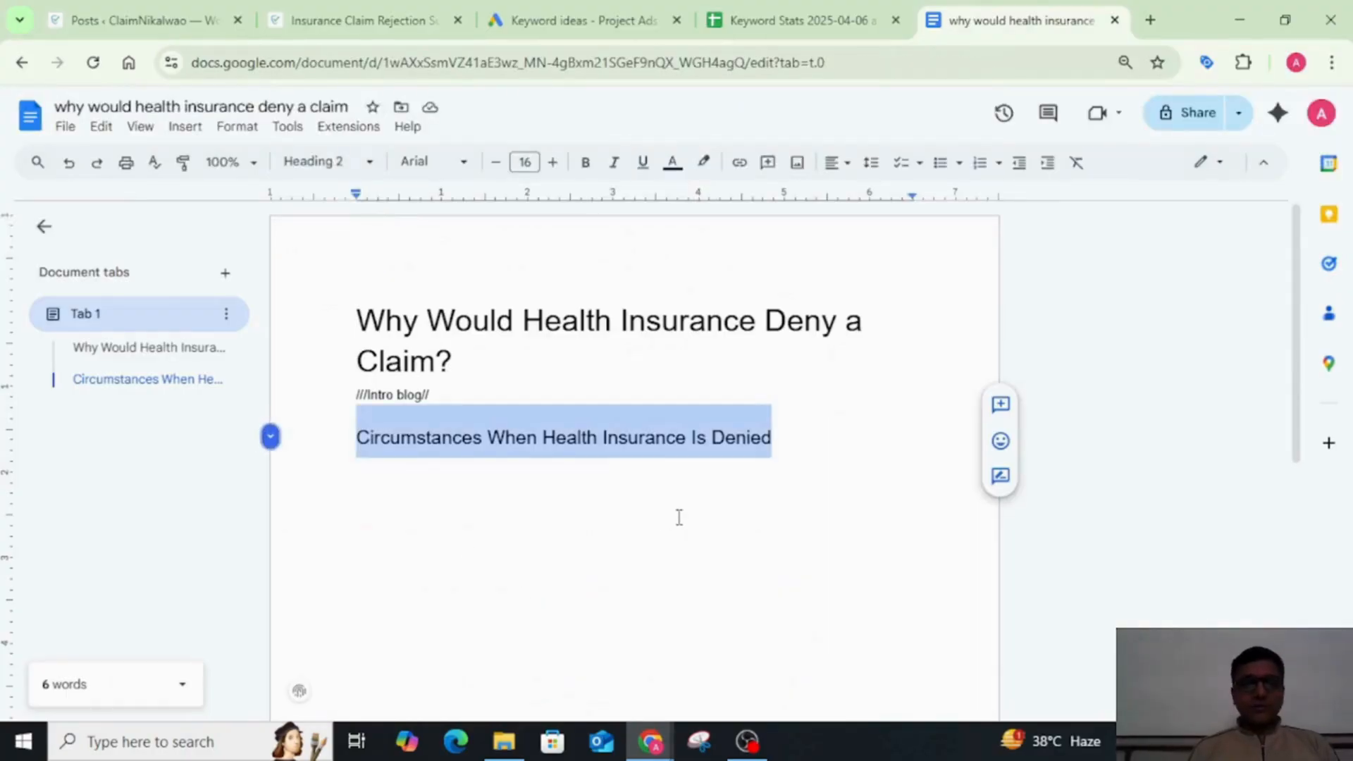
{"action": "left_click", "coordinate": [679, 518]}
{"action": "type", "text": "Lapsed policy"}
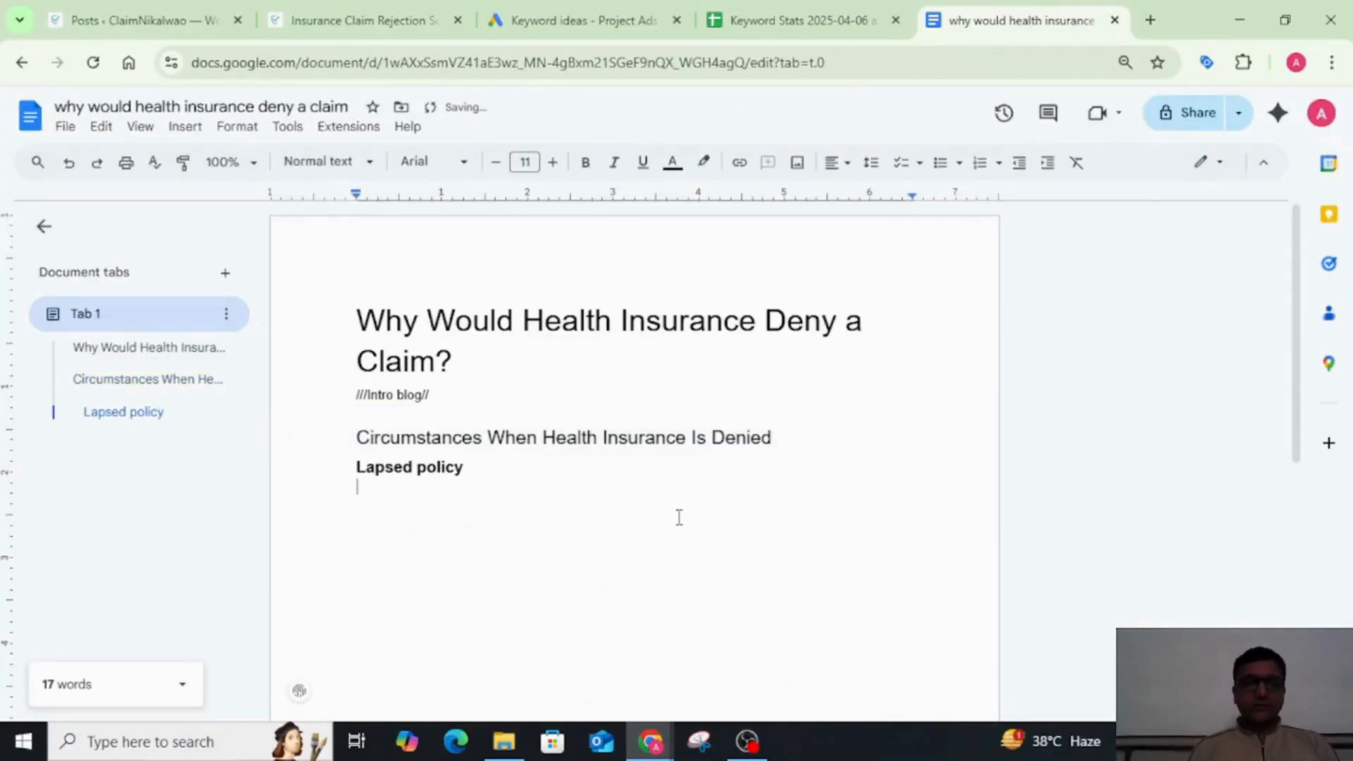
{"action": "key", "text": "BackSpace"}
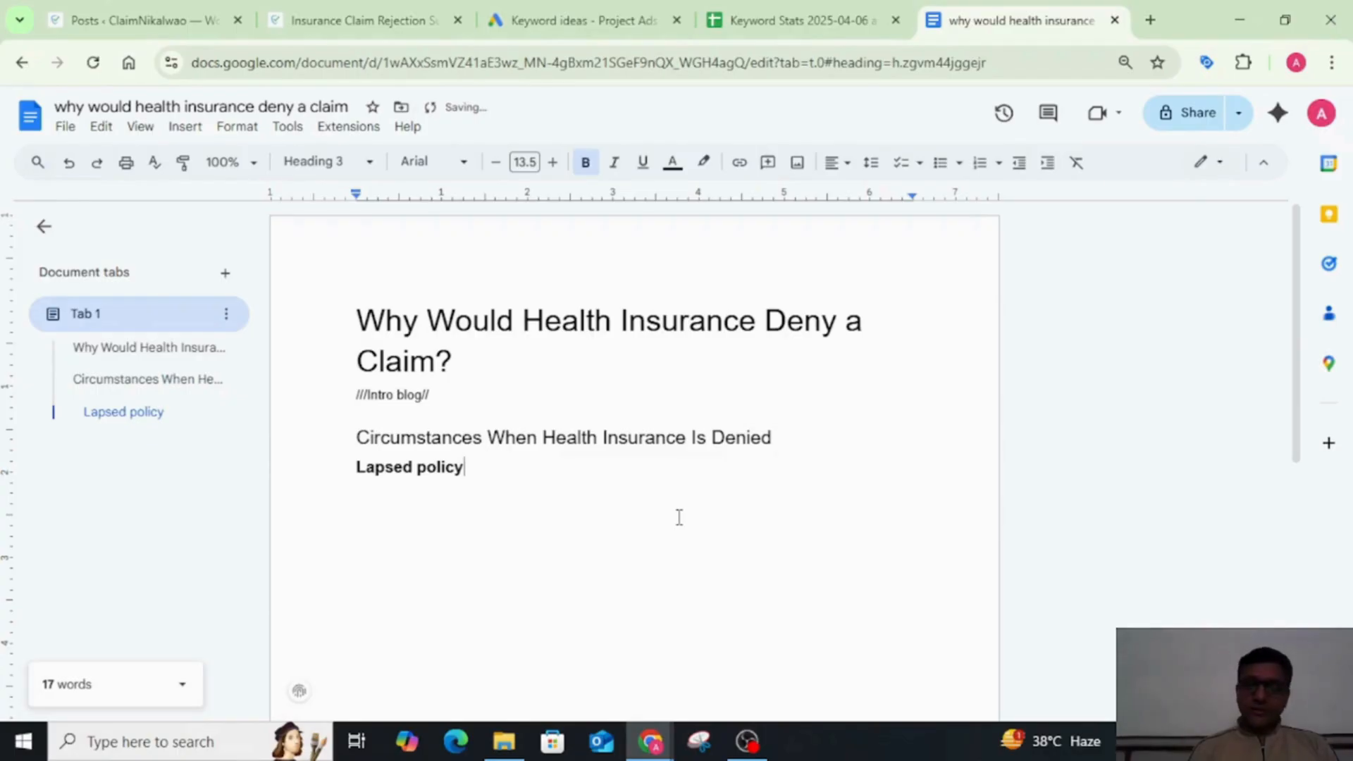
Step: Copy the second reason, Incorrect information, from the HDFC ERGO article and paste it directly below Lapsed policy, without a leading space
{"action": "key", "text": "alt+Tab"}
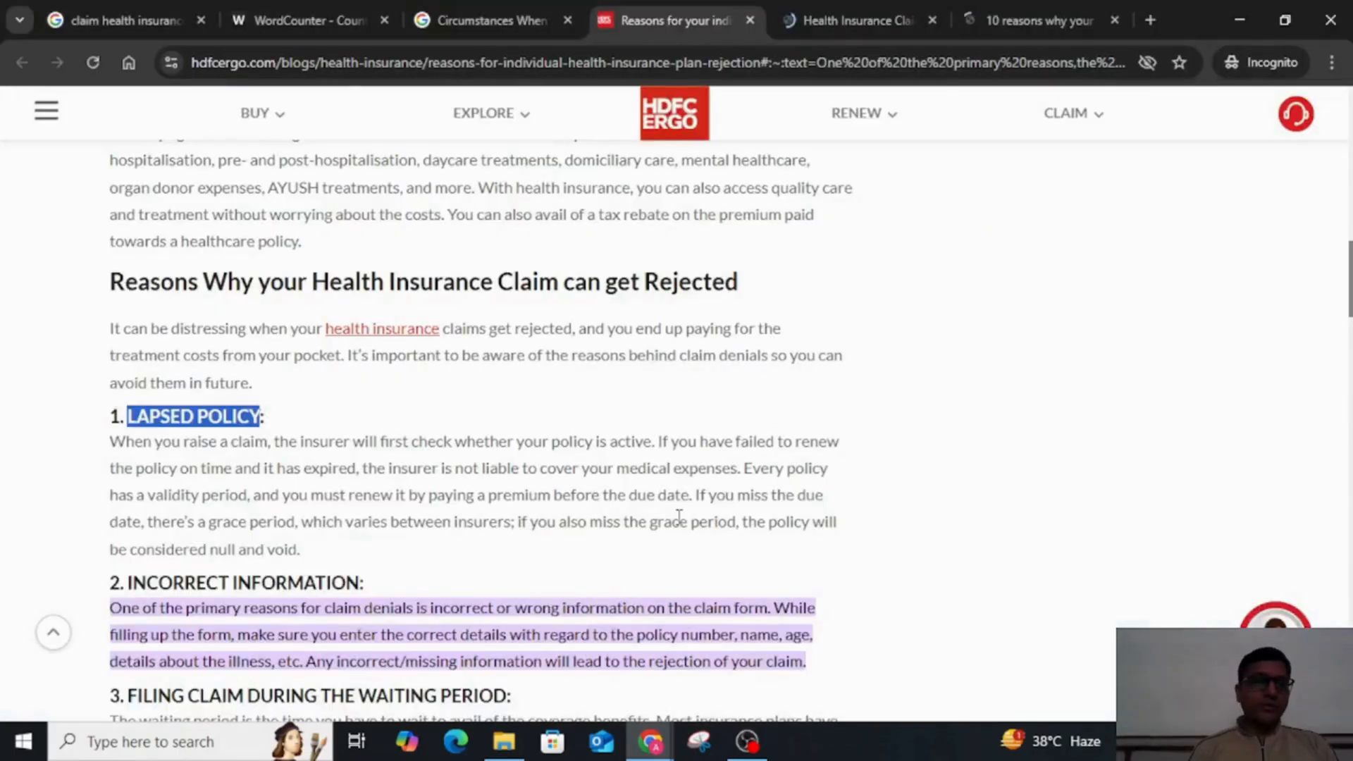
{"action": "scroll", "coordinate": [266, 513], "scroll_direction": "down", "scroll_amount": 2}
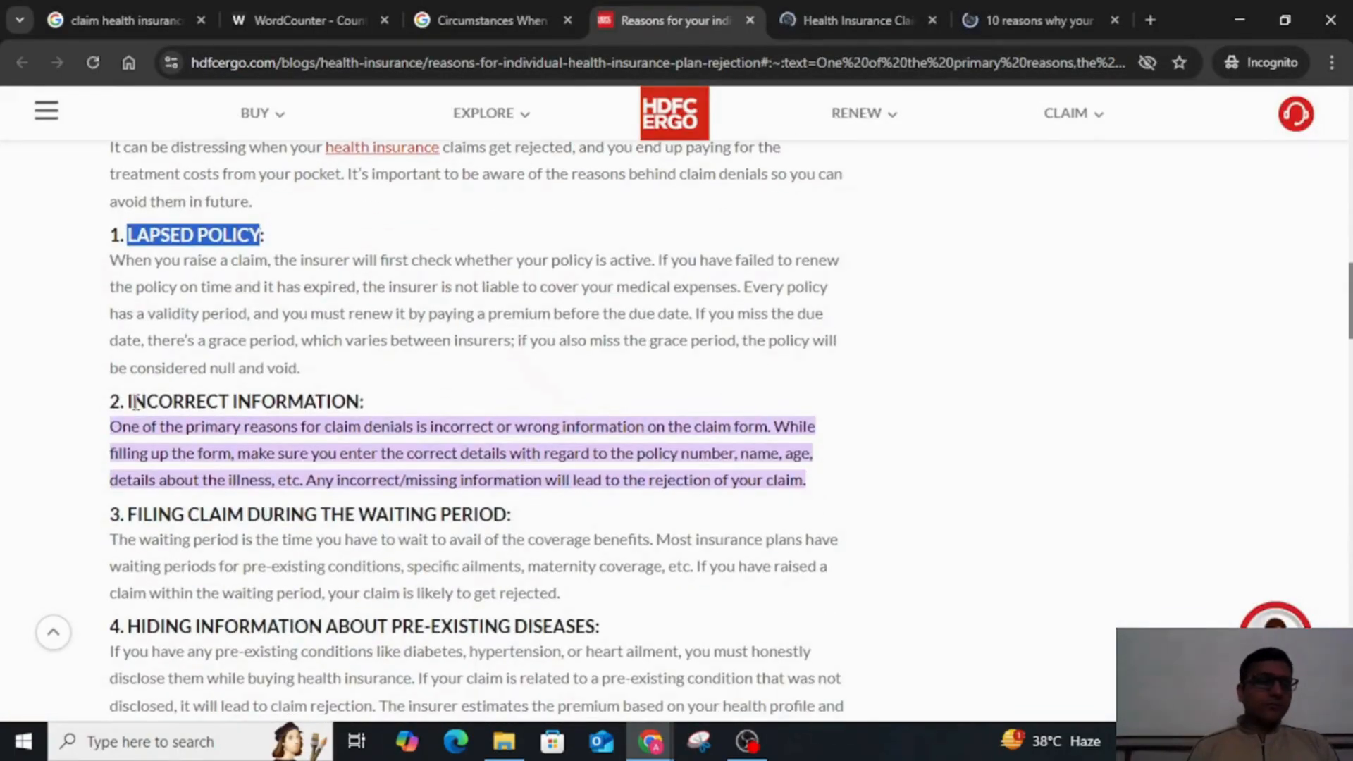
{"action": "left_click_drag", "start_coordinate": [125, 401], "coordinate": [360, 403]}
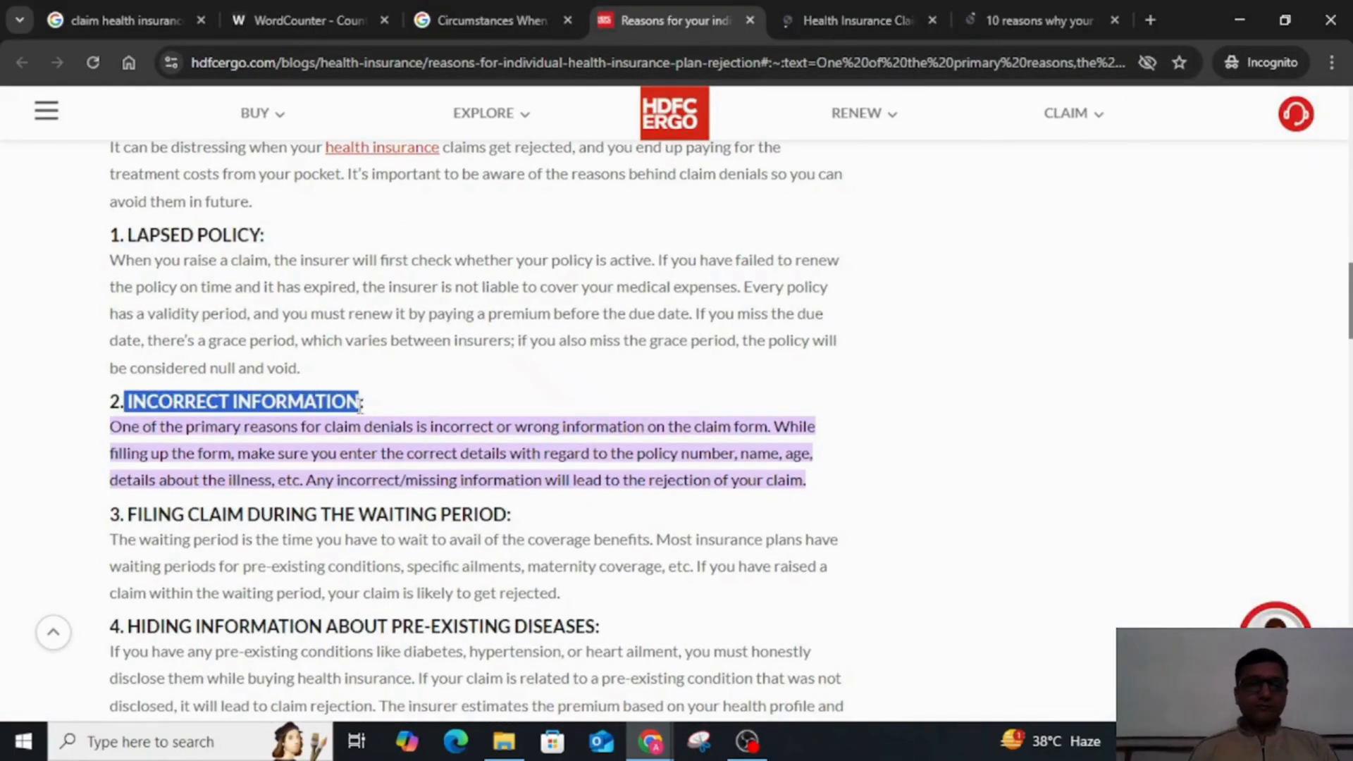
{"action": "key", "text": "alt+Tab"}
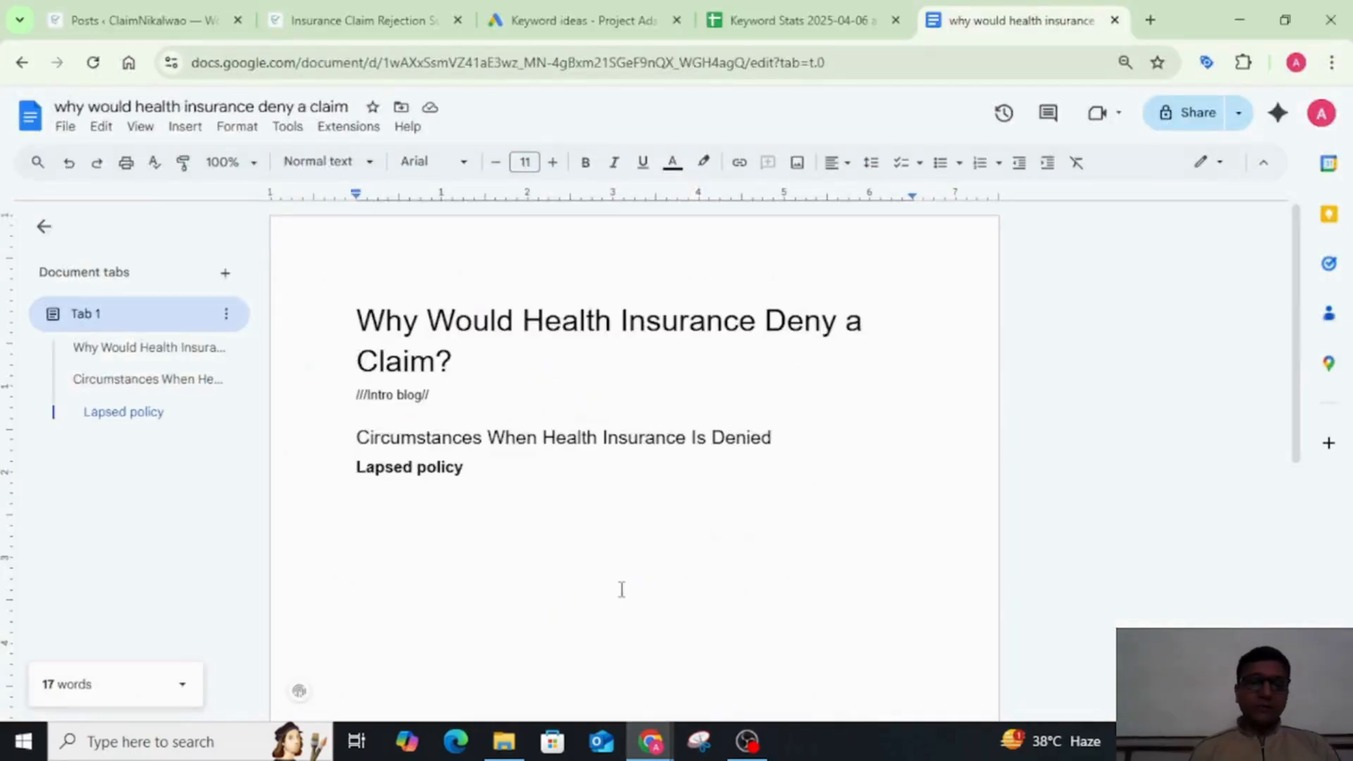
{"action": "type", "text": "Incorrect information"}
{"action": "key", "text": "Up"}
{"action": "key", "text": "Delete"}
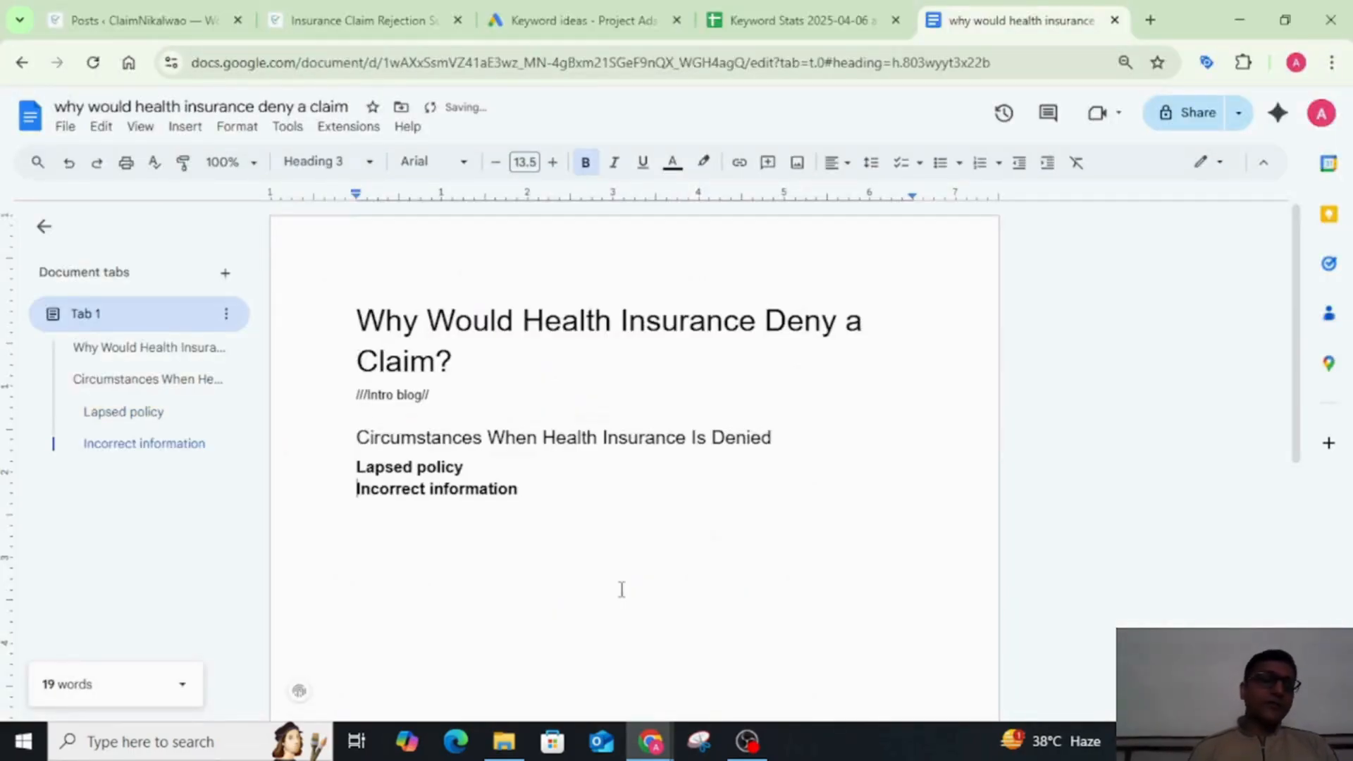
{"action": "key", "text": "Down"}
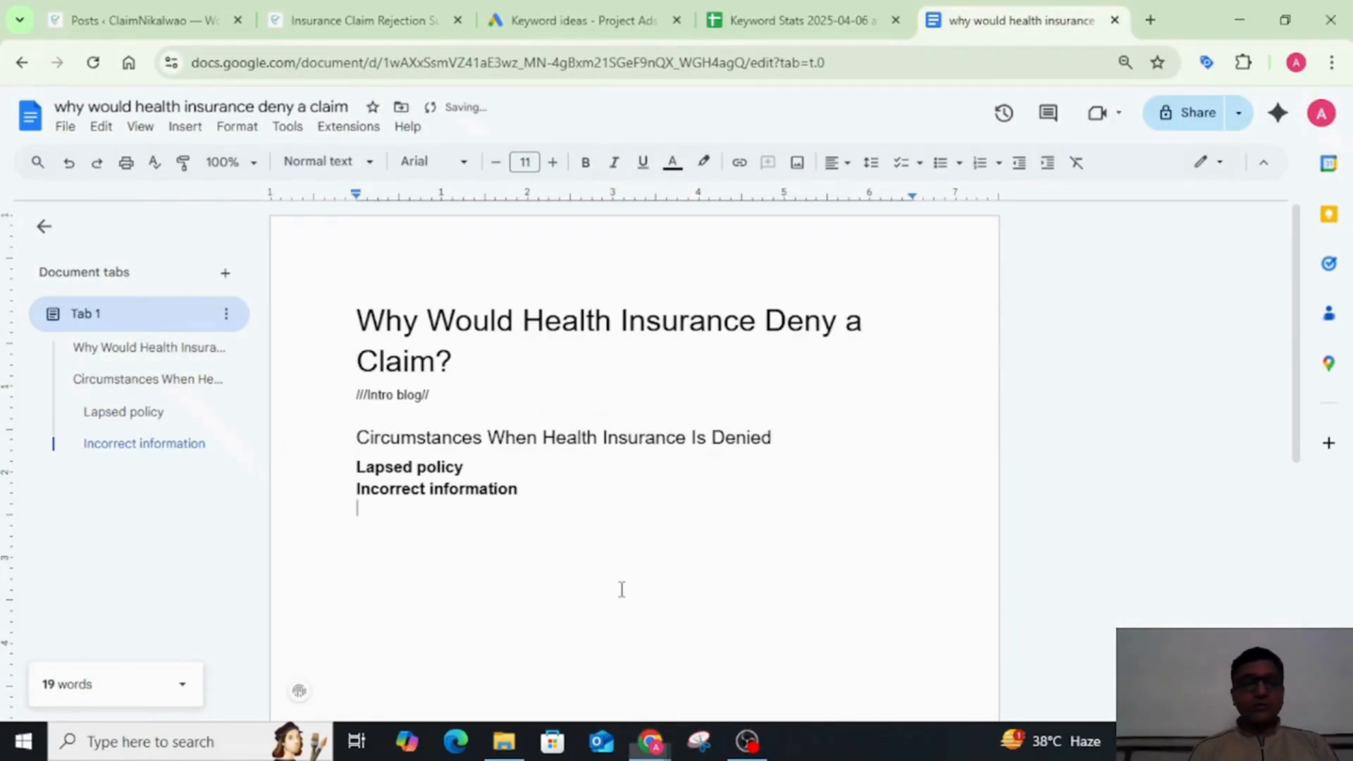
Step: Copy the third reason, Filing claim during the waiting period, from the HDFC ERGO article and paste it below Incorrect information in the document
{"action": "key", "text": "alt+Tab"}
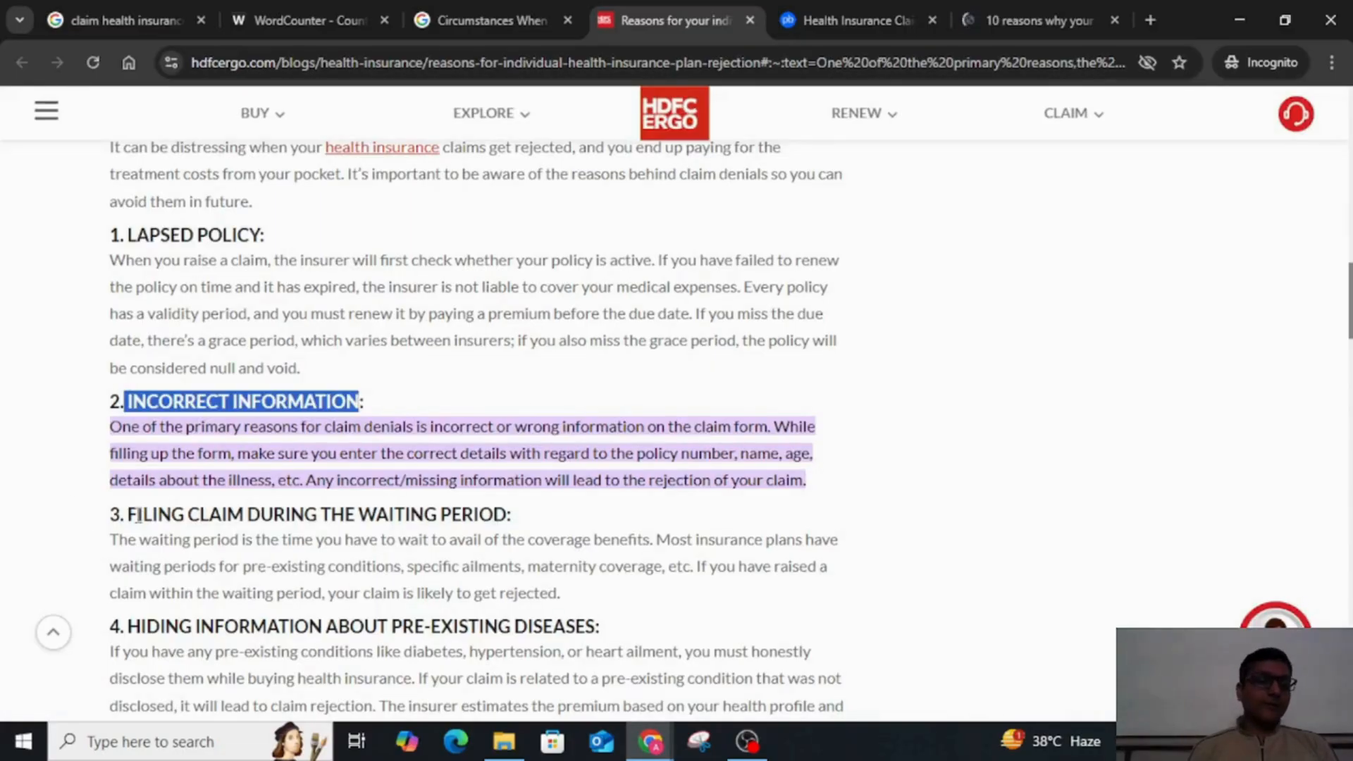
{"action": "left_click_drag", "start_coordinate": [131, 516], "coordinate": [507, 515]}
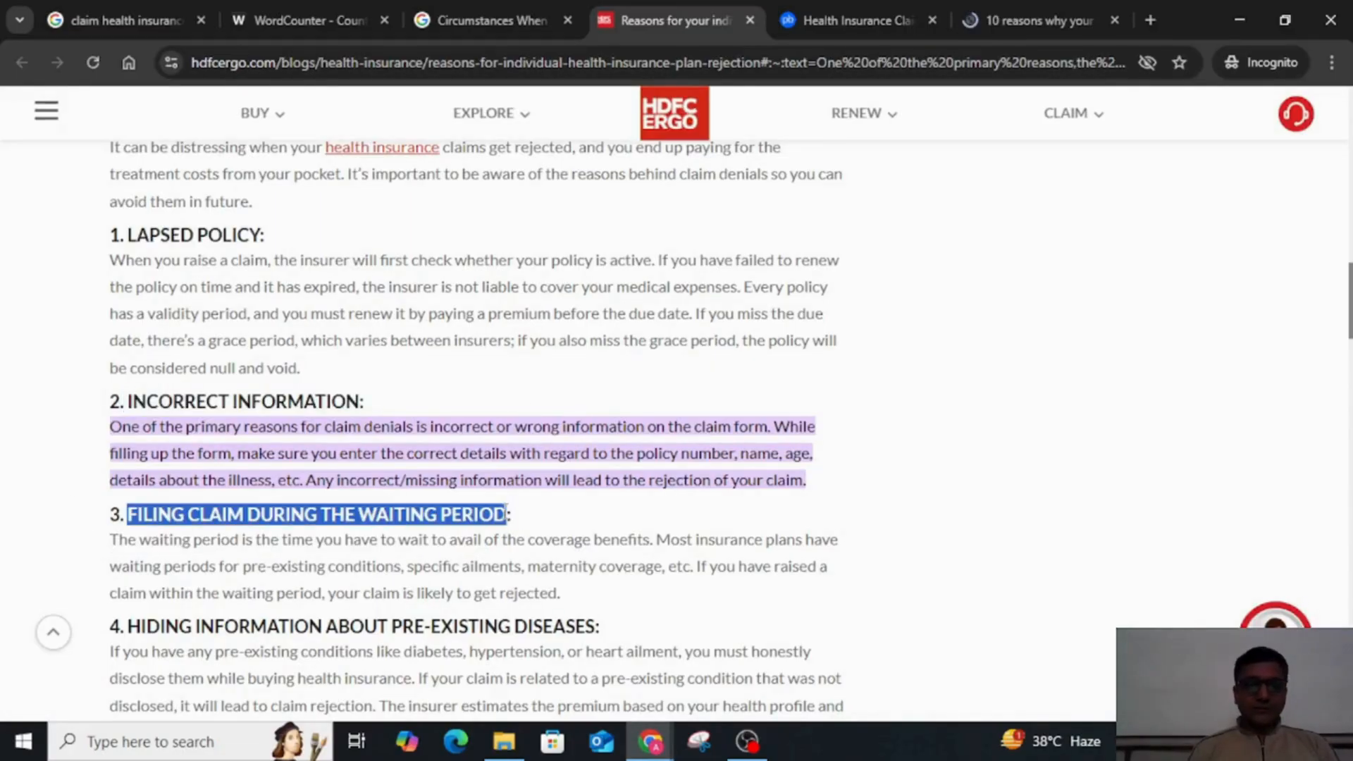
{"action": "key", "text": "ctrl+c"}
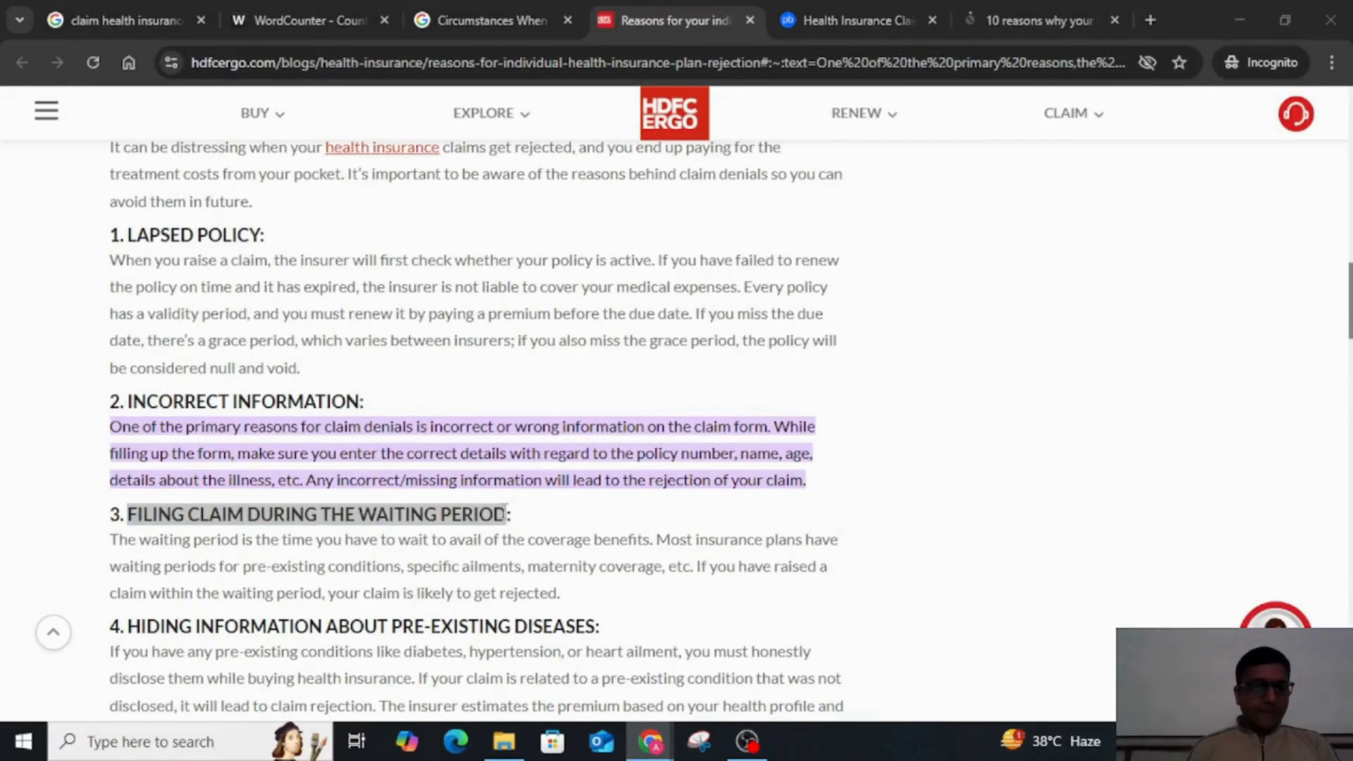
{"action": "key", "text": "alt+Tab"}
{"action": "key", "text": "ctrl+shift+v"}
{"action": "key", "text": "Return"}
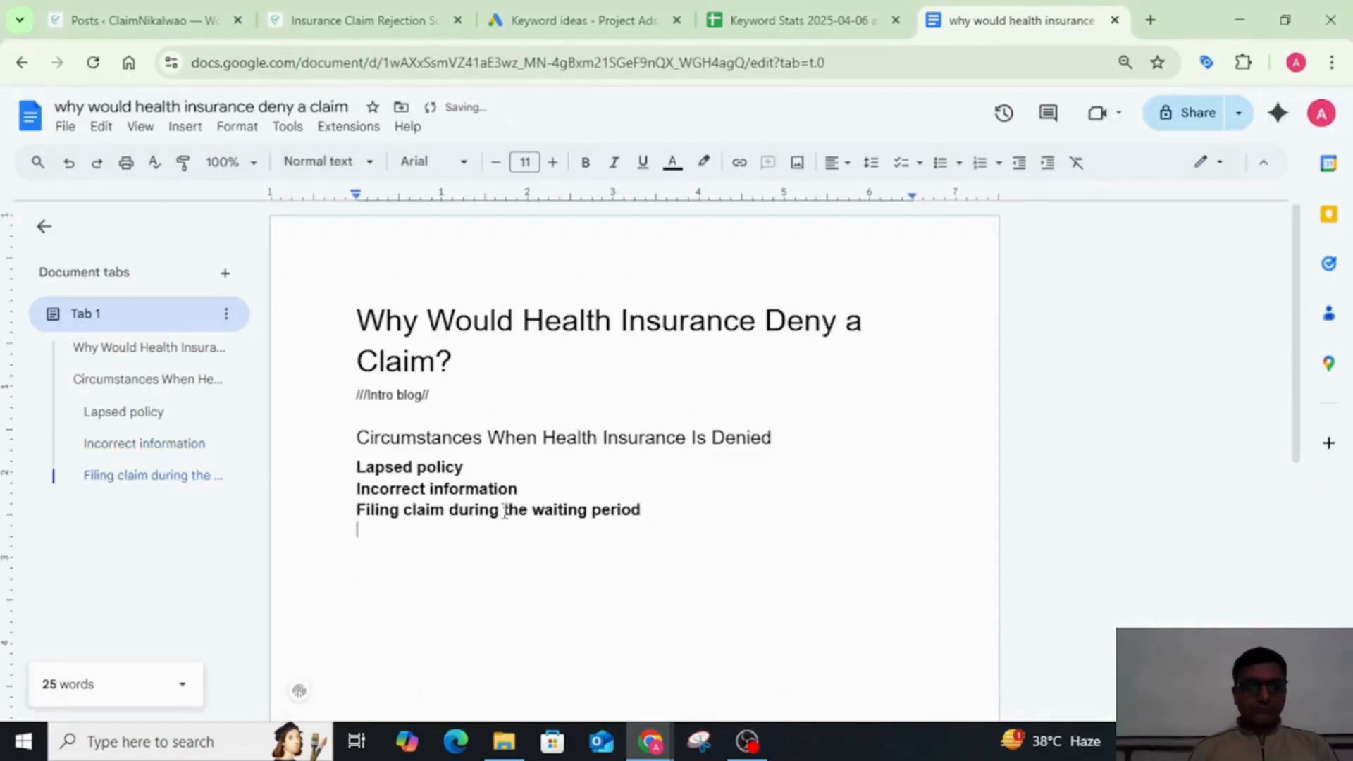
Step: Copy the fourth reason, Hiding information about pre-existing diseases, from the HDFC ERGO article and paste it as the next subheading in the document
{"action": "key", "text": "alt+Tab"}
{"action": "scroll", "coordinate": [332, 454], "scroll_direction": "down", "scroll_amount": 3}
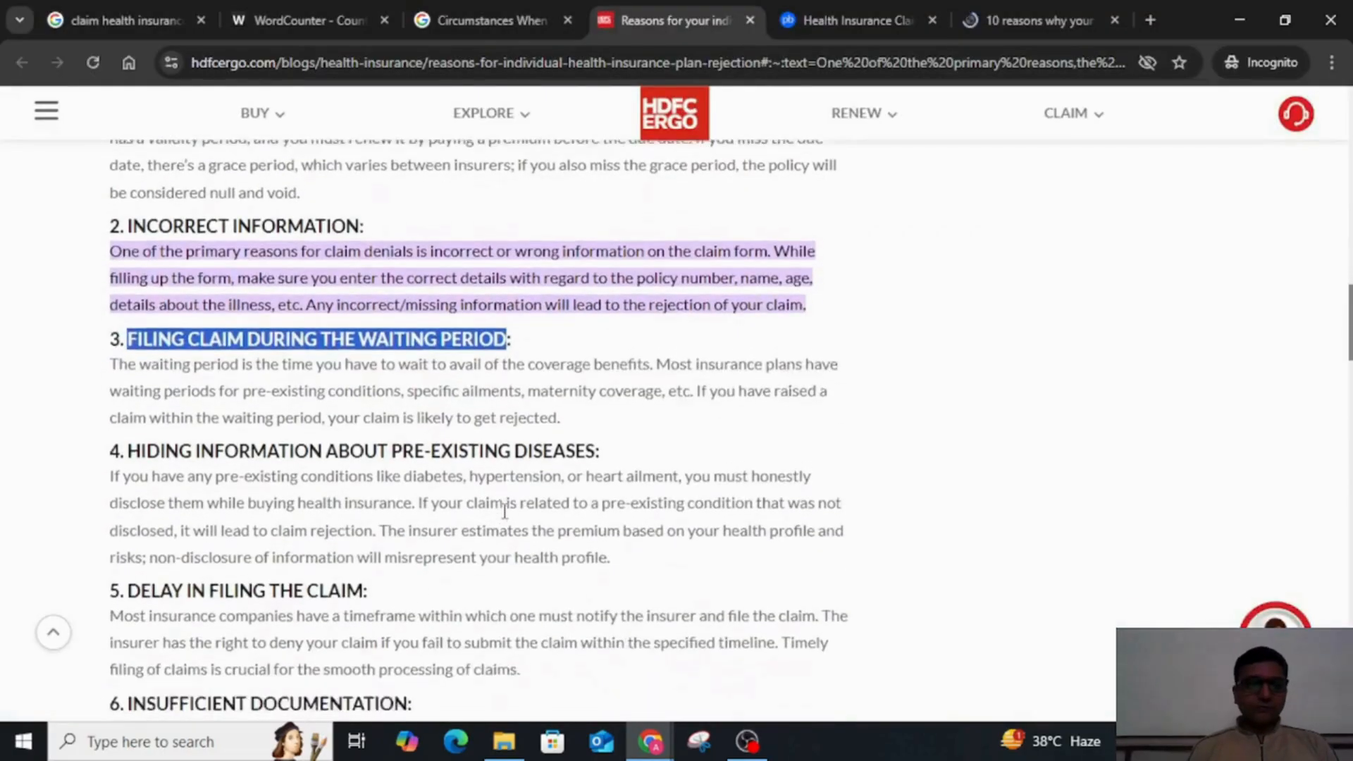
{"action": "left_click_drag", "start_coordinate": [134, 407], "coordinate": [604, 411]}
{"action": "key", "text": "ctrl+c"}
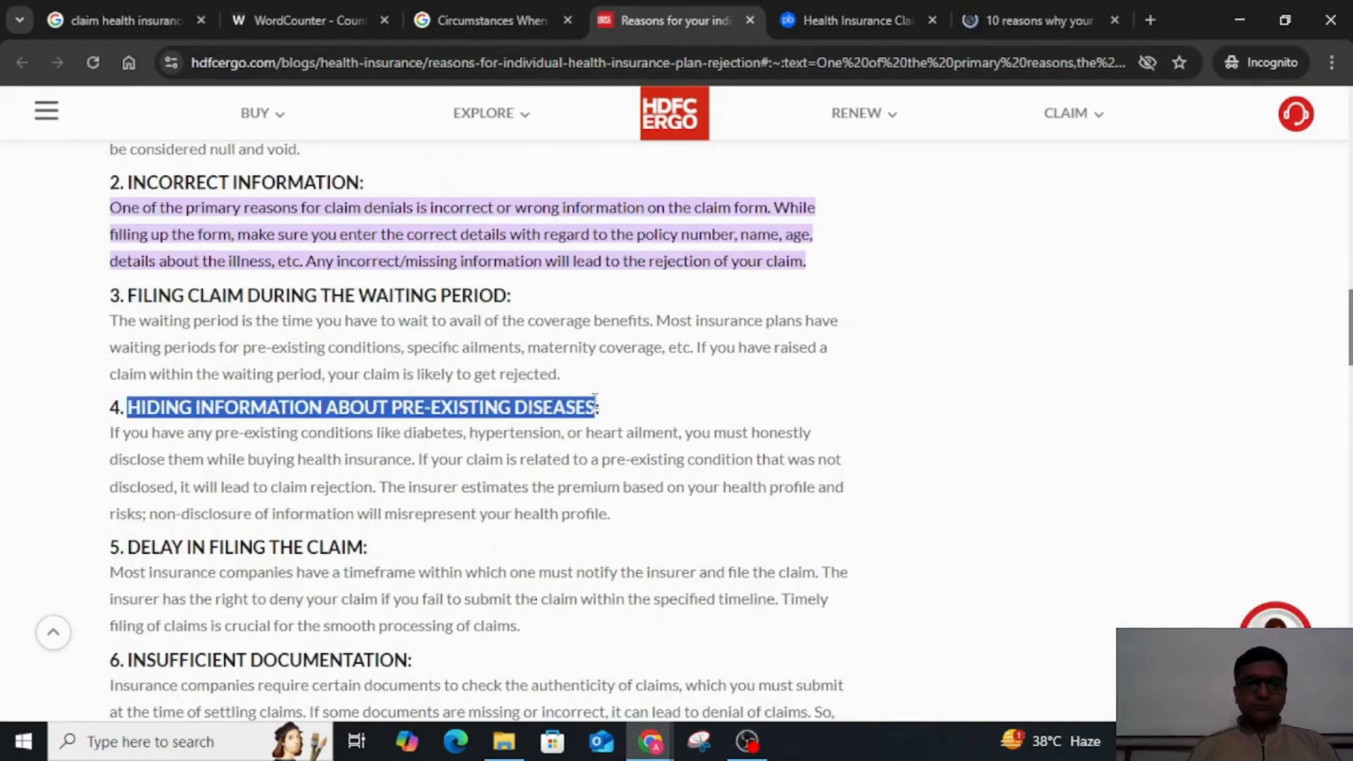
{"action": "key", "text": "alt+Tab"}
{"action": "key", "text": "ctrl+v"}
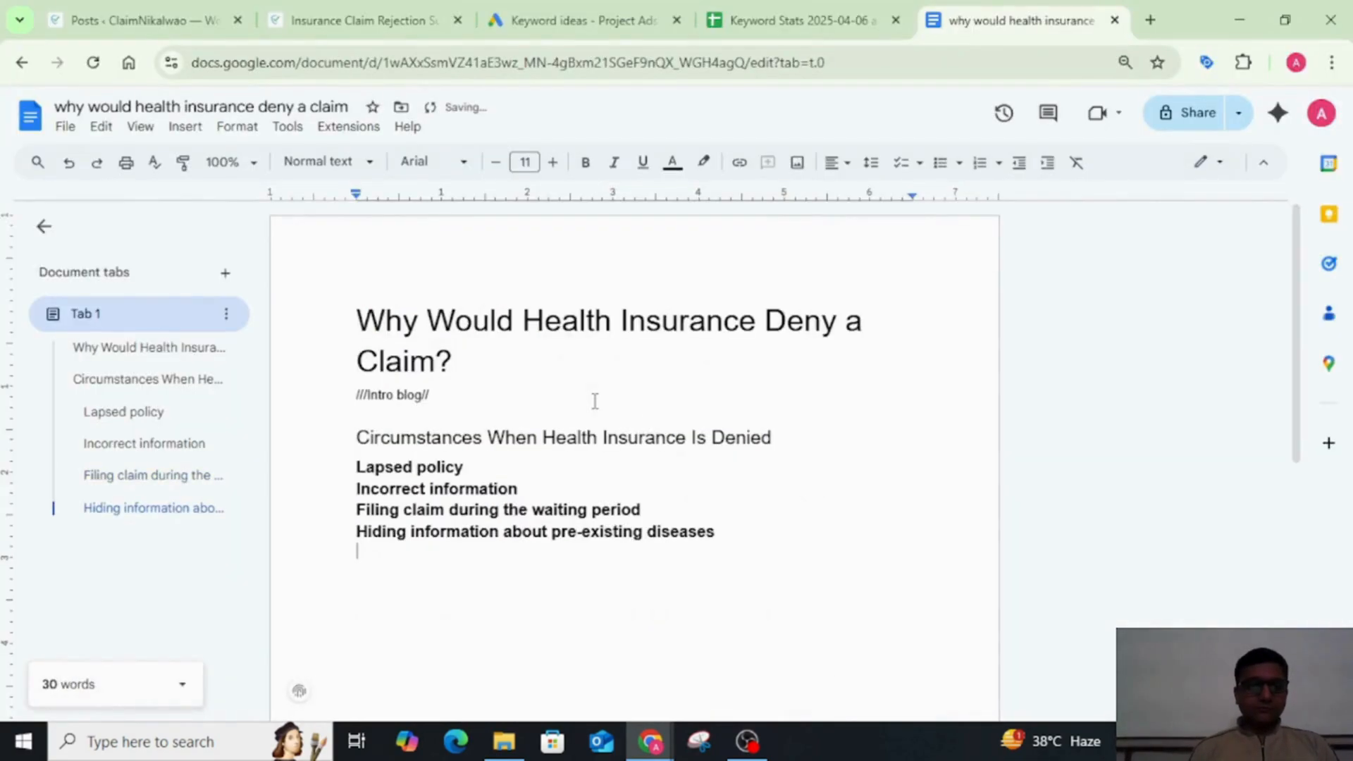
Step: Copy the fifth reason, Delay in filing the claim, from the HDFC ERGO article and paste it below the pre-existing diseases subheading
{"action": "key", "text": "alt+Tab"}
{"action": "scroll", "coordinate": [130, 391], "scroll_direction": "down", "scroll_amount": 2}
{"action": "left_click", "coordinate": [129, 391]}
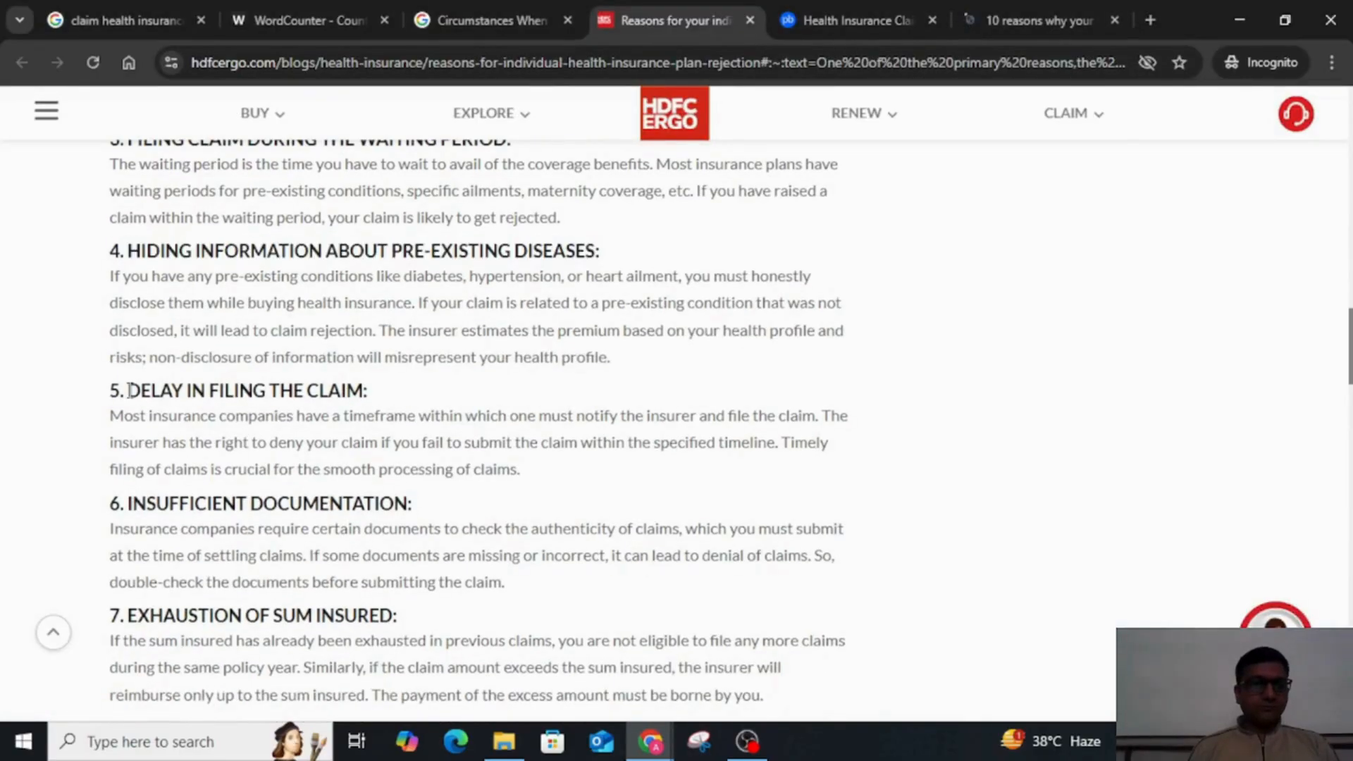
{"action": "left_click_drag", "start_coordinate": [129, 390], "coordinate": [367, 385]}
{"action": "key", "text": "ctrl+c"}
{"action": "key", "text": "alt+Tab"}
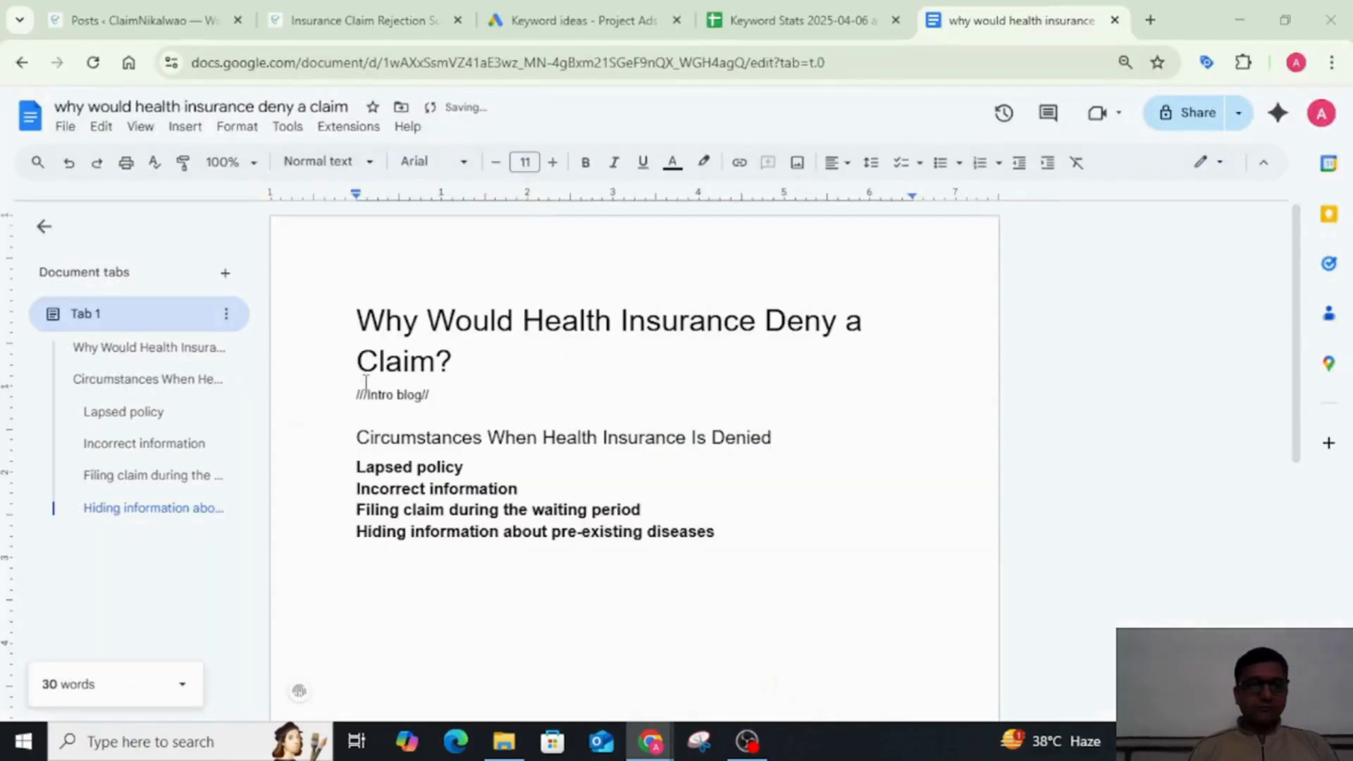
{"action": "key", "text": "ctrl+v"}
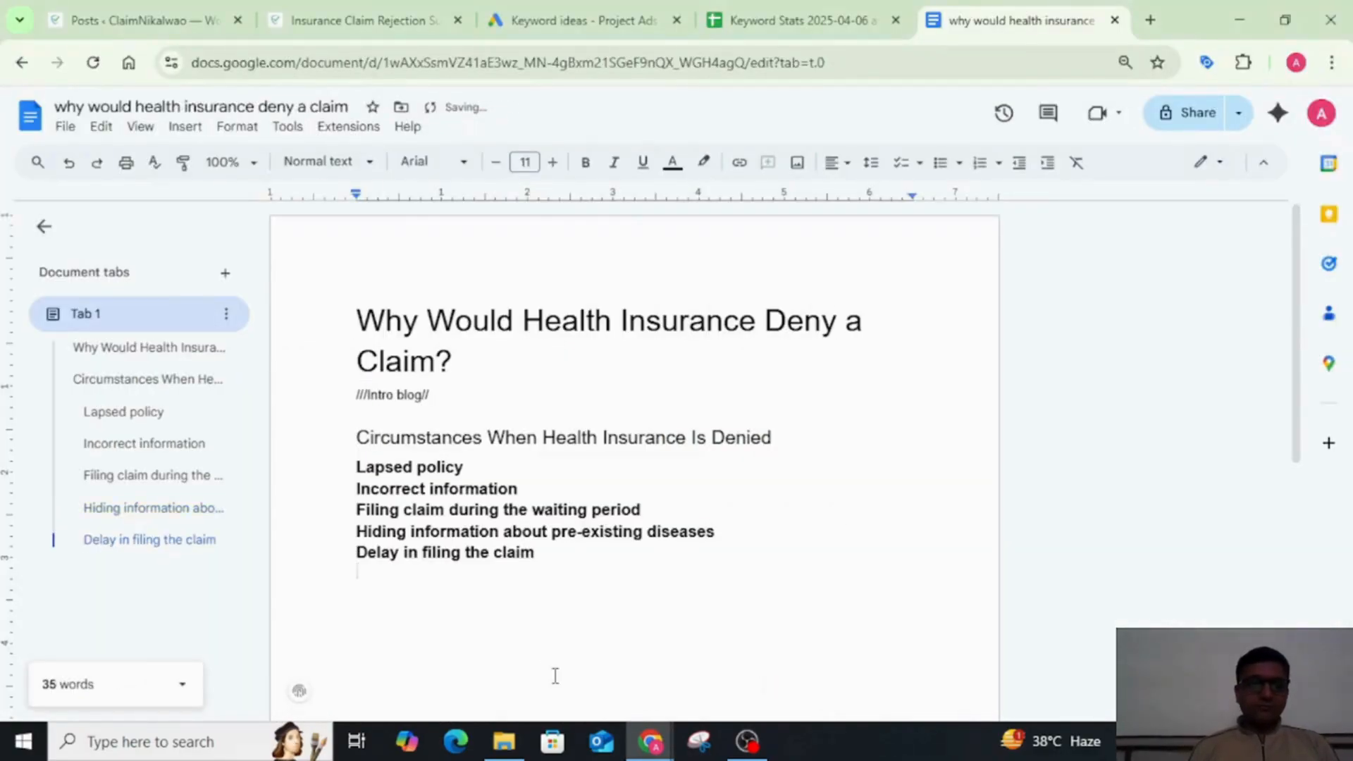
Step: Copy the sixth reason, Insufficient documentation, from the HDFC ERGO article and paste it below Delay in filing the claim
{"action": "key", "text": "alt+Tab"}
{"action": "scroll", "coordinate": [222, 523], "scroll_direction": "down", "scroll_amount": 2}
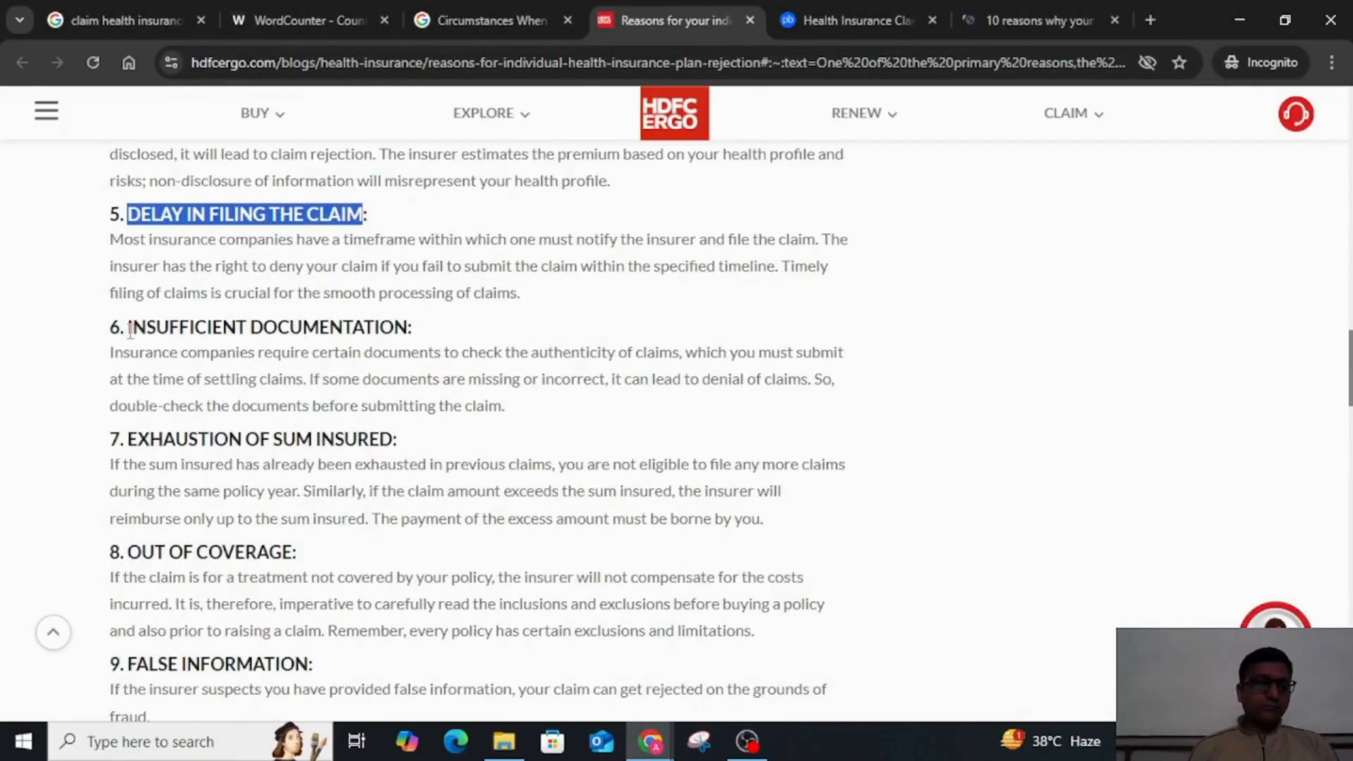
{"action": "left_click_drag", "start_coordinate": [130, 330], "coordinate": [409, 328]}
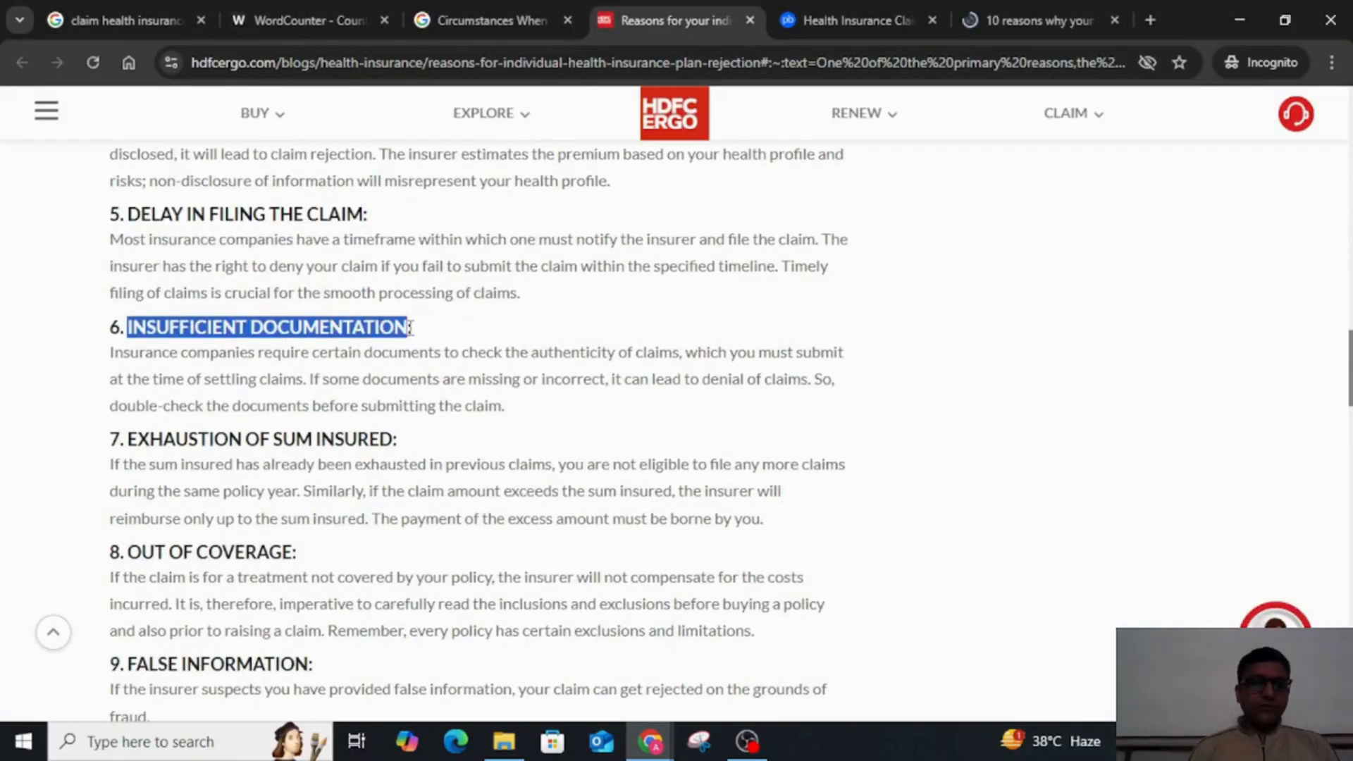
{"action": "key", "text": "ctrl+c"}
{"action": "key", "text": "alt+Tab"}
{"action": "key", "text": "ctrl+v"}
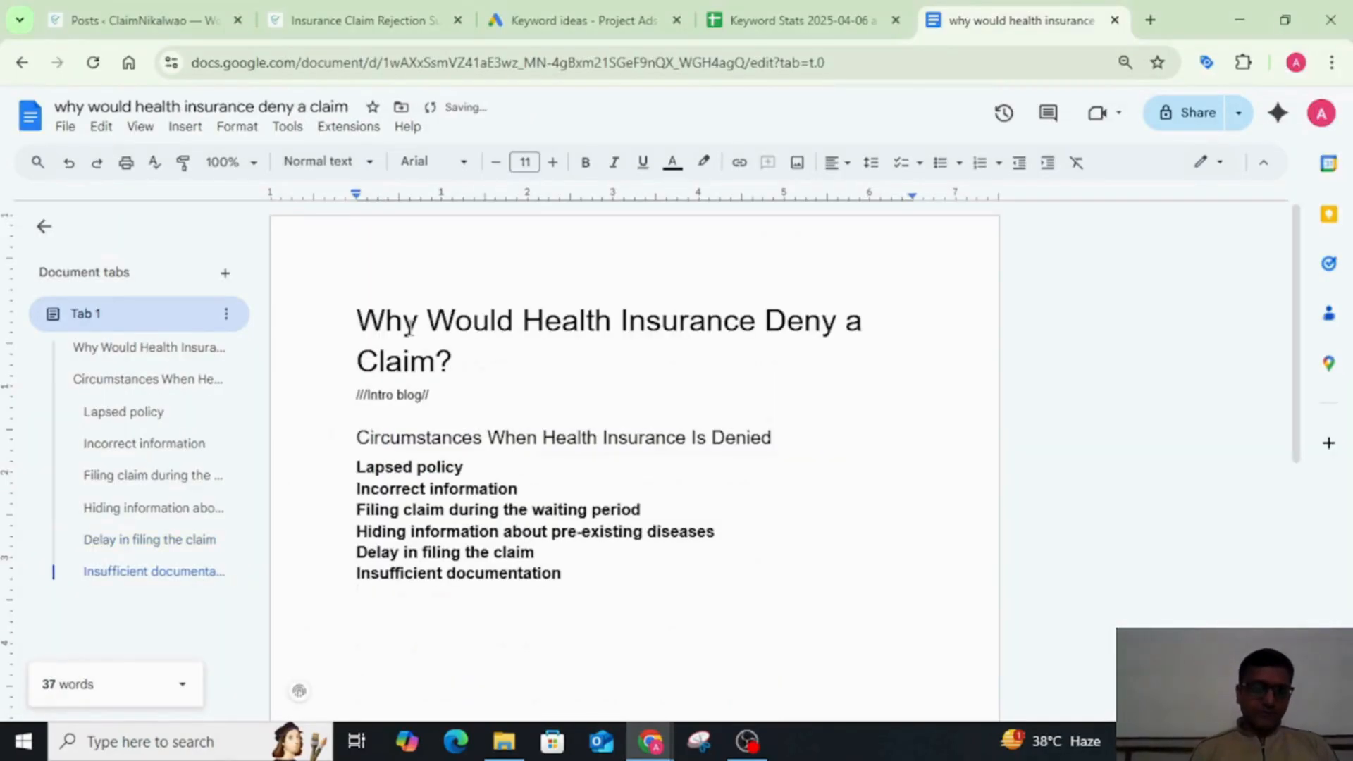
Step: Copy the seventh reason, Exhaustion of sum insured, from the HDFC ERGO article and paste it below Insufficient documentation
{"action": "key", "text": "alt+Tab"}
{"action": "left_click_drag", "start_coordinate": [129, 439], "coordinate": [392, 439]}
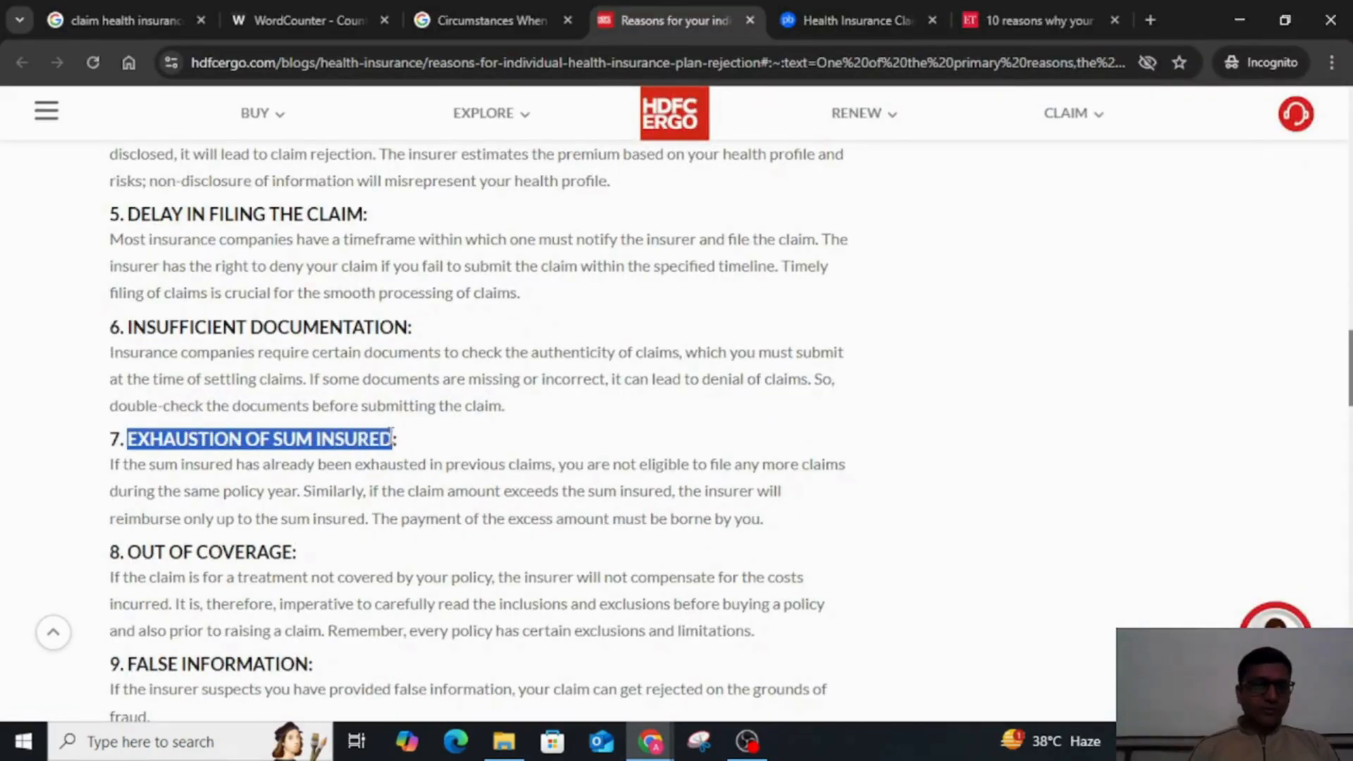
{"action": "key", "text": "ctrl+c"}
{"action": "key", "text": "alt+Tab"}
{"action": "key", "text": "ctrl+v"}
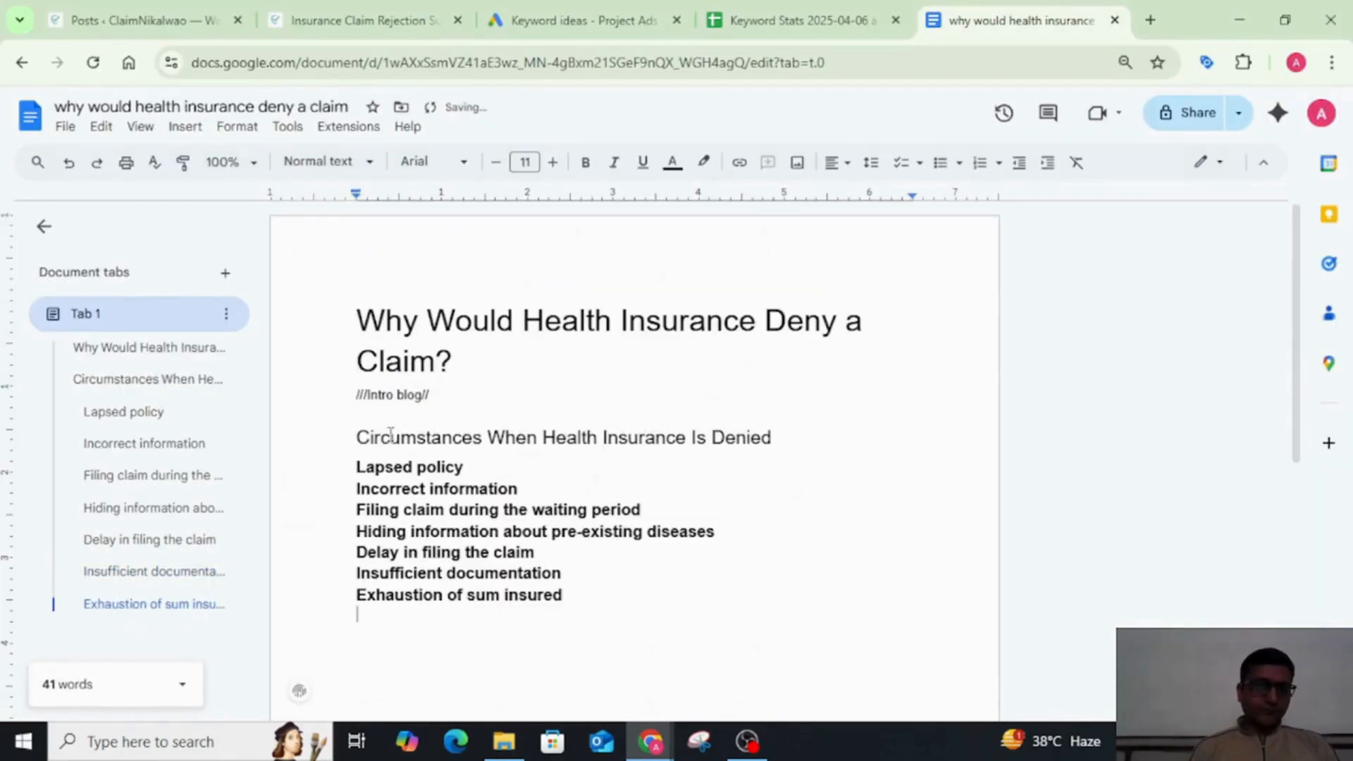
Step: Copy the eighth reason, Out of coverage, from the HDFC ERGO article and paste it below Exhaustion of sum insured, without the trailing colon
{"action": "key", "text": "alt+Tab"}
{"action": "scroll", "coordinate": [391, 435], "scroll_direction": "down", "scroll_amount": 3}
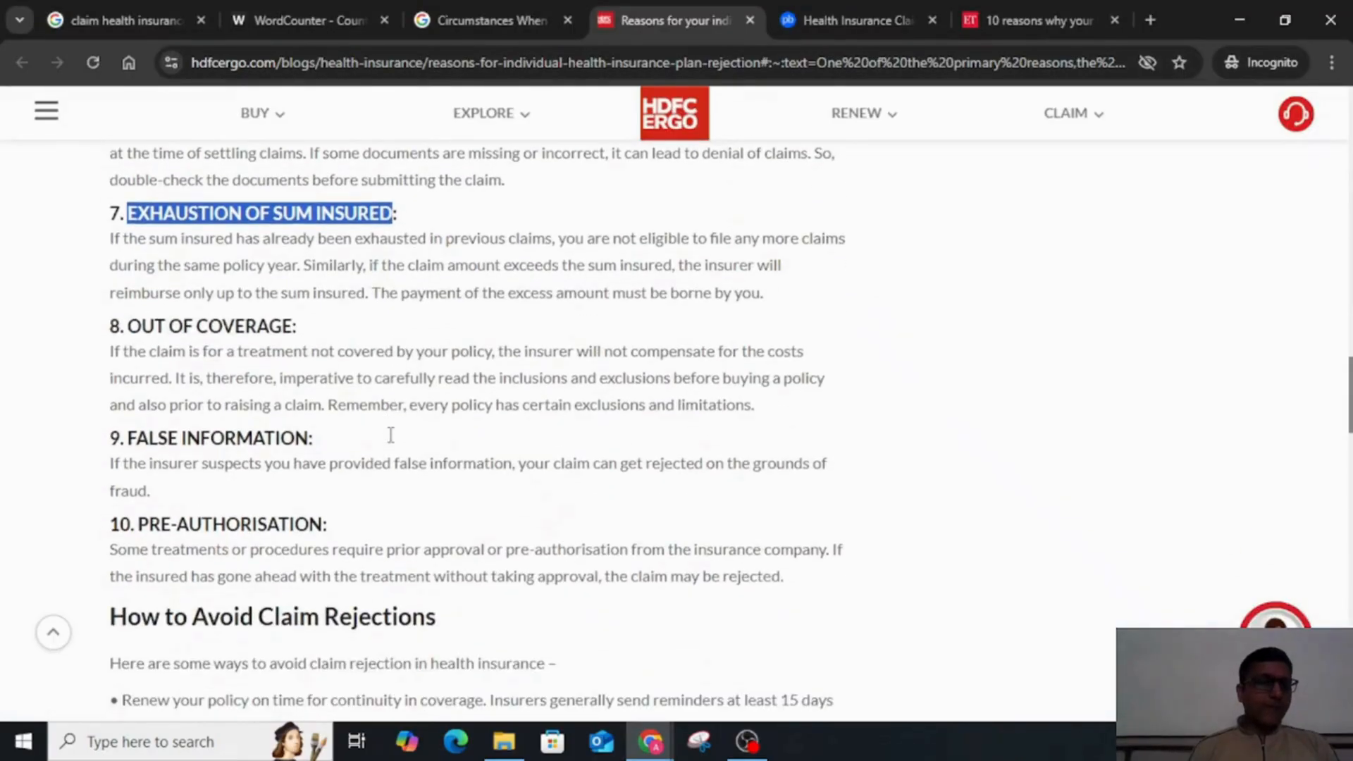
{"action": "left_click_drag", "start_coordinate": [131, 328], "coordinate": [300, 338]}
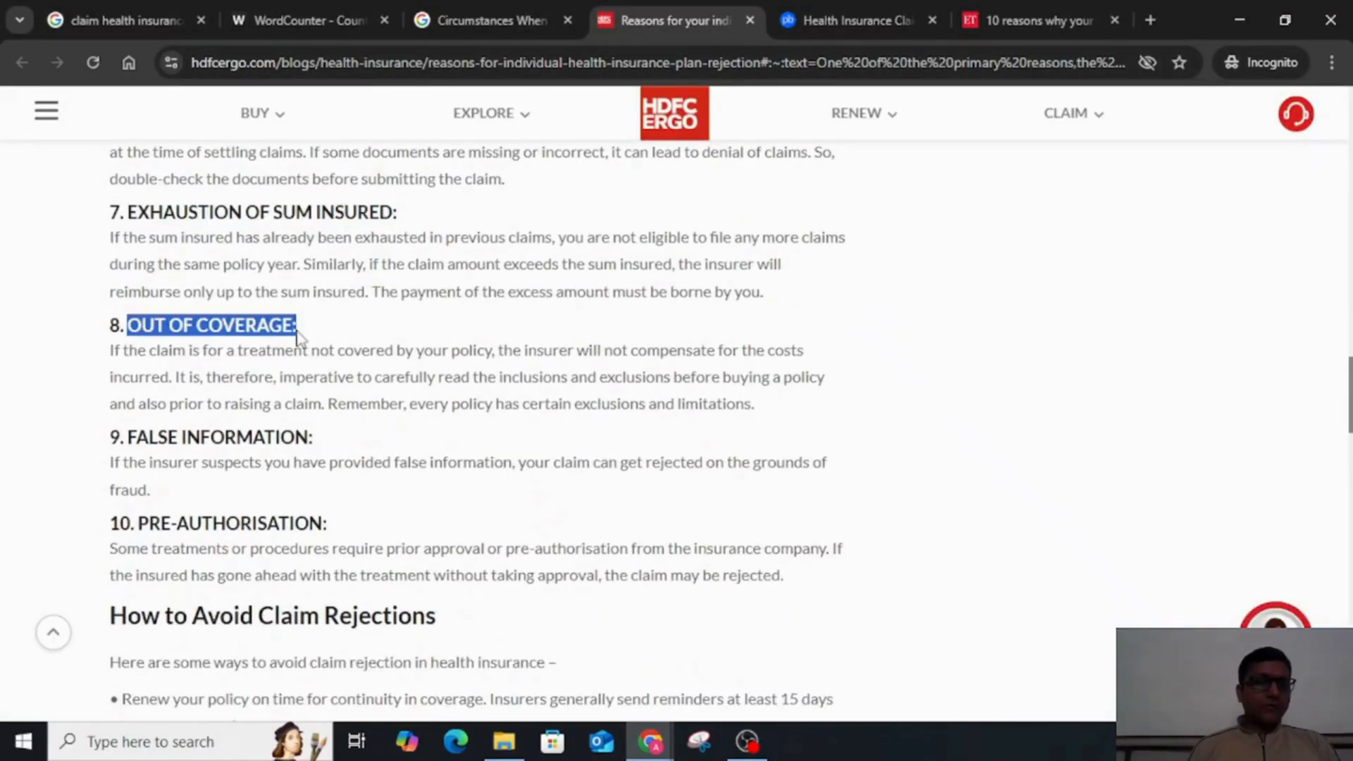
{"action": "key", "text": "ctrl+c"}
{"action": "key", "text": "alt+Tab"}
{"action": "key", "text": "ctrl+v"}
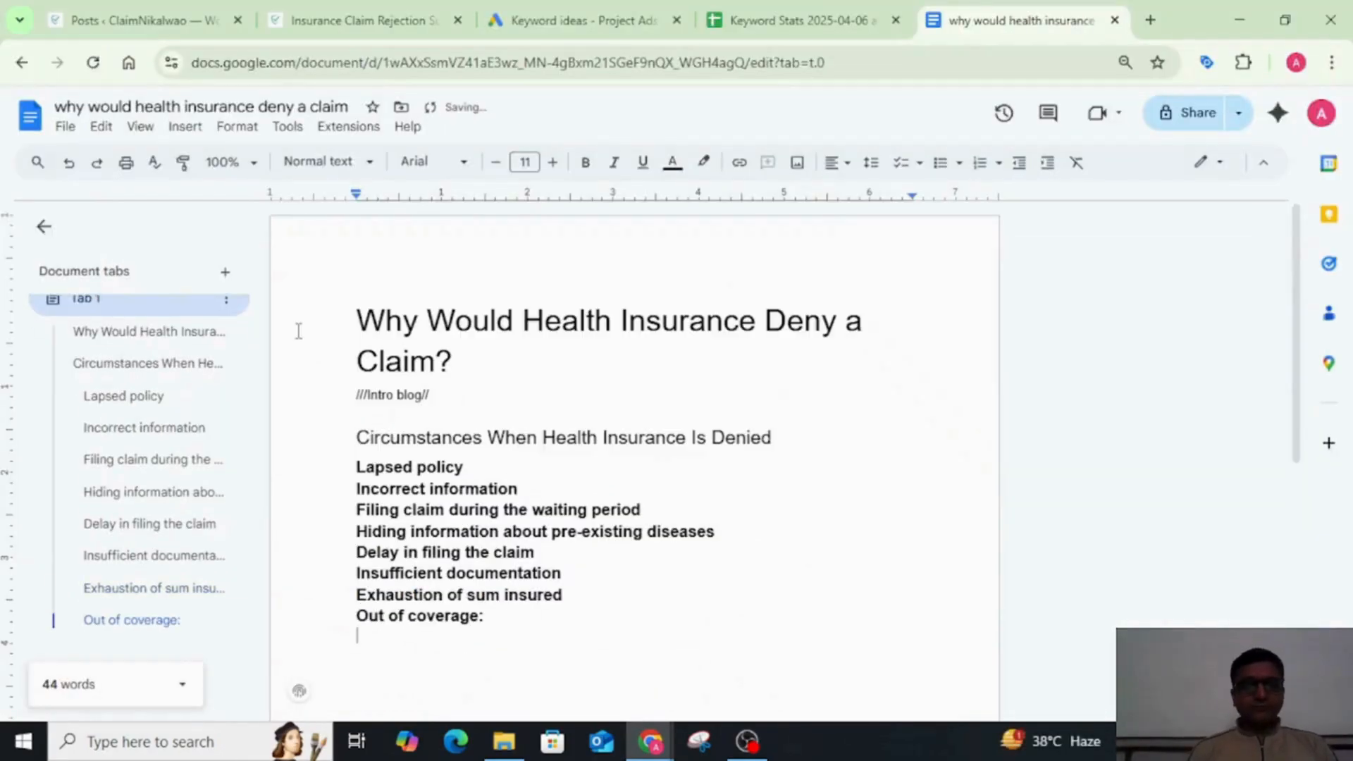
Step: Copy the ninth reason, False information, from the HDFC ERGO article and compare it with the Incorrect information subheading in the document
{"action": "key", "text": "alt+Tab"}
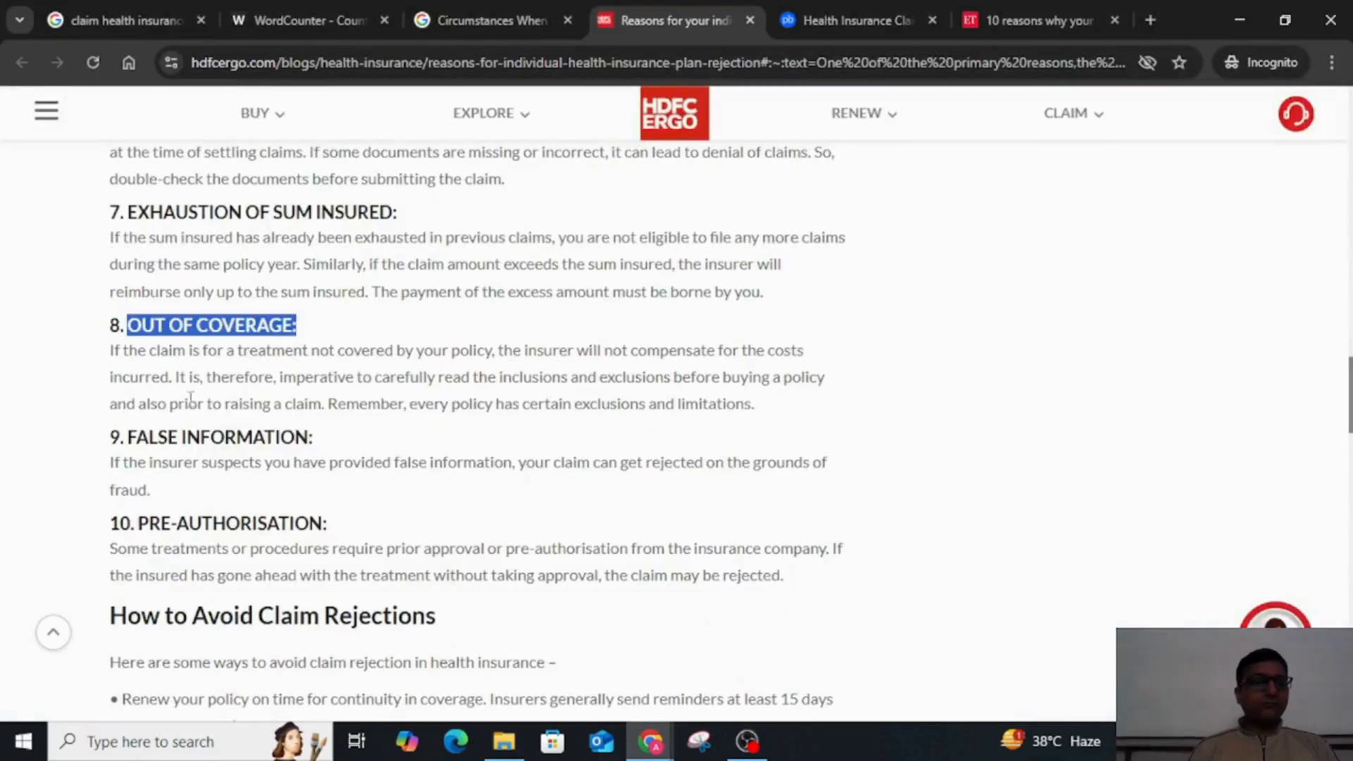
{"action": "left_click_drag", "start_coordinate": [129, 441], "coordinate": [313, 441]}
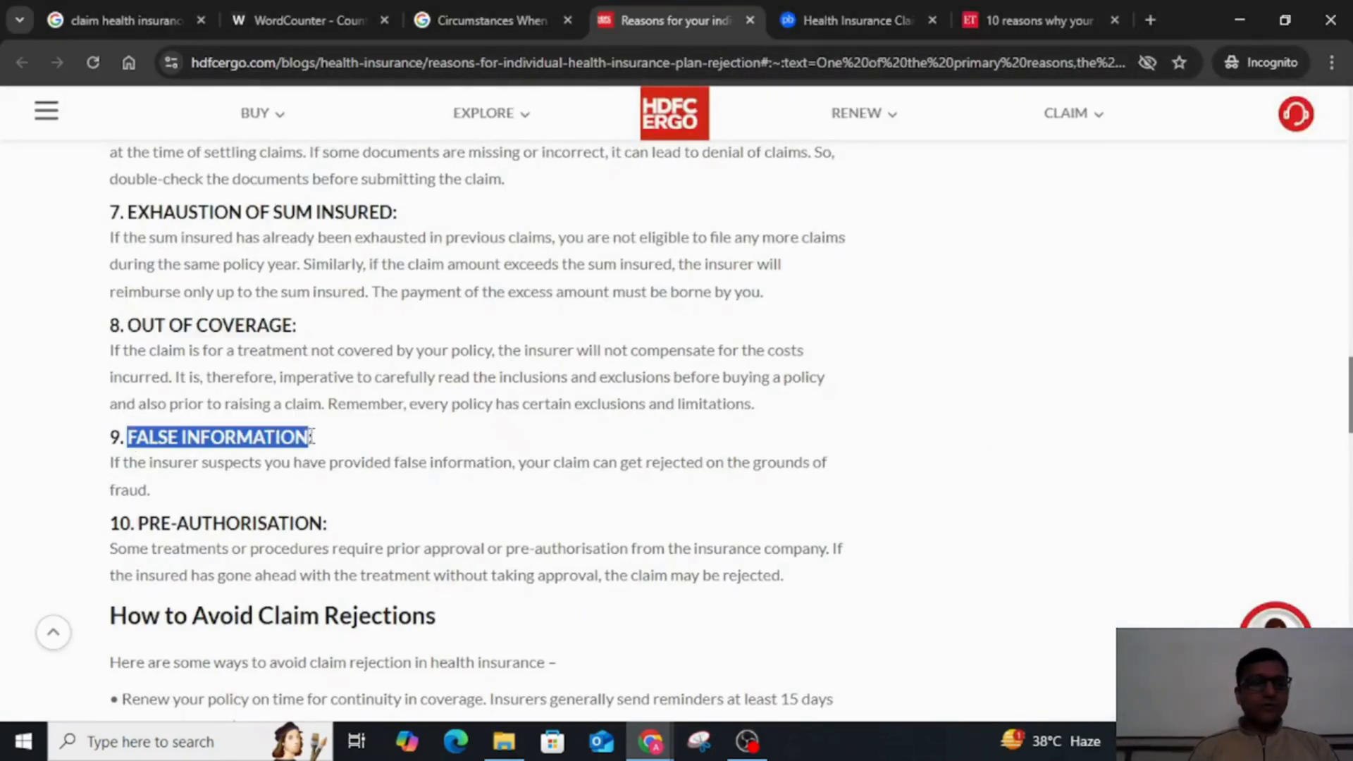
{"action": "key", "text": "ctrl+c"}
{"action": "key", "text": "alt+Tab"}
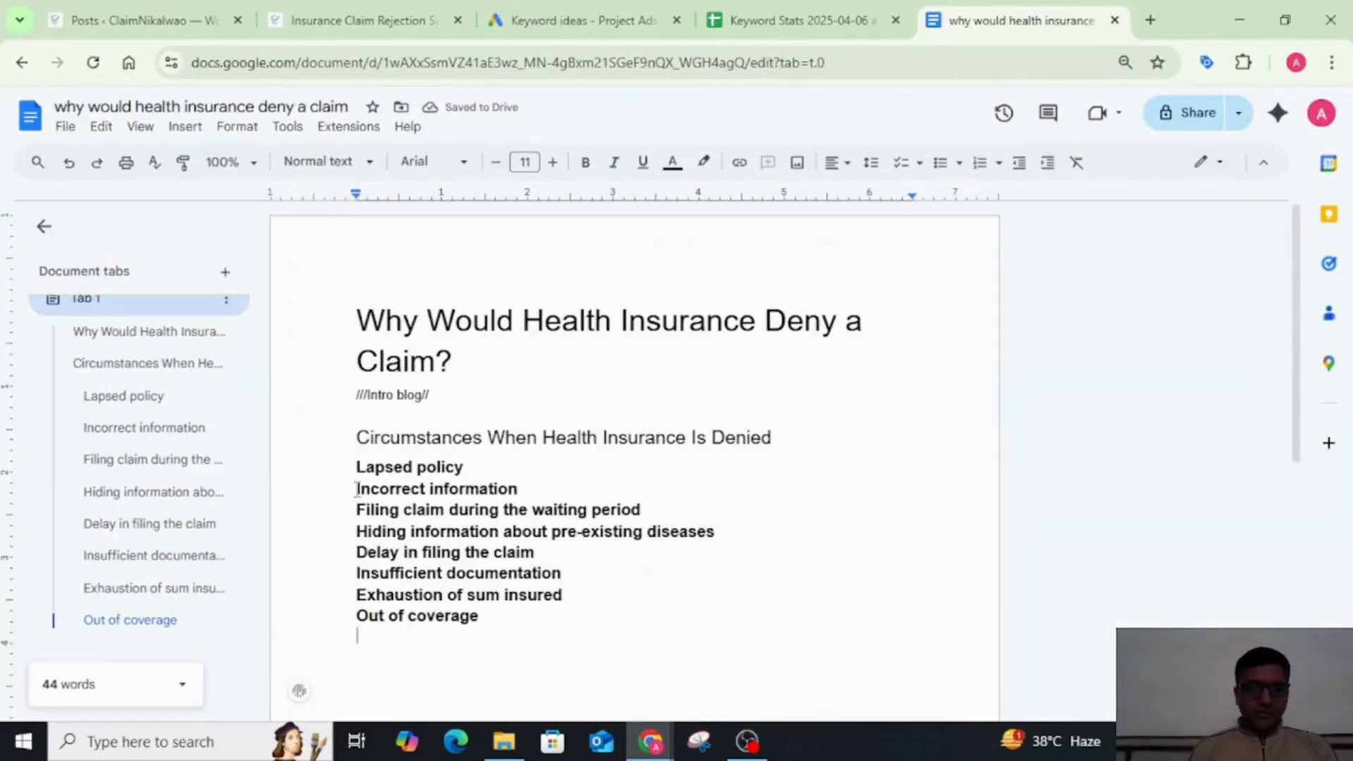
{"action": "left_click_drag", "start_coordinate": [357, 489], "coordinate": [552, 493]}
{"action": "key", "text": "alt+Tab"}
{"action": "key", "text": "alt+Tab"}
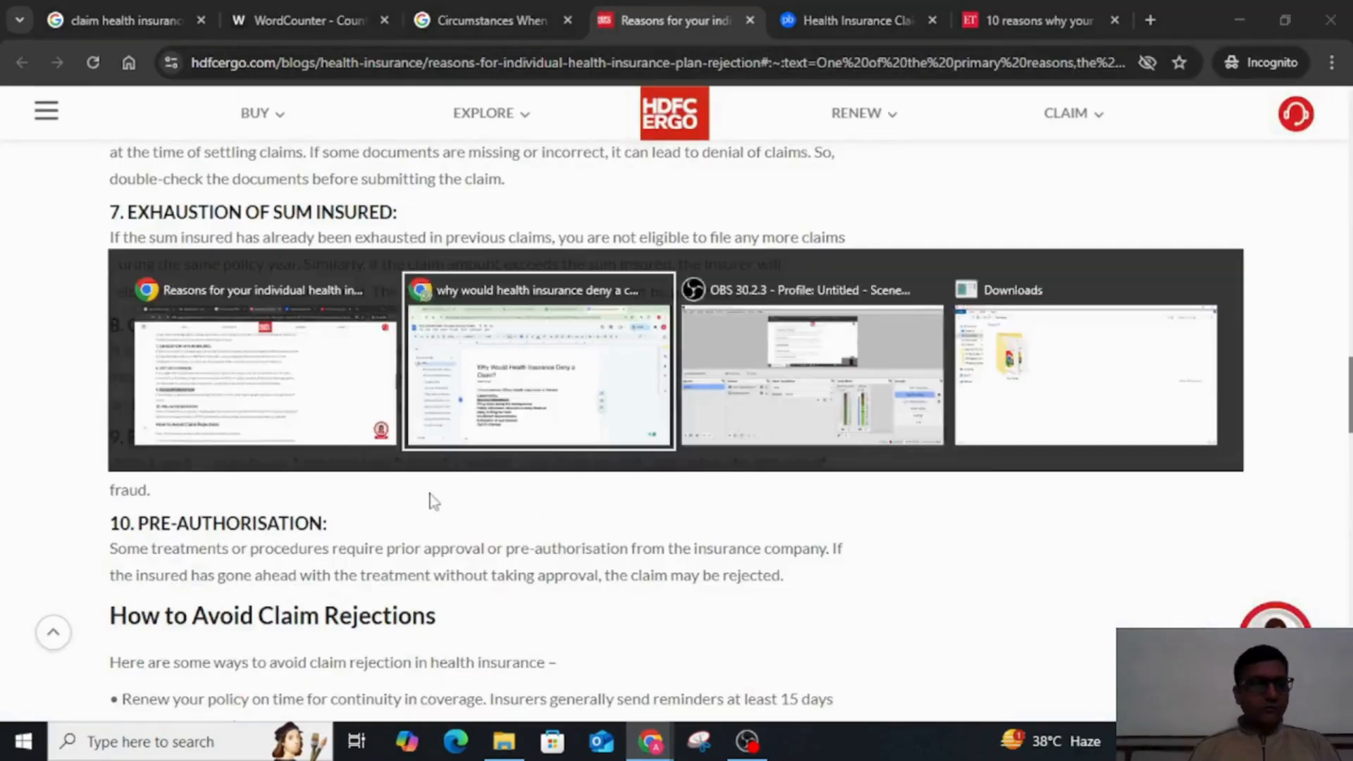
{"action": "left_click", "coordinate": [428, 491]}
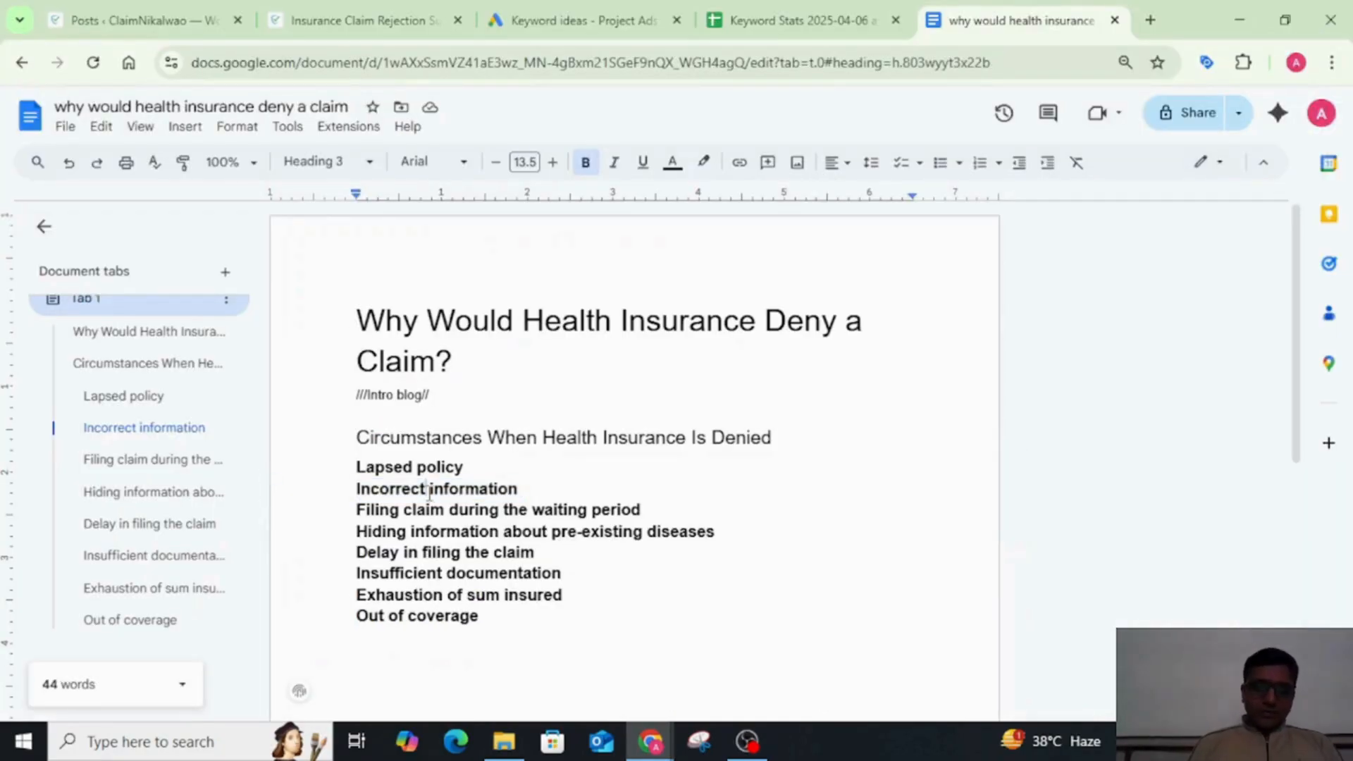
Step: Copy the tenth reason, Pre-authorisation, from the HDFC ERGO article and paste it as a subheading below Out of coverage in the document
{"action": "key", "text": "alt+Tab"}
{"action": "scroll", "coordinate": [211, 463], "scroll_direction": "down", "scroll_amount": 2}
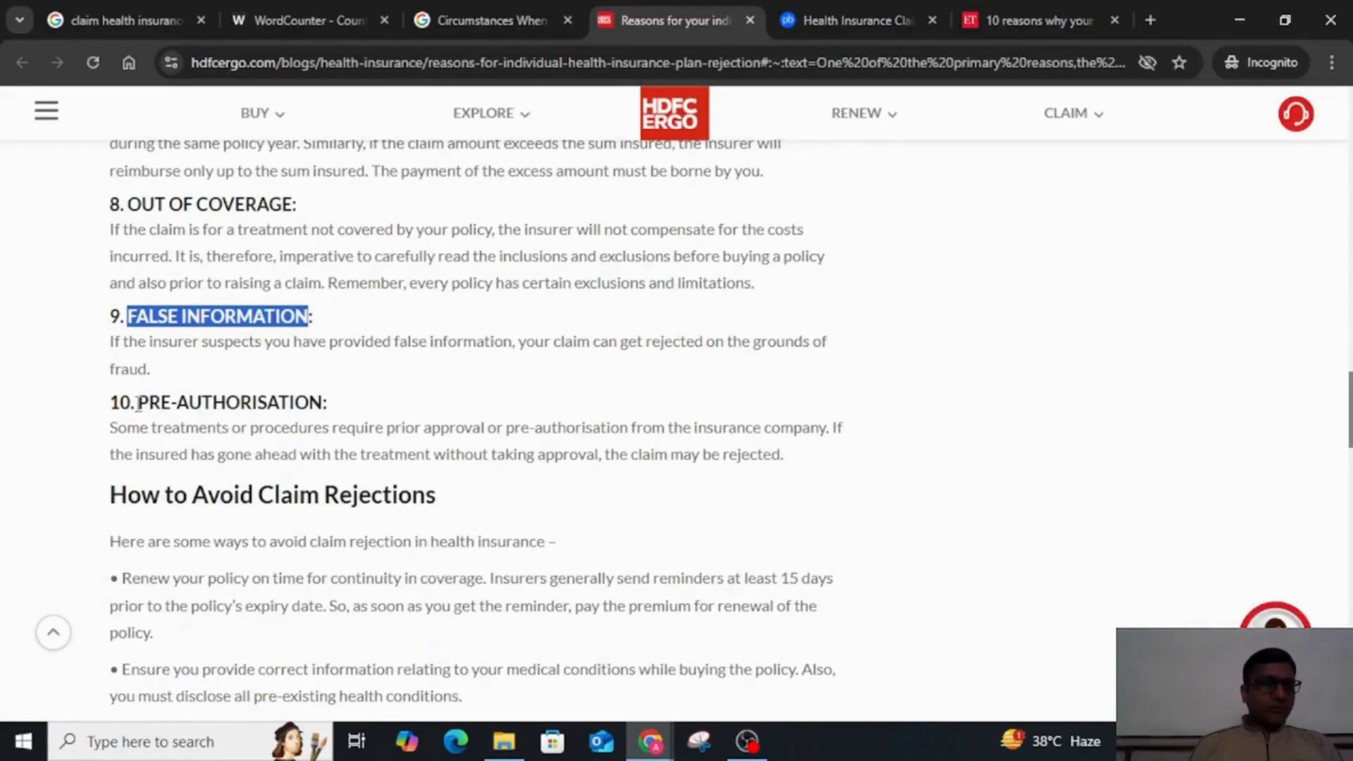
{"action": "left_click_drag", "start_coordinate": [138, 404], "coordinate": [324, 412]}
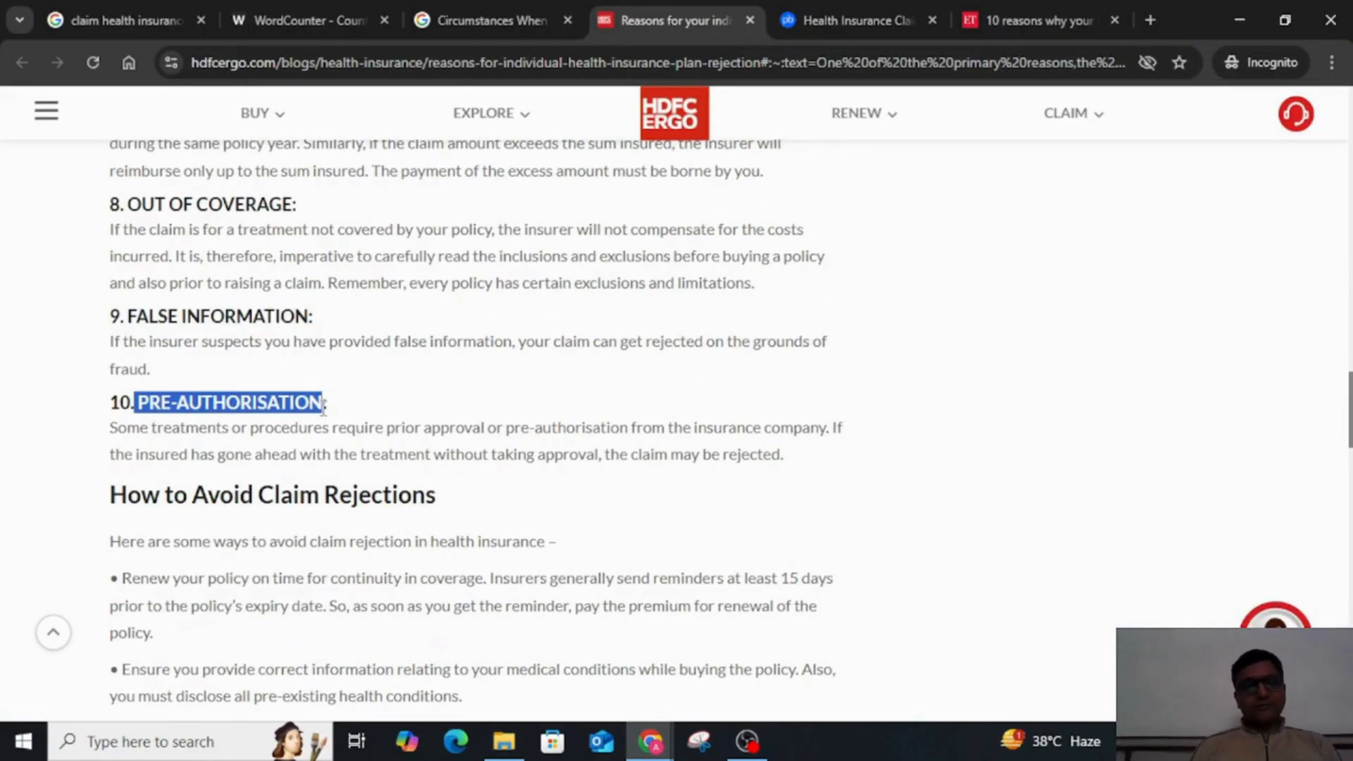
{"action": "key", "text": "alt+Tab"}
{"action": "key", "text": "ctrl+v"}
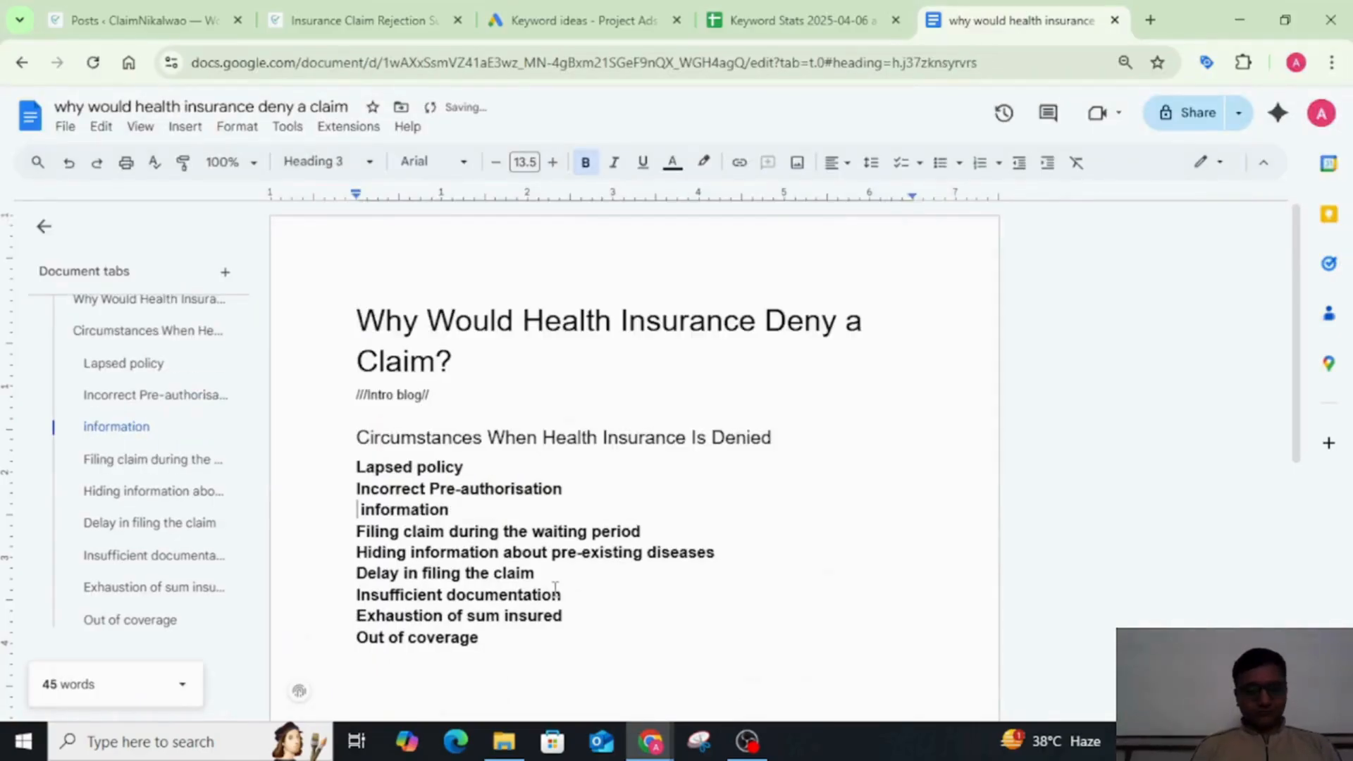
{"action": "key", "text": "ctrl+z"}
{"action": "left_click", "coordinate": [527, 625]}
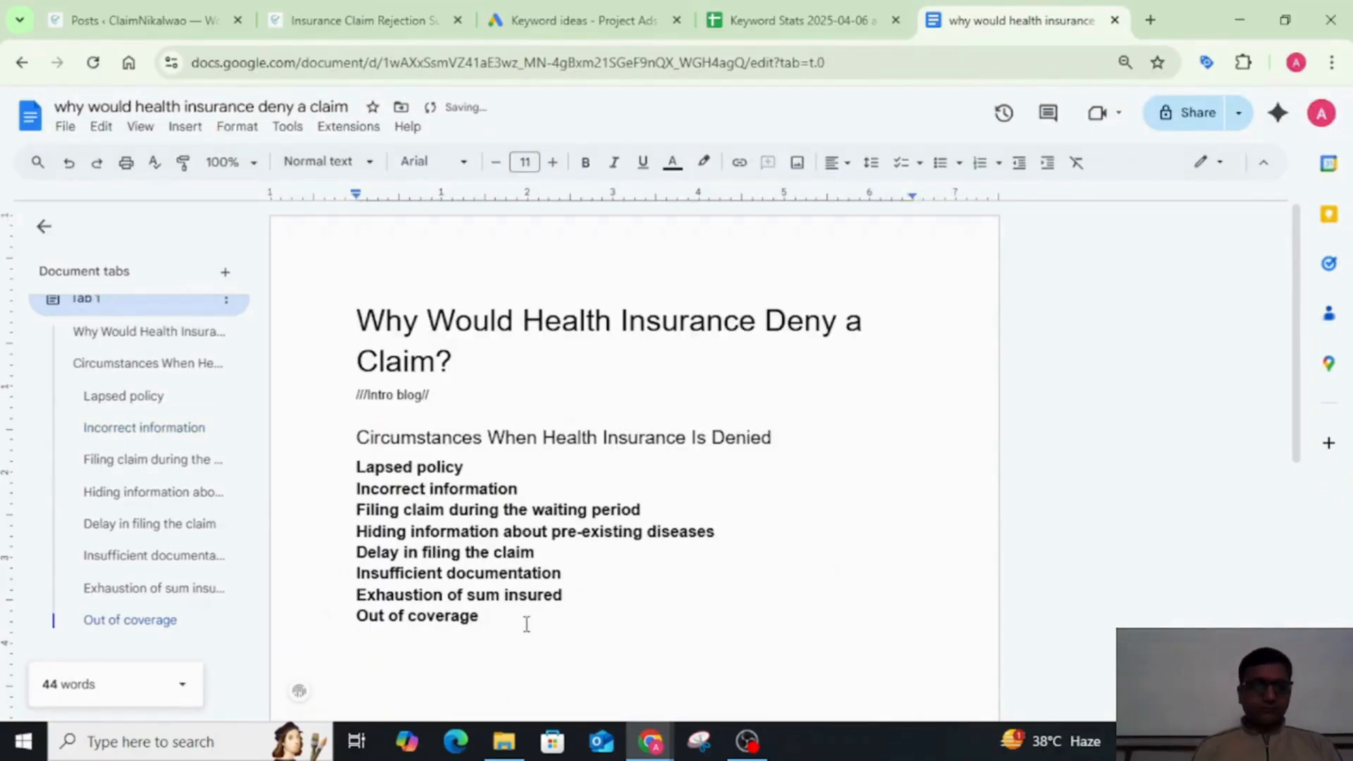
{"action": "key", "text": "Return"}
{"action": "key", "text": "ctrl+v"}
{"action": "key", "text": "BackSpace"}
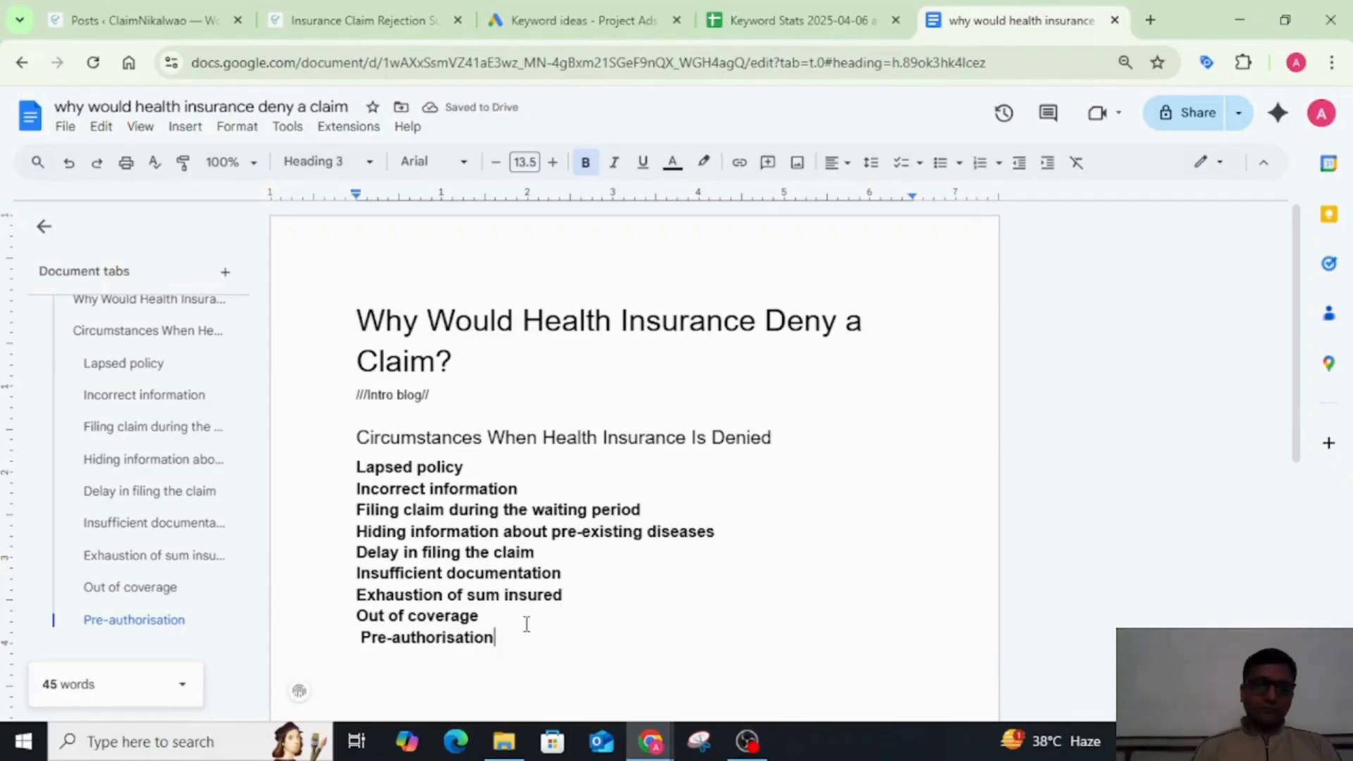
Step: Switch to the Policybazaar article on claim rejection and review its first seven reasons for ones missing from the outline
{"action": "key", "text": "alt+Tab"}
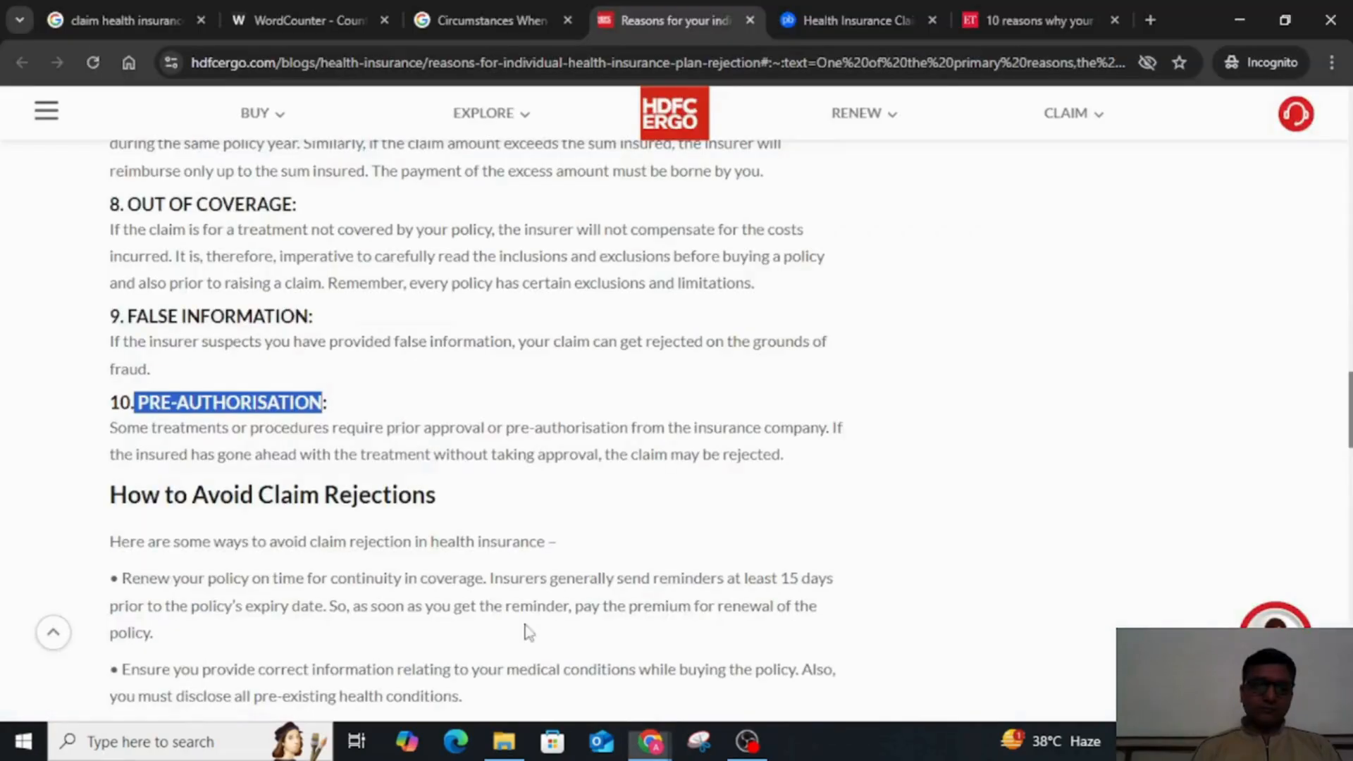
{"action": "left_click", "coordinate": [849, 10]}
{"action": "scroll", "coordinate": [577, 522], "scroll_direction": "down", "scroll_amount": 10}
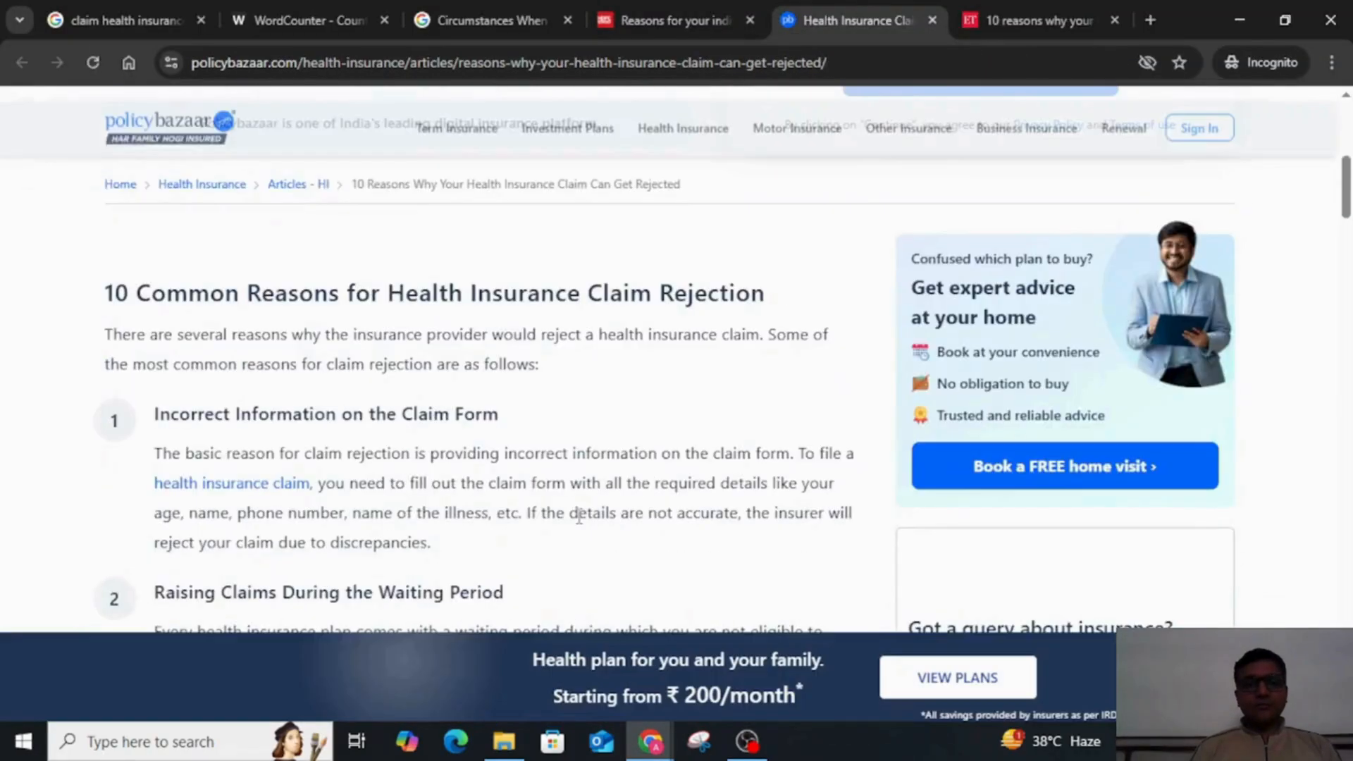
{"action": "scroll", "coordinate": [579, 518], "scroll_direction": "down", "scroll_amount": 4}
{"action": "scroll", "coordinate": [579, 518], "scroll_direction": "up", "scroll_amount": 2}
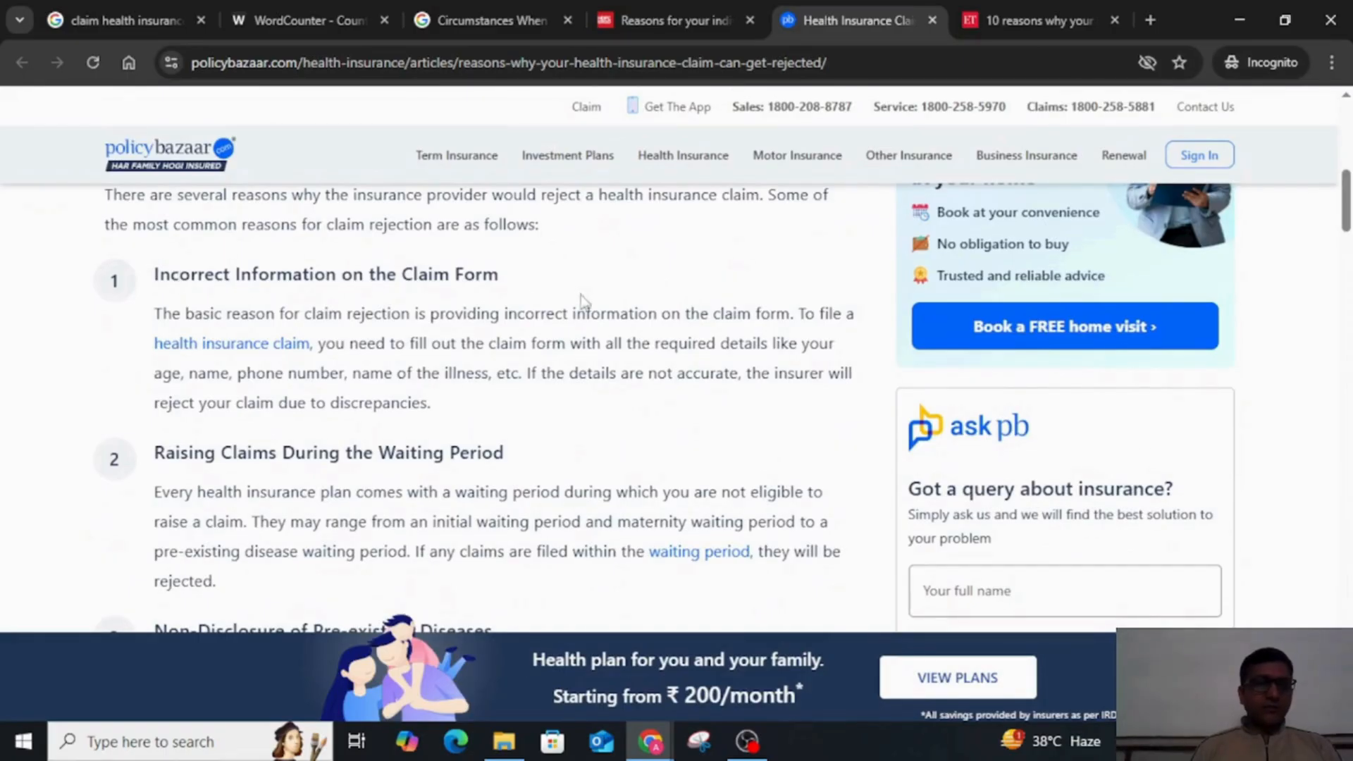
{"action": "scroll", "coordinate": [620, 499], "scroll_direction": "down", "scroll_amount": 2}
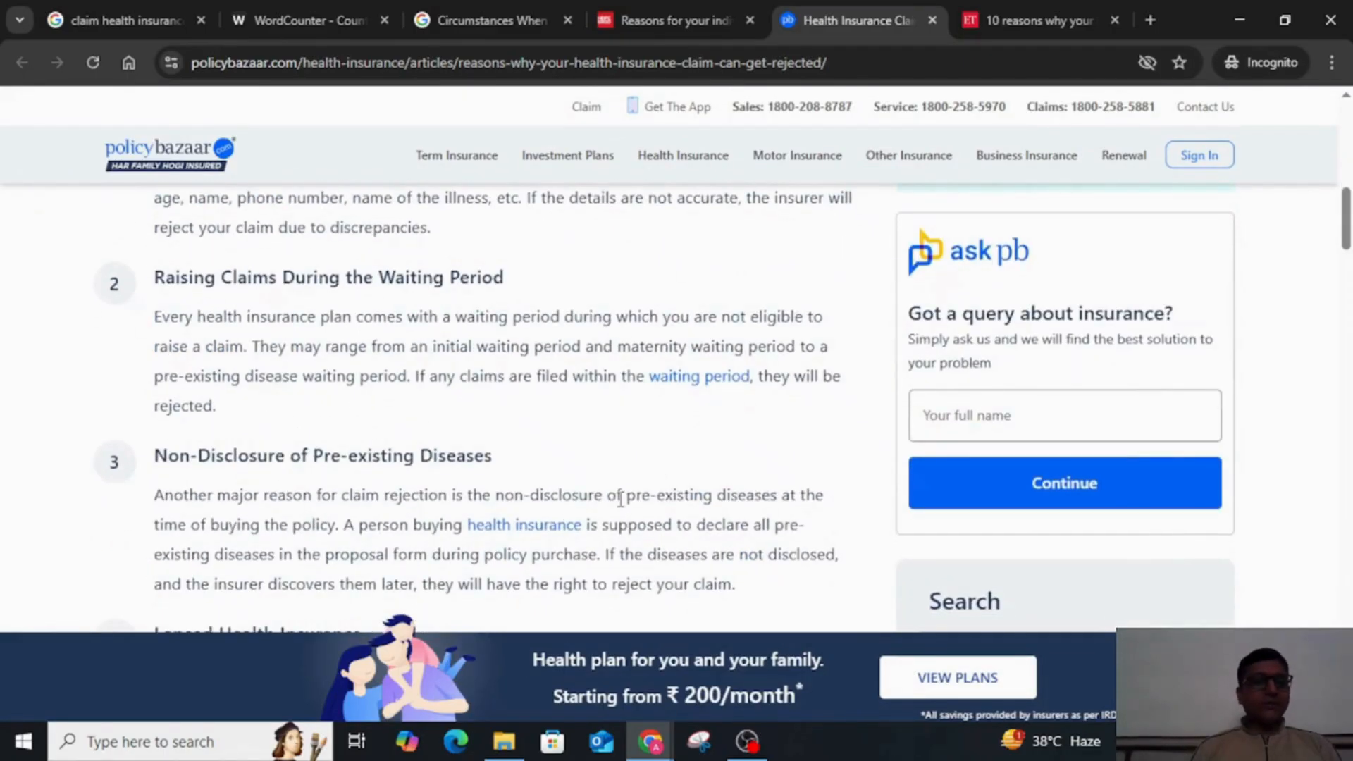
{"action": "scroll", "coordinate": [620, 499], "scroll_direction": "down", "scroll_amount": 2}
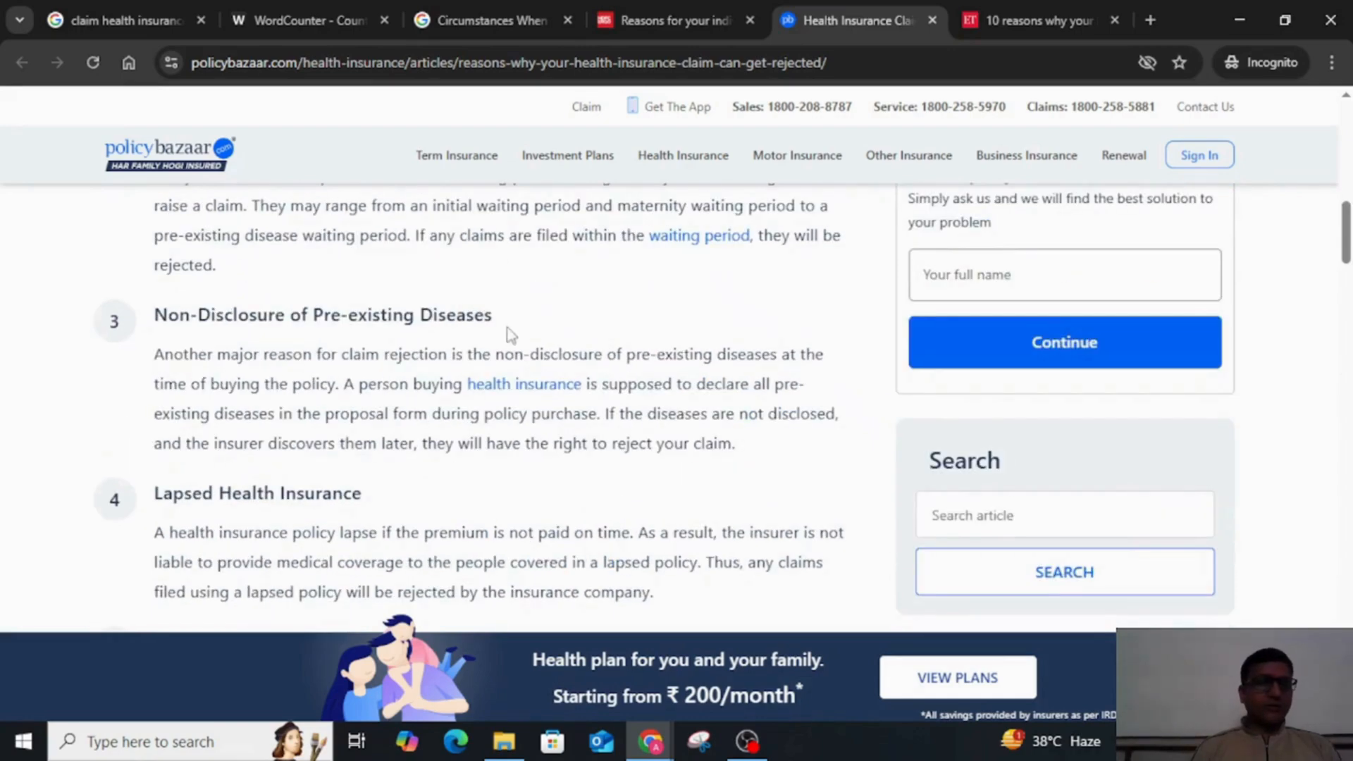
{"action": "scroll", "coordinate": [335, 523], "scroll_direction": "down", "scroll_amount": 1}
{"action": "scroll", "coordinate": [335, 524], "scroll_direction": "down", "scroll_amount": 1}
{"action": "scroll", "coordinate": [335, 523], "scroll_direction": "up", "scroll_amount": 1}
{"action": "scroll", "coordinate": [336, 524], "scroll_direction": "down", "scroll_amount": 2}
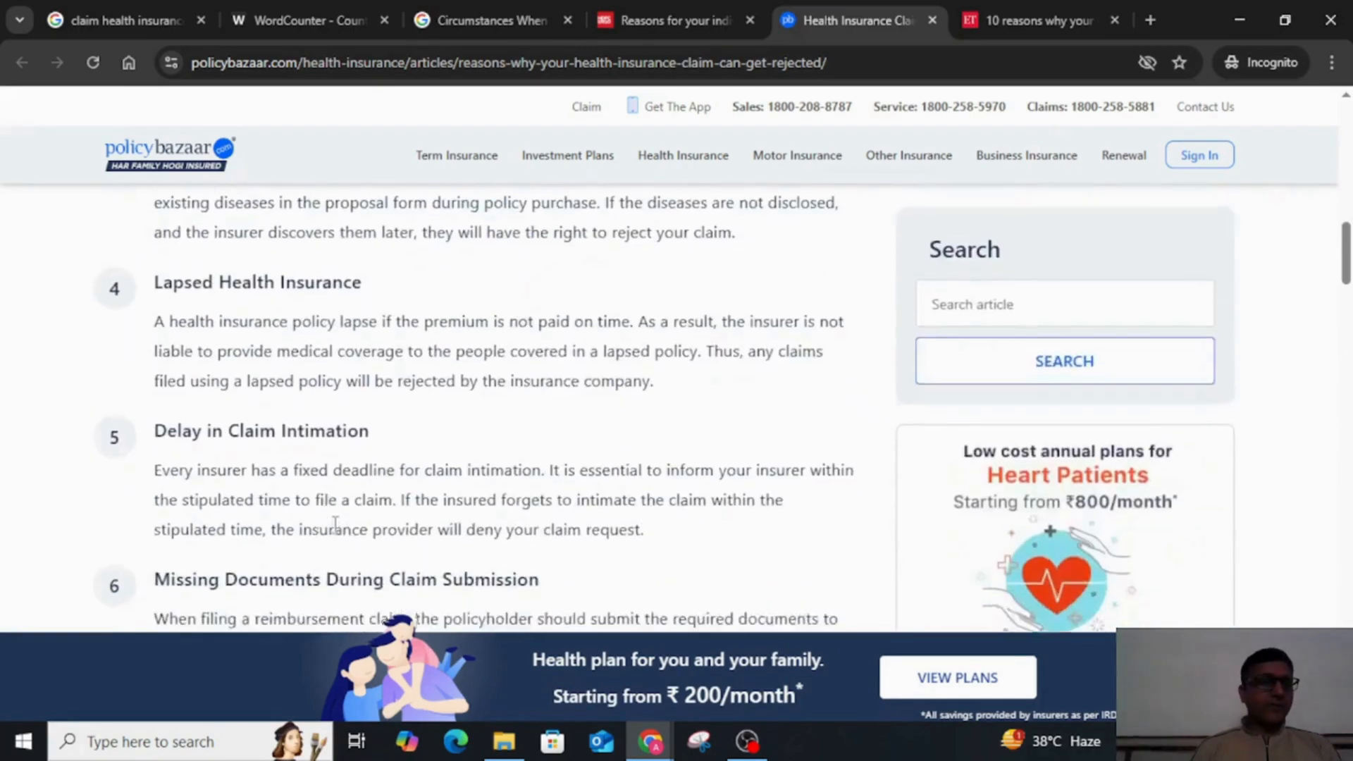
{"action": "scroll", "coordinate": [336, 523], "scroll_direction": "down", "scroll_amount": 1}
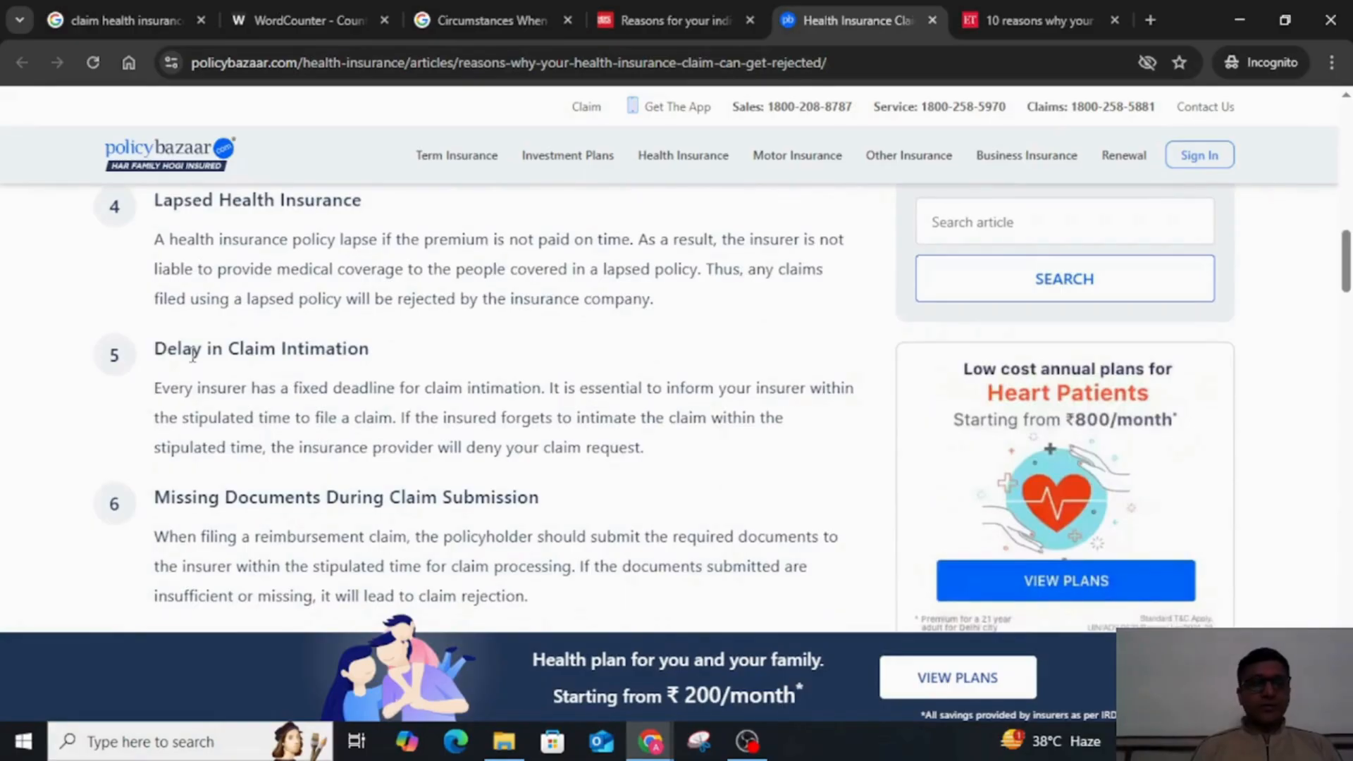
{"action": "scroll", "coordinate": [405, 367], "scroll_direction": "down", "scroll_amount": 3}
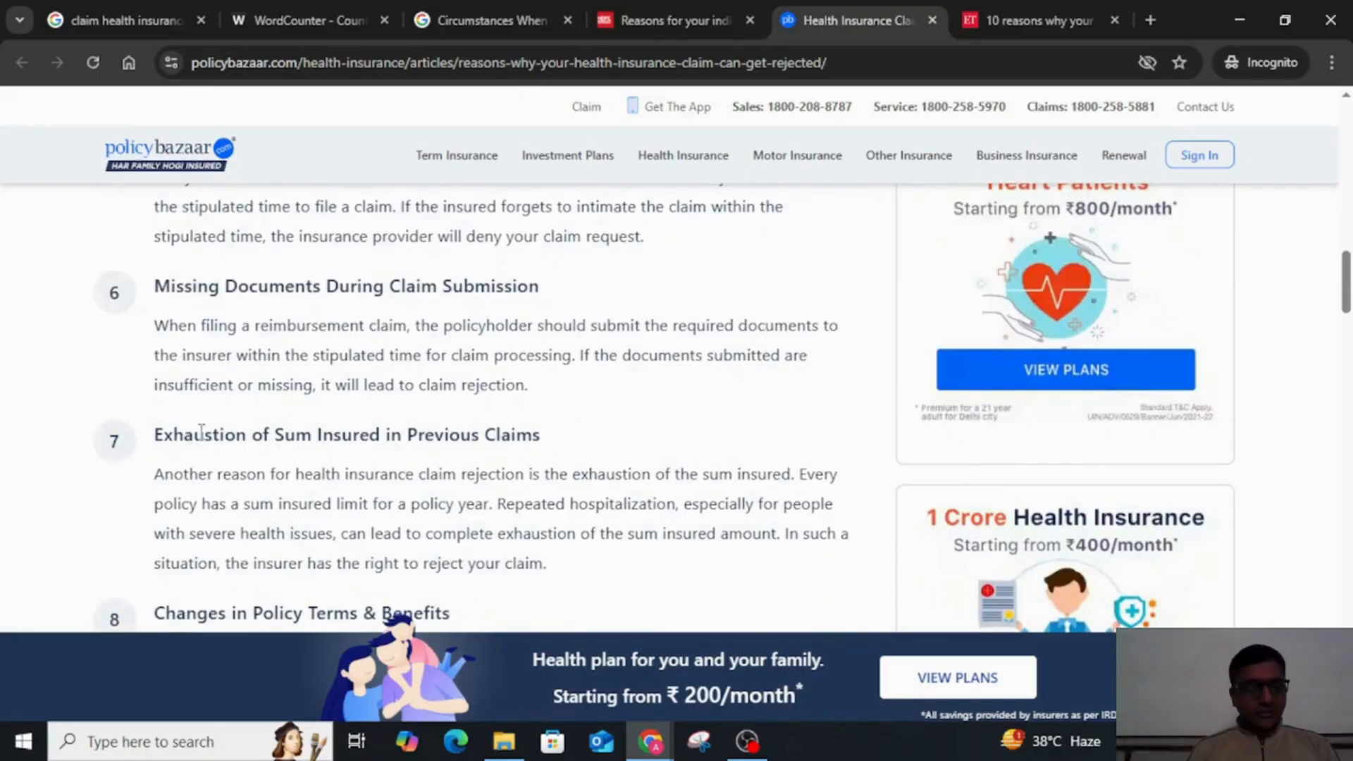
Step: Dismiss the Policybazaar health cover pop-up and compare the article's Exhaustion of Sum Insured reason with the document's subheadings
{"action": "left_click_drag", "start_coordinate": [200, 432], "coordinate": [543, 432]}
{"action": "left_click", "coordinate": [546, 435]}
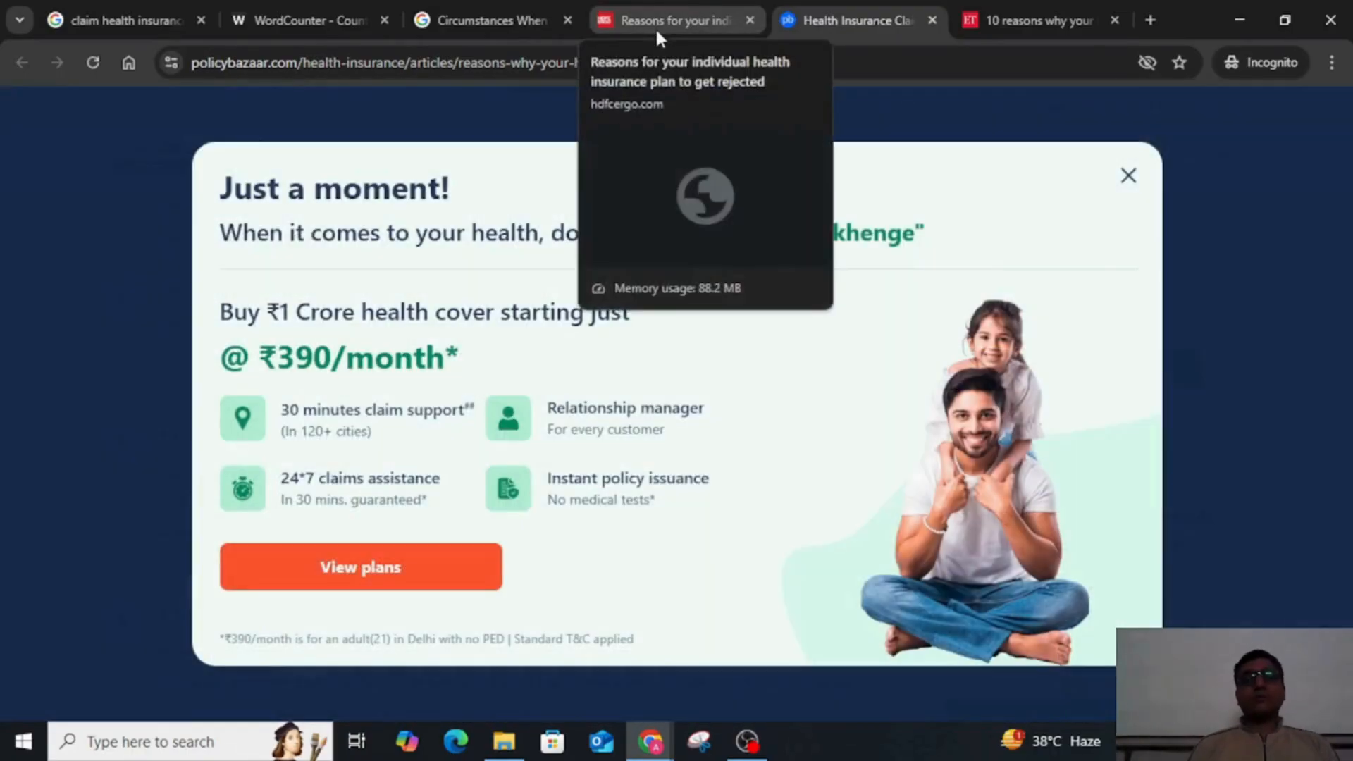
{"action": "left_click", "coordinate": [1130, 175]}
{"action": "key", "text": "alt+Tab"}
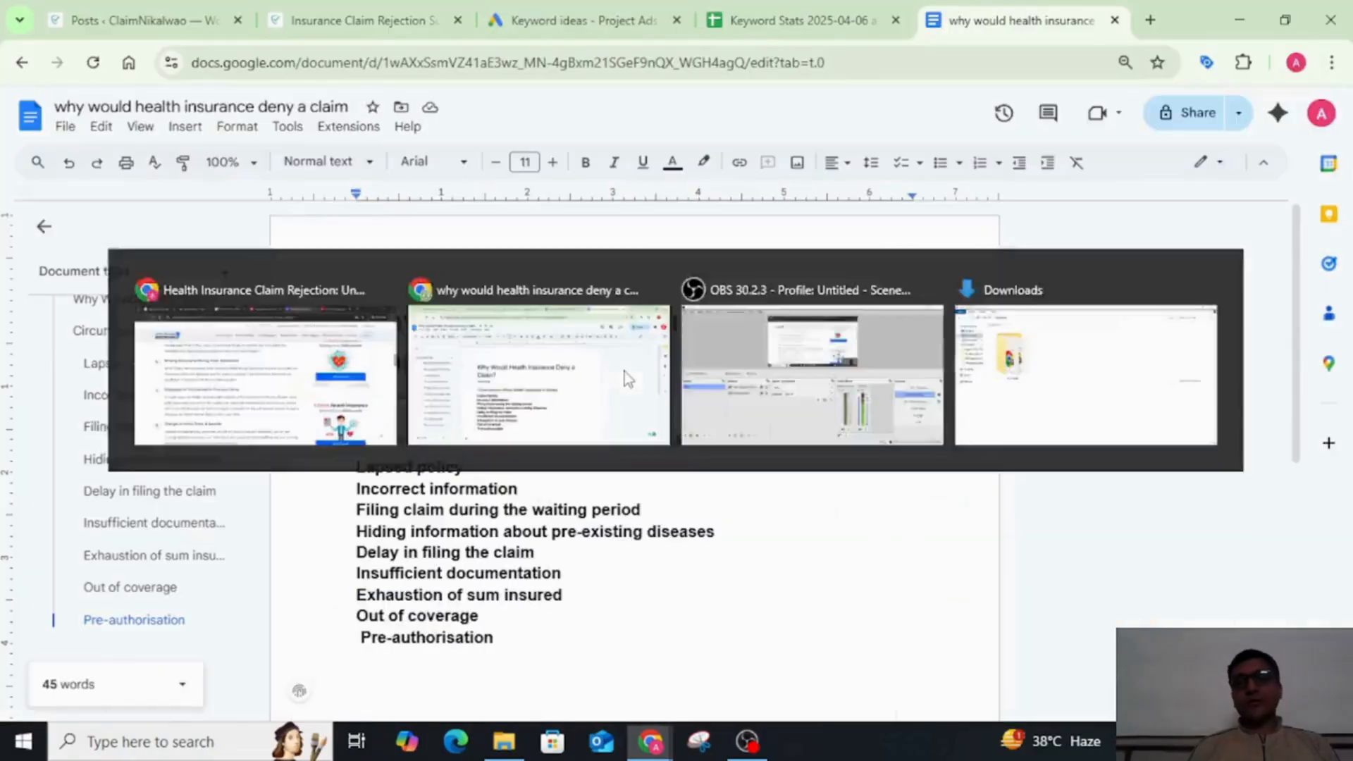
{"action": "key", "text": "alt+Tab"}
Step: Read the eighth to tenth rejection reasons in the Policybazaar article for additional subheading ideas
{"action": "scroll", "coordinate": [652, 525], "scroll_direction": "down", "scroll_amount": 5}
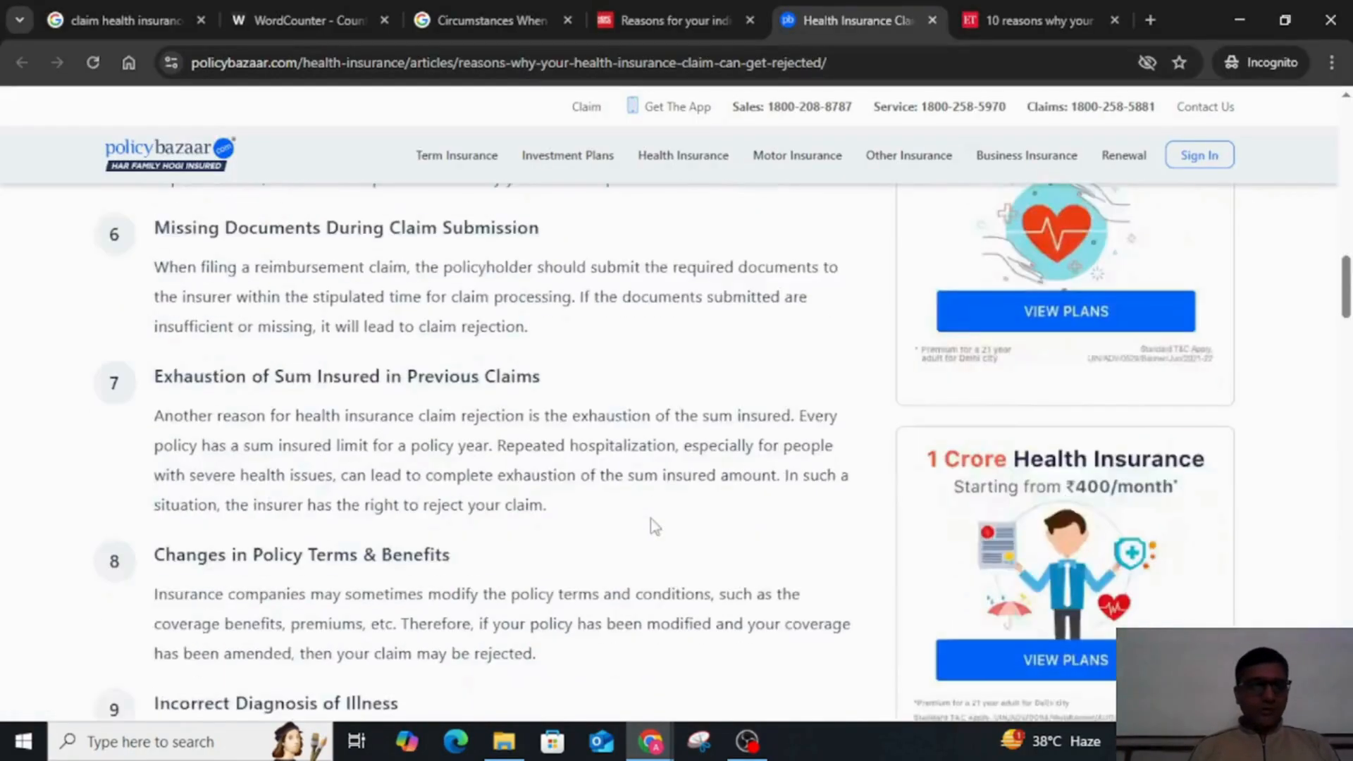
{"action": "scroll", "coordinate": [649, 528], "scroll_direction": "down", "scroll_amount": 3}
{"action": "scroll", "coordinate": [649, 528], "scroll_direction": "up", "scroll_amount": 4}
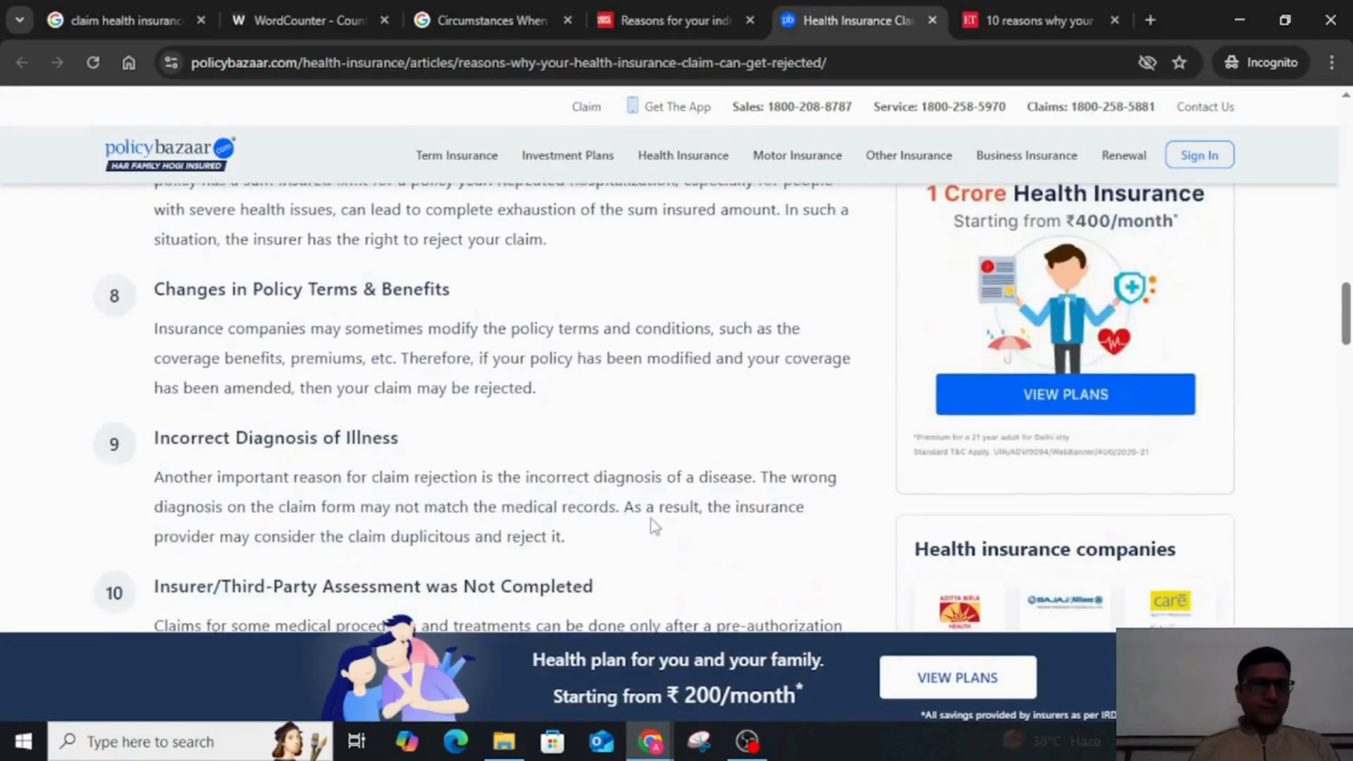
Step: Open the Economic Times article on 10 reasons for claim rejection and review its listed reasons
{"action": "left_click", "coordinate": [1036, 12]}
{"action": "scroll", "coordinate": [666, 384], "scroll_direction": "down", "scroll_amount": 18}
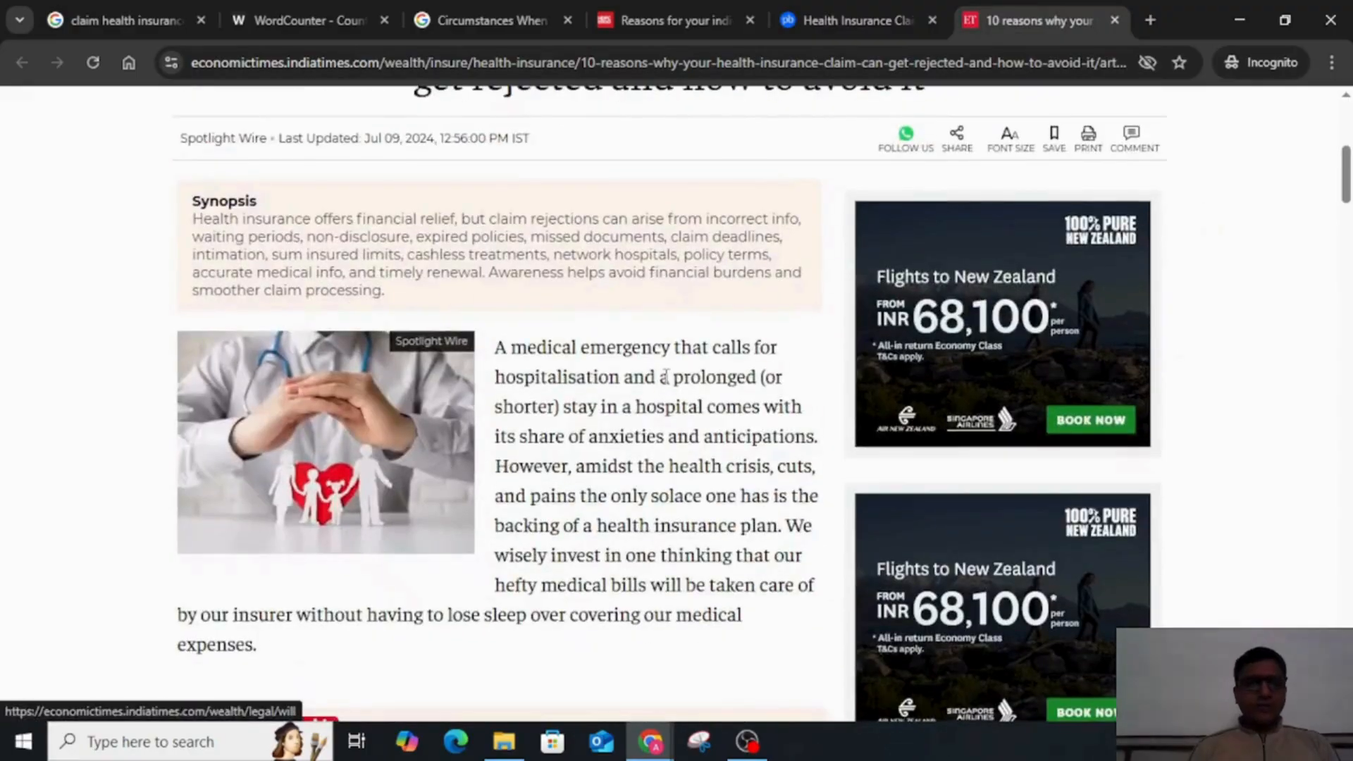
{"action": "scroll", "coordinate": [666, 384], "scroll_direction": "down", "scroll_amount": 6}
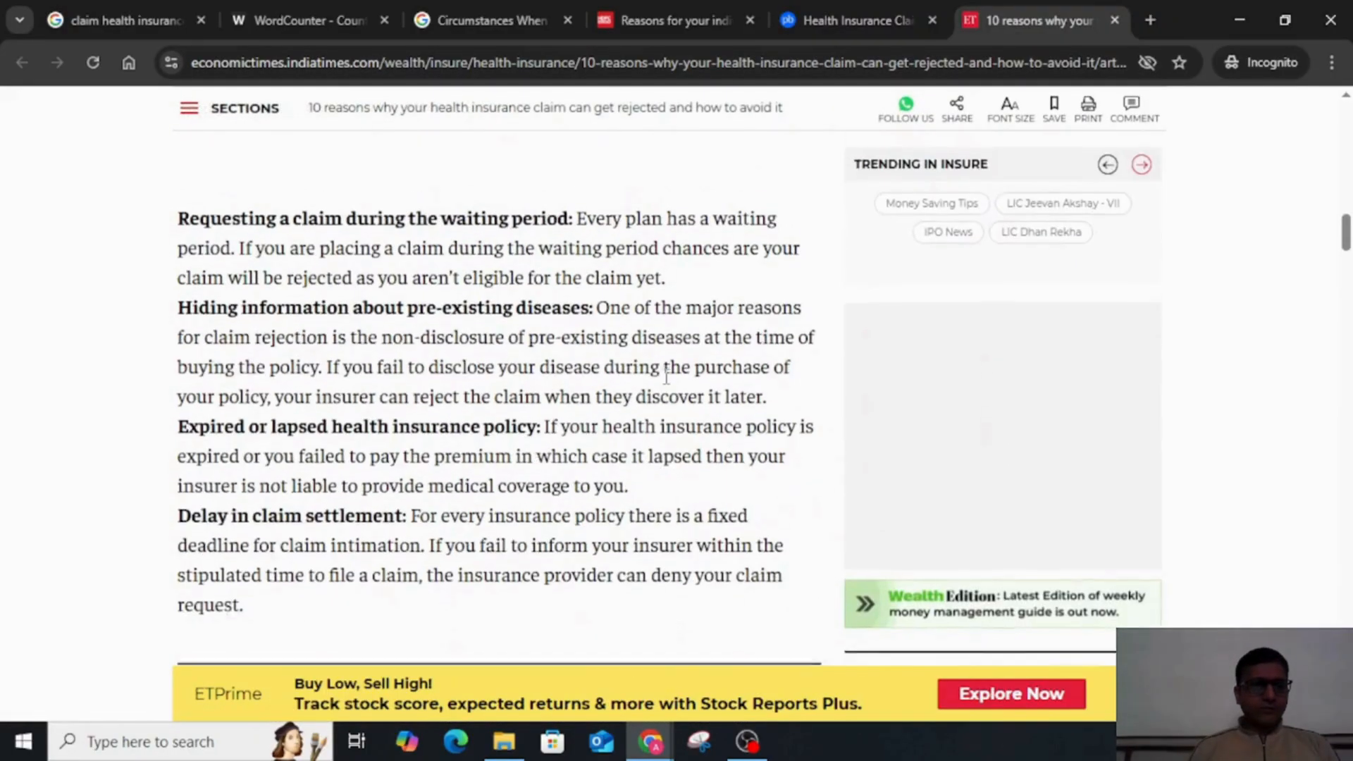
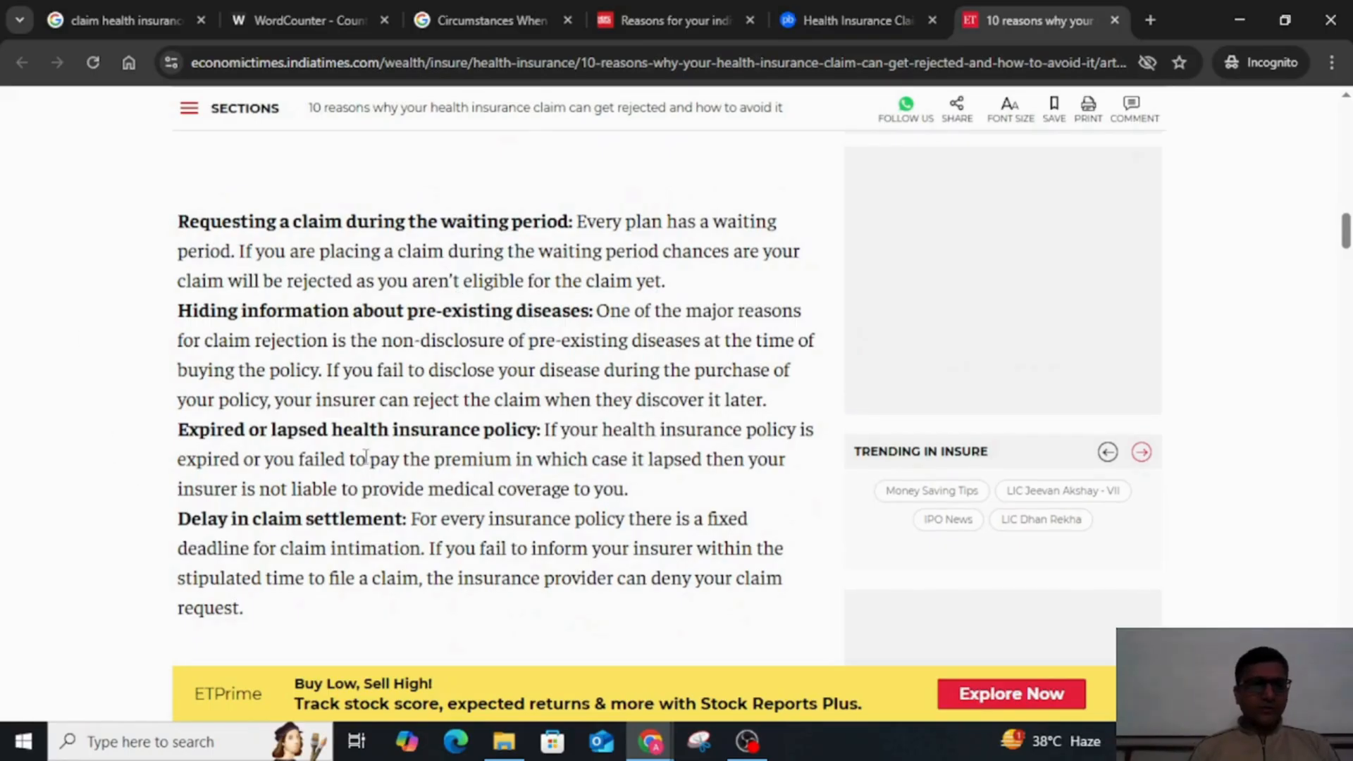
Step: Read the remaining claim rejection reasons in the Economic Times article, from pre-existing diseases through incomplete insurer or third-party assessment
{"action": "scroll", "coordinate": [182, 451], "scroll_direction": "down", "scroll_amount": 2}
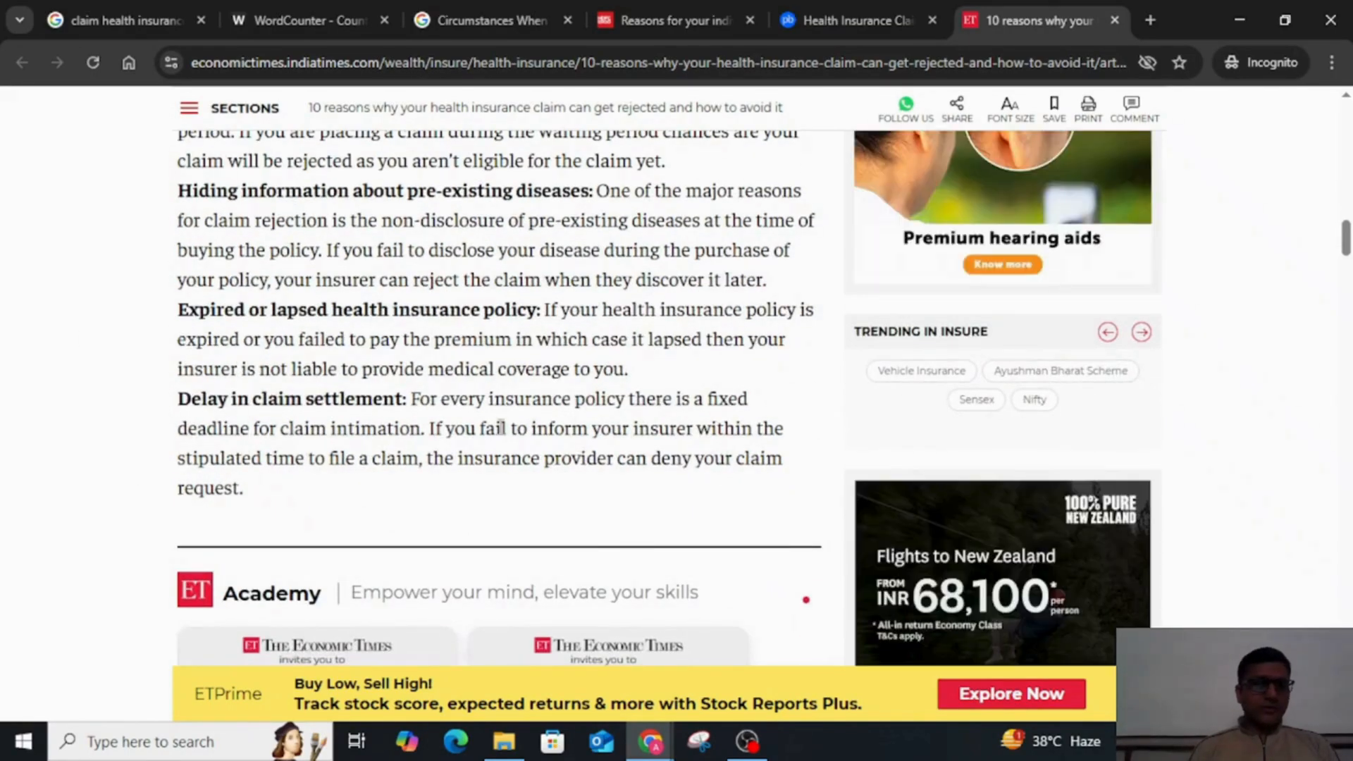
{"action": "scroll", "coordinate": [497, 426], "scroll_direction": "down", "scroll_amount": 6}
{"action": "scroll", "coordinate": [500, 427], "scroll_direction": "down", "scroll_amount": 3}
{"action": "scroll", "coordinate": [501, 427], "scroll_direction": "up", "scroll_amount": 8}
{"action": "scroll", "coordinate": [501, 427], "scroll_direction": "down", "scroll_amount": 8}
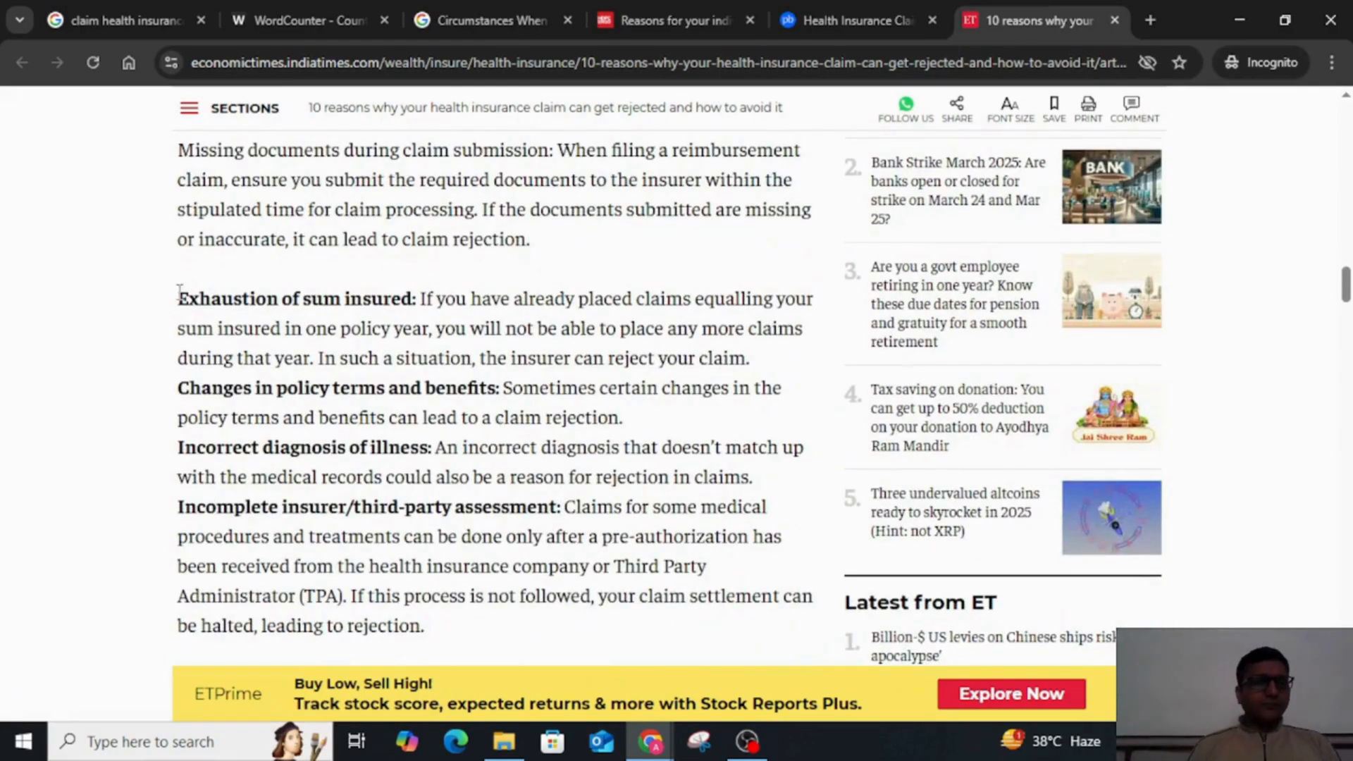
{"action": "scroll", "coordinate": [216, 454], "scroll_direction": "down", "scroll_amount": 2}
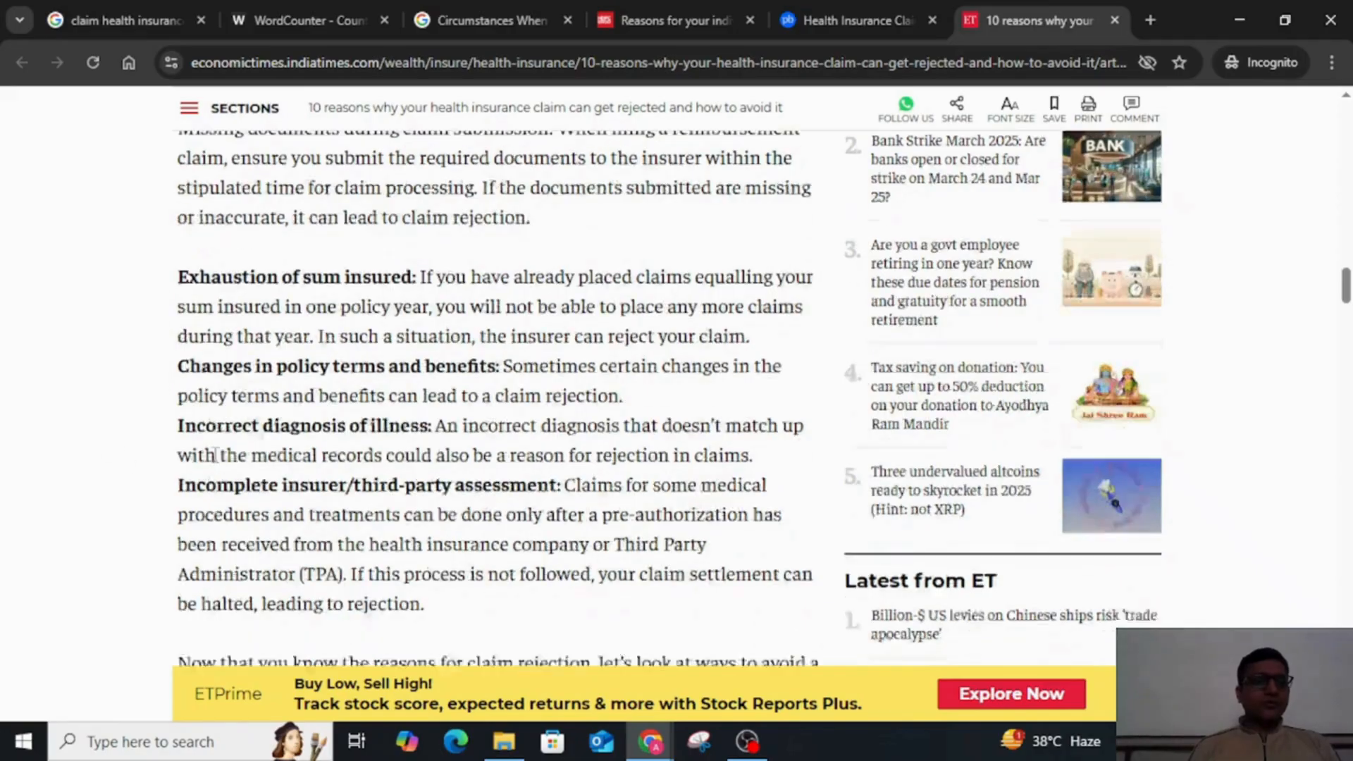
{"action": "scroll", "coordinate": [216, 455], "scroll_direction": "down", "scroll_amount": 4}
{"action": "scroll", "coordinate": [214, 274], "scroll_direction": "up", "scroll_amount": 1}
Step: Return to the Google Docs outline and remove the leading space before the Pre-authorisation subheading
{"action": "key", "text": "alt+Tab"}
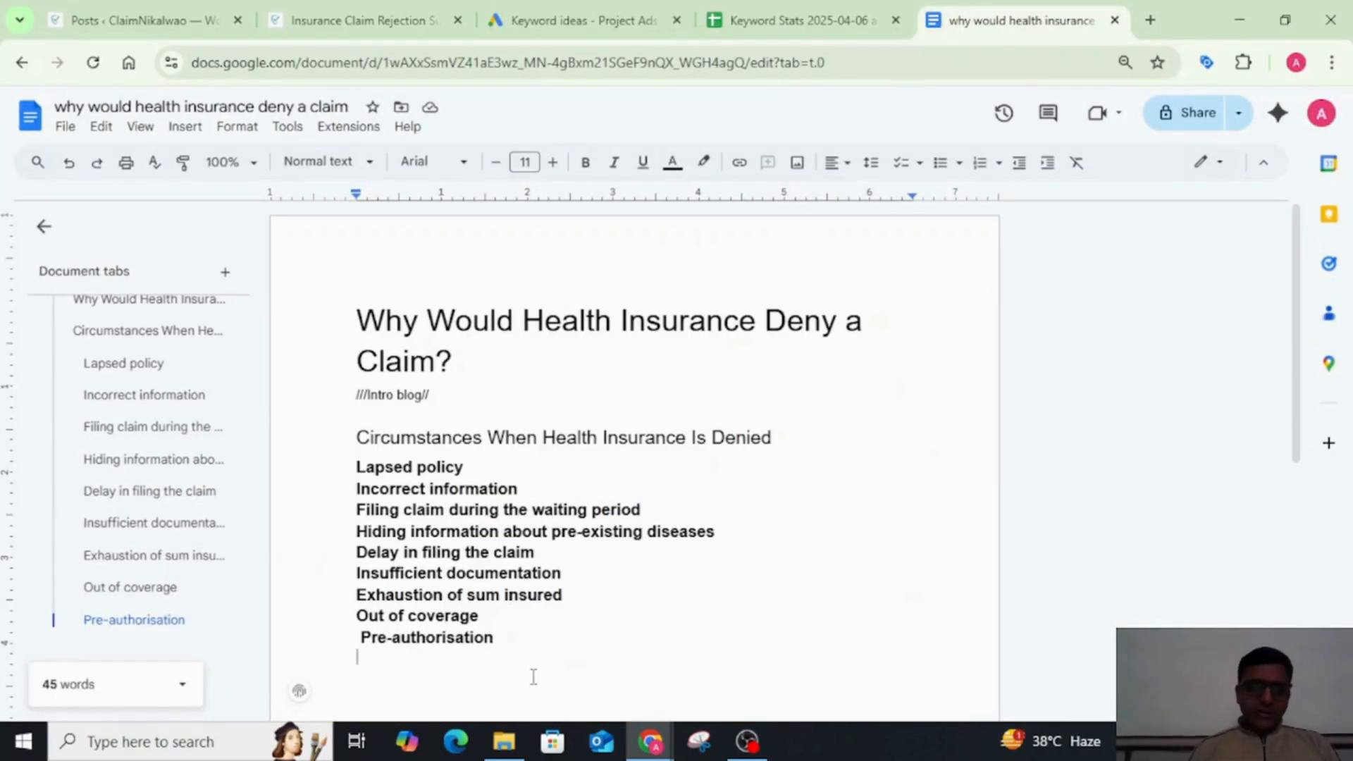
{"action": "key", "text": "Up"}
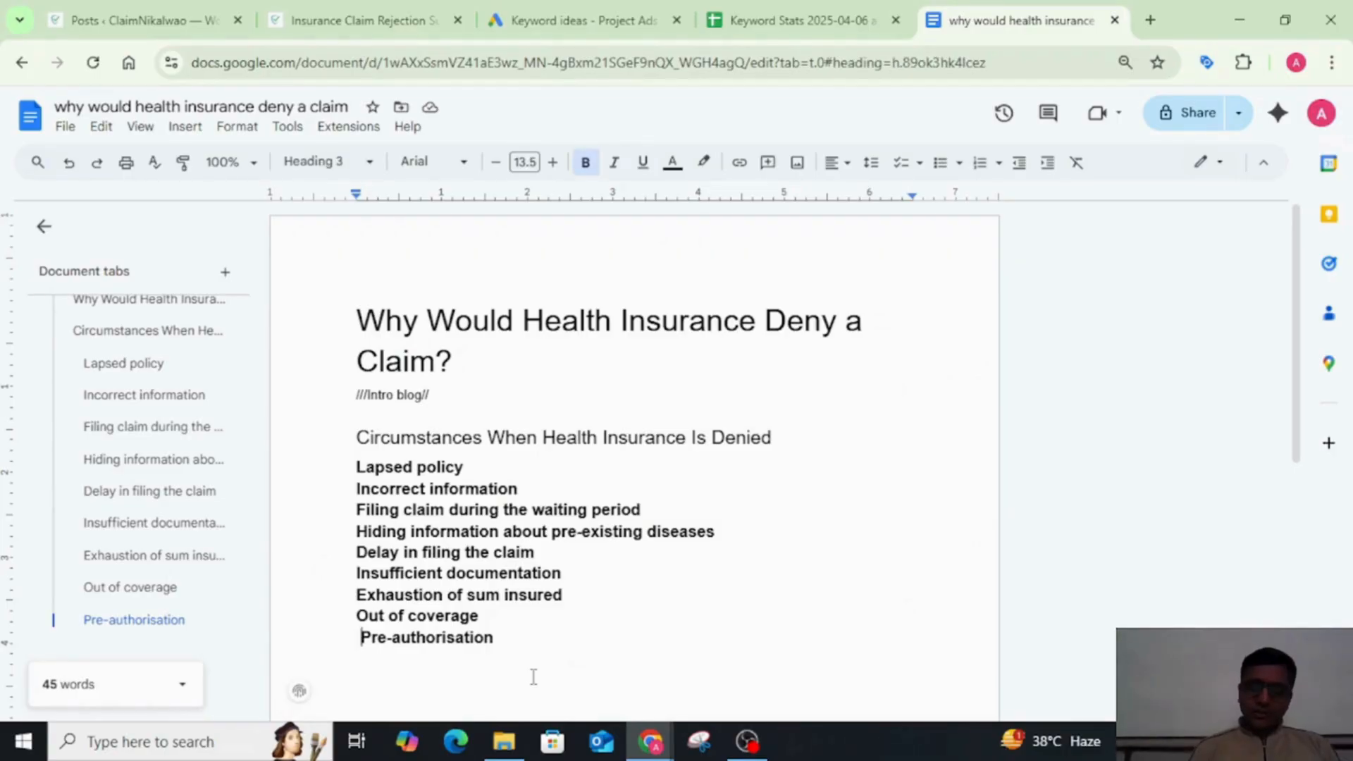
{"action": "key", "text": "Delete"}
{"action": "key", "text": "Down"}
Step: Add a colon and the placeholder "///// 3 Lines Para////" after the Lapsed policy subheading
{"action": "left_click", "coordinate": [558, 472]}
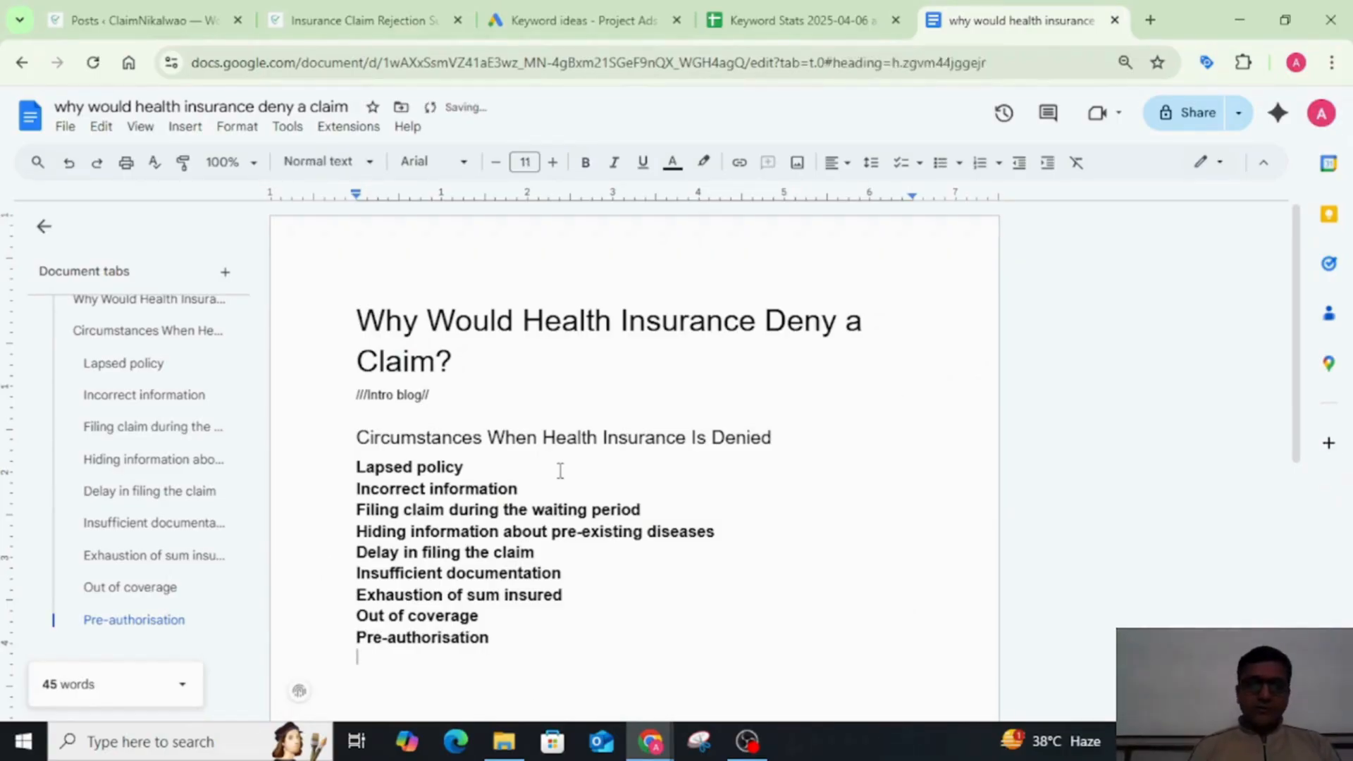
{"action": "type", "text": ": "}
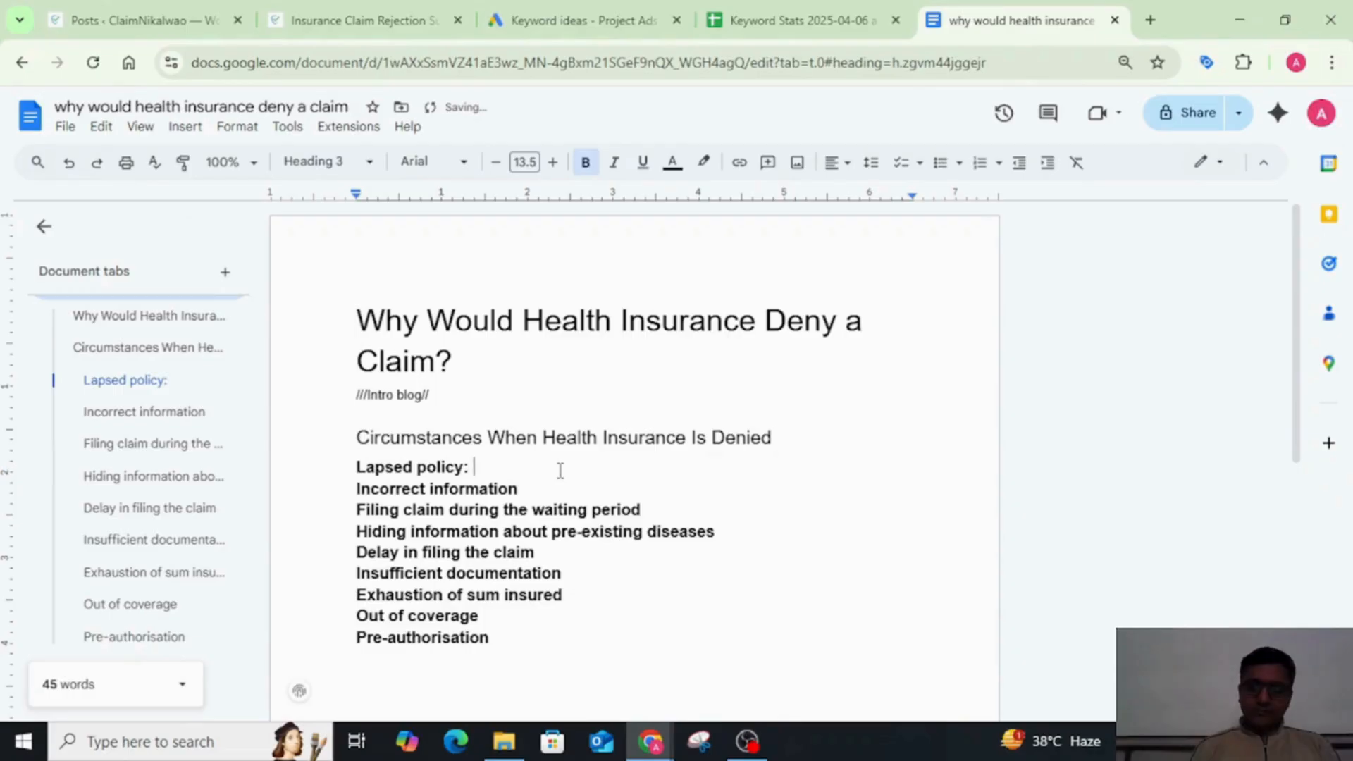
{"action": "type", "text": "/////"}
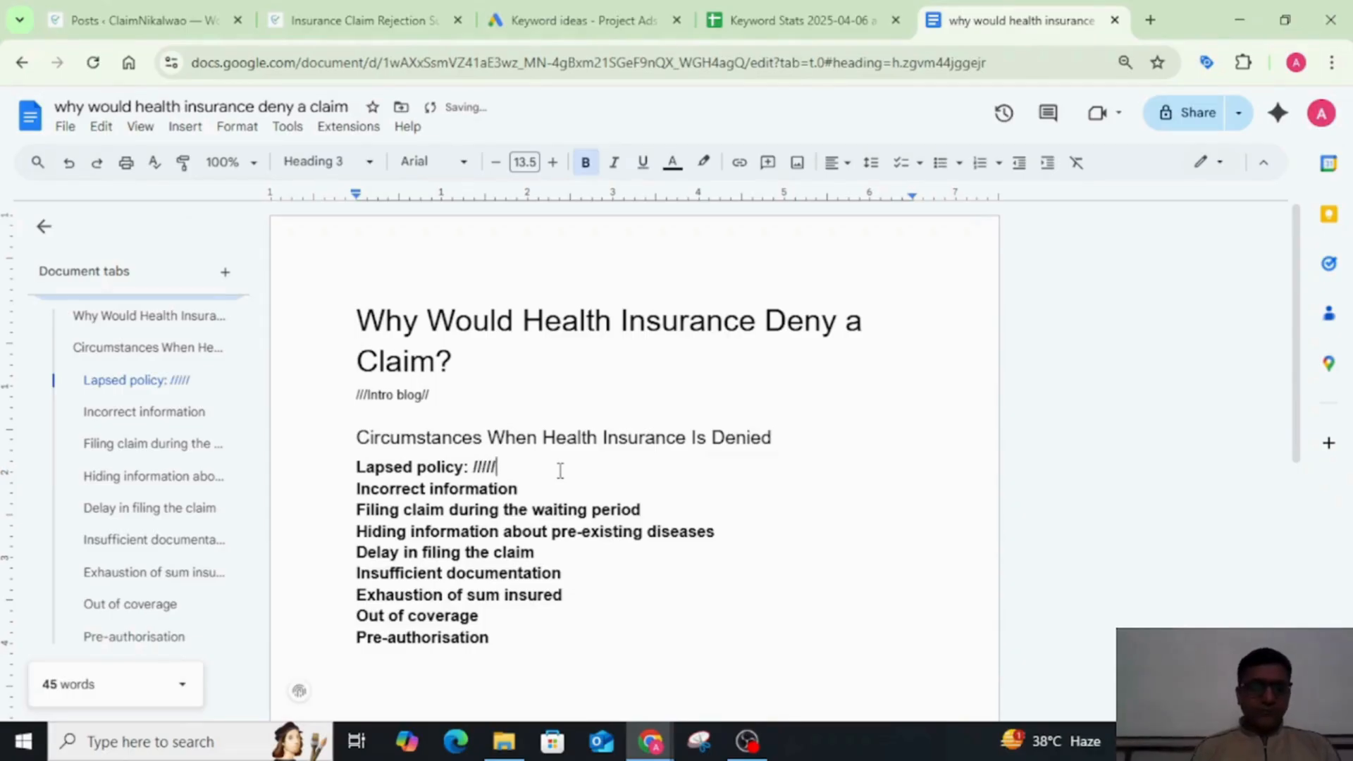
{"action": "type", "text": " 3 Lin"}
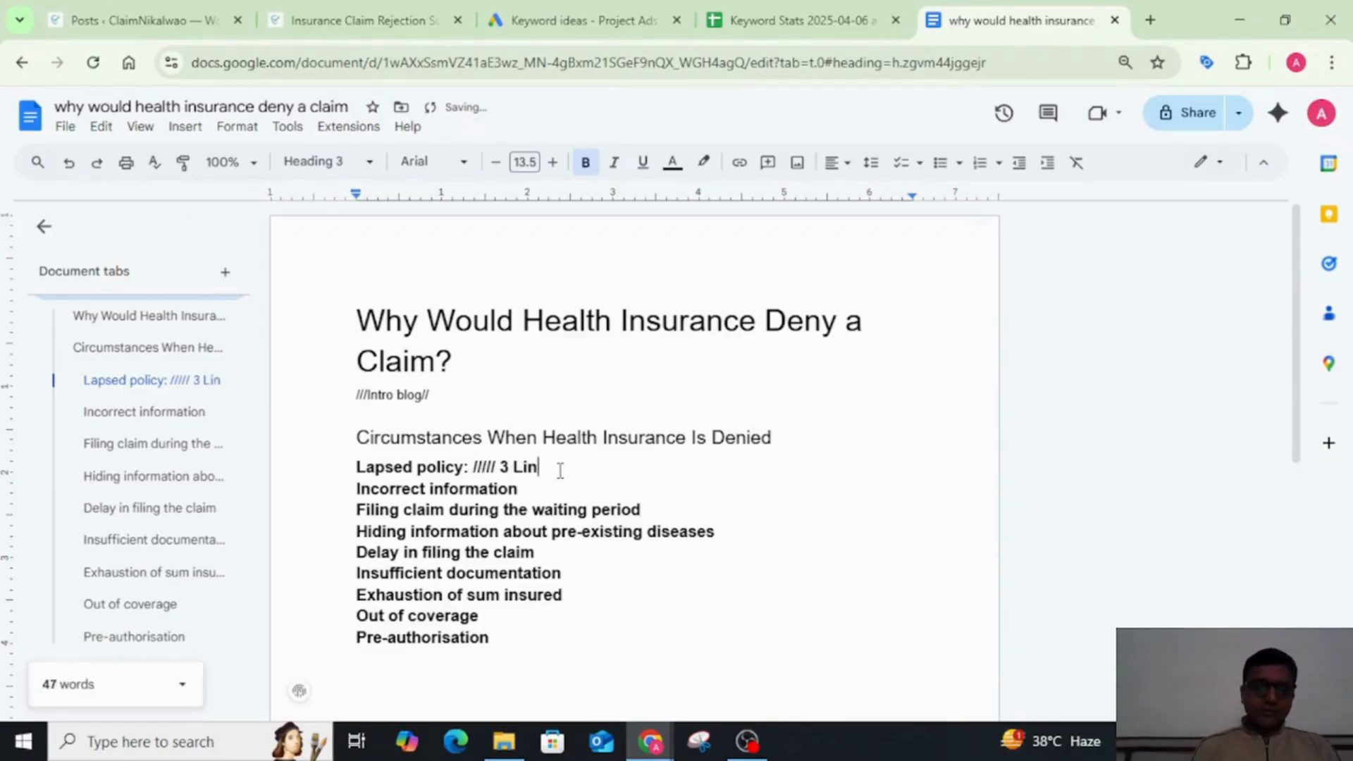
{"action": "type", "text": "es Pa"}
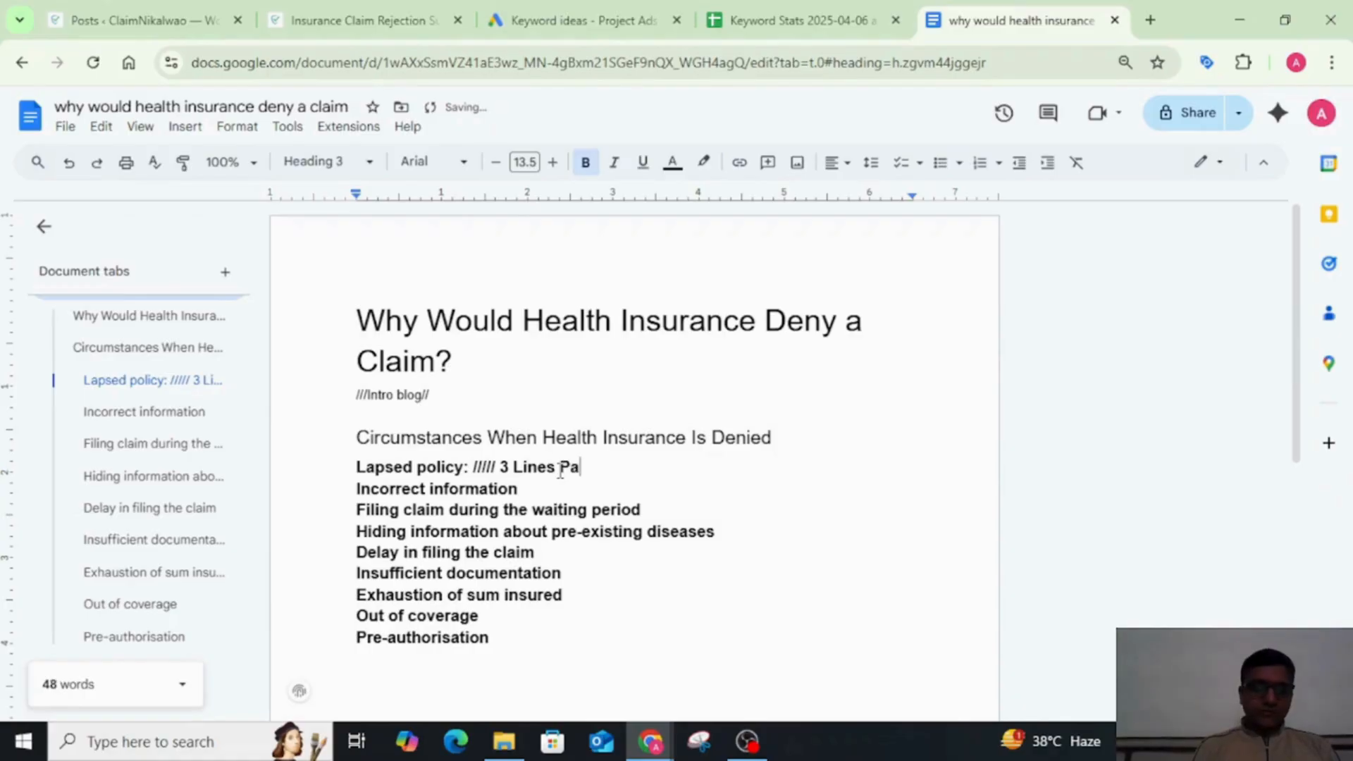
{"action": "type", "text": "ra////"}
Step: Add a colon and the placeholder "3 Lines Para///" after the Incorrect information subheading
{"action": "key", "text": "Down"}
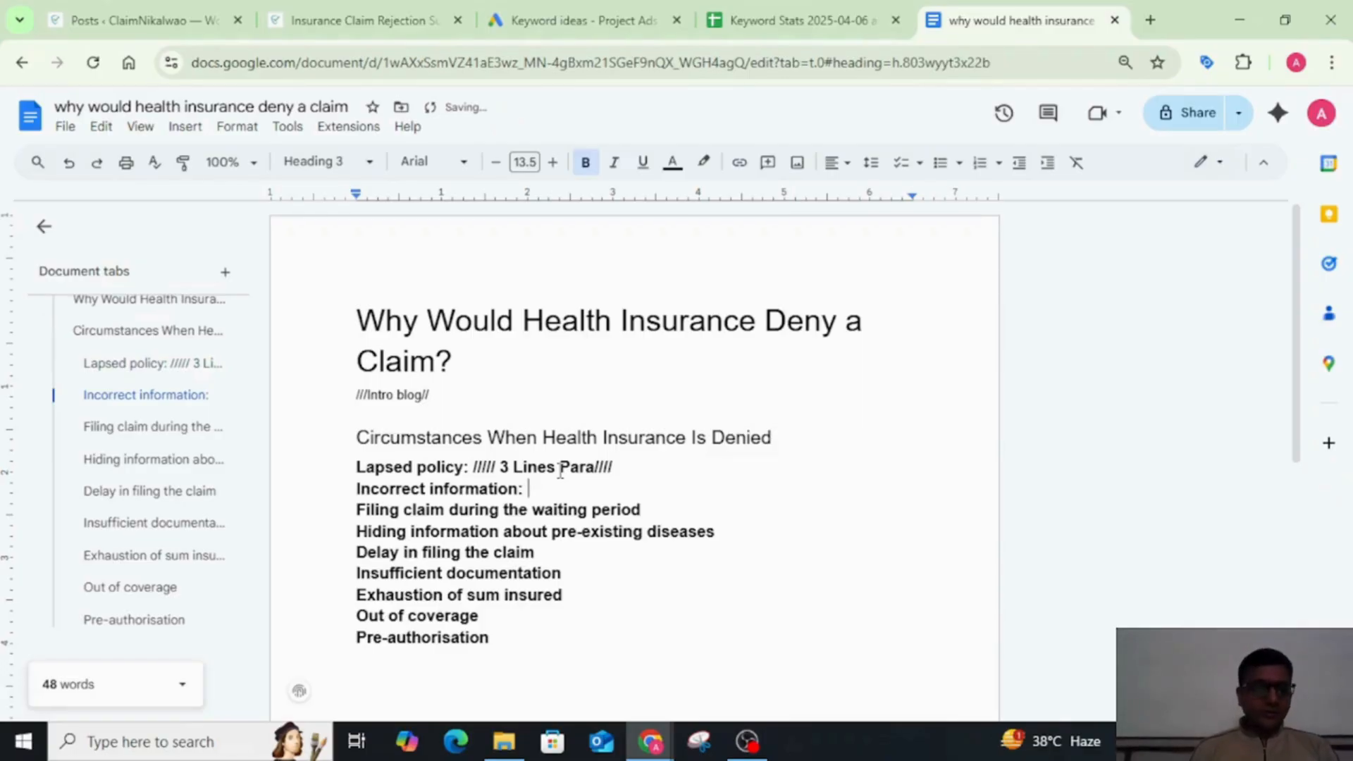
{"action": "type", "text": "3 Li"}
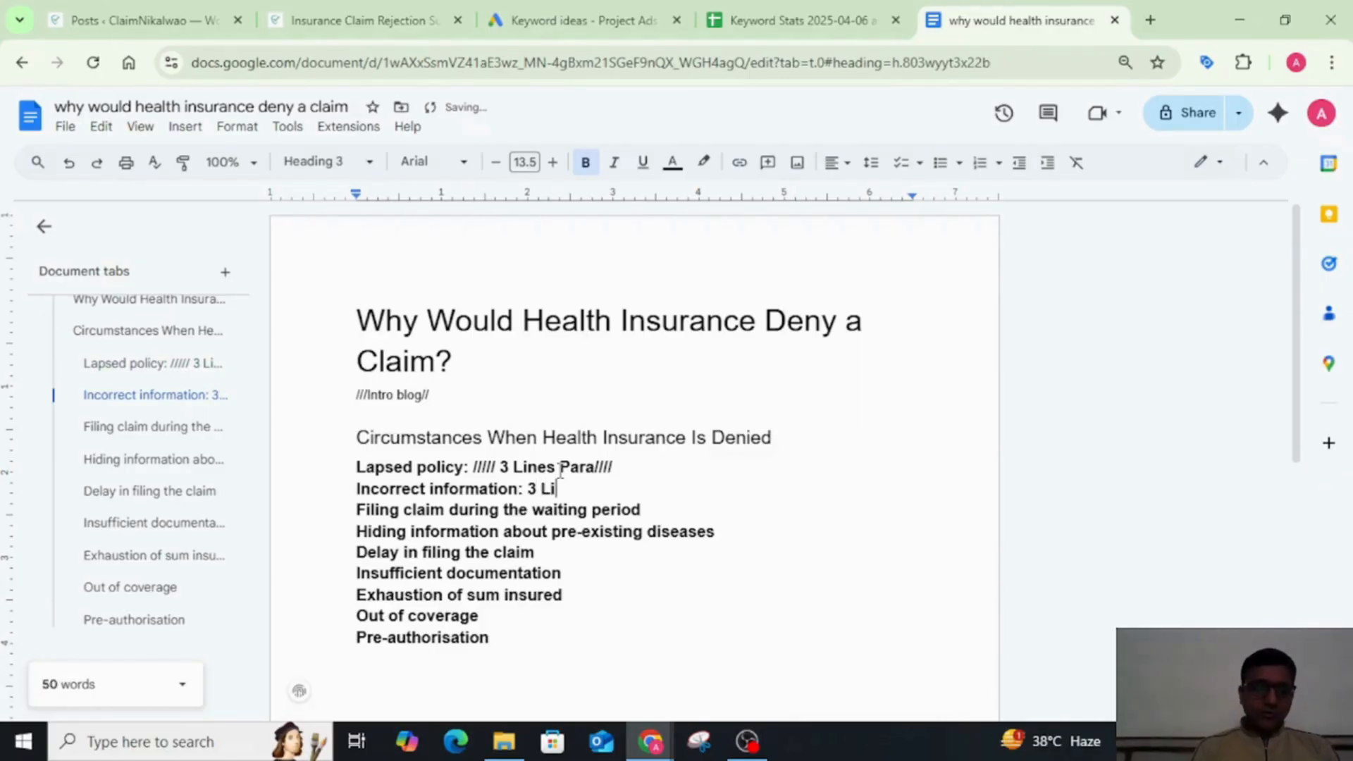
{"action": "type", "text": "nes Par"}
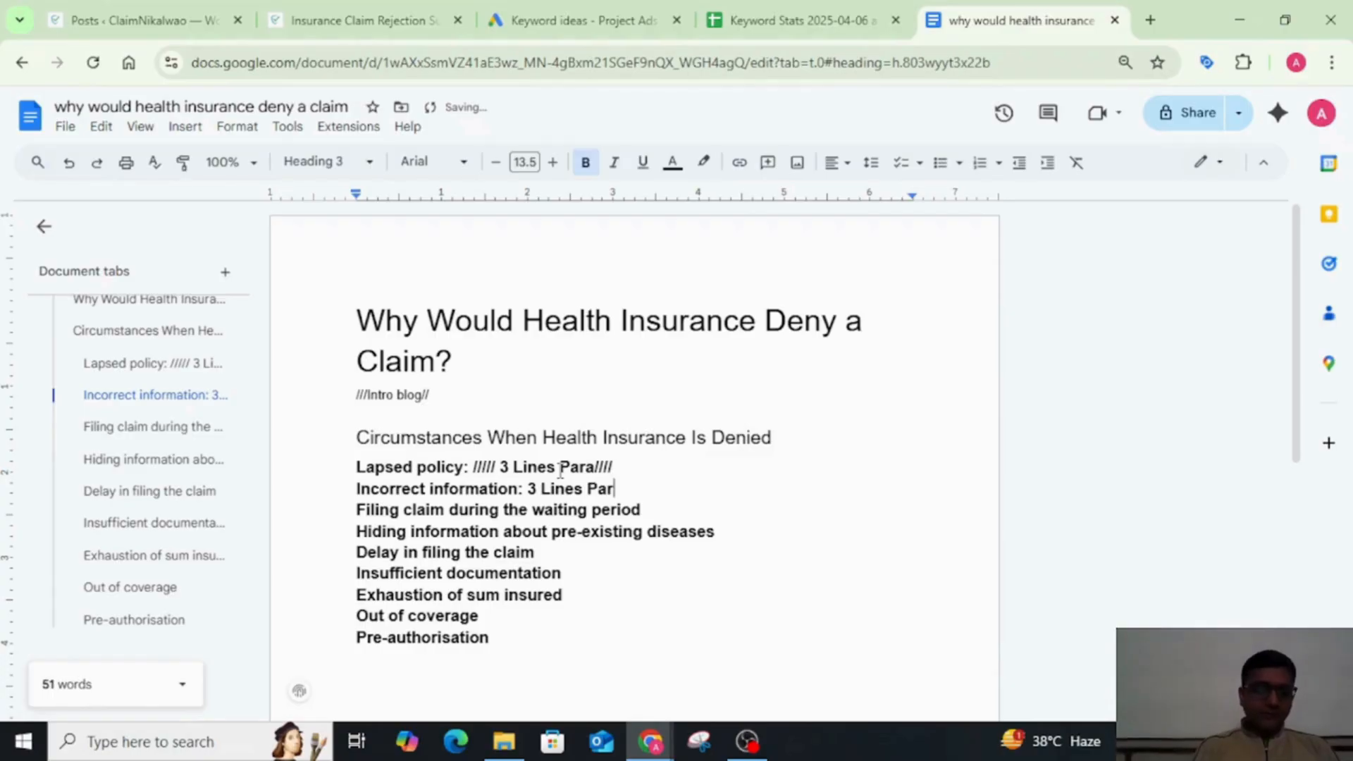
{"action": "type", "text": "a///"}
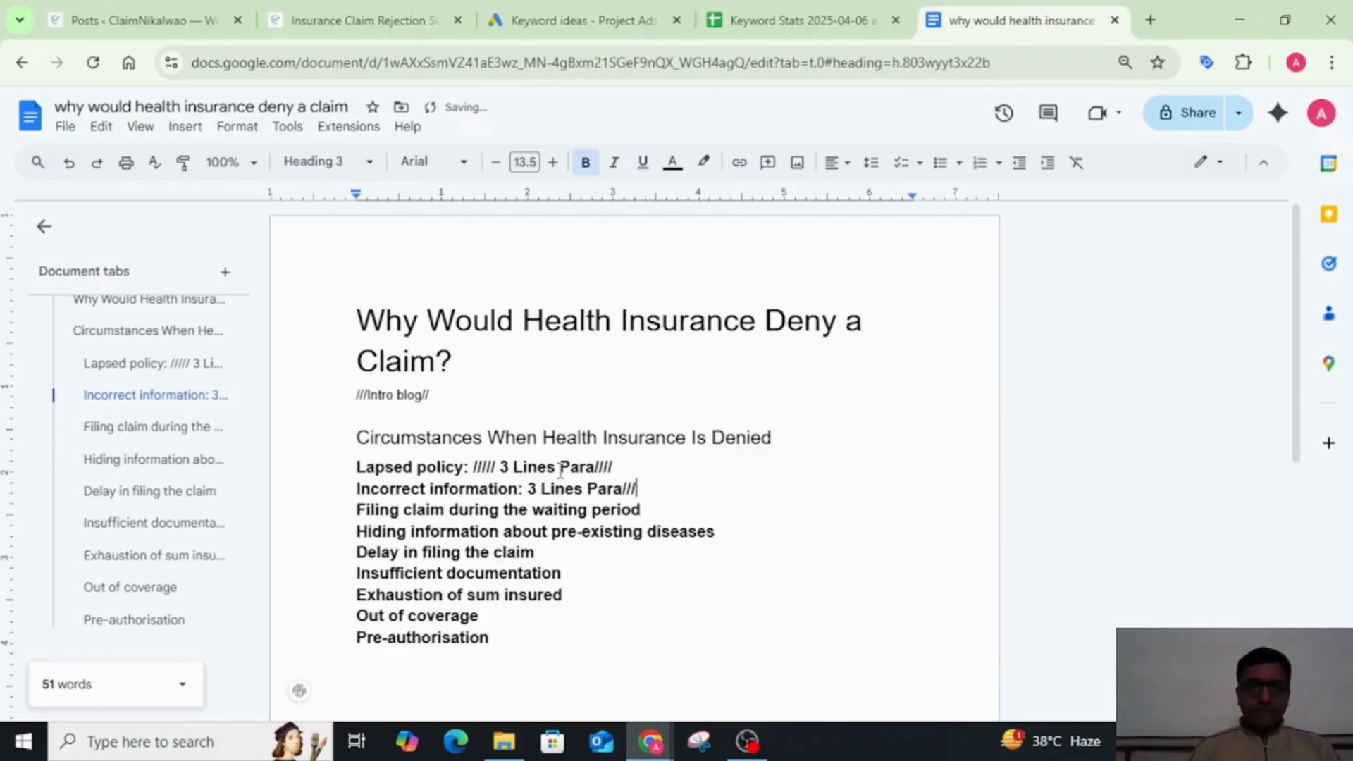
Step: Add a colon and "3 Lines Para" enclosed in slashes after the Filing claim during the waiting period subheading
{"action": "key", "text": "Down"}
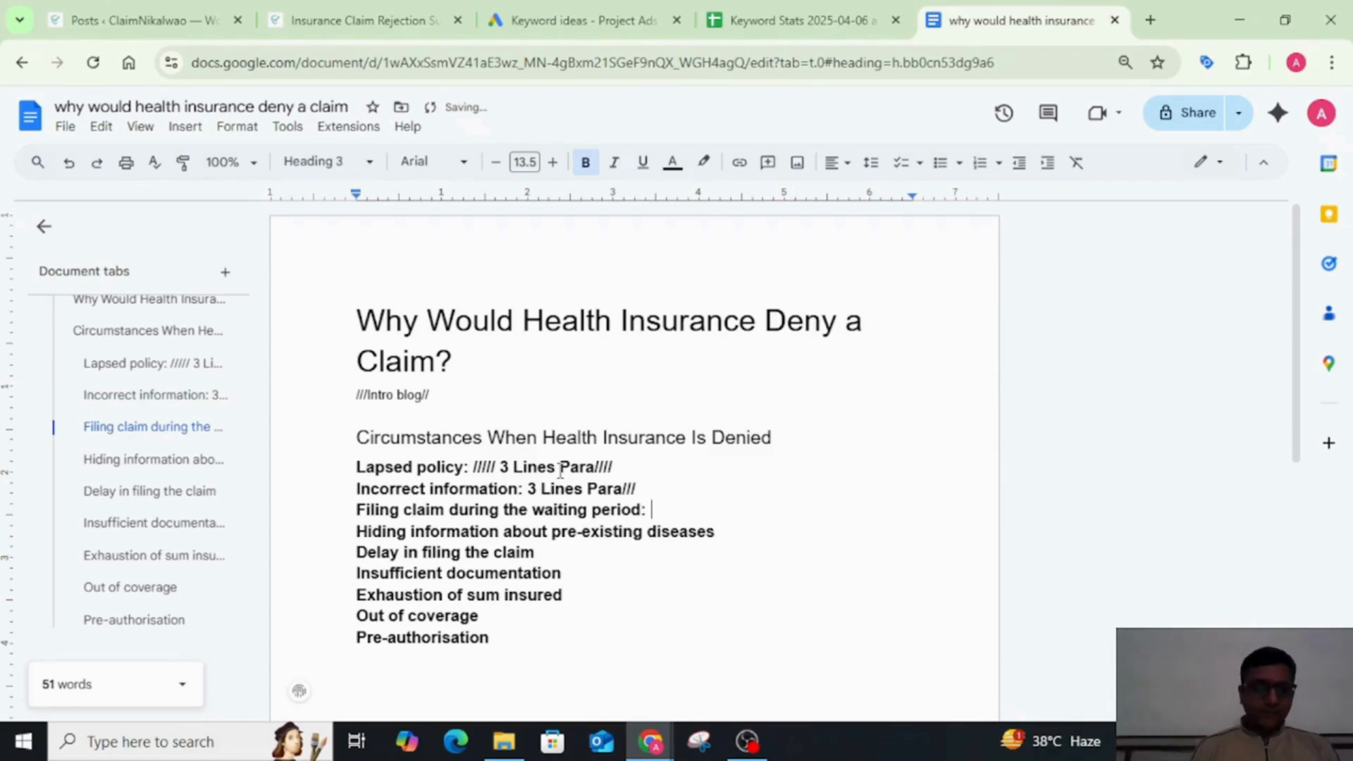
{"action": "type", "text": "3 Lines"}
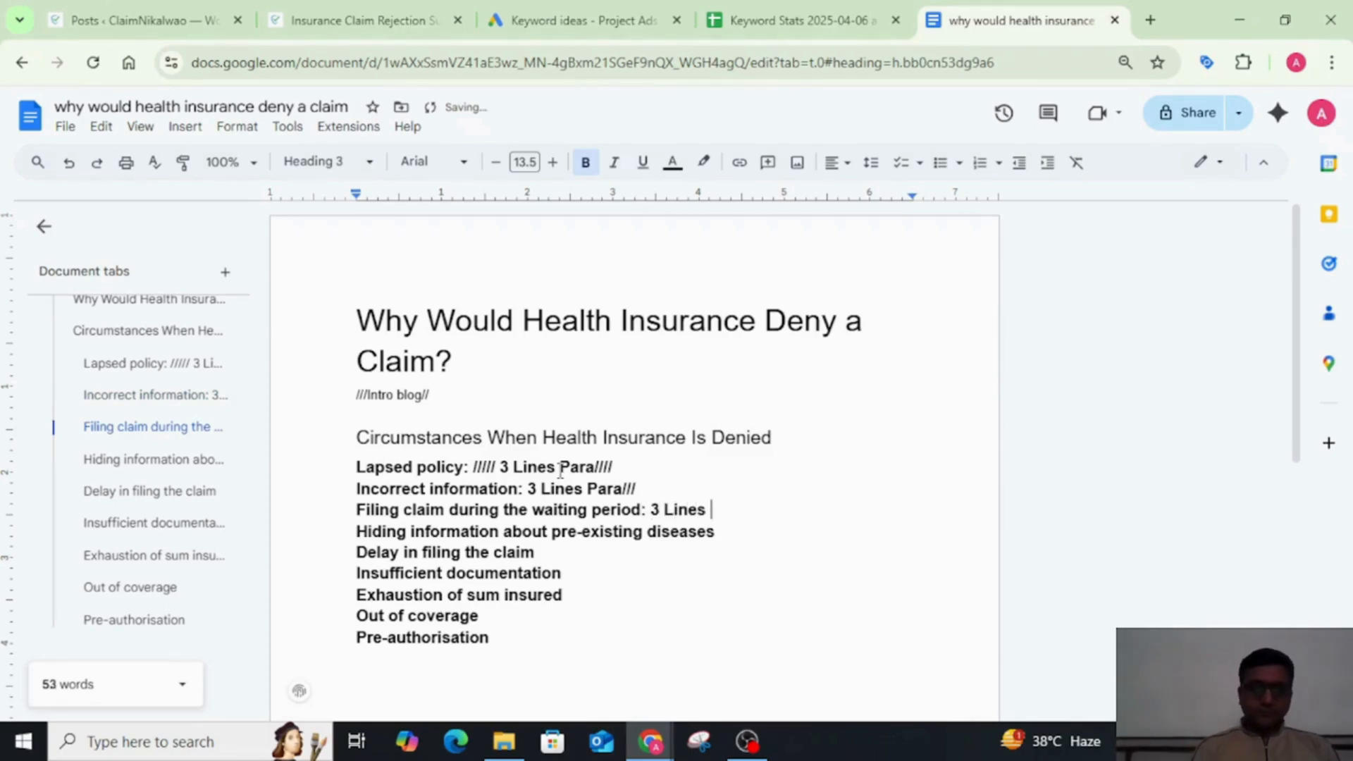
{"action": "type", "text": " Para"}
{"action": "key", "text": "Return"}
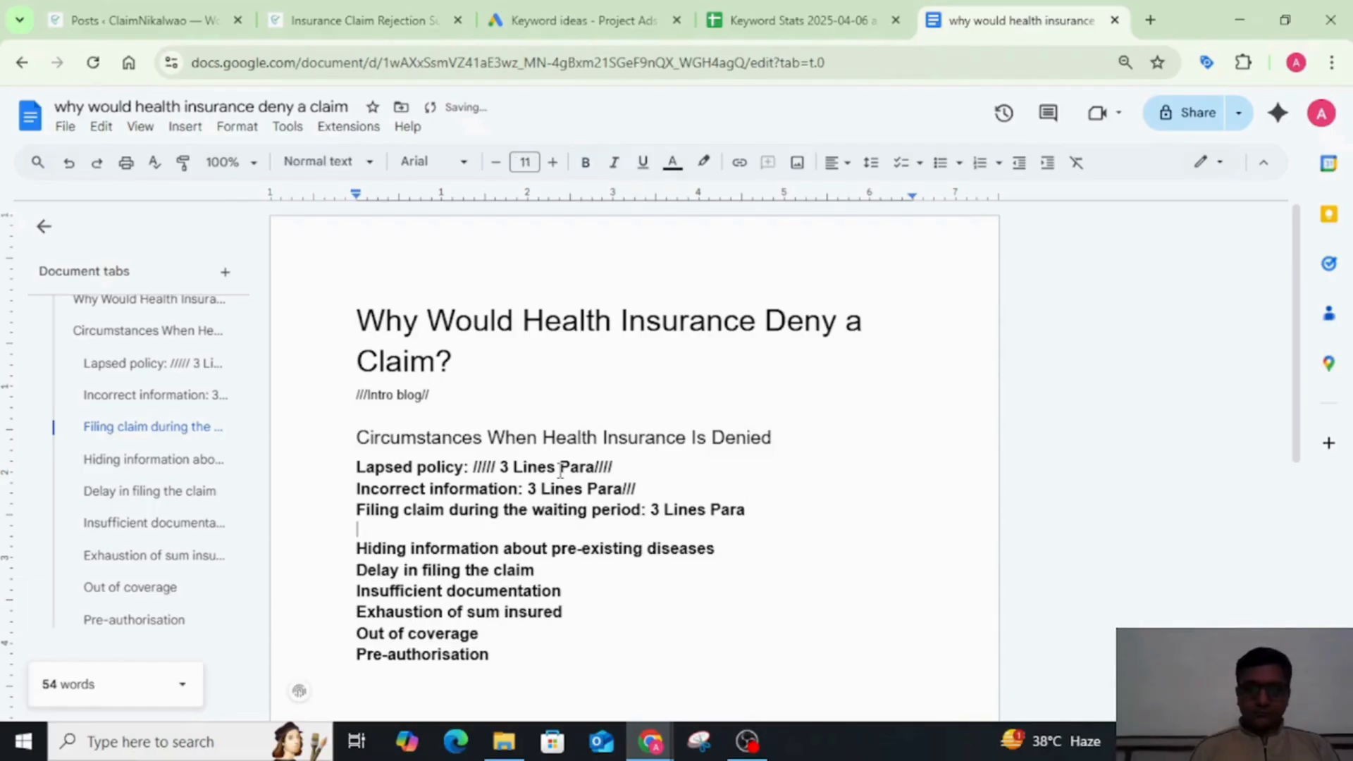
{"action": "key", "text": "BackSpace"}
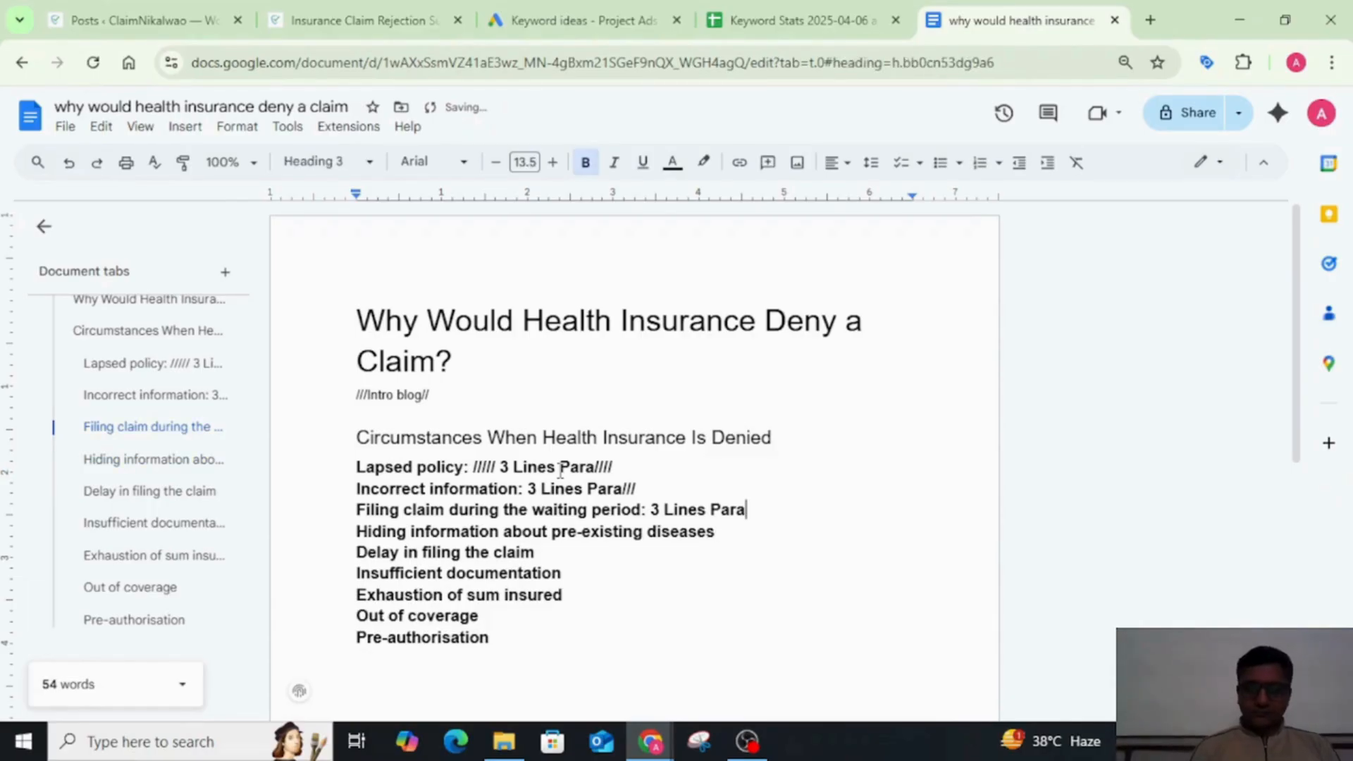
{"action": "type", "text": "////"}
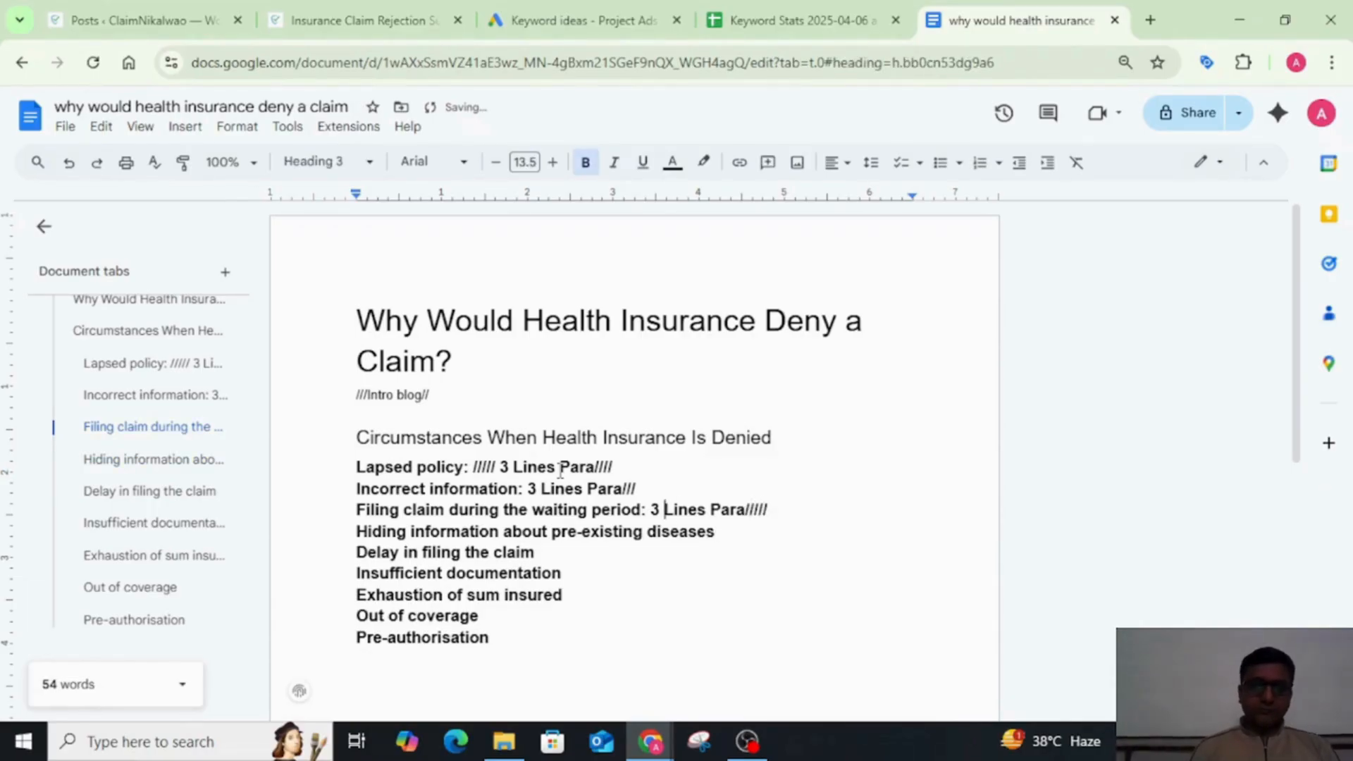
{"action": "type", "text": "///////"}
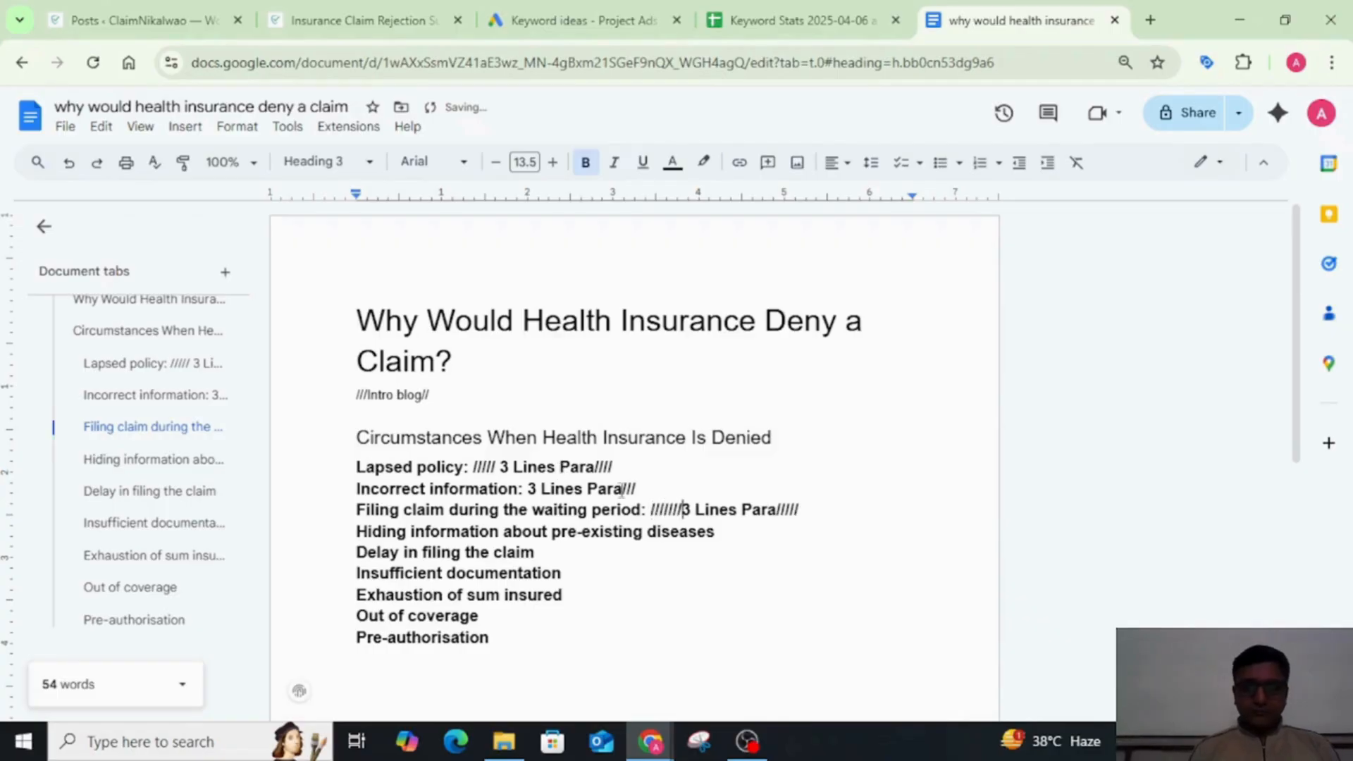
Step: Add a colon and the placeholder "////////3 Lines Para//////" after the Hiding information about pre-existing diseases subheading
{"action": "left_click", "coordinate": [780, 533]}
{"action": "type", "text": ":"}
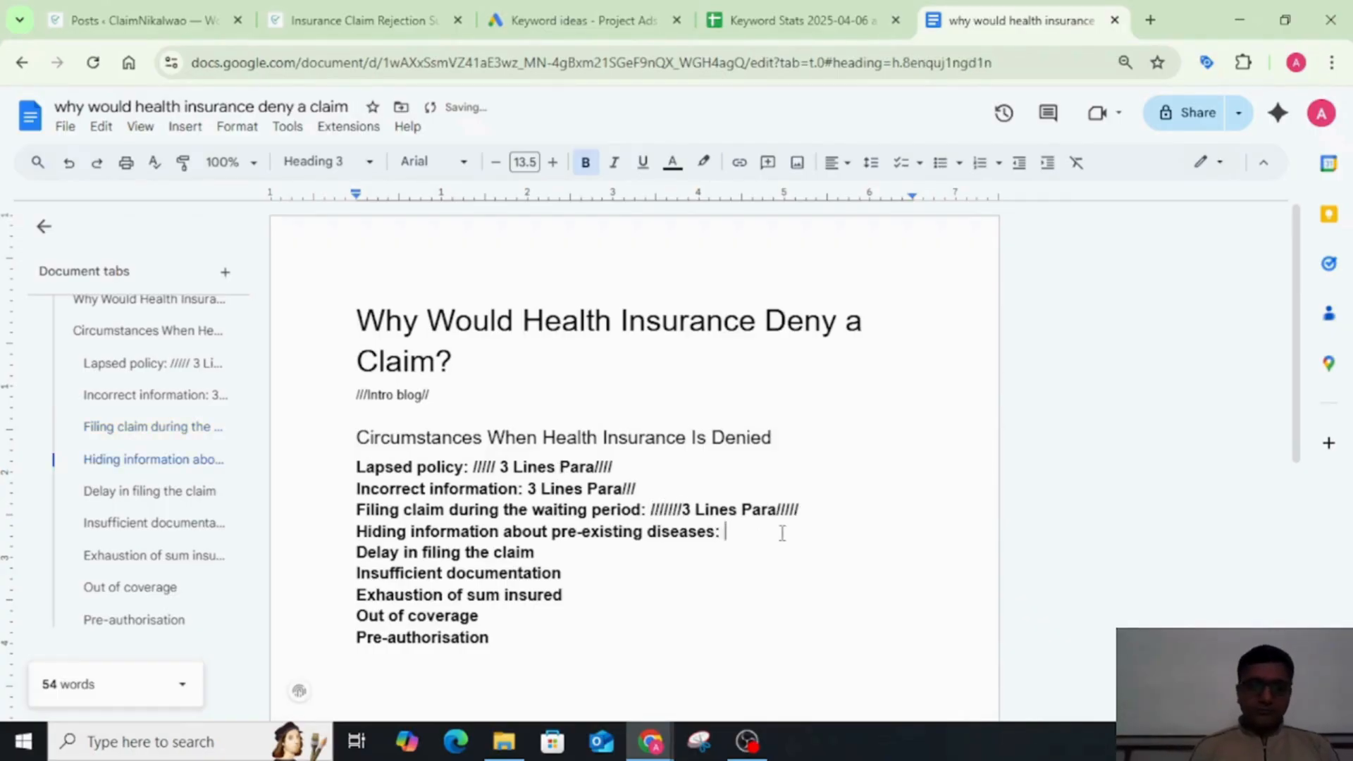
{"action": "type", "text": " ////////"}
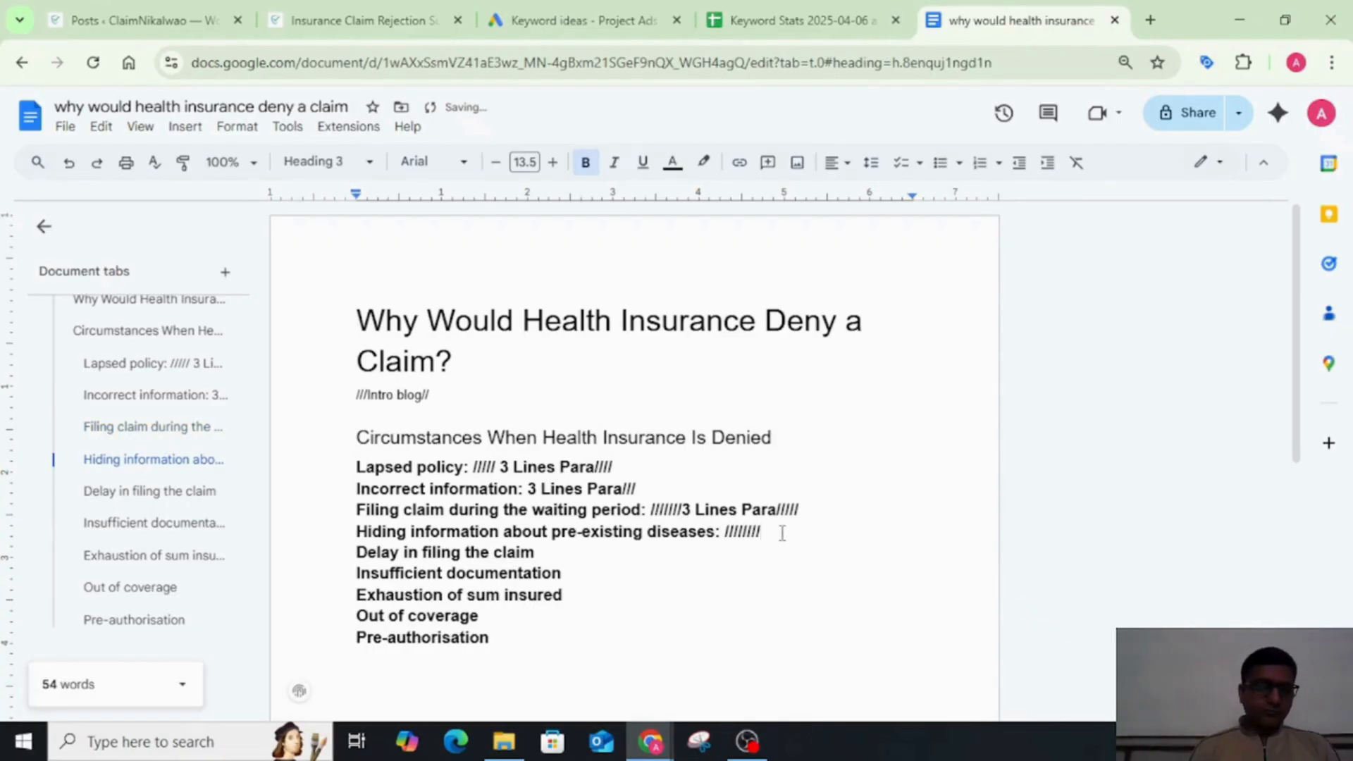
{"action": "type", "text": "3 Lines "}
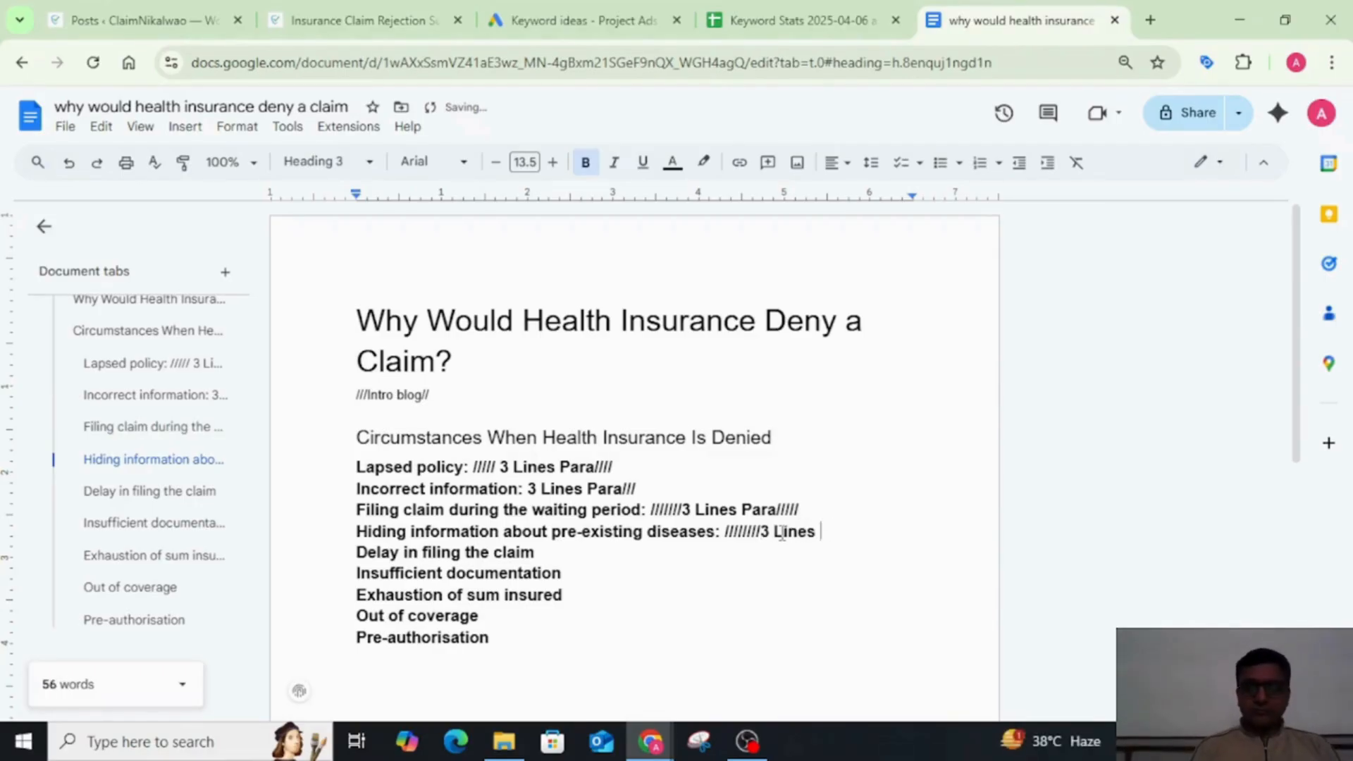
{"action": "type", "text": "Para//////"}
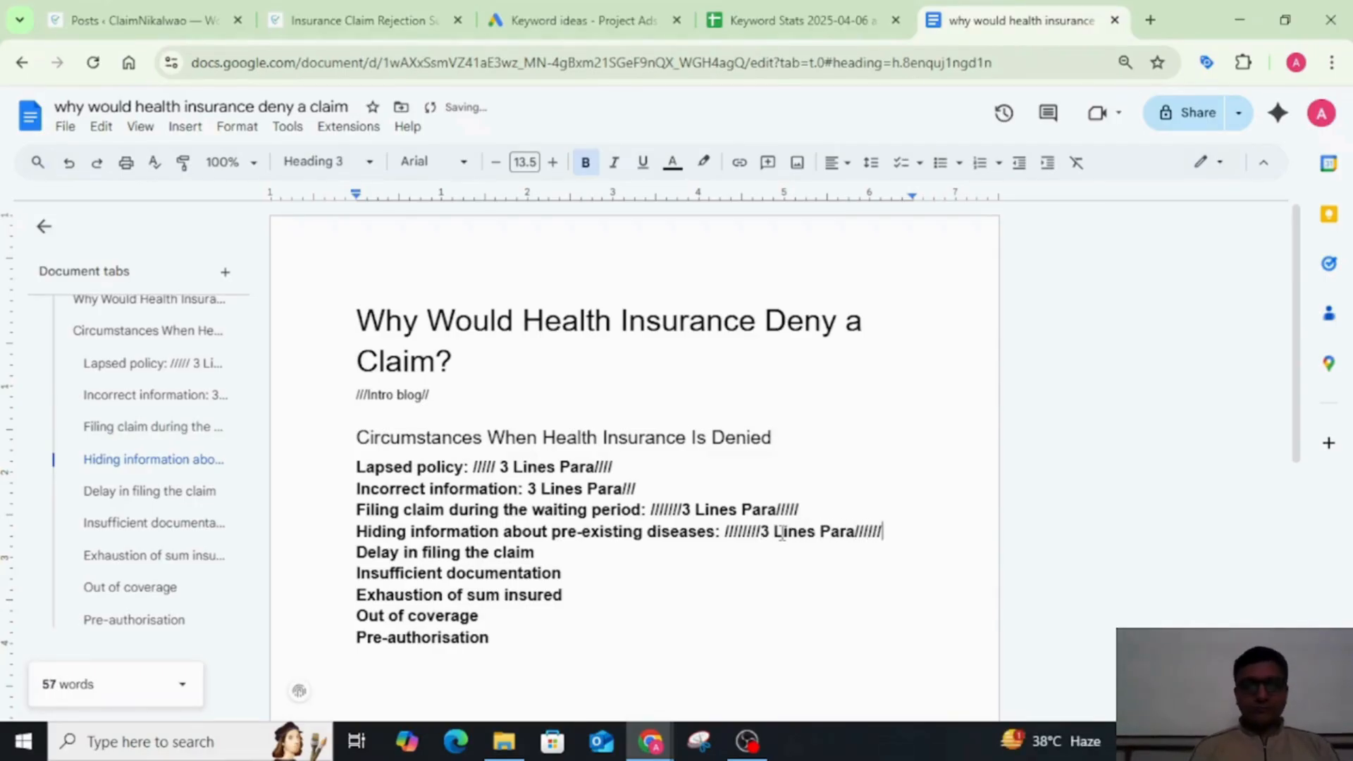
Step: Add a colon and "3 Lines Para" enclosed in slashes after the Delay in filing the claim subheading
{"action": "key", "text": "Down"}
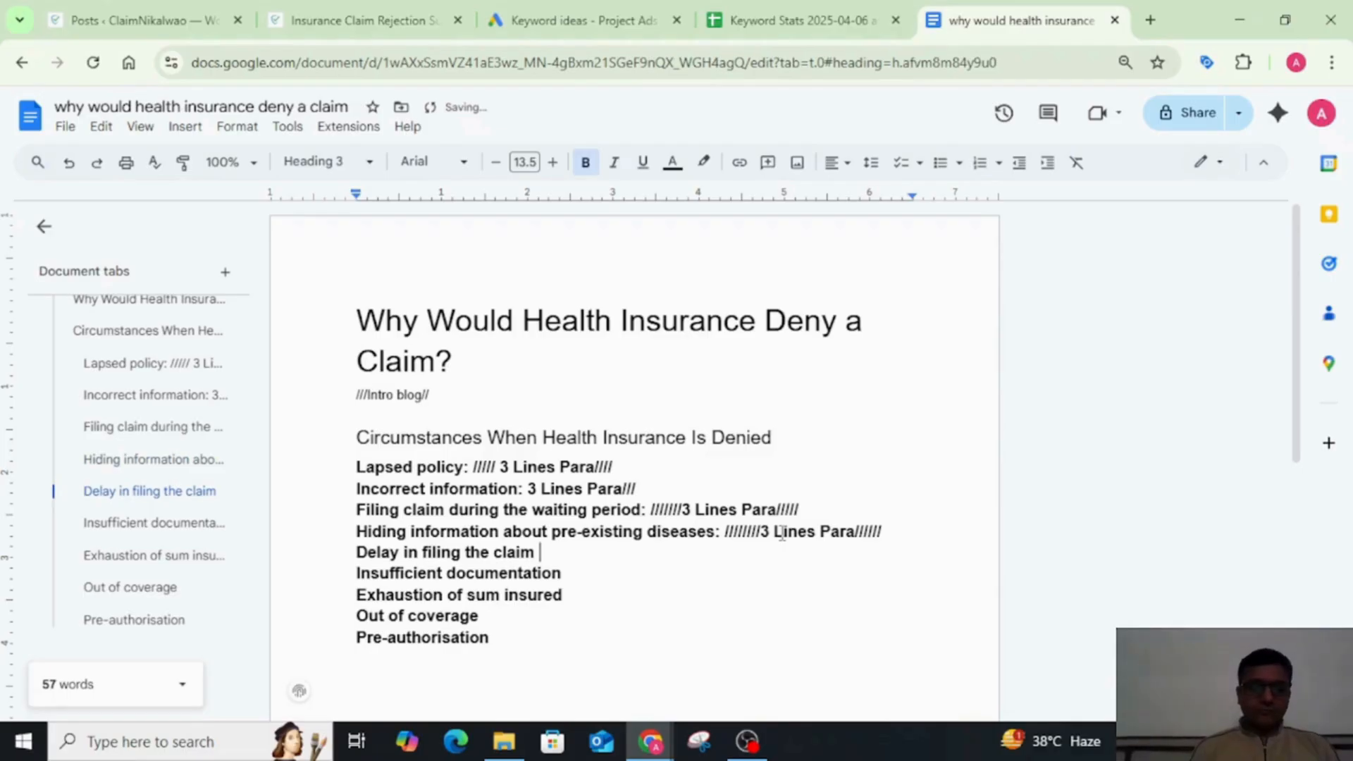
{"action": "type", "text": "/////////"}
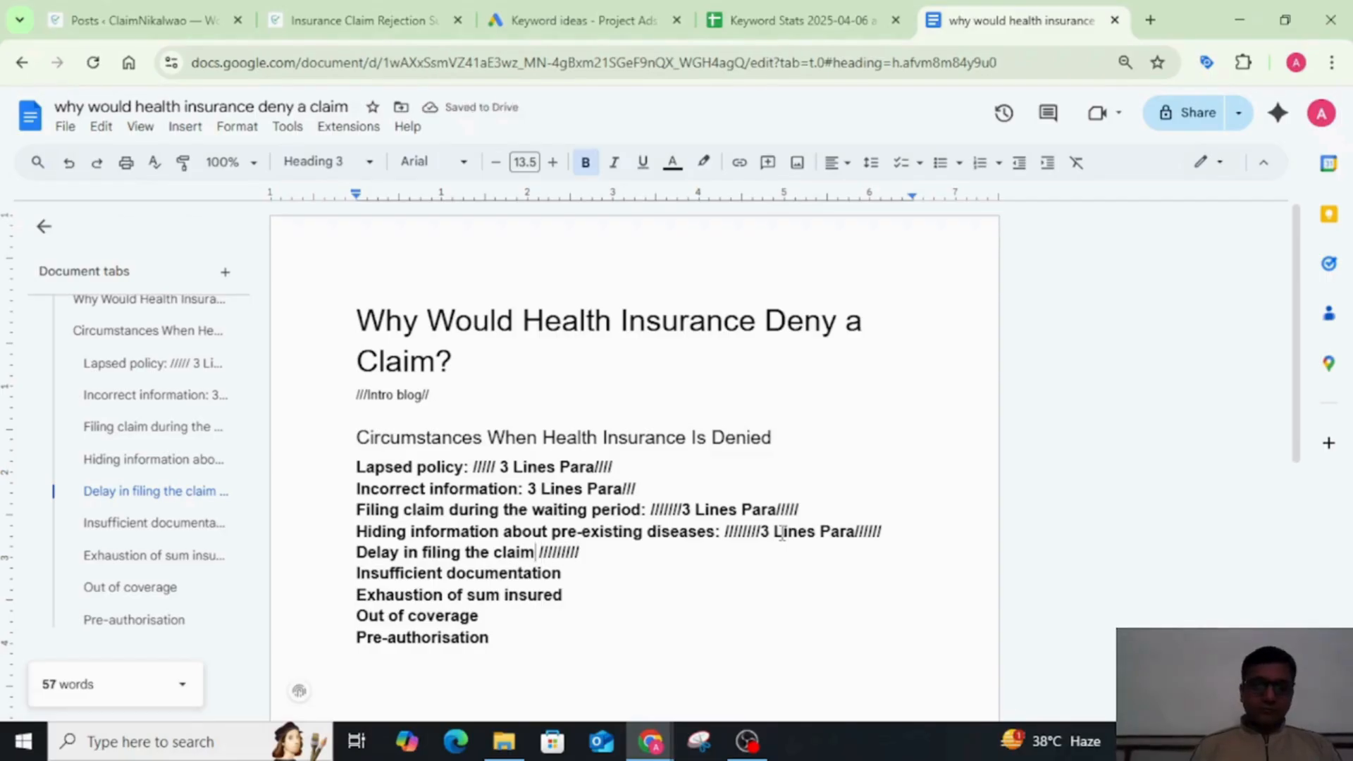
{"action": "type", "text": ":"}
{"action": "left_click", "coordinate": [795, 555]}
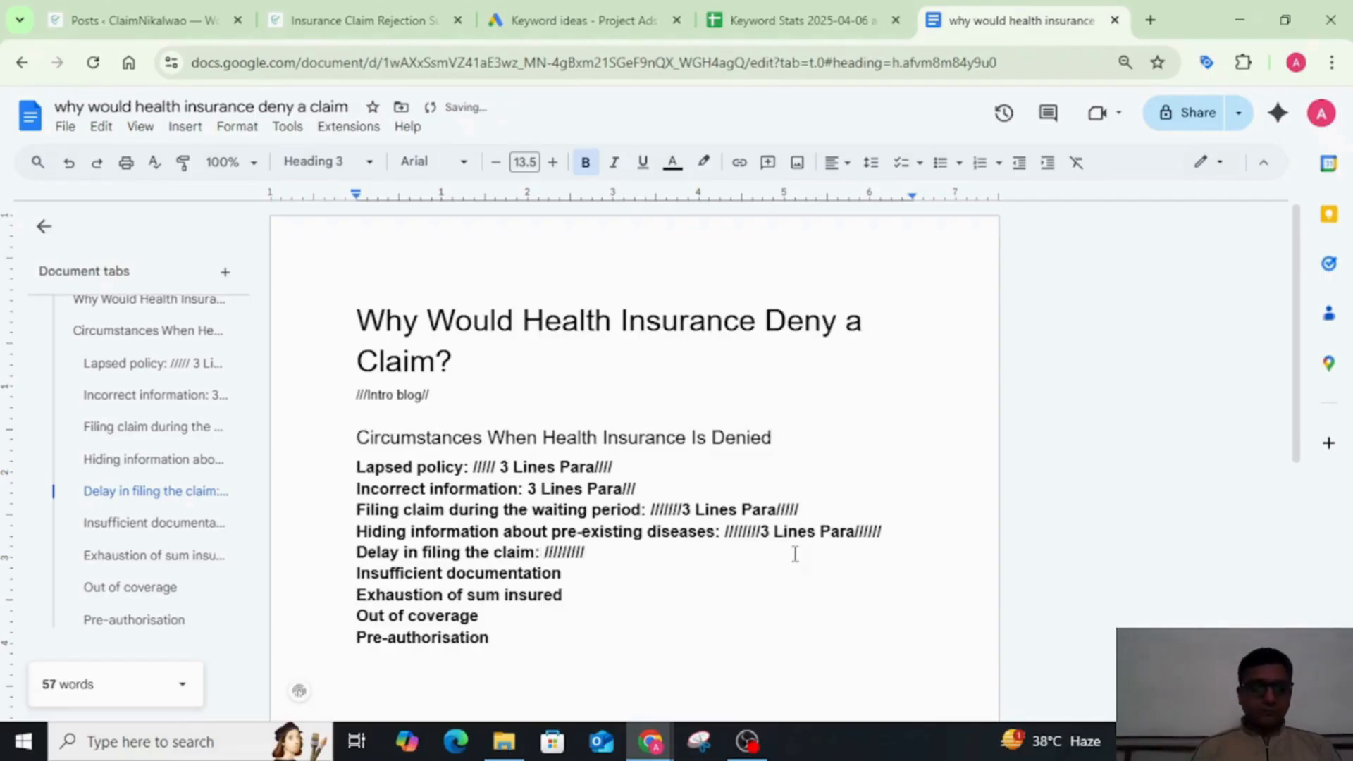
{"action": "type", "text": "3 Lines"}
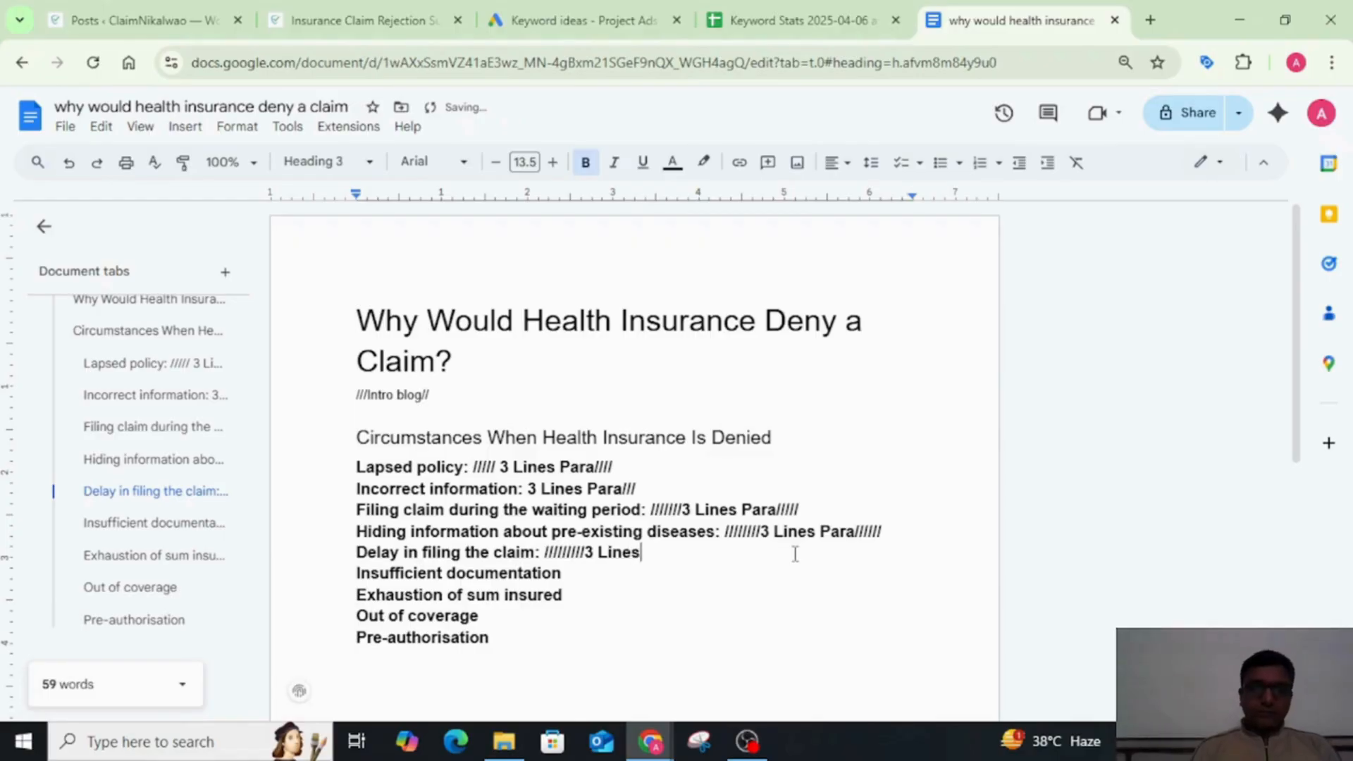
{"action": "type", "text": " Para"}
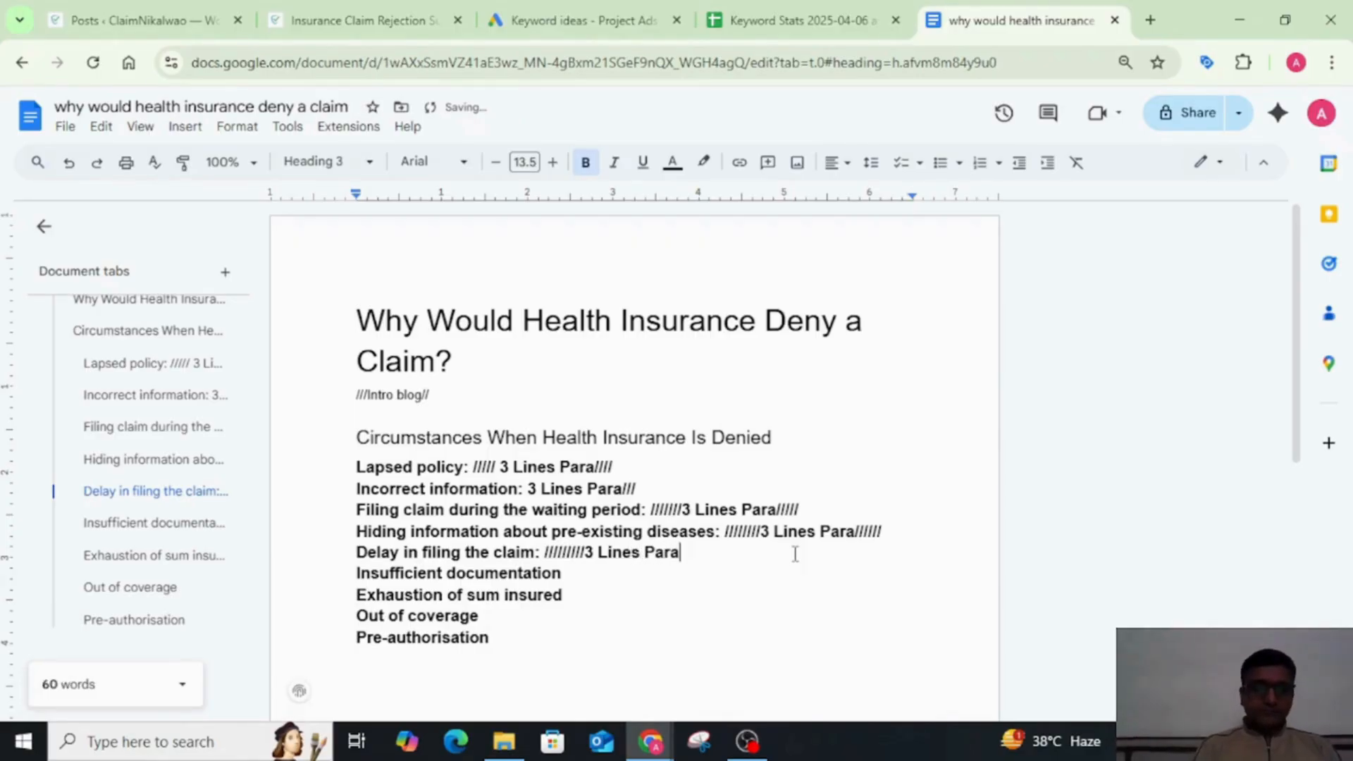
{"action": "type", "text": "///////"}
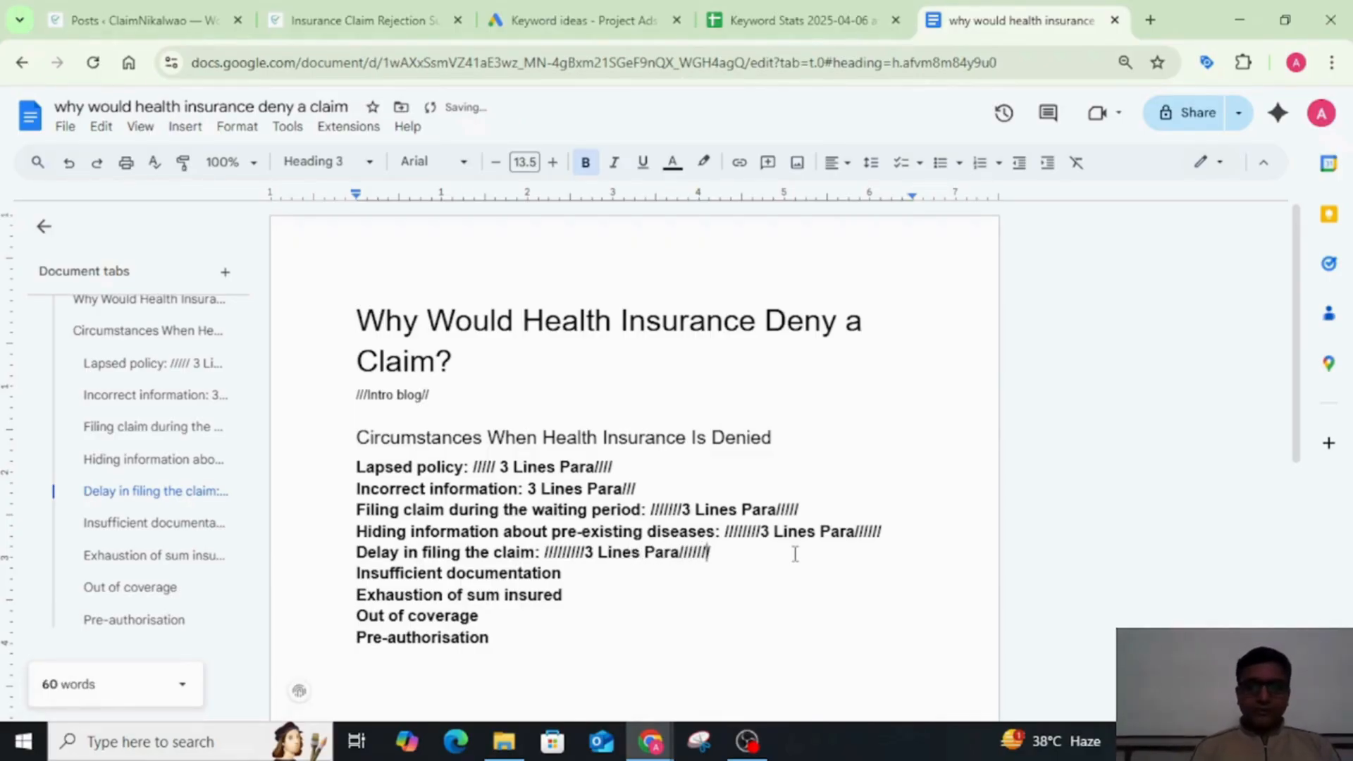
Step: Copy the slashed "3 Lines Para" placeholder that follows the Delay in filing the claim subheading
{"action": "key", "text": "Left"}
{"action": "key", "text": "Left"}
{"action": "key", "text": "Left"}
{"action": "key", "text": "Left"}
{"action": "key", "text": "Left"}
{"action": "key", "text": "Left"}
{"action": "key", "text": "Left"}
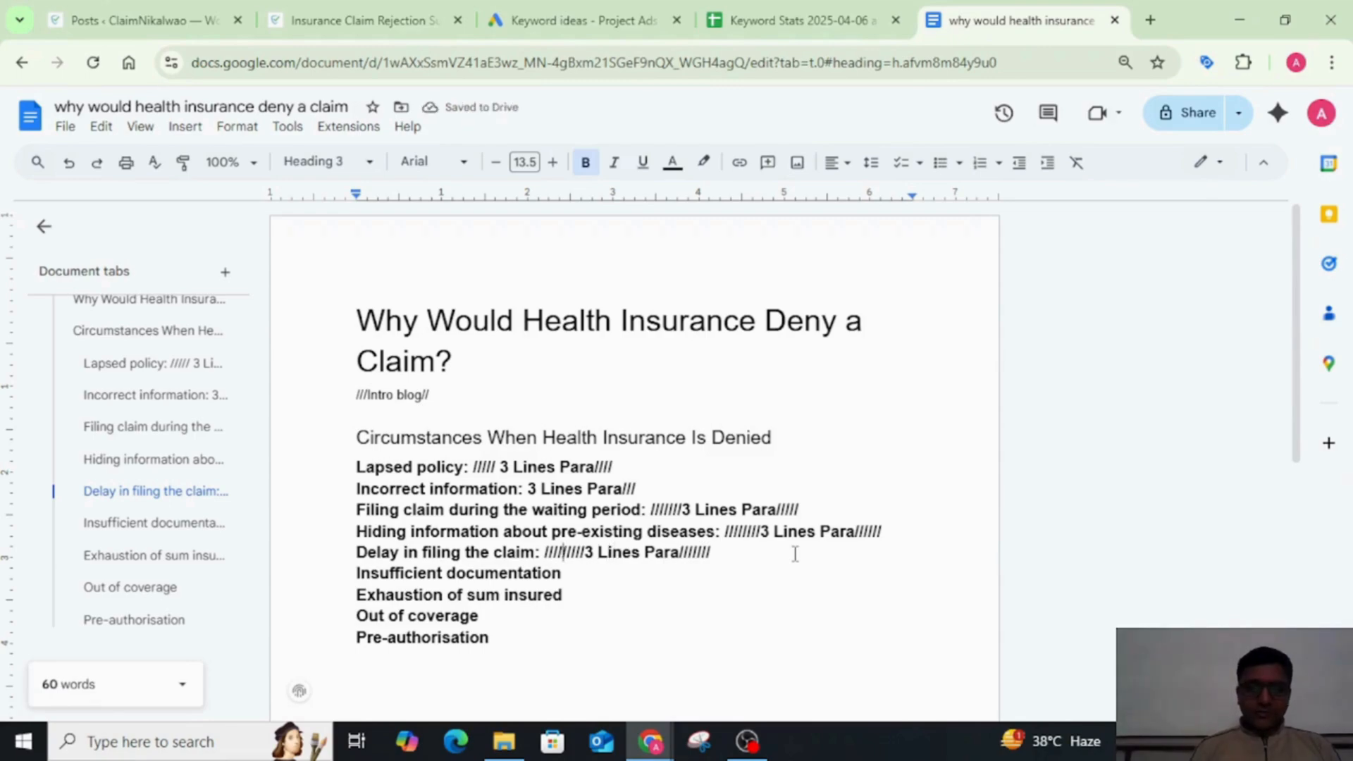
{"action": "key", "text": "shift+Right"}
{"action": "key", "text": "shift+Right"}
{"action": "key", "text": "shift+Right"}
{"action": "key", "text": "shift+Right"}
{"action": "key", "text": "shift+Right"}
{"action": "key", "text": "shift+Right"}
{"action": "key", "text": "shift+Right"}
{"action": "key", "text": "shift+Right"}
{"action": "key", "text": "shift+Right"}
{"action": "key", "text": "shift+Right"}
{"action": "key", "text": "shift+Right"}
{"action": "key", "text": "shift+Right"}
{"action": "key", "text": "shift+Right"}
{"action": "key", "text": "shift+Right"}
{"action": "key", "text": "shift+Right"}
{"action": "key", "text": "shift+Right"}
{"action": "key", "text": "shift+Right"}
{"action": "key", "text": "shift+Right"}
{"action": "key", "text": "shift+Right"}
{"action": "key", "text": "shift+Right"}
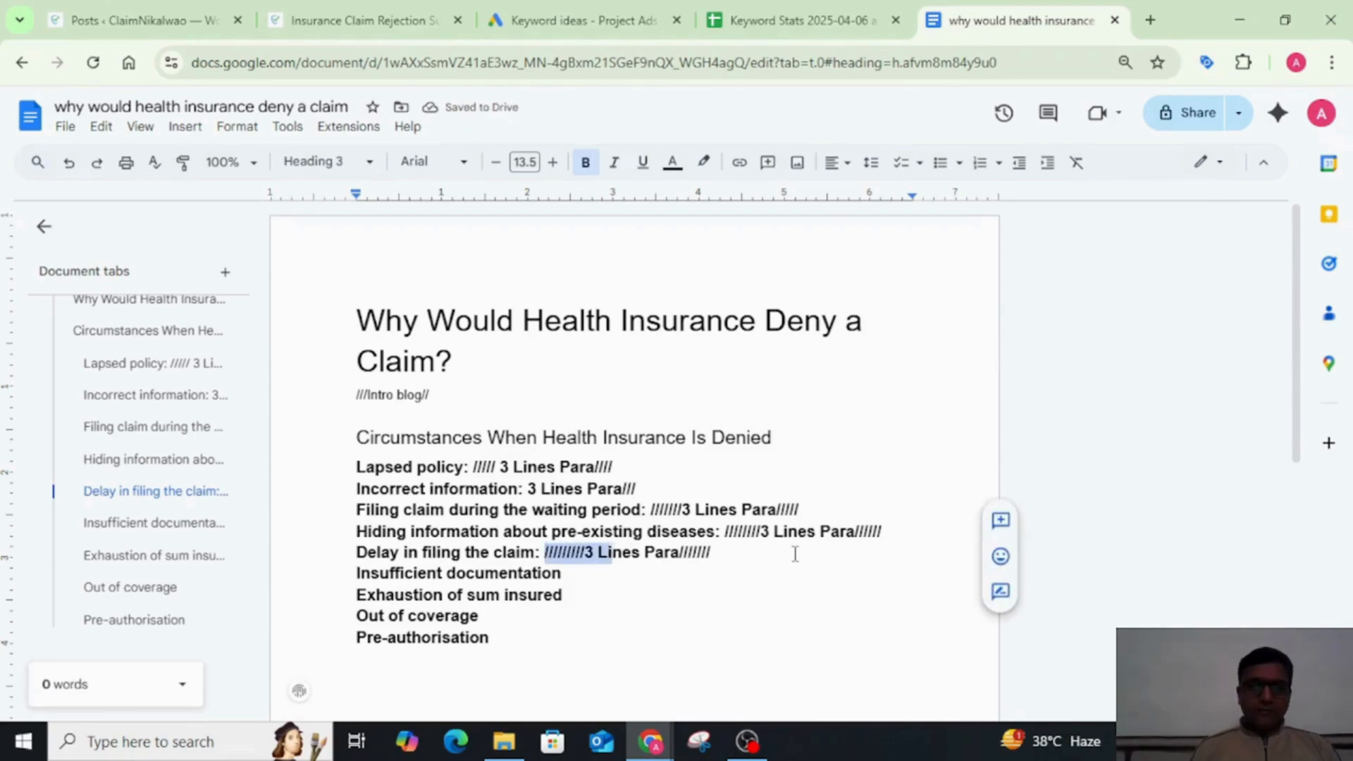
{"action": "key", "text": "shift+Left"}
{"action": "key", "text": "ctrl+c"}
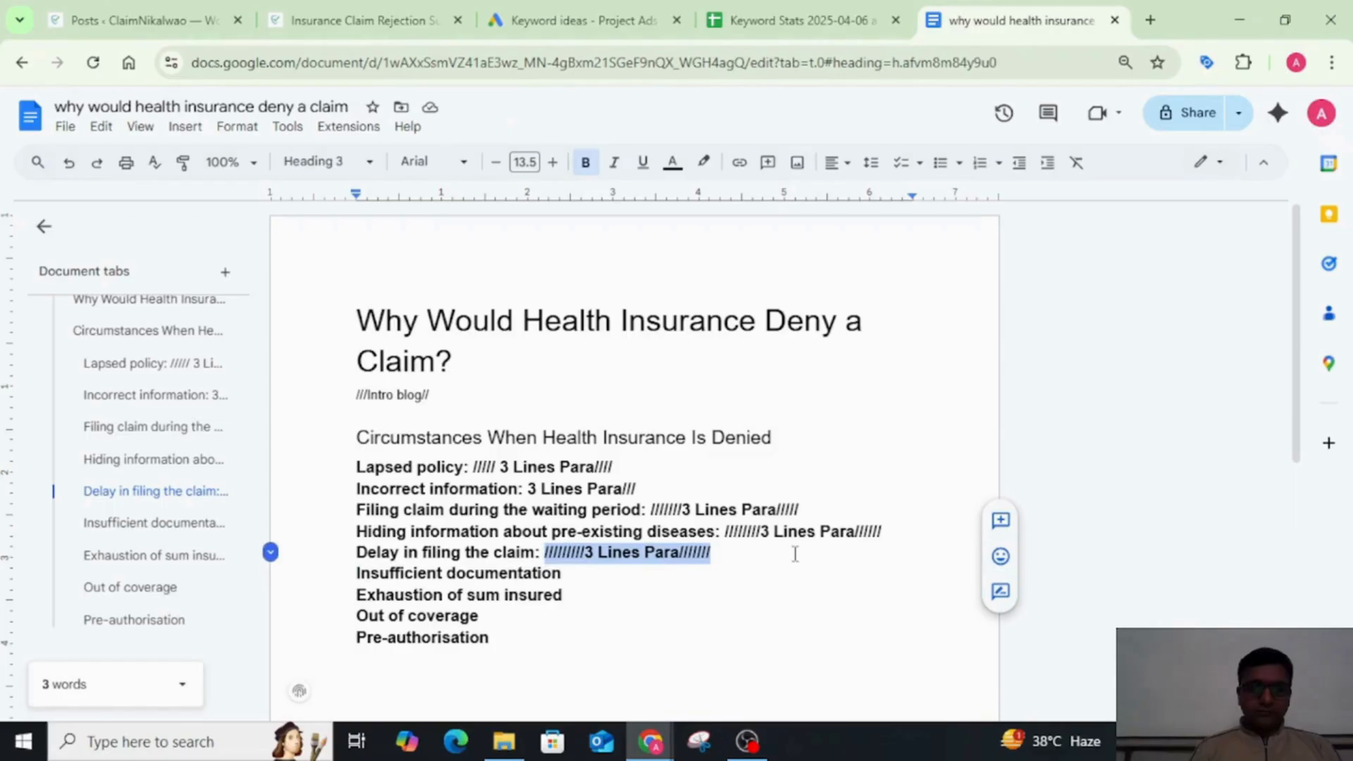
{"action": "key", "text": "Right"}
{"action": "key", "text": "Right"}
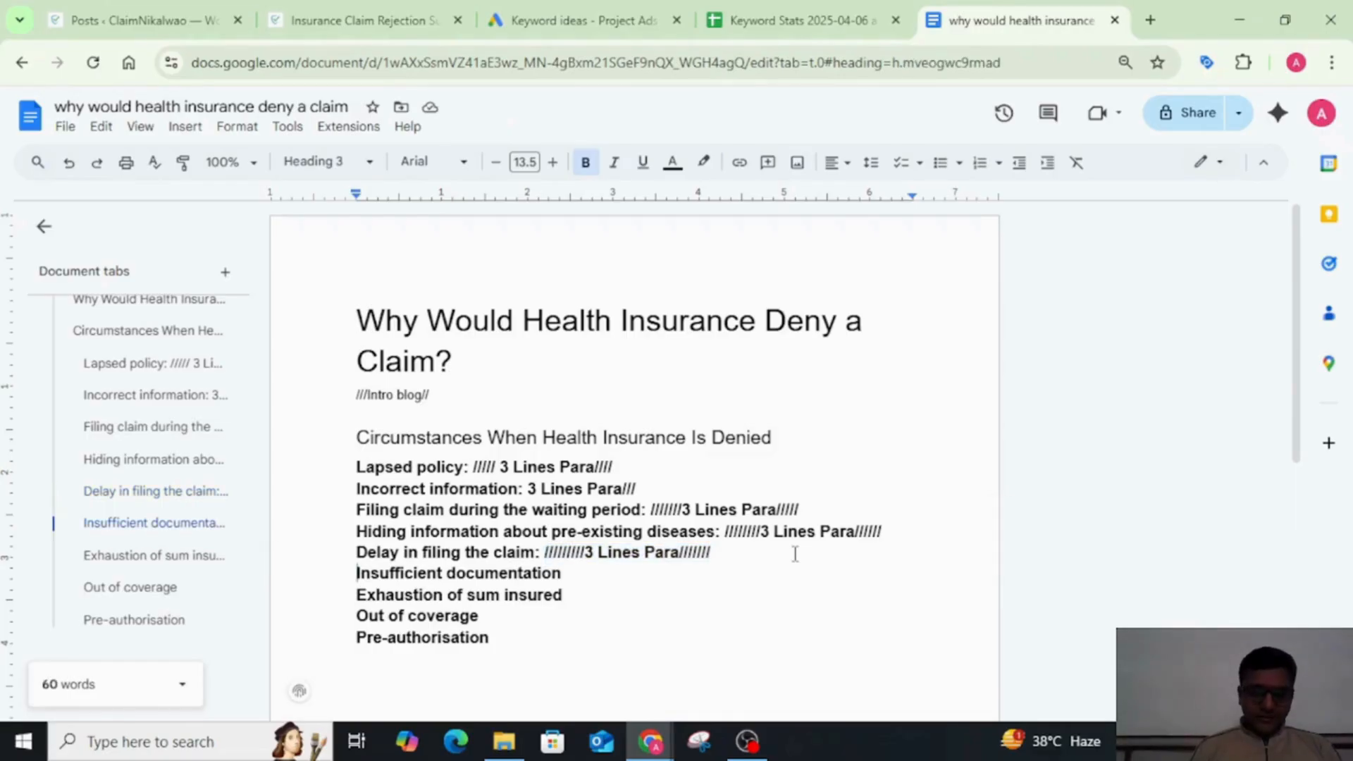
Step: Add a colon and the copied "3 Lines Para" placeholder after the Insufficient documentation and Exhaustion of sum insured subheadings
{"action": "left_click", "coordinate": [721, 577]}
{"action": "type", "text": ":"}
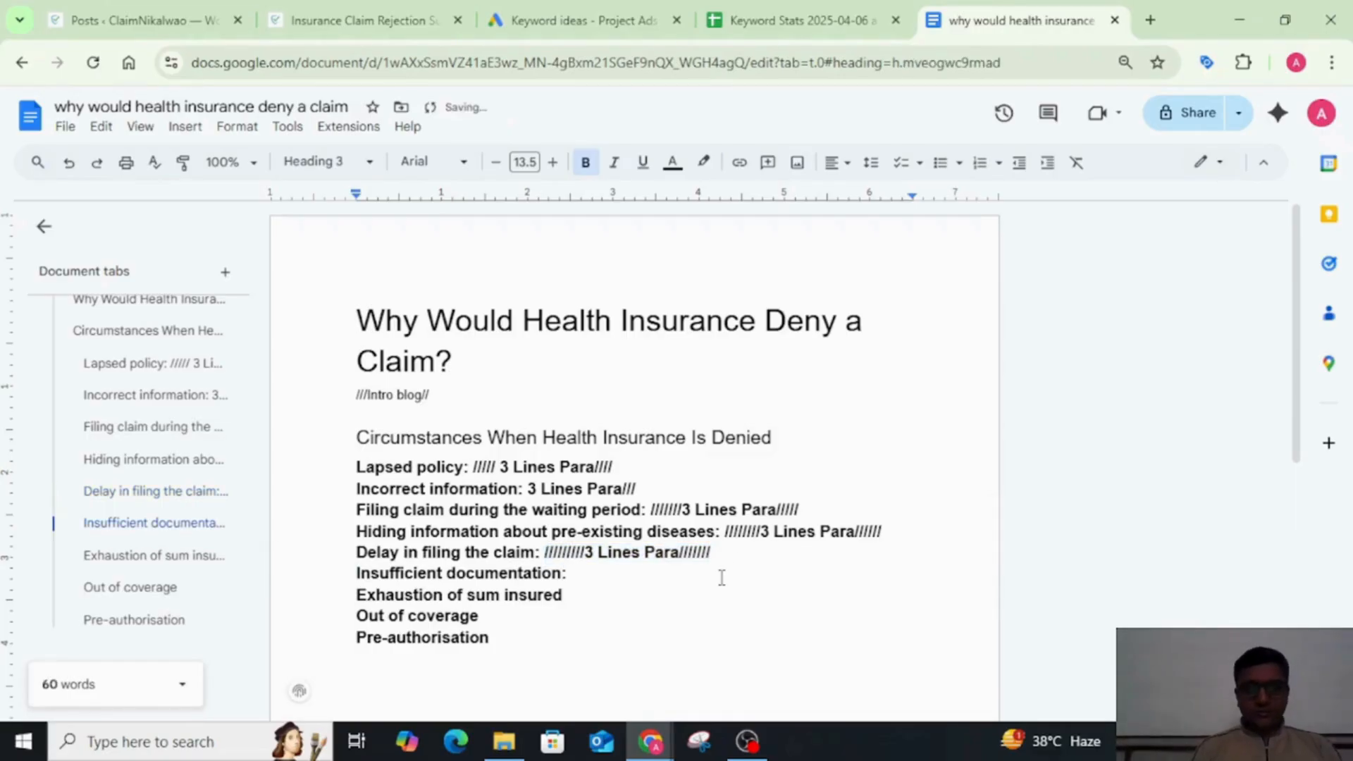
{"action": "key", "text": "ctrl+v"}
{"action": "key", "text": "Down"}
{"action": "type", "text": ":"}
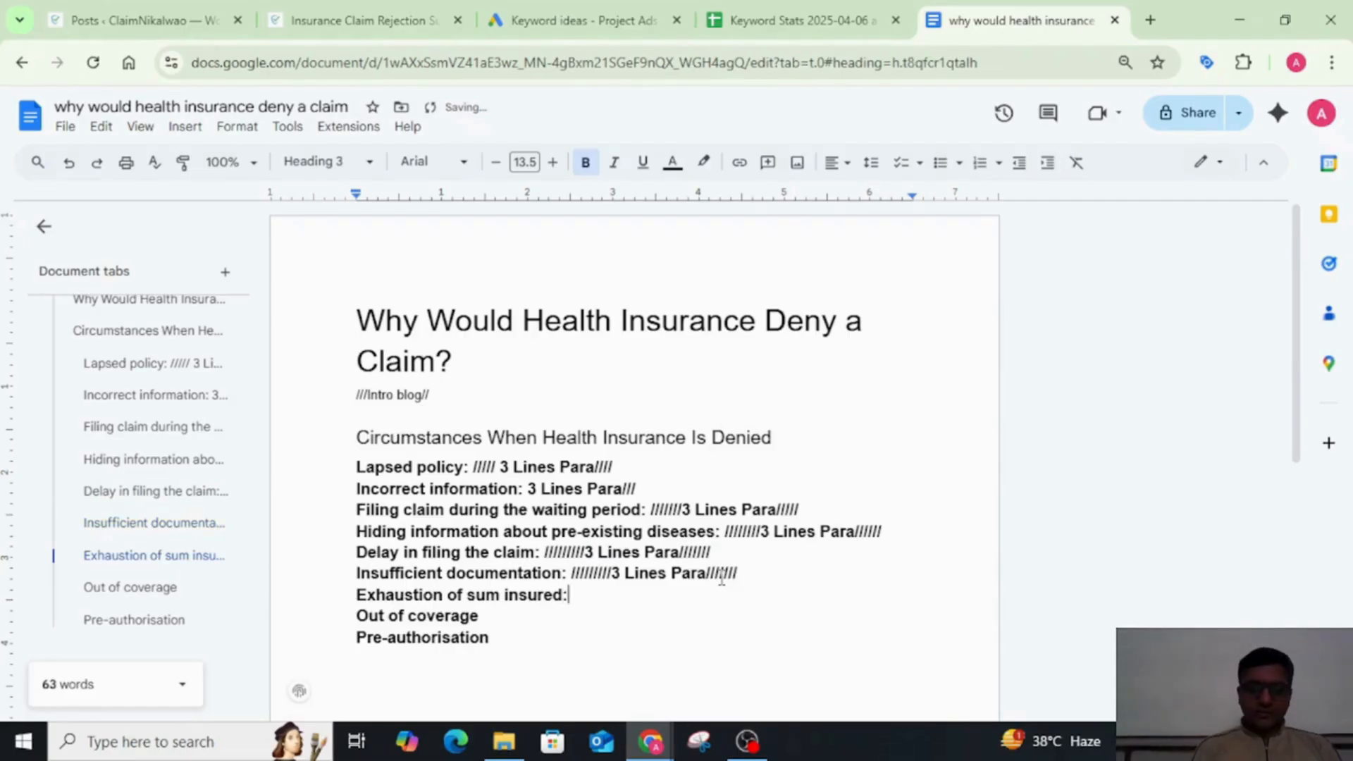
{"action": "key", "text": "ctrl+v"}
Step: Add a colon and the copied "3 Lines Para" placeholder after the Out of coverage and Pre-authorisation subheadings
{"action": "key", "text": "Down"}
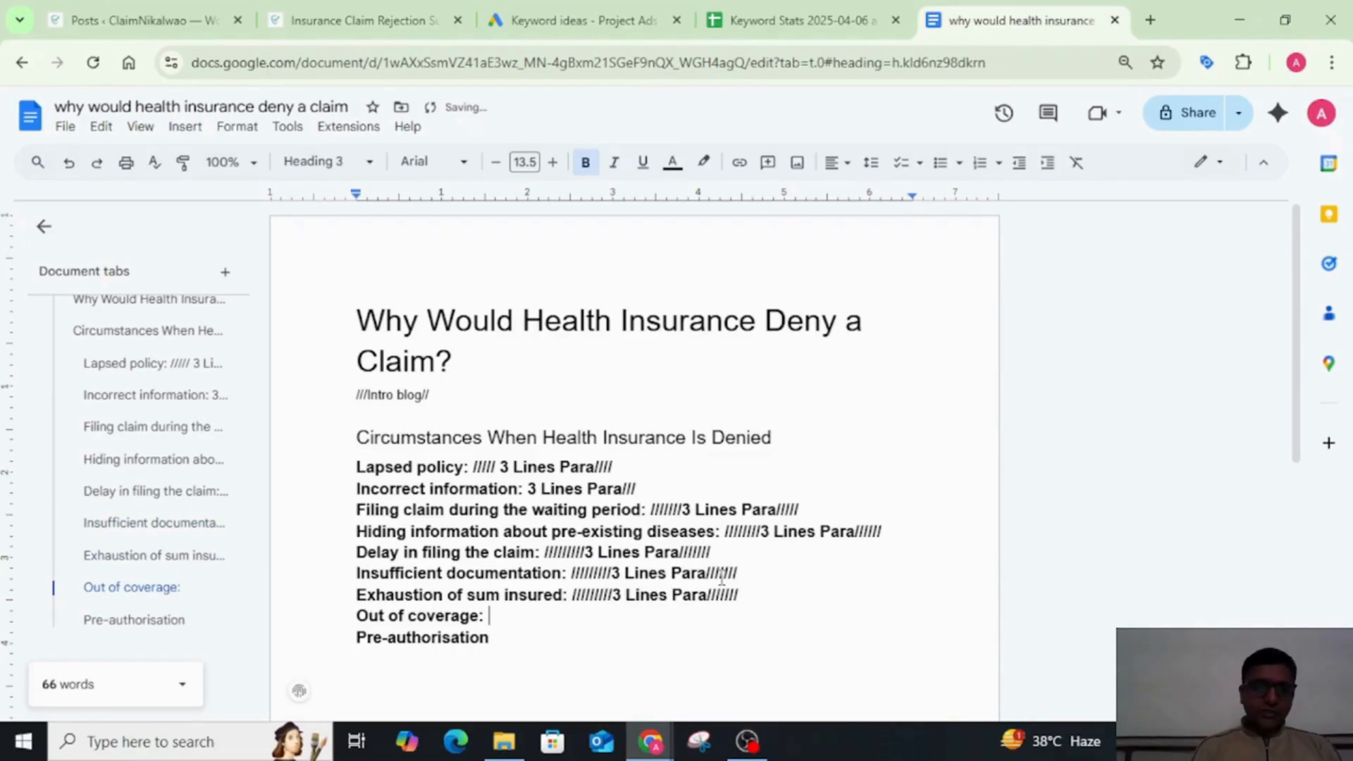
{"action": "type", "text": ":"}
{"action": "key", "text": "ctrl+v"}
{"action": "key", "text": "Down"}
{"action": "key", "text": "ctrl+v"}
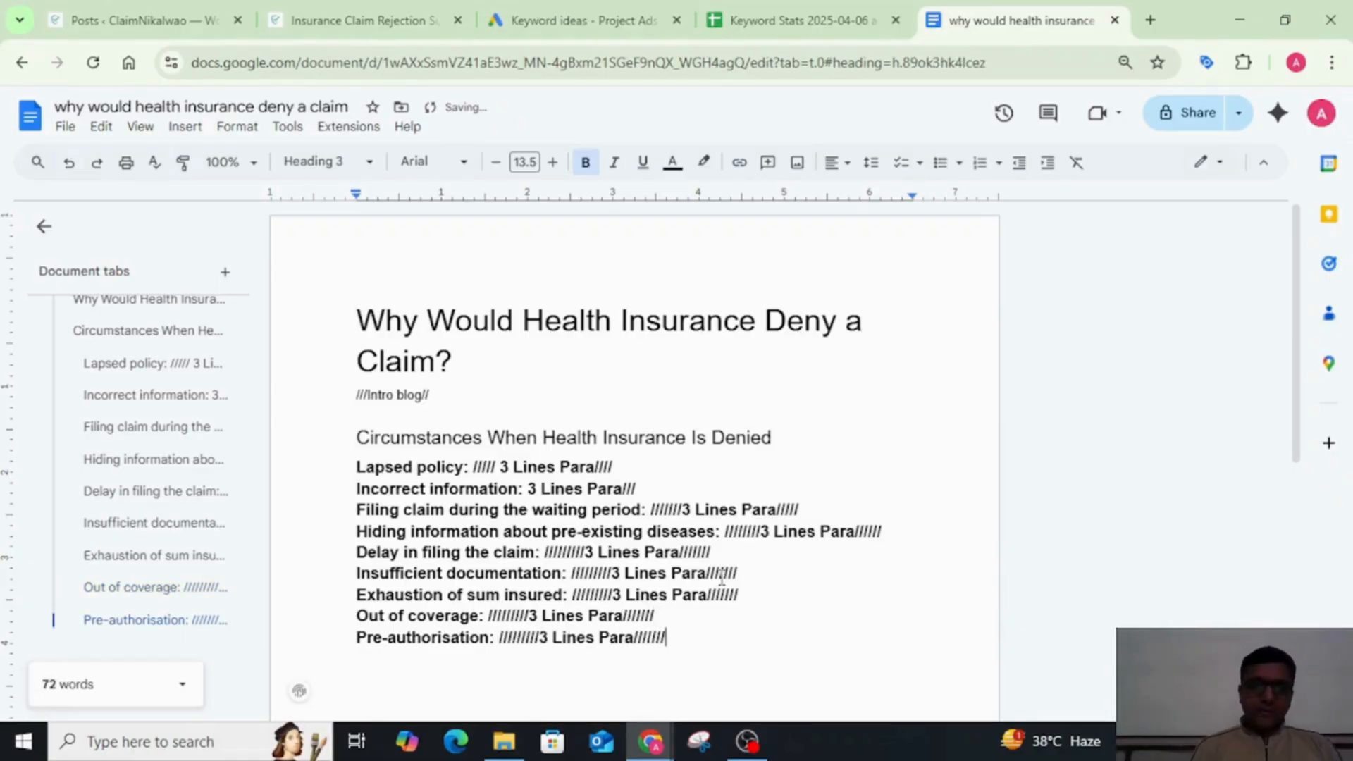
Step: Start a new line below the Pre-authorisation subheading and look over the outline
{"action": "scroll", "coordinate": [788, 616], "scroll_direction": "down", "scroll_amount": 4}
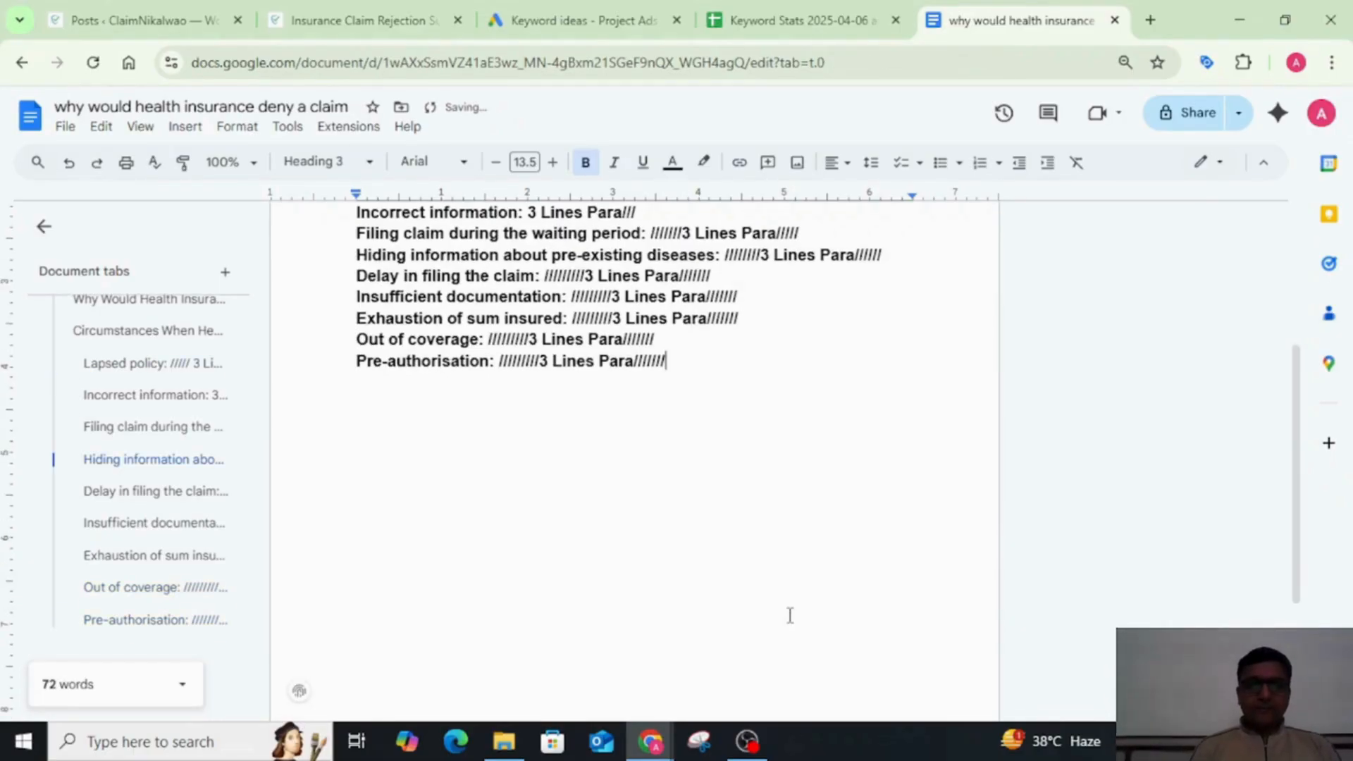
{"action": "key", "text": "Return"}
{"action": "scroll", "coordinate": [790, 615], "scroll_direction": "up", "scroll_amount": 1}
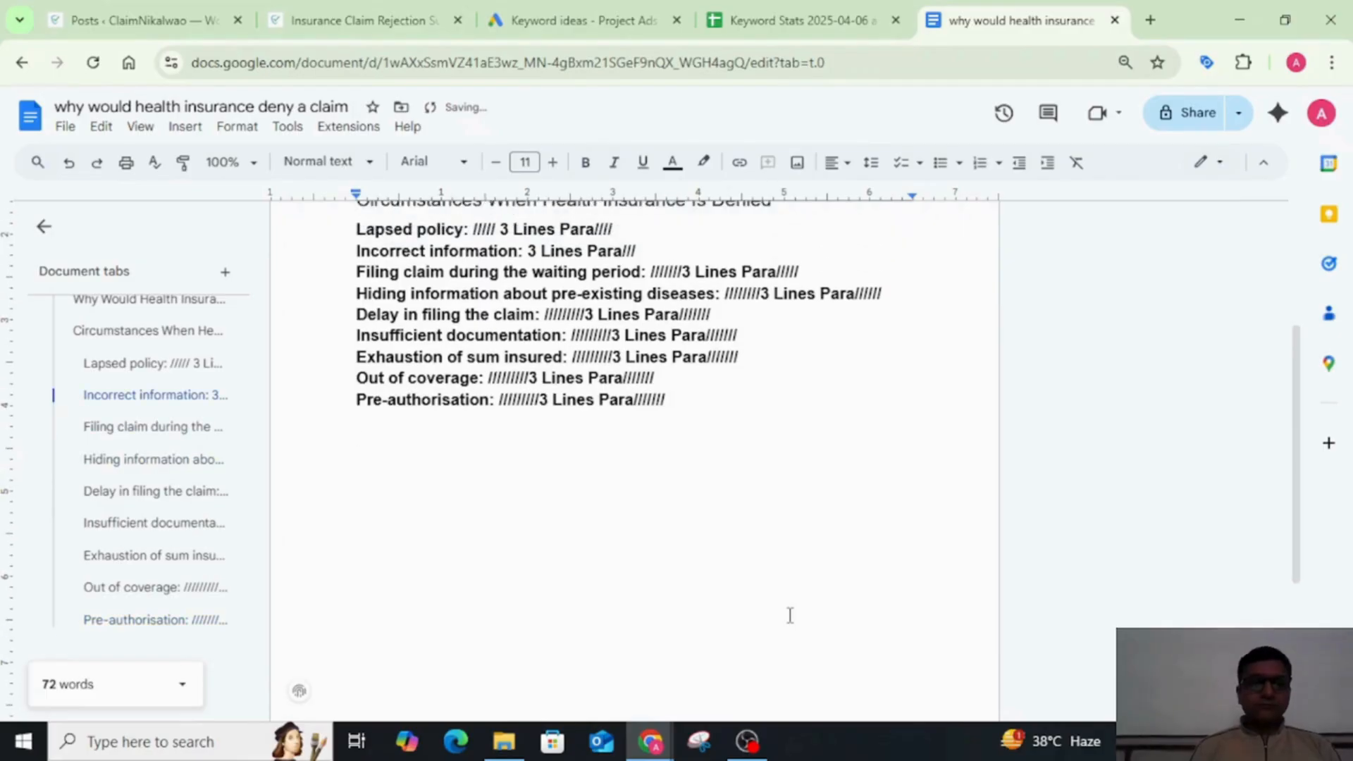
{"action": "scroll", "coordinate": [720, 517], "scroll_direction": "up", "scroll_amount": 4}
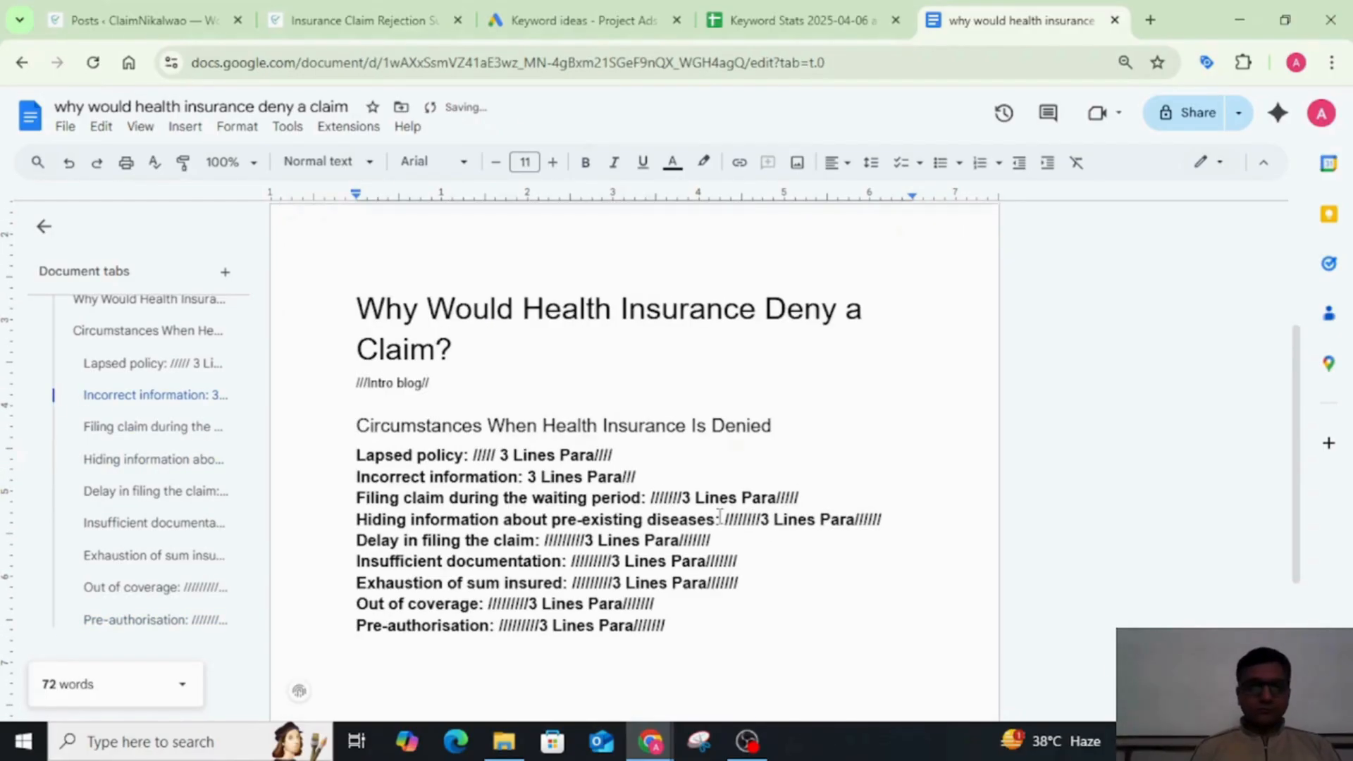
{"action": "scroll", "coordinate": [719, 517], "scroll_direction": "down", "scroll_amount": 1}
{"action": "scroll", "coordinate": [719, 517], "scroll_direction": "down", "scroll_amount": 1}
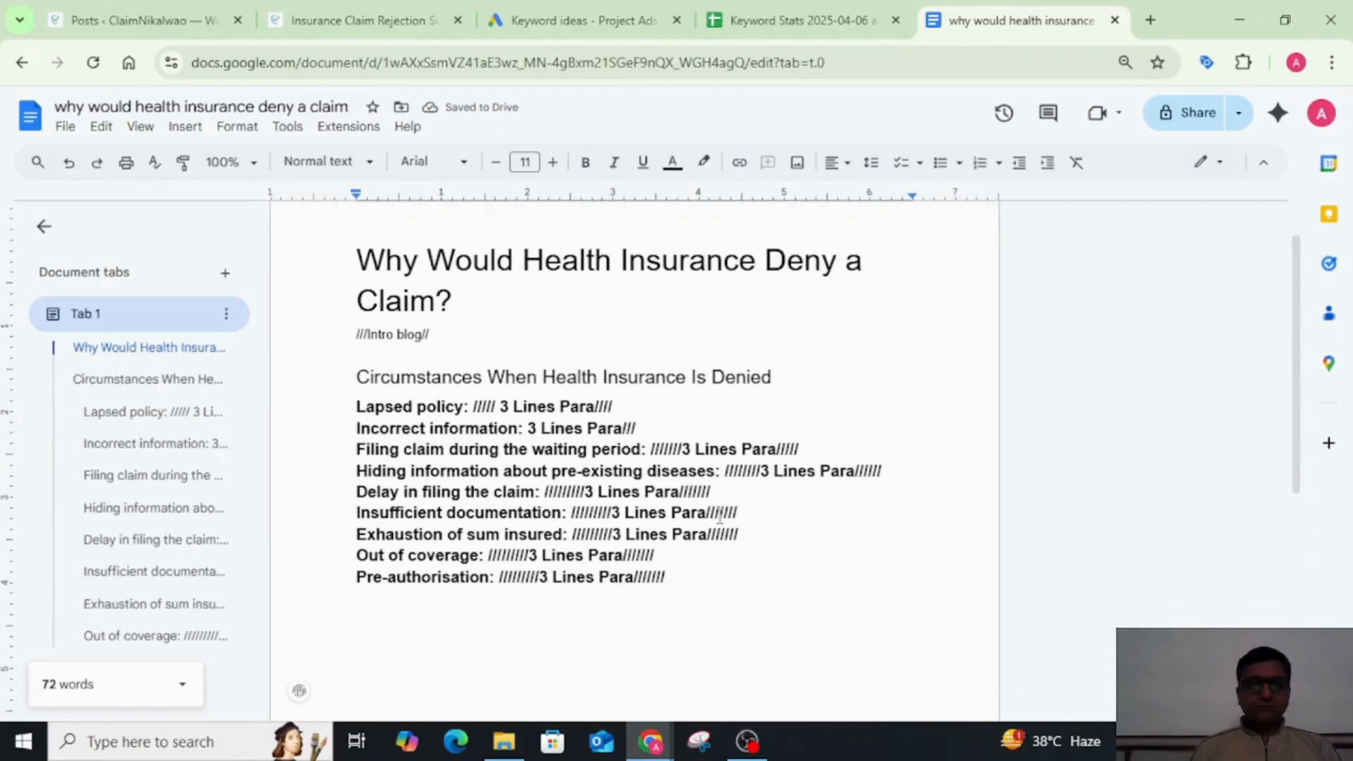
{"action": "scroll", "coordinate": [702, 548], "scroll_direction": "down", "scroll_amount": 3}
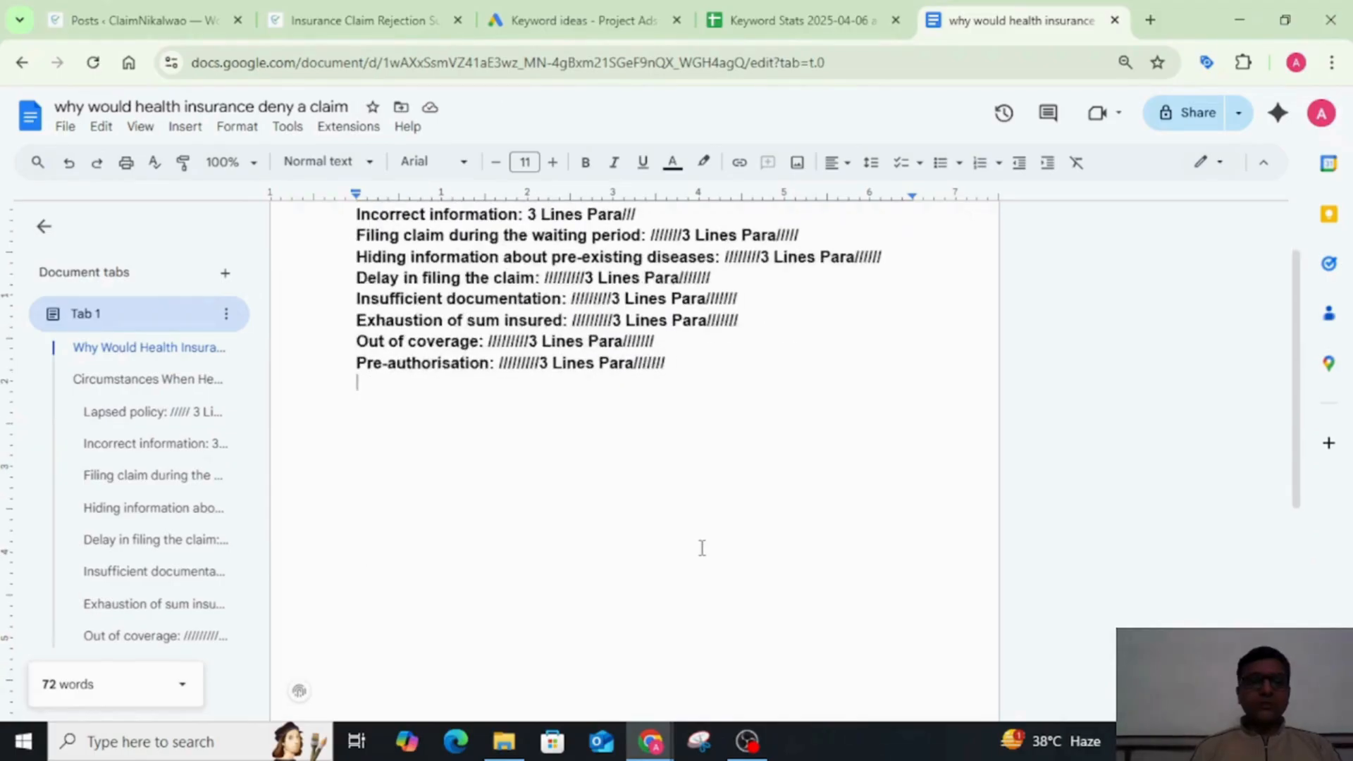
{"action": "scroll", "coordinate": [703, 548], "scroll_direction": "up", "scroll_amount": 2}
{"action": "scroll", "coordinate": [703, 548], "scroll_direction": "down", "scroll_amount": 2}
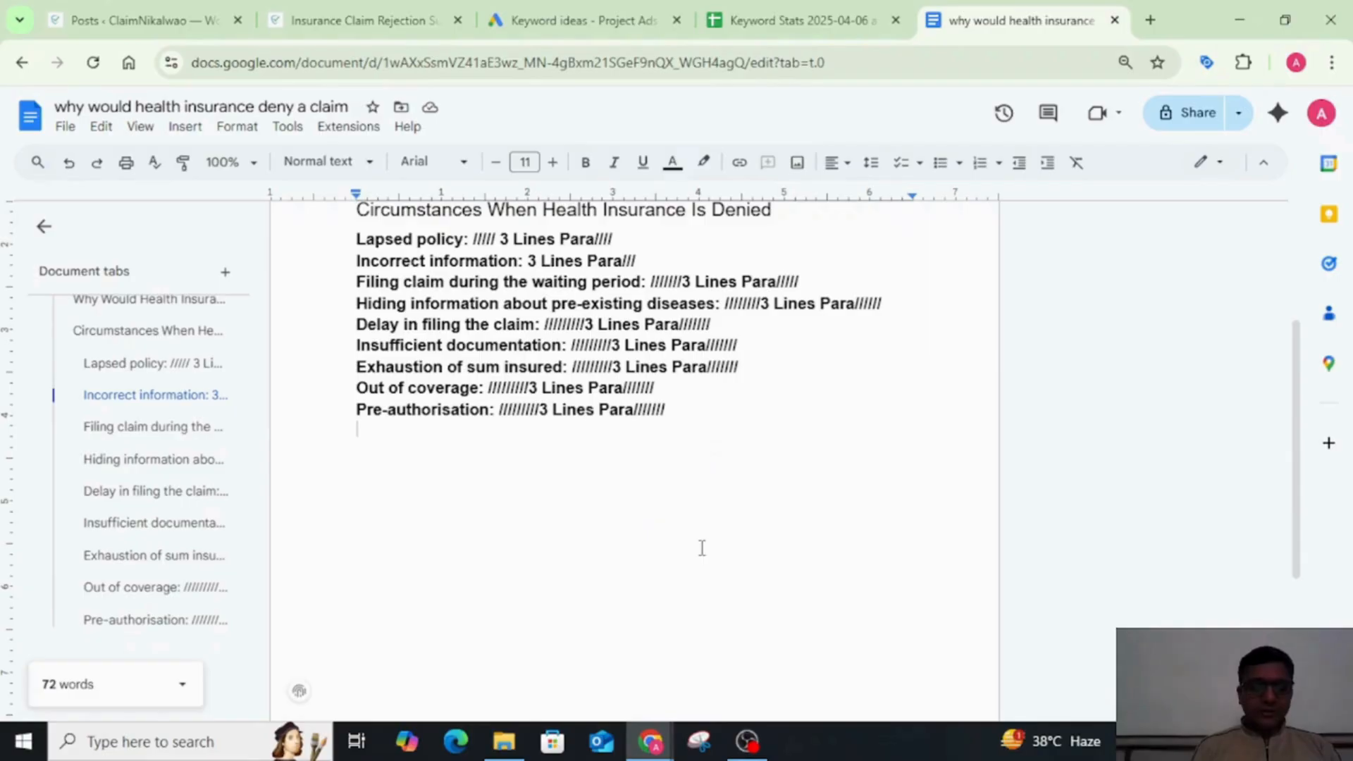
Step: Write "How ClaimNikalwao will Help You to" on the new line below the Pre-authorisation subheading
{"action": "type", "text": "H"}
{"action": "key", "text": "BackSpace"}
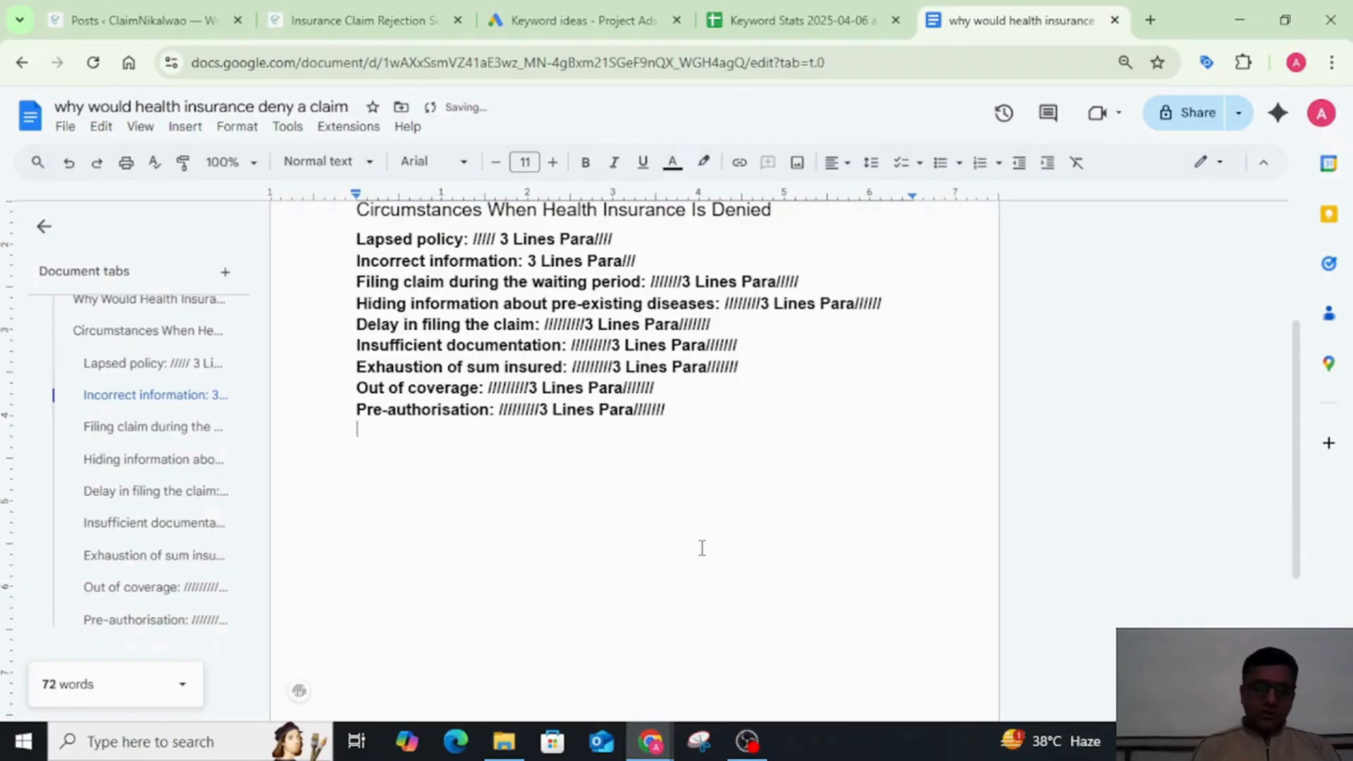
{"action": "type", "text": "Hoe"}
{"action": "key", "text": "BackSpace"}
{"action": "type", "text": "w "}
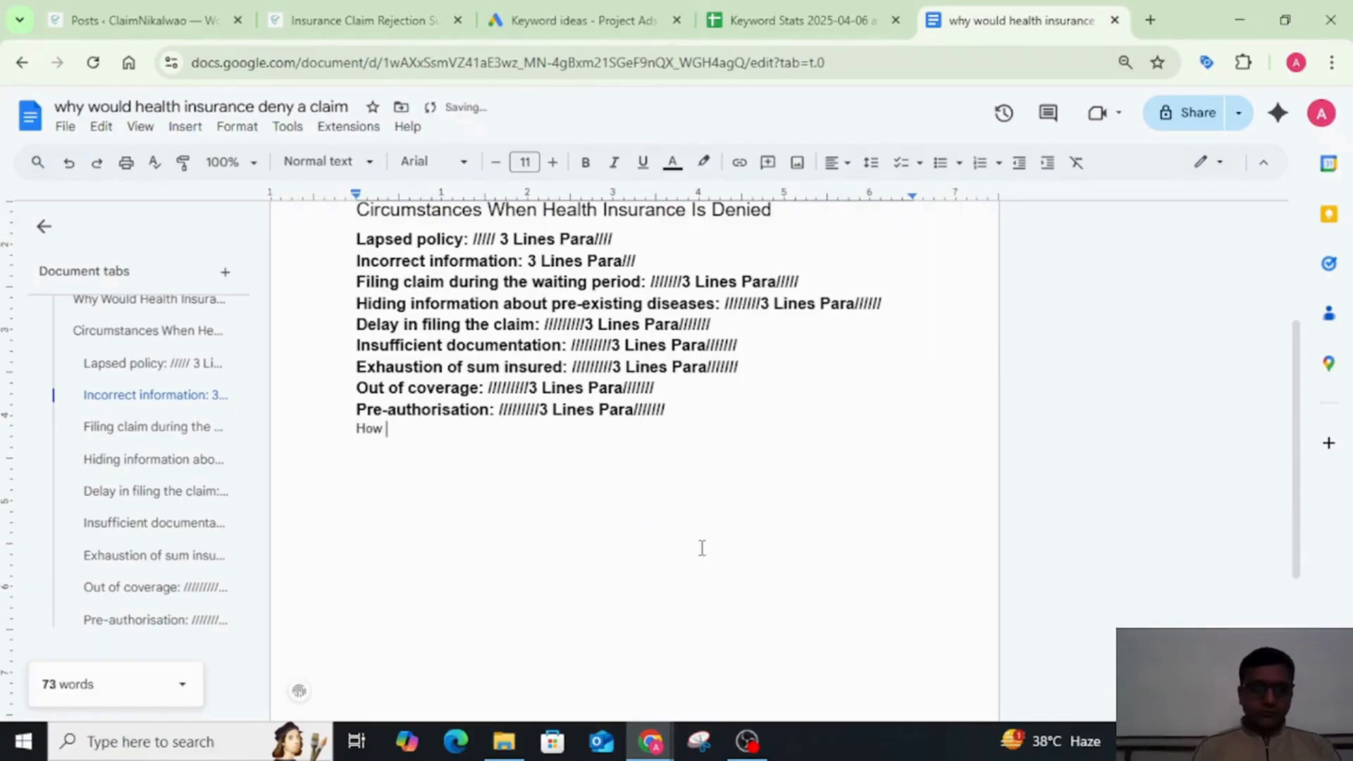
{"action": "type", "text": "ClaimNikalW"}
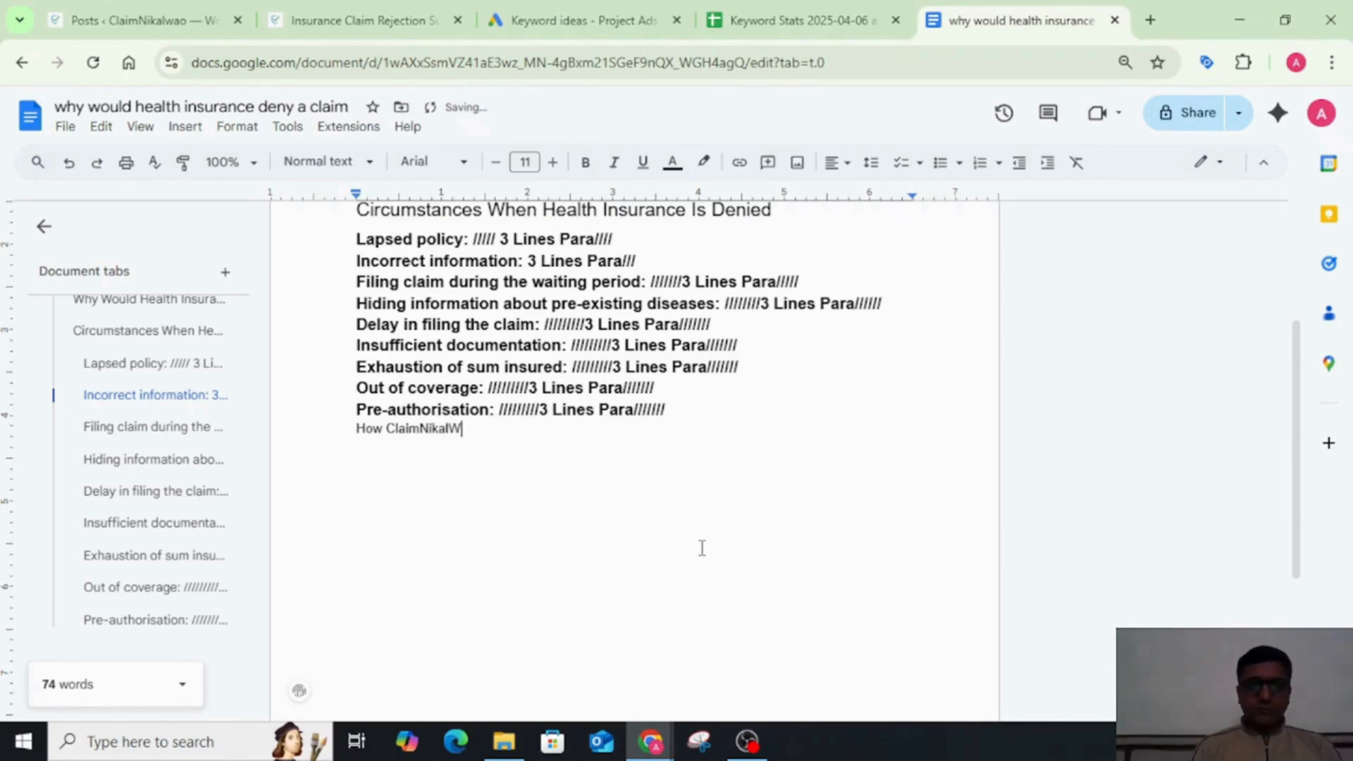
{"action": "key", "text": "BackSpace"}
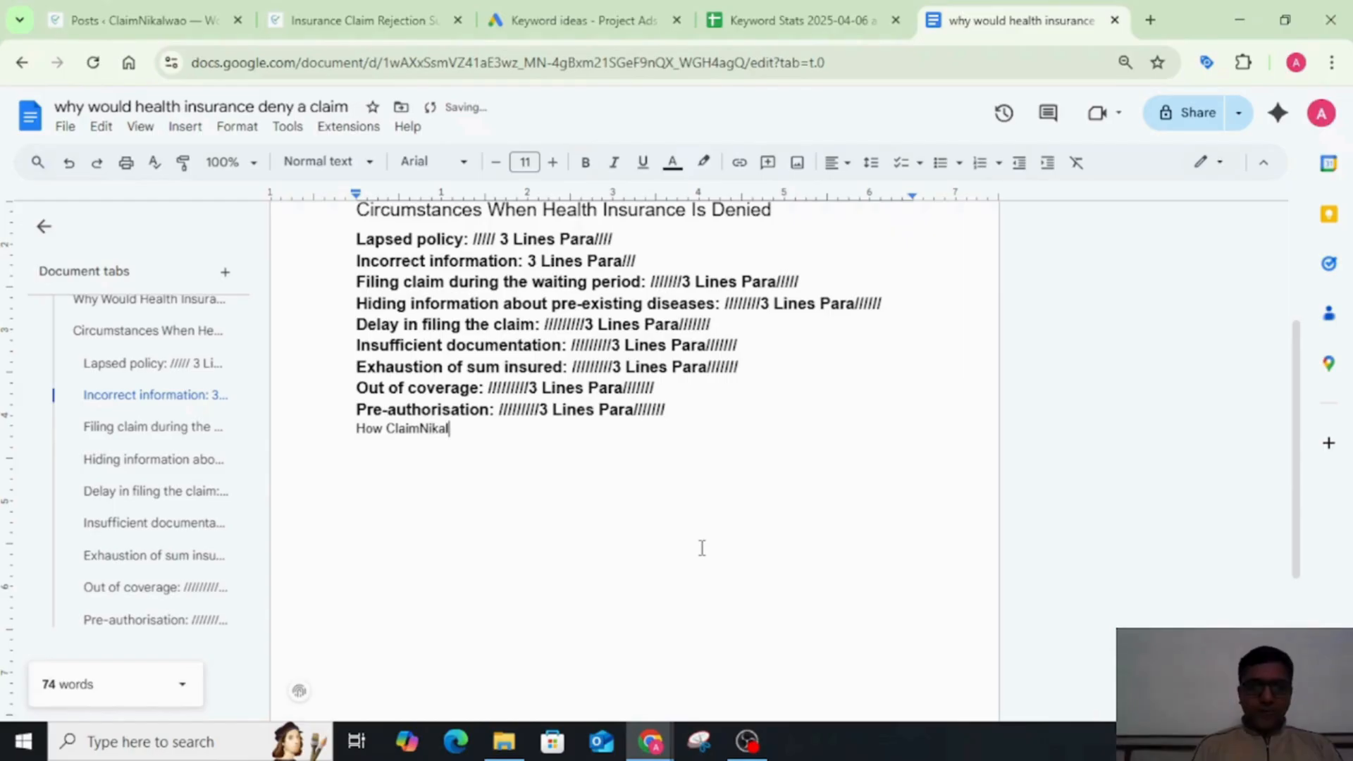
{"action": "type", "text": "w"}
{"action": "key", "text": "BackSpace"}
{"action": "type", "text": "wao will "}
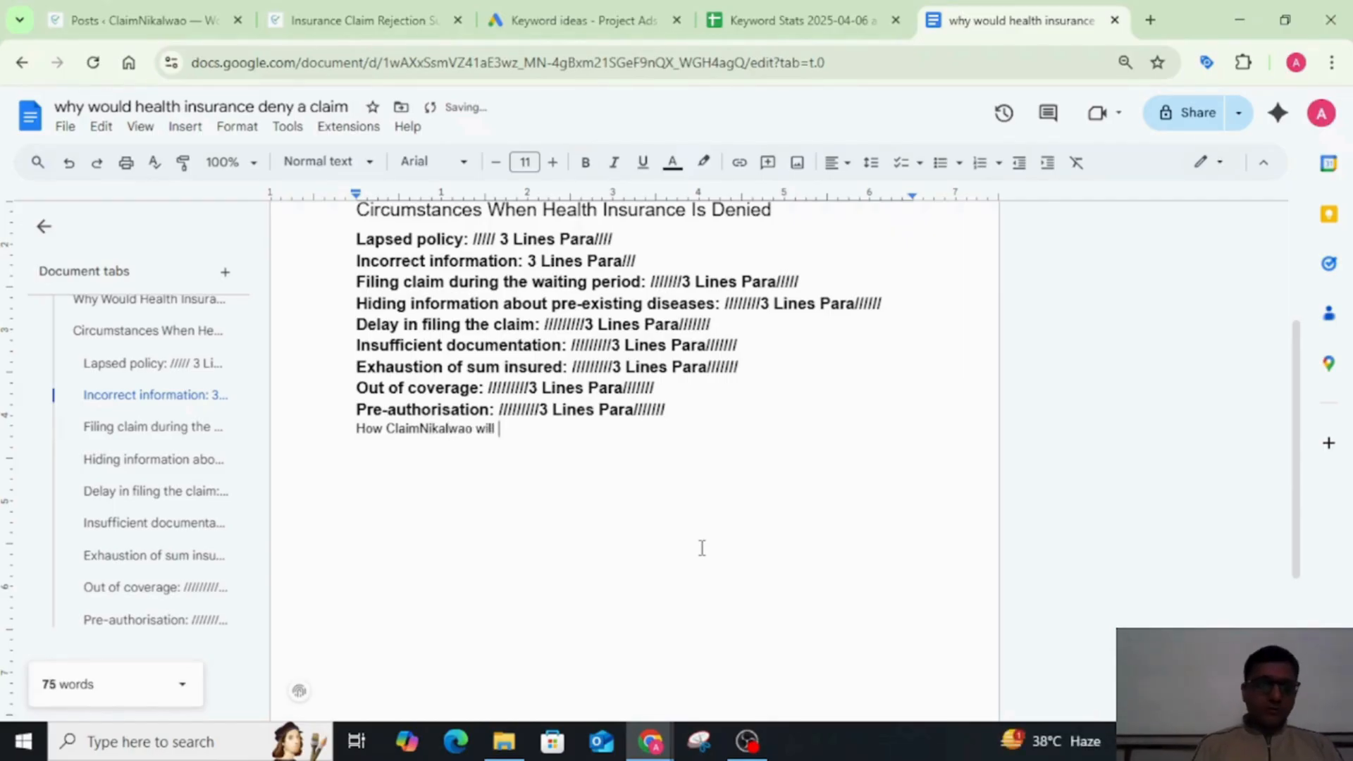
{"action": "type", "text": "Help You"}
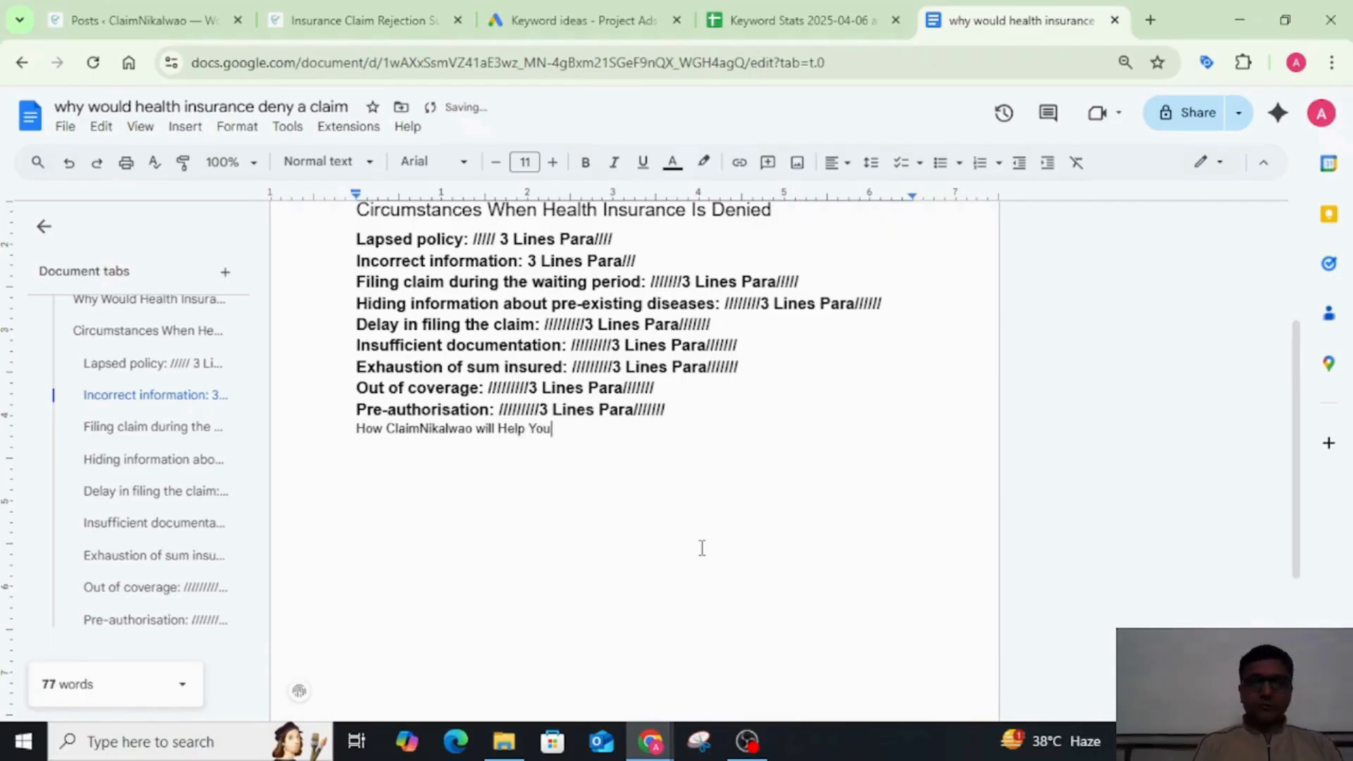
{"action": "type", "text": " to"}
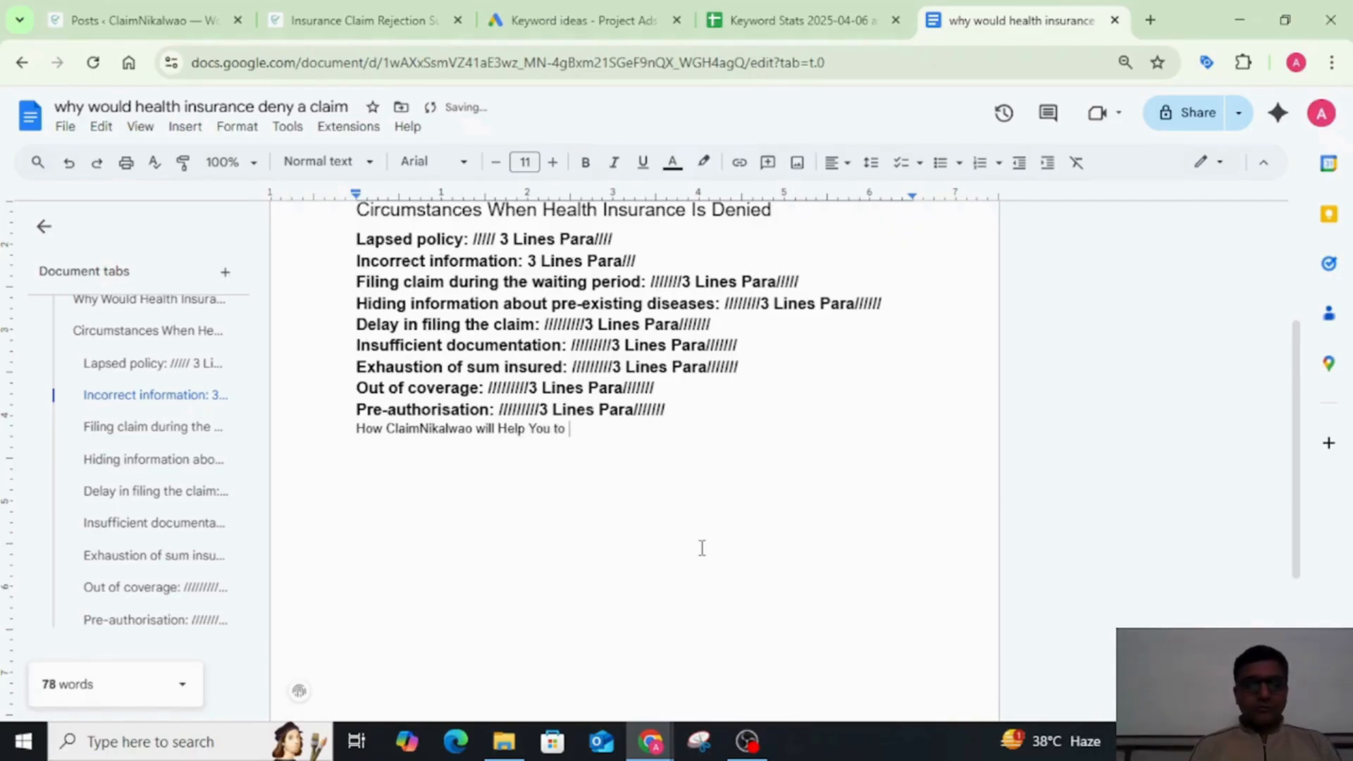
Step: Replace the trailing "to" in the ClaimNikalwao line with "for Health Insurance Claim?"
{"action": "key", "text": "BackSpace"}
{"action": "key", "text": "BackSpace"}
{"action": "key", "text": "BackSpace"}
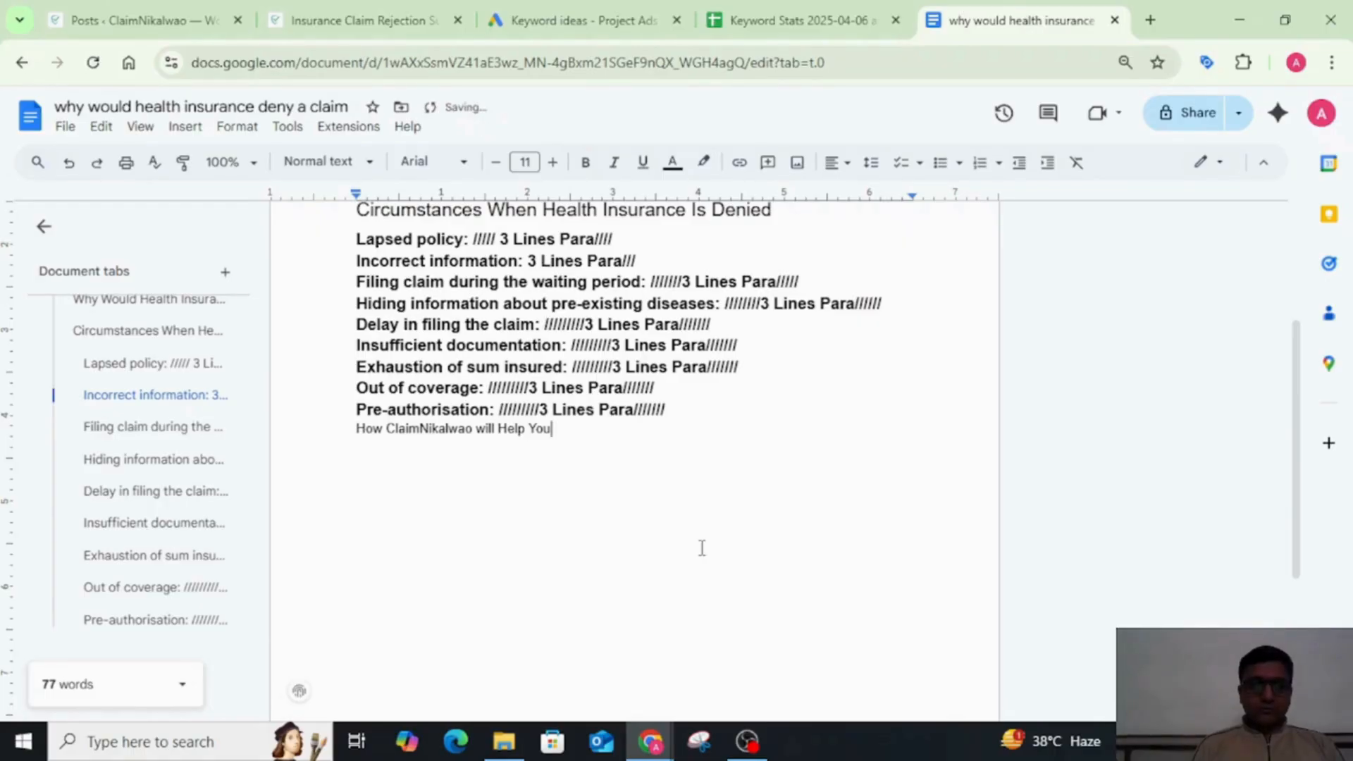
{"action": "type", "text": "for"}
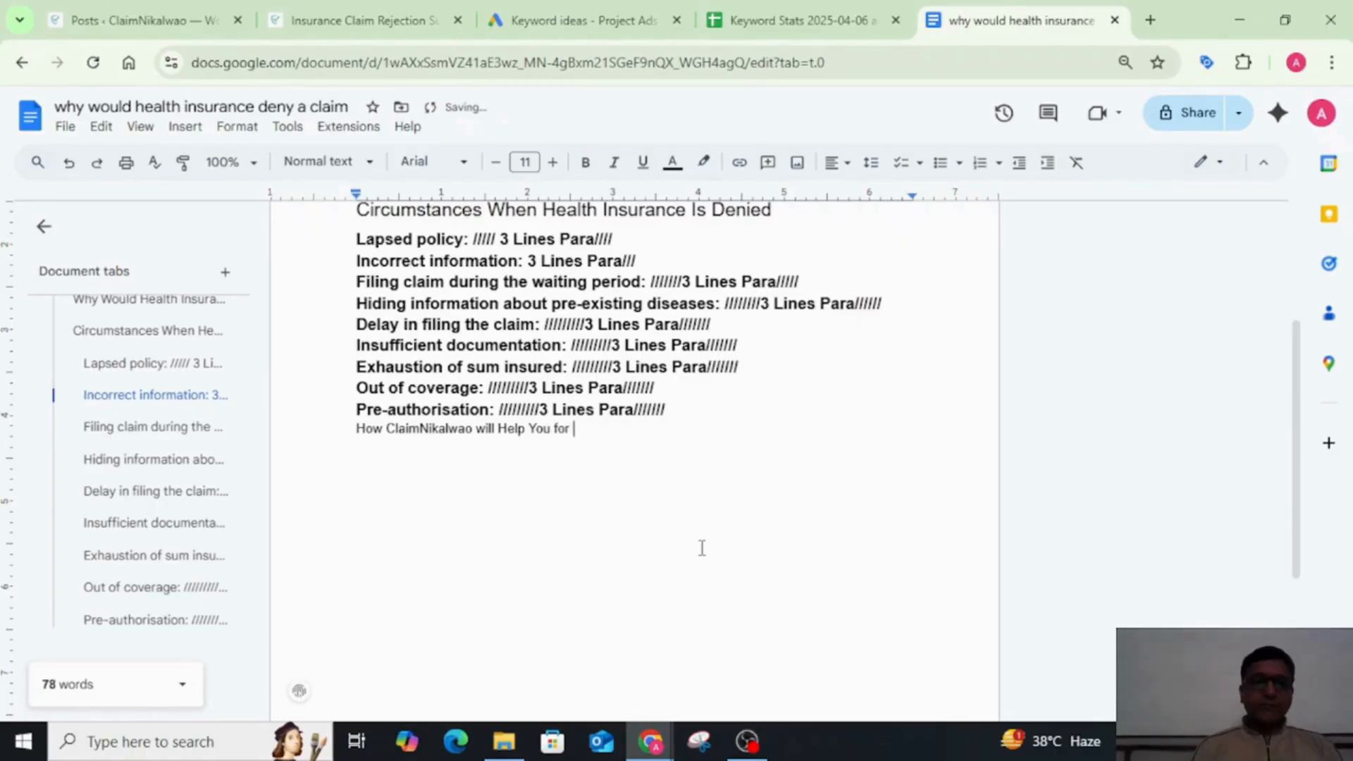
{"action": "scroll", "coordinate": [702, 549], "scroll_direction": "up", "scroll_amount": 3}
{"action": "scroll", "coordinate": [702, 546], "scroll_direction": "down", "scroll_amount": 2}
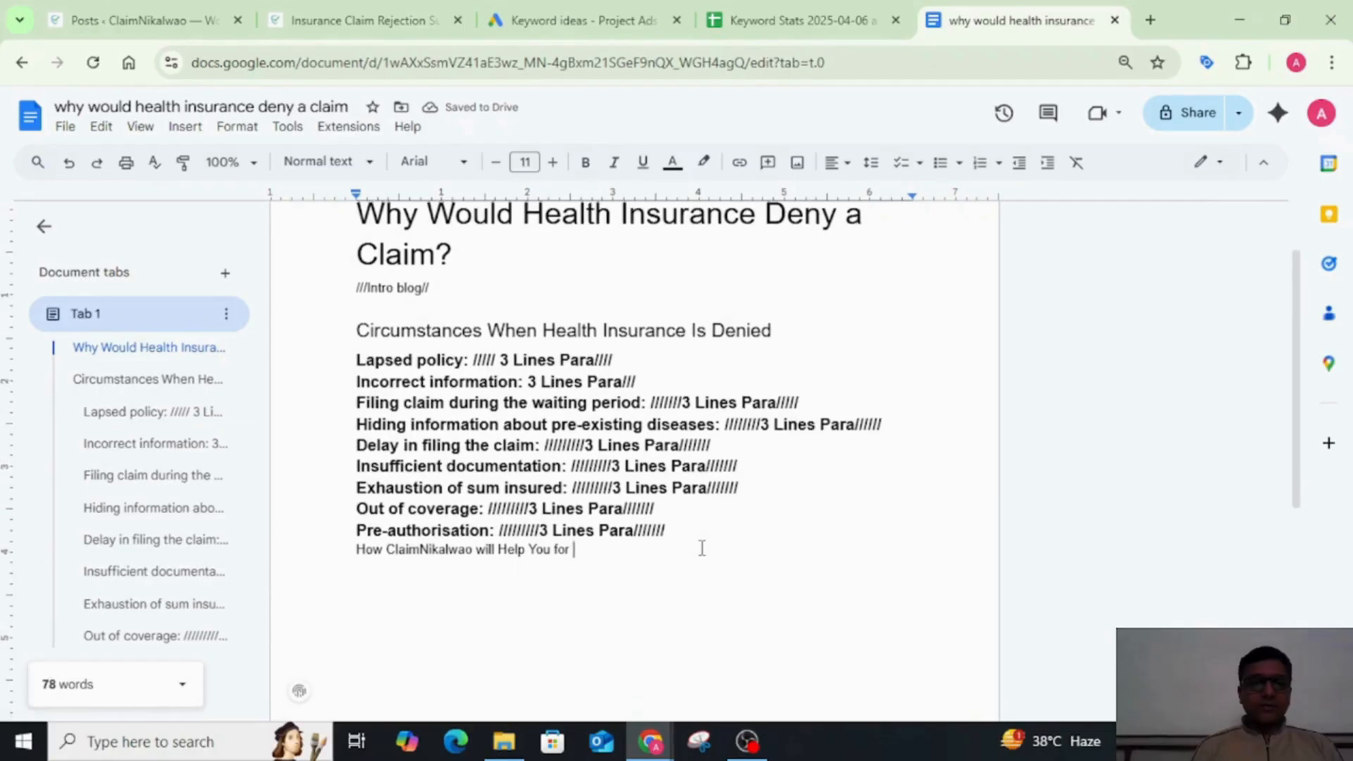
{"action": "scroll", "coordinate": [701, 548], "scroll_direction": "down", "scroll_amount": 1}
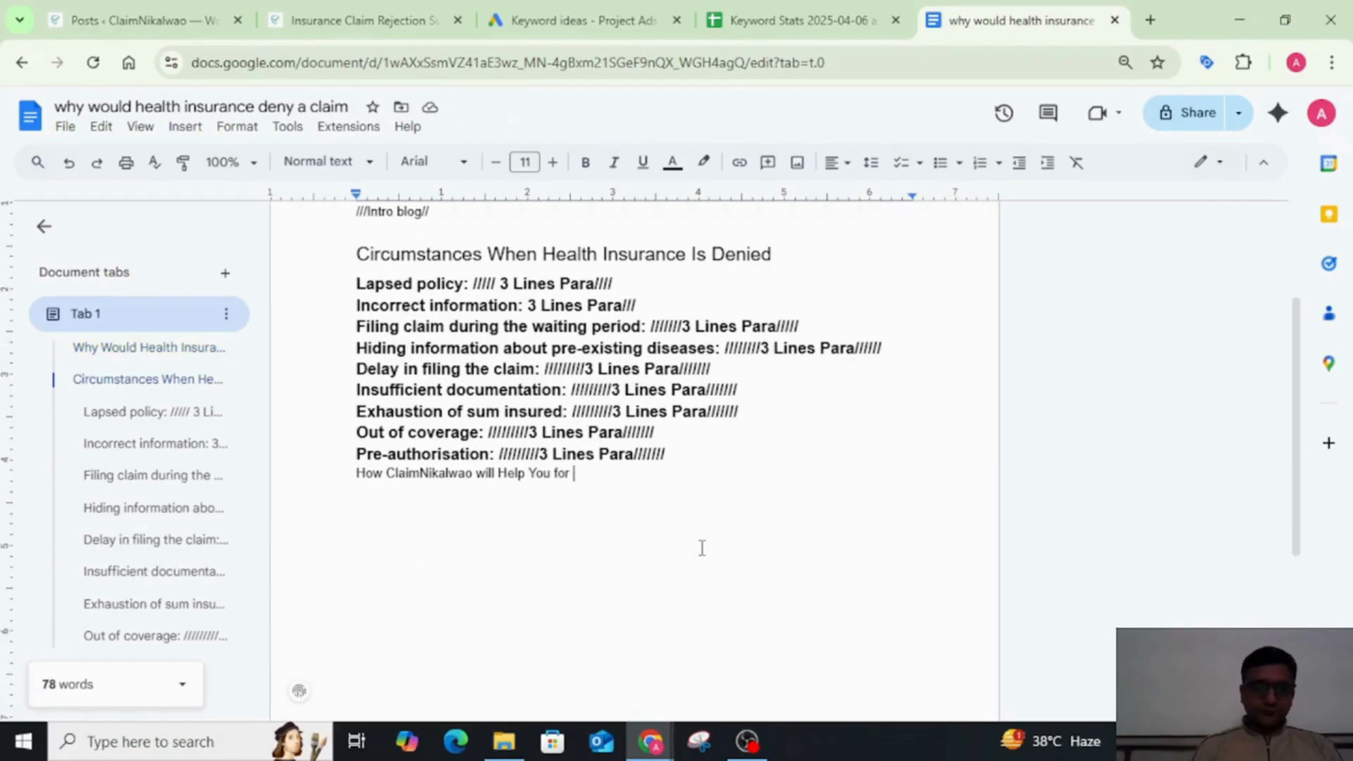
{"action": "type", "text": "Health In"}
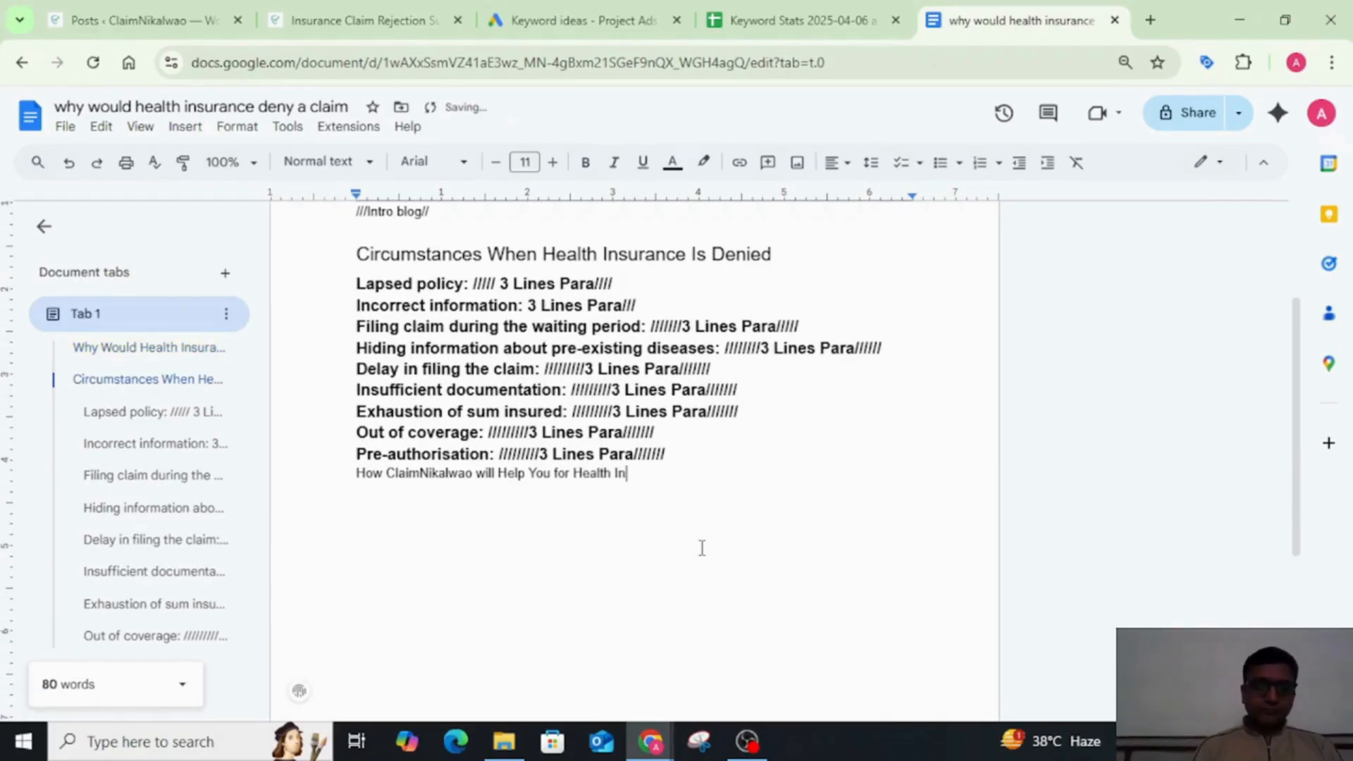
{"action": "type", "text": "surance "}
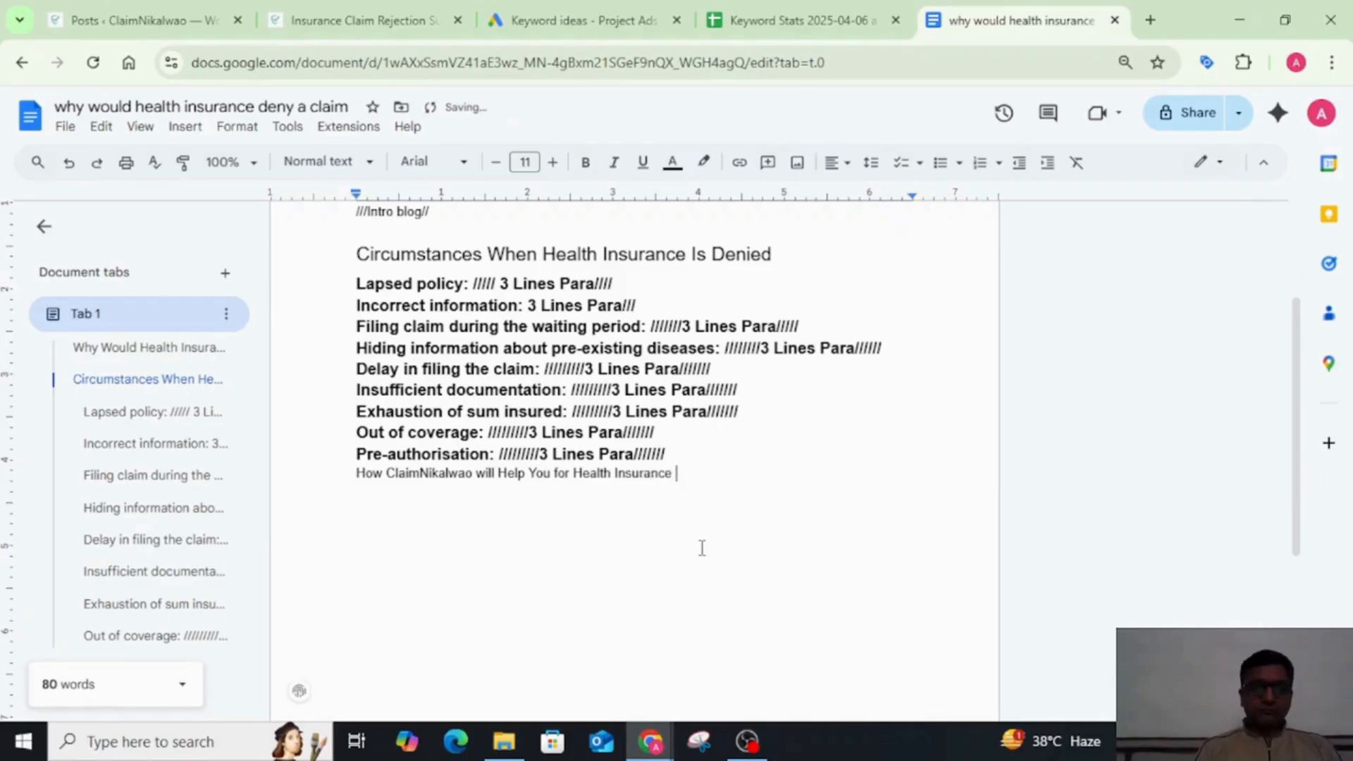
{"action": "type", "text": "Claim"}
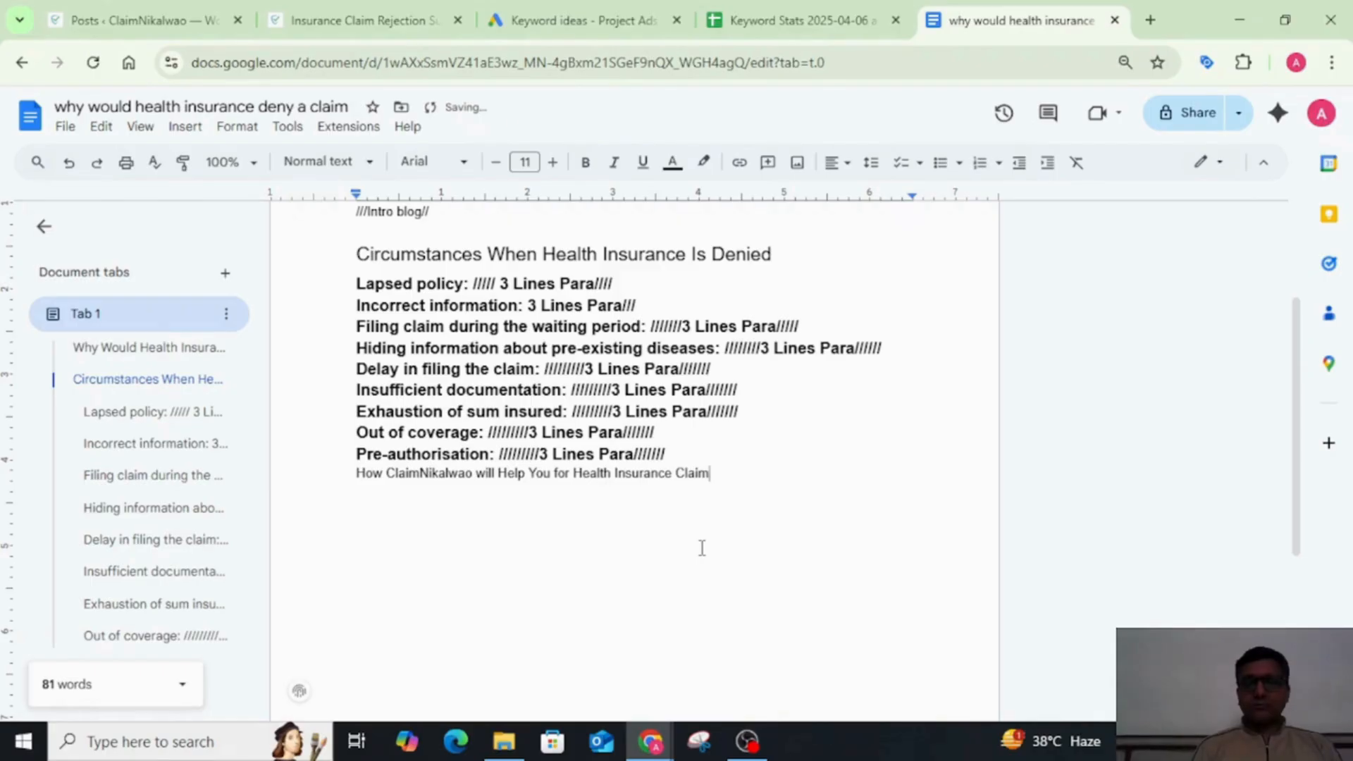
{"action": "type", "text": "?"}
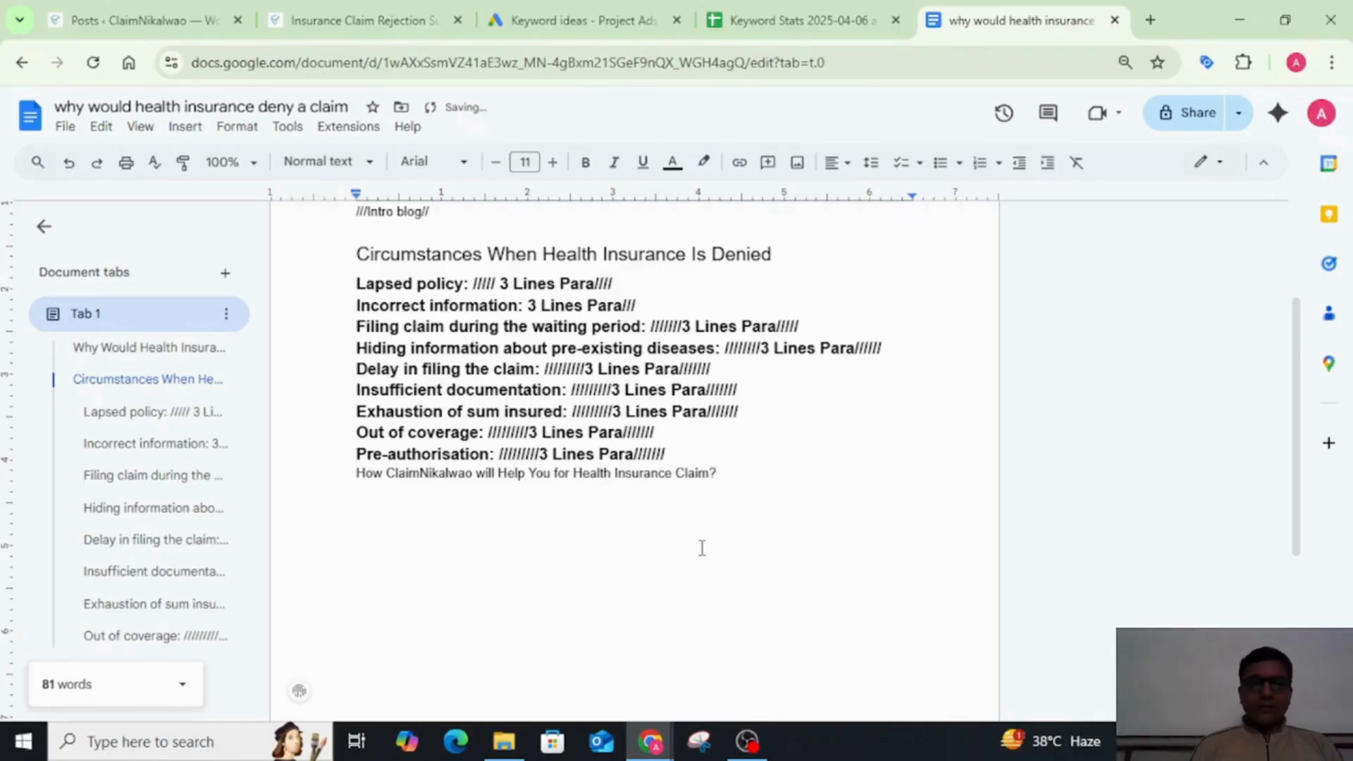
Step: Apply the Heading 3 style to the line "How ClaimNikalwao will Help You for Health Insurance Claim?"
{"action": "triple_click", "coordinate": [640, 474]}
{"action": "left_click", "coordinate": [331, 162]}
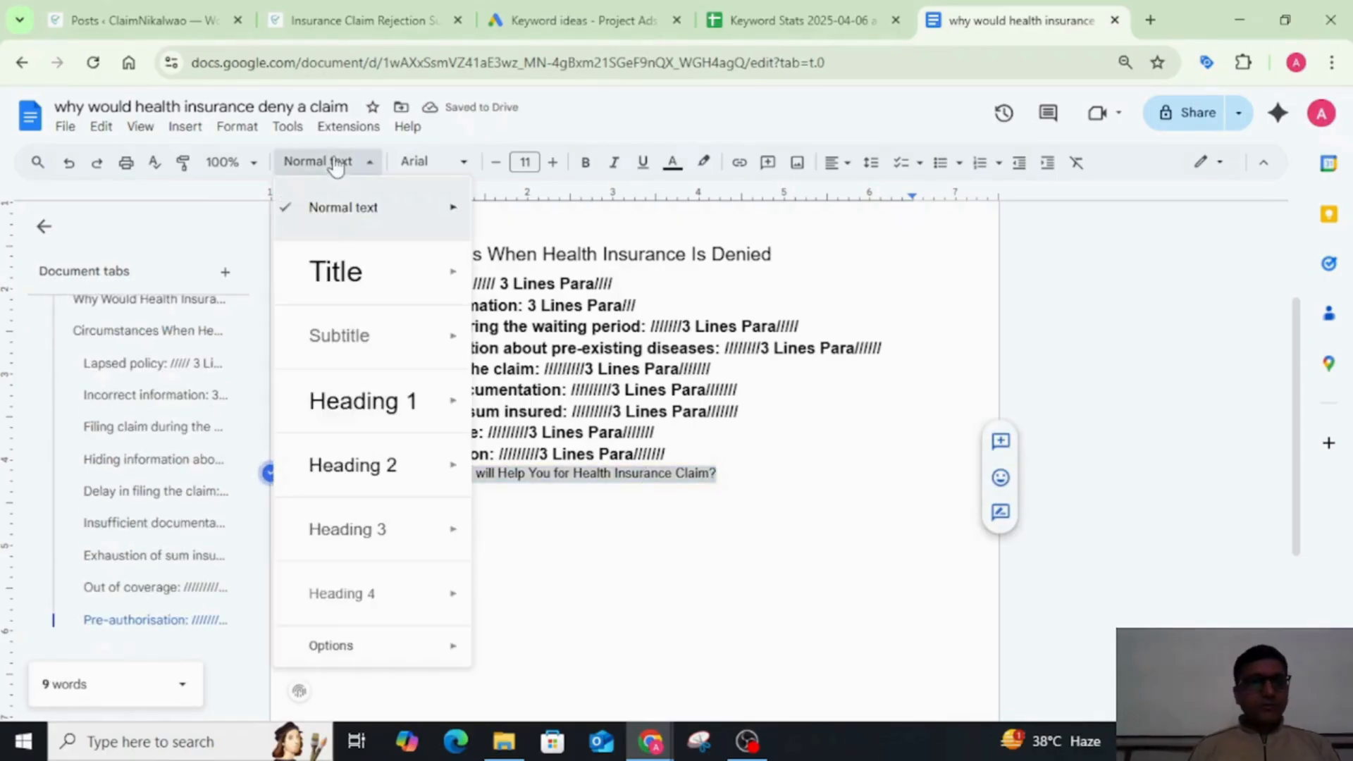
{"action": "left_click", "coordinate": [367, 539]}
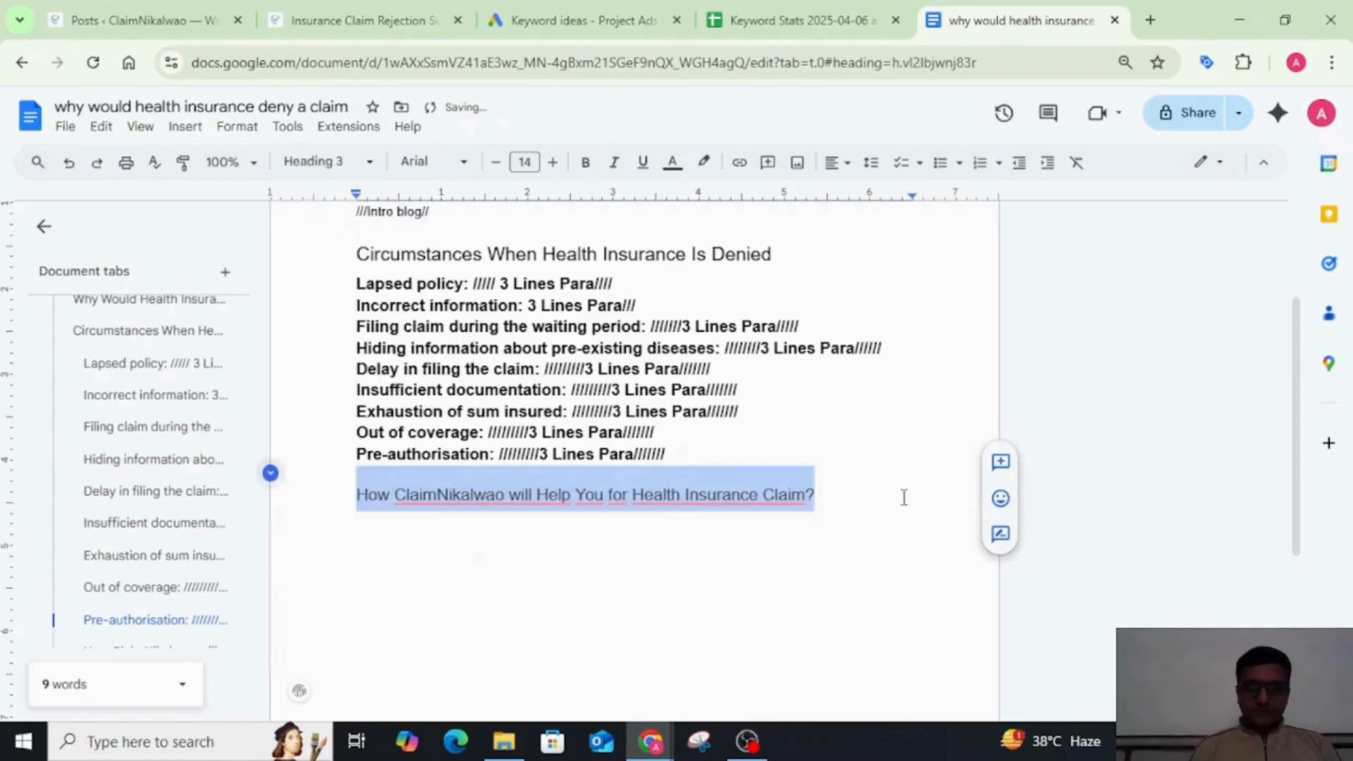
Step: Add the line "Study of Documentaion and Claim:" as normal text below the ClaimNikalwao heading
{"action": "left_click", "coordinate": [854, 547]}
{"action": "key", "text": "Return"}
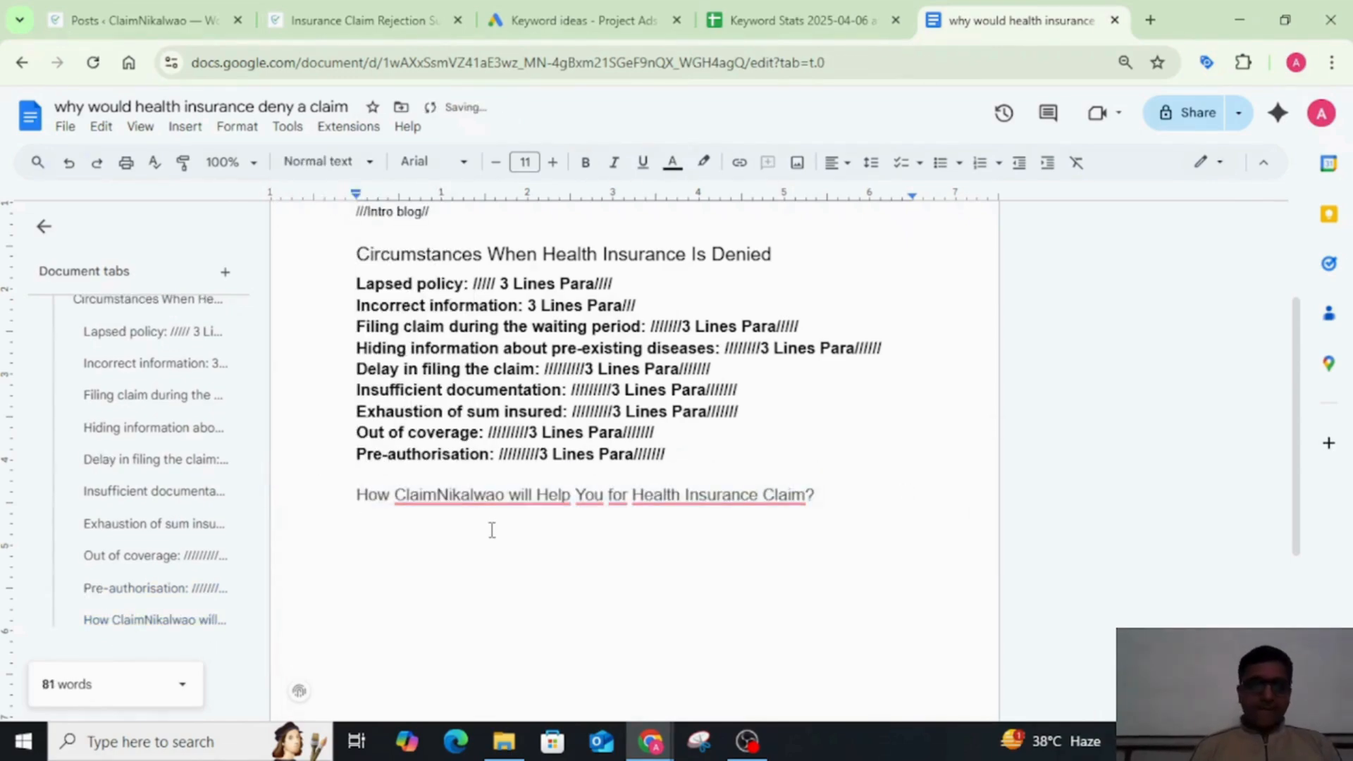
{"action": "scroll", "coordinate": [492, 530], "scroll_direction": "down", "scroll_amount": 5}
{"action": "scroll", "coordinate": [492, 530], "scroll_direction": "up", "scroll_amount": 2}
{"action": "scroll", "coordinate": [492, 530], "scroll_direction": "up", "scroll_amount": 1}
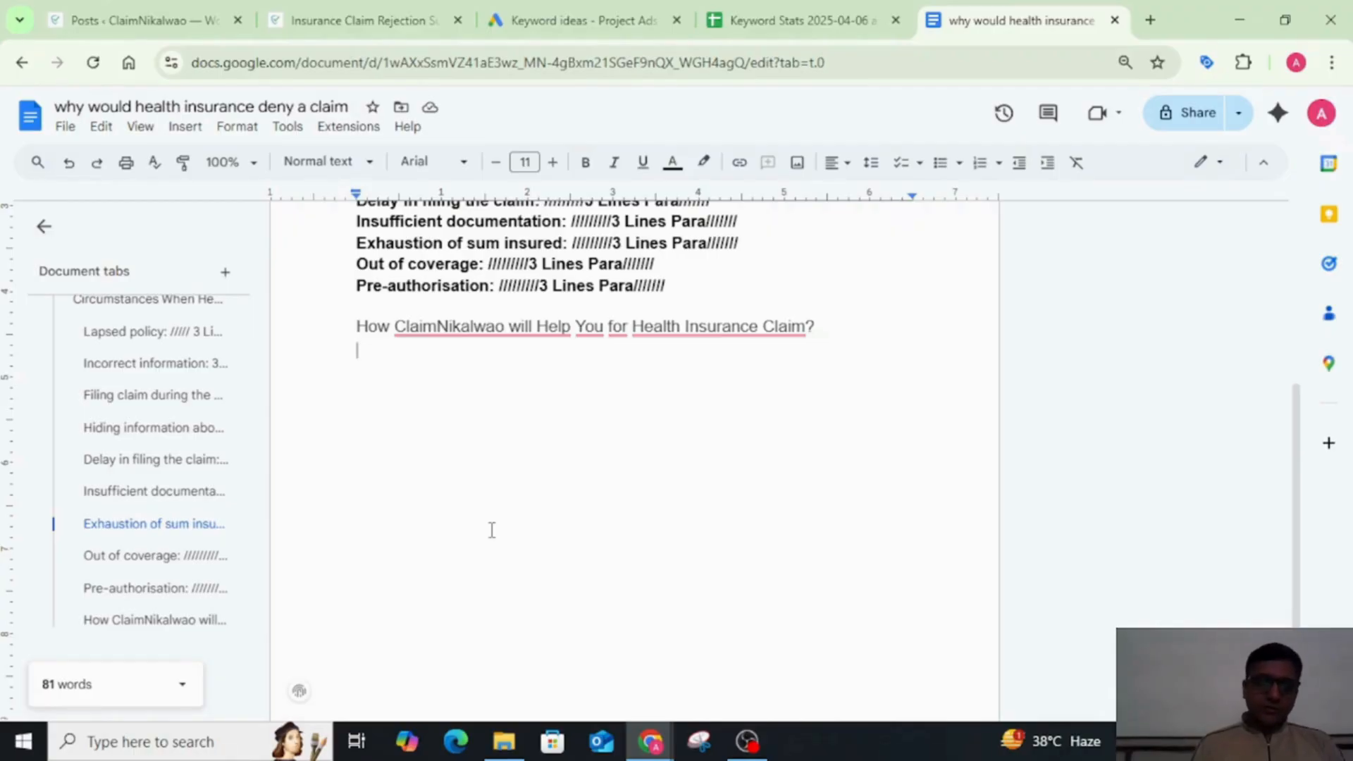
{"action": "type", "text": "Study of "}
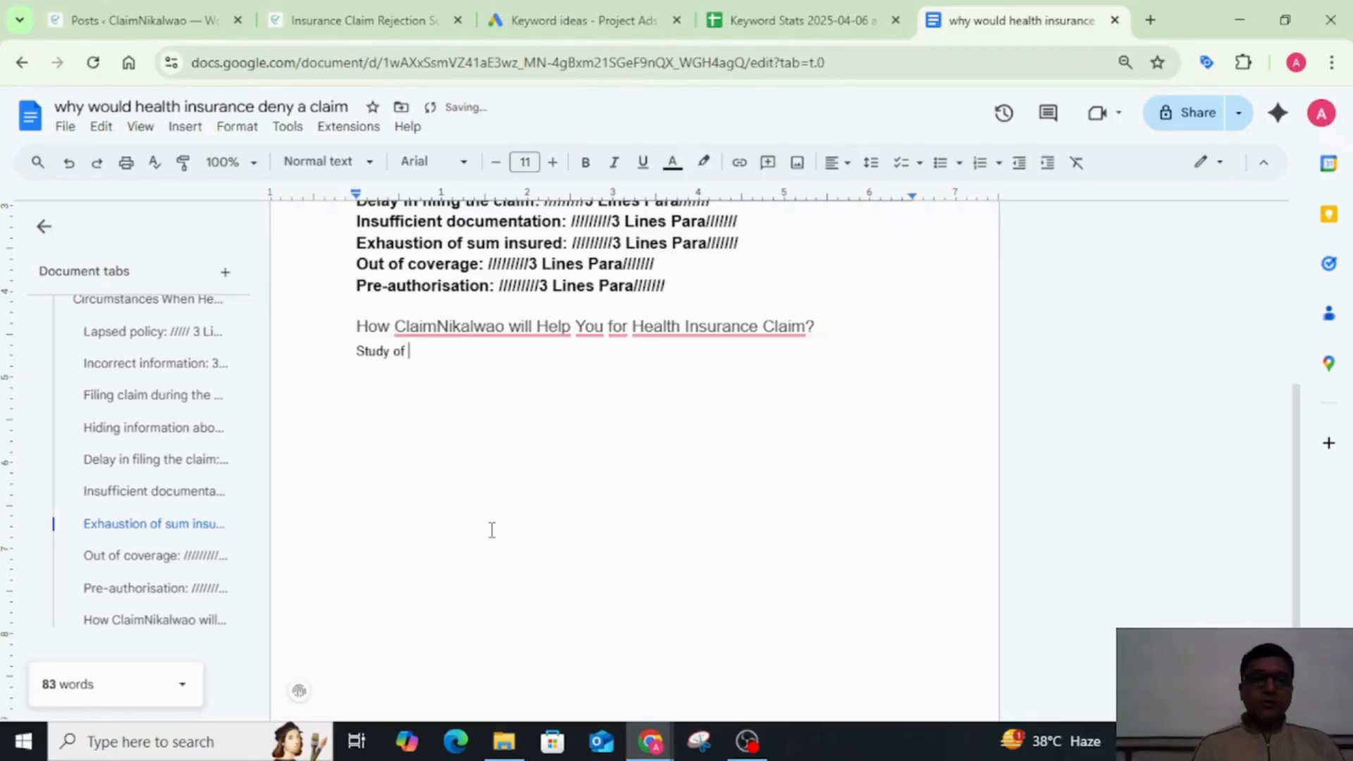
{"action": "type", "text": "Docume"}
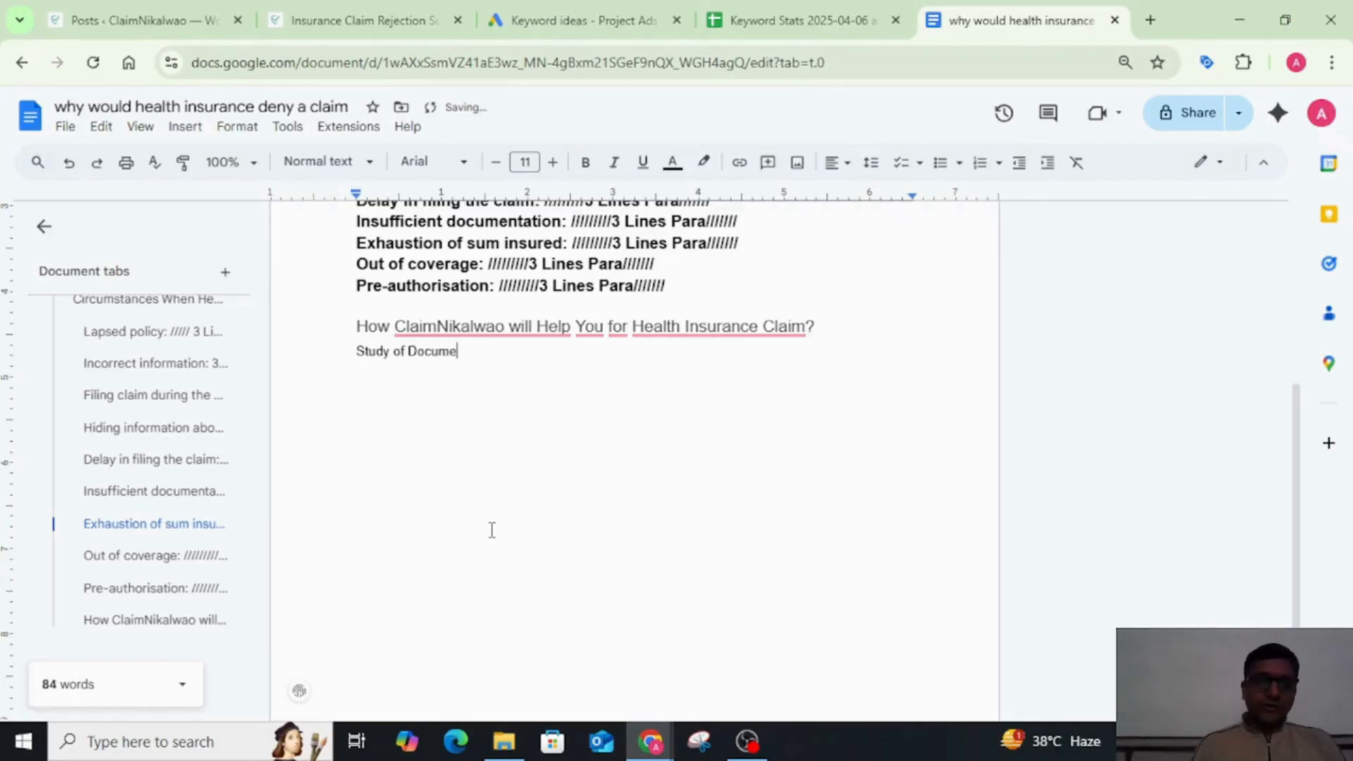
{"action": "type", "text": "ntaion and "}
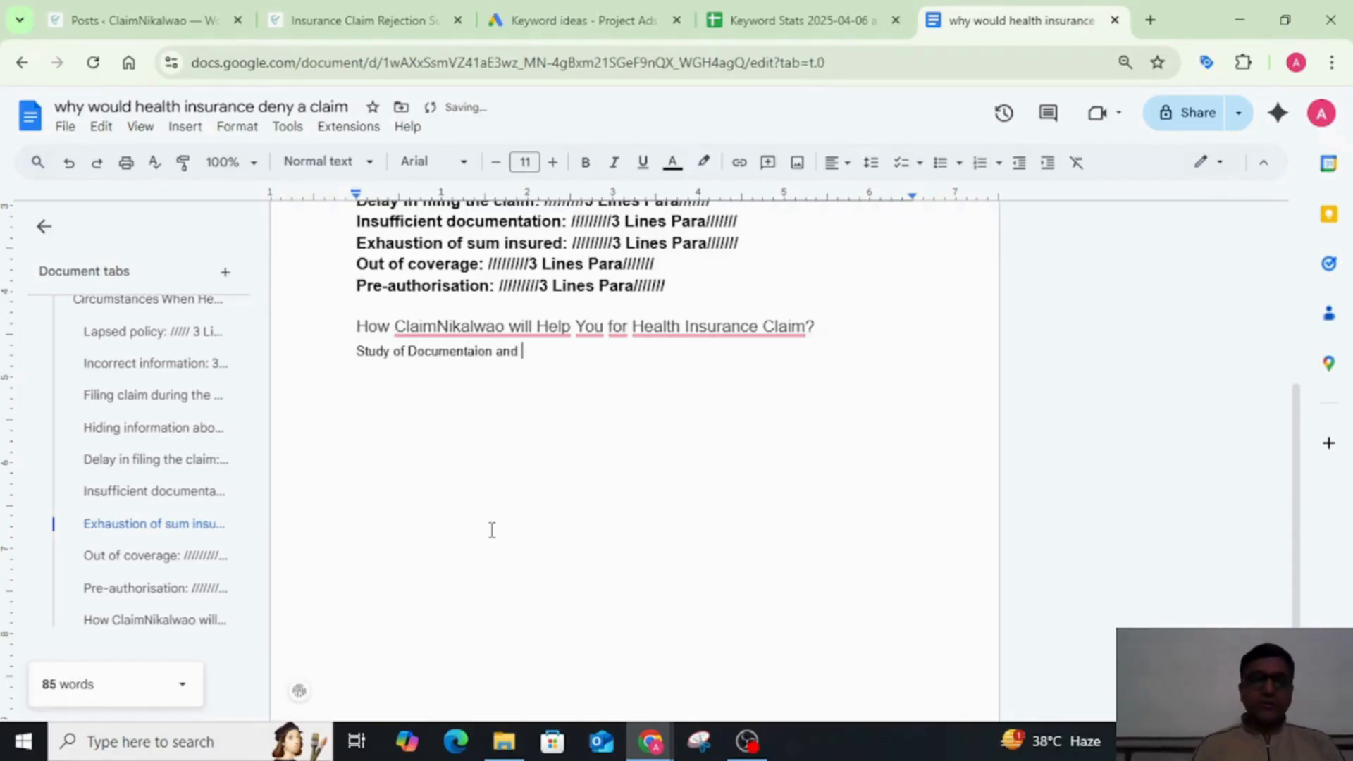
{"action": "type", "text": "Claim"}
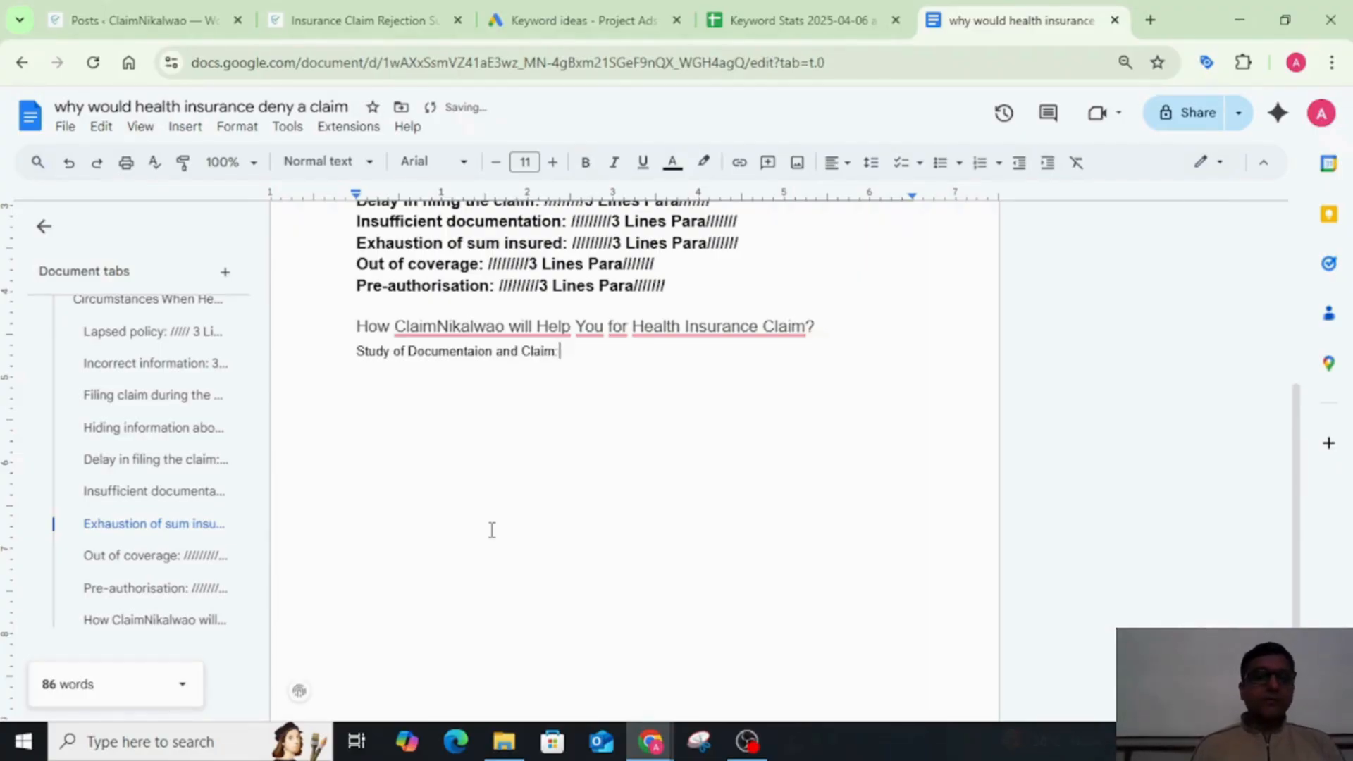
{"action": "type", "text": ":"}
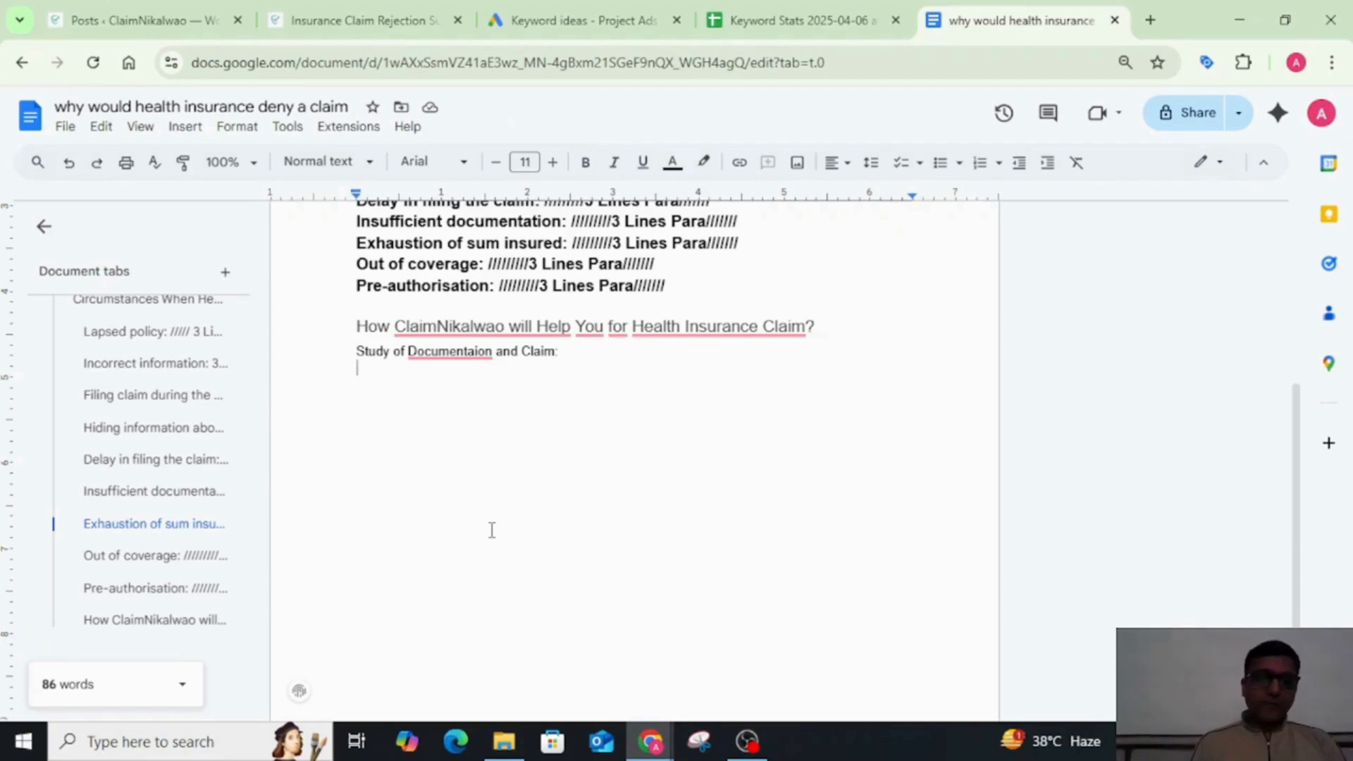
Step: Add the line "Discuss the Situation with Company:" below the documentation line and start a new line after it
{"action": "type", "text": "Discy"}
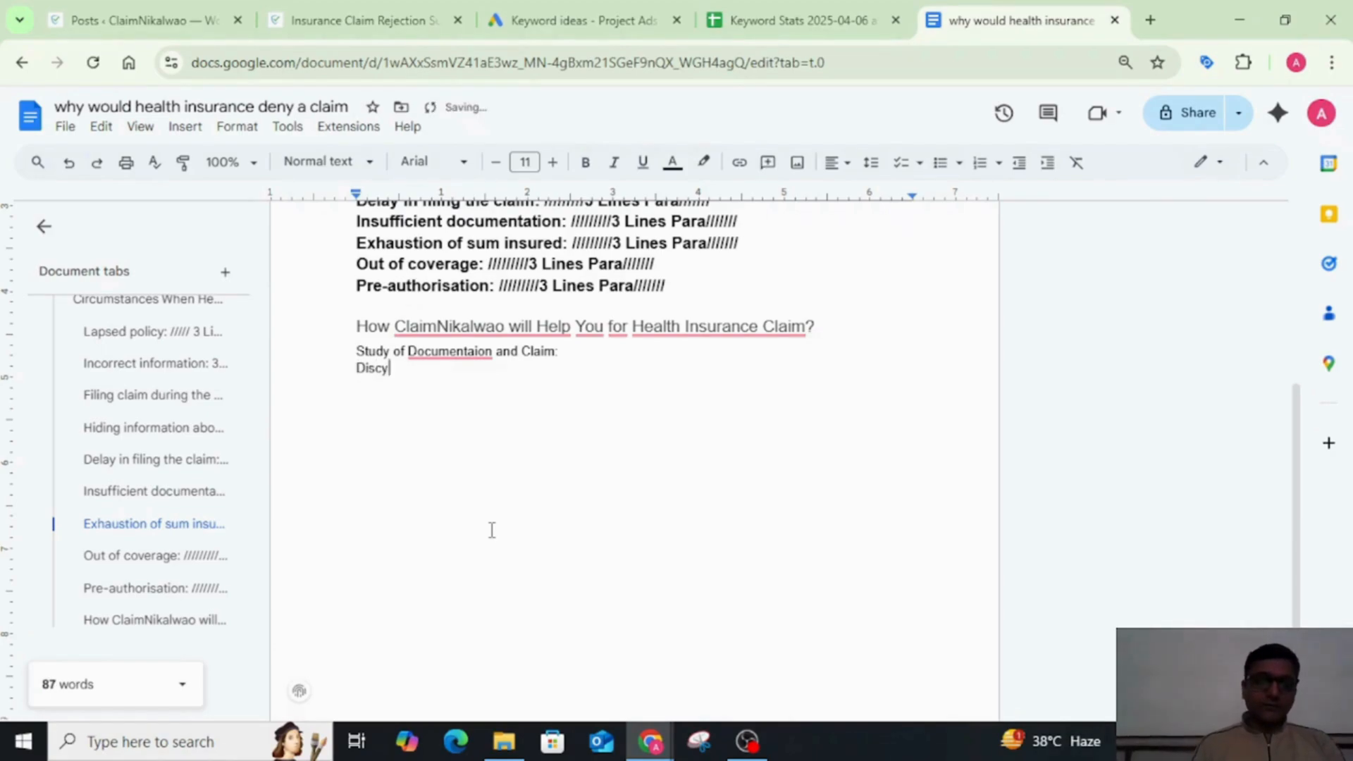
{"action": "key", "text": "BackSpace"}
{"action": "type", "text": "uss the Ci"}
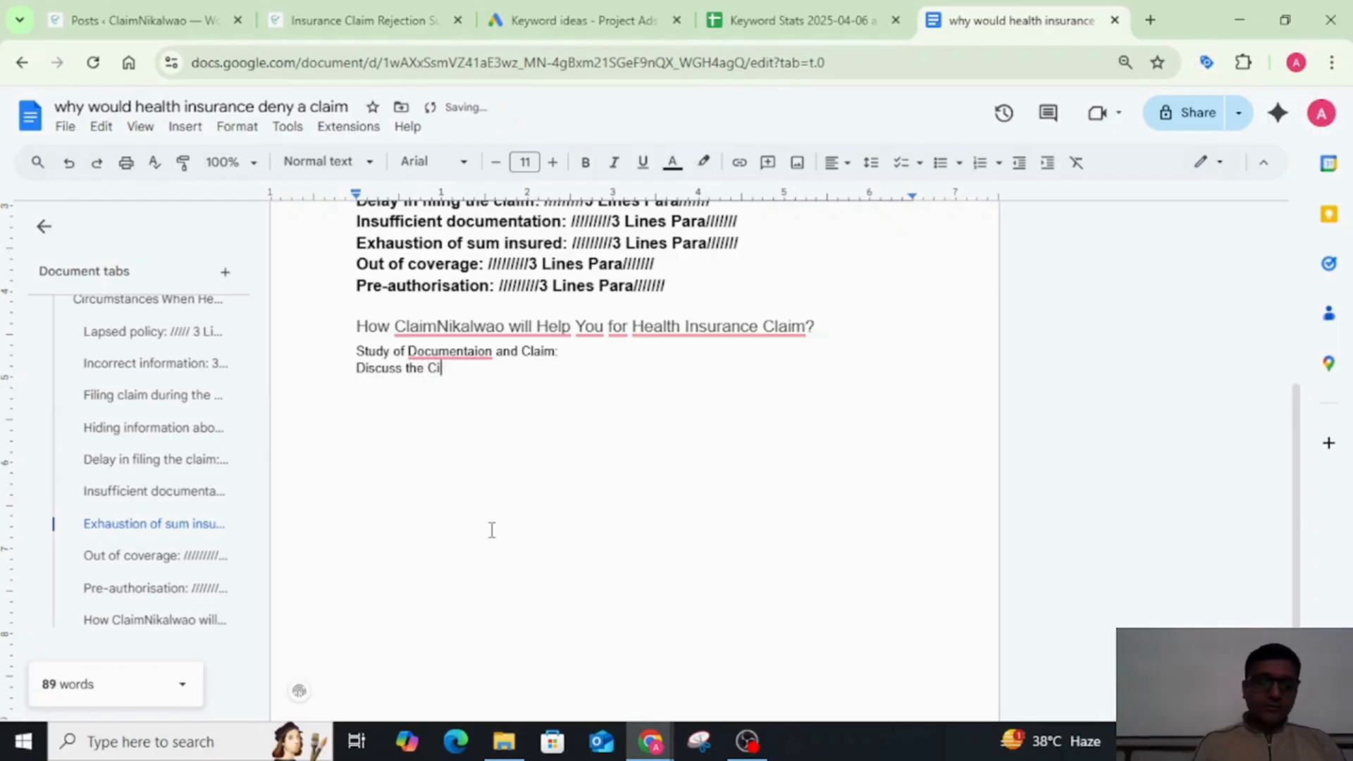
{"action": "type", "text": "lai"}
{"action": "key", "text": "BackSpace"}
{"action": "key", "text": "BackSpace"}
{"action": "key", "text": "BackSpace"}
{"action": "key", "text": "BackSpace"}
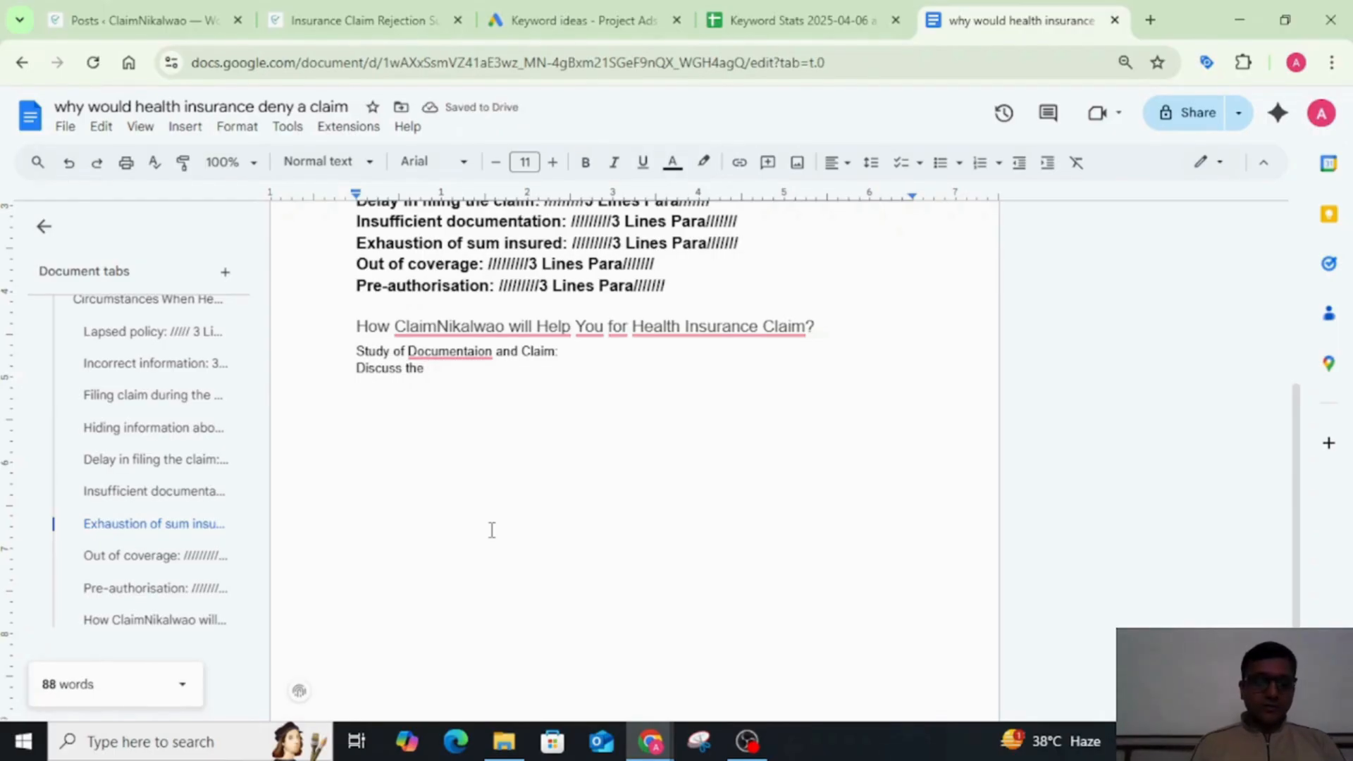
{"action": "type", "text": "S"}
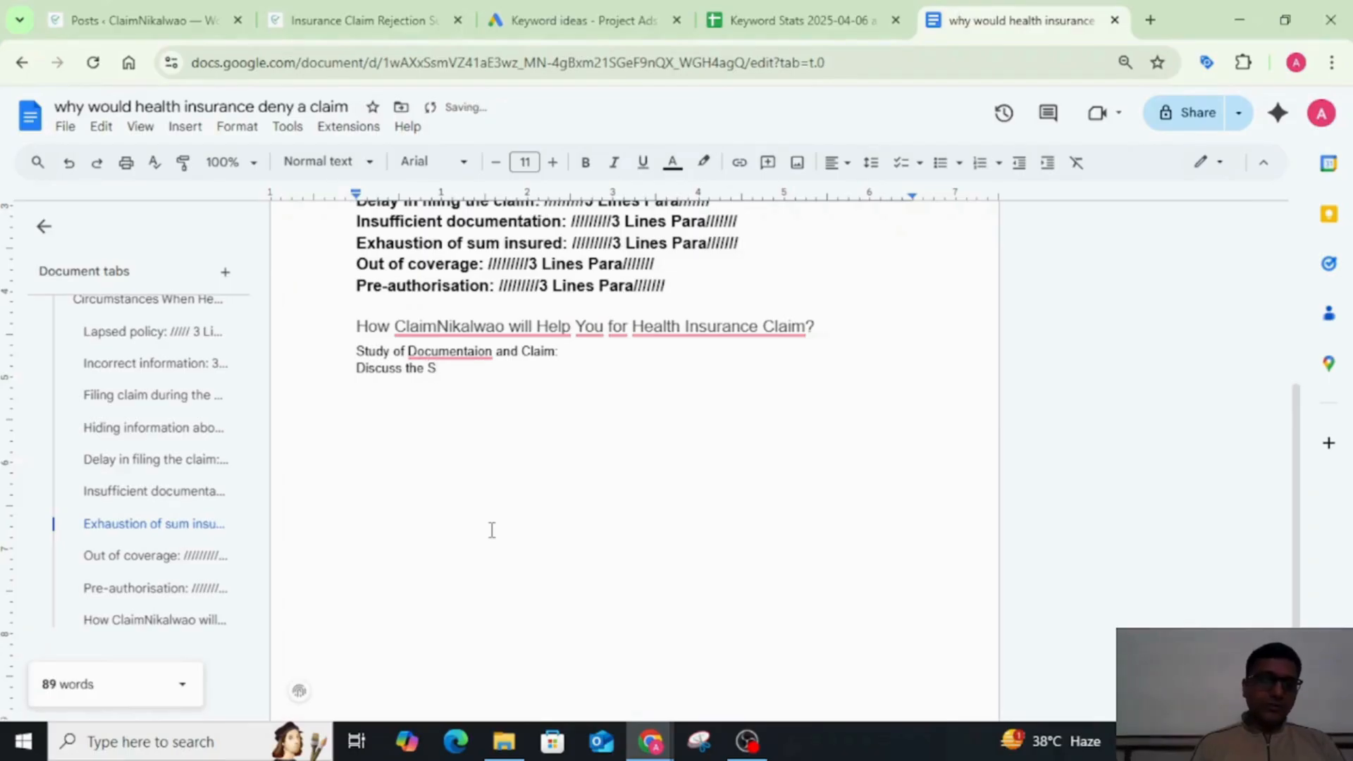
{"action": "type", "text": "ituation wi"}
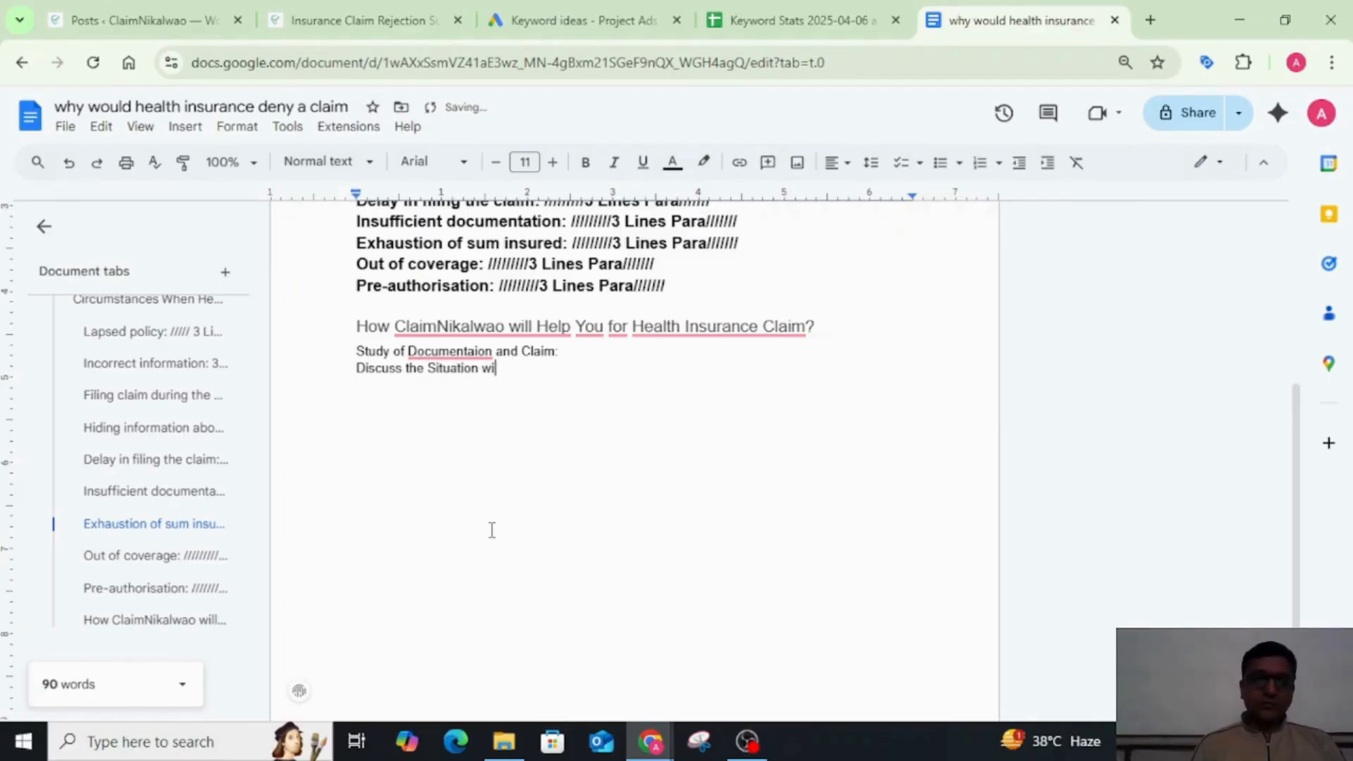
{"action": "type", "text": "th Company"}
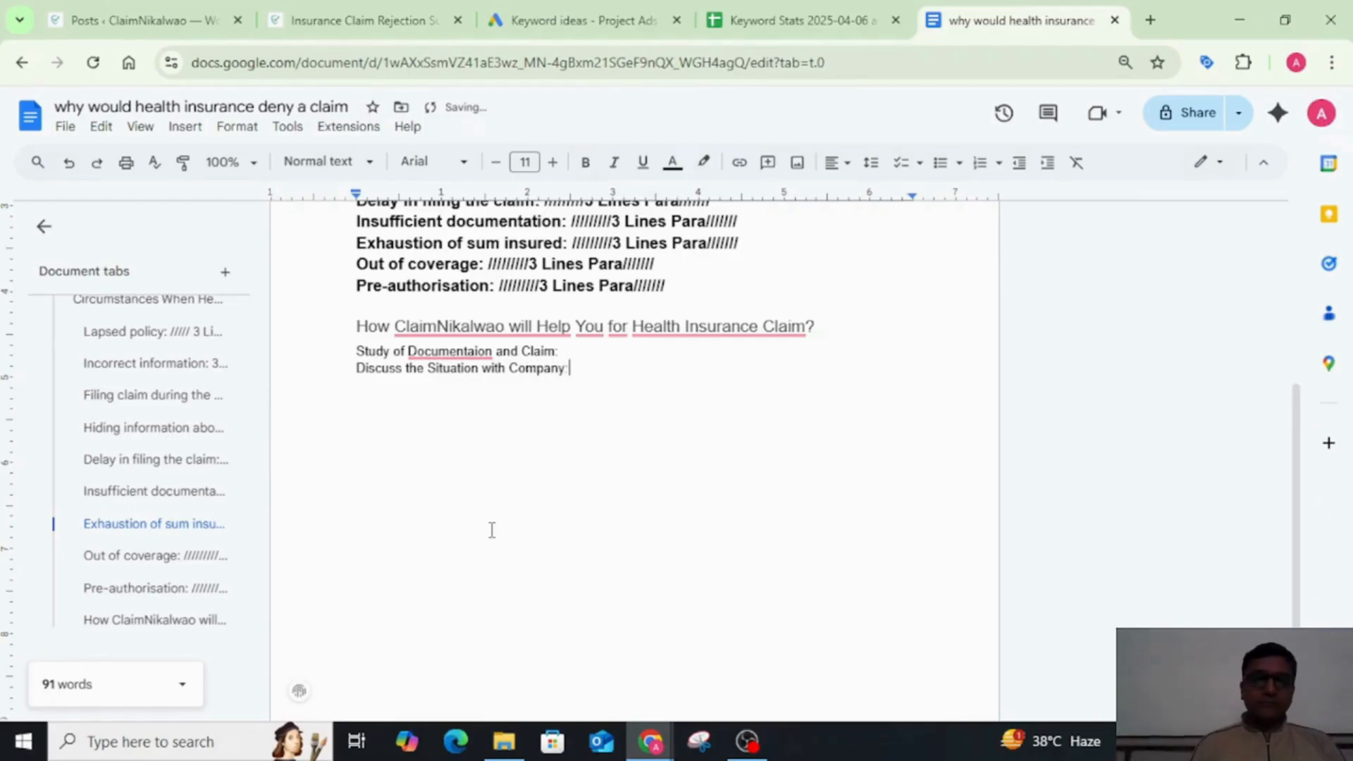
{"action": "type", "text": ":"}
{"action": "key", "text": "Return"}
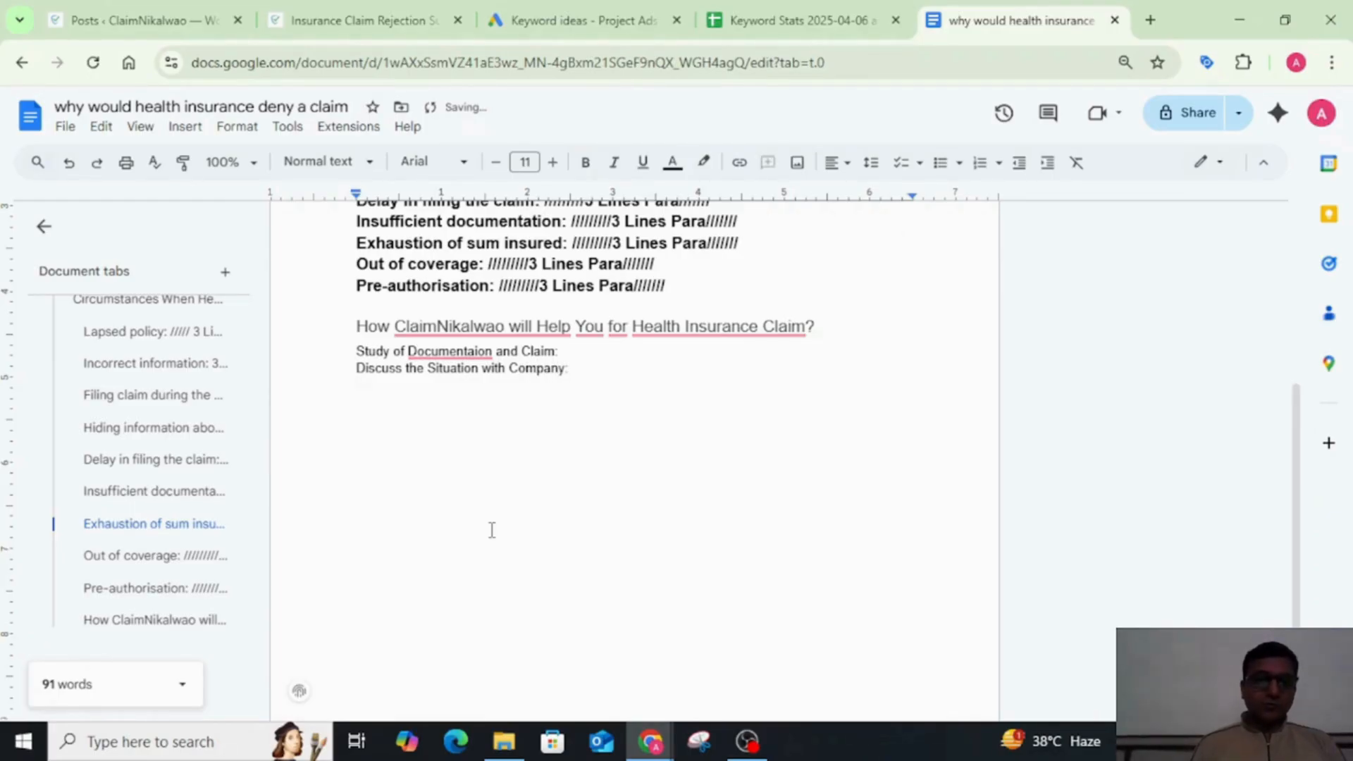
Step: Turn the two lines below the ClaimNikalwao heading into a numbered list starting at 1
{"action": "key", "text": "Up"}
{"action": "key", "text": "Up"}
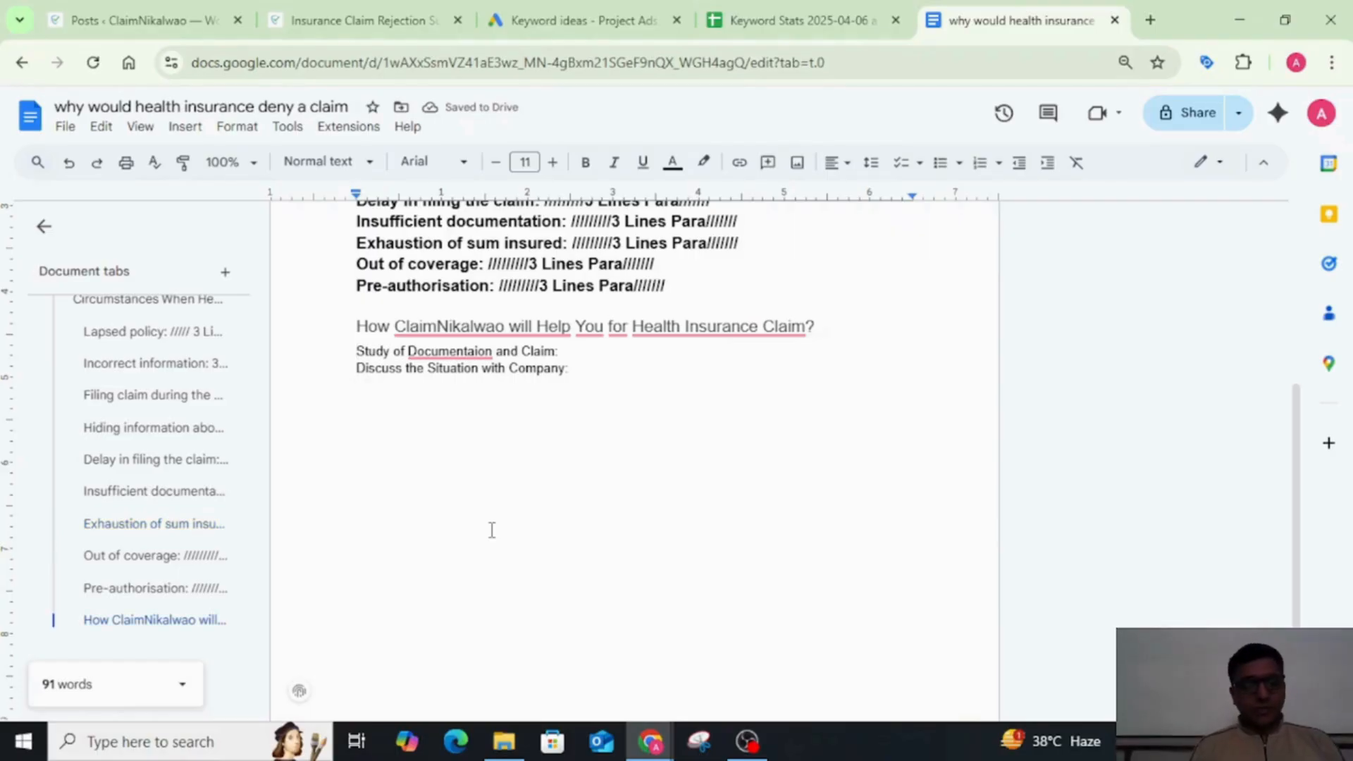
{"action": "type", "text": "1."}
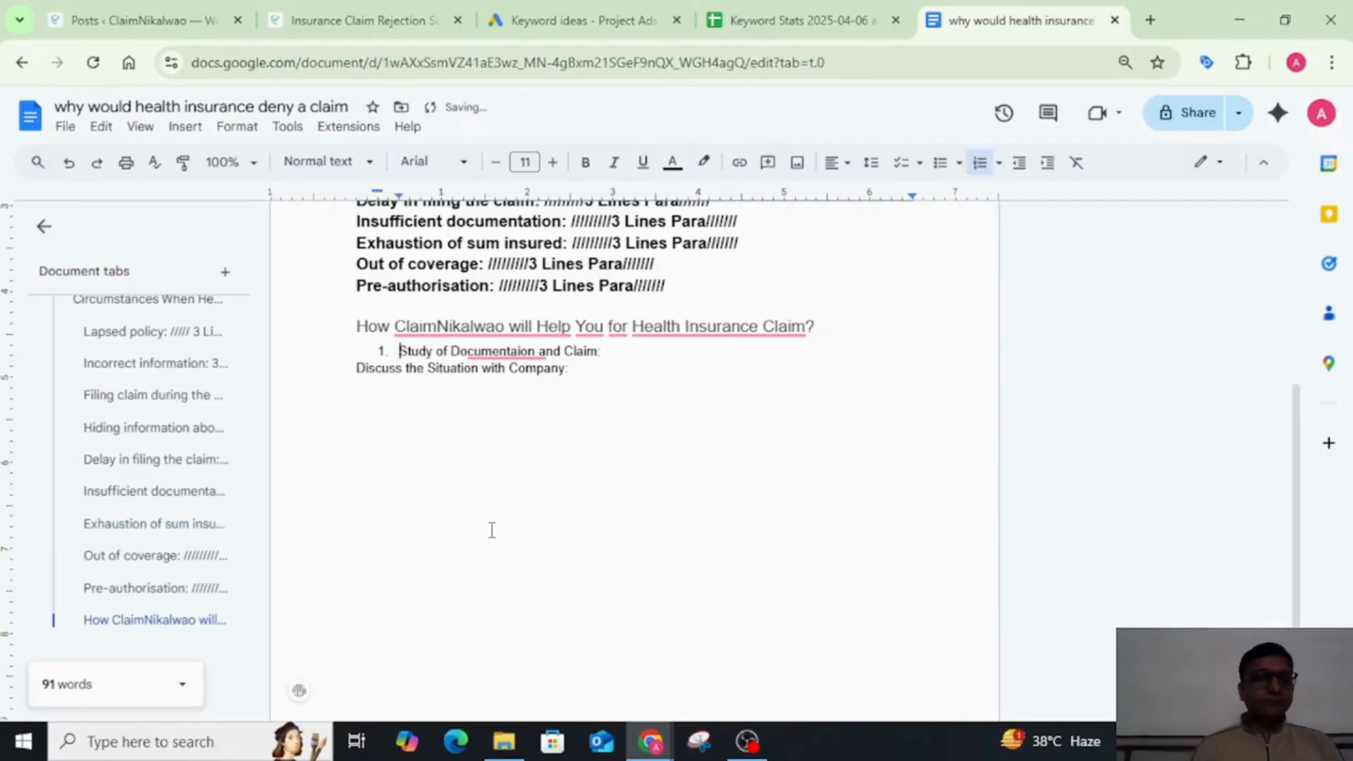
{"action": "key", "text": "Down"}
{"action": "key", "text": "Left"}
{"action": "key", "text": "Left"}
{"action": "key", "text": "Up"}
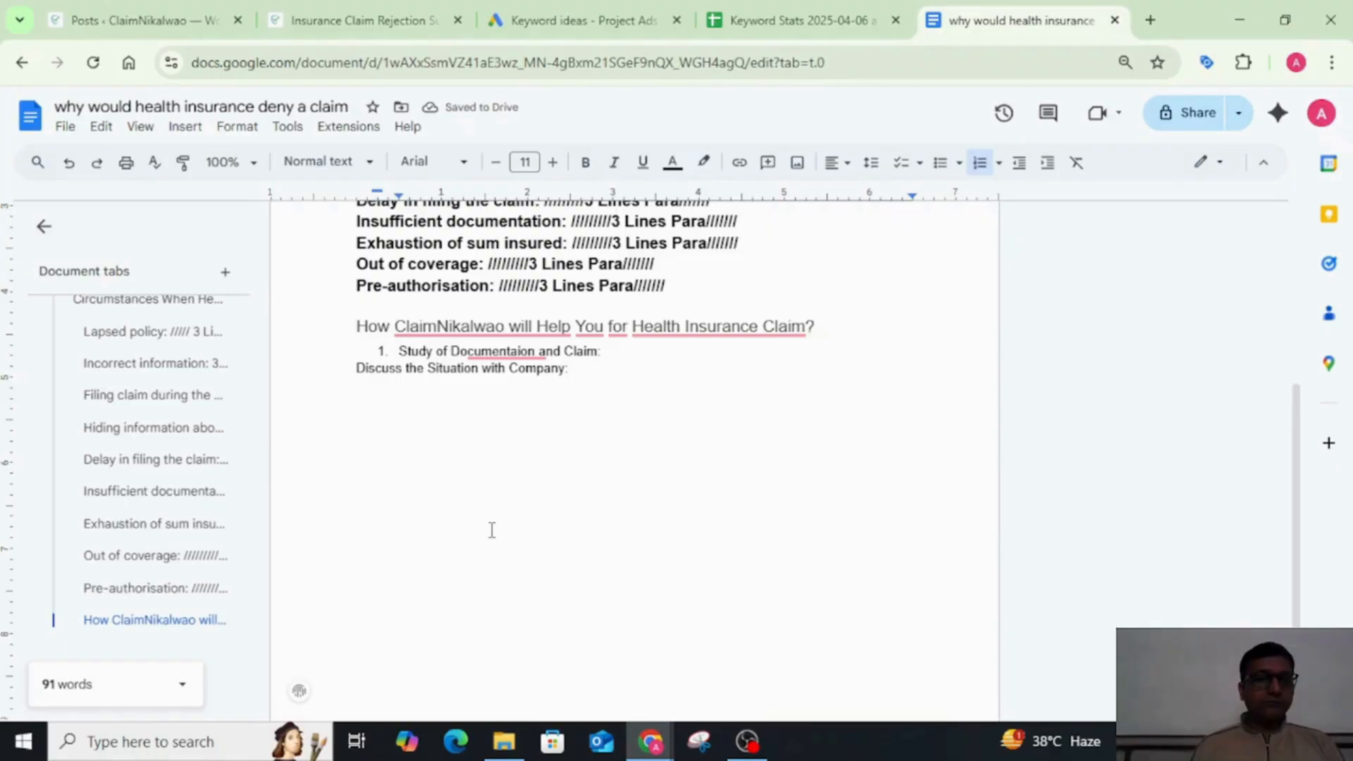
{"action": "key", "text": "Left"}
{"action": "key", "text": "Right"}
{"action": "key", "text": "Down"}
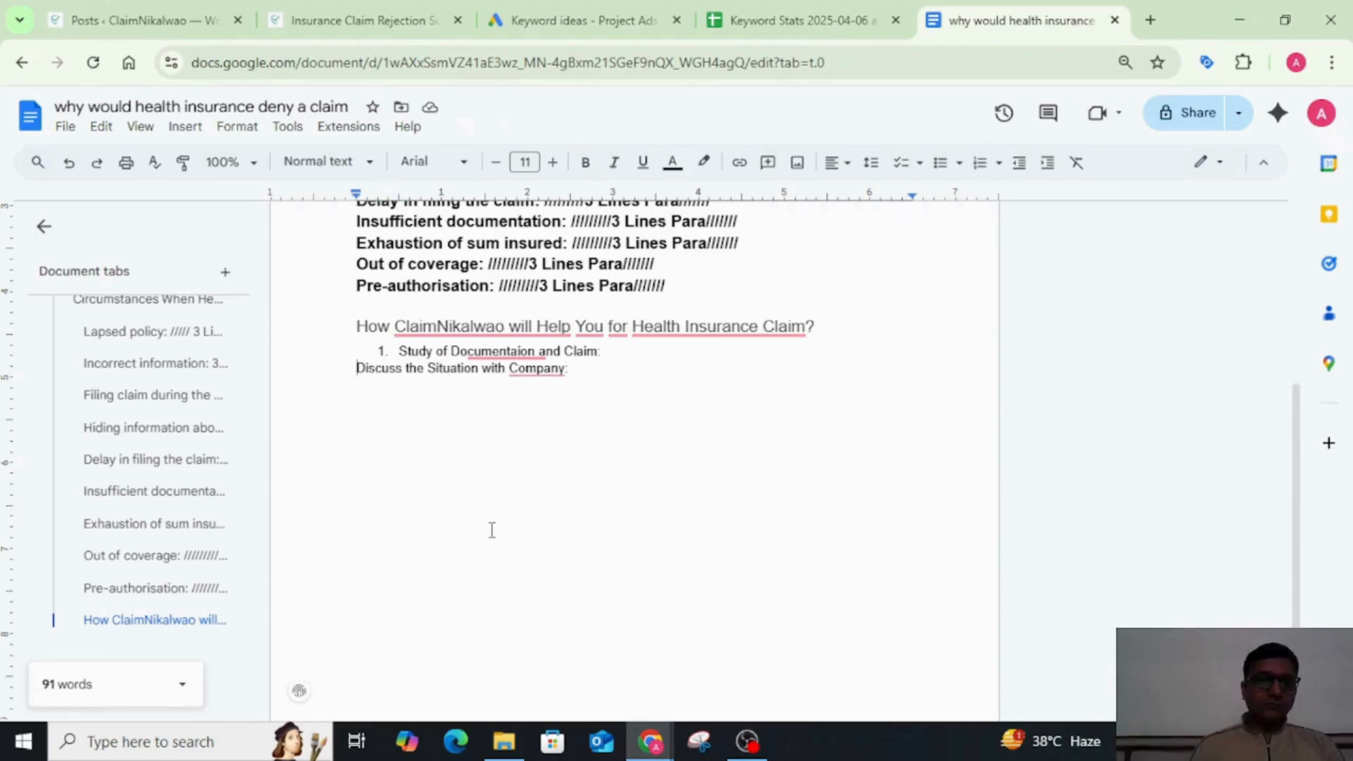
{"action": "key", "text": "BackSpace"}
{"action": "key", "text": "Return"}
{"action": "key", "text": "End"}
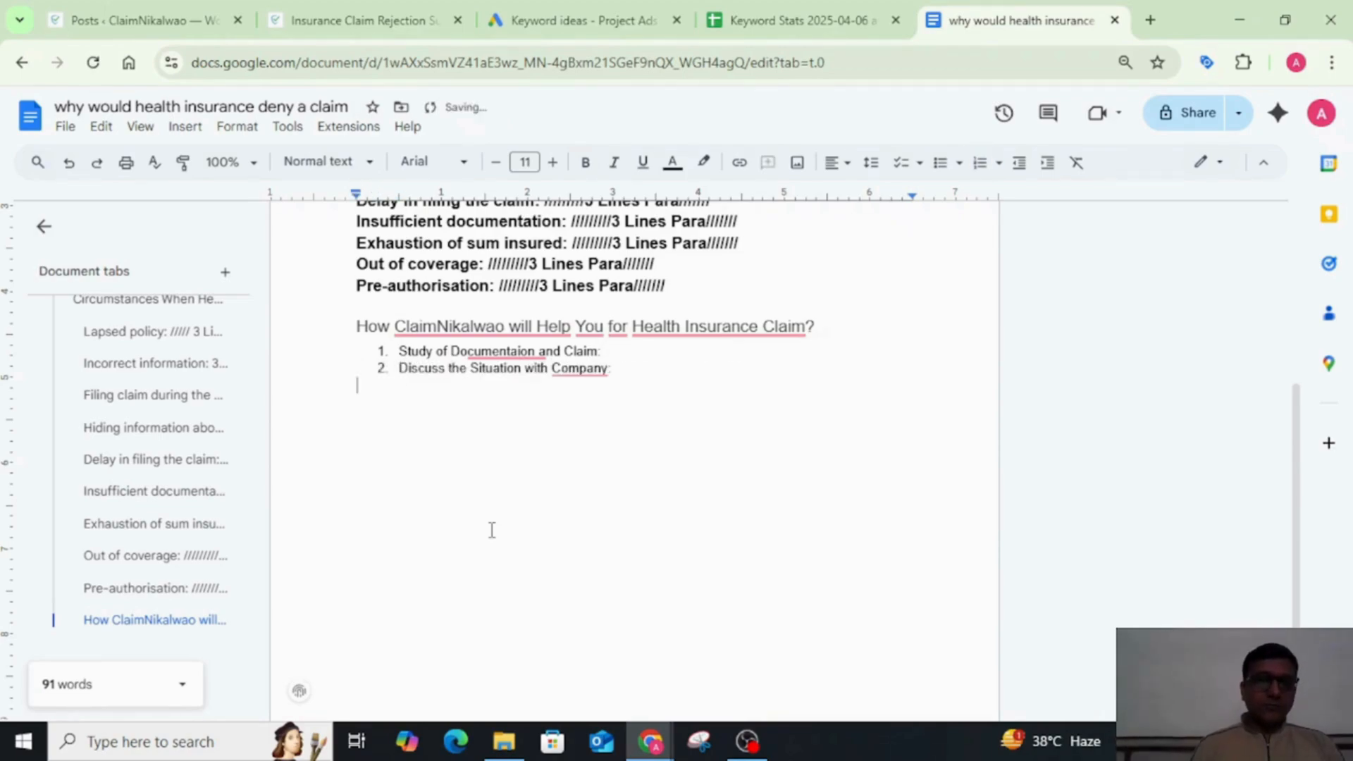
{"action": "key", "text": "Return"}
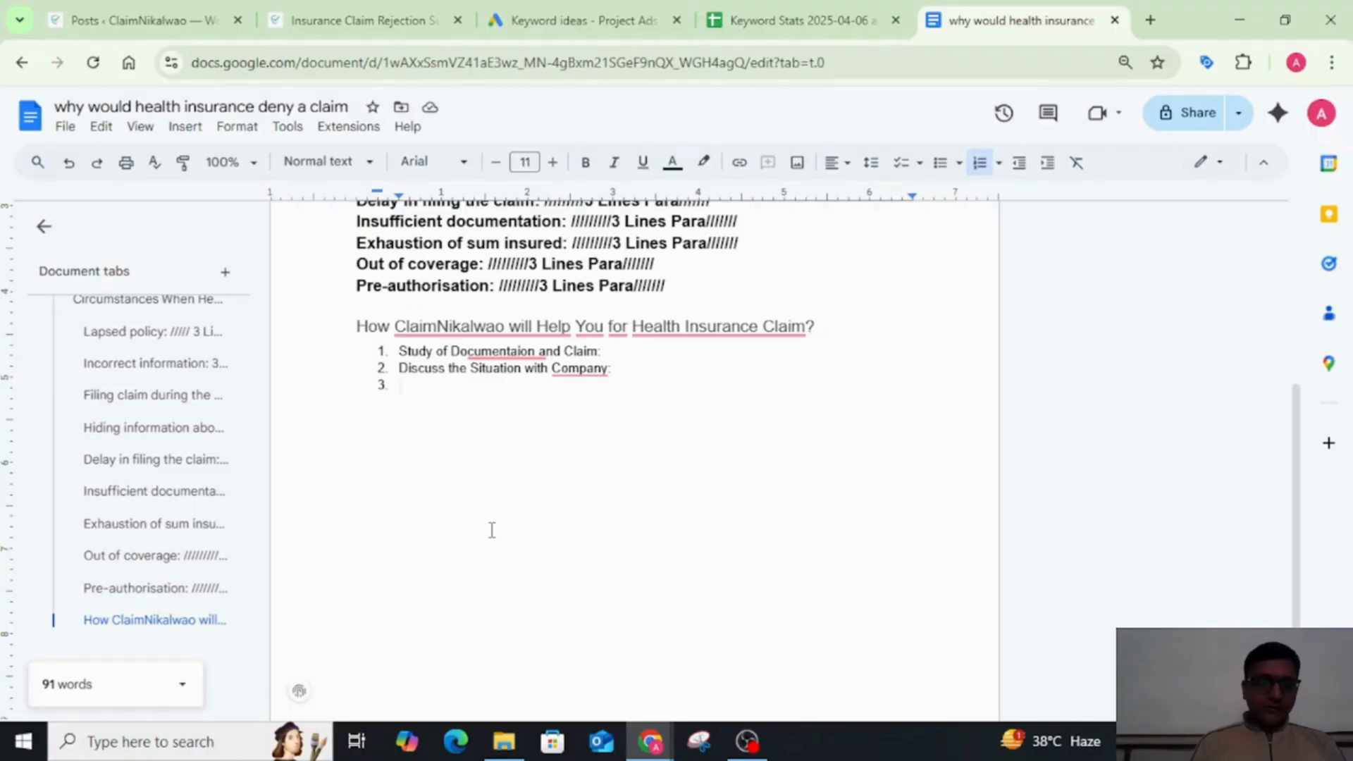
{"action": "type", "text": "Email "}
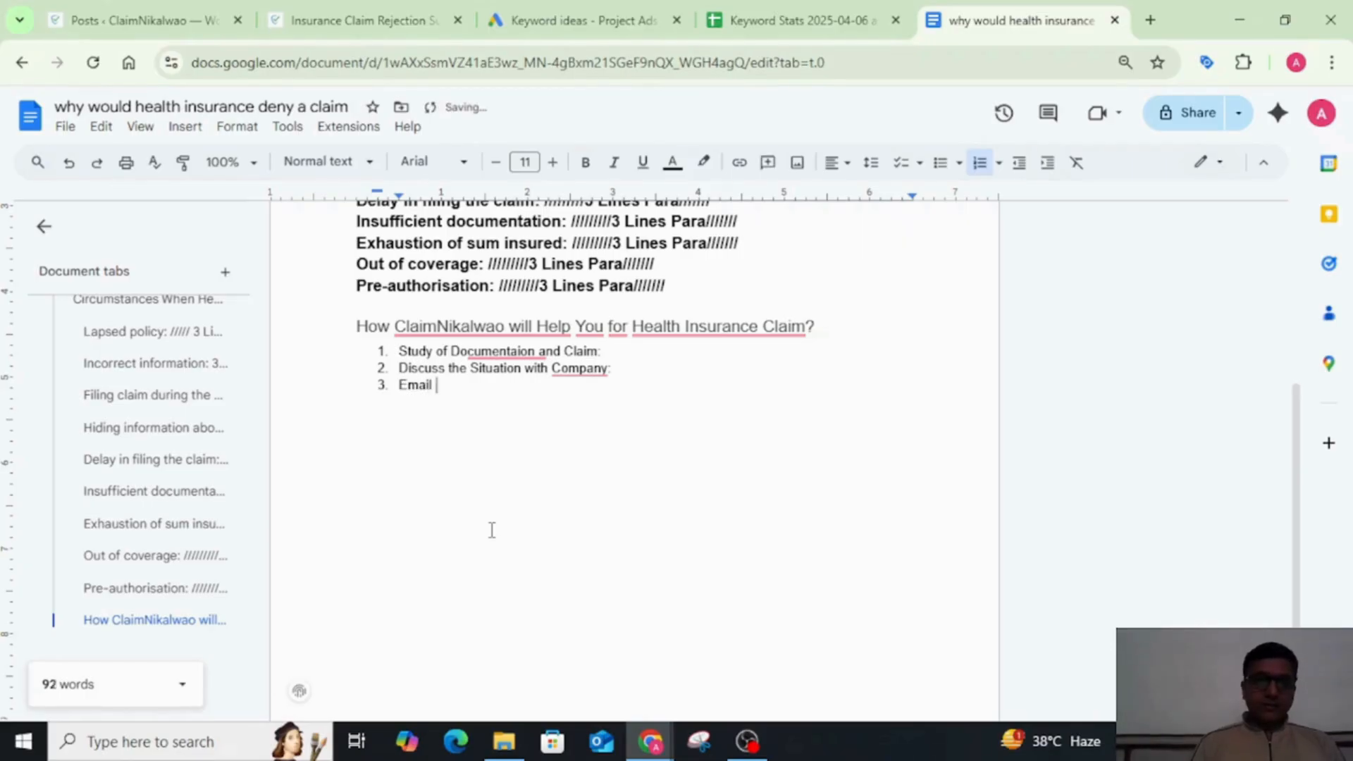
{"action": "type", "text": "Dra"}
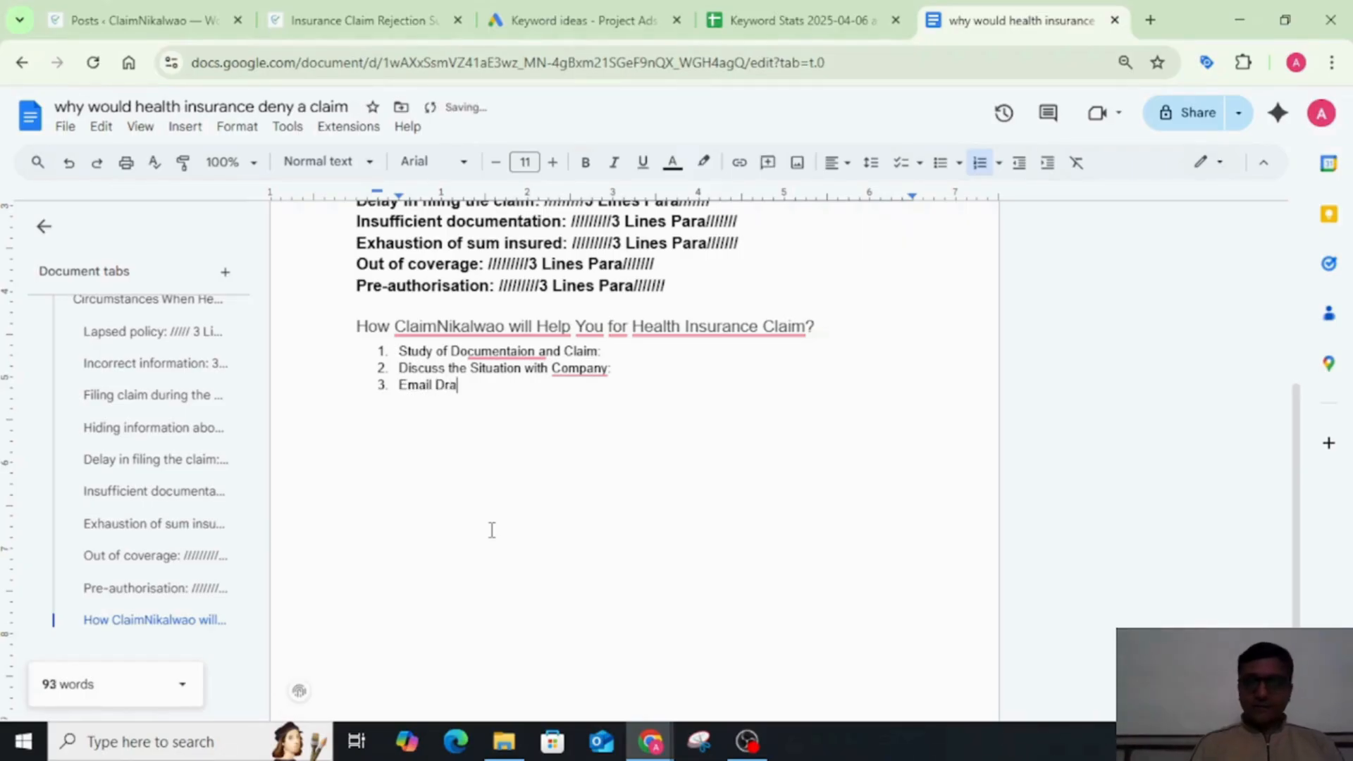
{"action": "type", "text": "fting wi"}
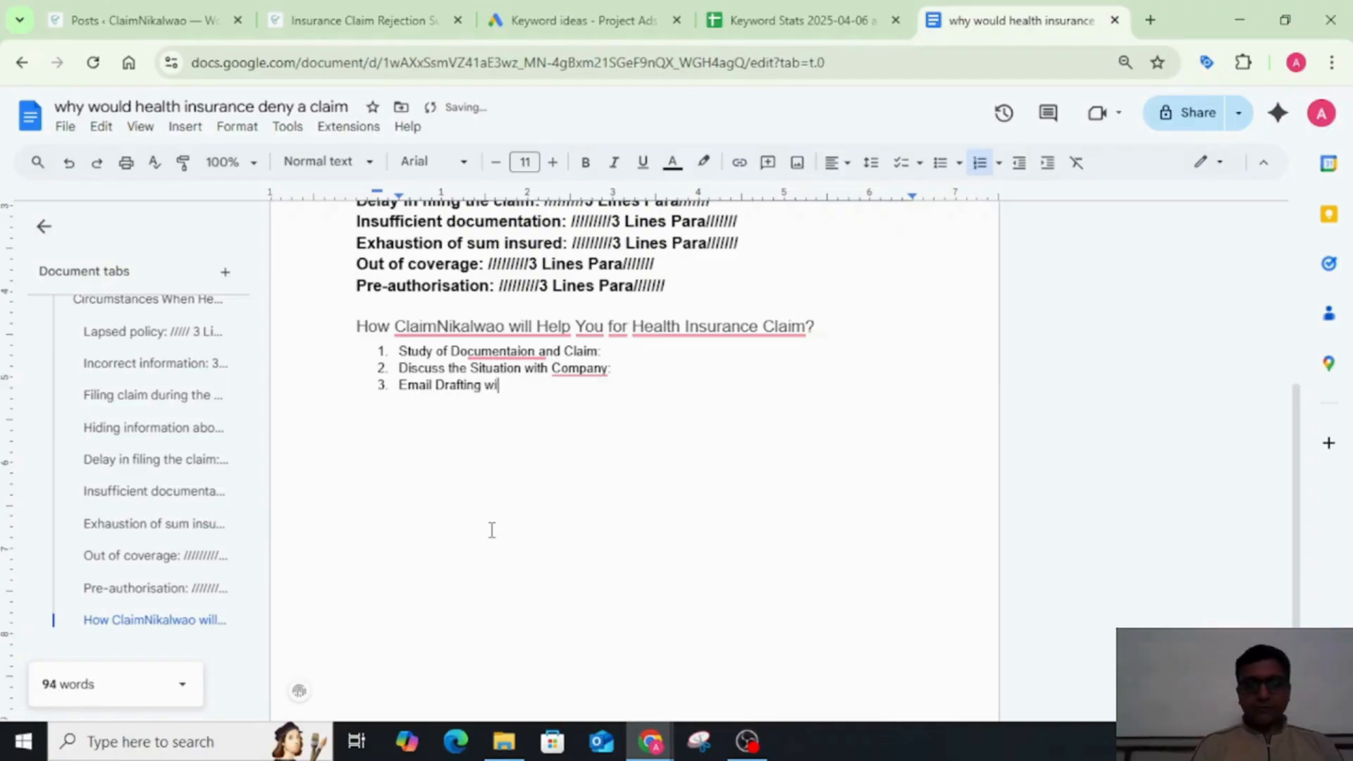
{"action": "type", "text": "th"}
{"action": "key", "text": "BackSpace"}
{"action": "key", "text": "BackSpace"}
{"action": "key", "text": "BackSpace"}
{"action": "key", "text": "BackSpace"}
{"action": "key", "text": "BackSpace"}
{"action": "key", "text": "BackSpace"}
{"action": "key", "text": "BackSpace"}
{"action": "key", "text": "BackSpace"}
{"action": "key", "text": "BackSpace"}
{"action": "key", "text": "BackSpace"}
{"action": "key", "text": "BackSpace"}
{"action": "key", "text": "BackSpace"}
{"action": "key", "text": "BackSpace"}
{"action": "key", "text": "BackSpace"}
{"action": "key", "text": "BackSpace"}
{"action": "key", "text": "BackSpace"}
{"action": "key", "text": "BackSpace"}
{"action": "key", "text": "BackSpace"}
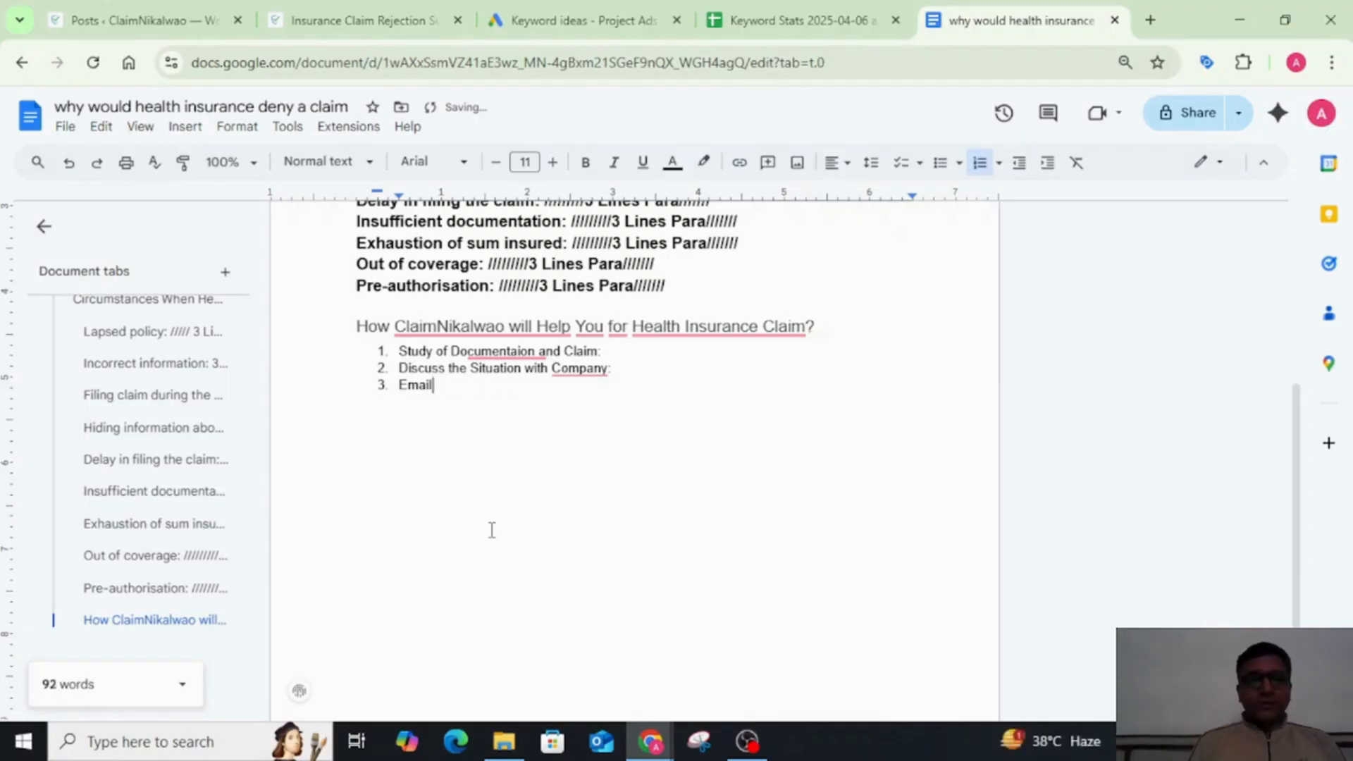
{"action": "key", "text": "BackSpace"}
{"action": "key", "text": "BackSpace"}
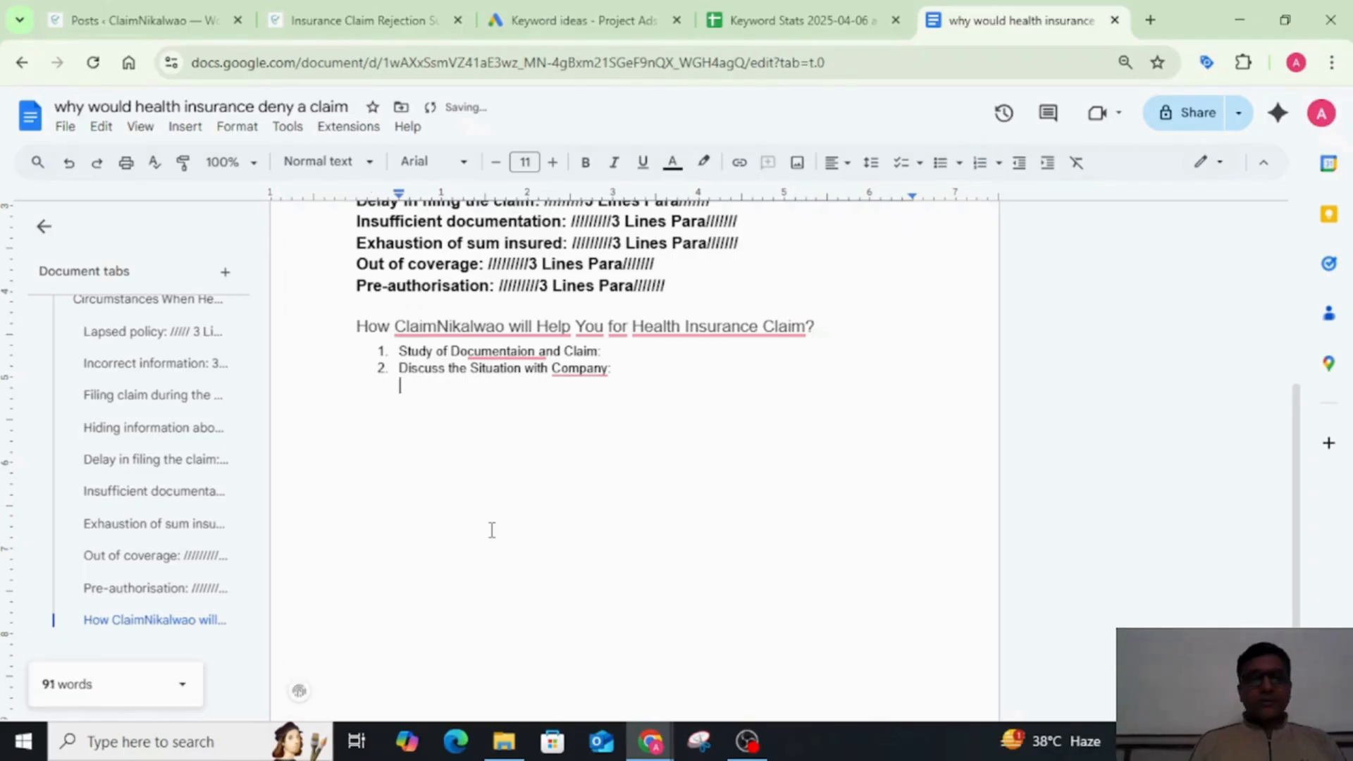
{"action": "key", "text": "BackSpace"}
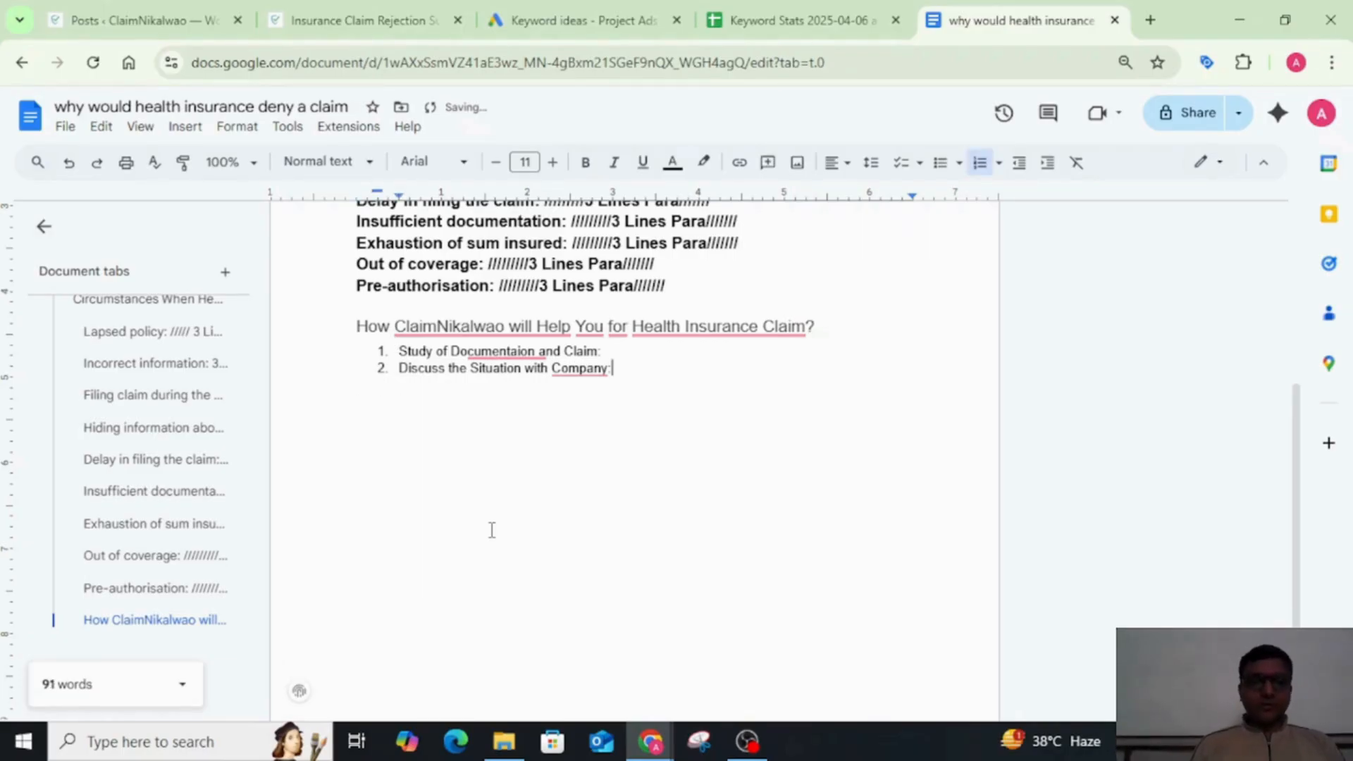
Step: Add "File Preparation of the Client:" as the third item of the numbered list
{"action": "key", "text": "Return"}
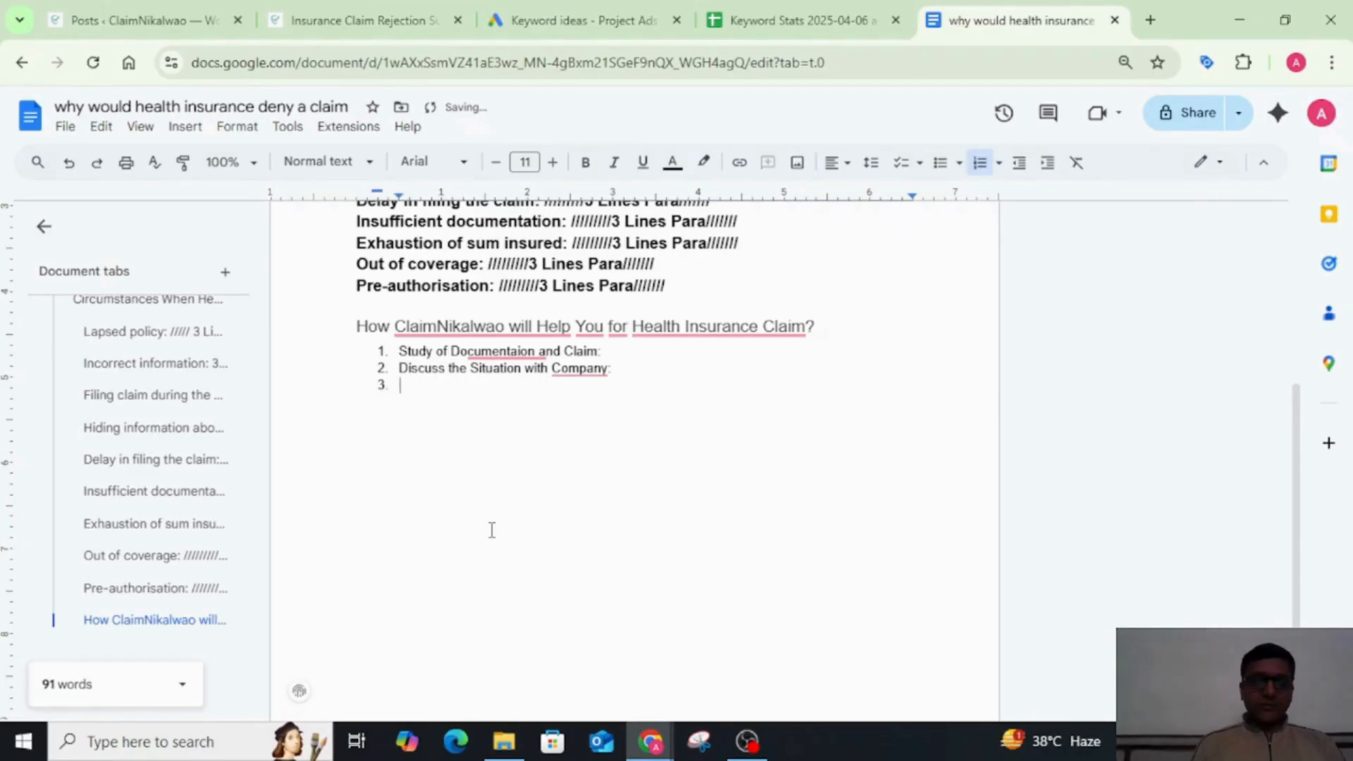
{"action": "type", "text": "File "}
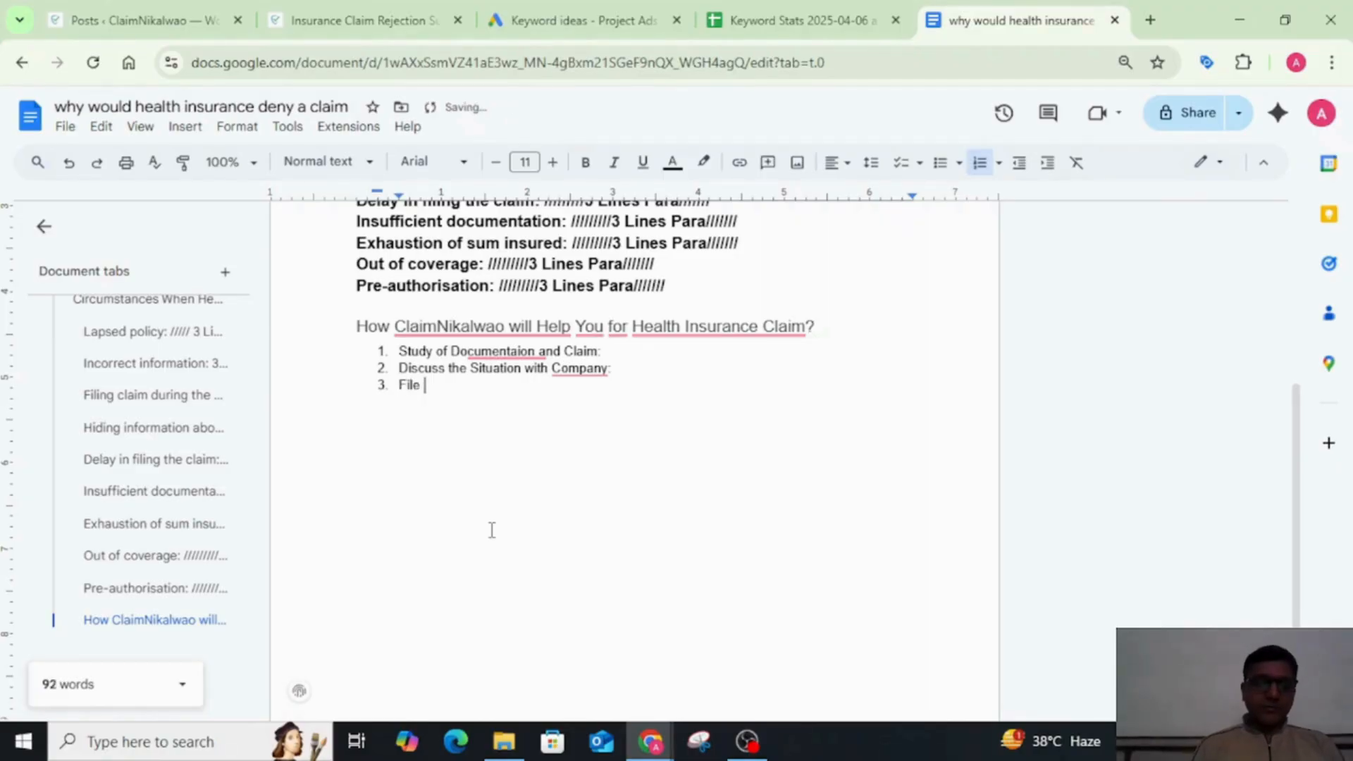
{"action": "type", "text": "Preparat"}
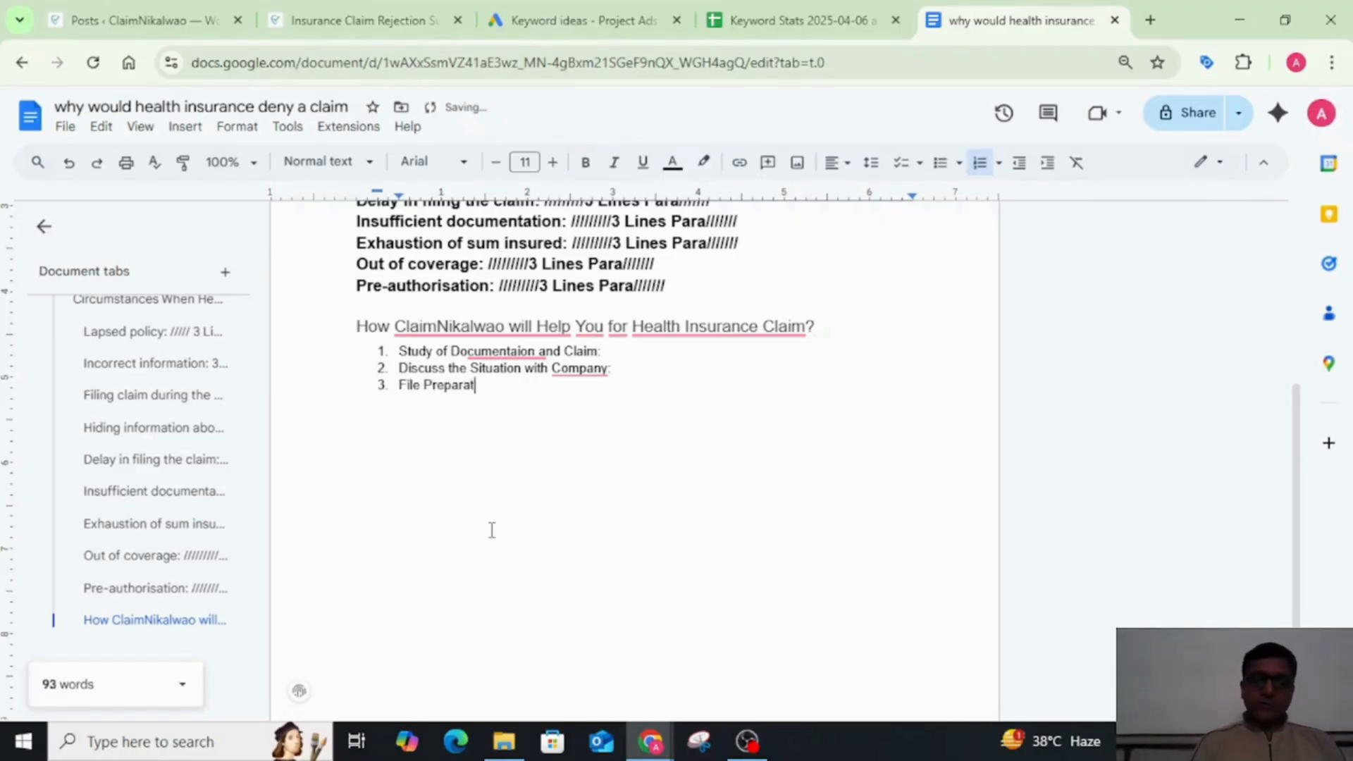
{"action": "type", "text": "ion of the Client"}
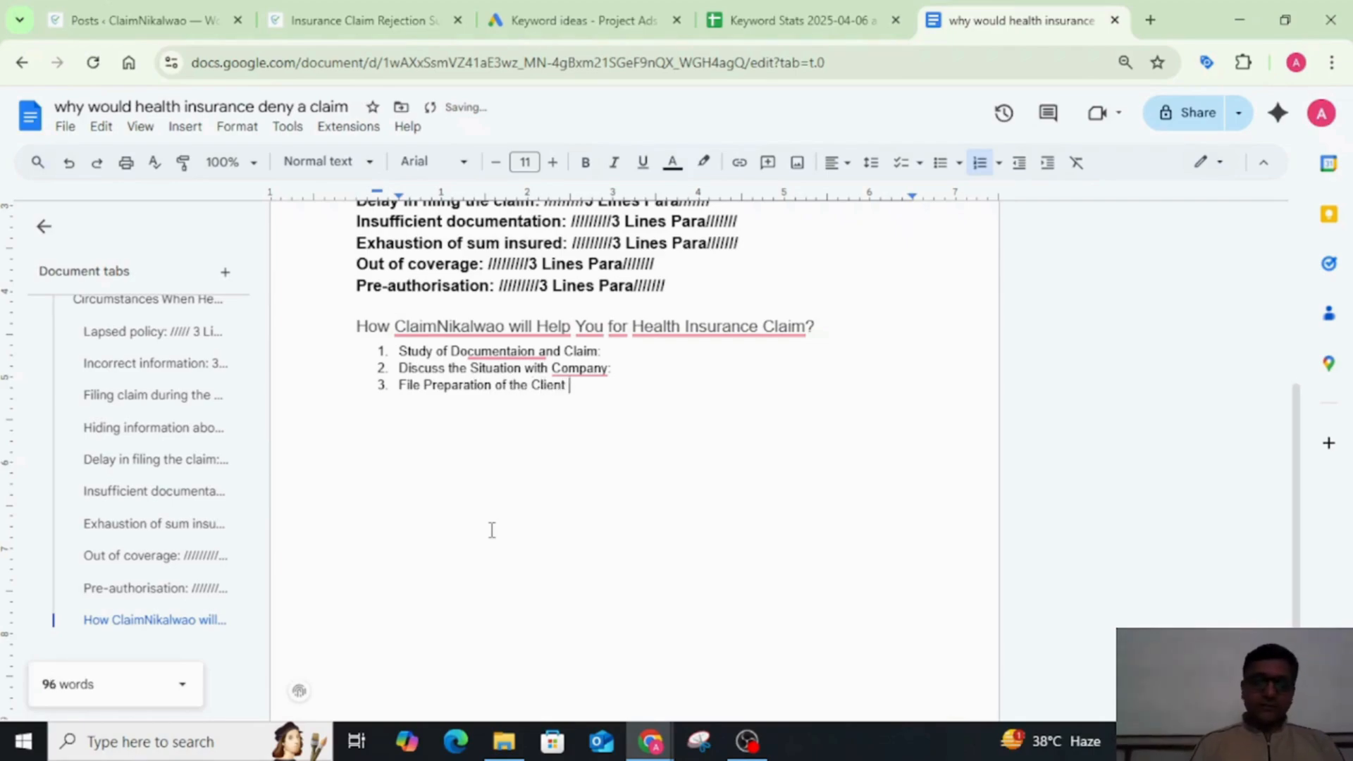
{"action": "key", "text": "BackSpace"}
{"action": "type", "text": ":"}
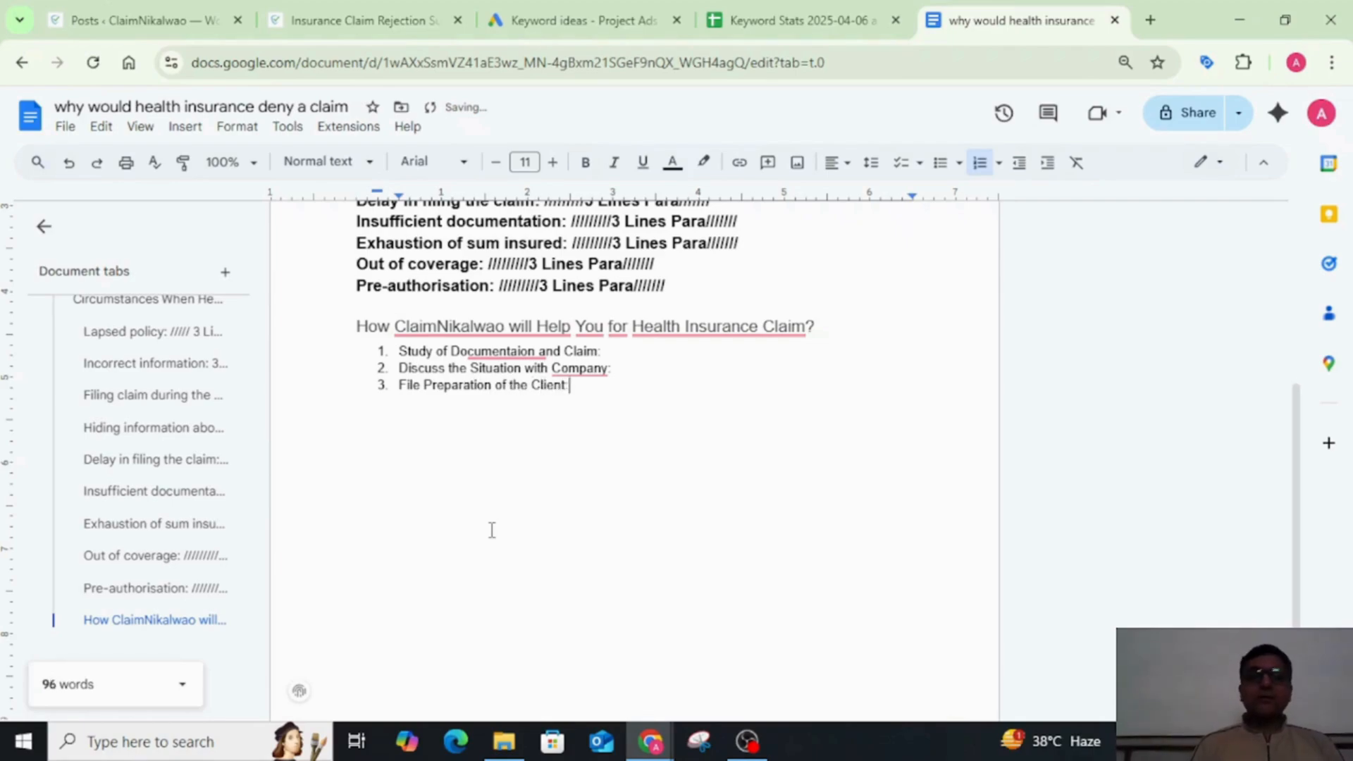
Step: Add "Sharing of Case with Insurance Company:" as the fourth item of the numbered list
{"action": "key", "text": "Return"}
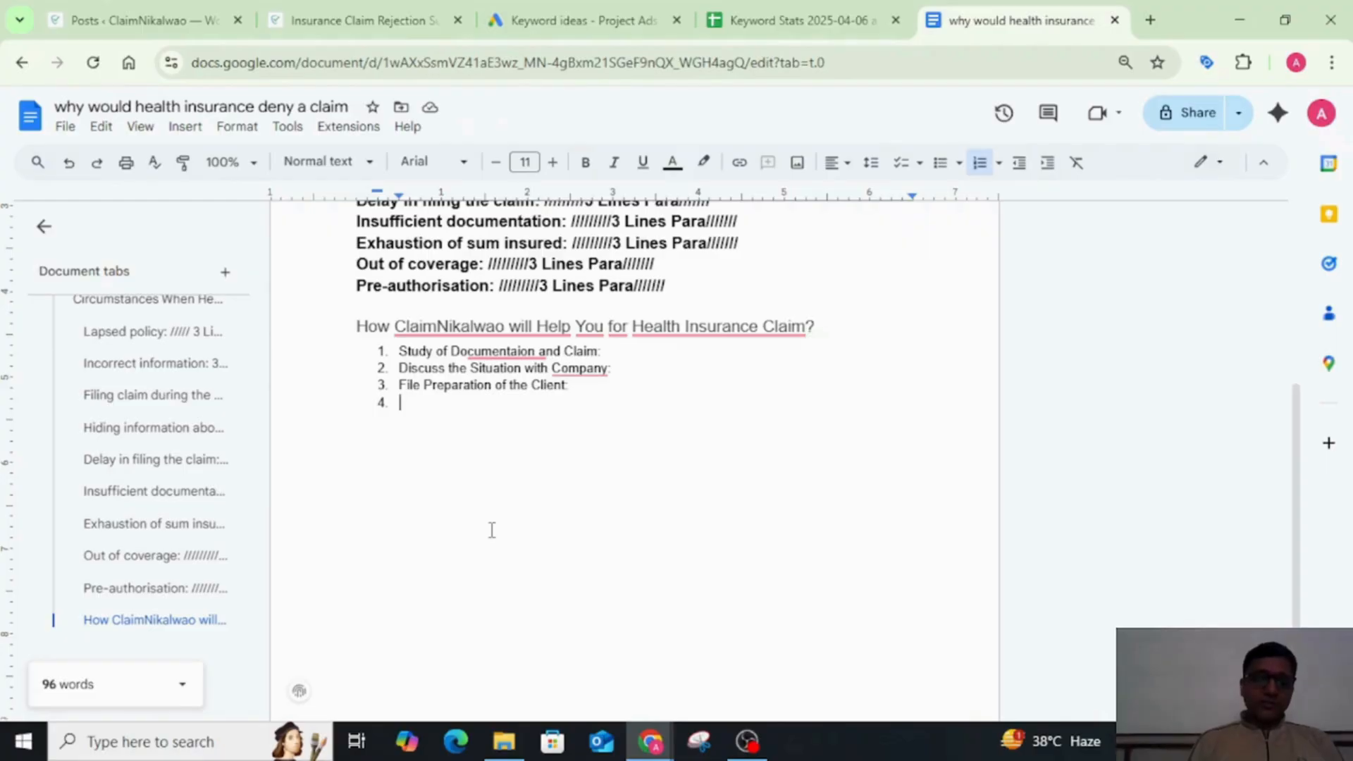
{"action": "type", "text": "Sharing of C"}
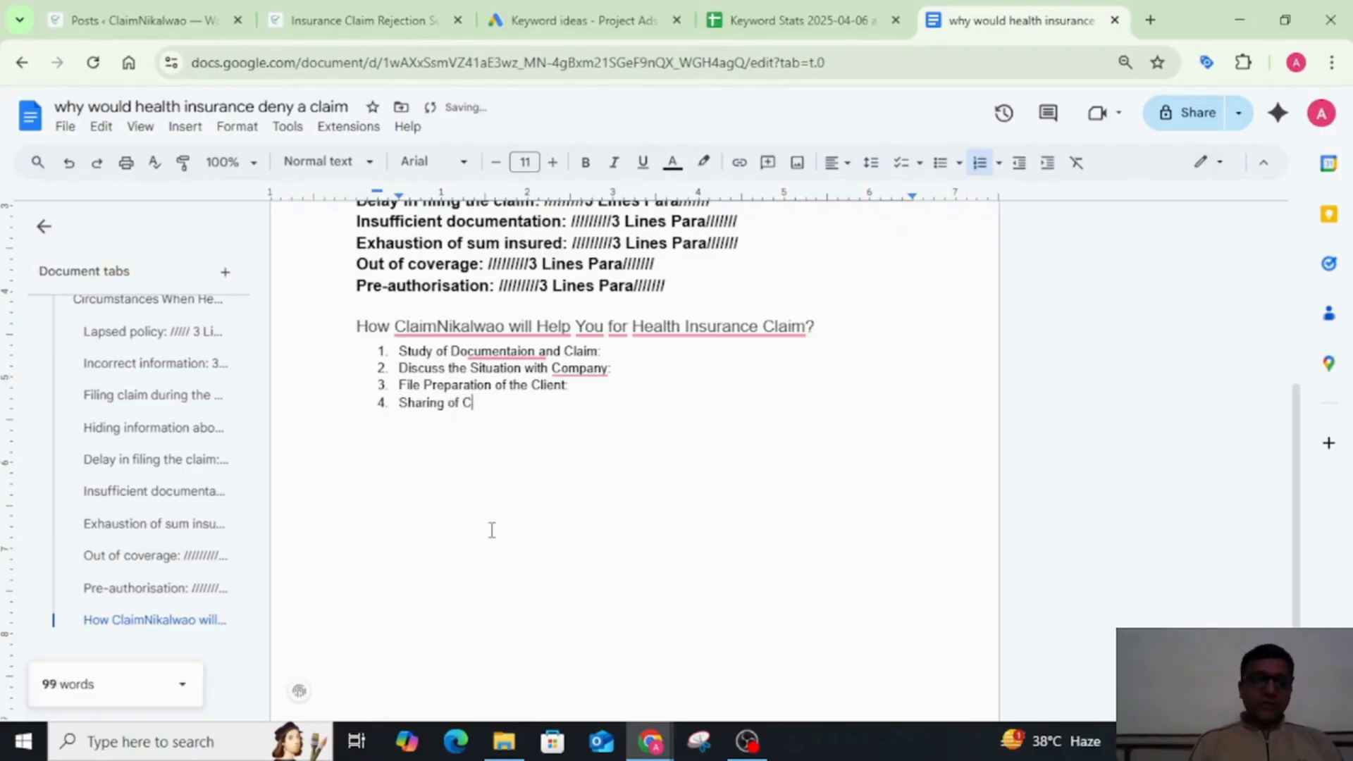
{"action": "type", "text": "ase with Co"}
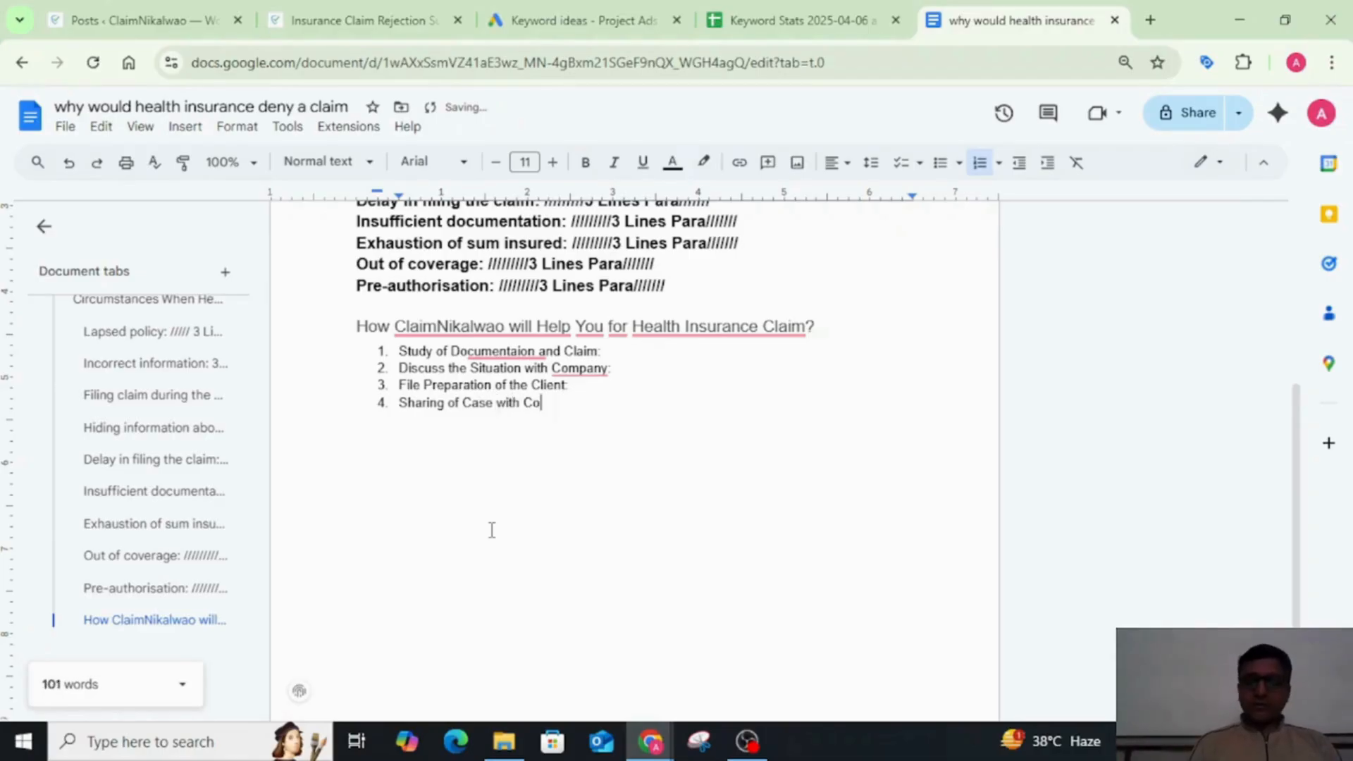
{"action": "type", "text": "mpany"}
{"action": "key", "text": "BackSpace"}
{"action": "key", "text": "BackSpace"}
{"action": "key", "text": "BackSpace"}
{"action": "key", "text": "BackSpace"}
{"action": "key", "text": "BackSpace"}
{"action": "key", "text": "BackSpace"}
{"action": "key", "text": "BackSpace"}
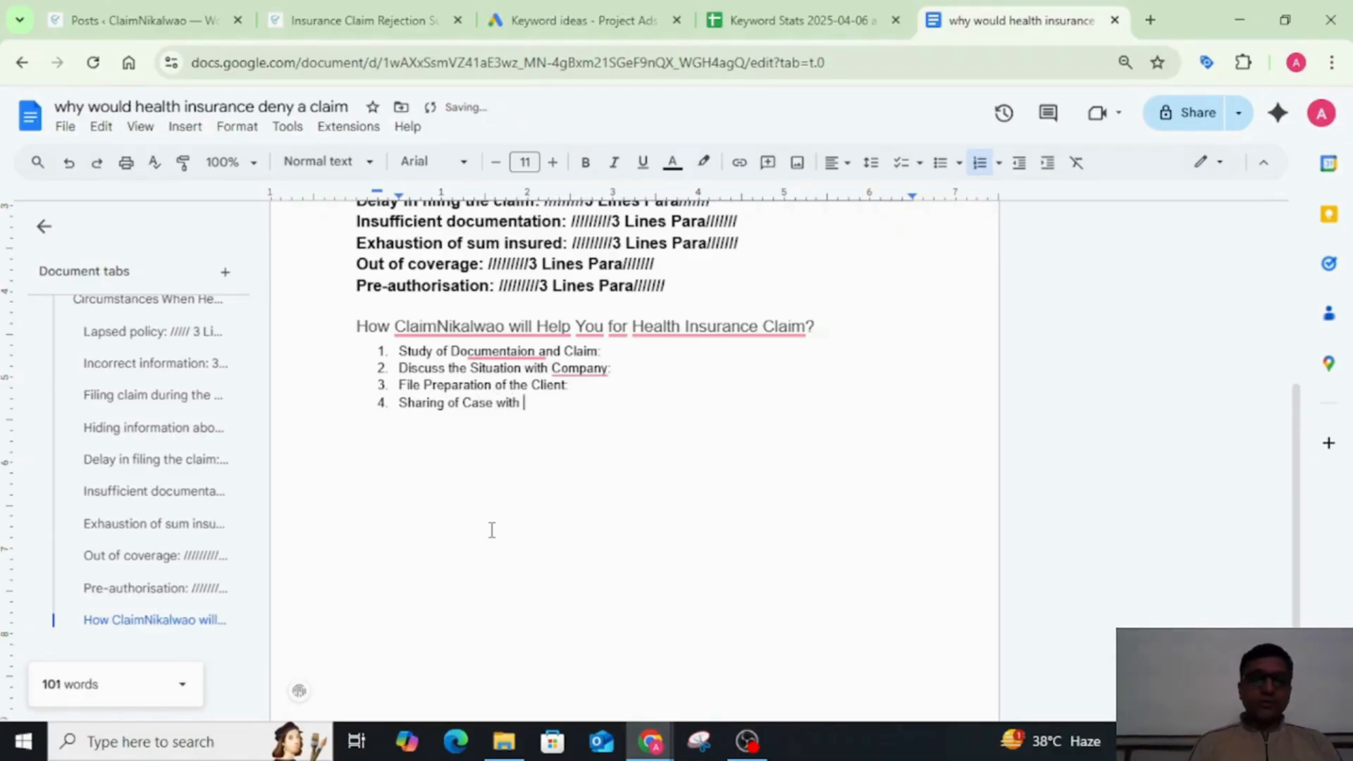
{"action": "type", "text": "Insuran"}
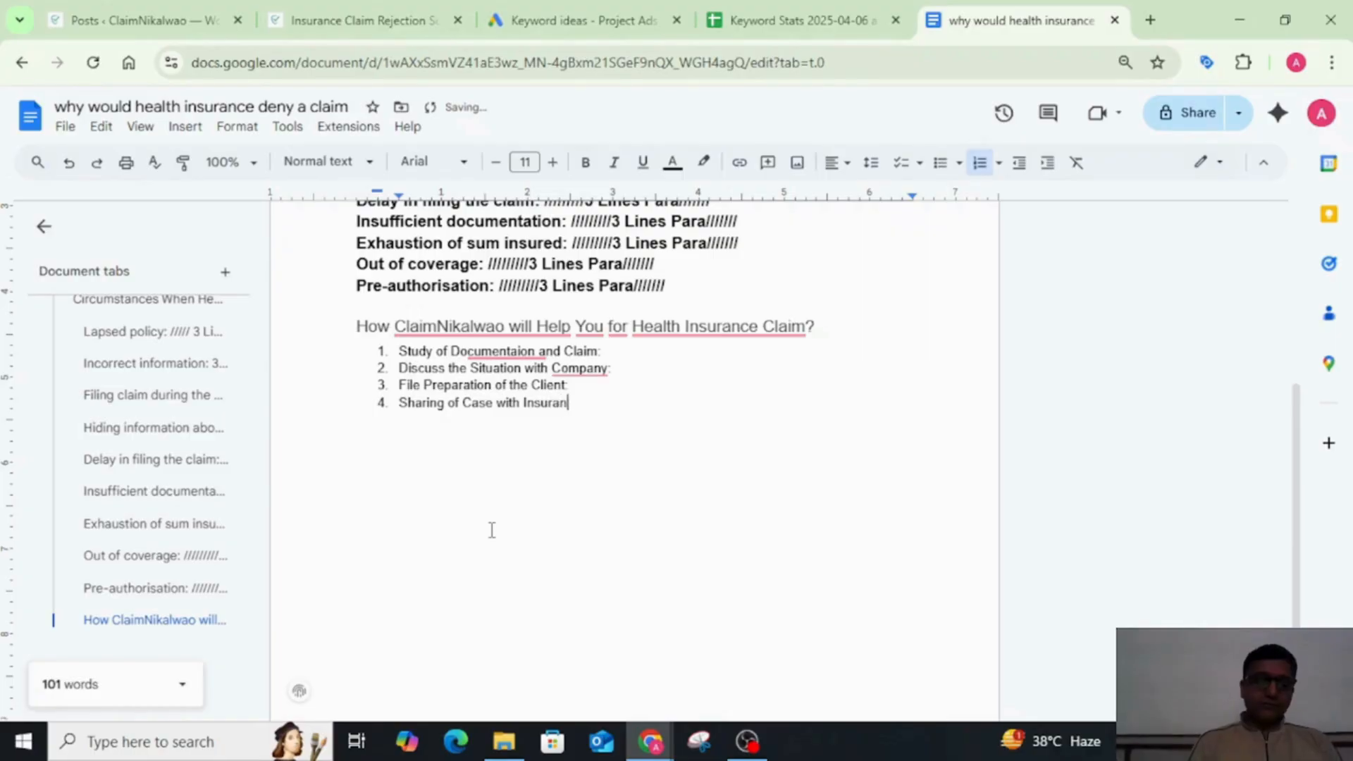
{"action": "type", "text": "ce Company"}
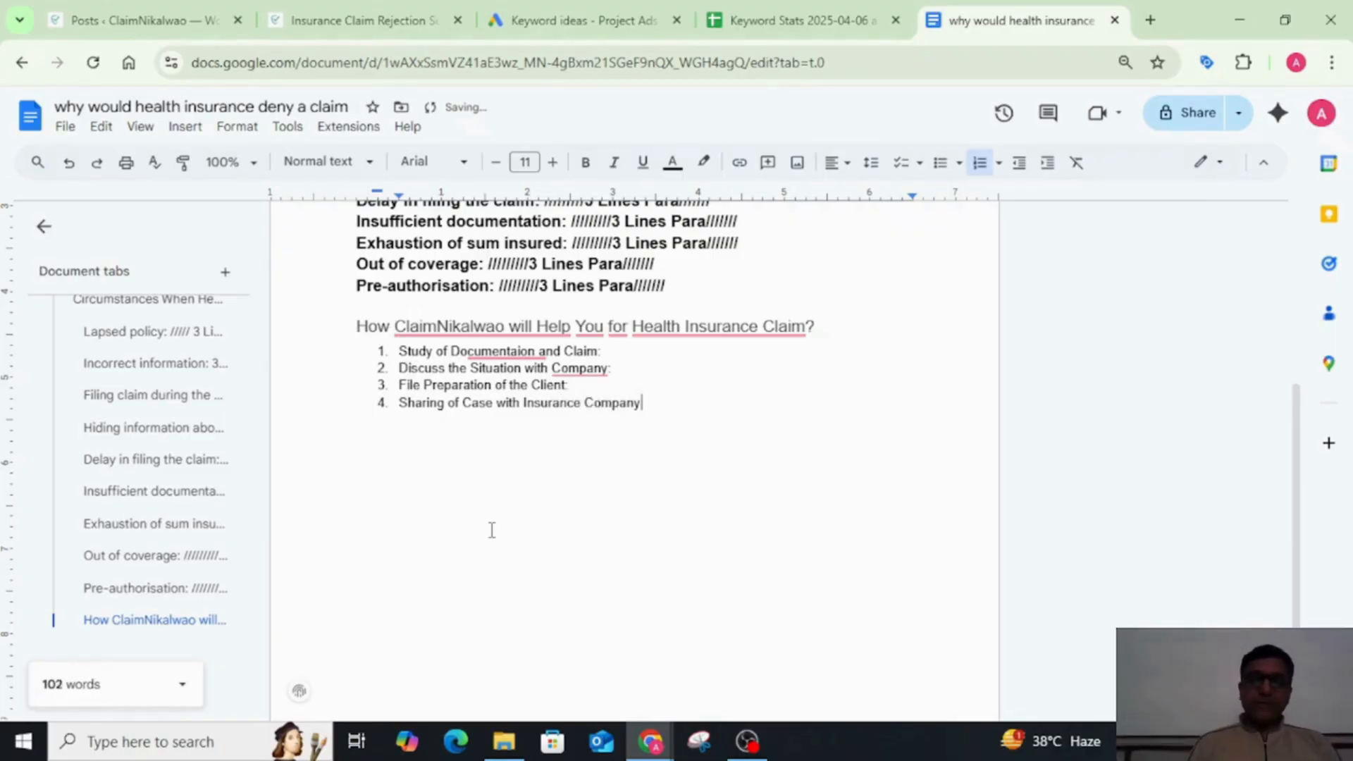
{"action": "type", "text": ":"}
Step: Insert "Insurance" before "Company" in the second list item and return to the end of the fourth item
{"action": "key", "text": "Up"}
{"action": "key", "text": "ctrl+Left"}
{"action": "key", "text": "ctrl+Left"}
{"action": "type", "text": "Insurance"}
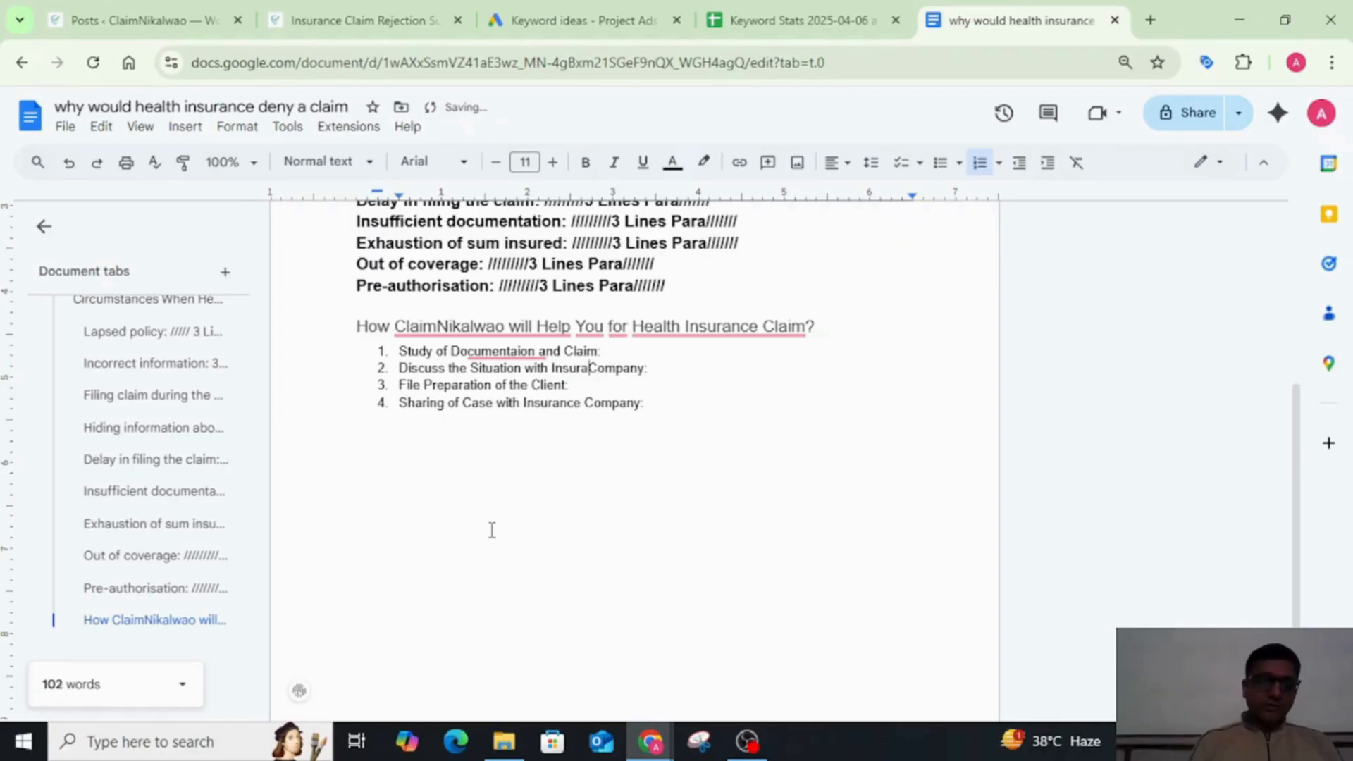
{"action": "key", "text": "Down"}
{"action": "key", "text": "Down"}
{"action": "key", "text": "End"}
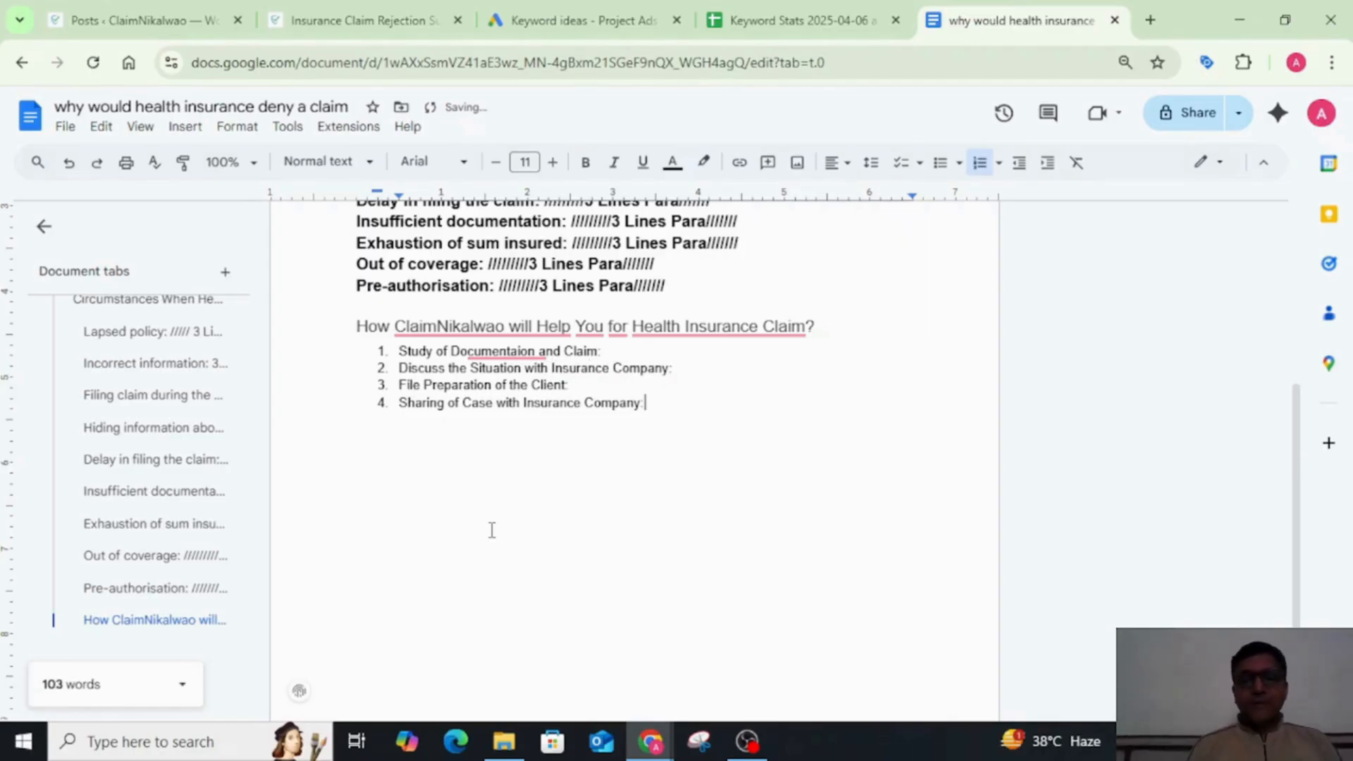
Step: Add "Response Wait from Insurance Company:" as the fifth item of the numbered list
{"action": "key", "text": "Return"}
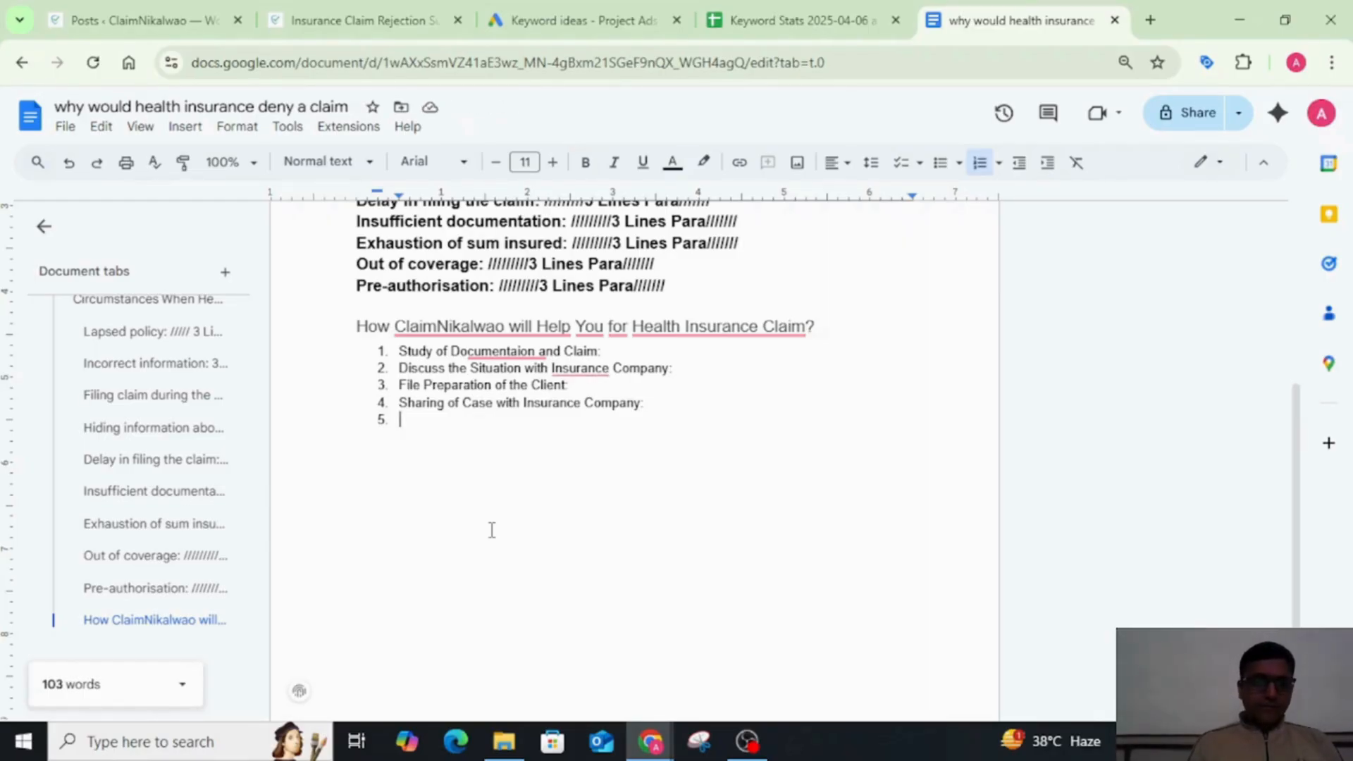
{"action": "type", "text": "Res"}
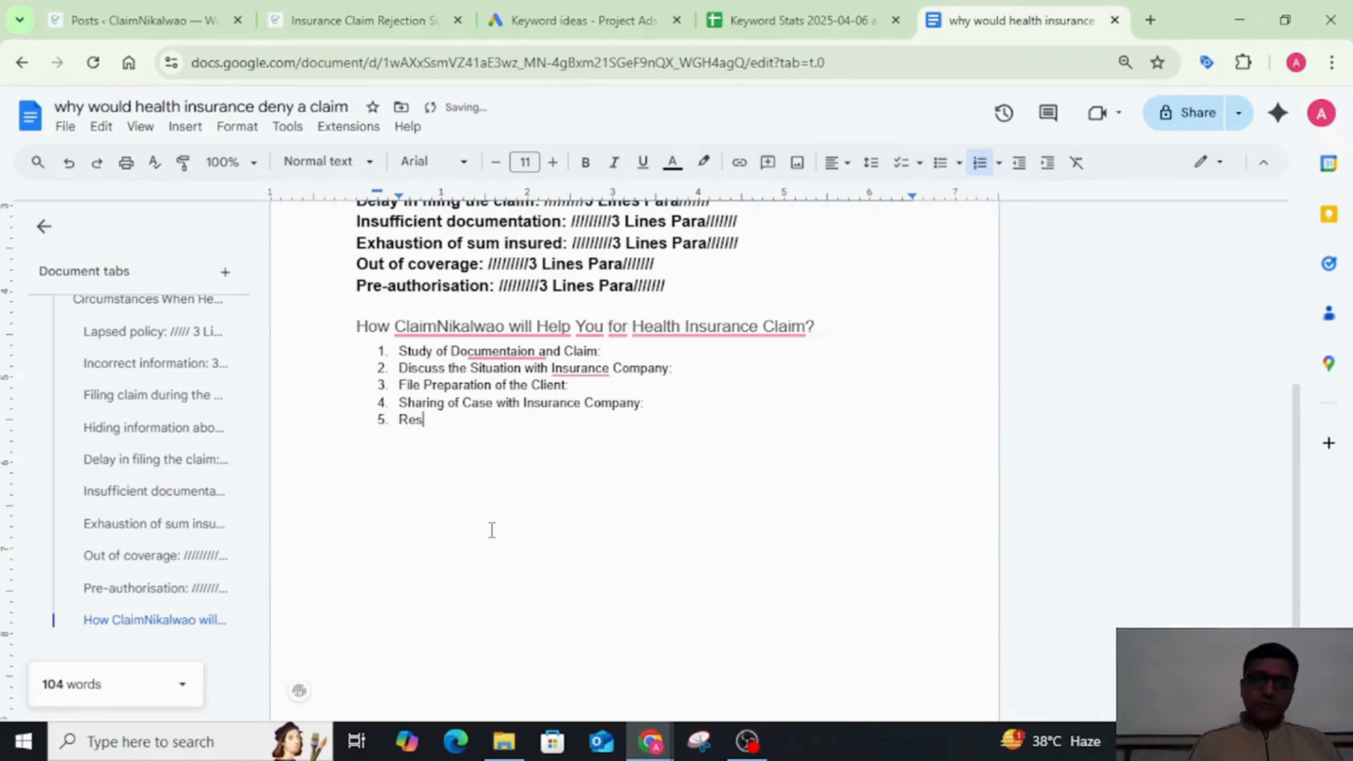
{"action": "type", "text": "pons"}
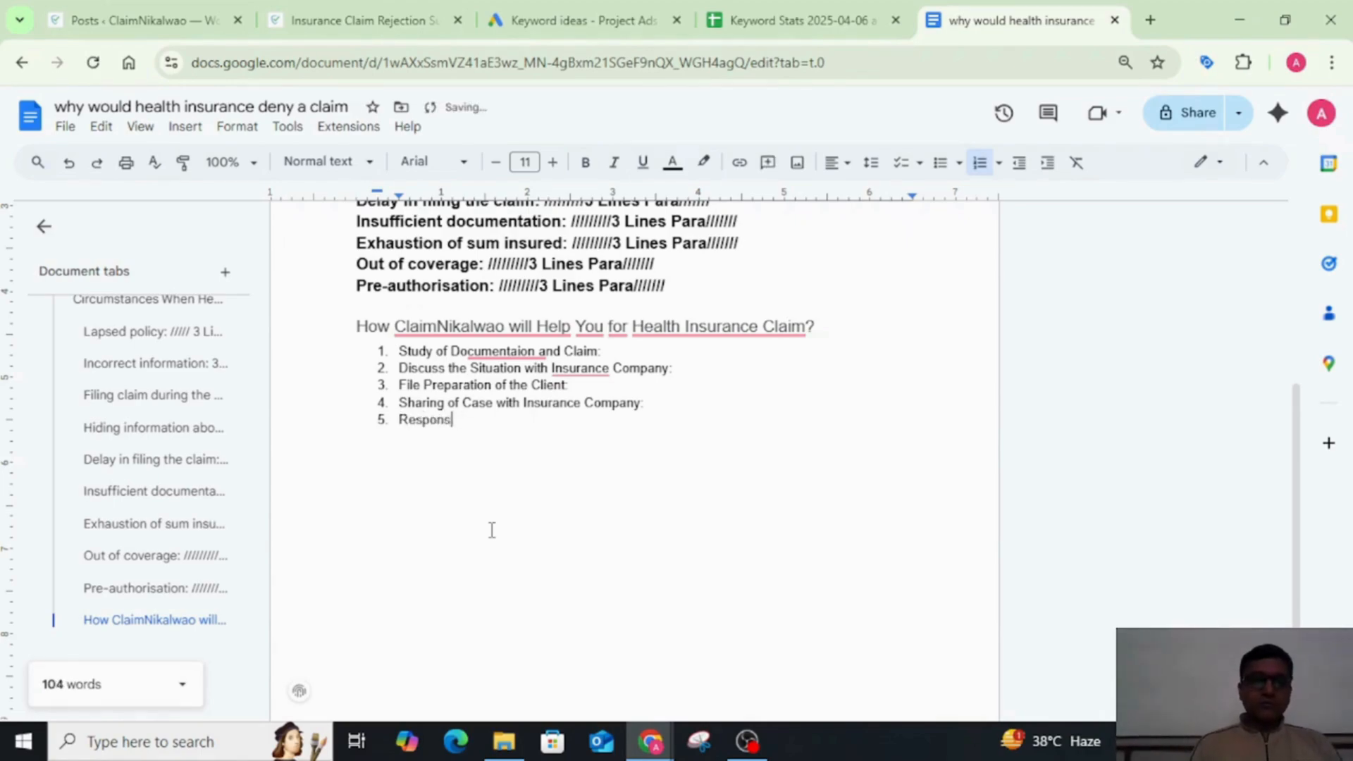
{"action": "type", "text": "e Wai"}
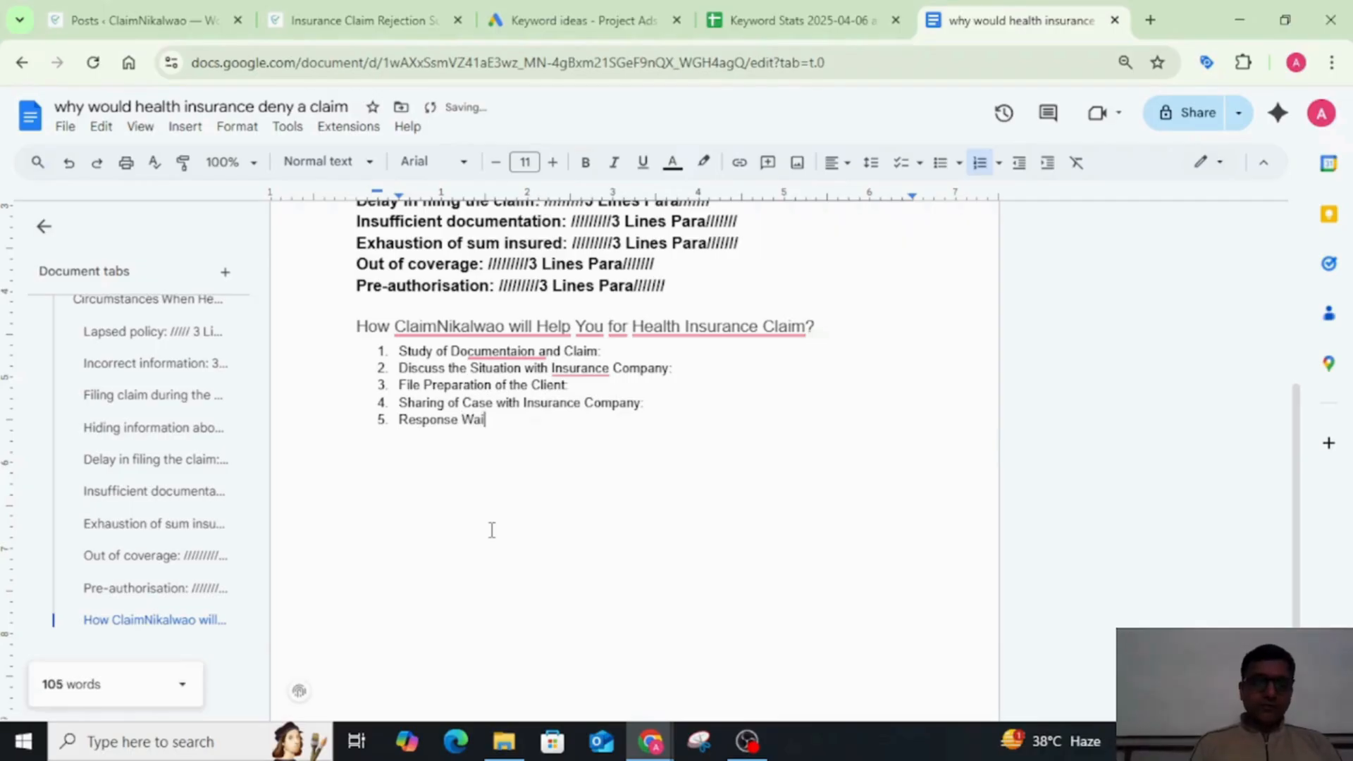
{"action": "type", "text": "t from Company:"}
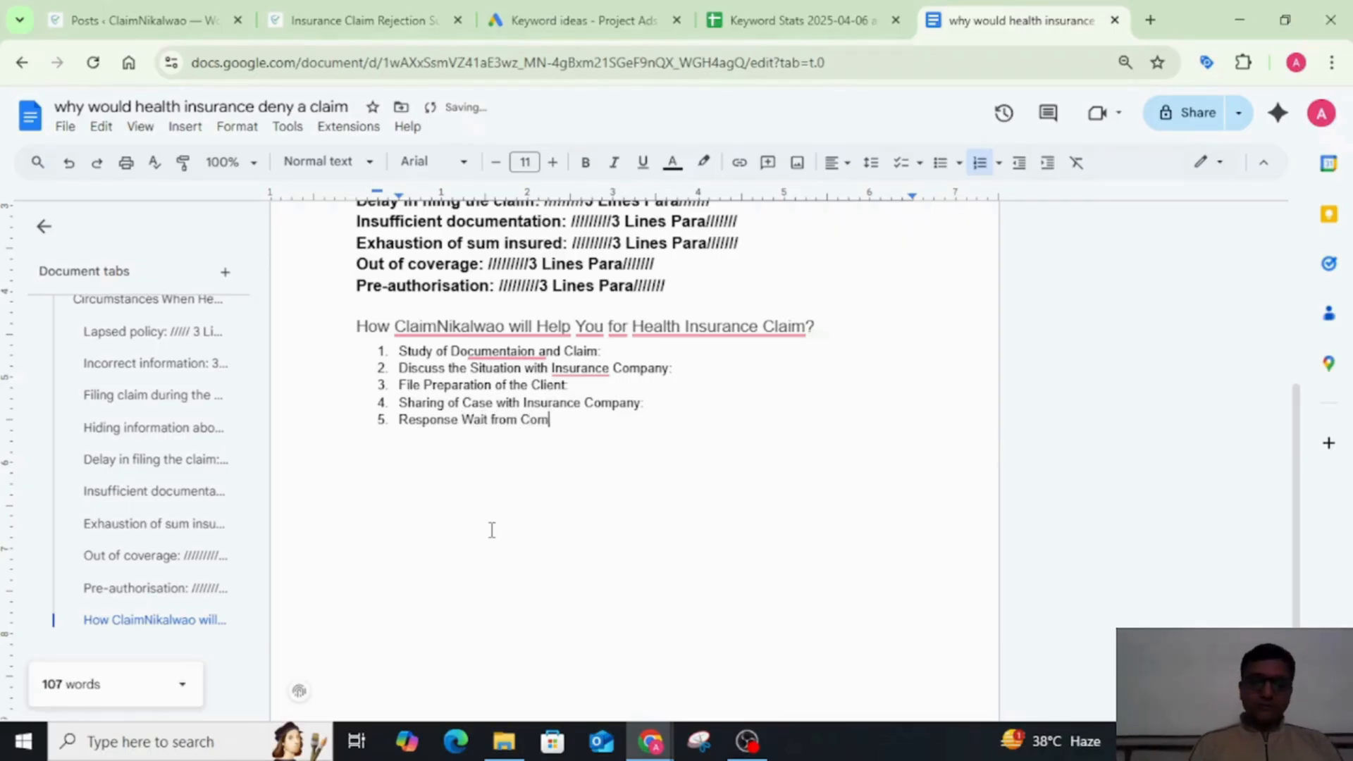
{"action": "key", "text": "ctrl+Left"}
{"action": "key", "text": "ctrl+Left"}
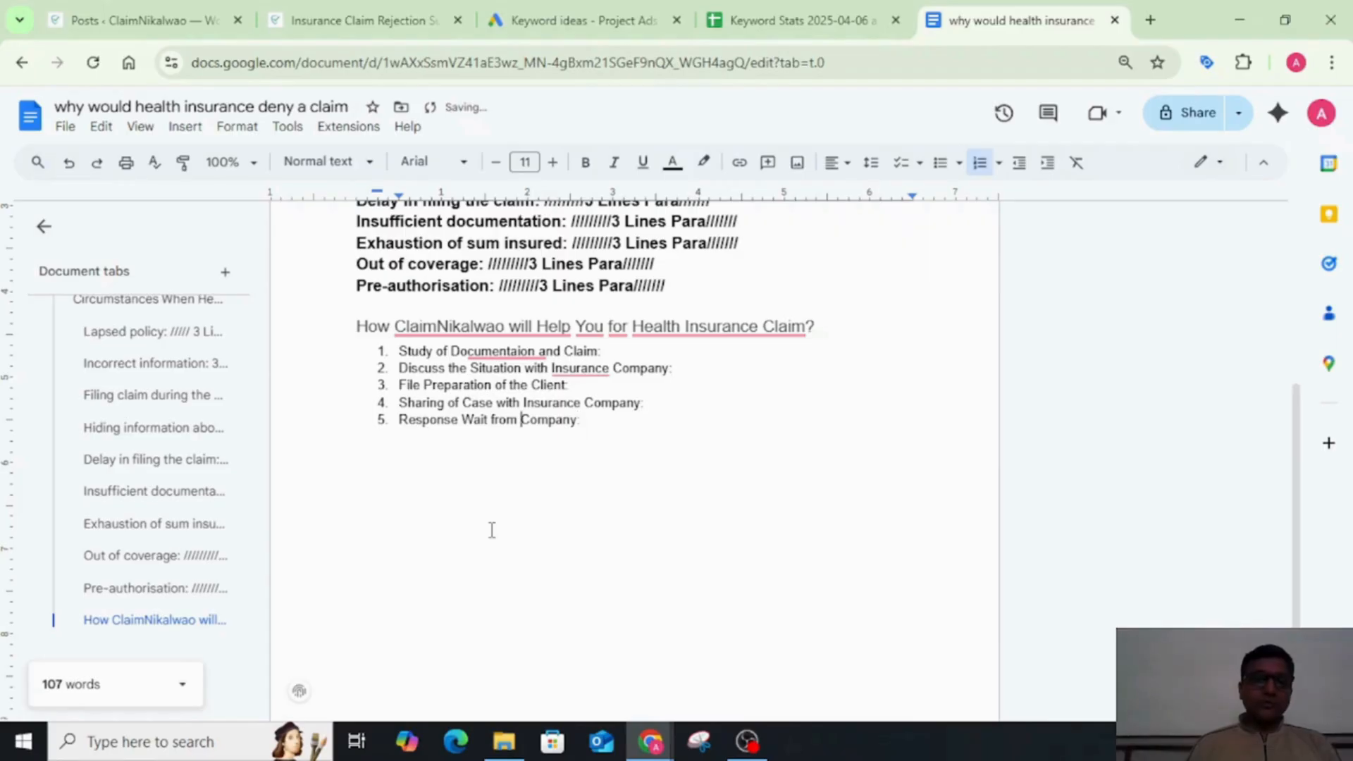
{"action": "type", "text": "Insurance"}
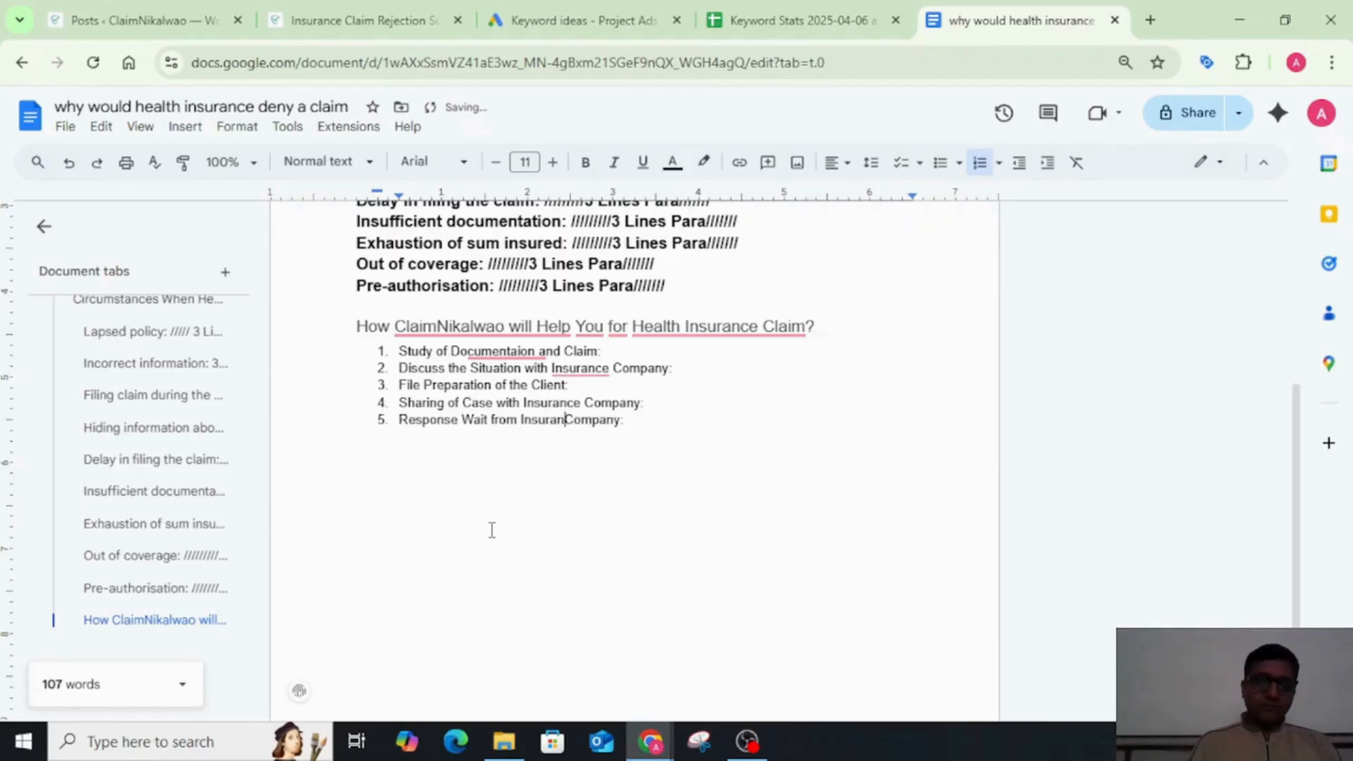
{"action": "key", "text": "End"}
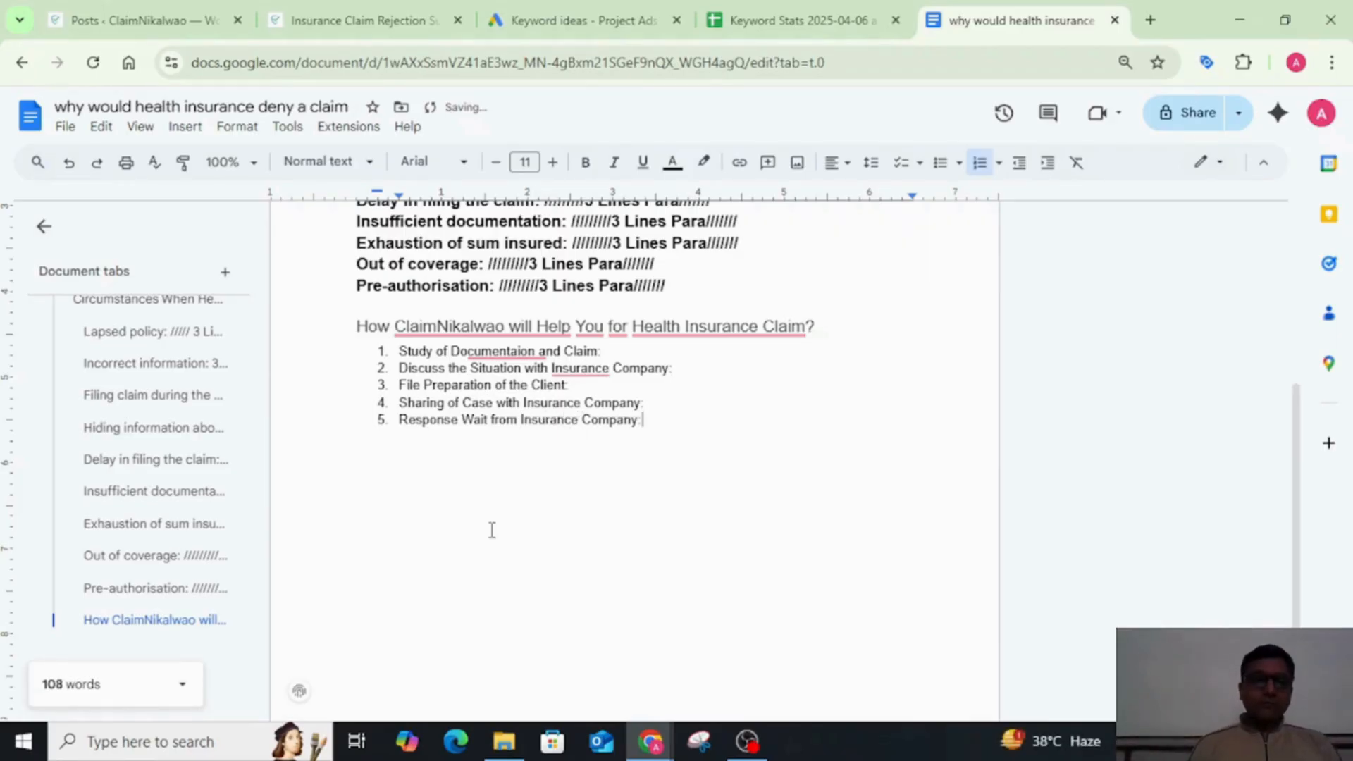
Step: Add "Discussion with Client for Further Move:" as the sixth item of the numbered list
{"action": "key", "text": "Return"}
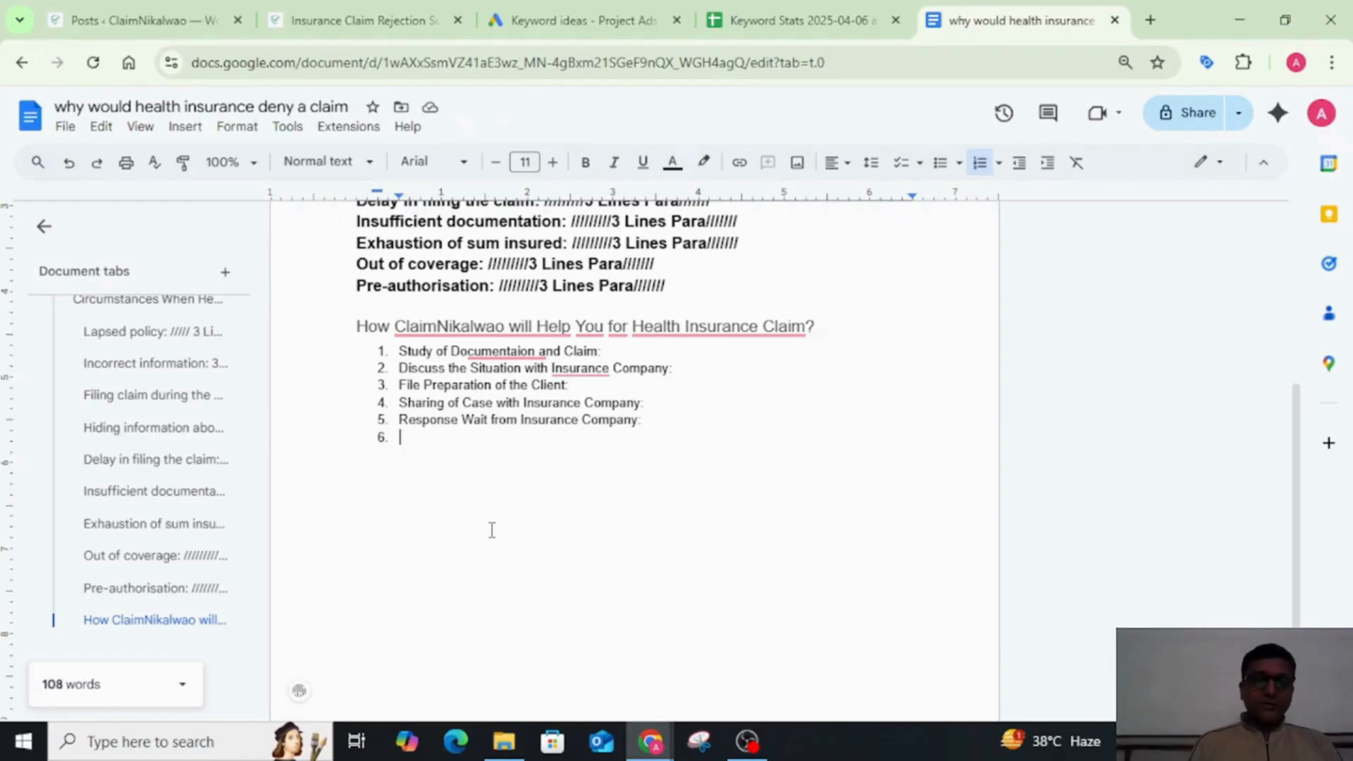
{"action": "type", "text": "Dis"}
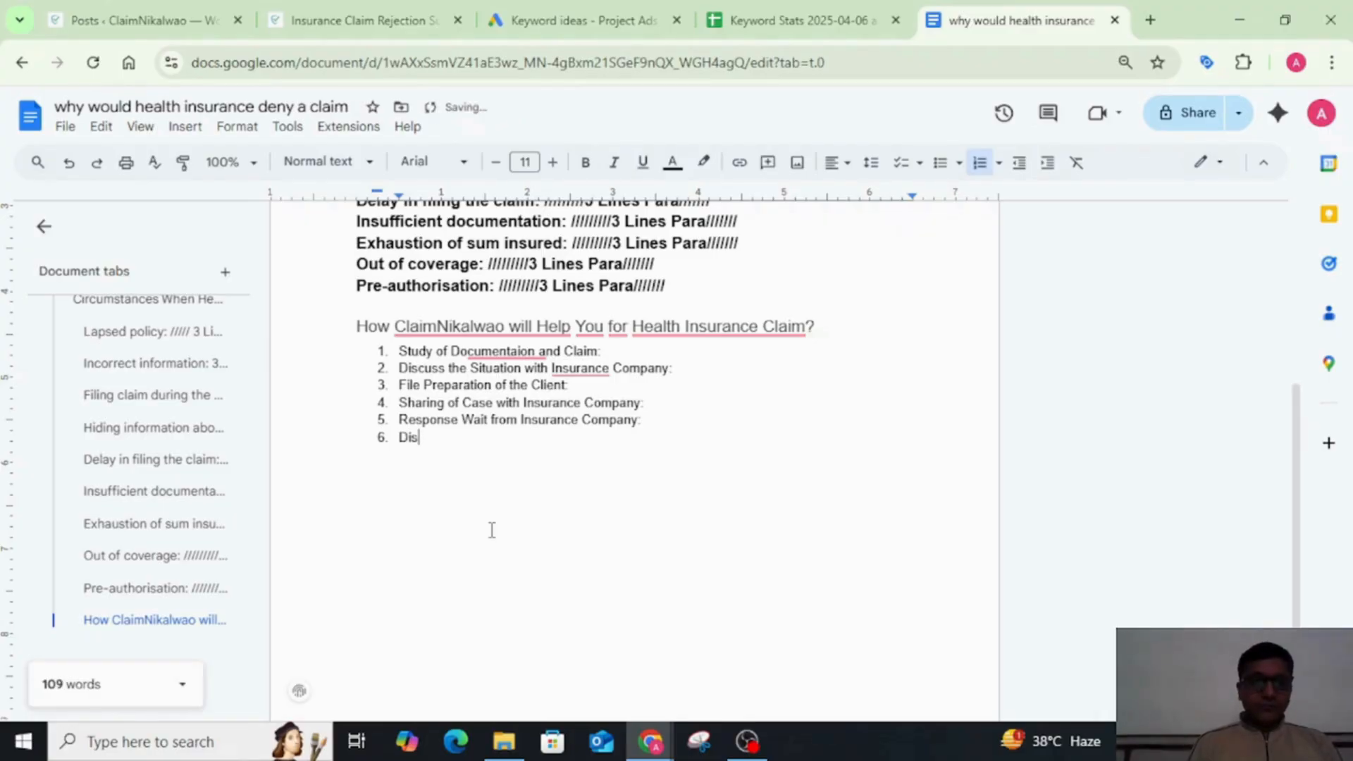
{"action": "type", "text": "cuss"}
{"action": "type", "text": "ing"}
{"action": "key", "text": "BackSpace"}
{"action": "key", "text": "BackSpace"}
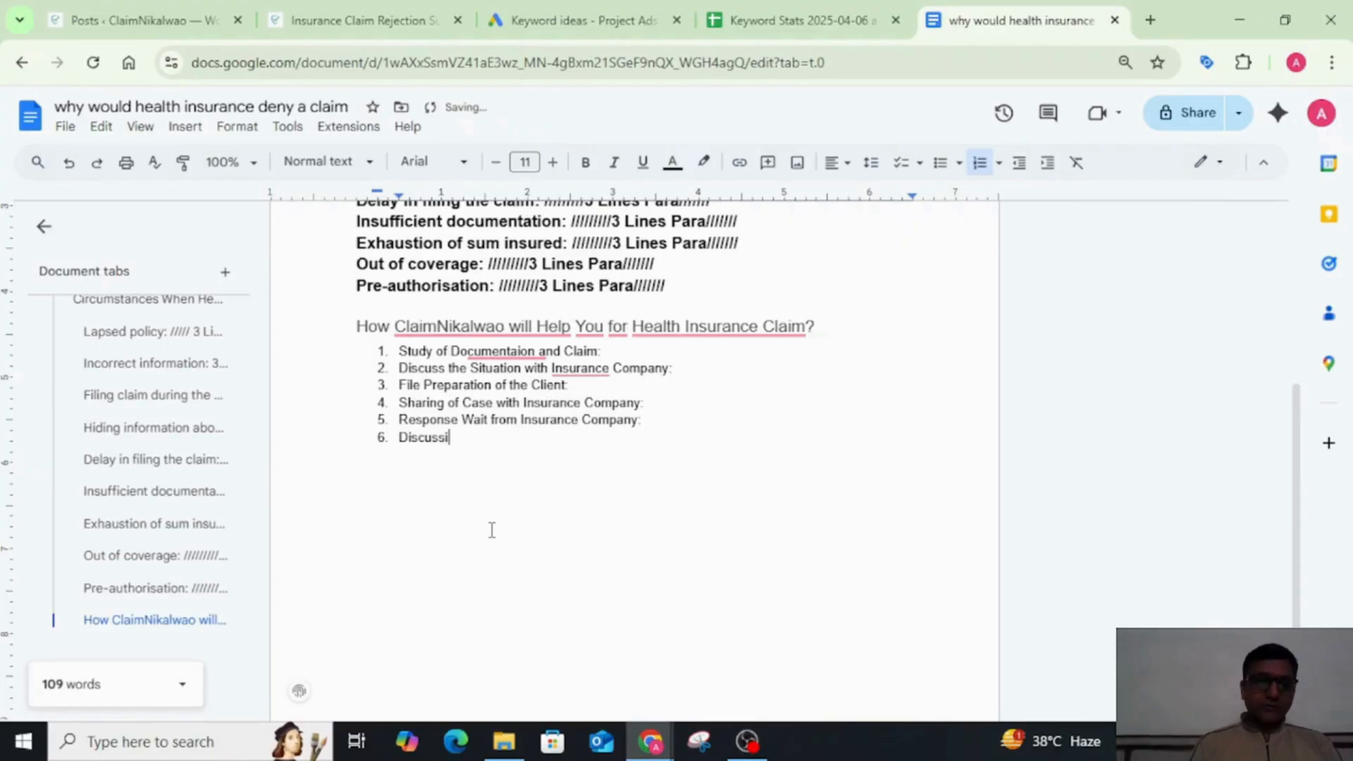
{"action": "type", "text": "on with "}
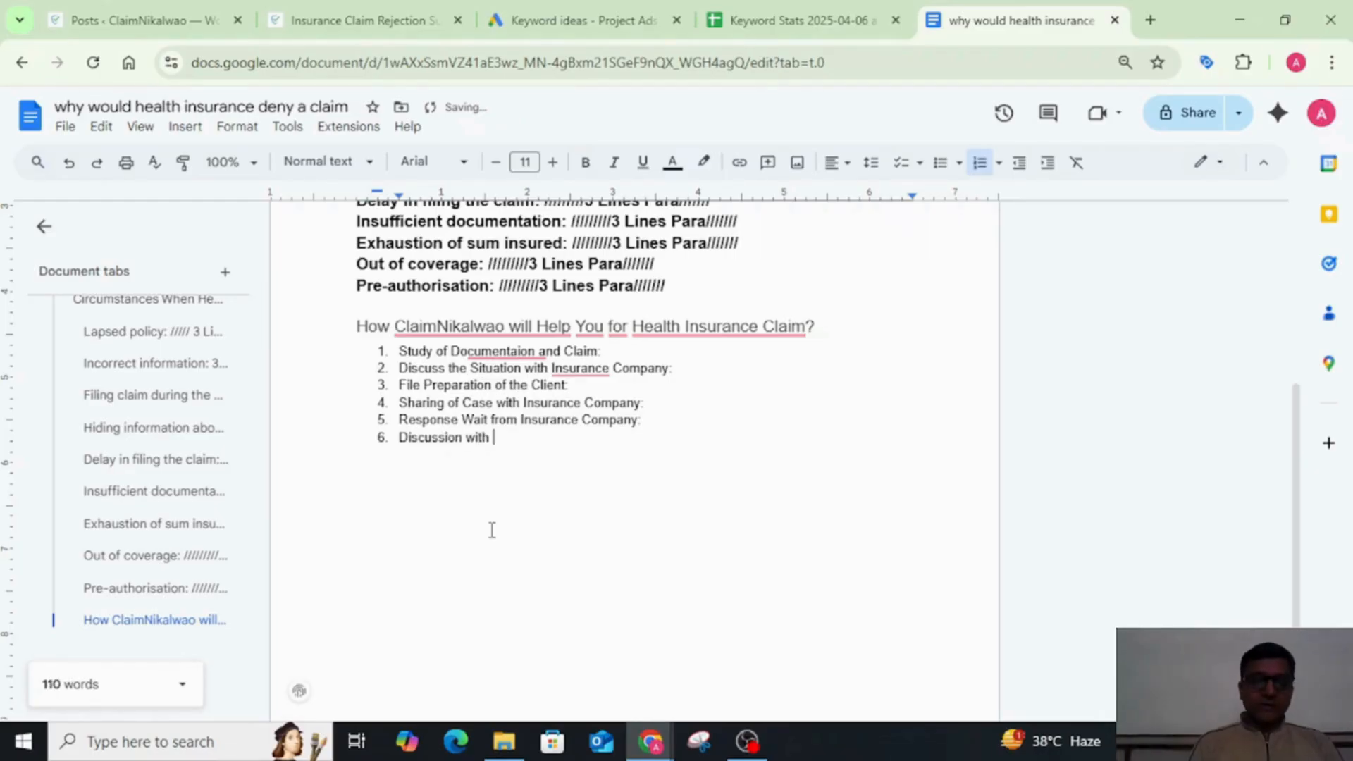
{"action": "type", "text": "Client f"}
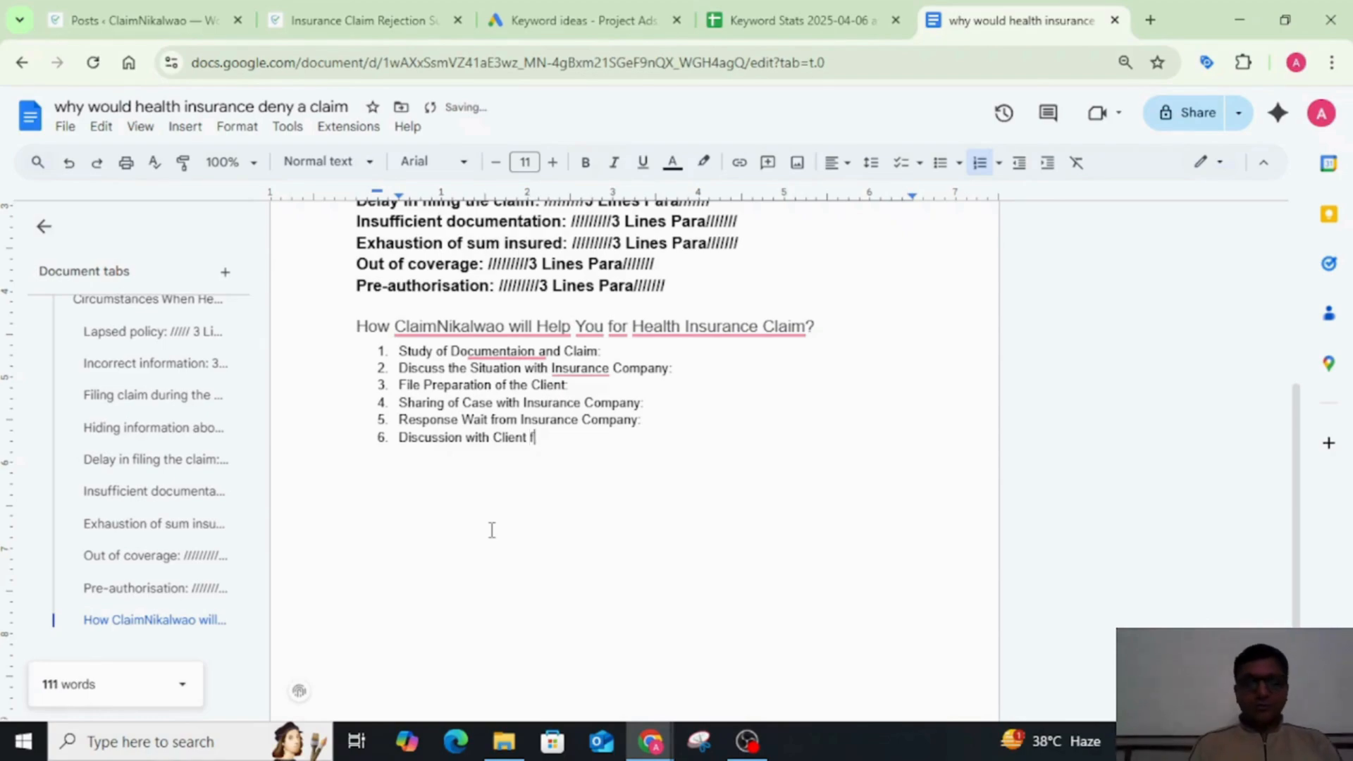
{"action": "type", "text": "or Fur"}
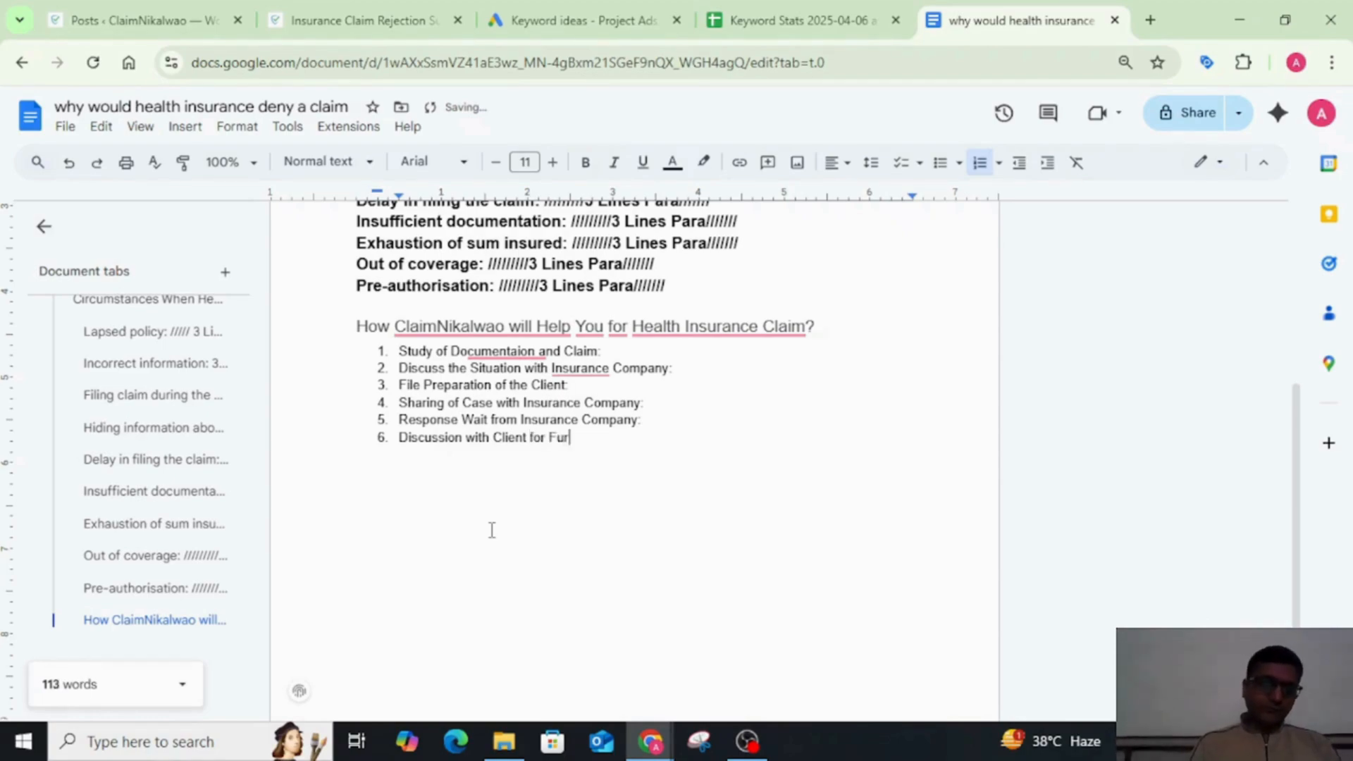
{"action": "type", "text": "ther Move:"}
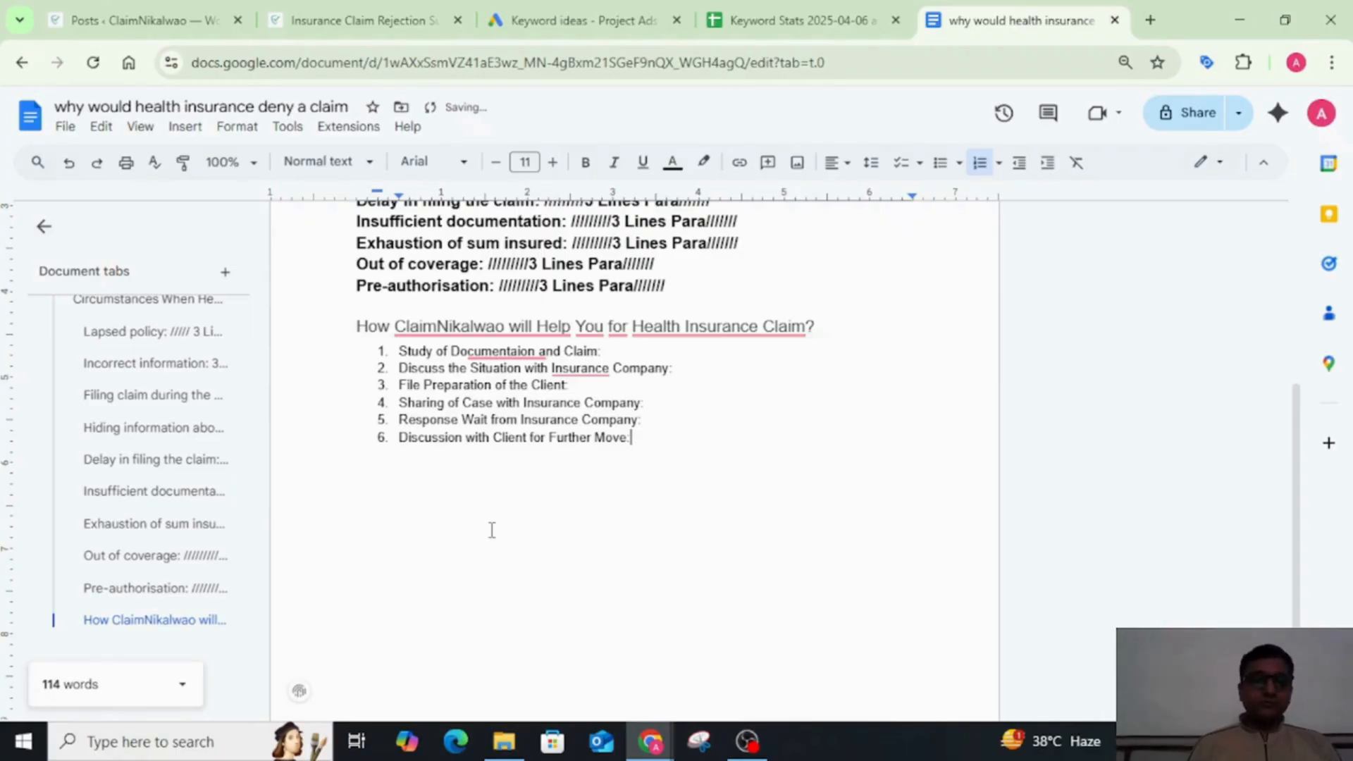
{"action": "key", "text": "Return"}
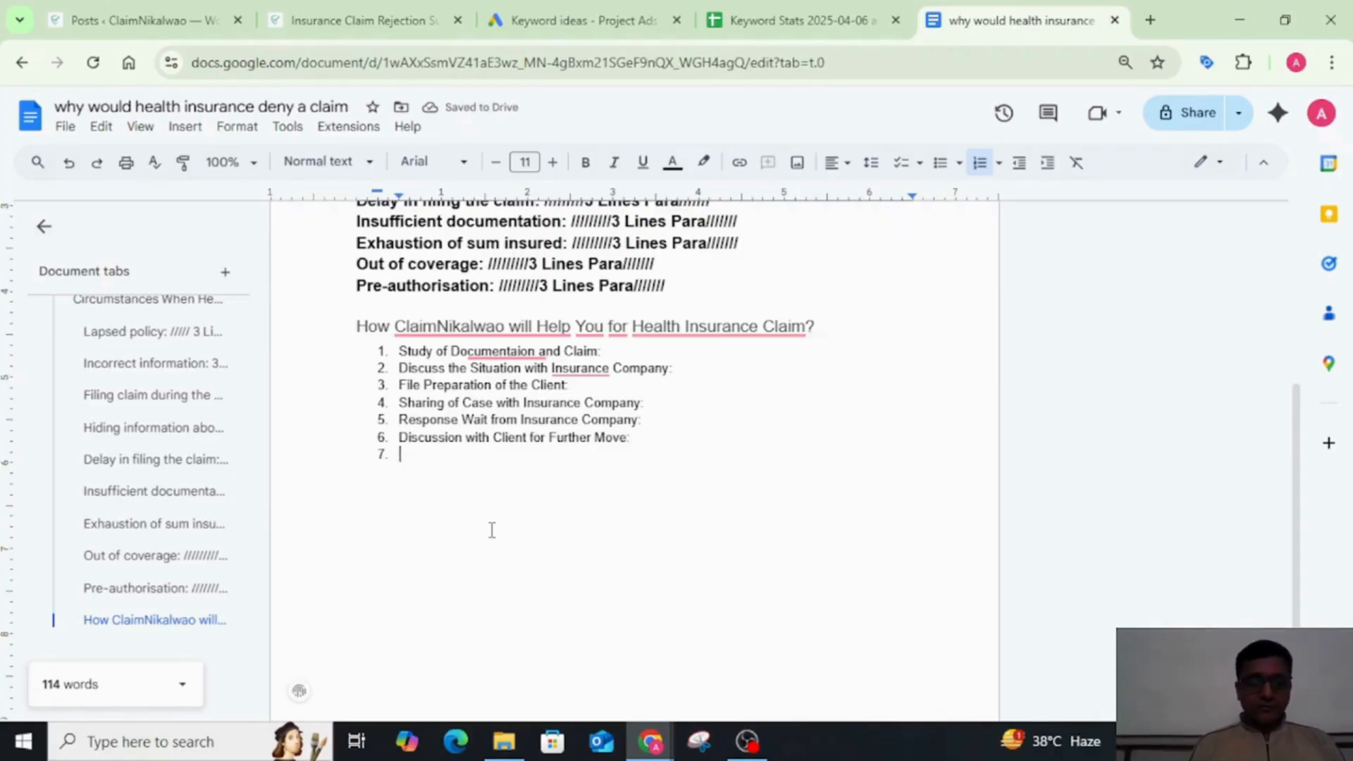
{"action": "type", "text": "Case "}
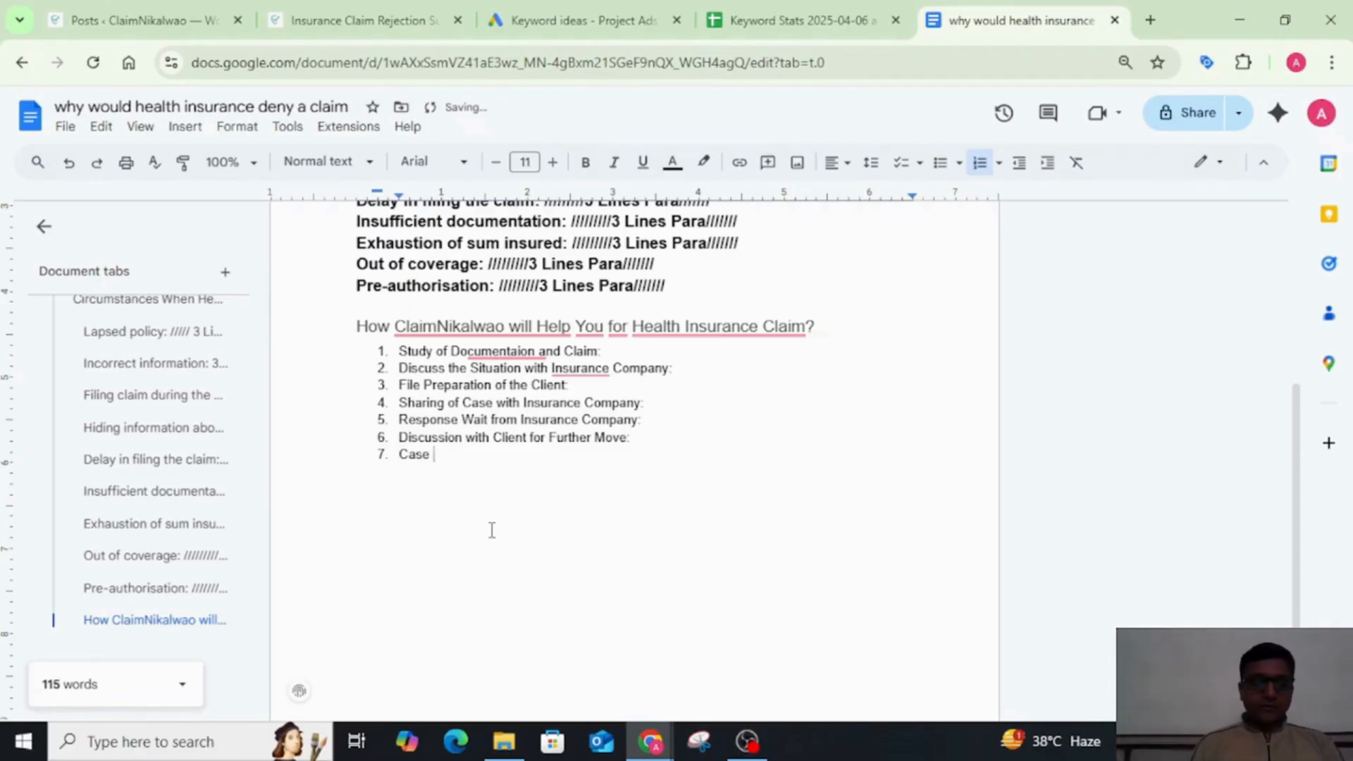
{"action": "type", "text": "Tackeled"}
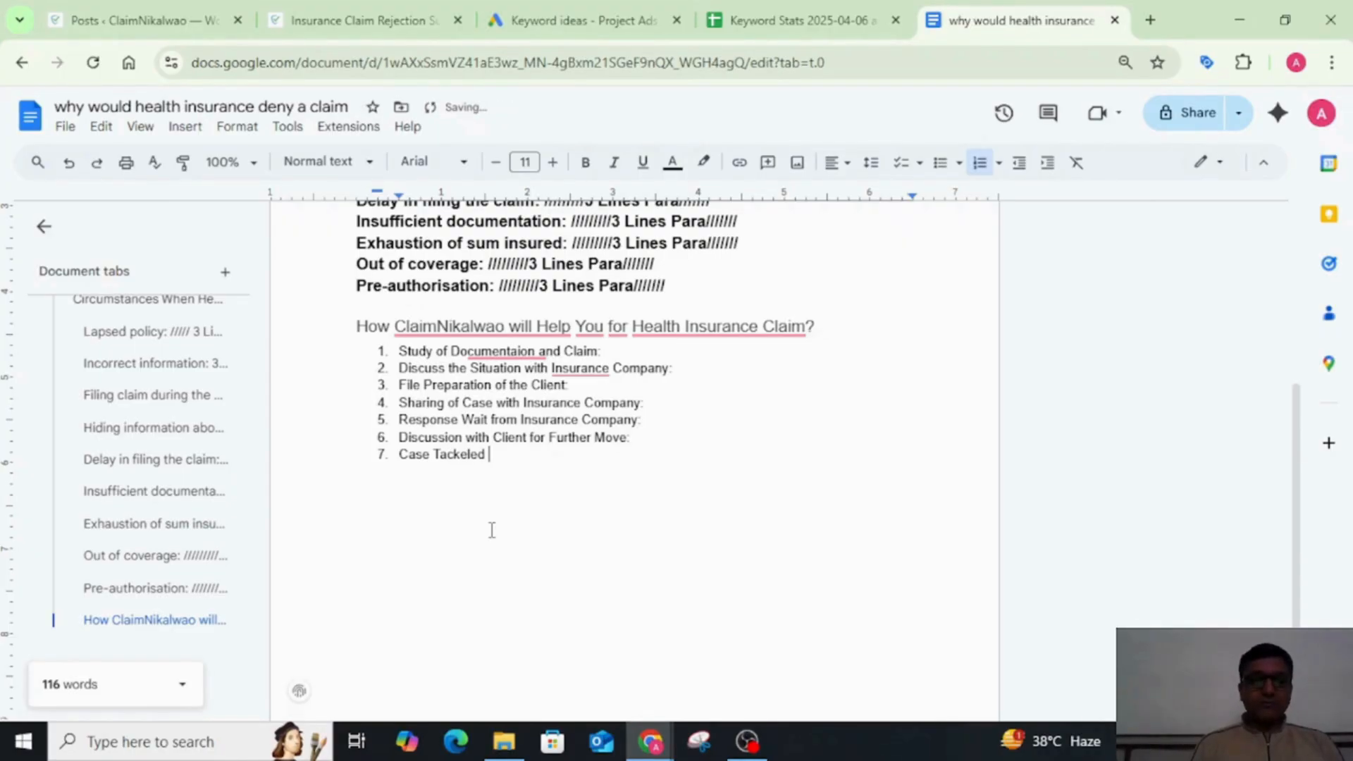
{"action": "key", "text": "BackSpace"}
{"action": "key", "text": "BackSpace"}
{"action": "key", "text": "BackSpace"}
{"action": "key", "text": "BackSpace"}
{"action": "key", "text": "BackSpace"}
{"action": "key", "text": "BackSpace"}
{"action": "key", "text": "BackSpace"}
{"action": "key", "text": "BackSpace"}
{"action": "key", "text": "BackSpace"}
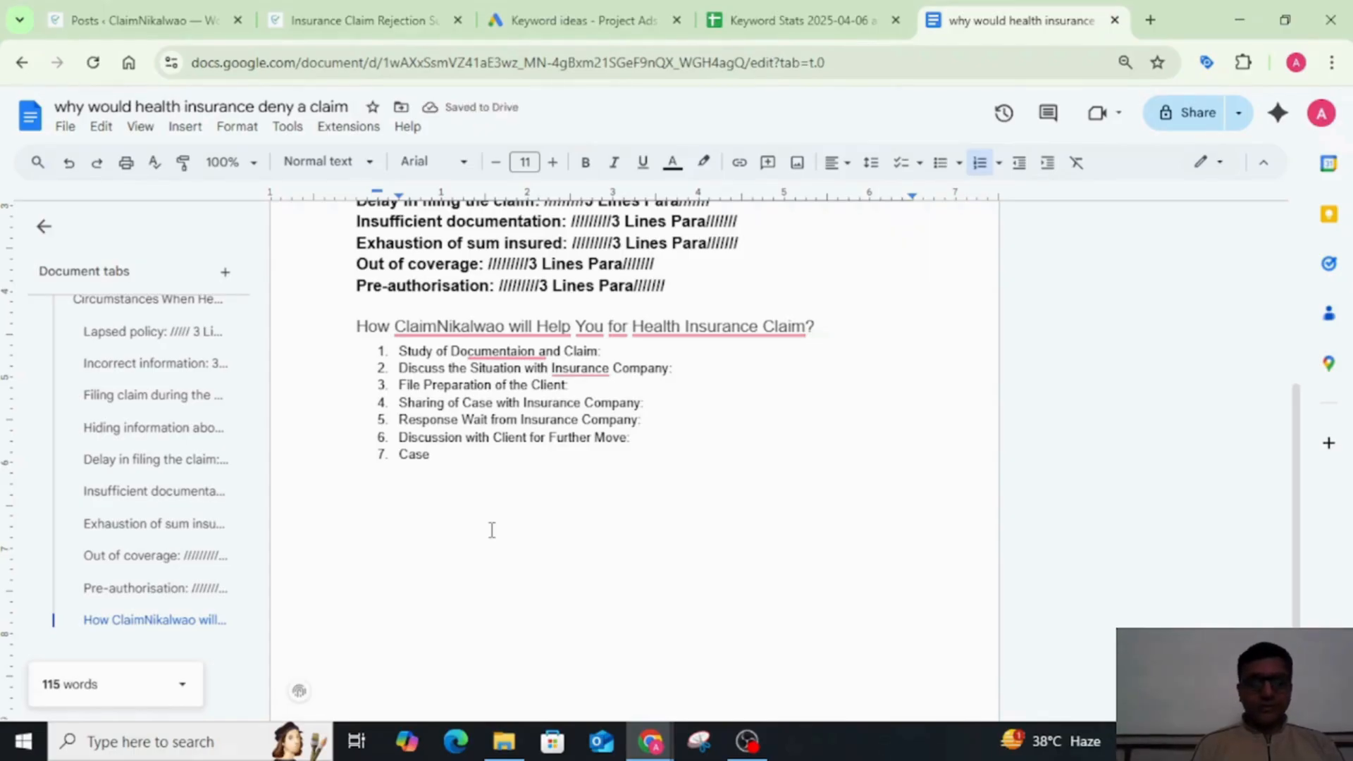
{"action": "key", "text": "BackSpace"}
{"action": "key", "text": "BackSpace"}
{"action": "key", "text": "BackSpace"}
{"action": "key", "text": "BackSpace"}
{"action": "key", "text": "BackSpace"}
{"action": "key", "text": "BackSpace"}
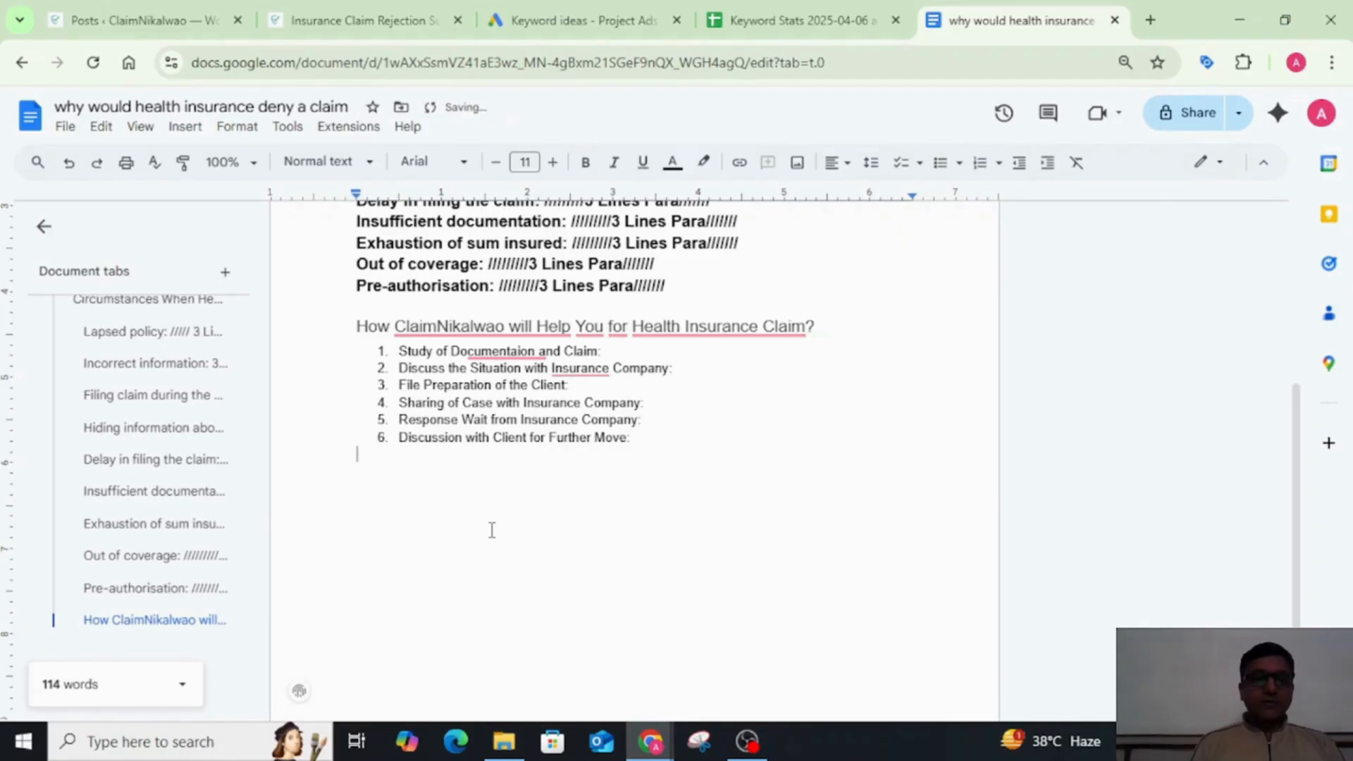
{"action": "key", "text": "BackSpace"}
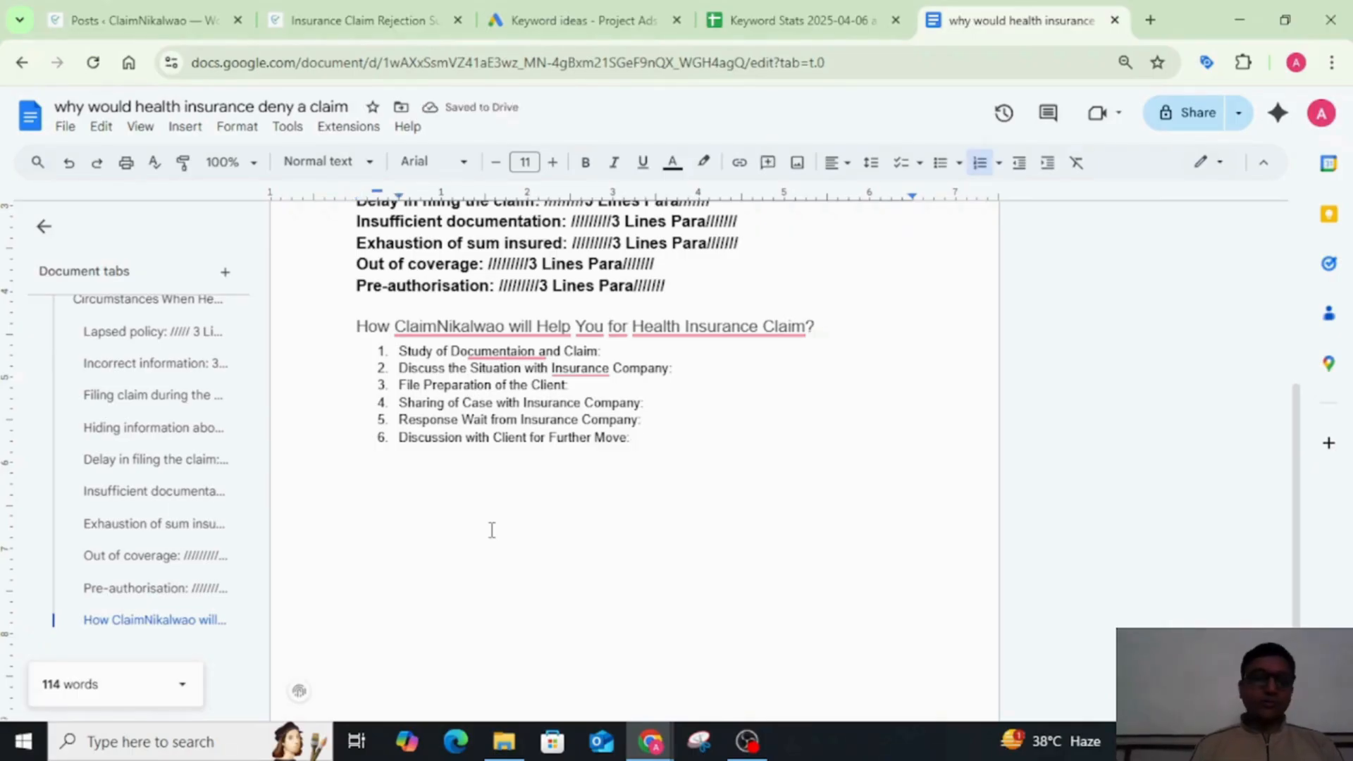
Step: End the numbered list after the sixth item with an empty unnumbered line
{"action": "key", "text": "Return"}
{"action": "key", "text": "BackSpace"}
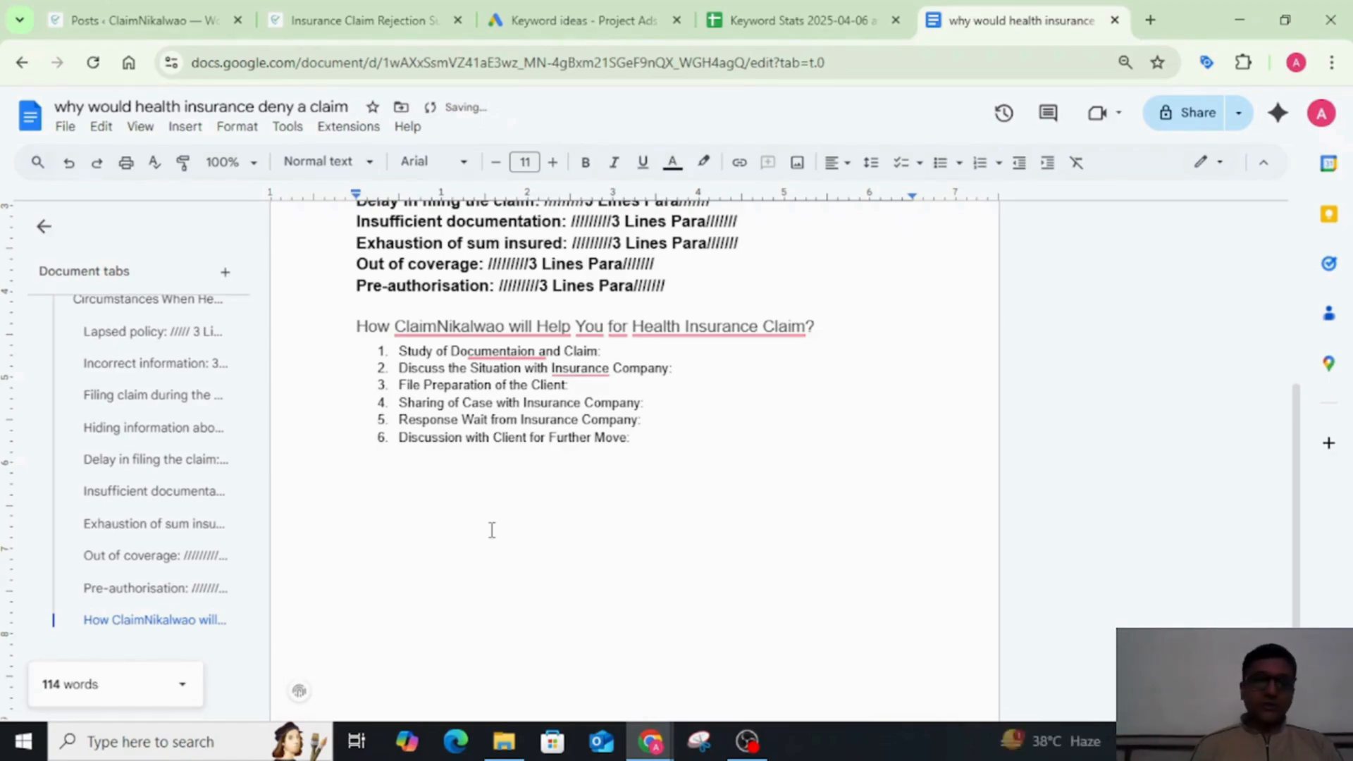
Step: Review the whole blog outline, from the title and denial reasons to the numbered list of how ClaimNikalwao helps
{"action": "scroll", "coordinate": [491, 530], "scroll_direction": "up", "scroll_amount": 4}
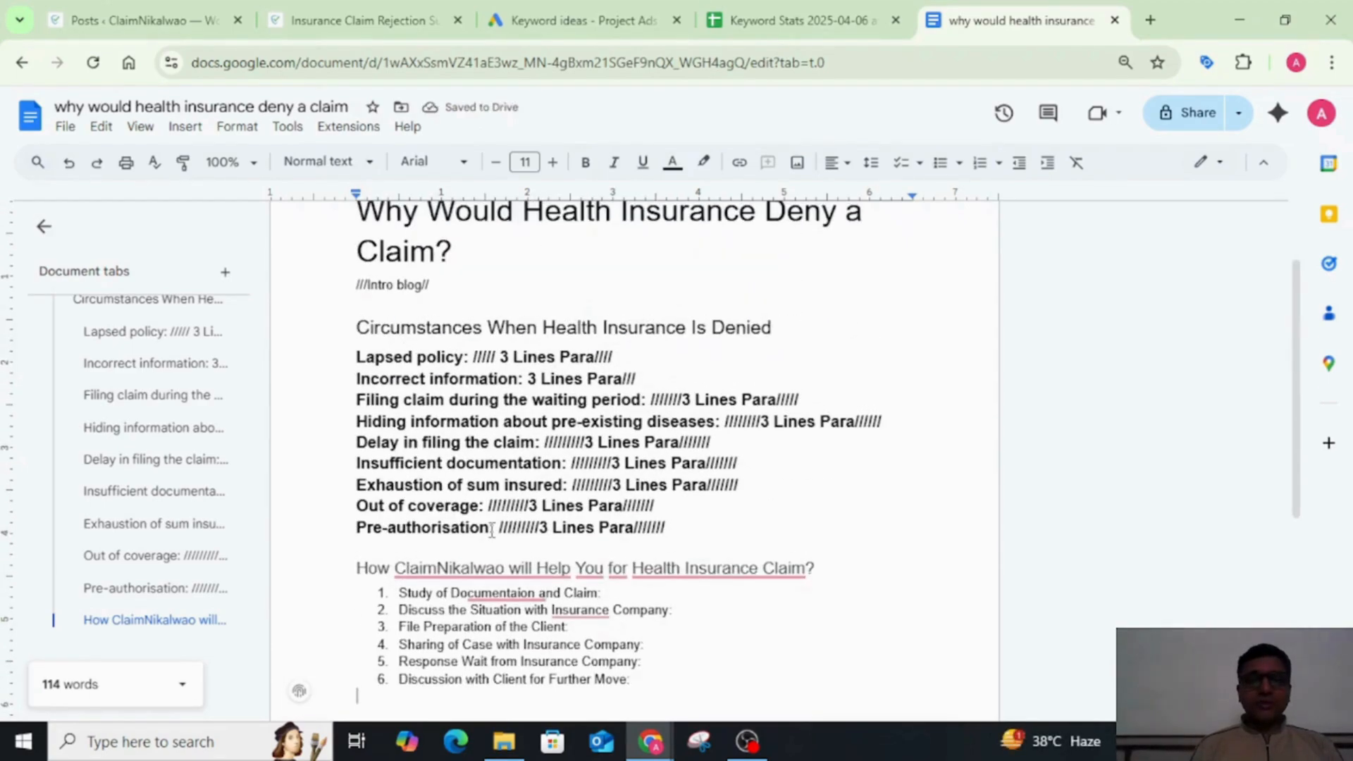
{"action": "scroll", "coordinate": [492, 530], "scroll_direction": "down", "scroll_amount": 2}
{"action": "scroll", "coordinate": [491, 530], "scroll_direction": "up", "scroll_amount": 3}
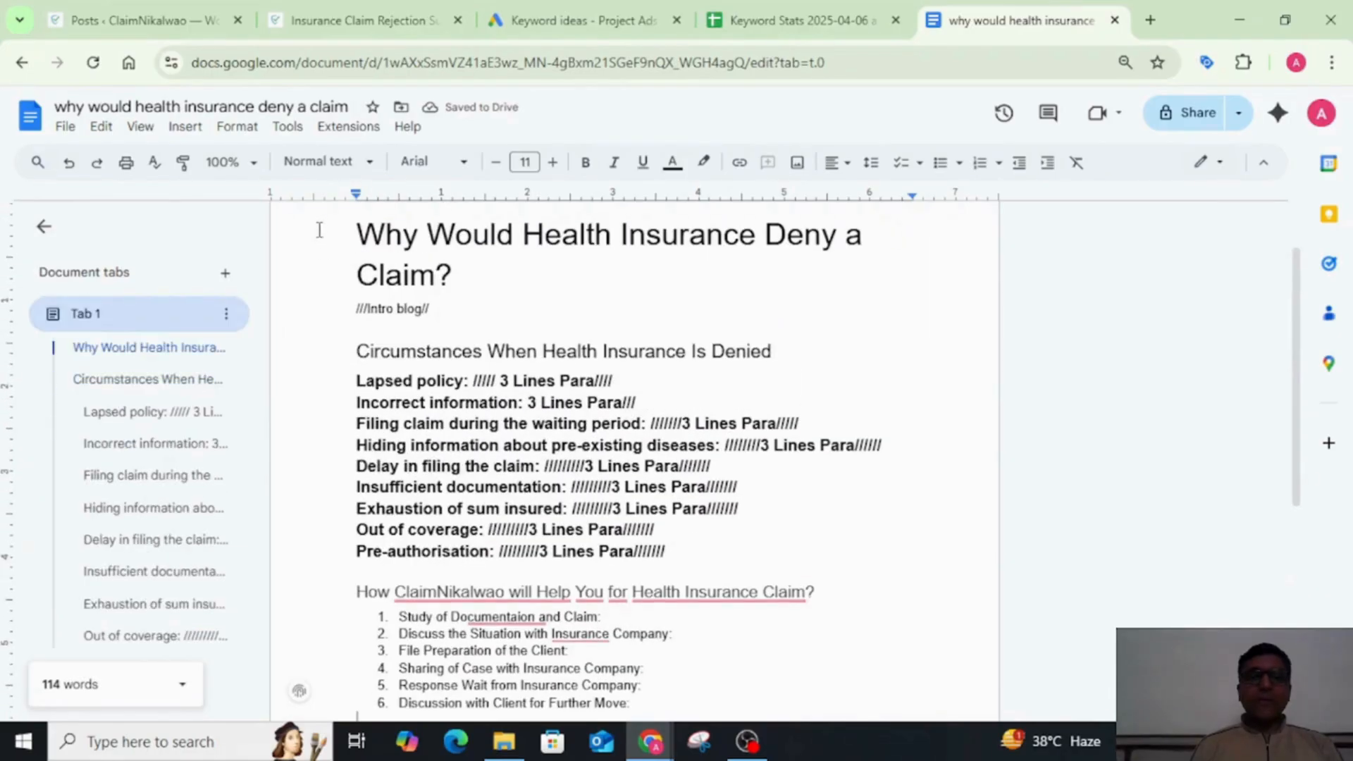
{"action": "left_click", "coordinate": [356, 236]}
{"action": "left_click", "coordinate": [611, 570], "text": "shift"}
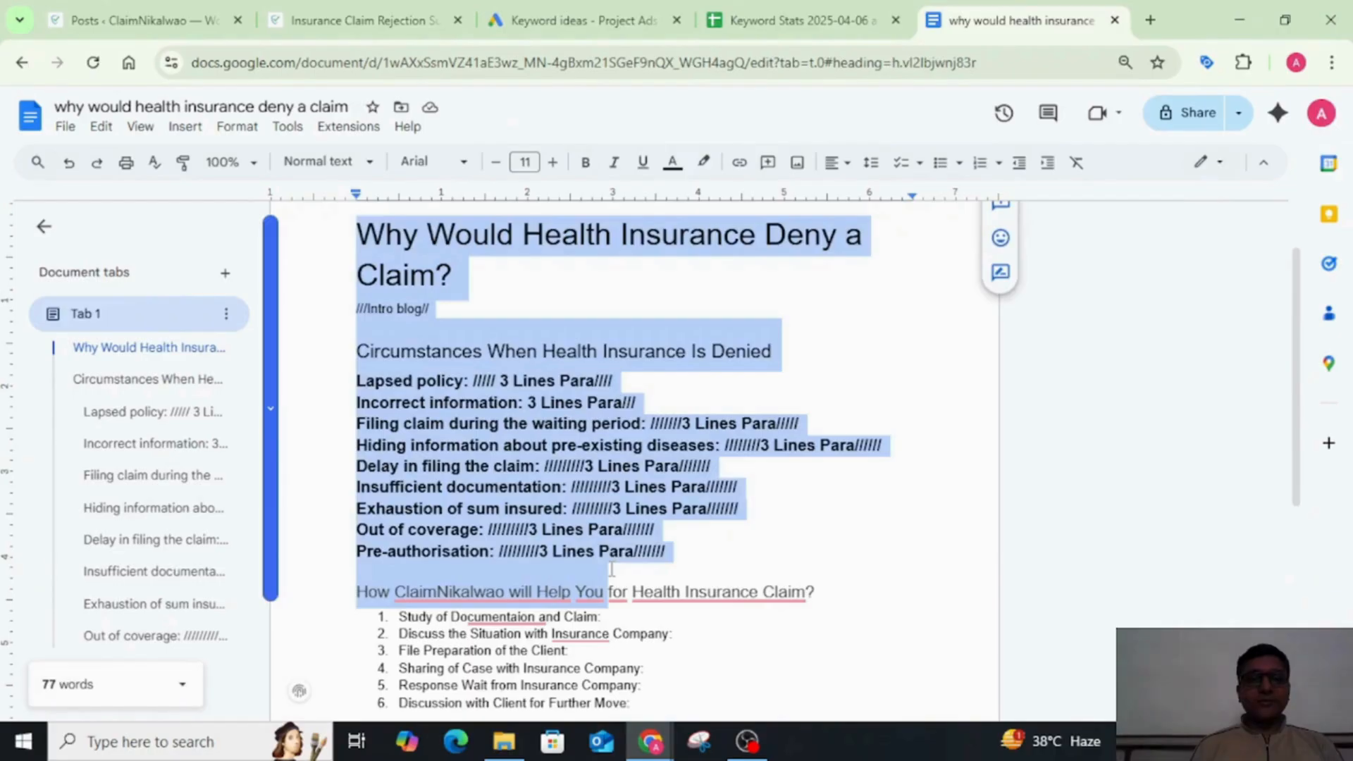
{"action": "left_click", "coordinate": [611, 569]}
{"action": "left_click", "coordinate": [643, 390]}
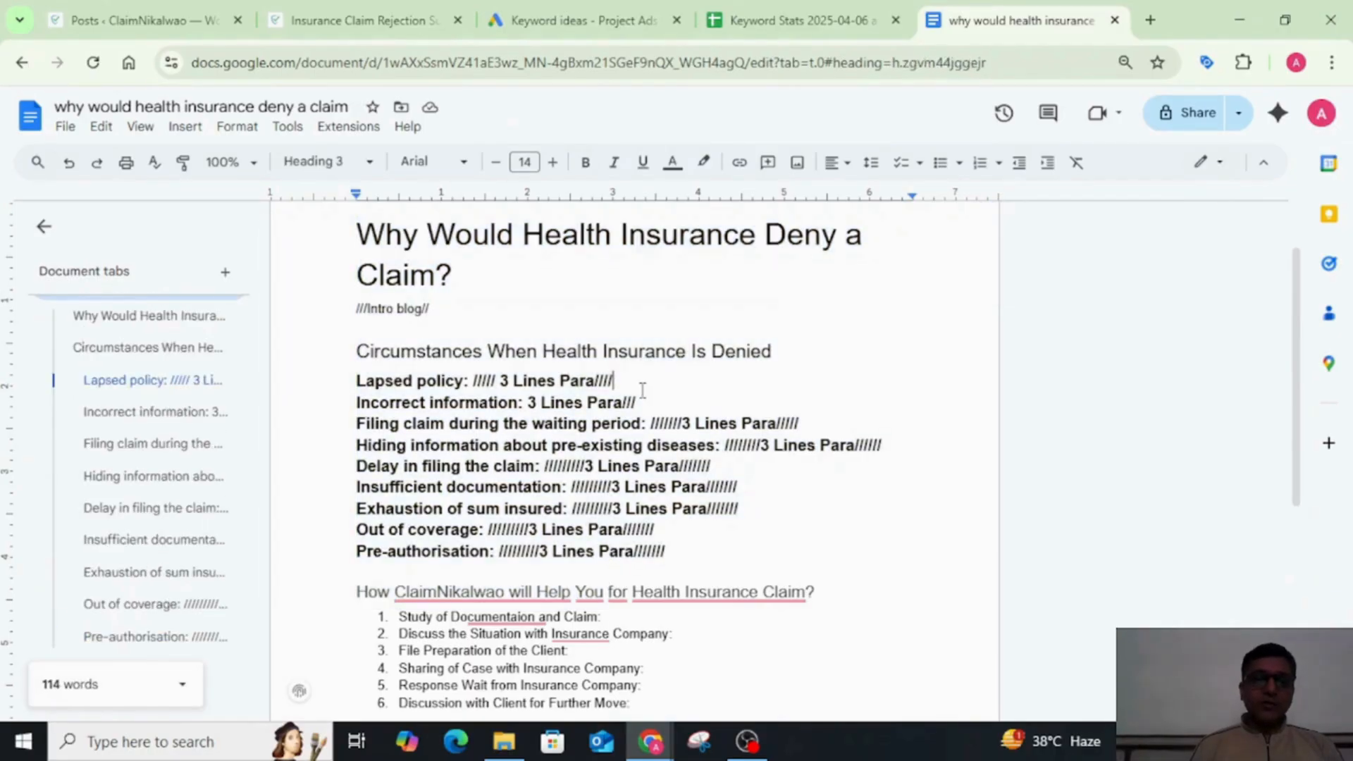
{"action": "scroll", "coordinate": [643, 390], "scroll_direction": "down", "scroll_amount": 3}
{"action": "scroll", "coordinate": [668, 458], "scroll_direction": "up", "scroll_amount": 2}
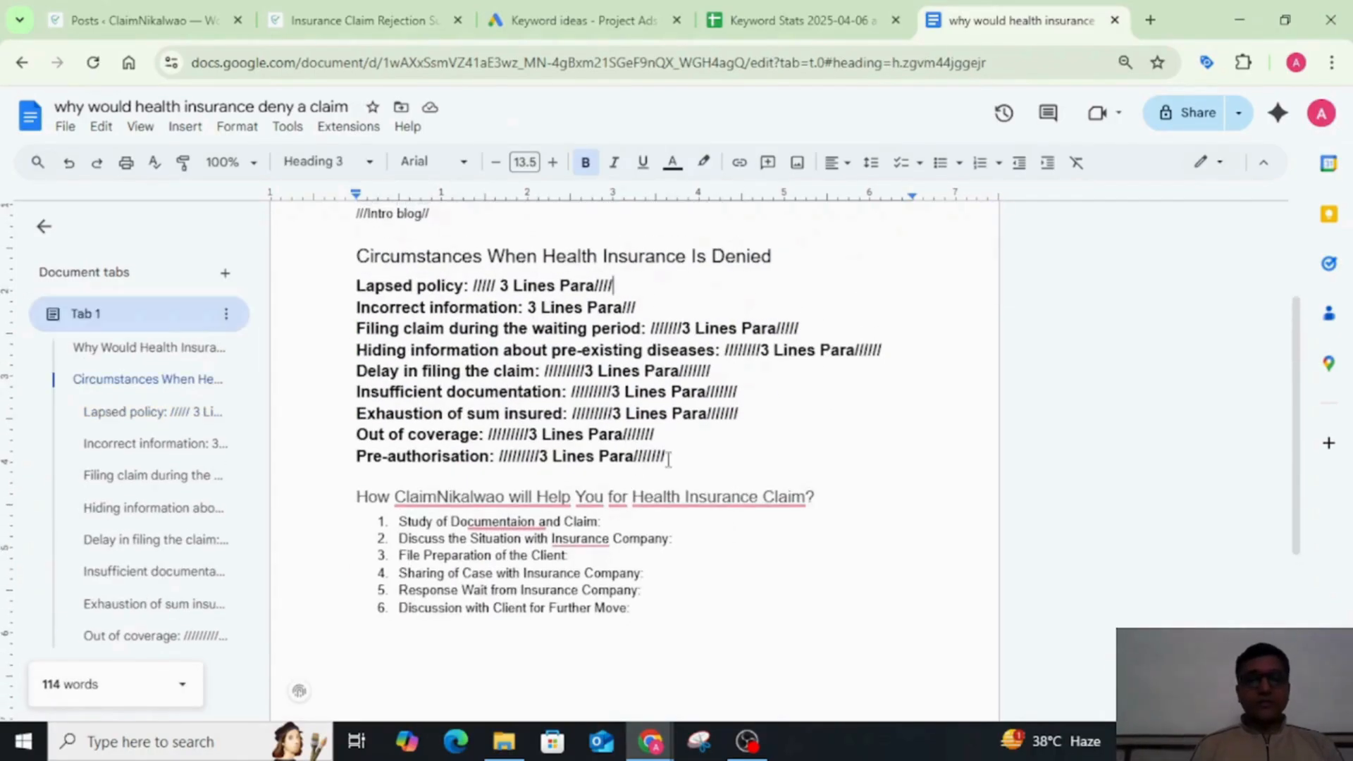
Step: Remove the bold formatting from all nine denial-reason subheadings, from "Lapsed policy" to "Pre-authorisation"
{"action": "left_click_drag", "start_coordinate": [668, 459], "coordinate": [357, 285]}
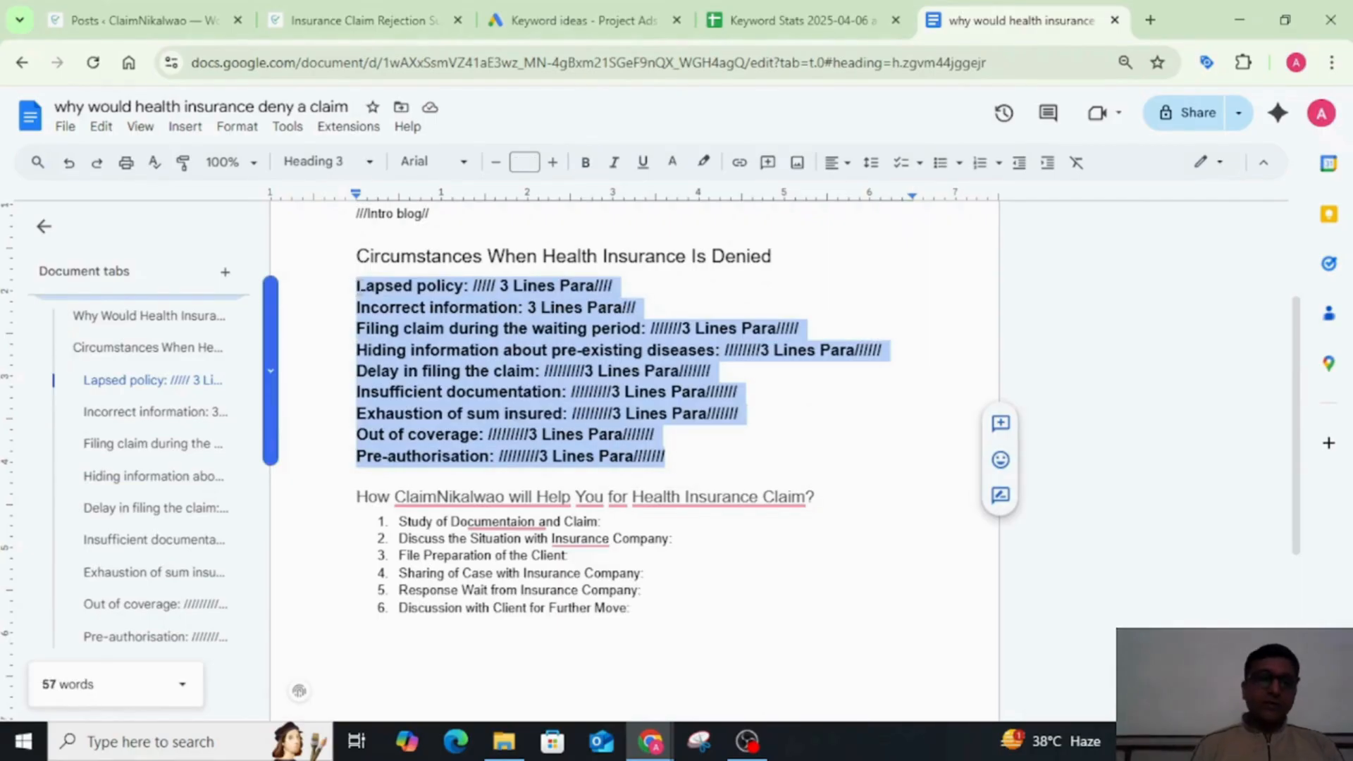
{"action": "key", "text": "ctrl+b"}
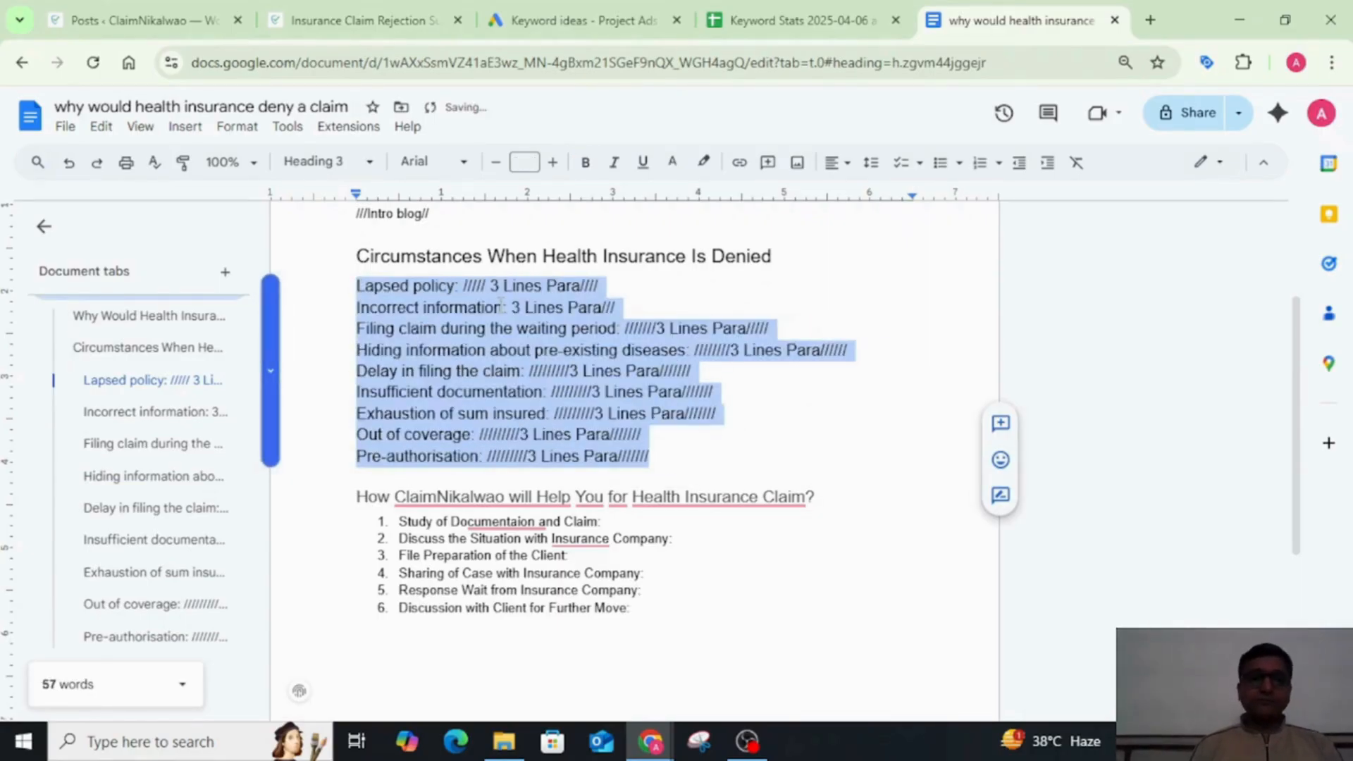
{"action": "left_click", "coordinate": [500, 305]}
Step: Open ChatGPT in a new browser tab
{"action": "left_click", "coordinate": [1150, 21]}
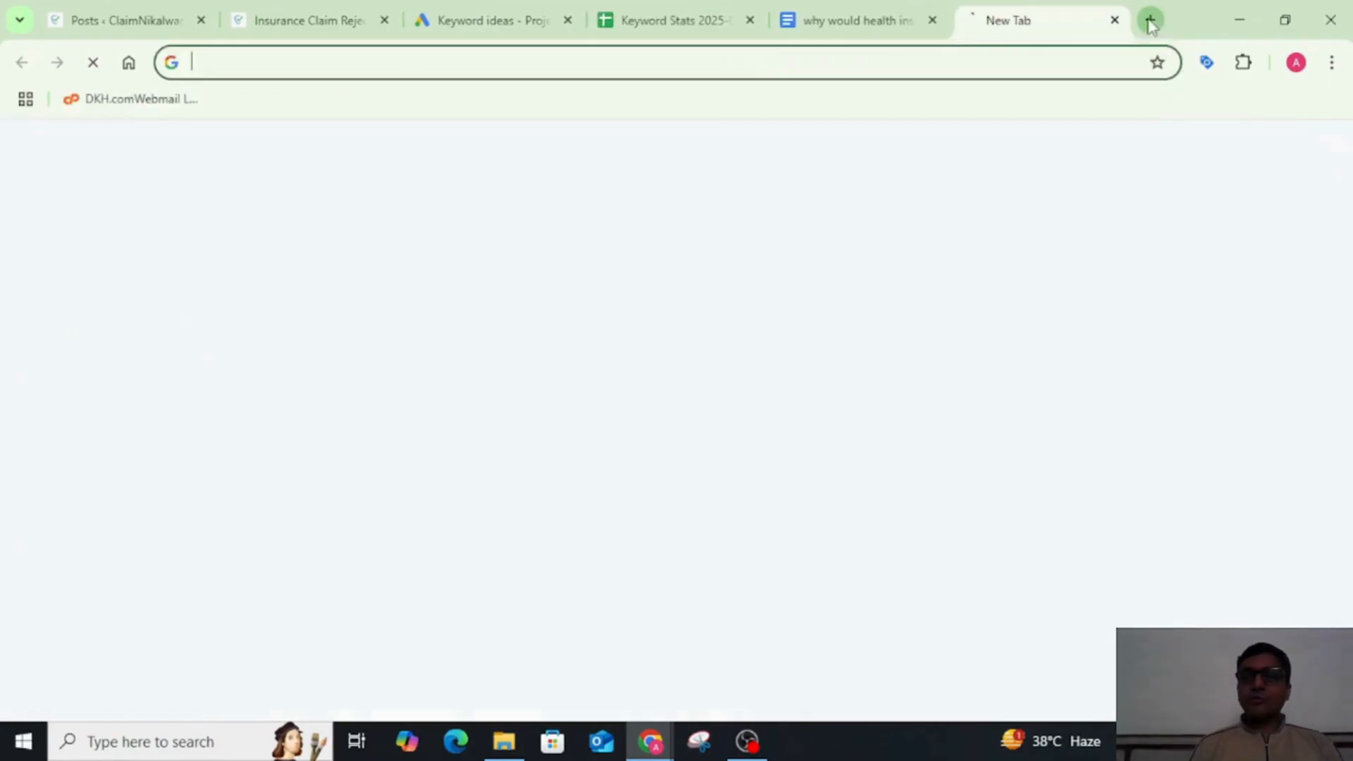
{"action": "left_click", "coordinate": [891, 55]}
{"action": "type", "text": "chatgpt.com"}
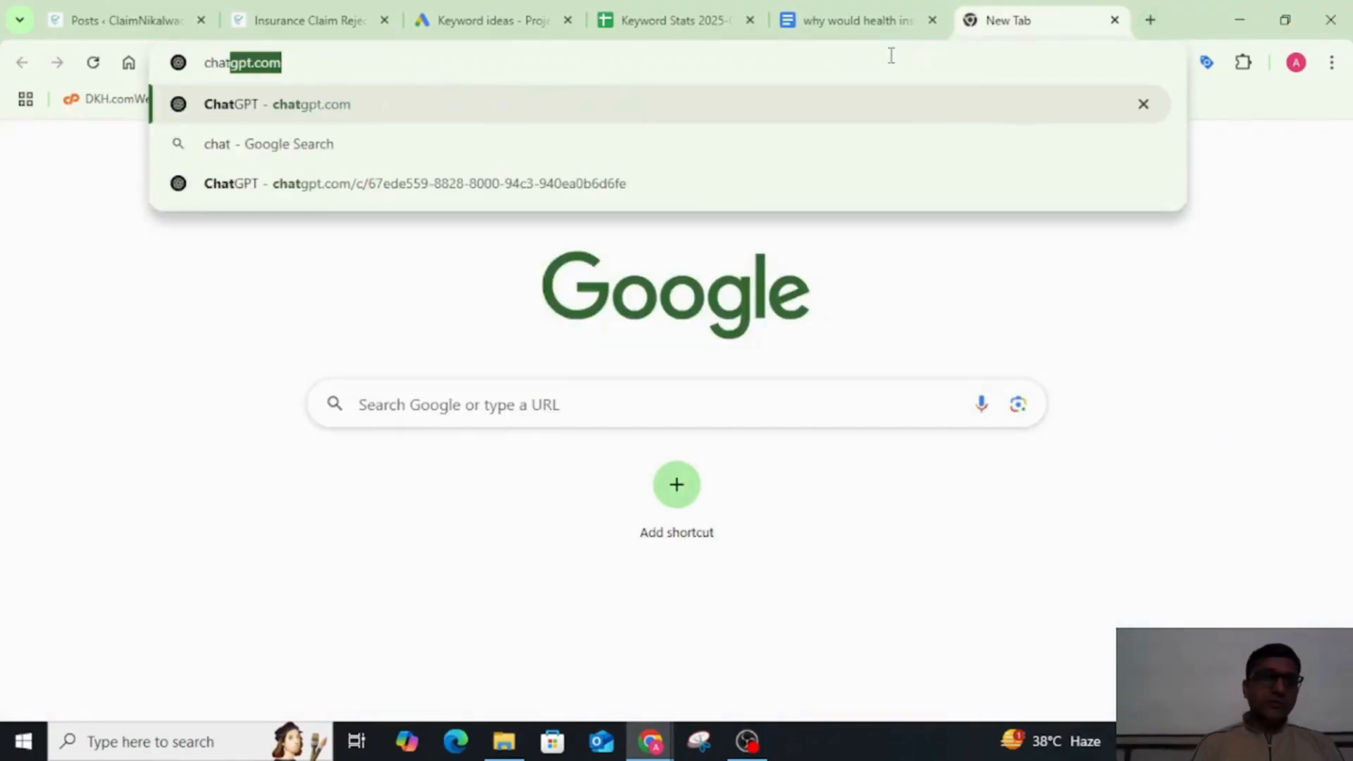
{"action": "key", "text": "Return"}
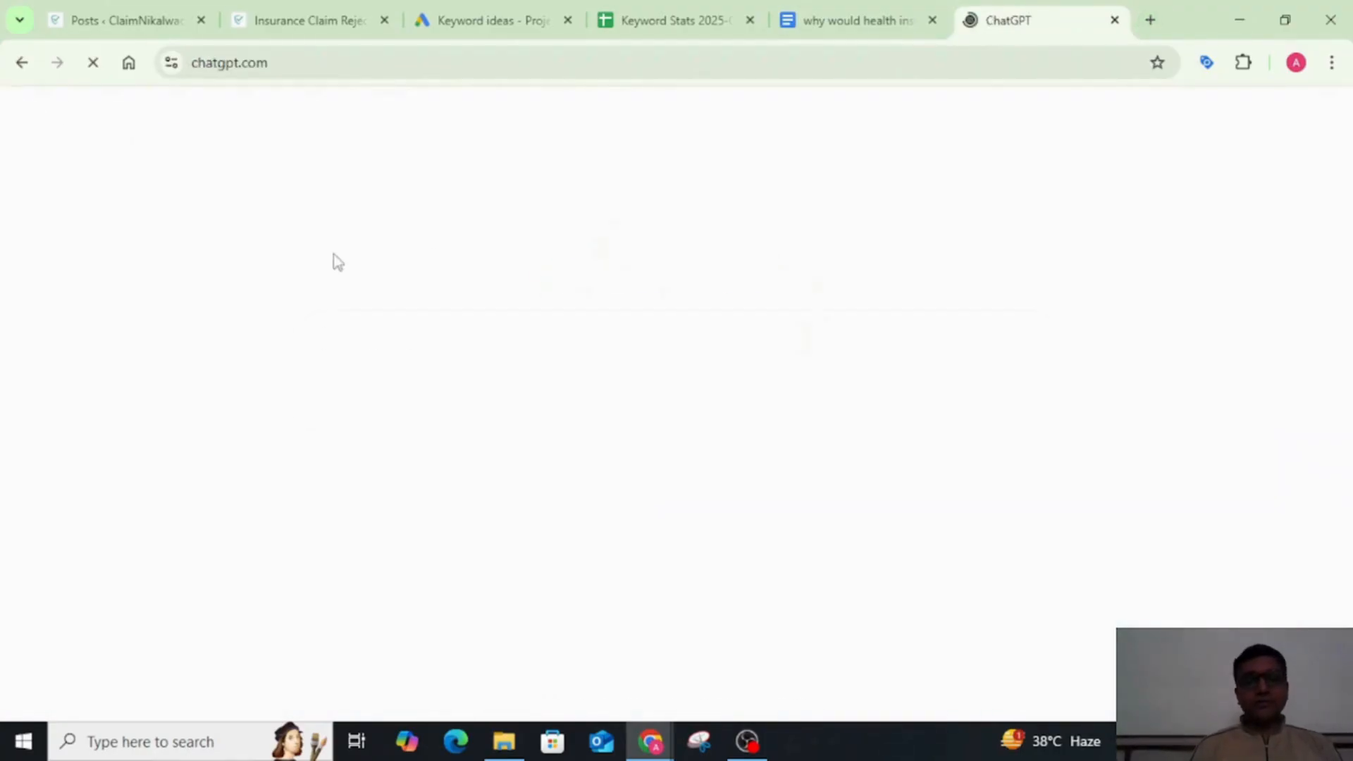
Step: Copy the entire blog outline from the Google Docs document into the ChatGPT prompt
{"action": "left_click", "coordinate": [844, 32]}
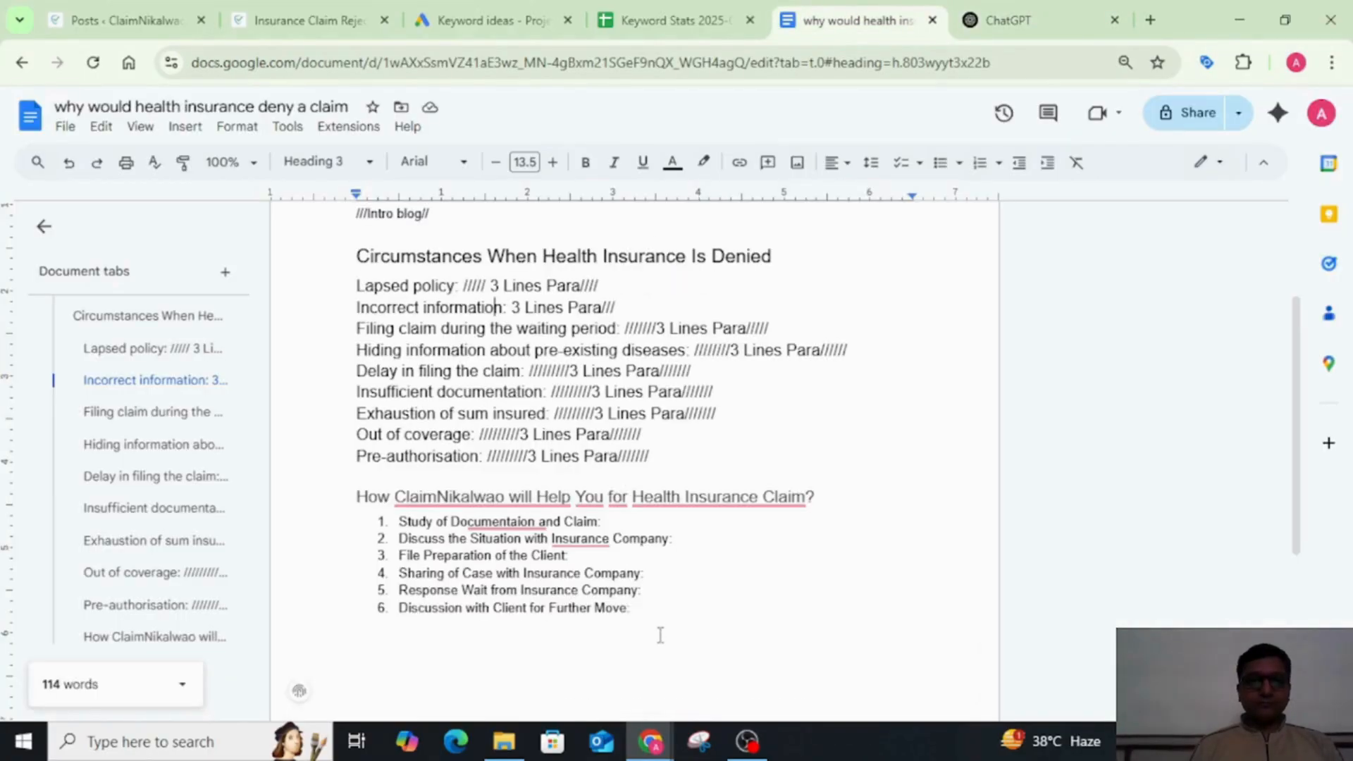
{"action": "key", "text": "ctrl+a"}
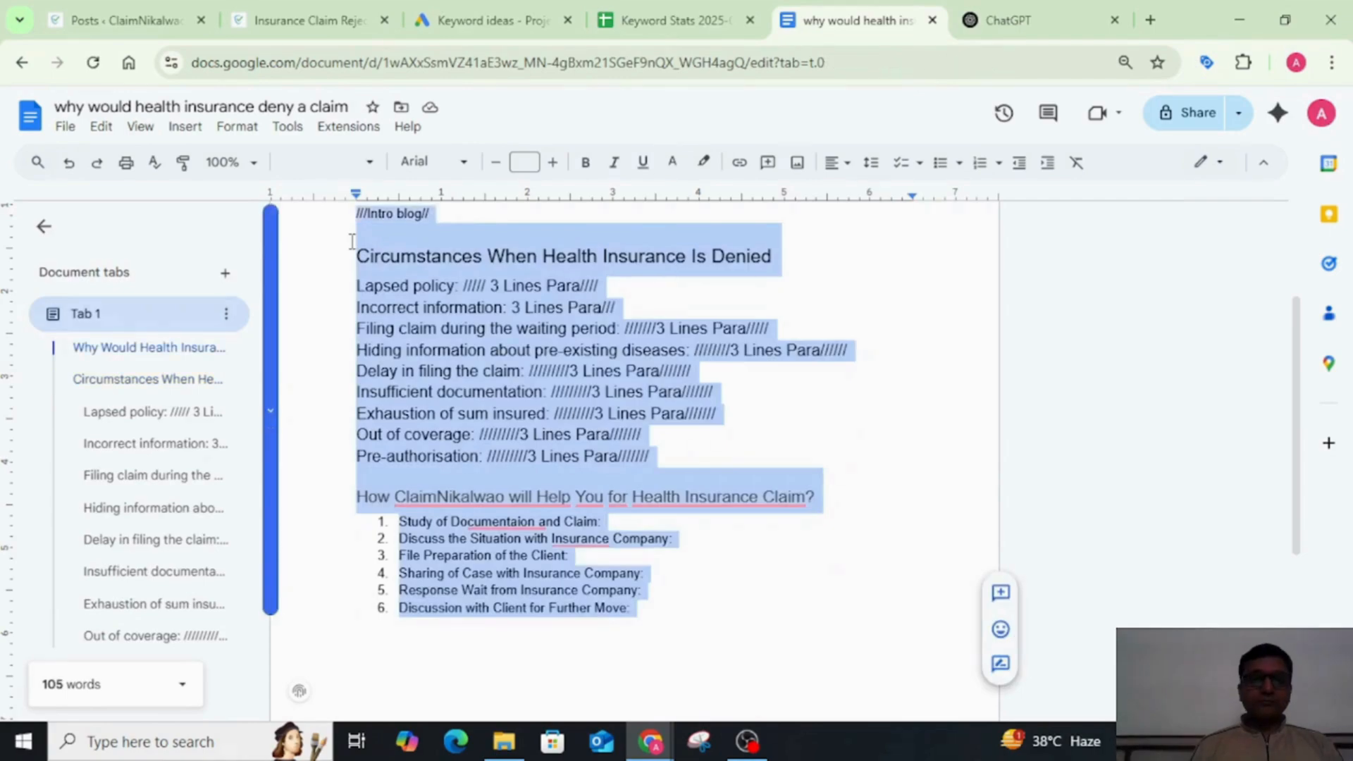
{"action": "scroll", "coordinate": [352, 242], "scroll_direction": "up", "scroll_amount": 2}
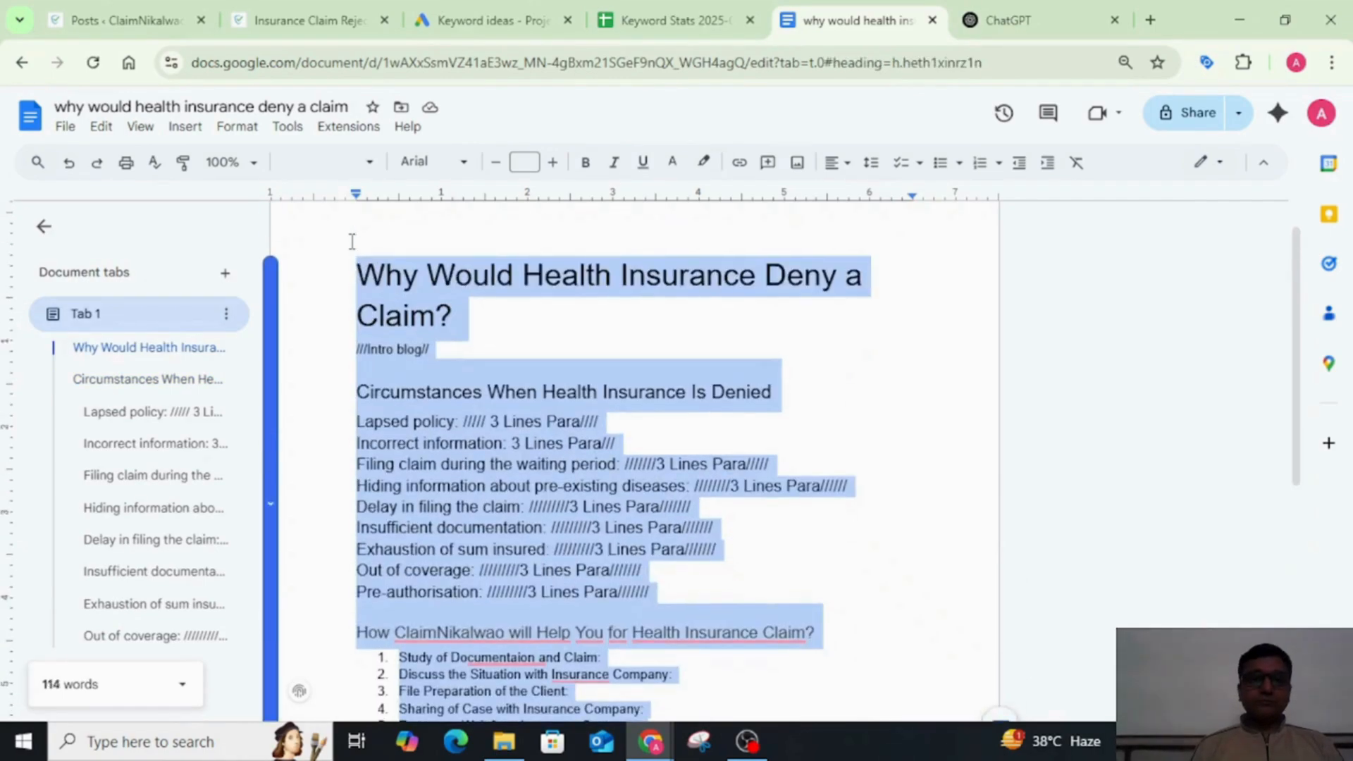
{"action": "left_click", "coordinate": [1043, 13]}
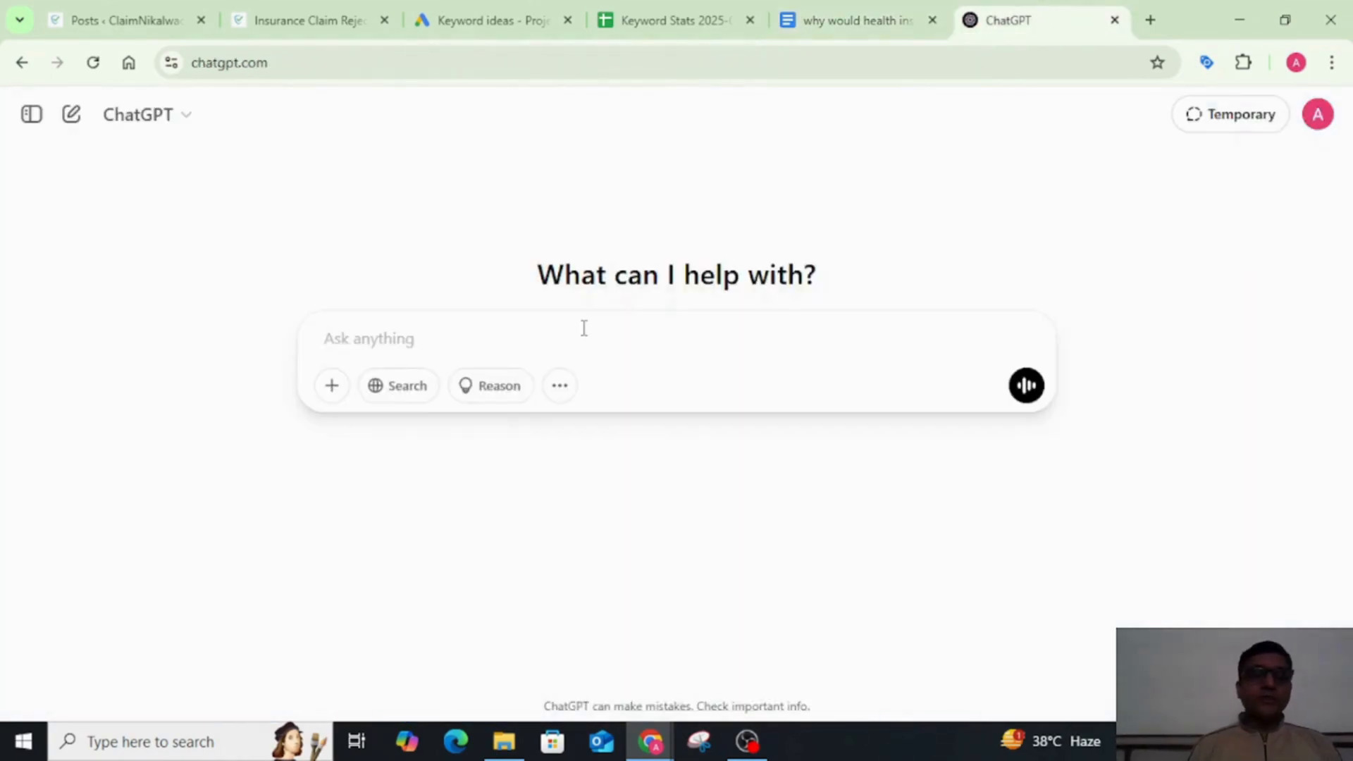
{"action": "key", "text": "ctrl+v"}
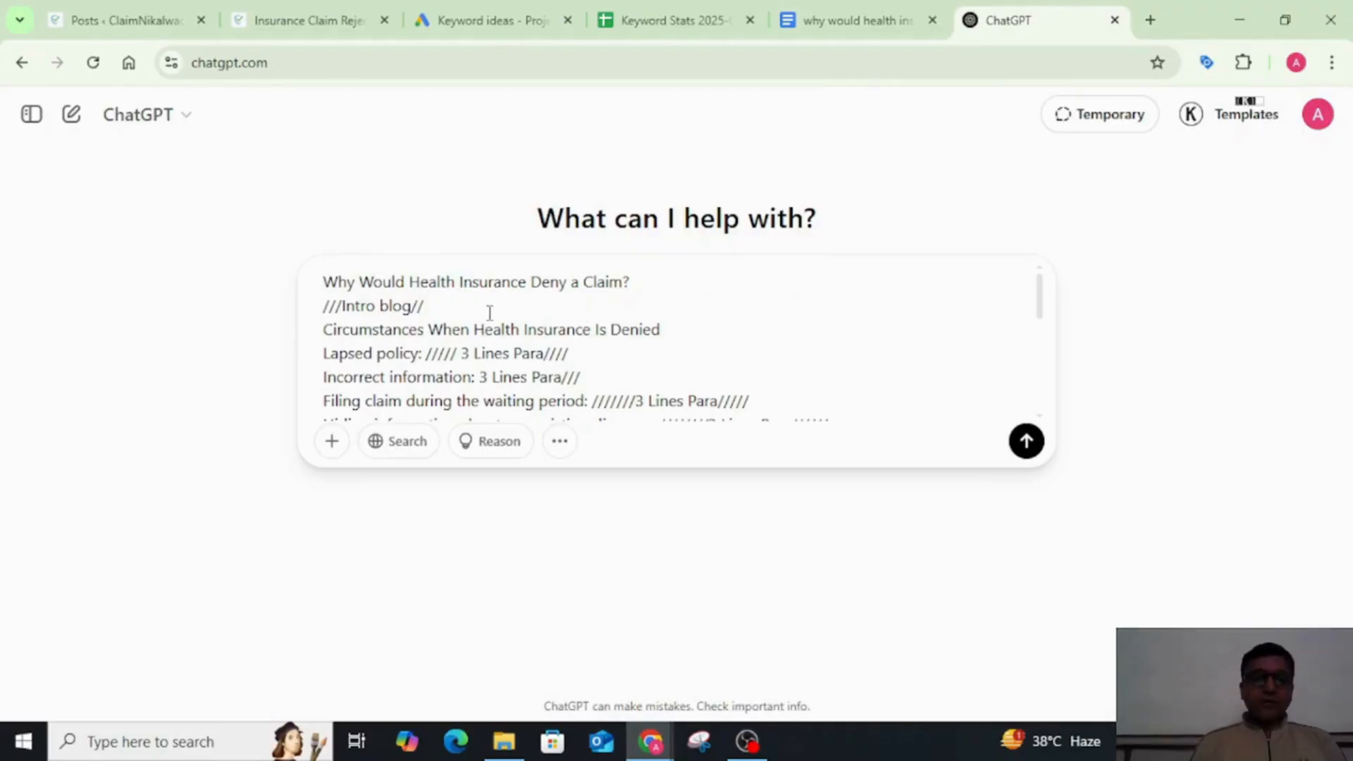
Step: Add "health insurance claim" after "///Intro blog//" in the prompt
{"action": "left_click", "coordinate": [497, 308]}
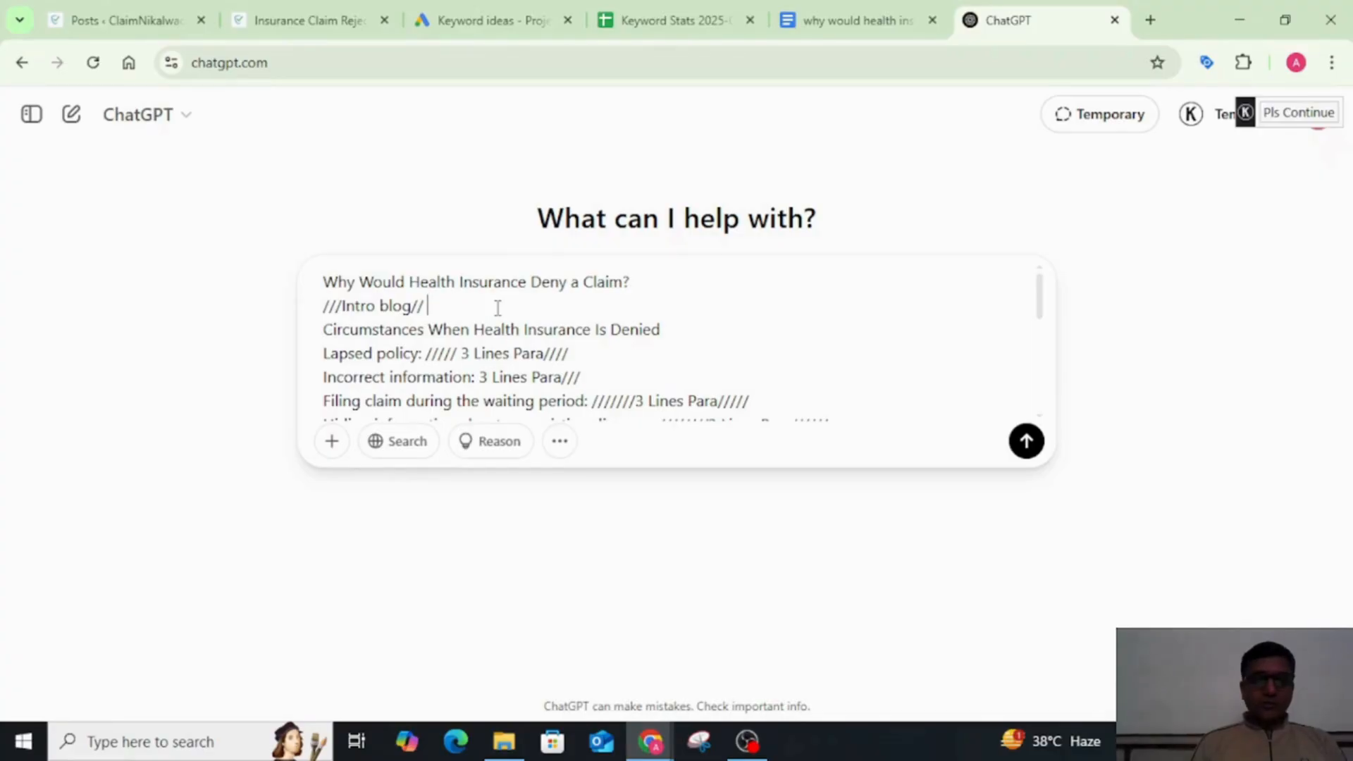
{"action": "type", "text": "he"}
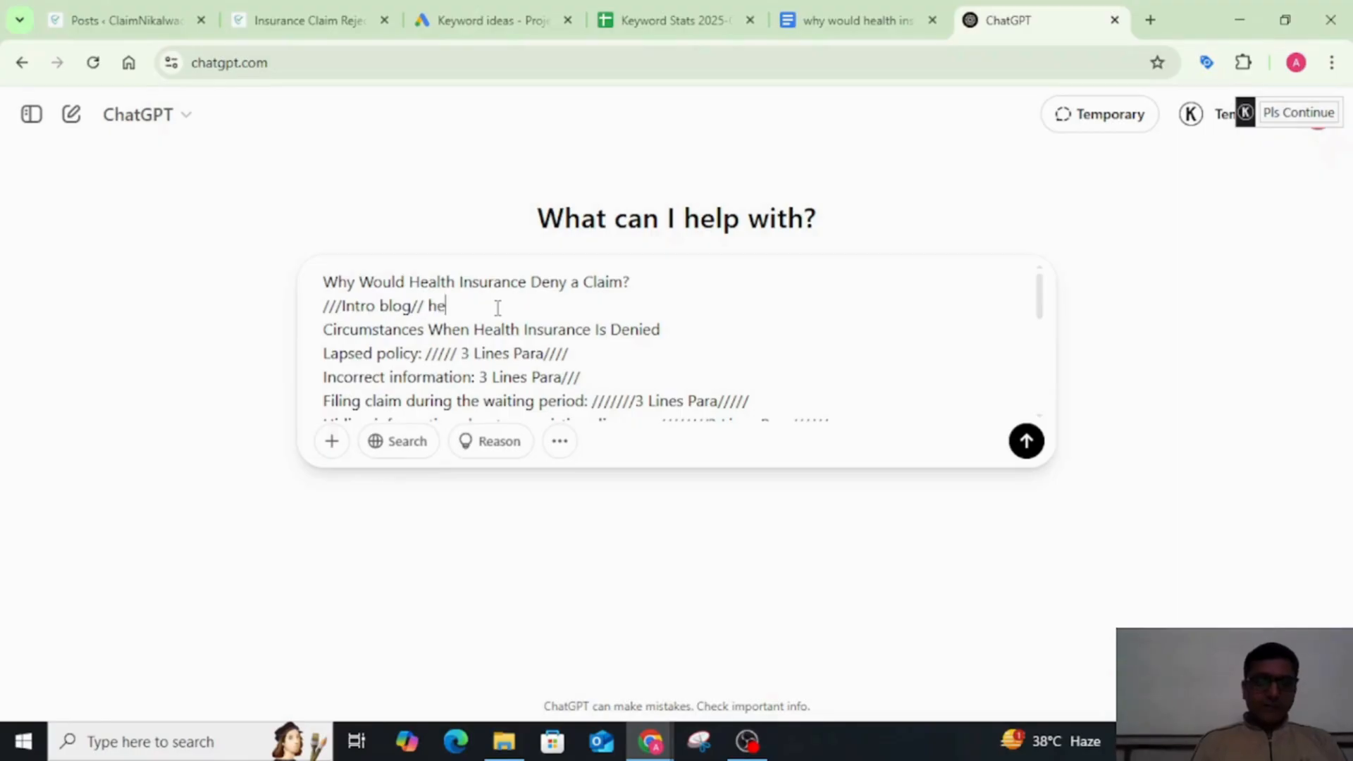
{"action": "type", "text": "alth insurance claim"}
Step: Insert "when required" in front of "health insurance claim" on the prompt's intro line
{"action": "key", "text": "Left"}
{"action": "key", "text": "Left"}
{"action": "key", "text": "Left"}
{"action": "key", "text": "Left"}
{"action": "key", "text": "Left"}
{"action": "key", "text": "Left"}
{"action": "key", "text": "Left"}
{"action": "key", "text": "Left"}
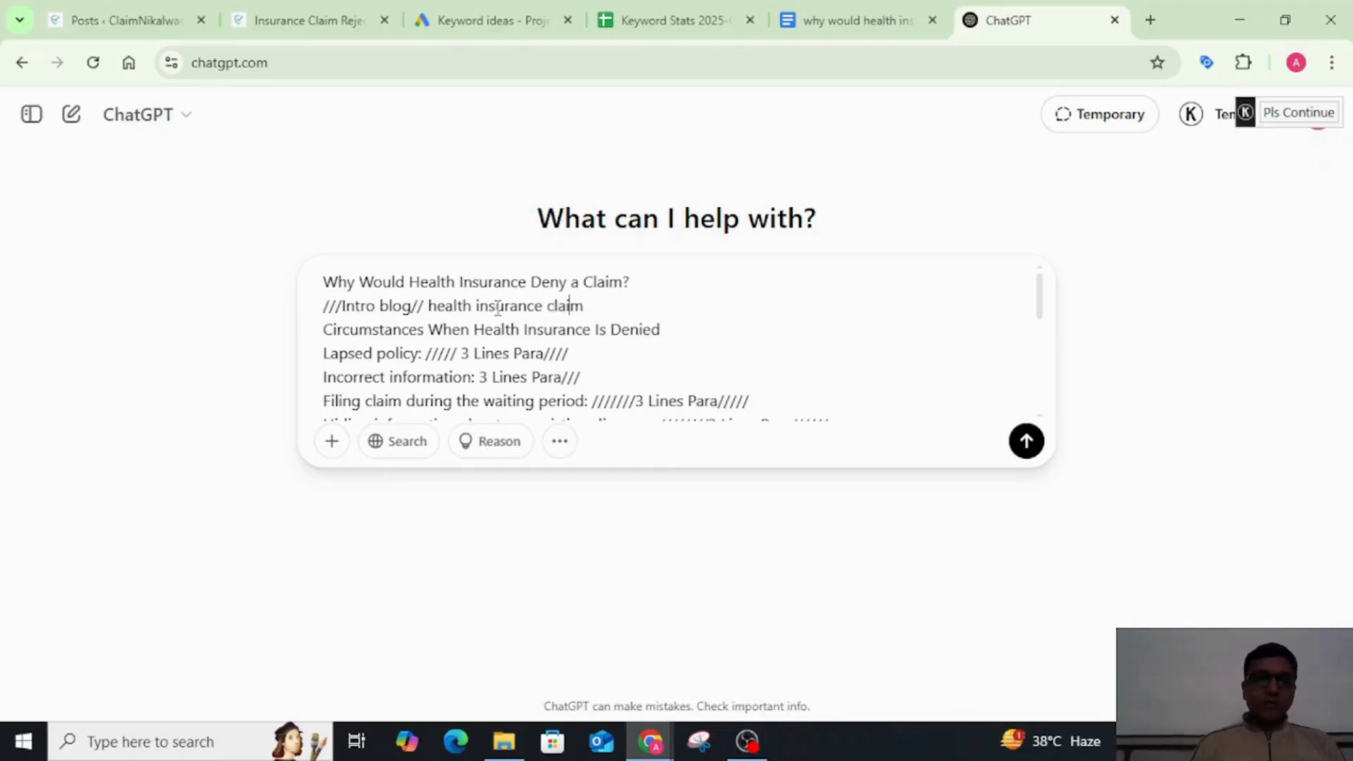
{"action": "type", "text": "w"}
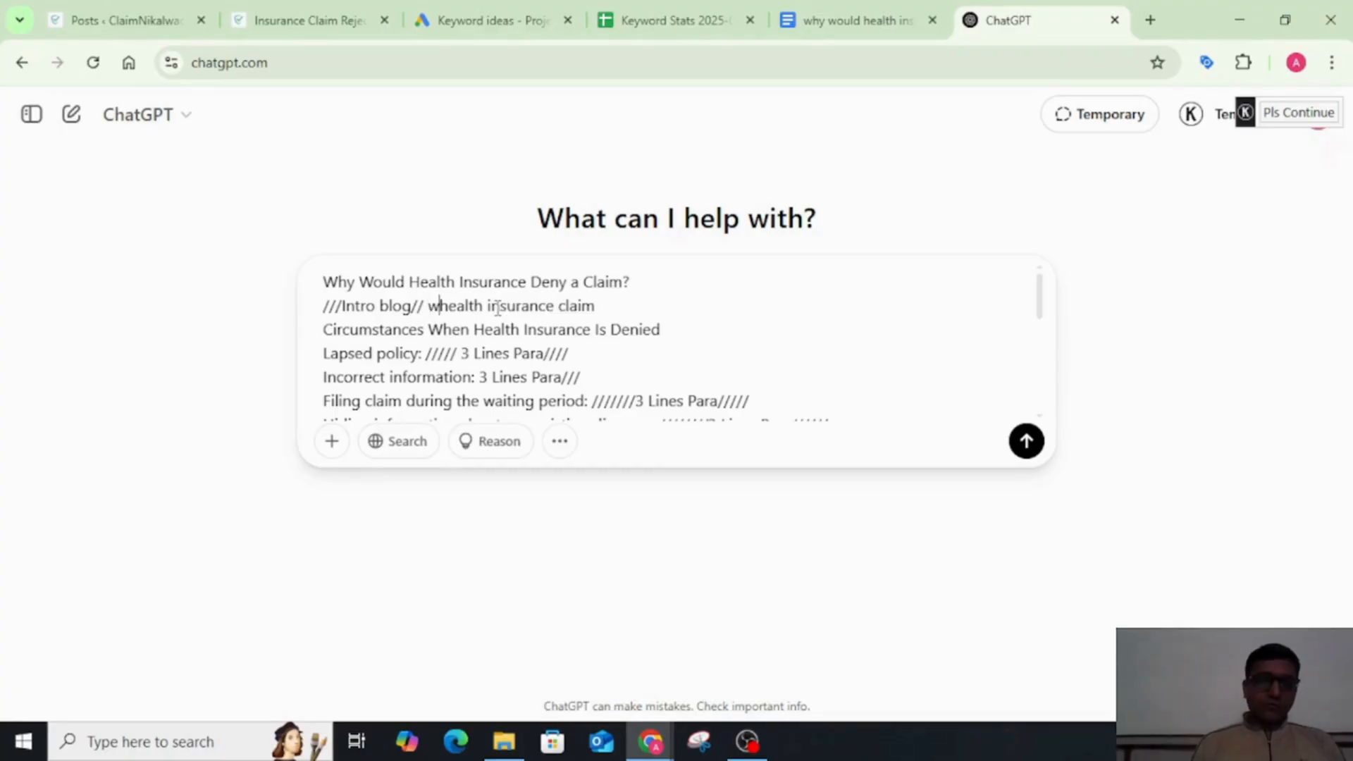
{"action": "type", "text": "hen re"}
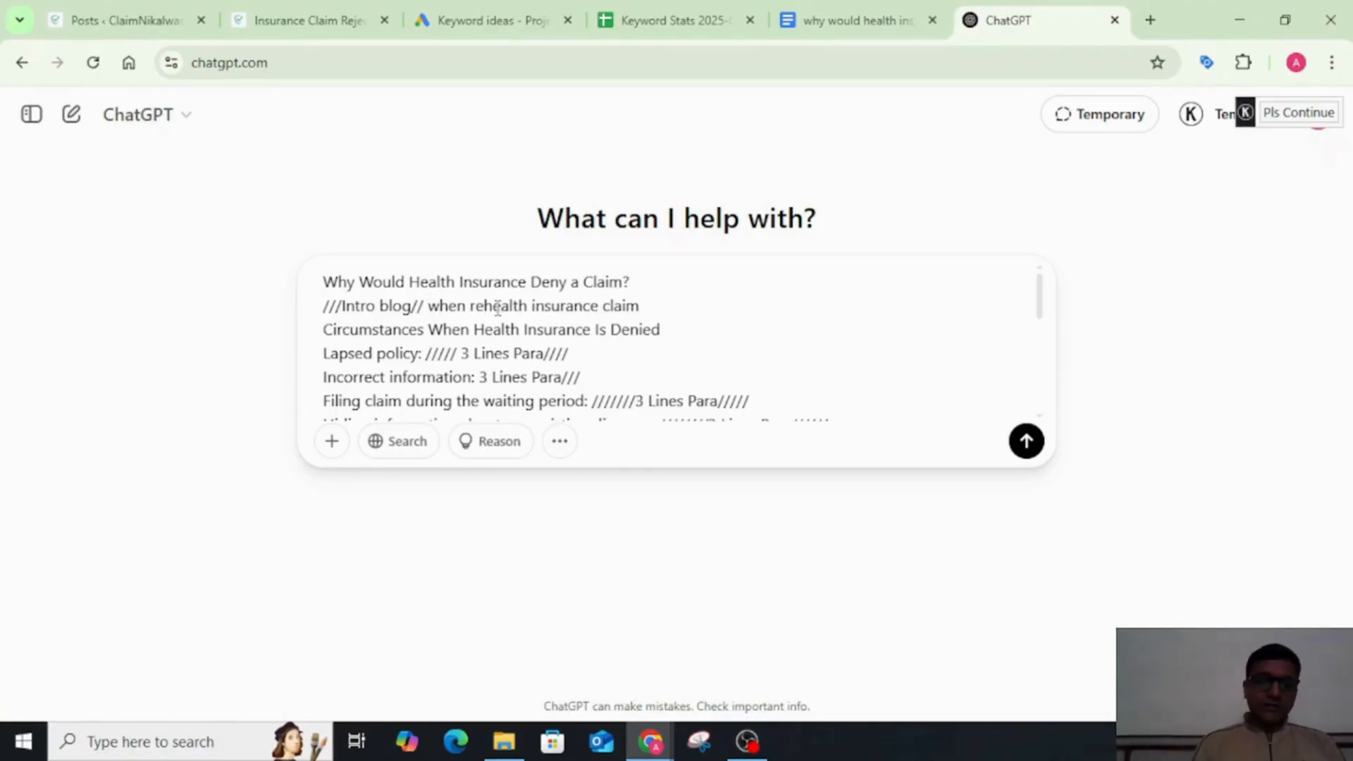
{"action": "type", "text": "quired"}
Step: Append "by anyone." after "health insurance claim" on the prompt's intro line
{"action": "key", "text": "Right"}
{"action": "key", "text": "Right"}
{"action": "key", "text": "Right"}
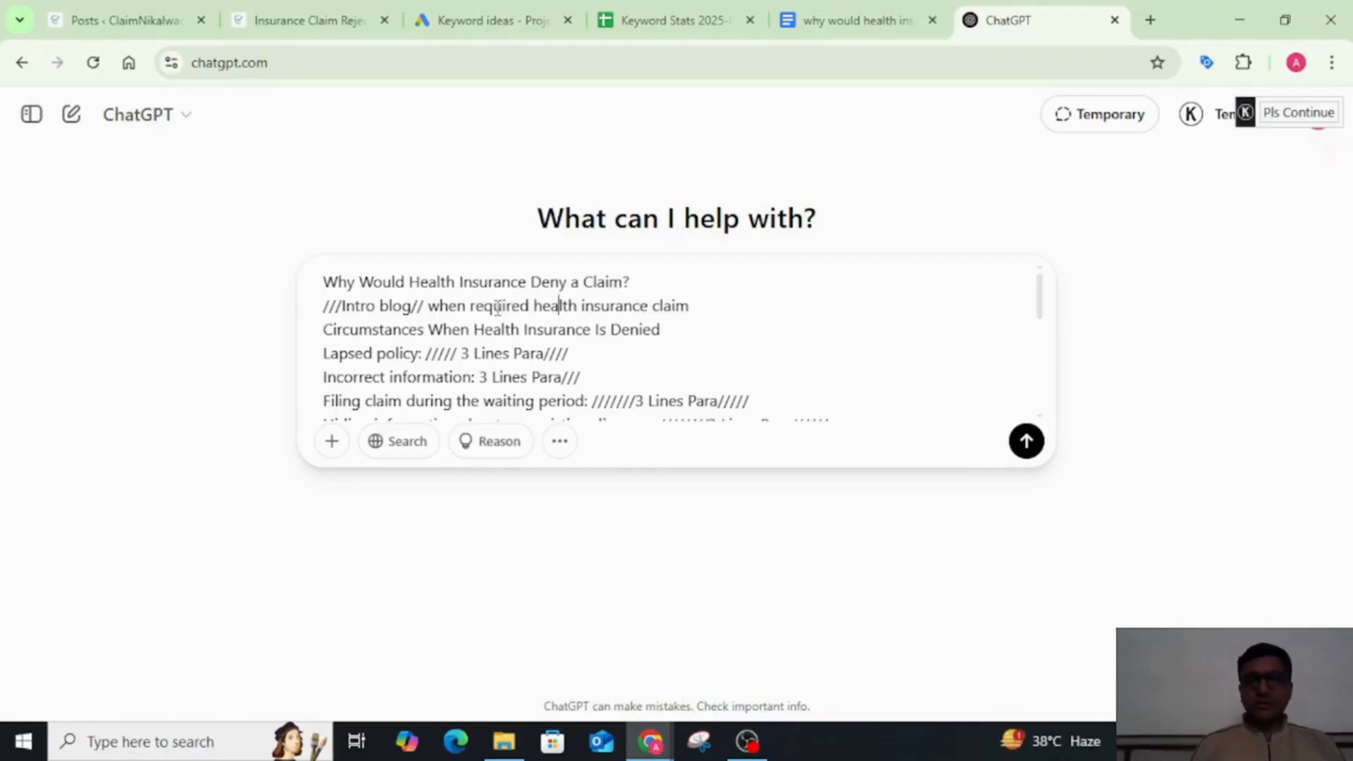
{"action": "key", "text": "Right"}
{"action": "key", "text": "Right"}
{"action": "key", "text": "Right"}
{"action": "key", "text": "Right"}
{"action": "key", "text": "Right"}
{"action": "key", "text": "Right"}
{"action": "key", "text": "Right"}
{"action": "key", "text": "Right"}
{"action": "key", "text": "Right"}
{"action": "key", "text": "Right"}
{"action": "key", "text": "Right"}
{"action": "key", "text": "Right"}
{"action": "key", "text": "Right"}
{"action": "key", "text": "Right"}
{"action": "key", "text": "Right"}
{"action": "key", "text": "Right"}
{"action": "key", "text": "Right"}
{"action": "key", "text": "Right"}
{"action": "key", "text": "Right"}
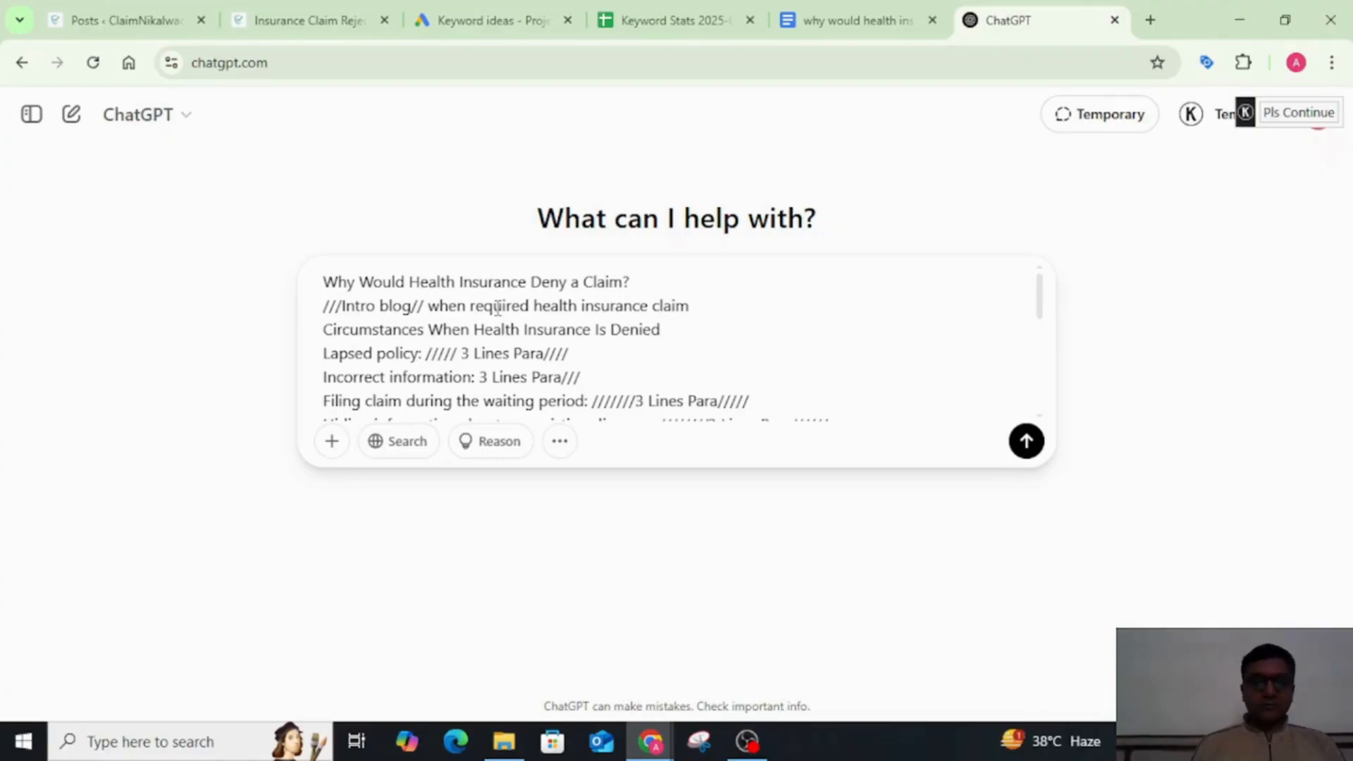
{"action": "type", "text": "by anyone "}
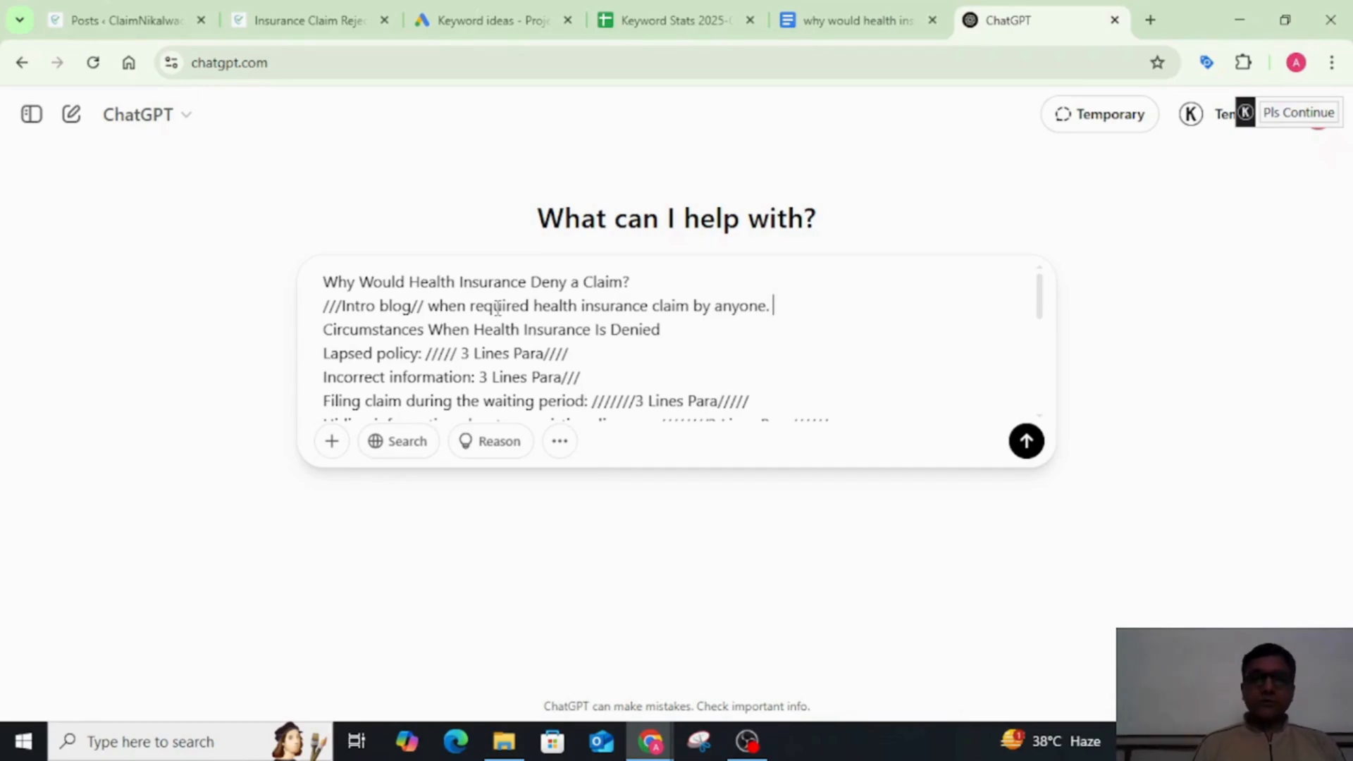
{"action": "type", "text": " what "}
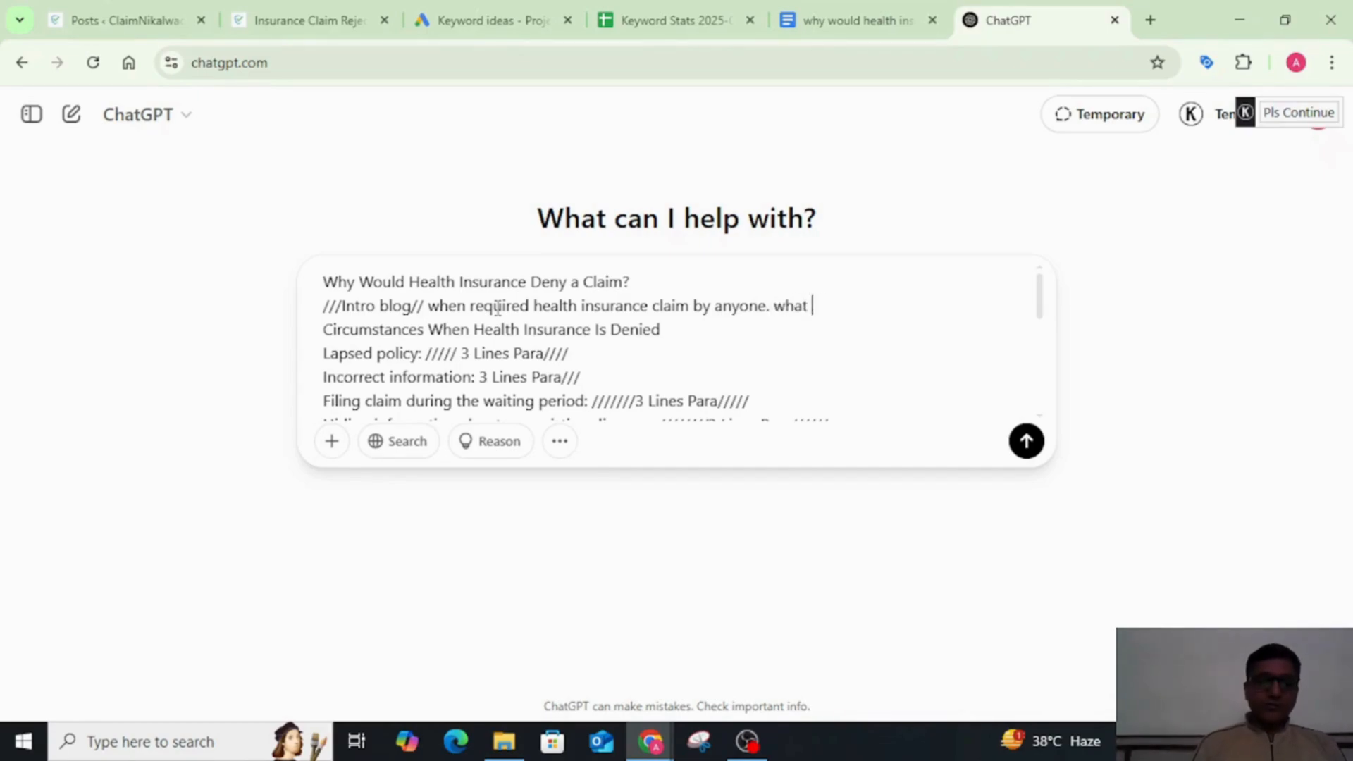
{"action": "type", "text": "will be th"}
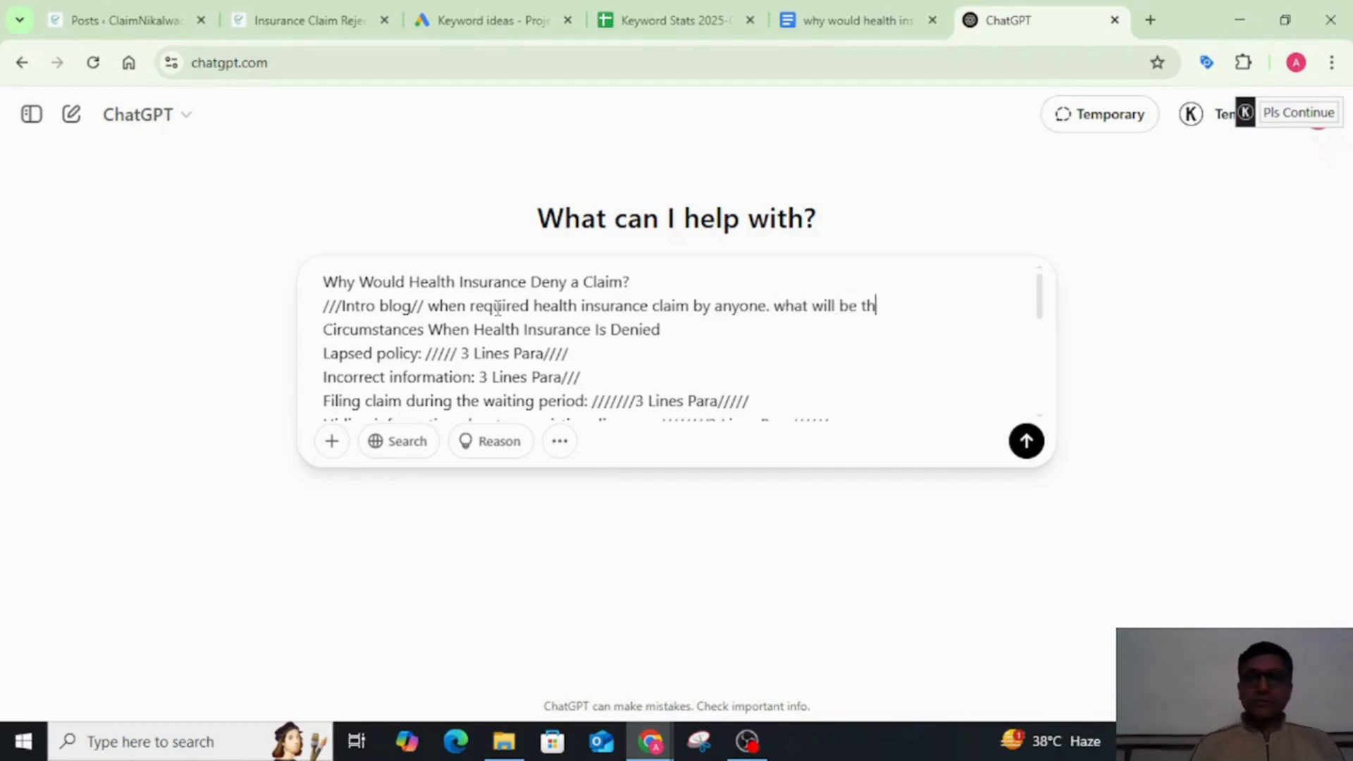
{"action": "type", "text": "e main pu"}
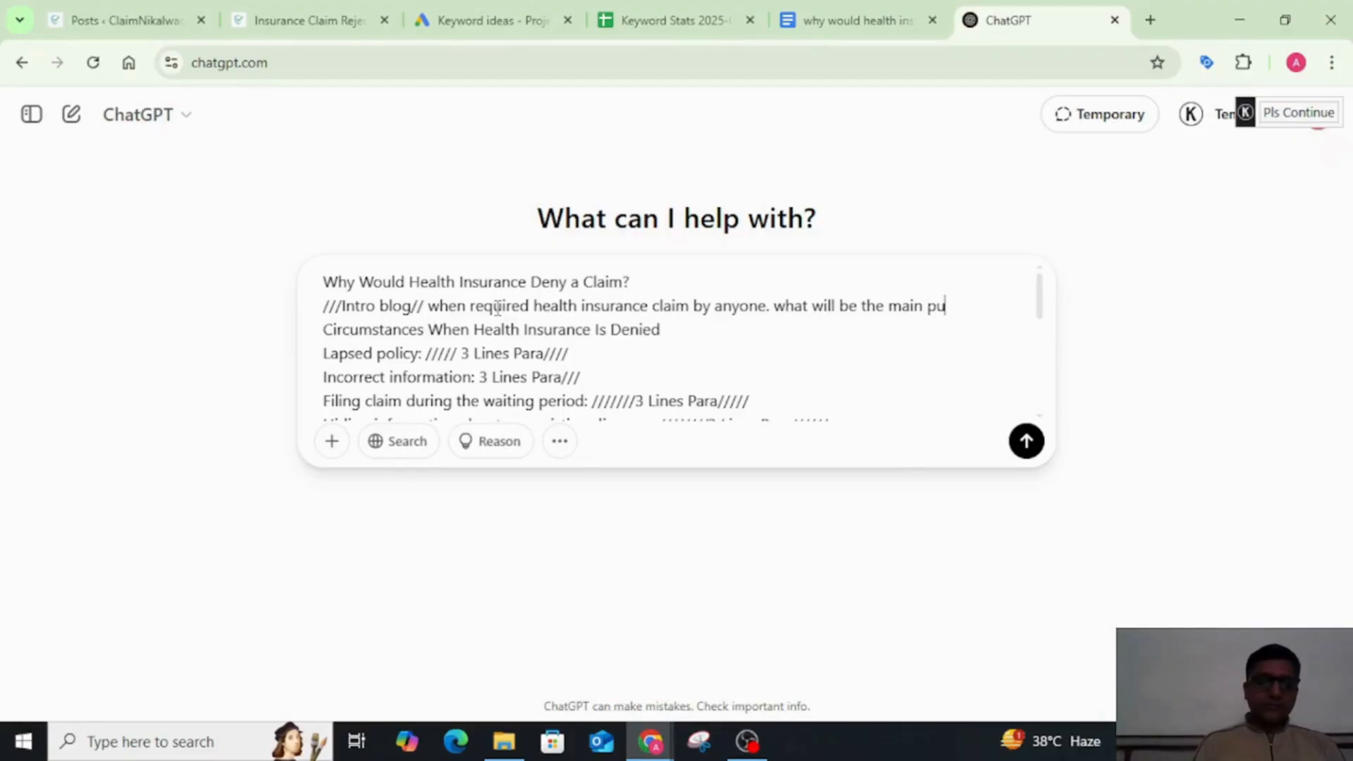
{"action": "type", "text": "rpose if"}
Step: Extend the prompt's intro line with "what will be the main purpose of this blog...."
{"action": "key", "text": "BackSpace"}
{"action": "type", "text": "of this blog"}
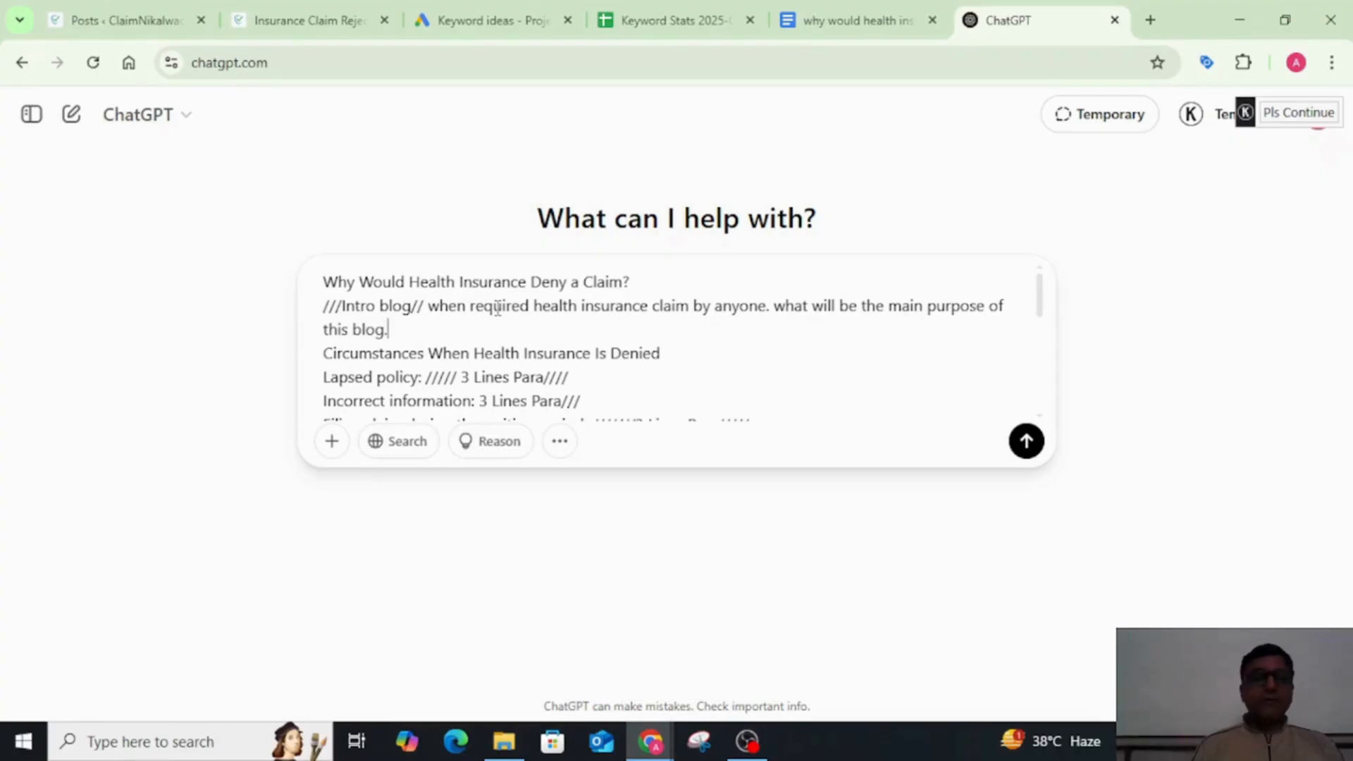
{"action": "type", "text": "...."}
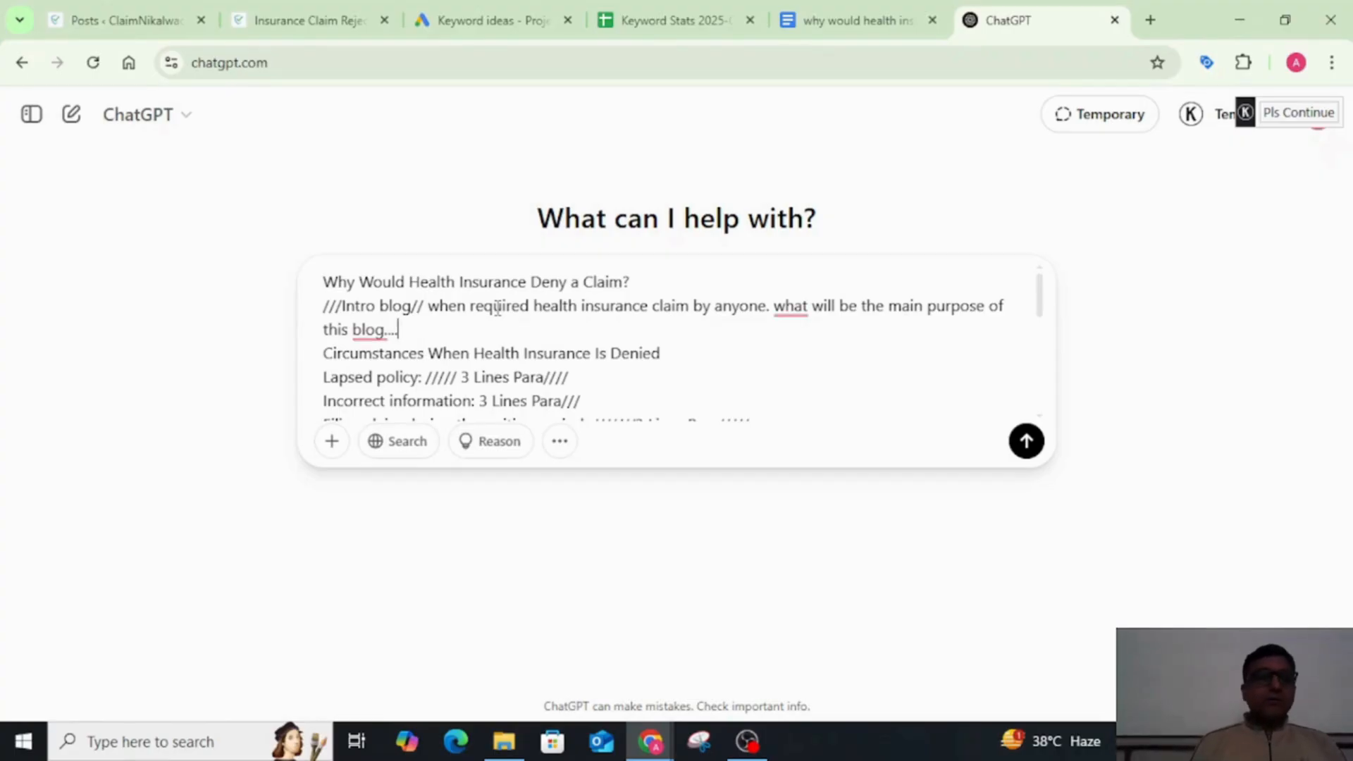
Step: Add "lapsed or closed policy" at the end of the prompt's "Lapsed policy" line
{"action": "left_click", "coordinate": [715, 350]}
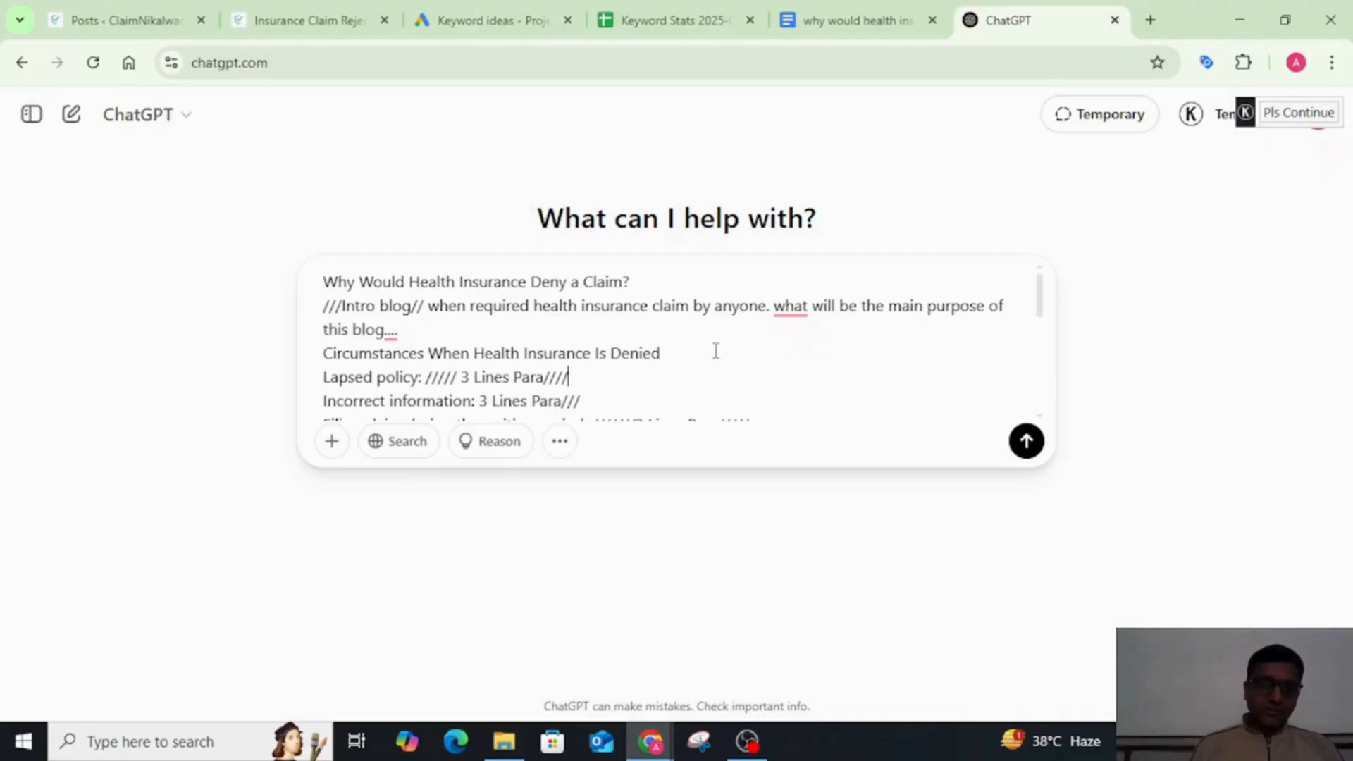
{"action": "type", "text": "la"}
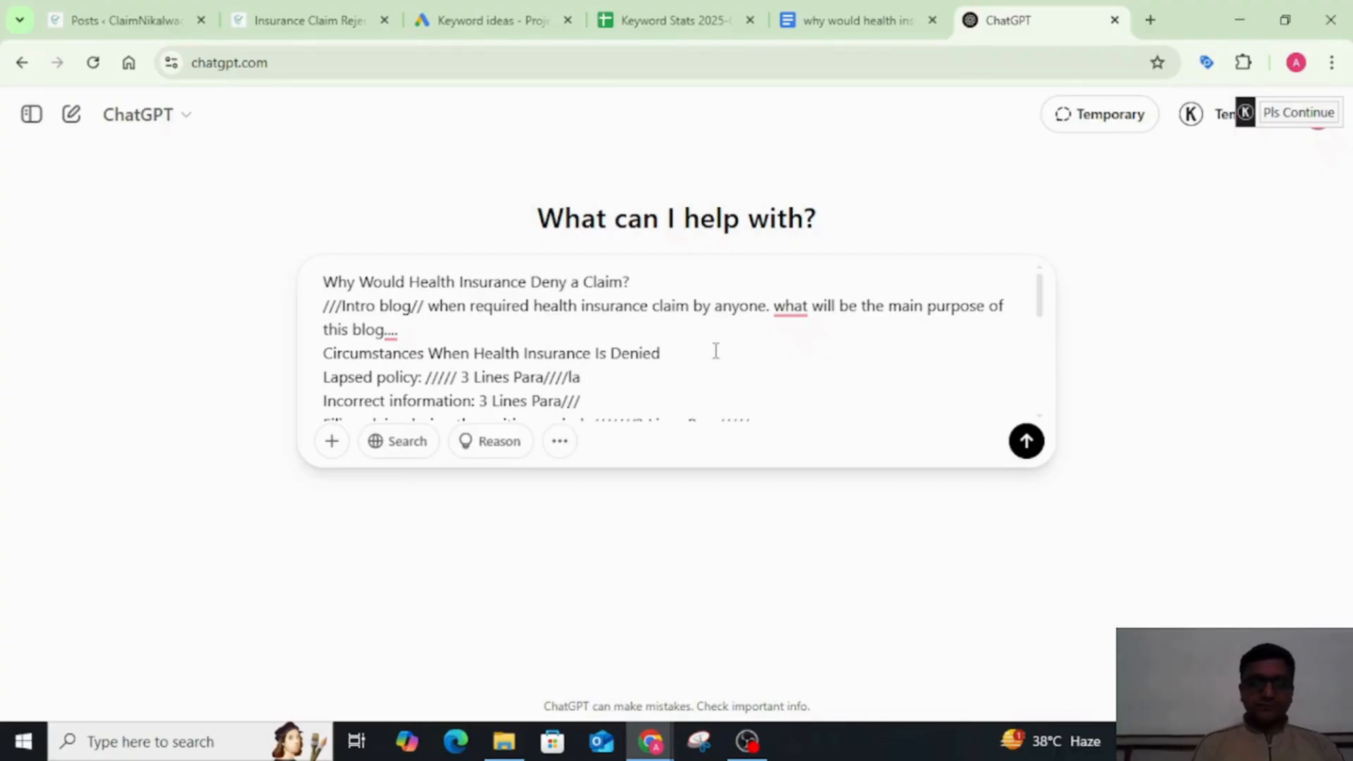
{"action": "type", "text": "psed o"}
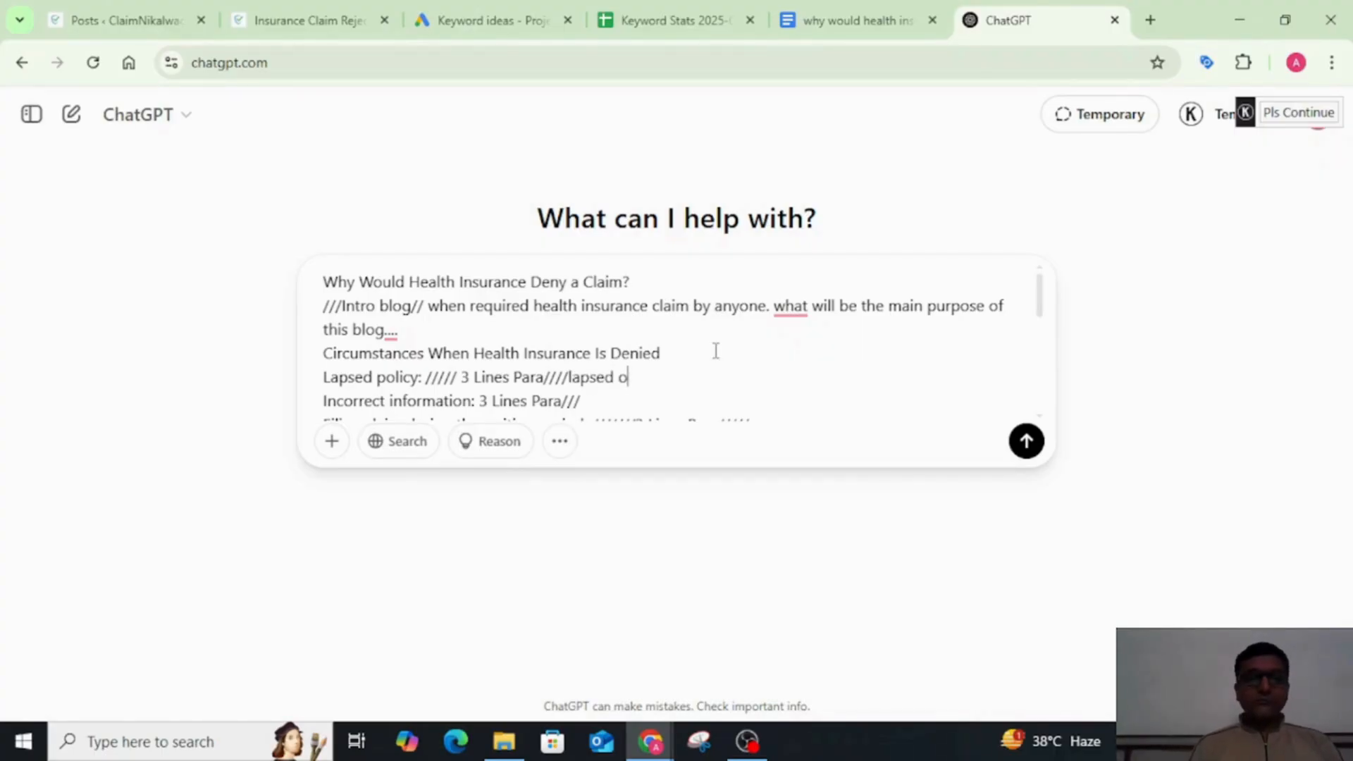
{"action": "type", "text": "r "}
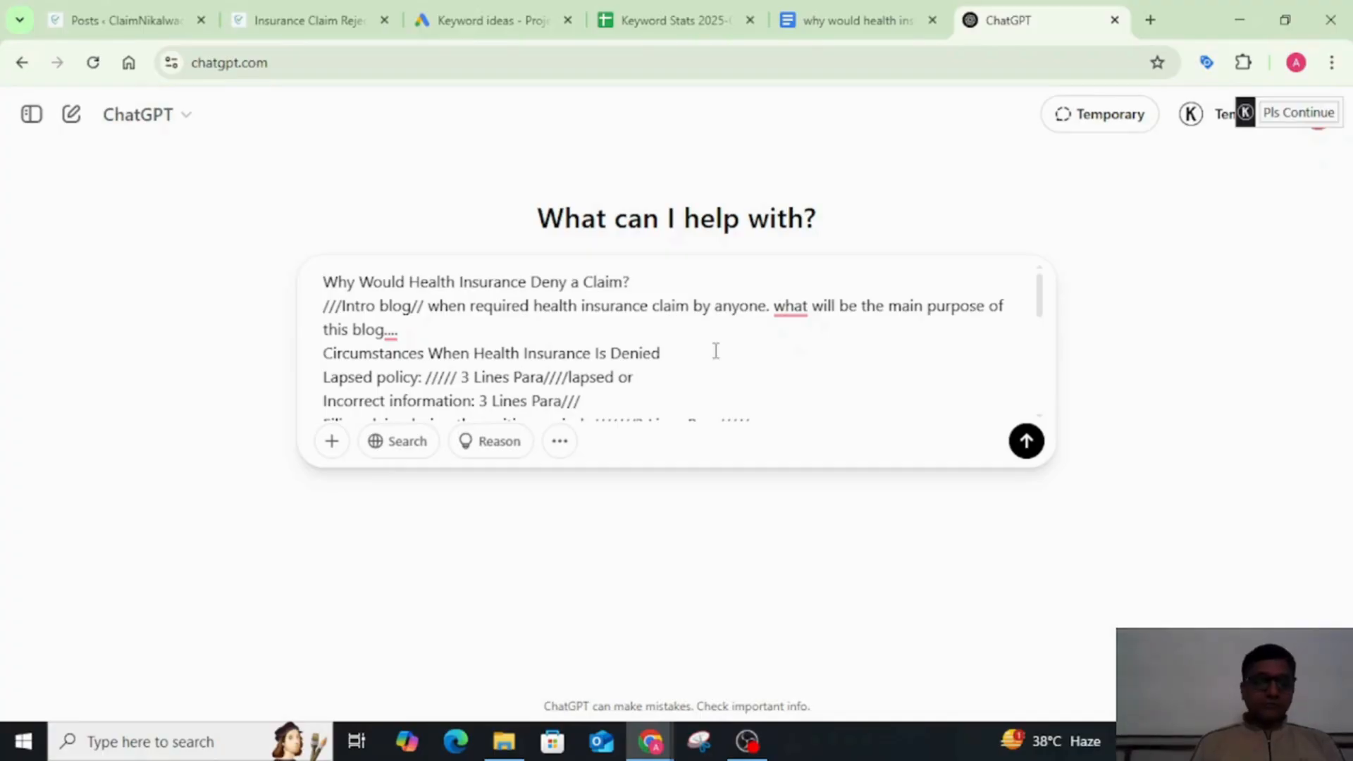
{"action": "type", "text": "closed policy"}
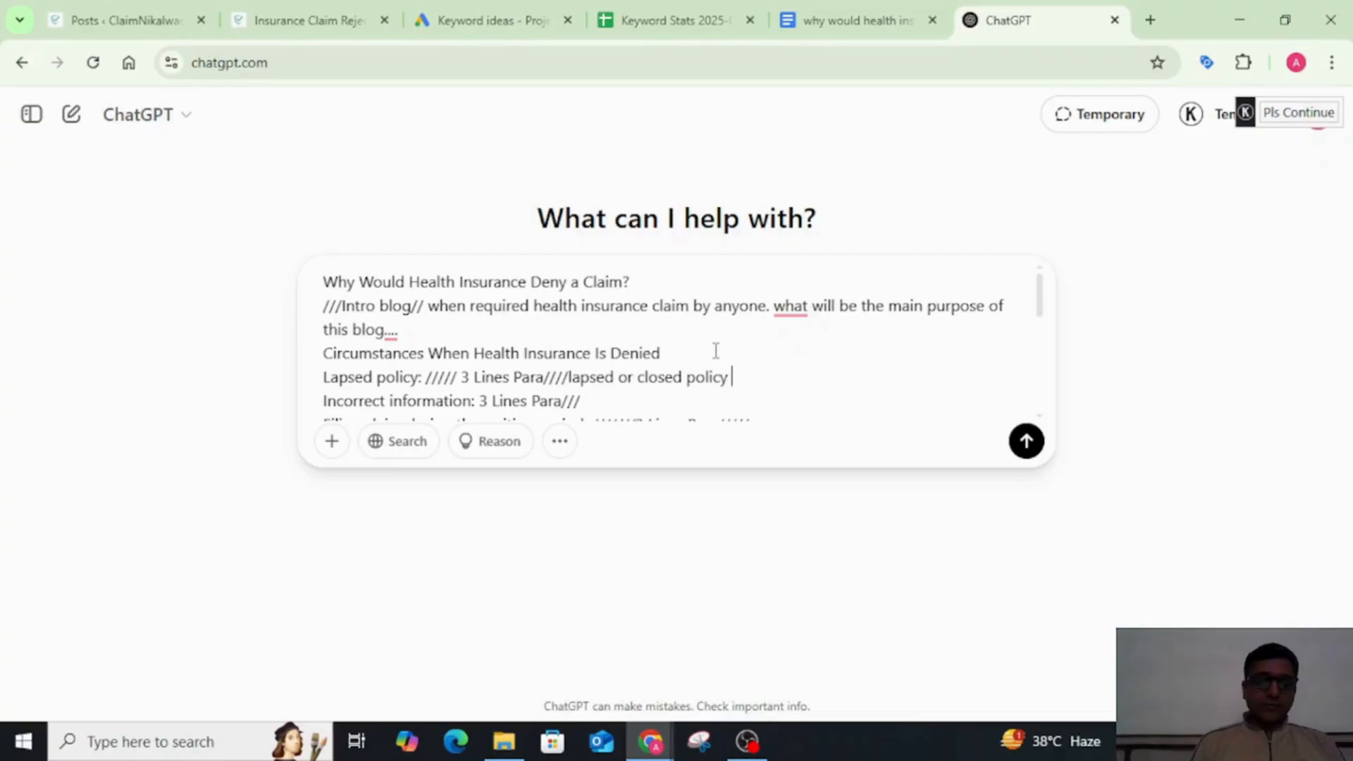
{"action": "type", "text": " where "}
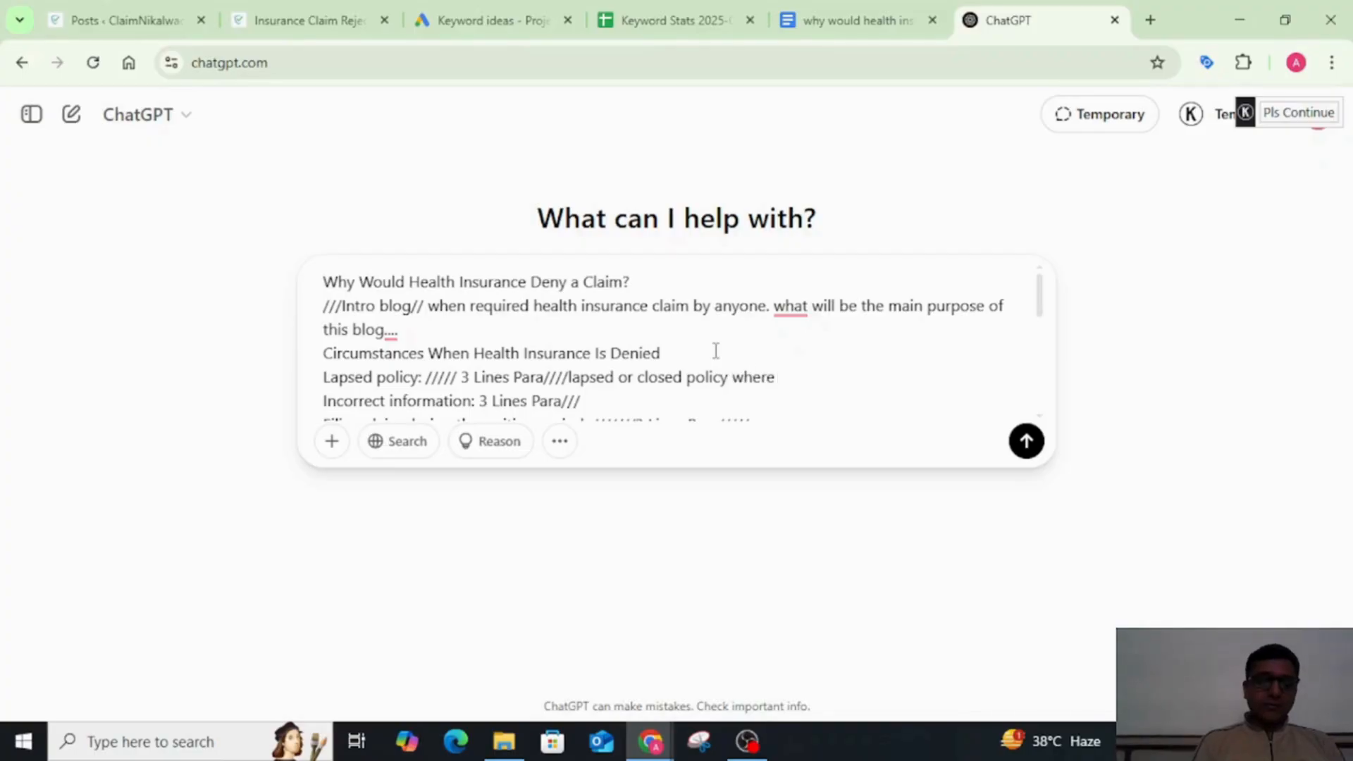
{"action": "type", "text": "client"}
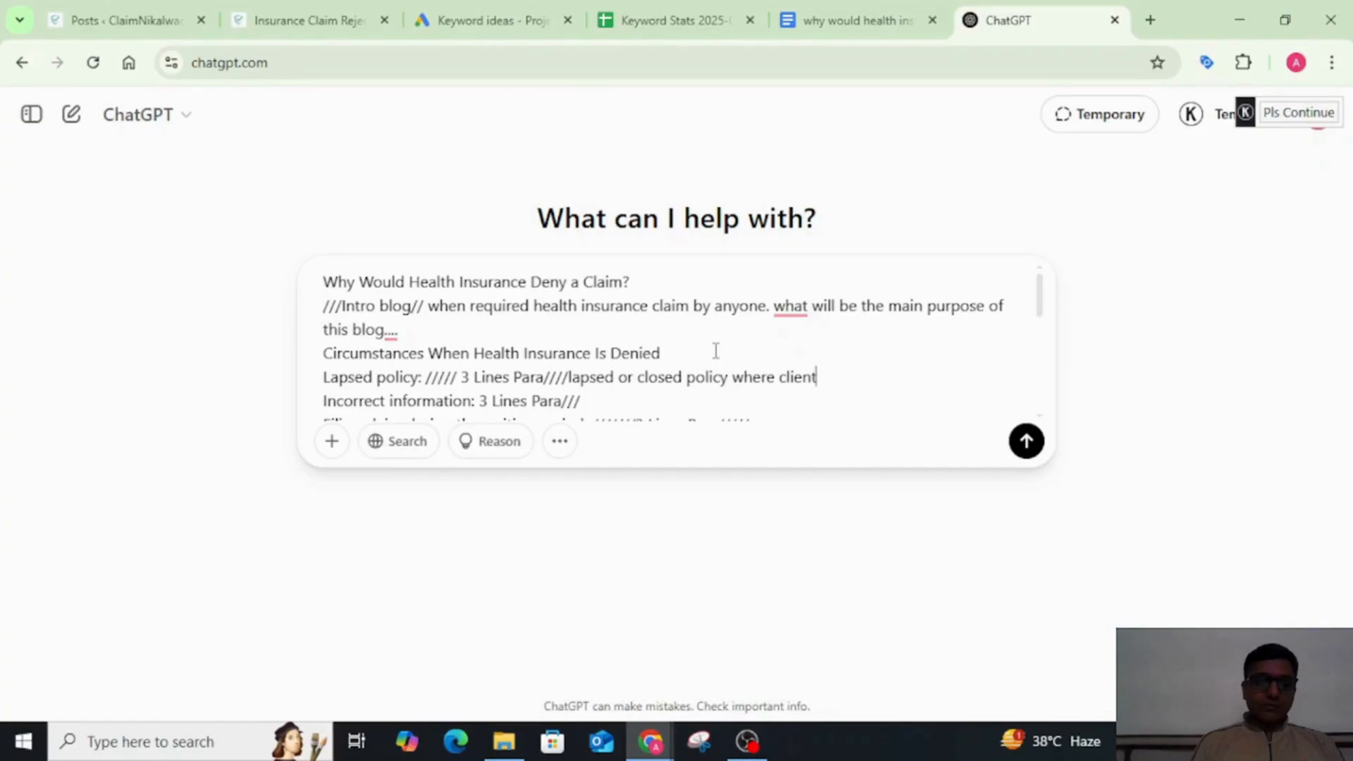
Step: Continue the prompt's "Lapsed policy" line with "where a person" after "lapsed or closed policy"
{"action": "key", "text": "BackSpace"}
{"action": "key", "text": "BackSpace"}
{"action": "key", "text": "BackSpace"}
{"action": "key", "text": "BackSpace"}
{"action": "key", "text": "BackSpace"}
{"action": "key", "text": "BackSpace"}
{"action": "type", "text": "or a per"}
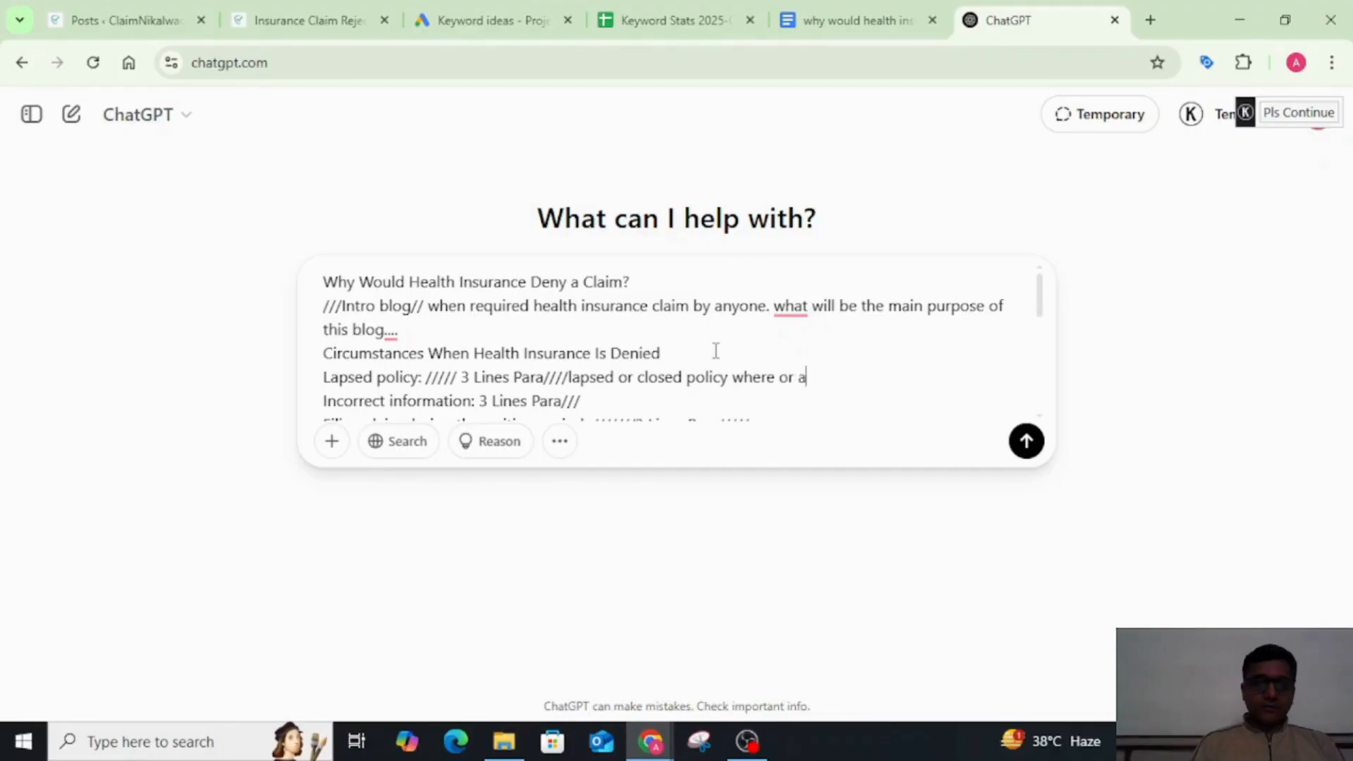
{"action": "key", "text": "BackSpace"}
{"action": "key", "text": "BackSpace"}
{"action": "key", "text": "BackSpace"}
{"action": "key", "text": "BackSpace"}
{"action": "key", "text": "BackSpace"}
{"action": "key", "text": "BackSpace"}
{"action": "key", "text": "BackSpace"}
{"action": "key", "text": "BackSpace"}
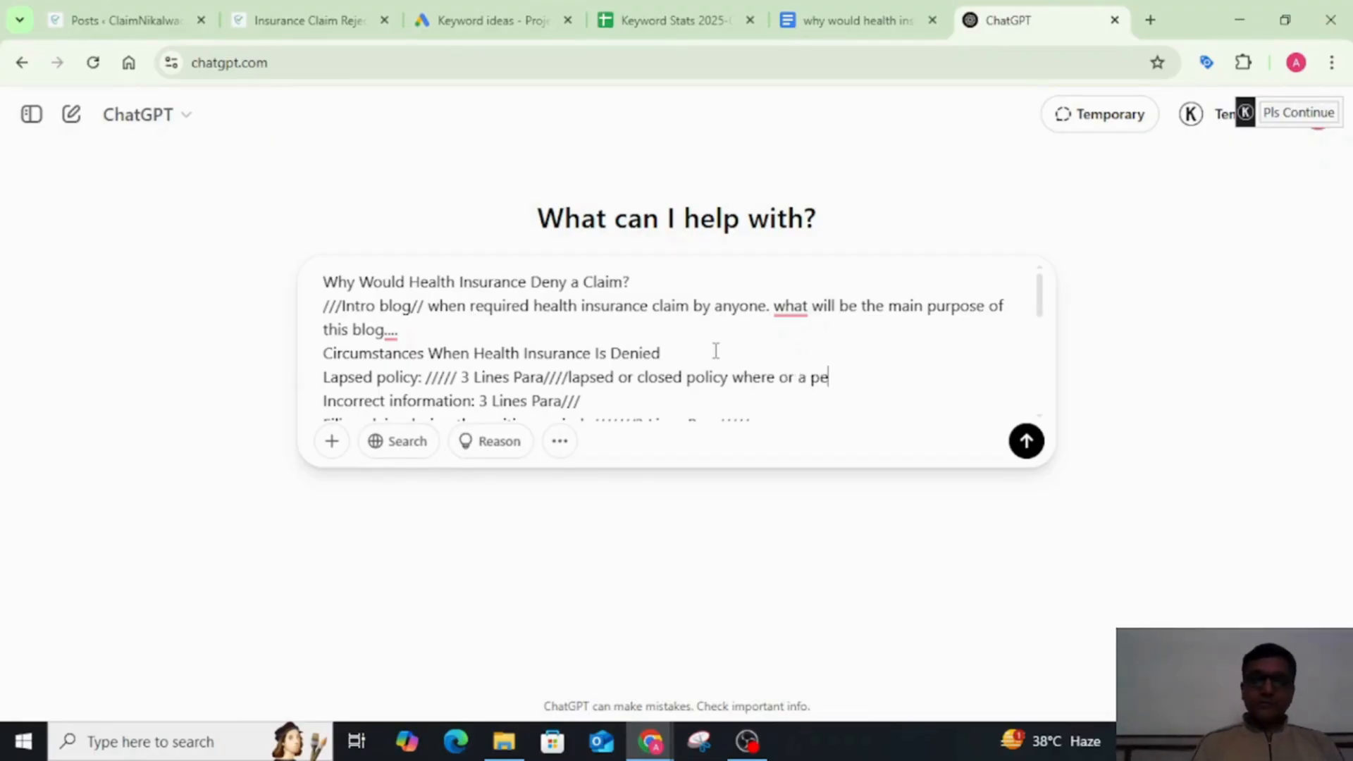
{"action": "type", "text": "a pers"}
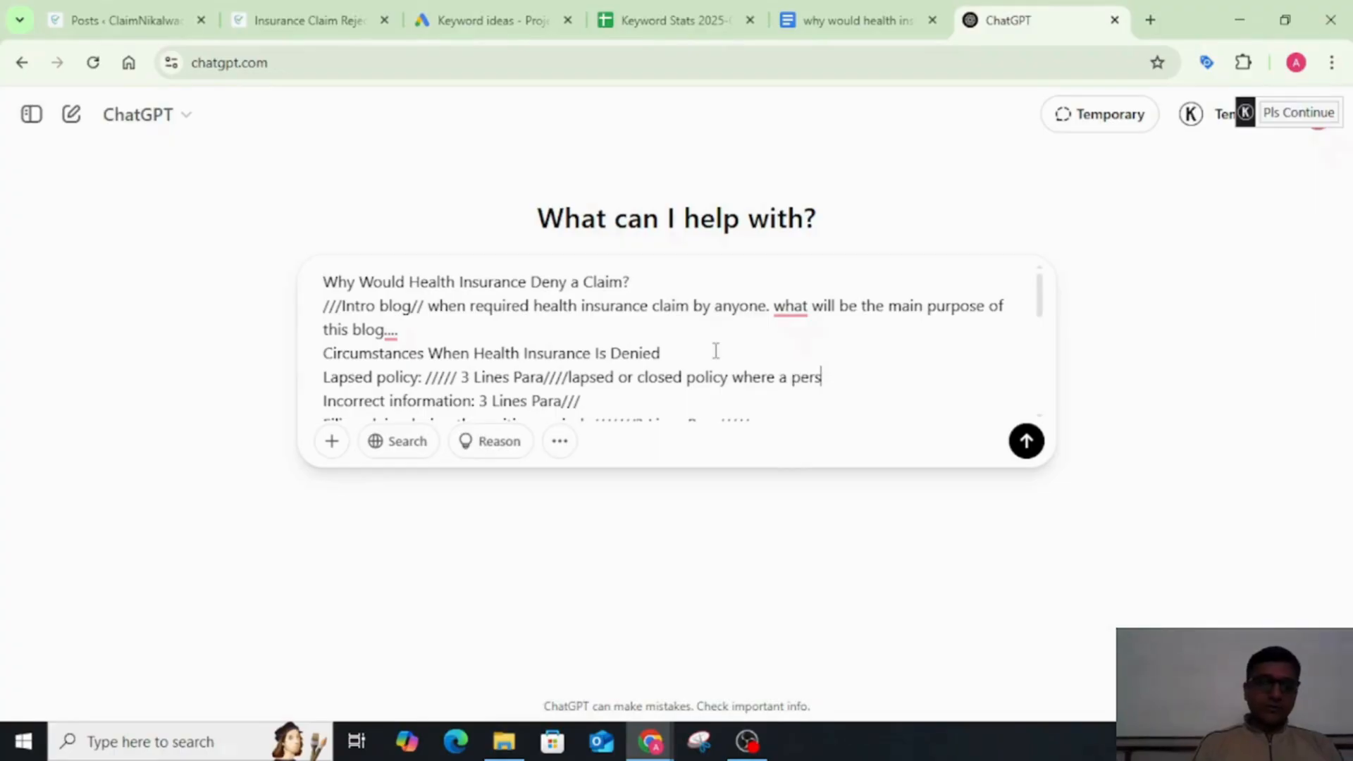
{"action": "type", "text": "on n"}
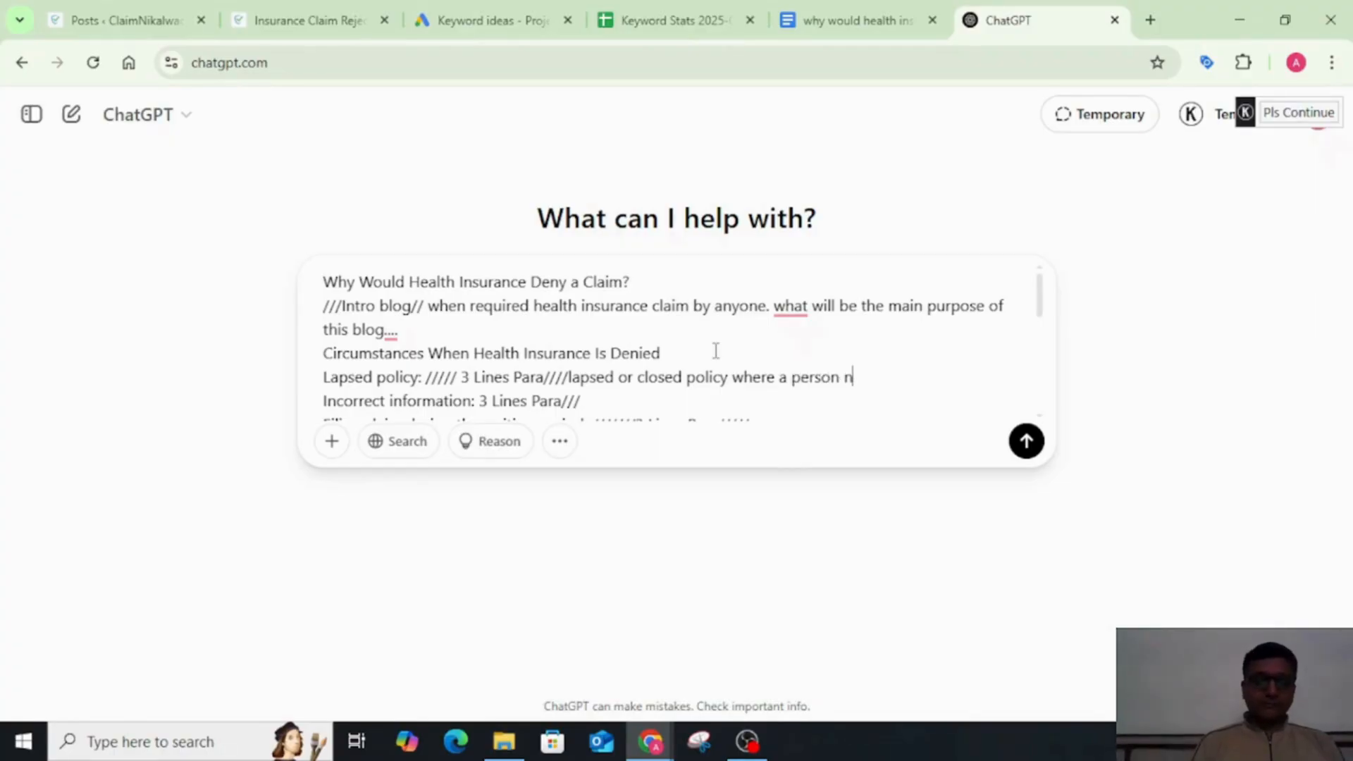
{"action": "type", "text": "ot paying their"}
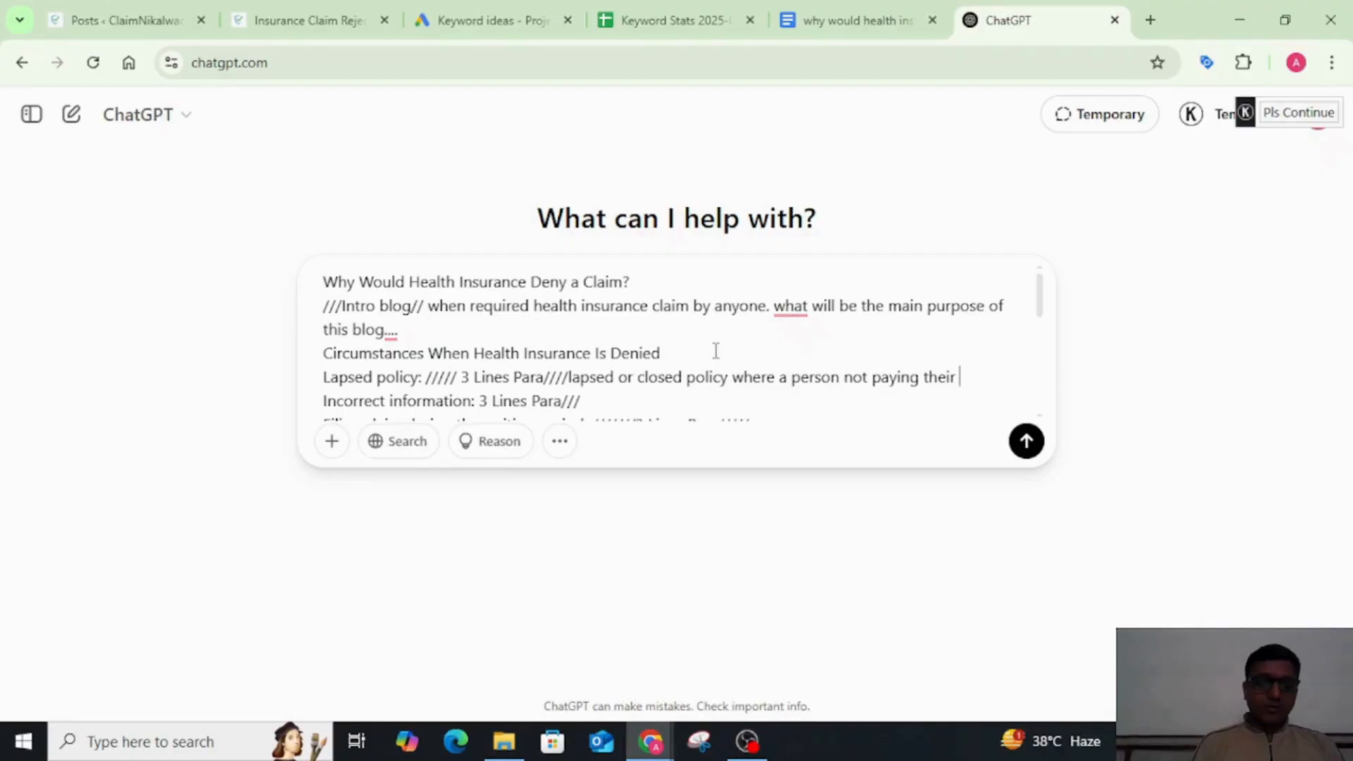
Step: Finish the prompt's "Lapsed policy" line with "not paying their insurance amount to the company."
{"action": "type", "text": "insurance"}
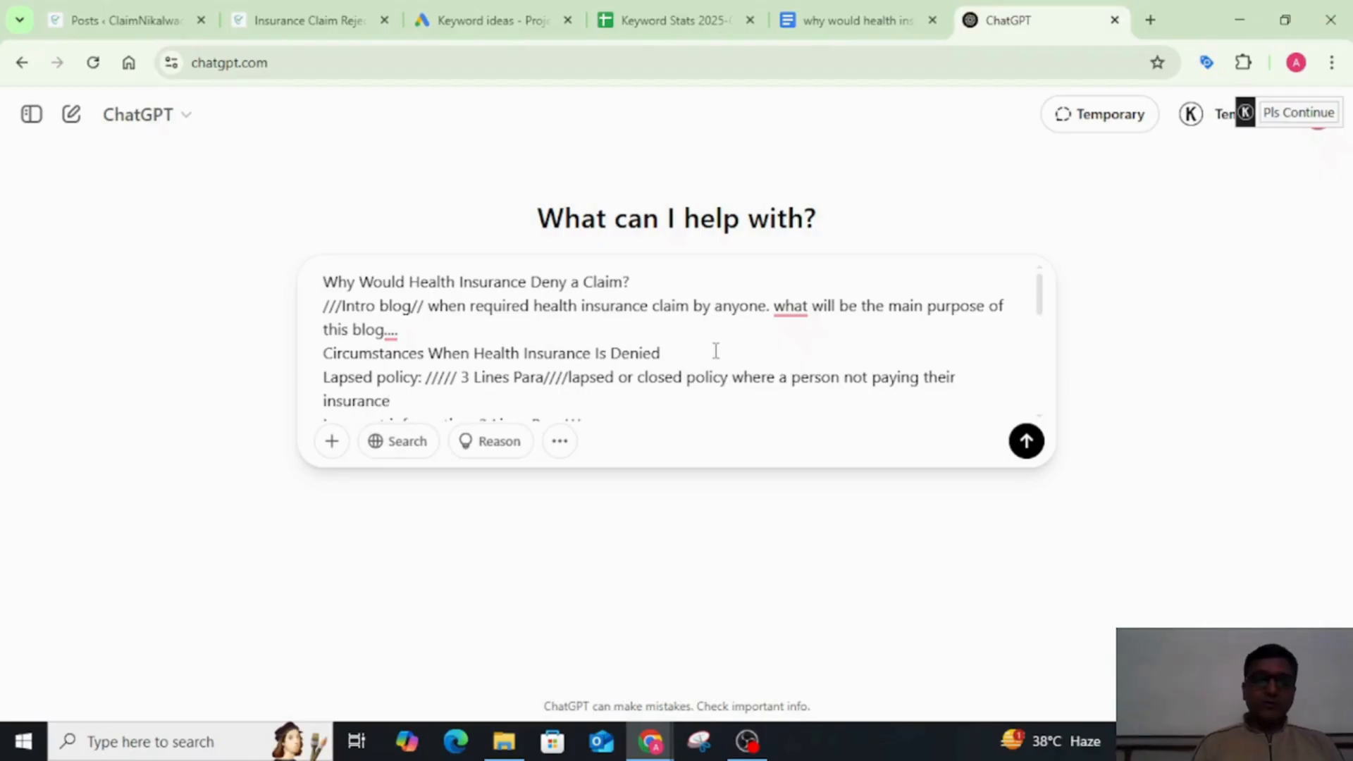
{"action": "key", "text": "BackSpace"}
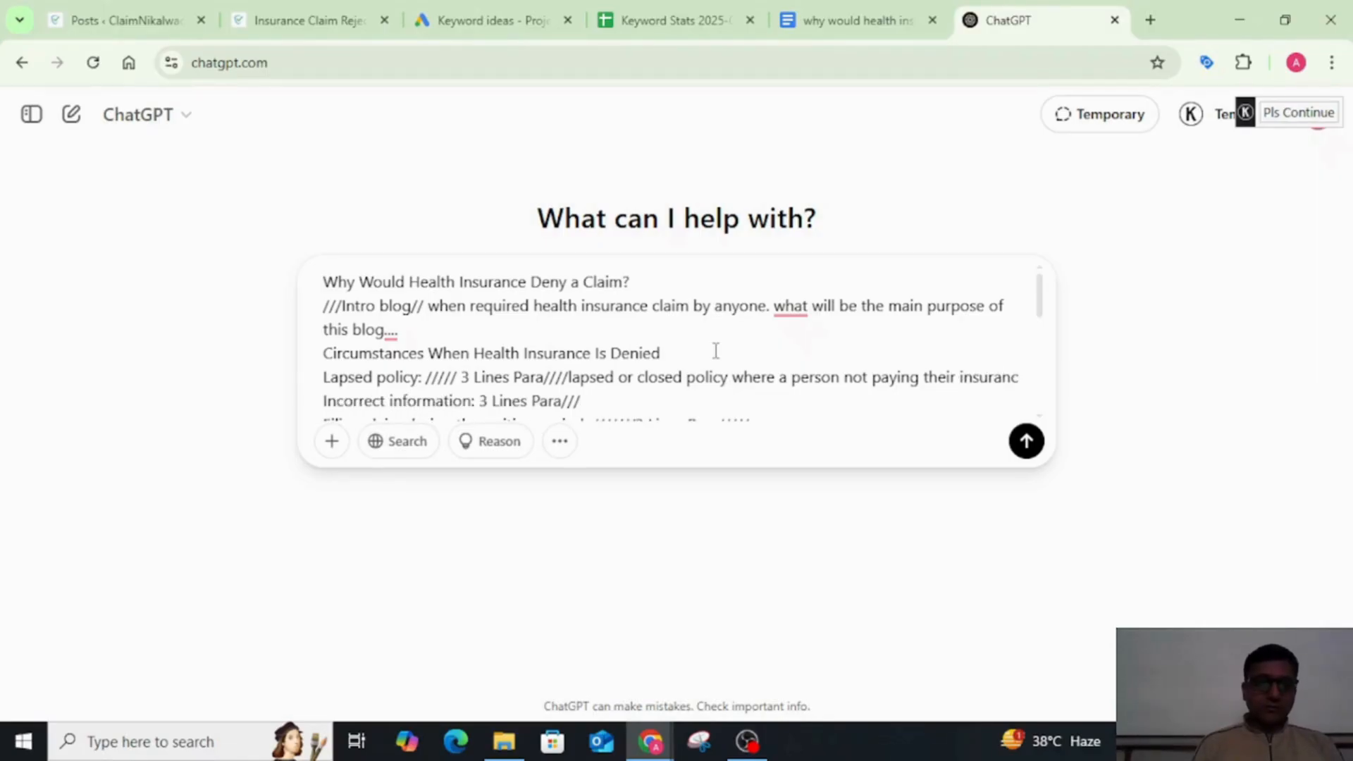
{"action": "type", "text": "e a"}
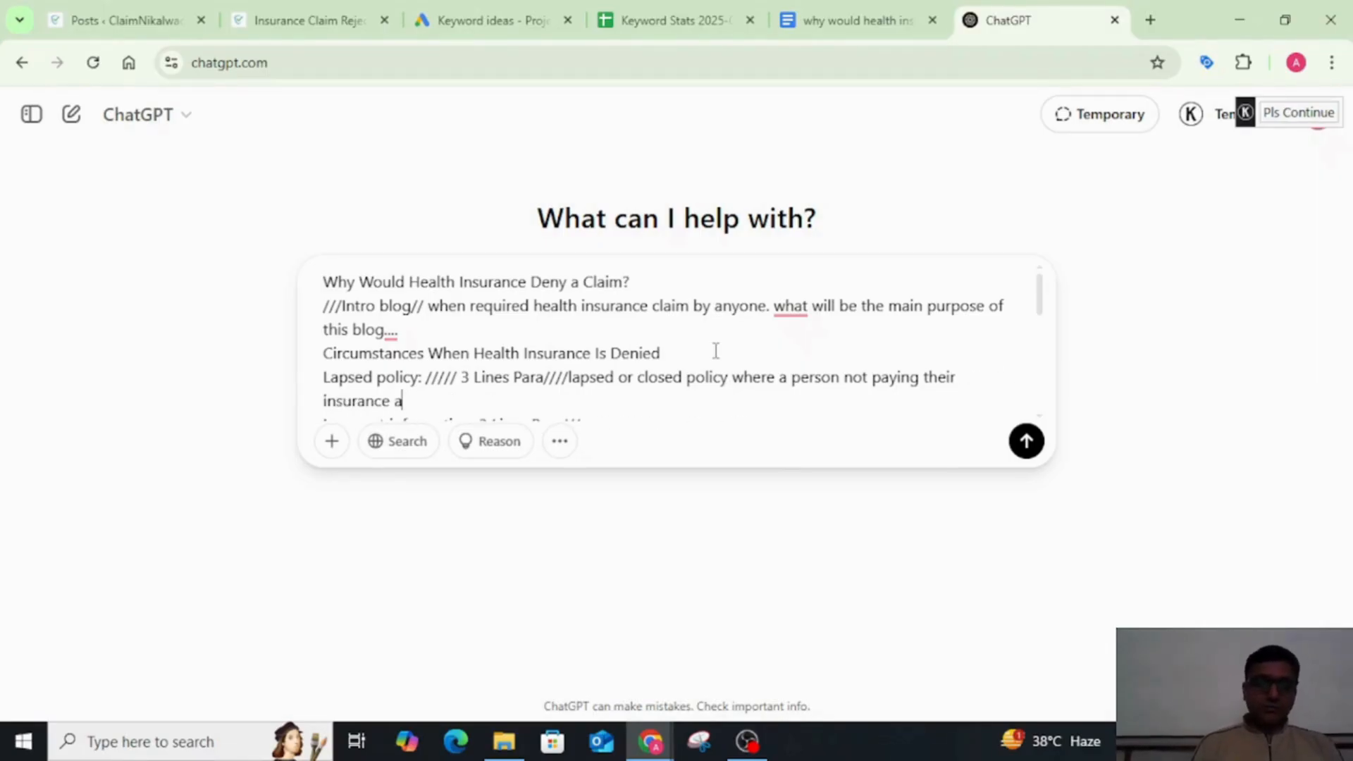
{"action": "type", "text": "mount to the"}
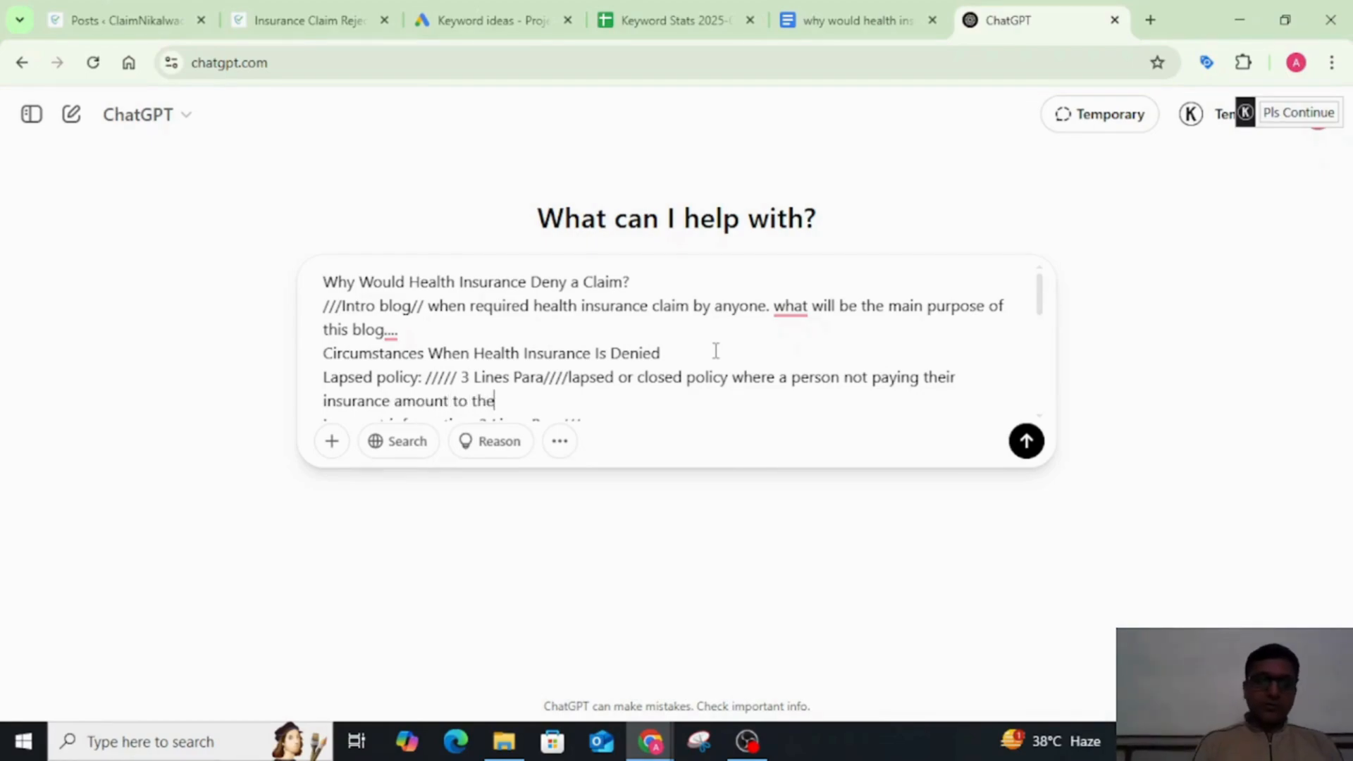
{"action": "type", "text": " company"}
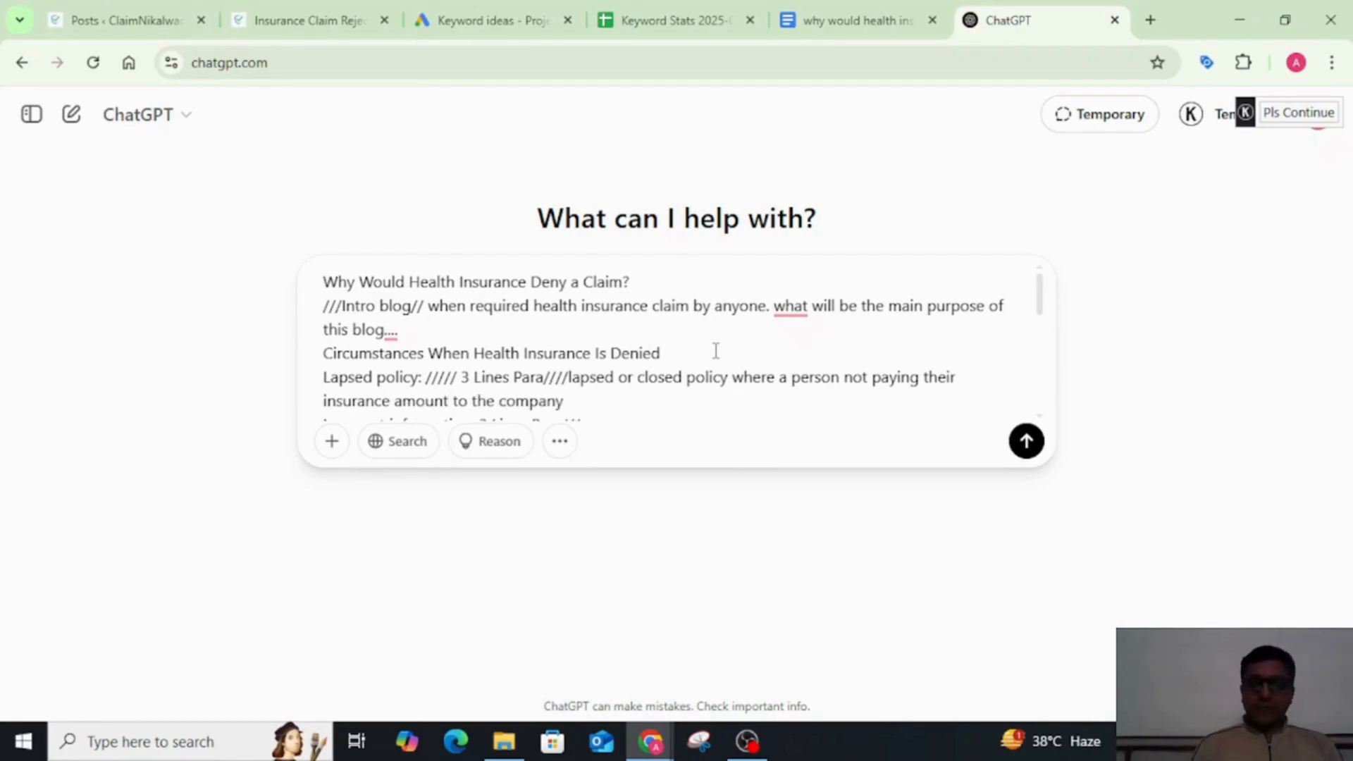
{"action": "type", "text": "."}
Step: Add "Information like, name of the person, address," at the end of the prompt's "Incorrect information" line
{"action": "scroll", "coordinate": [716, 350], "scroll_direction": "down", "scroll_amount": 1}
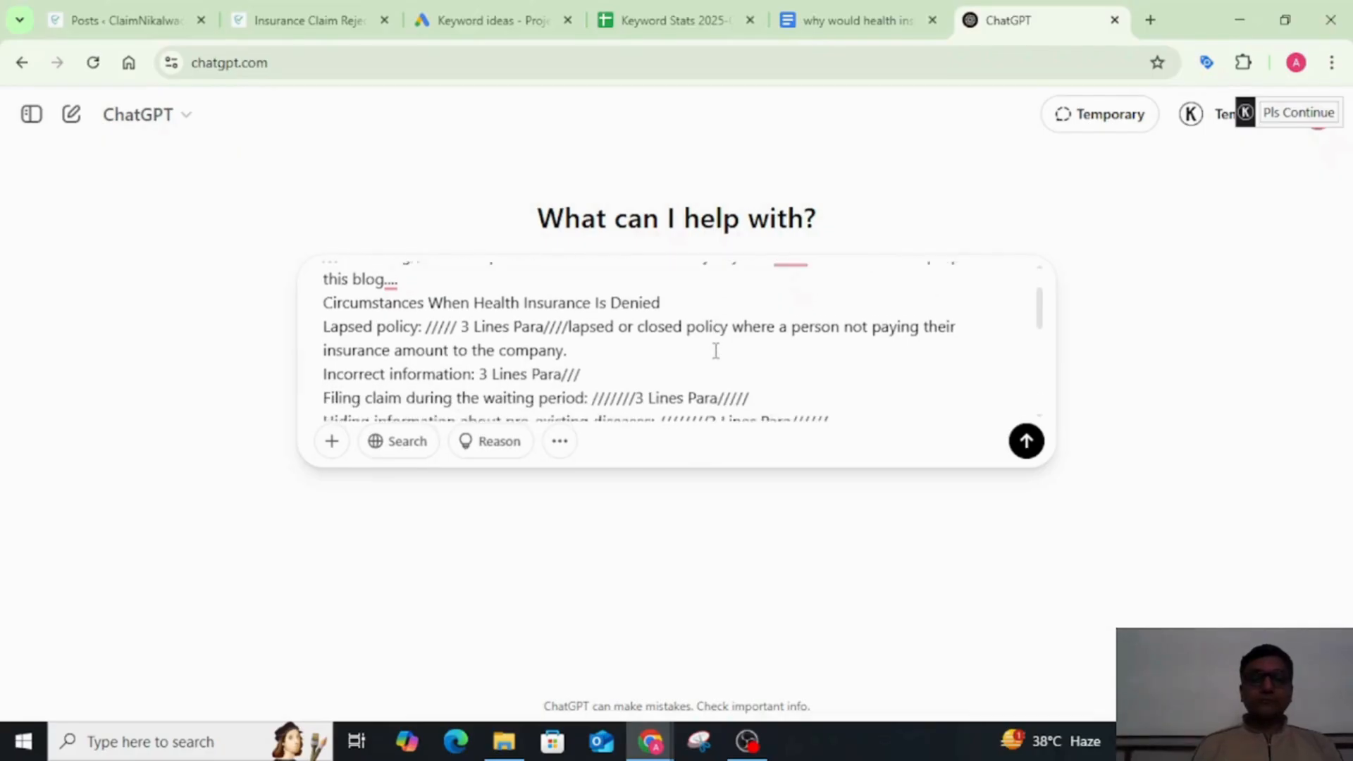
{"action": "left_click", "coordinate": [641, 373]}
{"action": "type", "text": "Inform"}
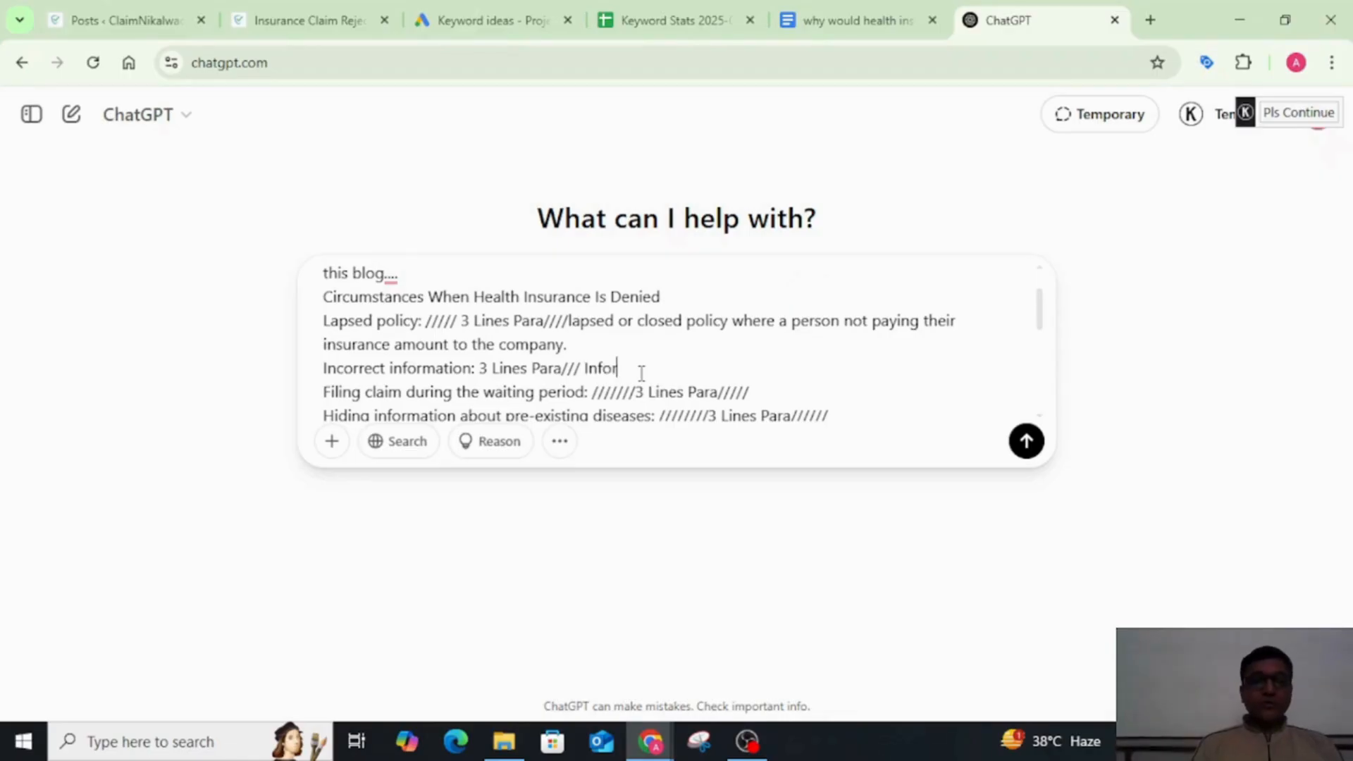
{"action": "type", "text": "ation"}
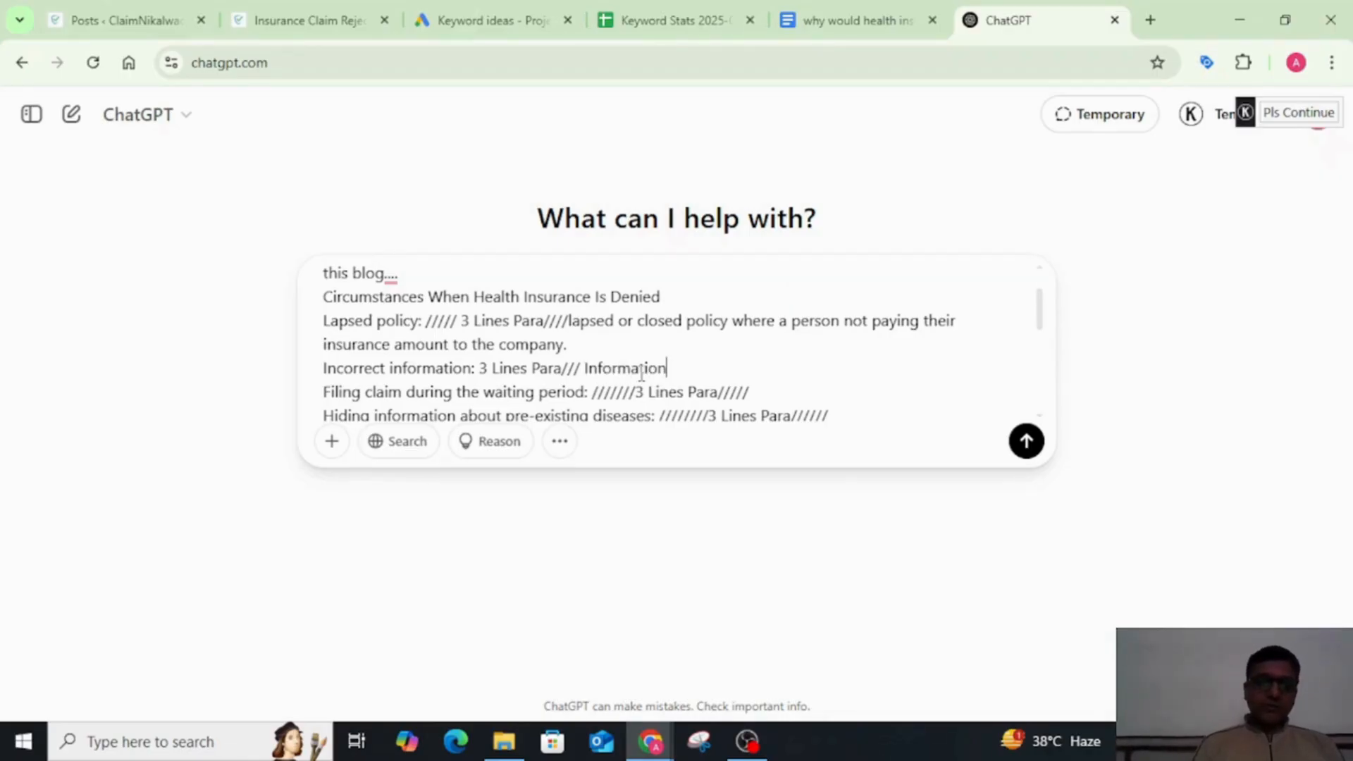
{"action": "type", "text": " like"}
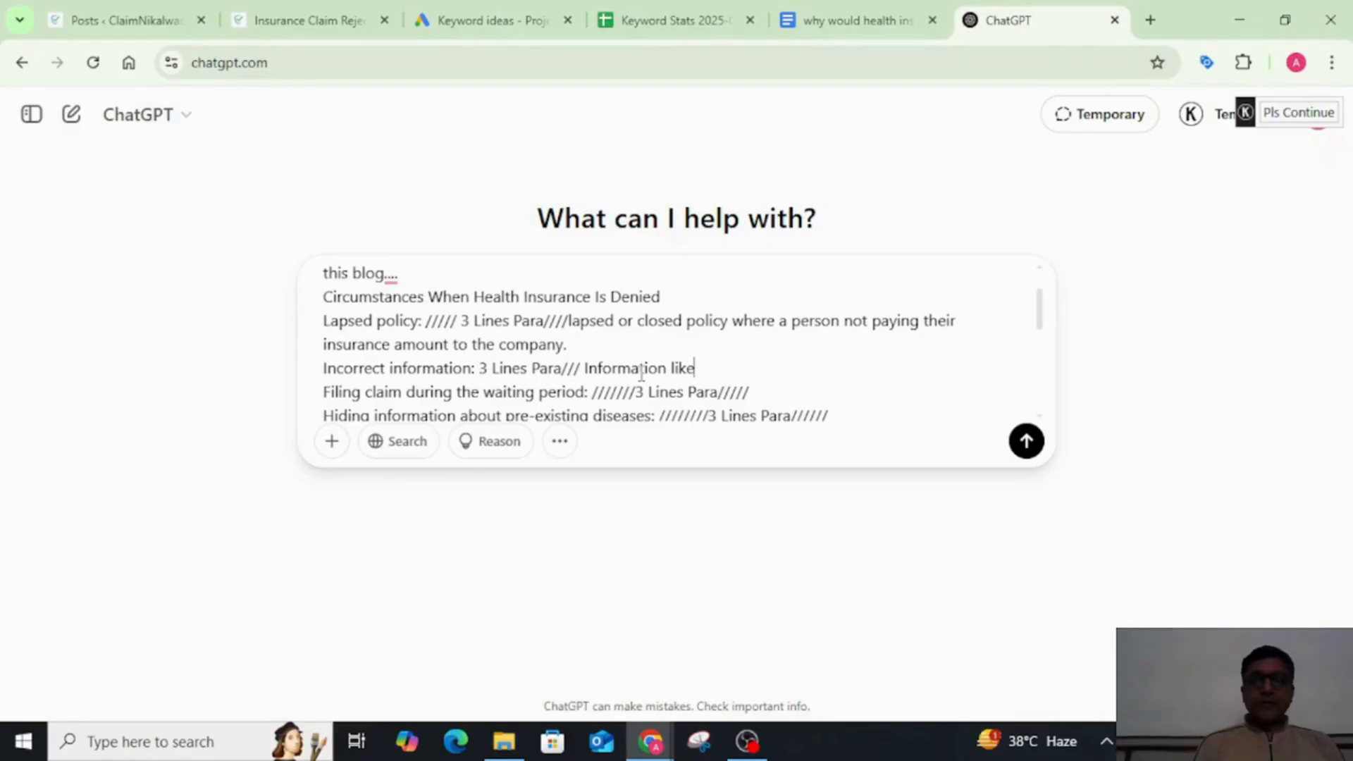
{"action": "type", "text": ", n"}
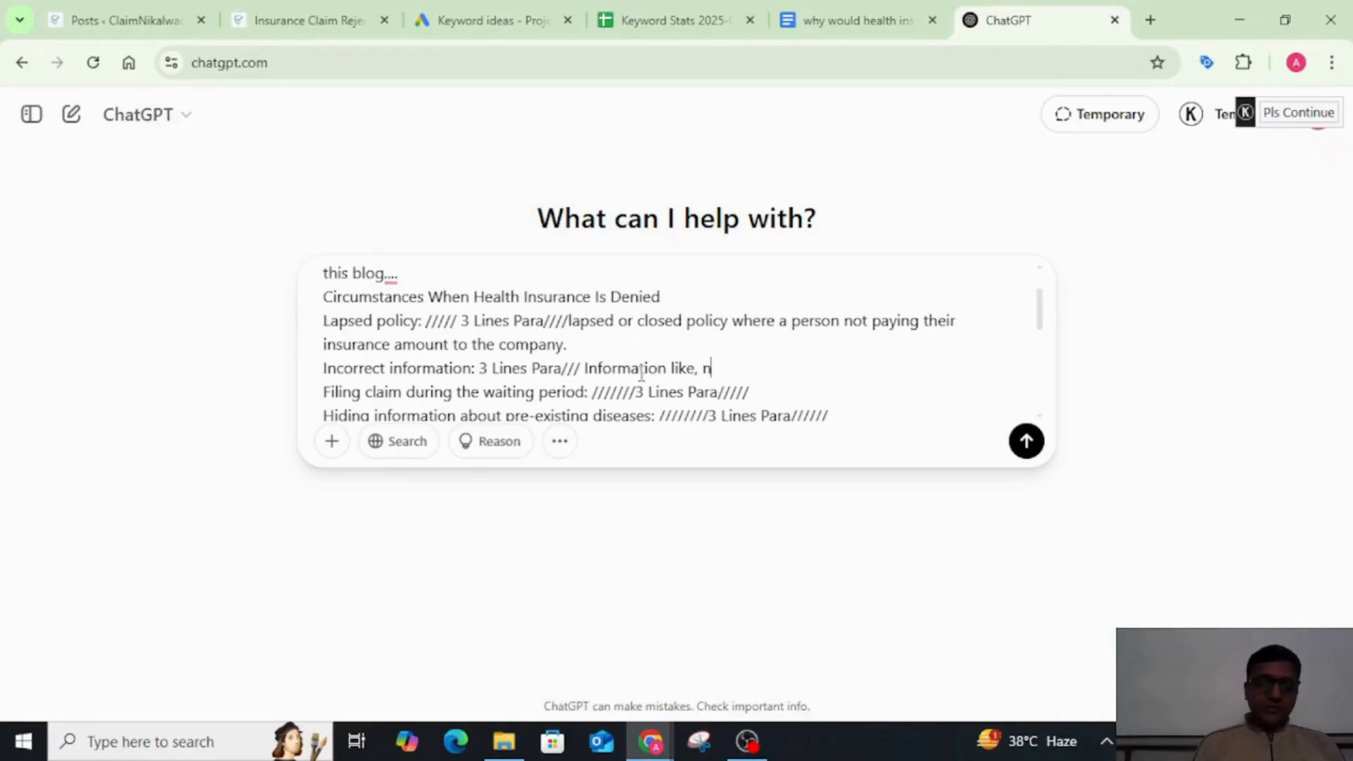
{"action": "type", "text": "ame of the"}
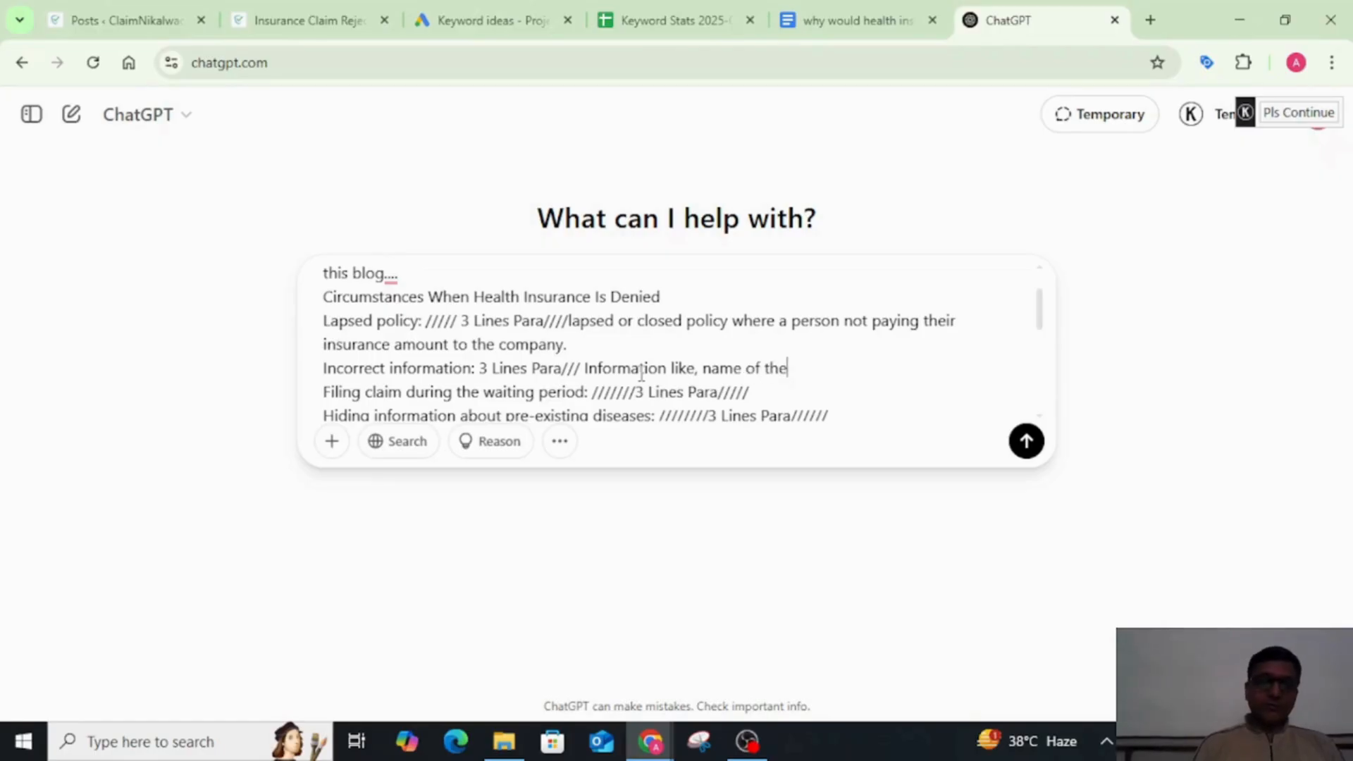
{"action": "type", "text": " person,"}
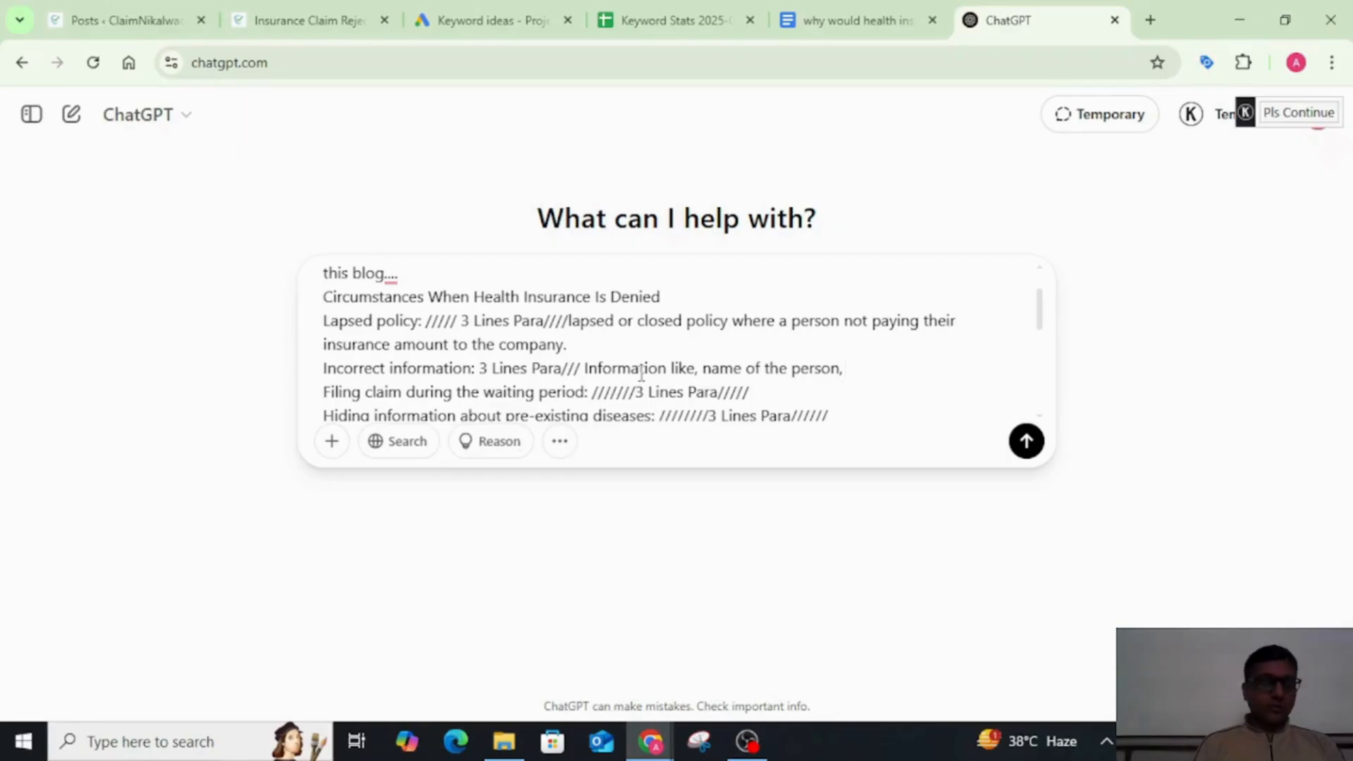
{"action": "type", "text": " ad"}
{"action": "type", "text": "ss,"}
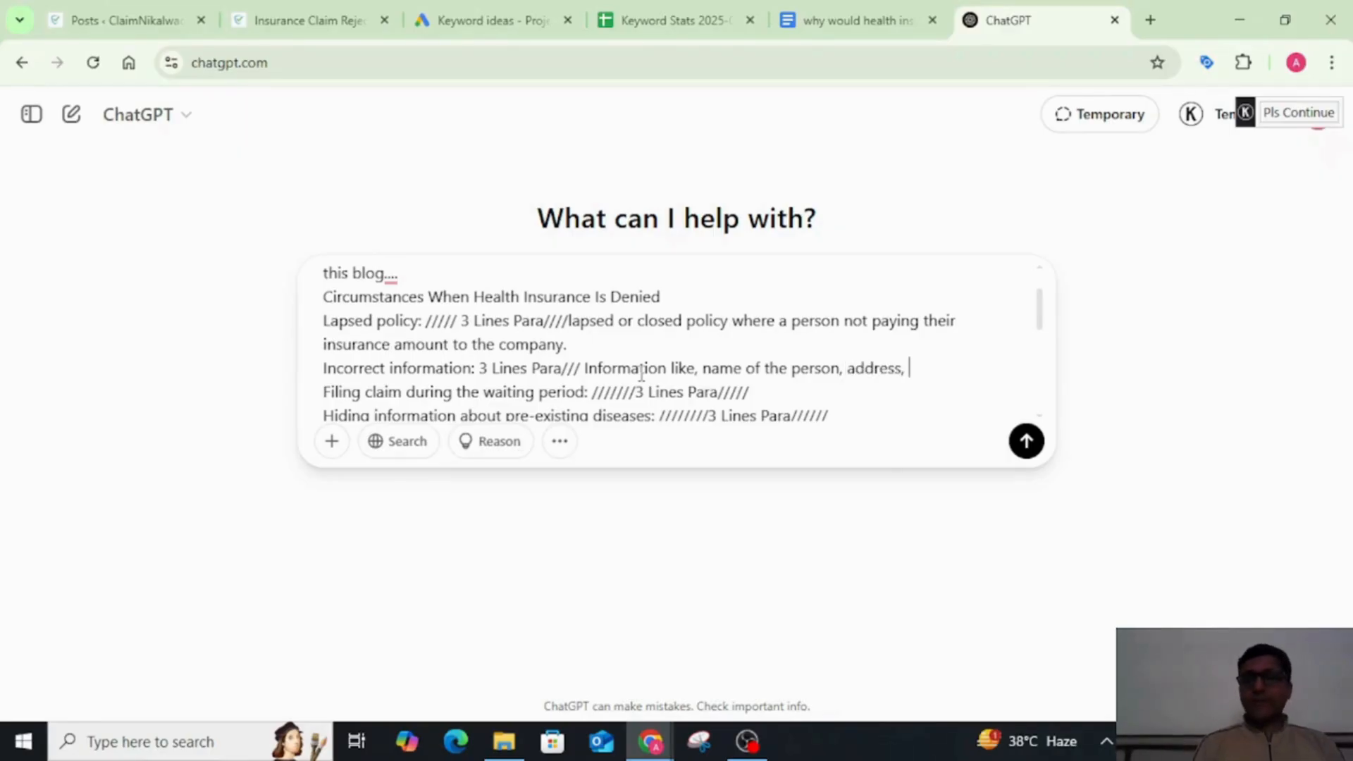
{"action": "type", "text": " hosp"}
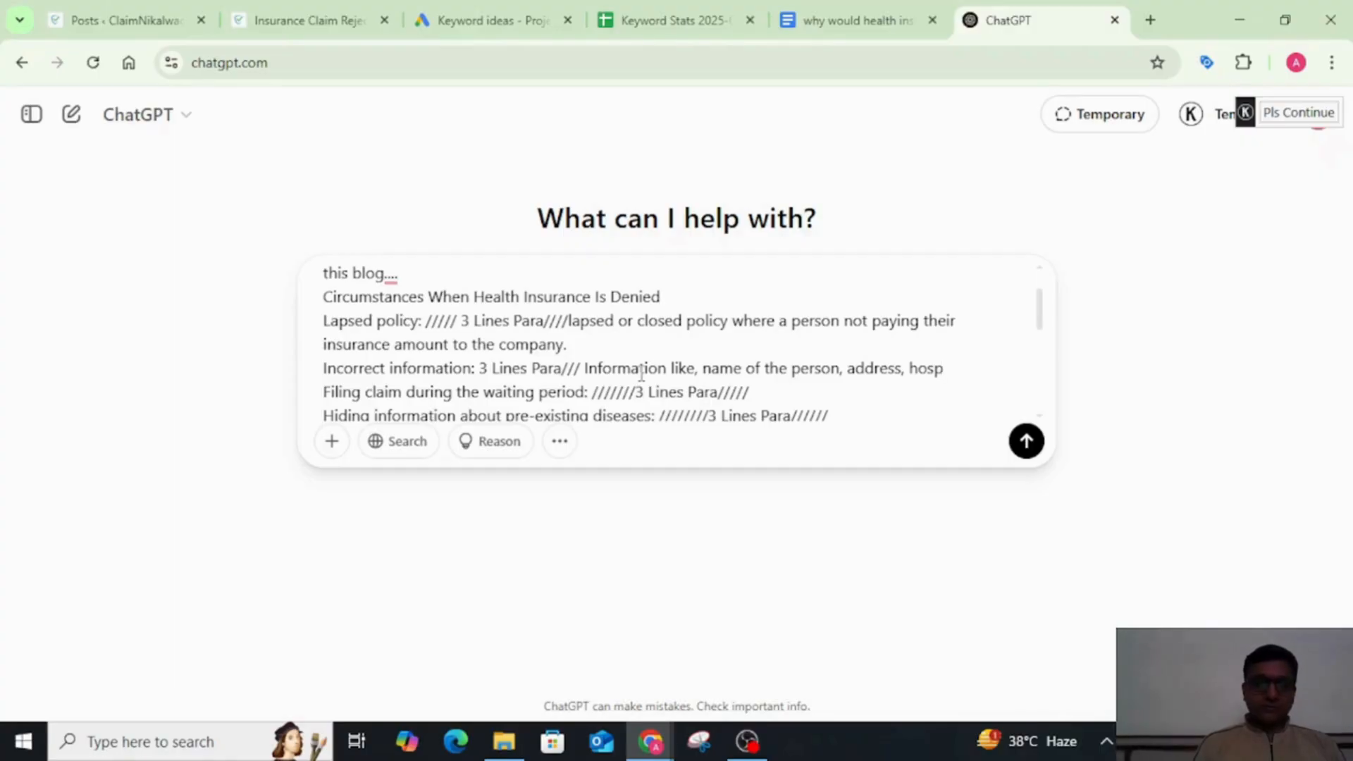
{"action": "type", "text": "ital detail"}
Step: Complete the prompt's "Incorrect information" line with "hospital detail, decease name, etc."
{"action": "type", "text": "desies"}
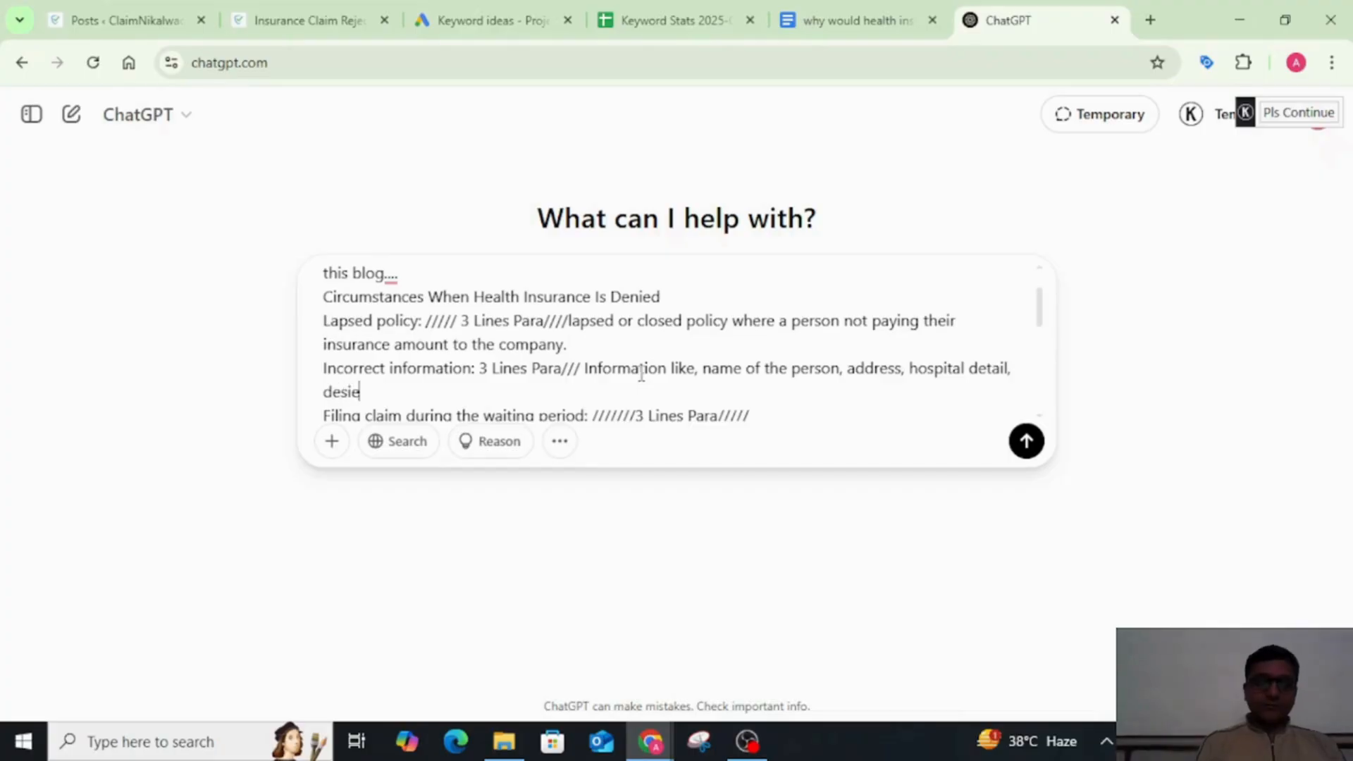
{"action": "key", "text": "BackSpace"}
{"action": "key", "text": "BackSpace"}
{"action": "key", "text": "BackSpace"}
{"action": "key", "text": "BackSpace"}
{"action": "key", "text": "BackSpace"}
{"action": "key", "text": "BackSpace"}
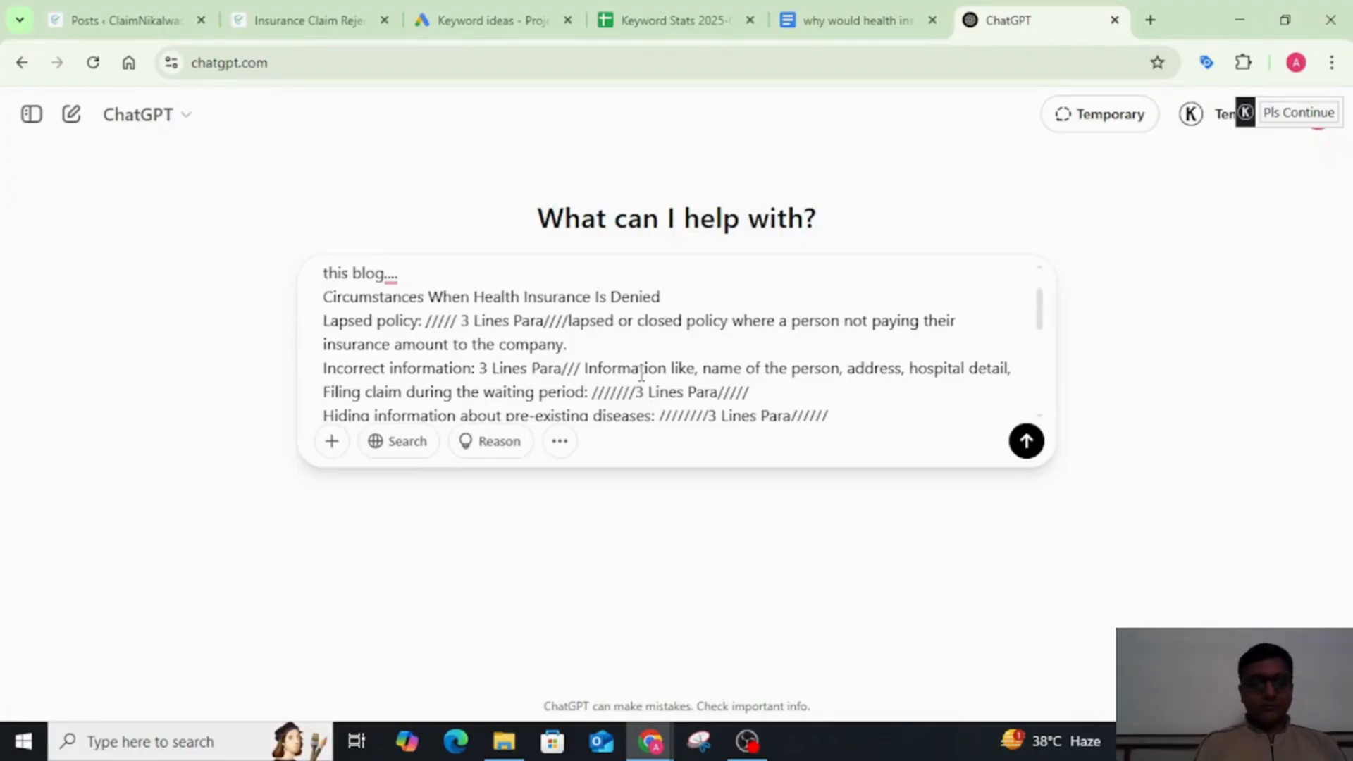
{"action": "type", "text": "decease"}
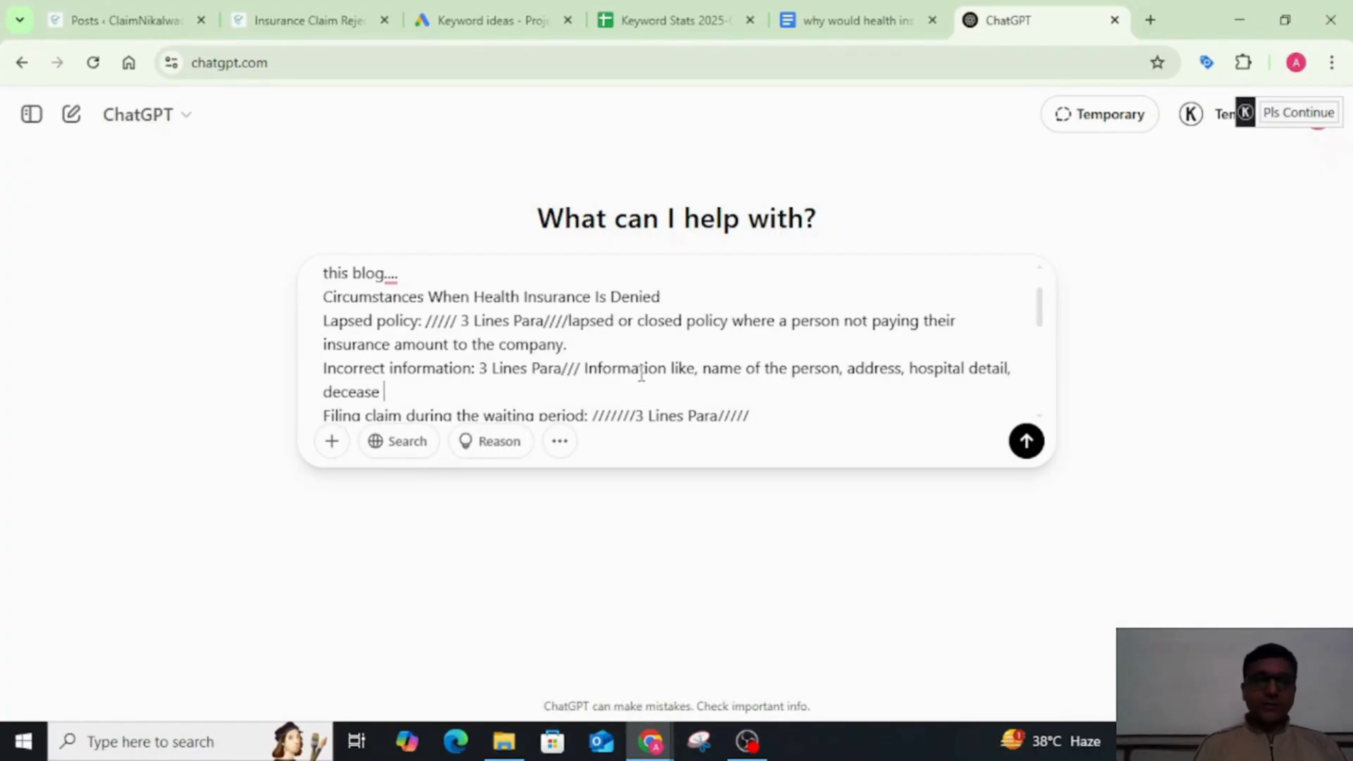
{"action": "type", "text": " name."}
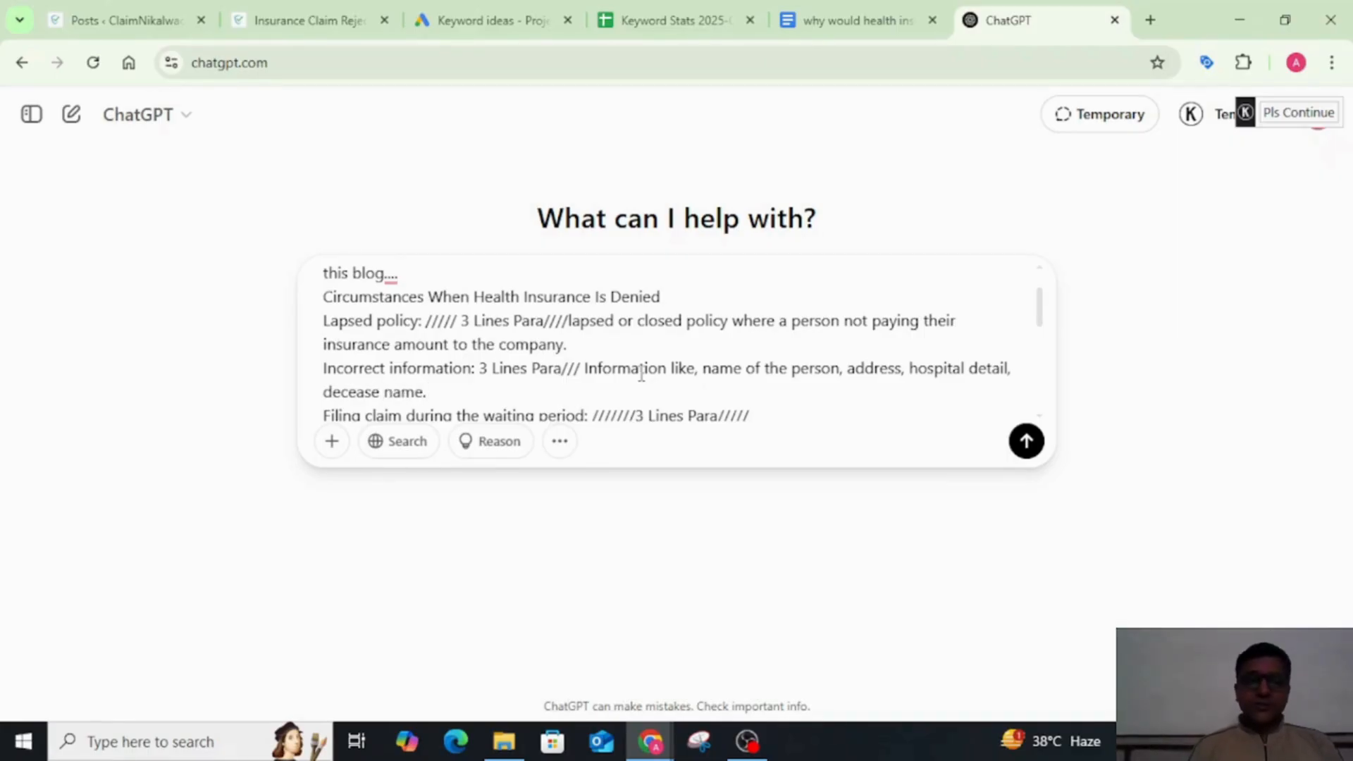
{"action": "type", "text": "etc."}
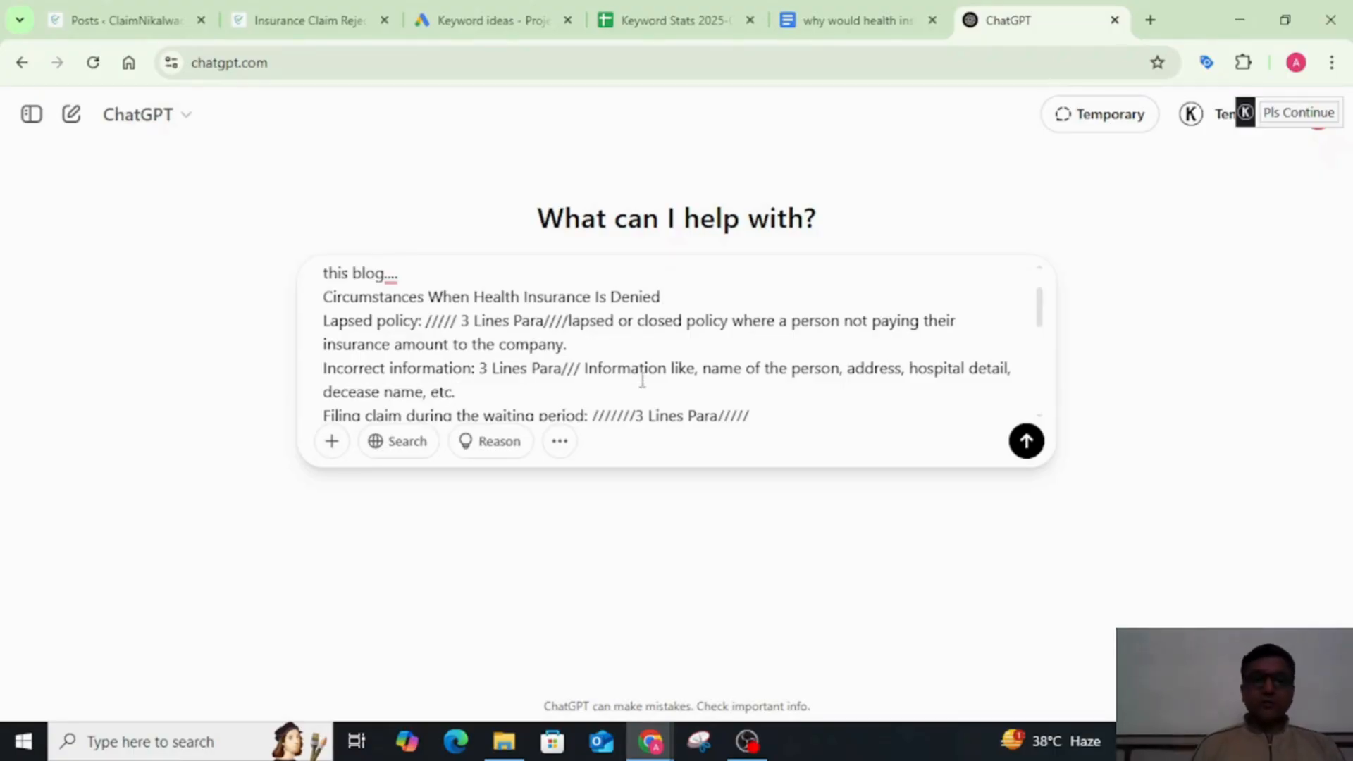
{"action": "left_click", "coordinate": [814, 419]}
{"action": "scroll", "coordinate": [812, 420], "scroll_direction": "down", "scroll_amount": 1}
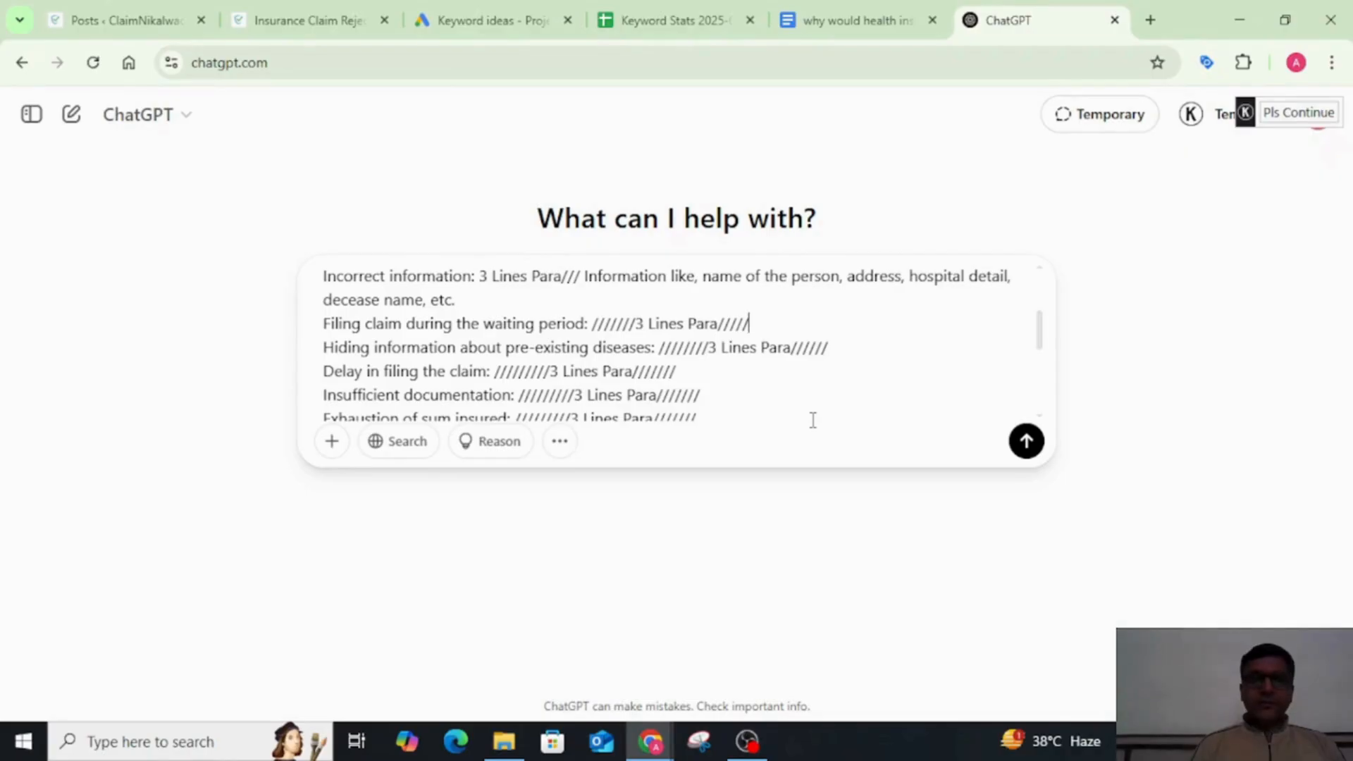
{"action": "type", "text": "w"}
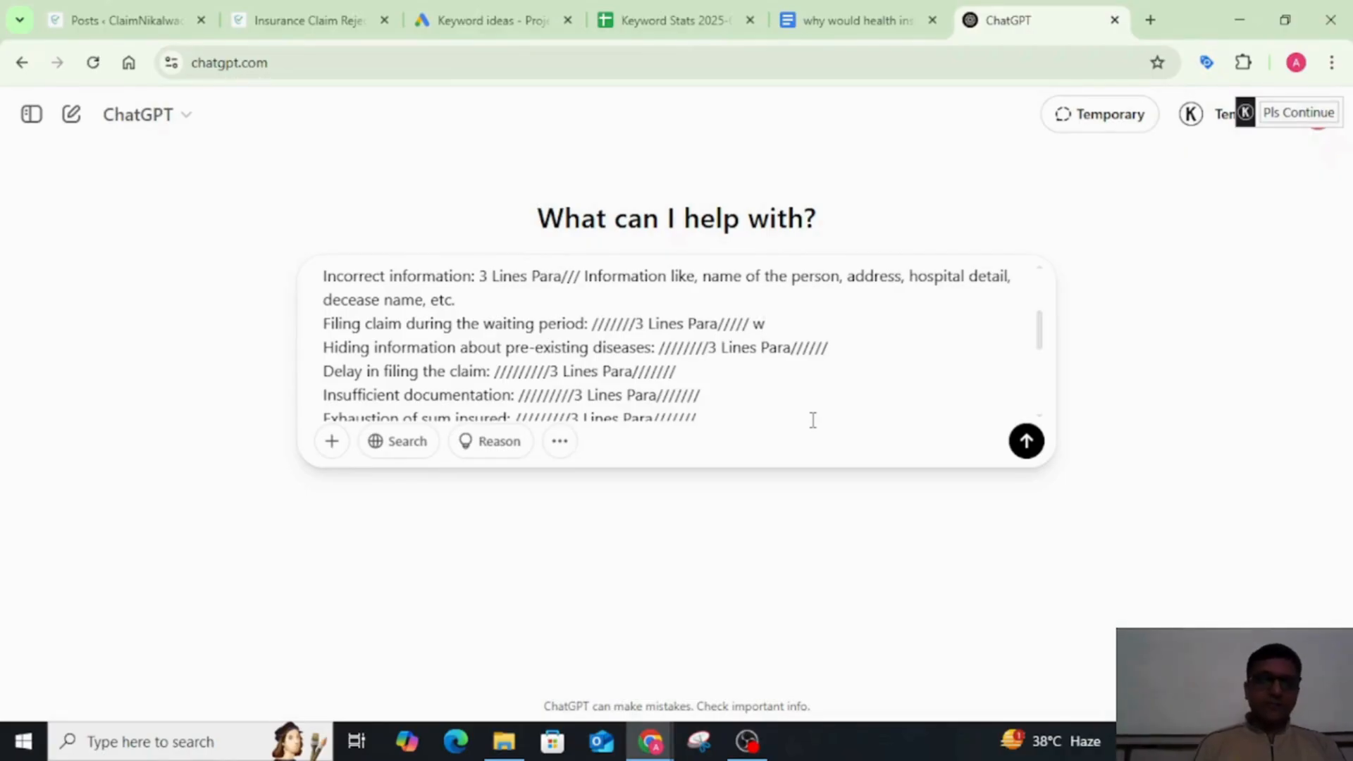
{"action": "key", "text": "BackSpace"}
{"action": "key", "text": "BackSpace"}
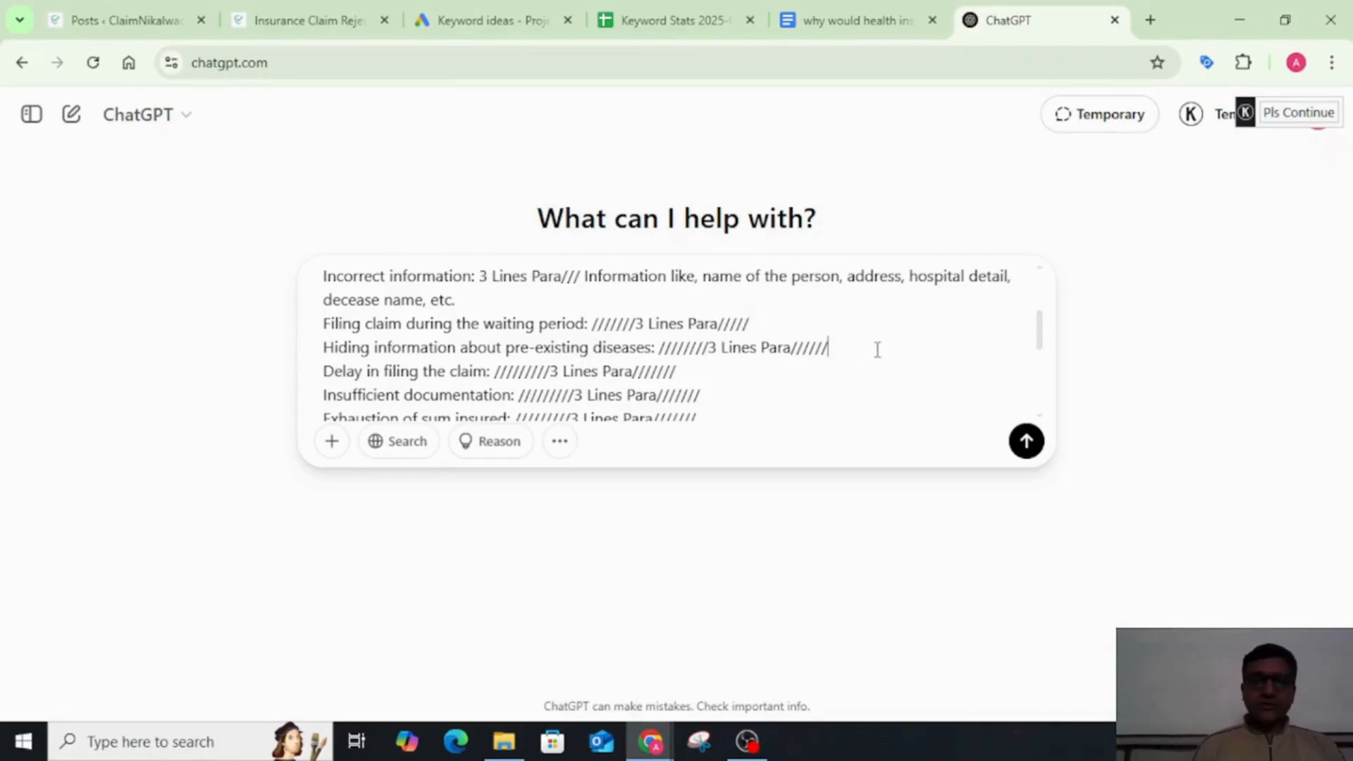
Step: Review the prompt's remaining denial circumstances and the headings on how ClaimNikalwao helps with health insurance claims
{"action": "scroll", "coordinate": [877, 350], "scroll_direction": "down", "scroll_amount": 2}
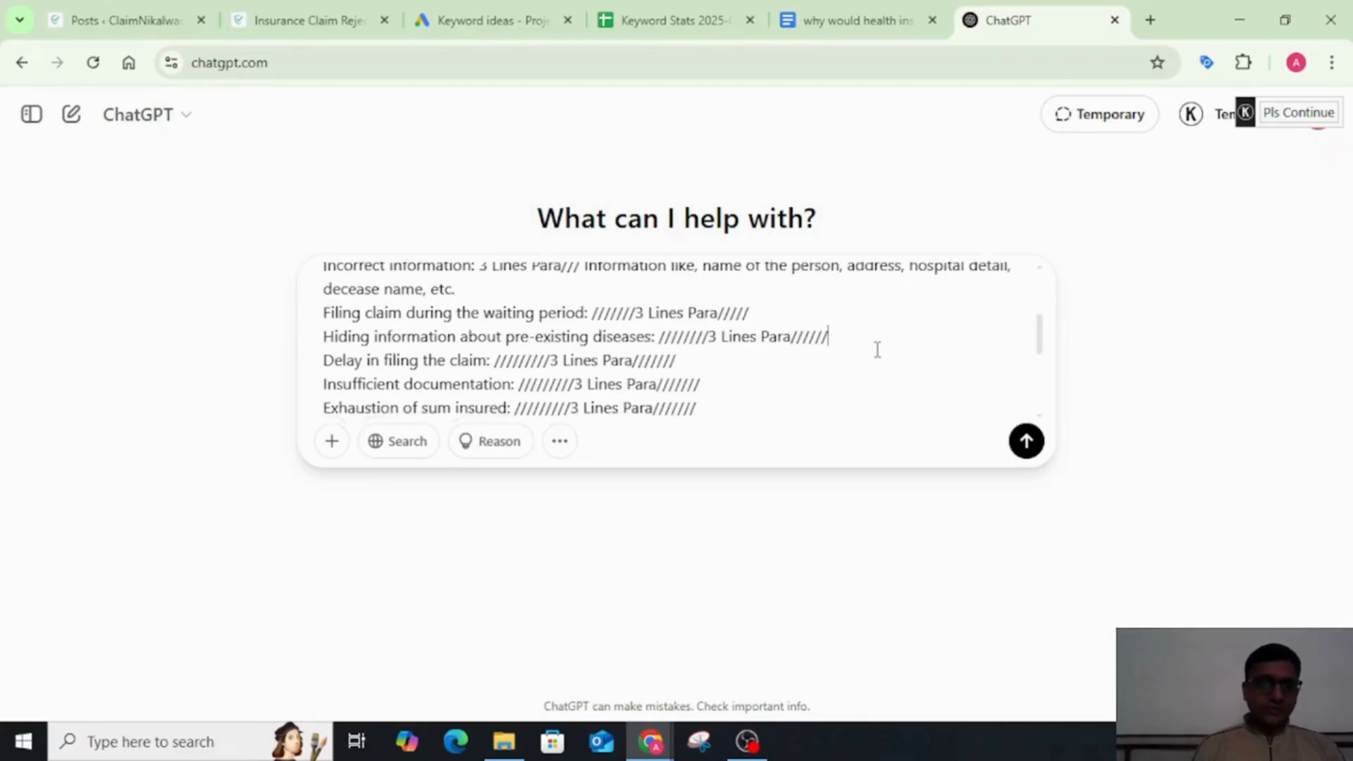
{"action": "scroll", "coordinate": [878, 351], "scroll_direction": "up", "scroll_amount": 2}
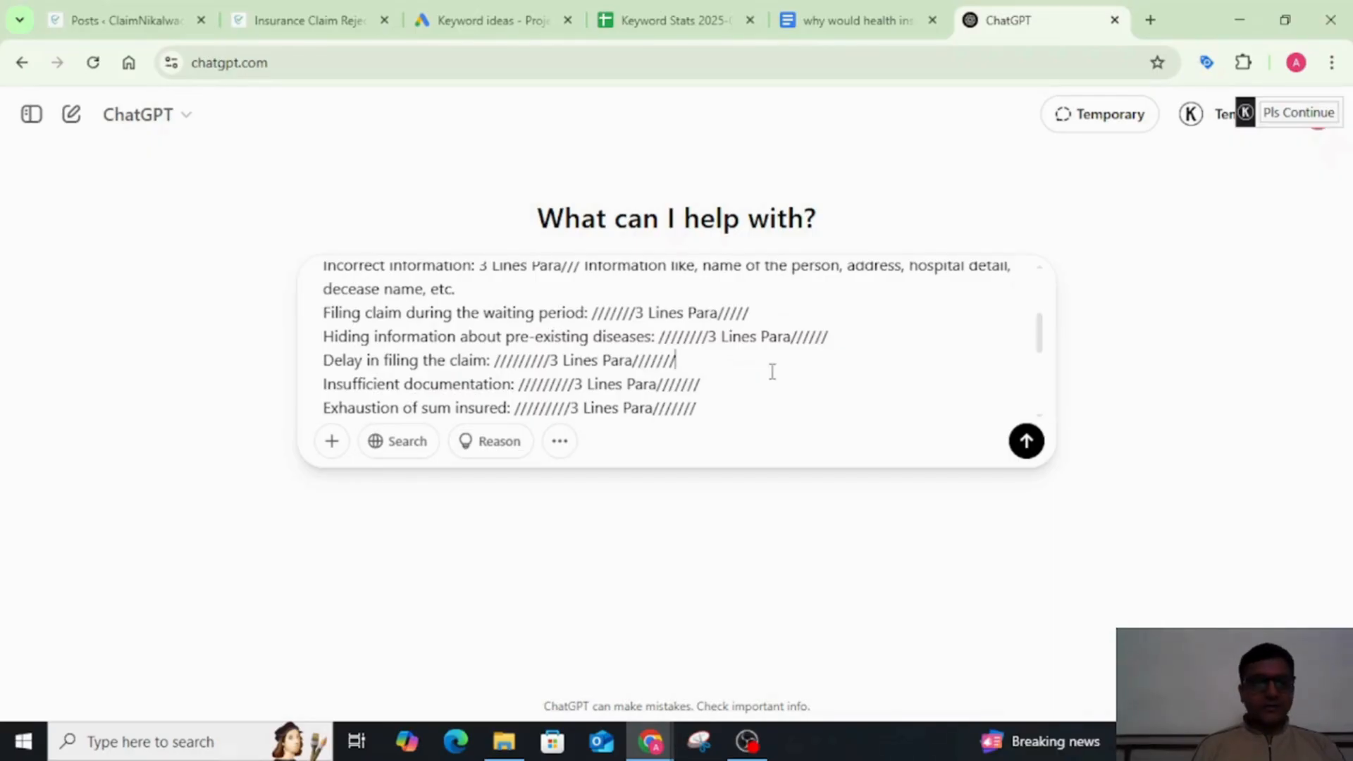
{"action": "scroll", "coordinate": [772, 372], "scroll_direction": "down", "scroll_amount": 1}
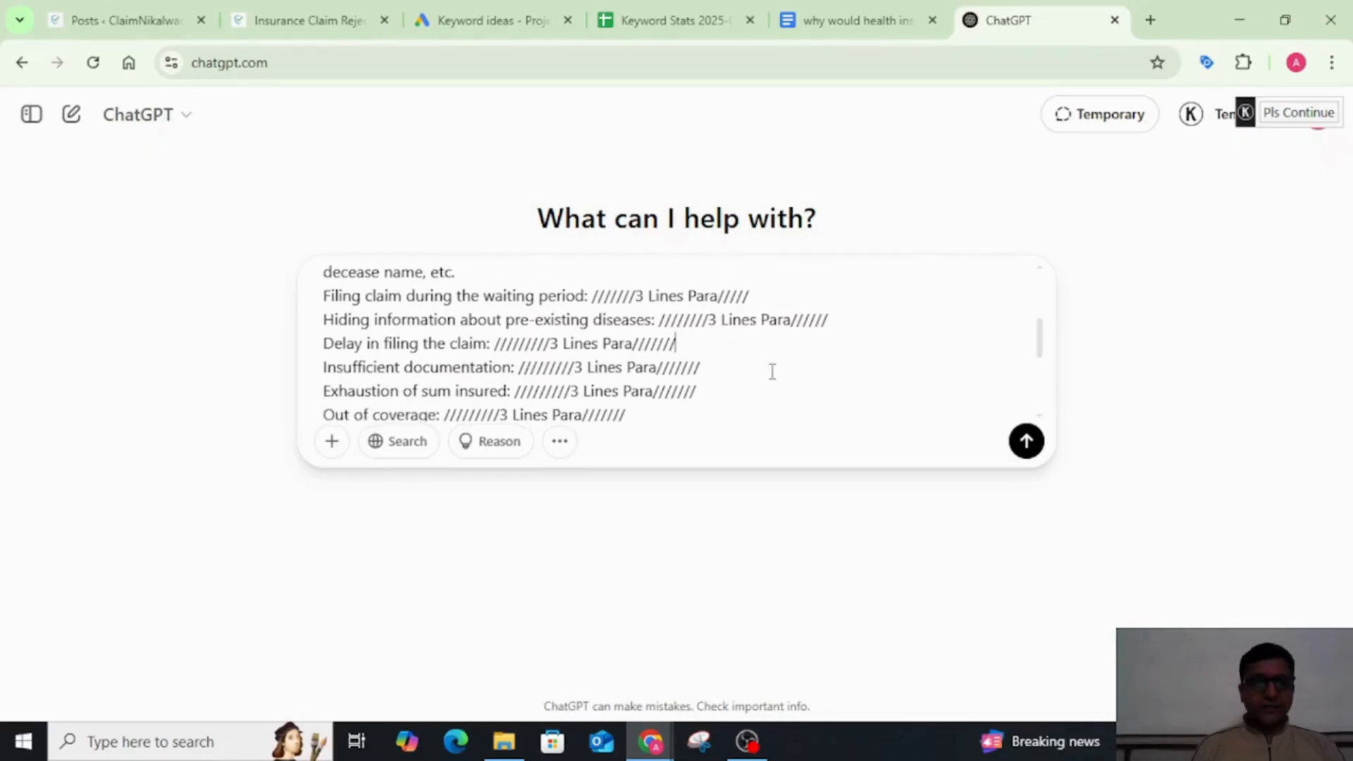
{"action": "left_click", "coordinate": [763, 363]}
{"action": "scroll", "coordinate": [763, 363], "scroll_direction": "down", "scroll_amount": 2}
{"action": "scroll", "coordinate": [763, 363], "scroll_direction": "down", "scroll_amount": 2}
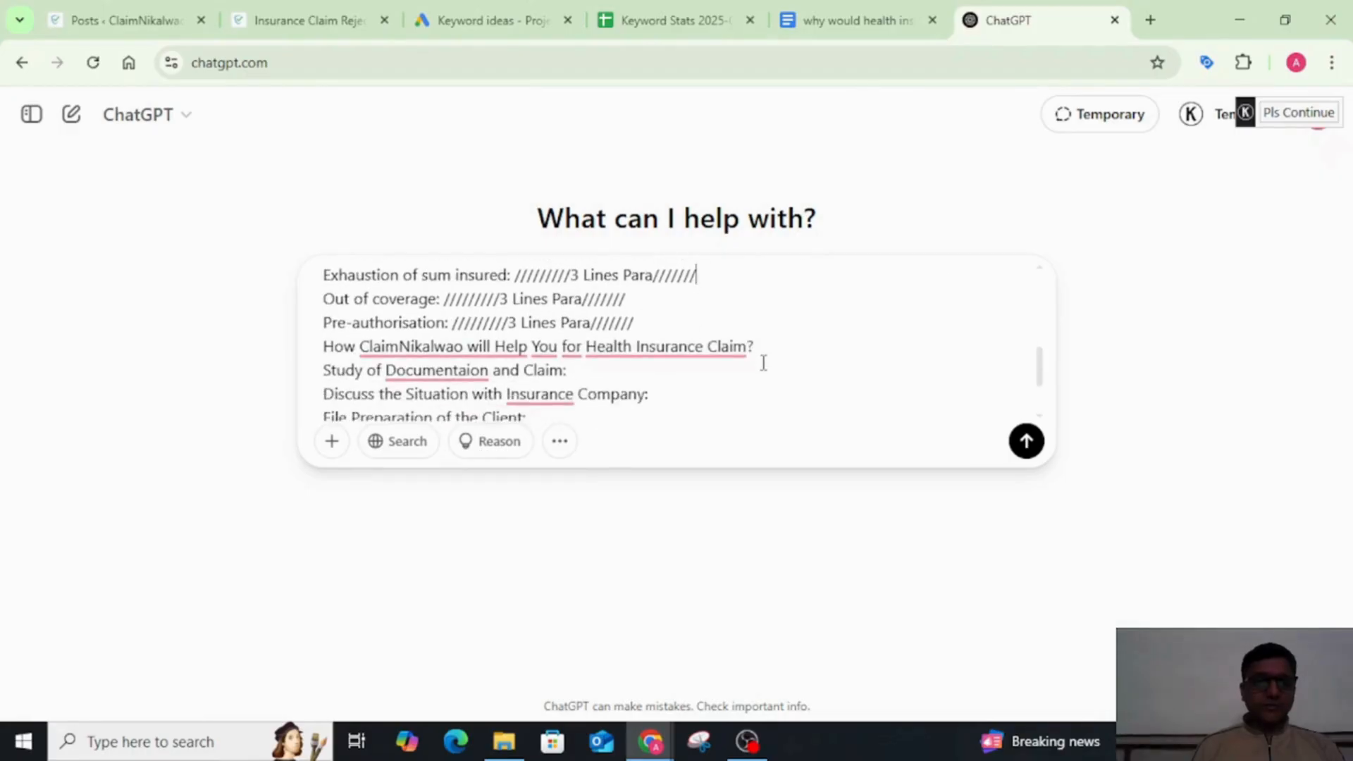
{"action": "scroll", "coordinate": [763, 363], "scroll_direction": "down", "scroll_amount": 2}
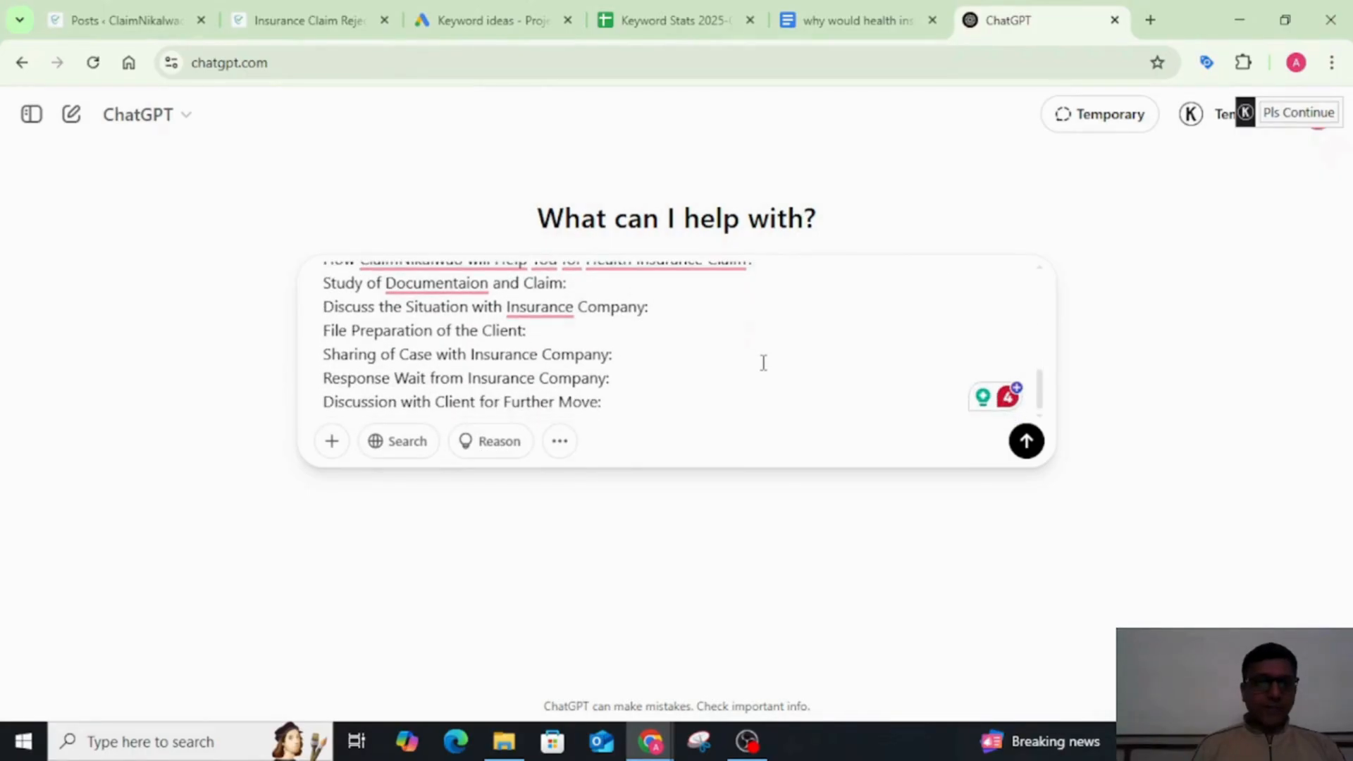
Step: Add "///2 lines para//" at the end of the prompt's "Study of Documentaion and Claim" line
{"action": "scroll", "coordinate": [712, 304], "scroll_direction": "up", "scroll_amount": 1}
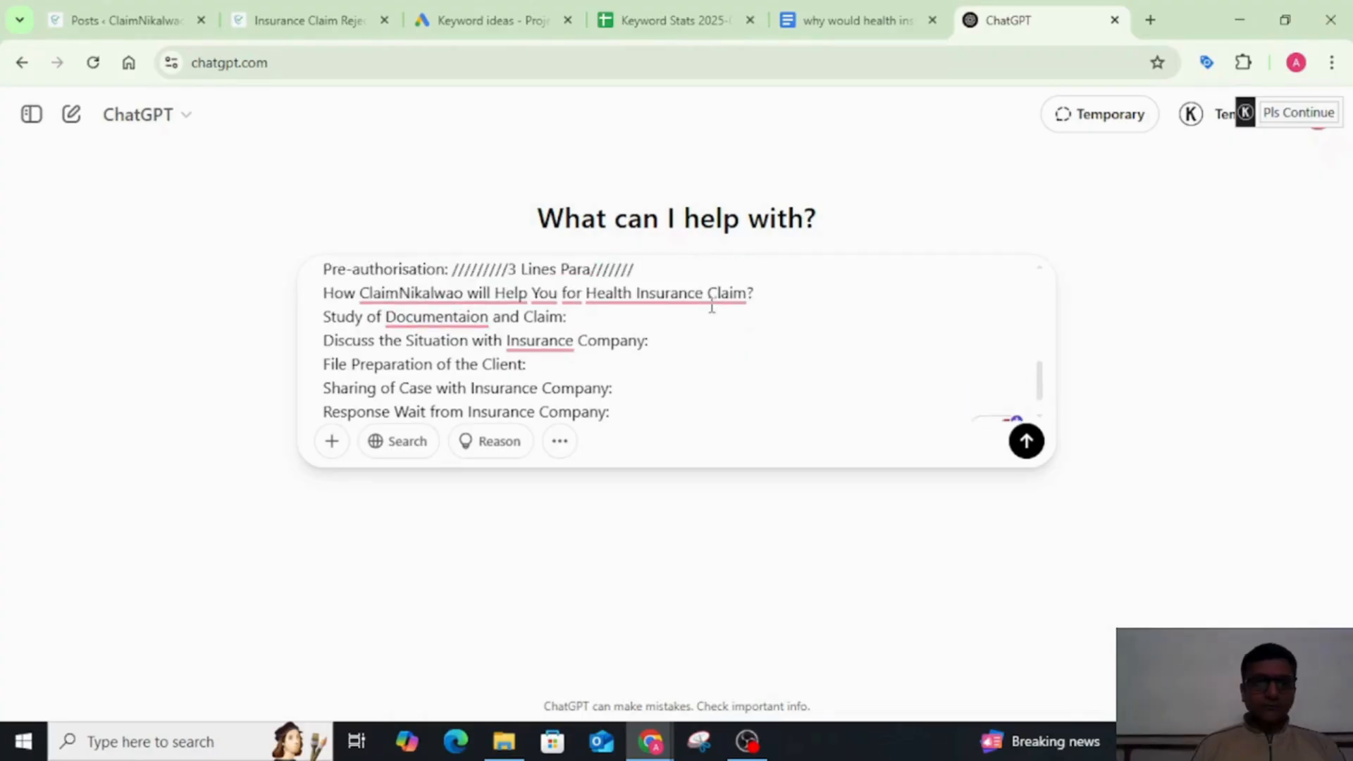
{"action": "scroll", "coordinate": [712, 307], "scroll_direction": "down", "scroll_amount": 1}
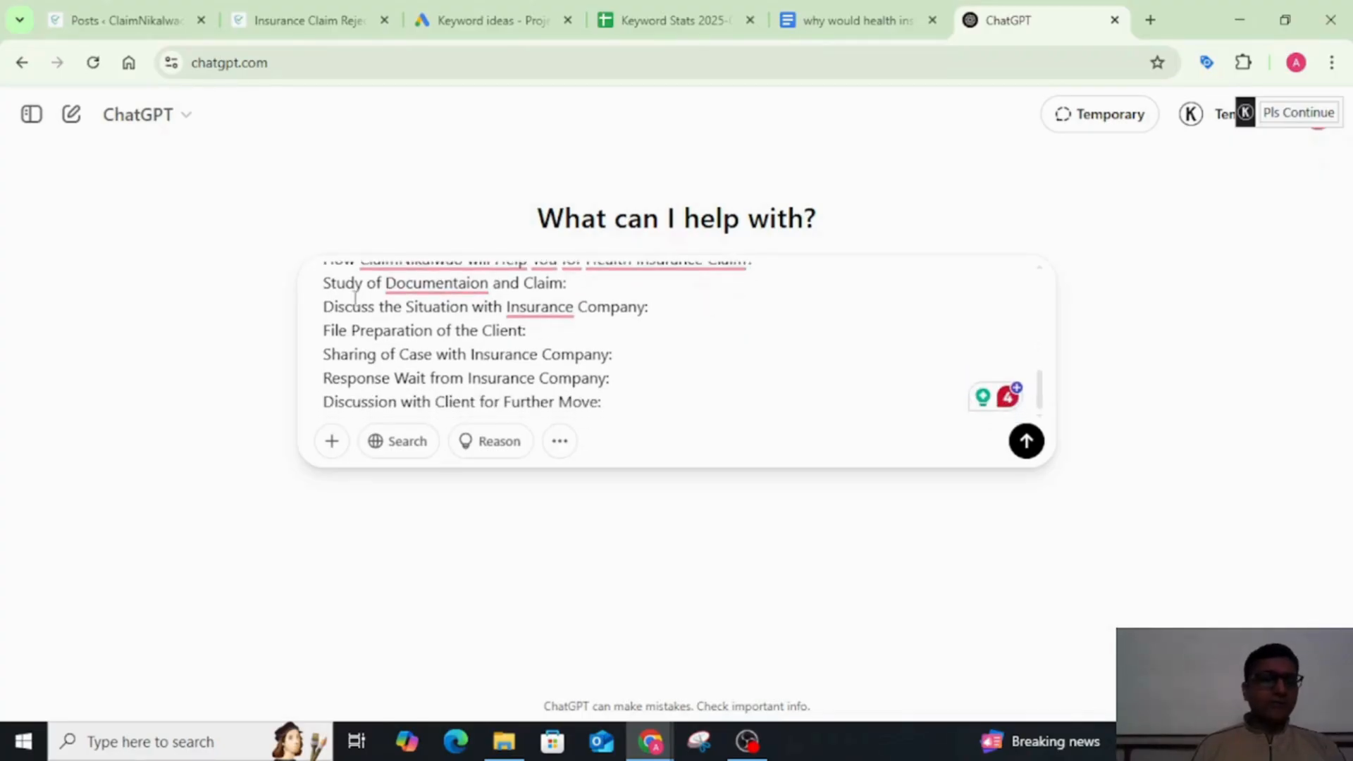
{"action": "left_click", "coordinate": [636, 284]}
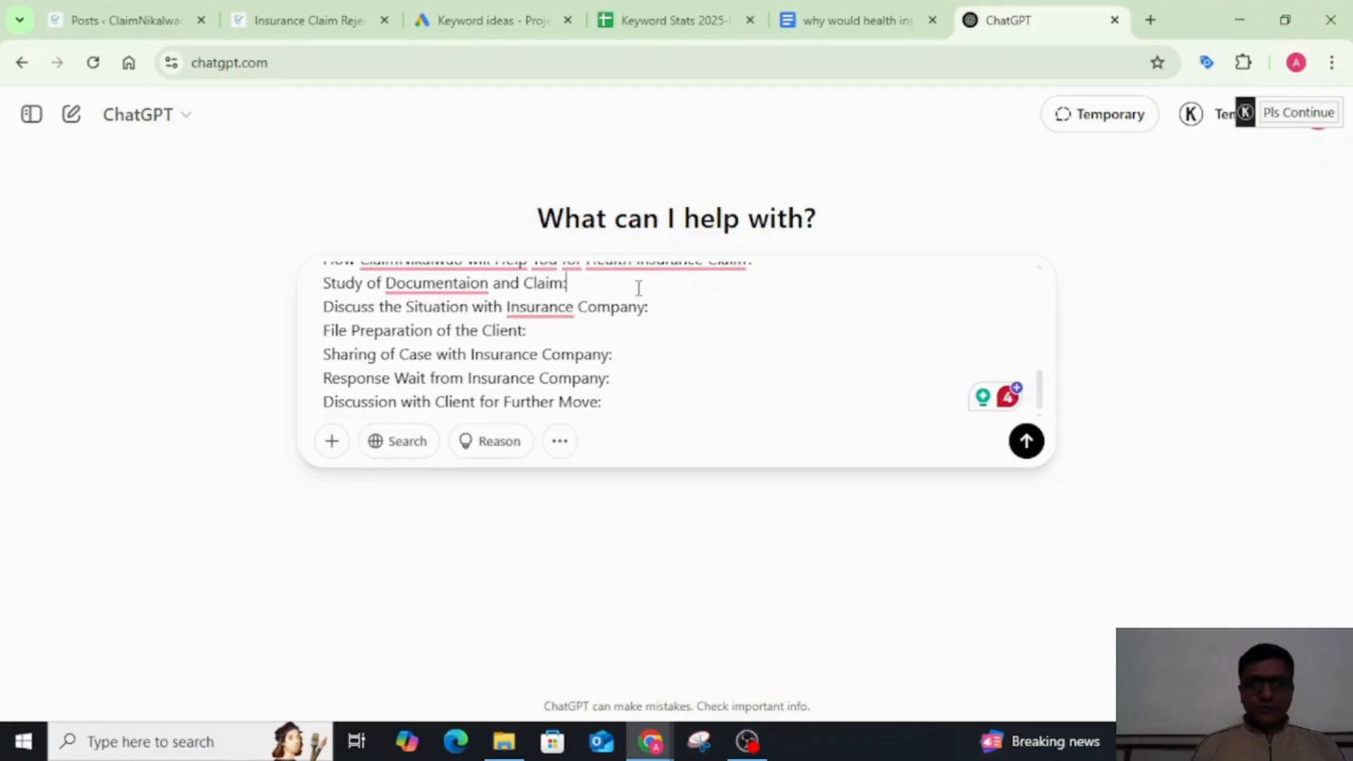
{"action": "type", "text": "/"}
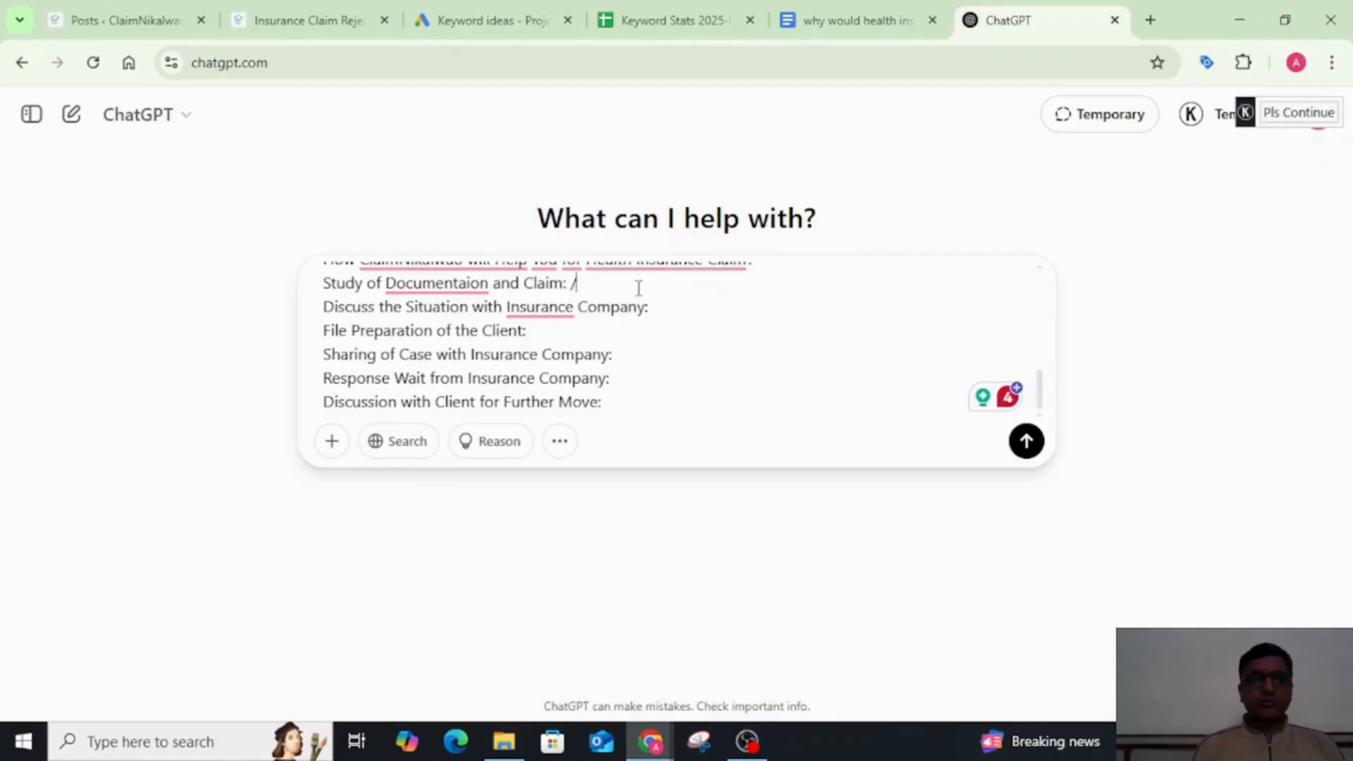
{"action": "type", "text": "//2 li"}
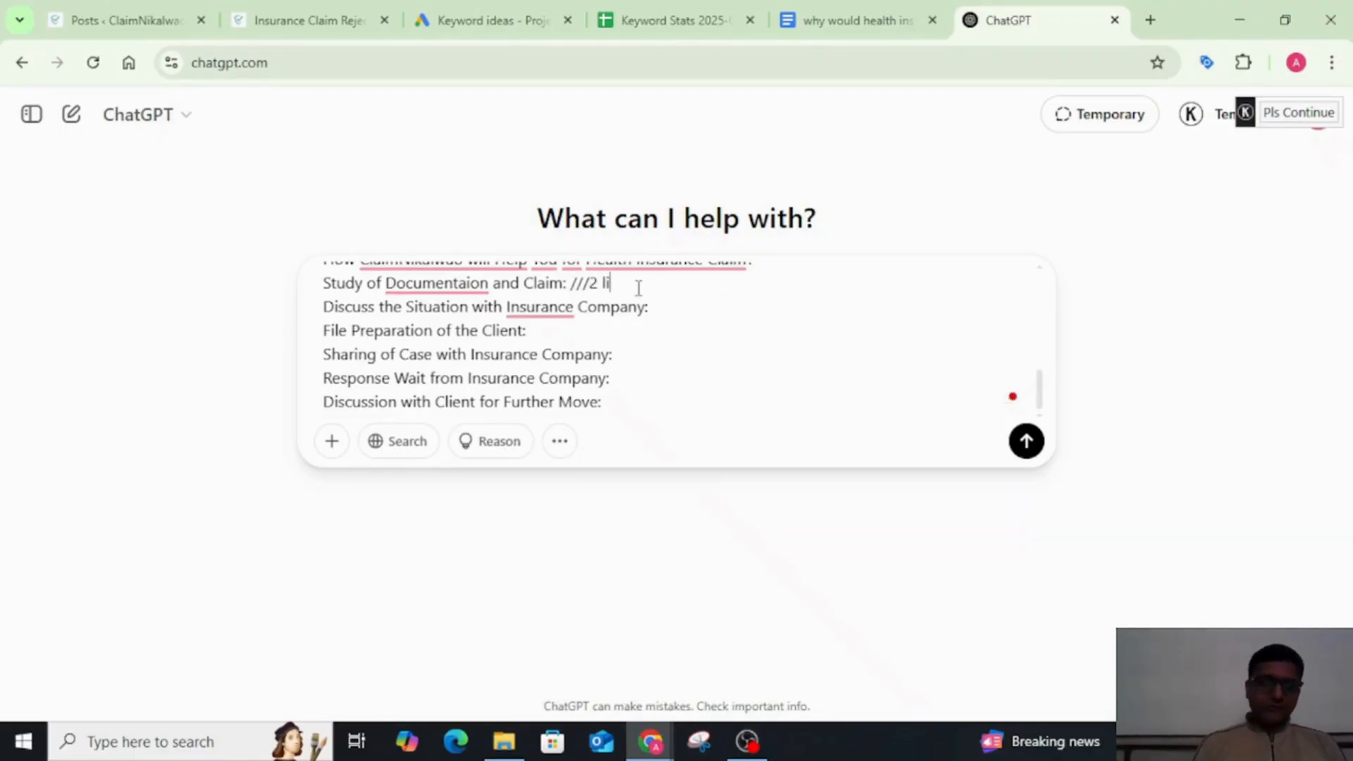
{"action": "type", "text": "nes para"}
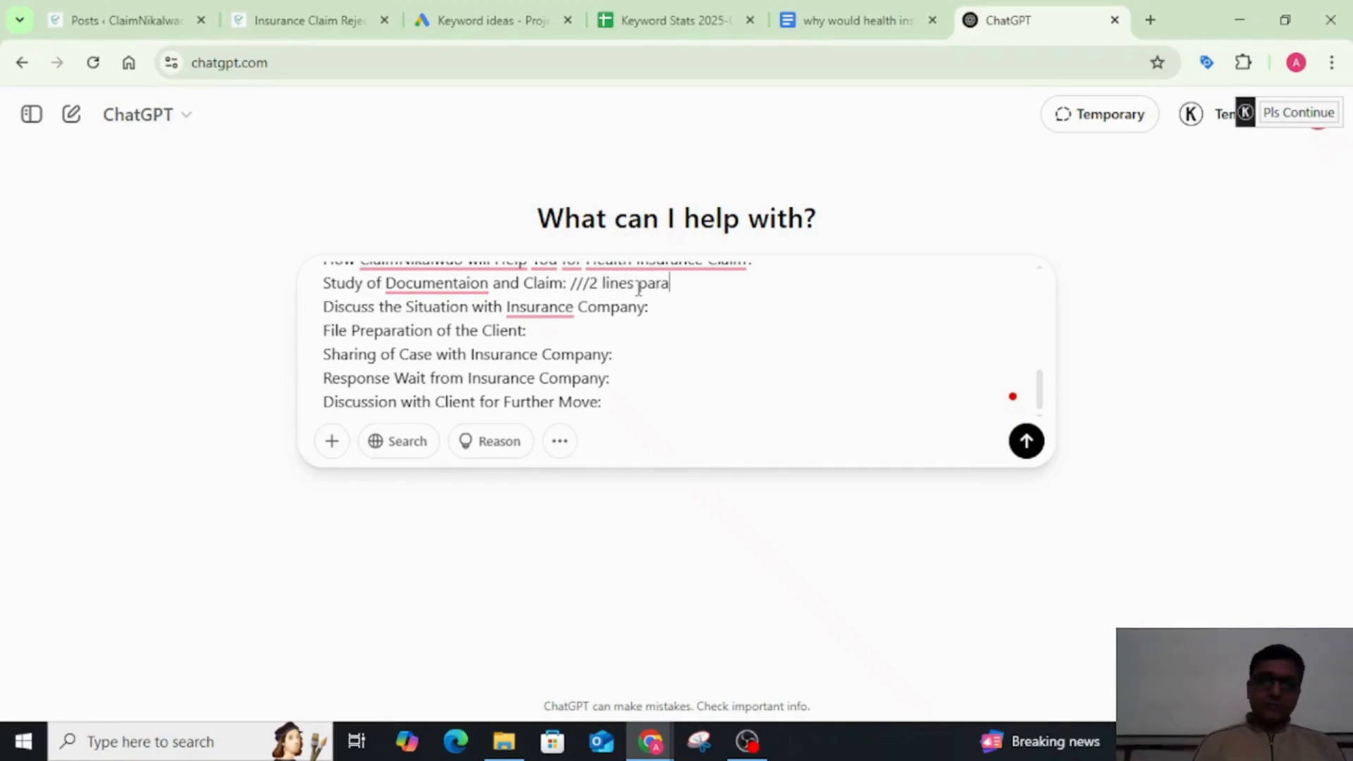
{"action": "type", "text": "//"}
Step: Copy the "///2 lines para//" instruction to the four following lines, from "Discuss the Situation with Insurance Company" through "Response Wait from Insurance Company"
{"action": "key", "text": "shift+Left"}
{"action": "key", "text": "shift+Left"}
{"action": "key", "text": "shift+Left"}
{"action": "key", "text": "shift+Left"}
{"action": "key", "text": "shift+Left"}
{"action": "key", "text": "shift+Left"}
{"action": "key", "text": "shift+Left"}
{"action": "key", "text": "shift+Left"}
{"action": "key", "text": "shift+Left"}
{"action": "key", "text": "shift+Left"}
{"action": "key", "text": "shift+Left"}
{"action": "key", "text": "shift+Left"}
{"action": "key", "text": "shift+Left"}
{"action": "key", "text": "shift+Left"}
{"action": "key", "text": "shift+Left"}
{"action": "key", "text": "shift+Left"}
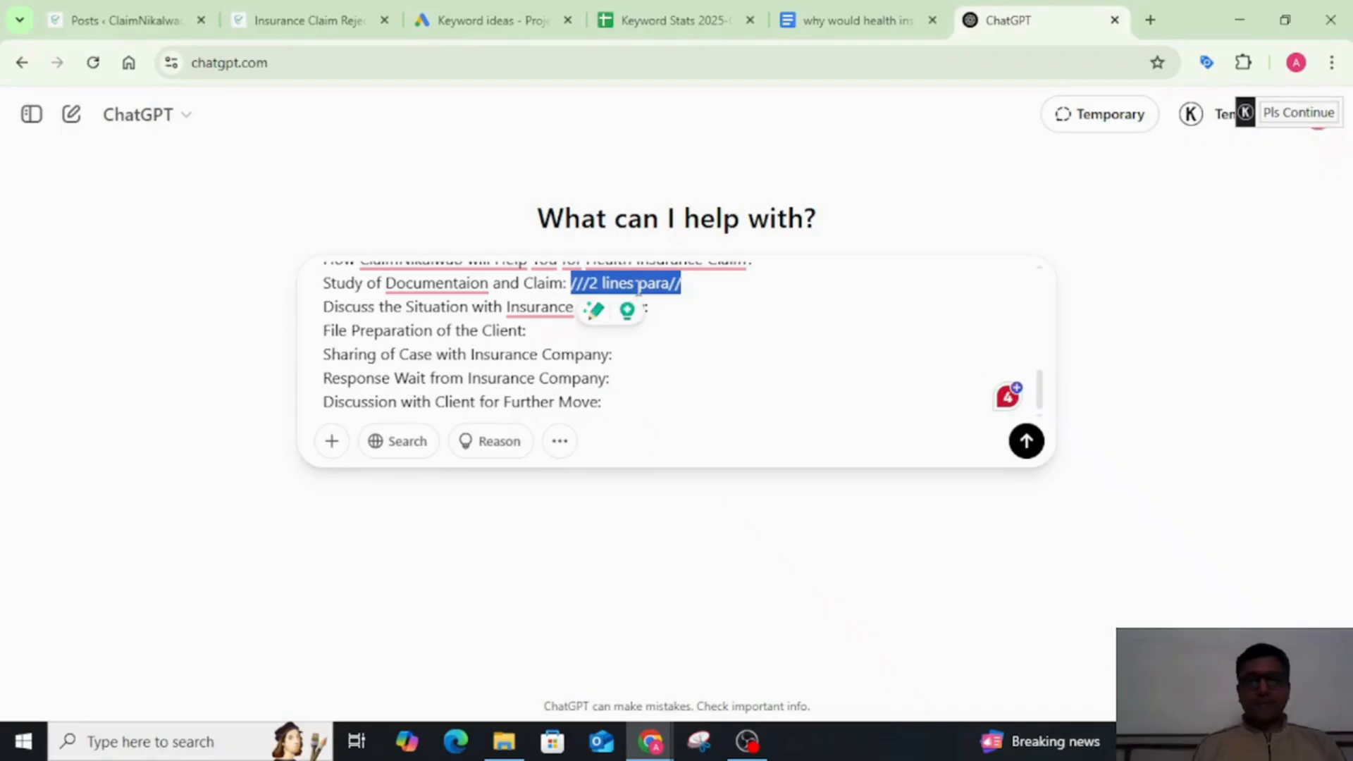
{"action": "left_click", "coordinate": [768, 319]}
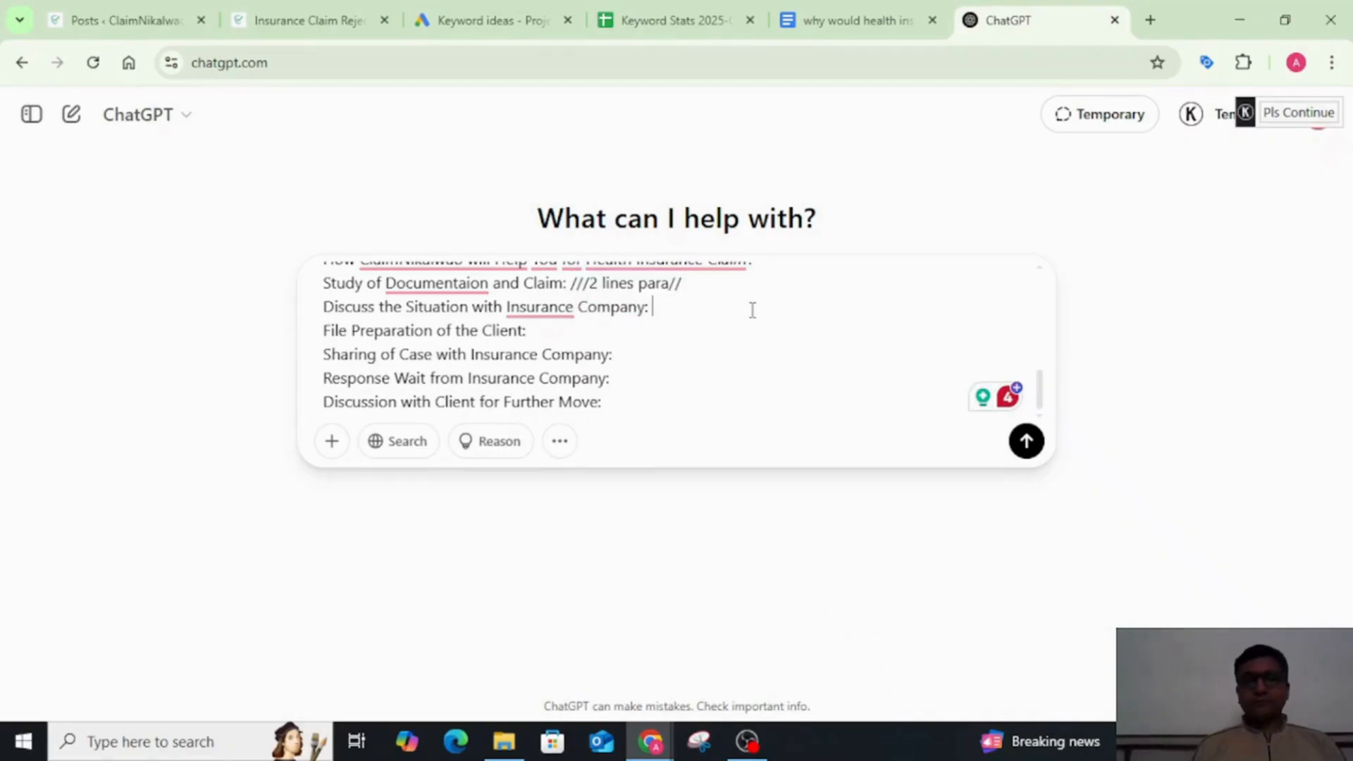
{"action": "type", "text": "///2 lines para//"}
{"action": "left_click", "coordinate": [700, 337]}
{"action": "type", "text": "///2 lines para//"}
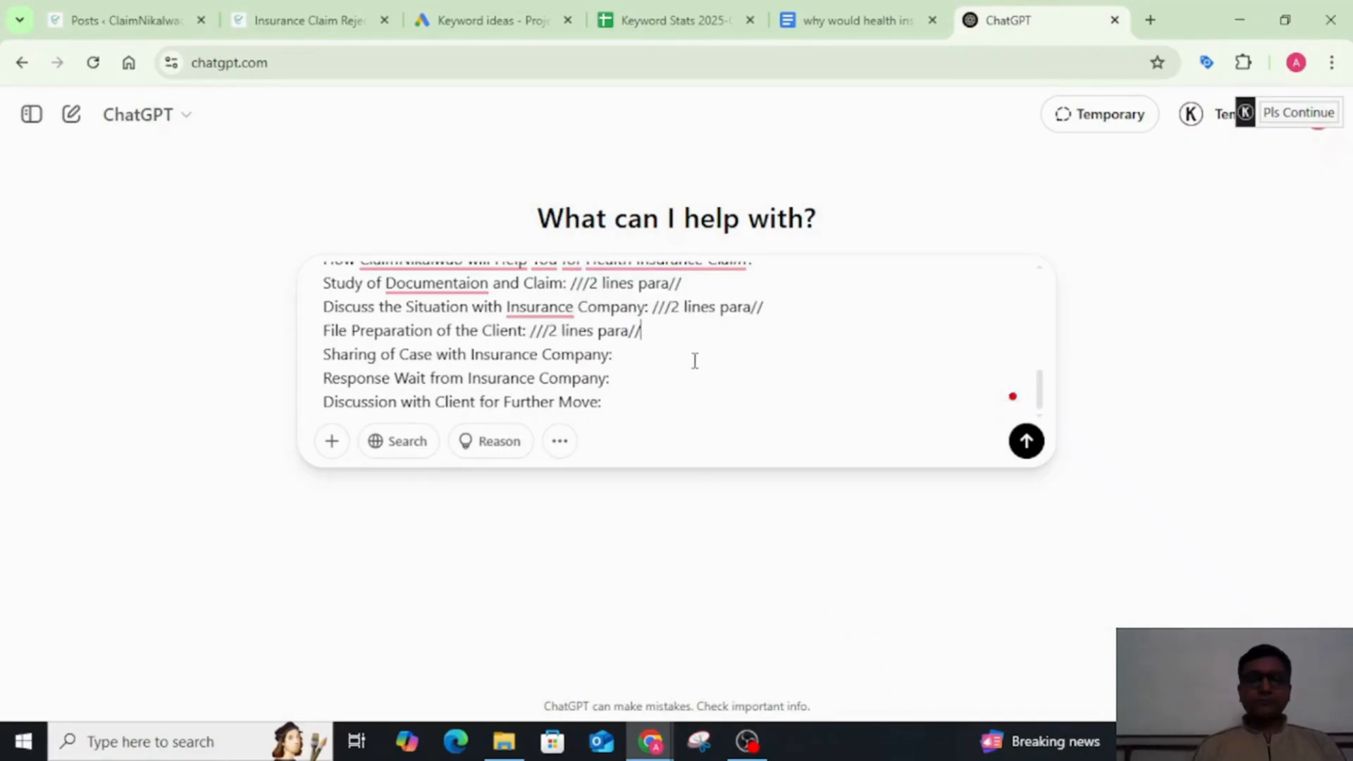
{"action": "type", "text": "///2 lines para//"}
{"action": "left_click", "coordinate": [674, 387]}
{"action": "type", "text": "///2 lines para//"}
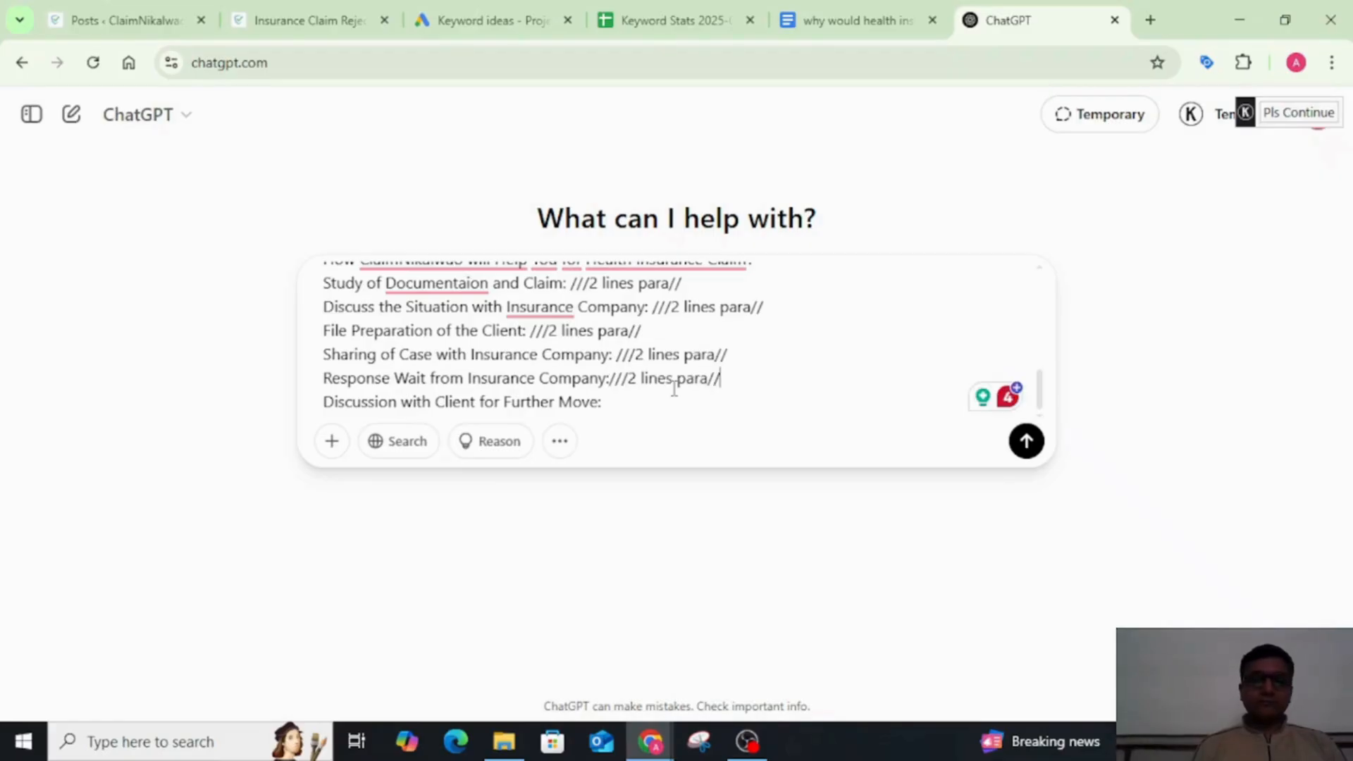
Step: Submit the blog prompt to ChatGPT and look over the sent message
{"action": "key", "text": "Return"}
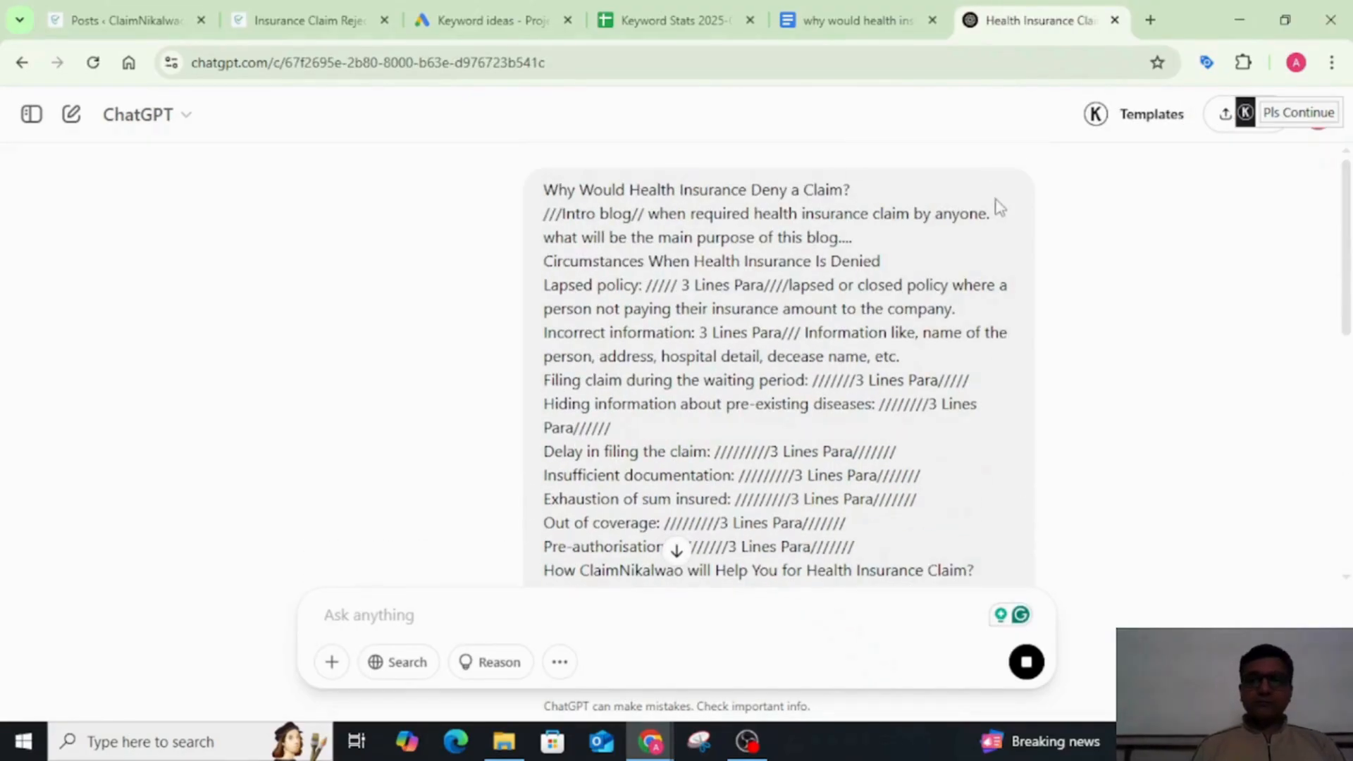
{"action": "scroll", "coordinate": [996, 205], "scroll_direction": "down", "scroll_amount": 4}
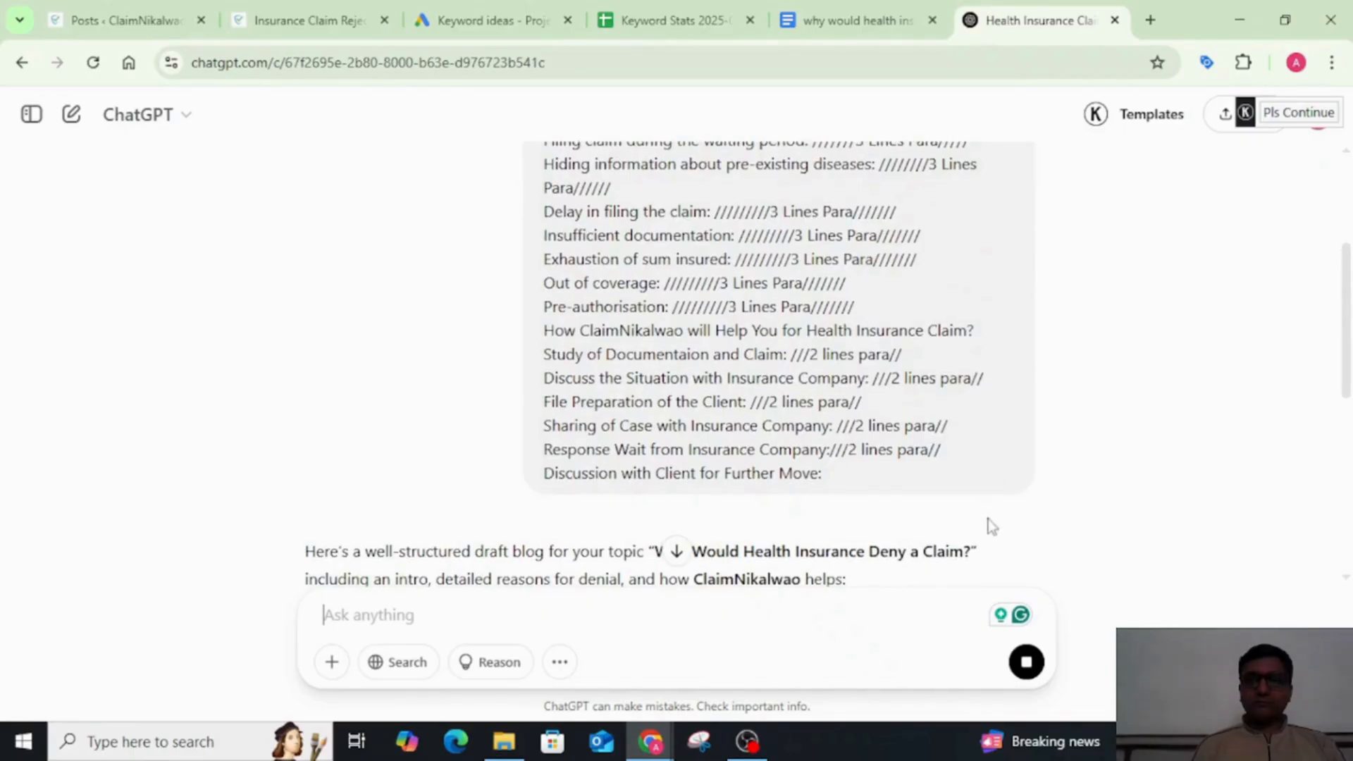
{"action": "scroll", "coordinate": [931, 456], "scroll_direction": "up", "scroll_amount": 3}
{"action": "scroll", "coordinate": [931, 456], "scroll_direction": "up", "scroll_amount": 1}
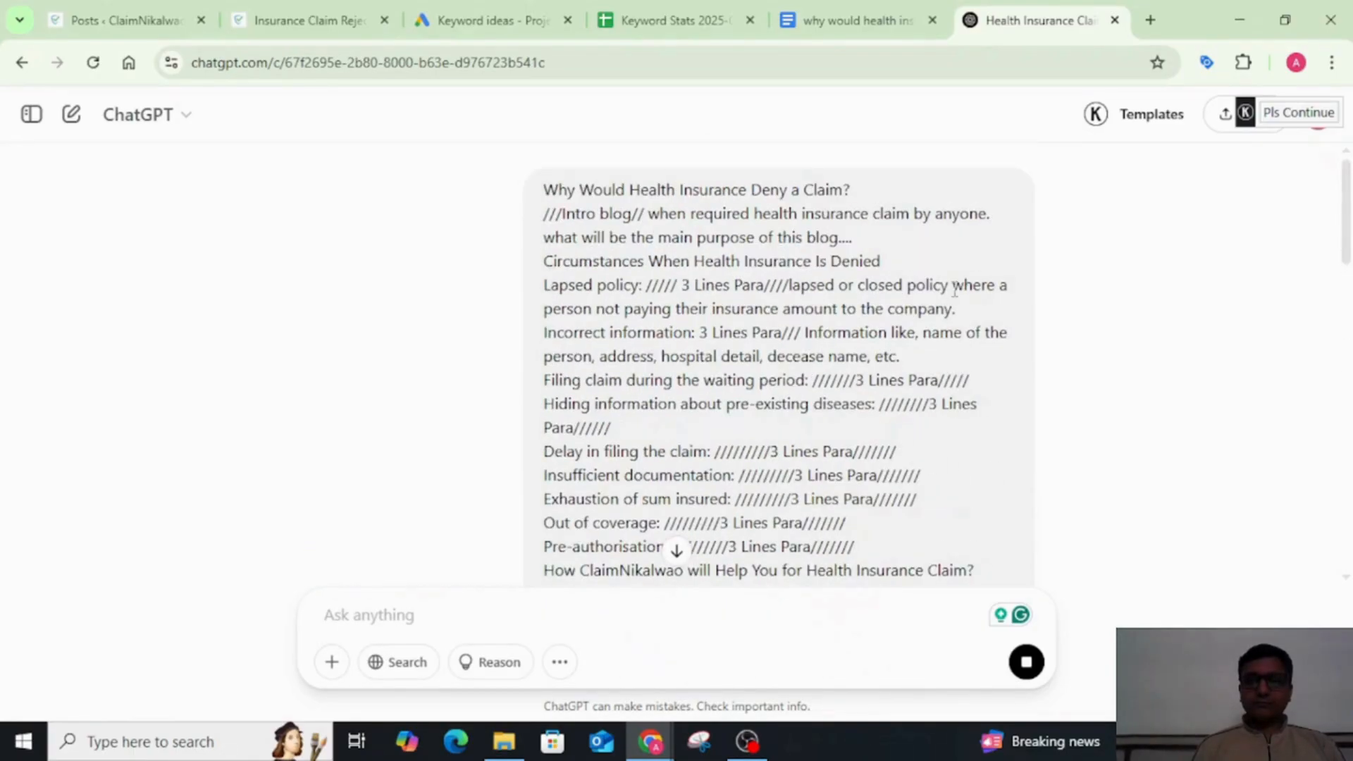
{"action": "scroll", "coordinate": [954, 289], "scroll_direction": "down", "scroll_amount": 5}
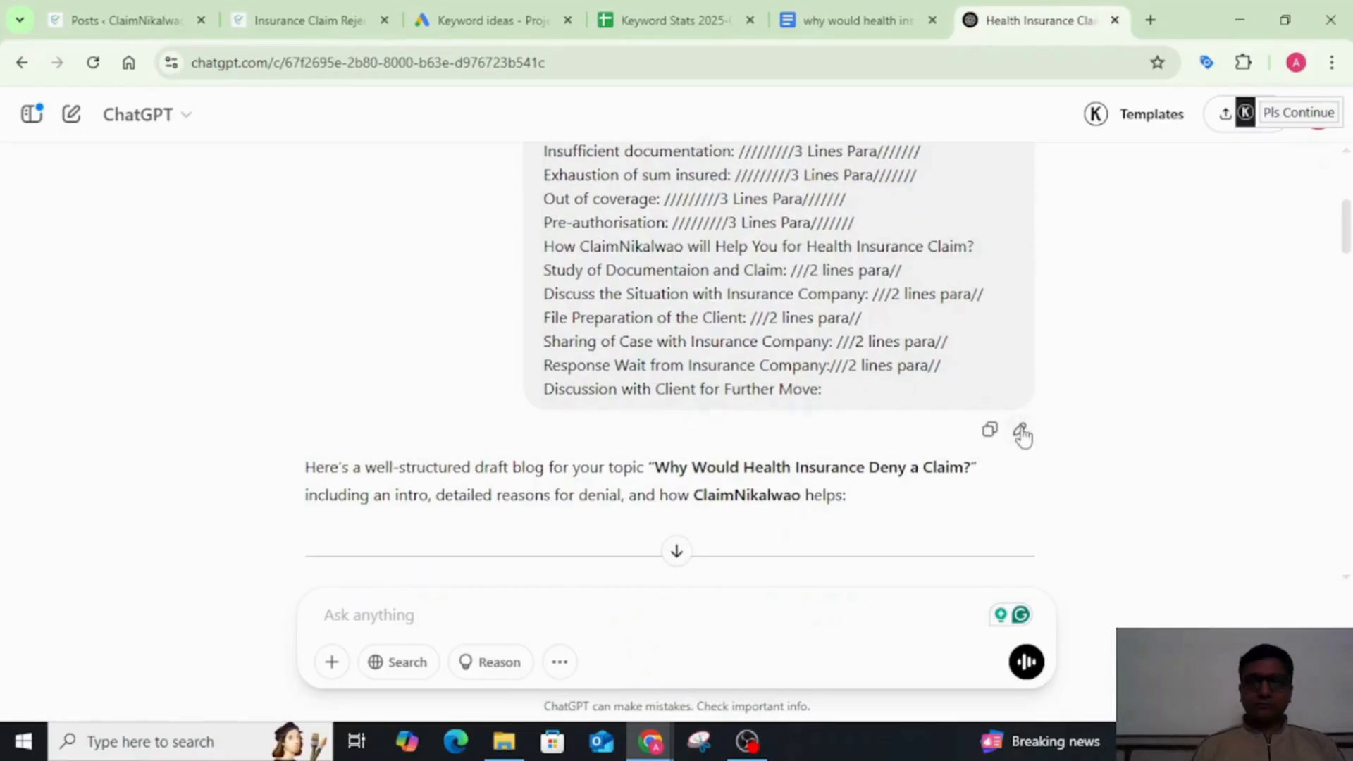
Step: Reopen the sent prompt for editing and add "///2 lines para//" to its "Discussion with Client for Further Move" line
{"action": "left_click", "coordinate": [1021, 431]}
{"action": "scroll", "coordinate": [656, 275], "scroll_direction": "down", "scroll_amount": 5}
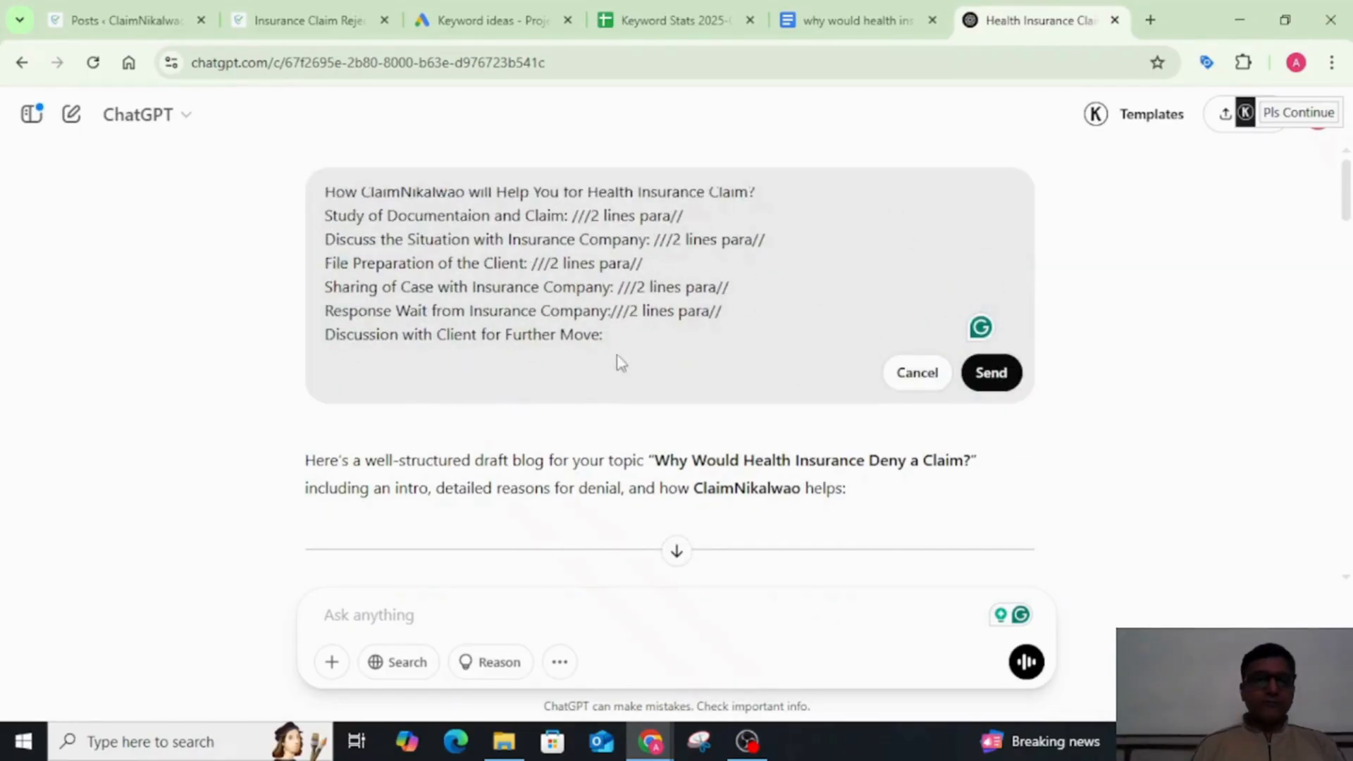
{"action": "scroll", "coordinate": [628, 338], "scroll_direction": "up", "scroll_amount": 2}
{"action": "scroll", "coordinate": [628, 338], "scroll_direction": "down", "scroll_amount": 2}
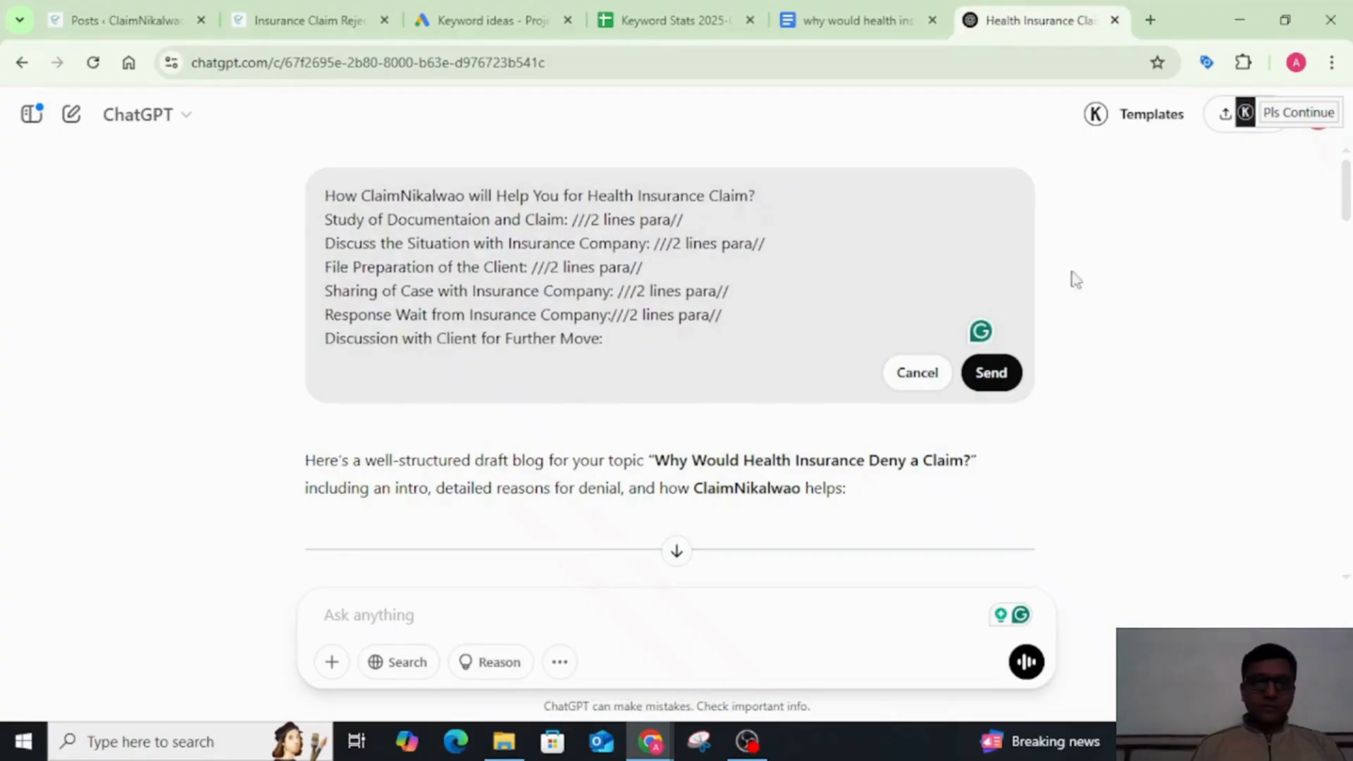
{"action": "scroll", "coordinate": [785, 302], "scroll_direction": "down", "scroll_amount": 1}
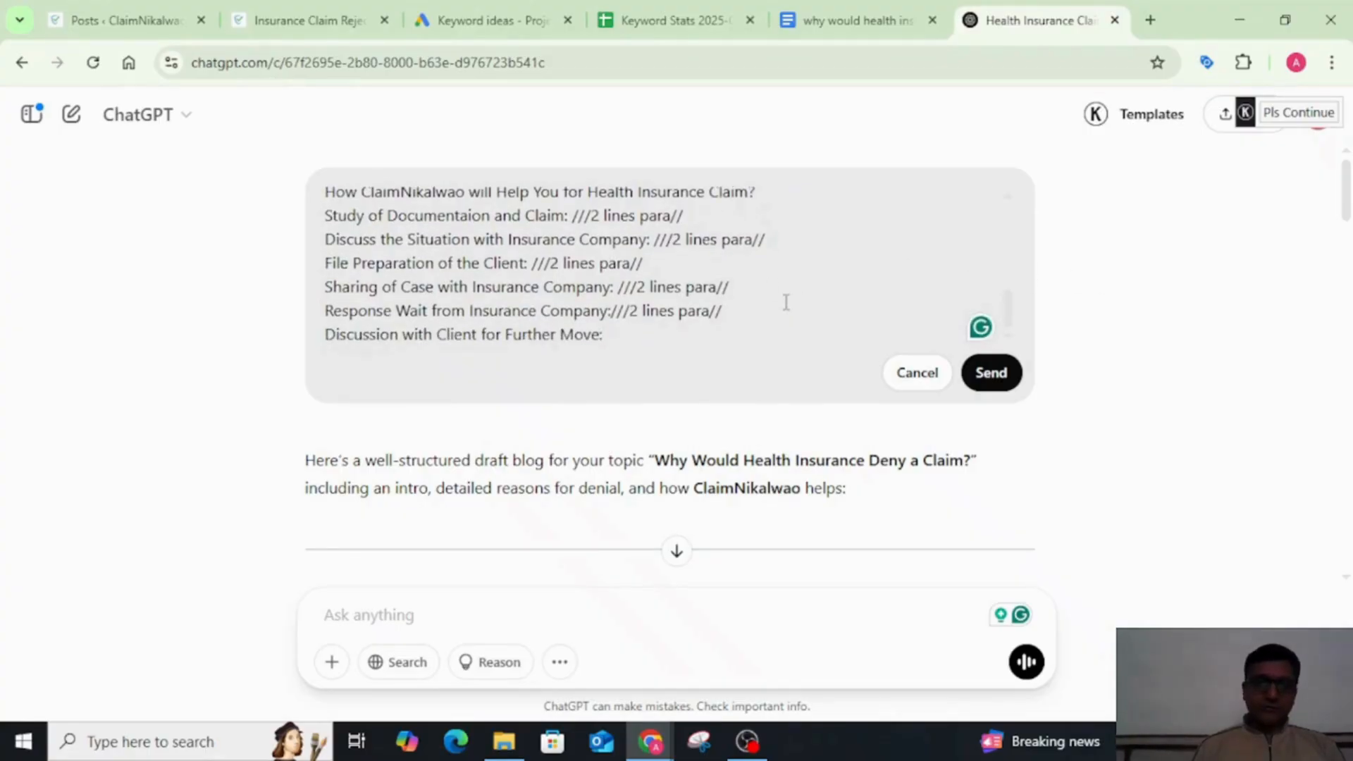
{"action": "key", "text": "Return"}
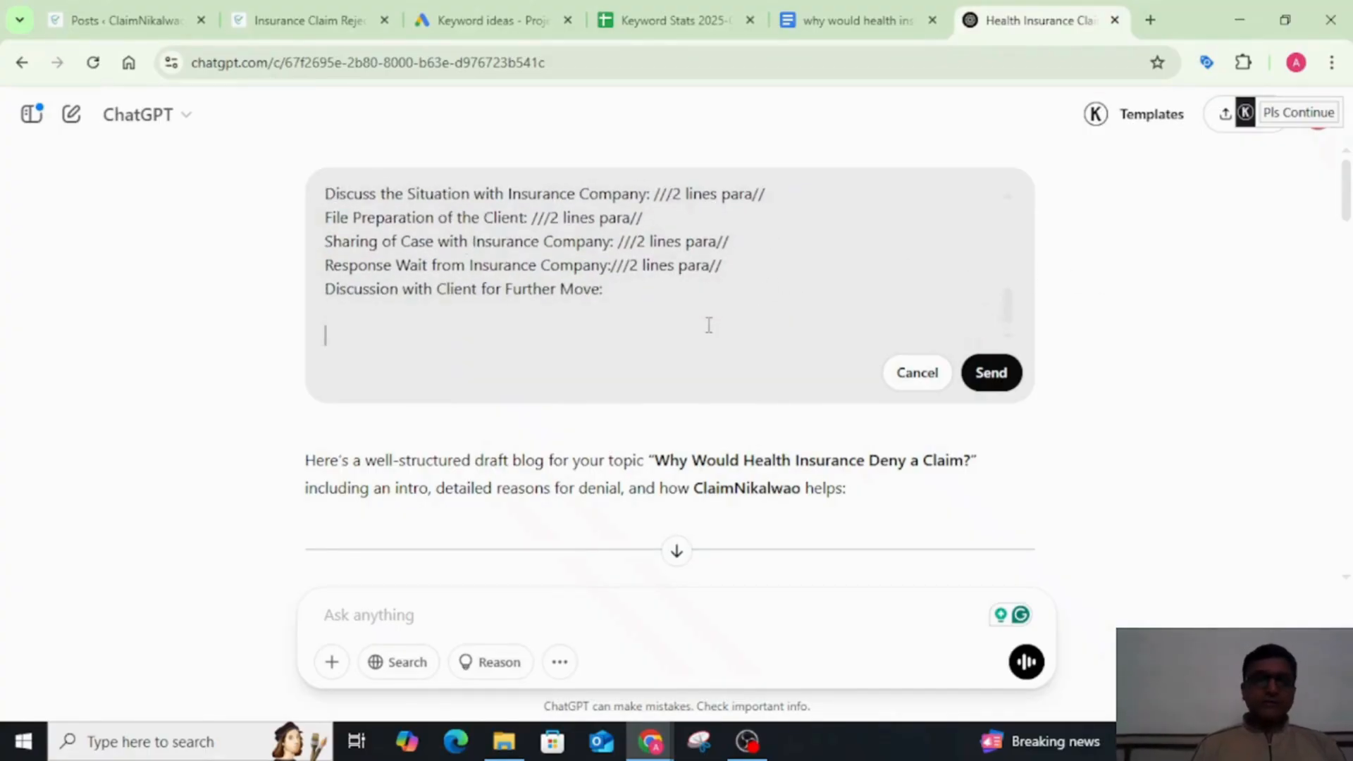
{"action": "key", "text": "BackSpace"}
{"action": "type", "text": "///2 lines para//"}
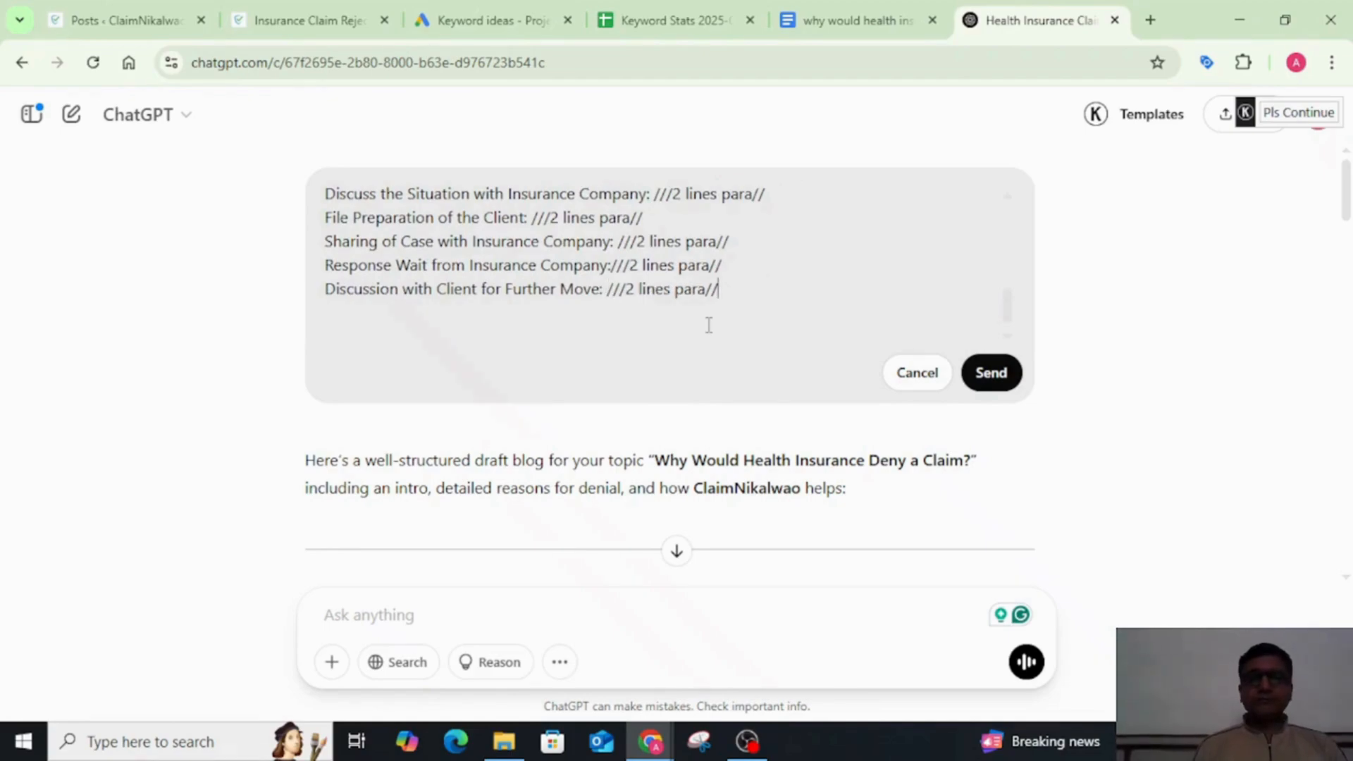
Step: Add the instruction "create a new and unique content for this blog topic" below the outline in the edited prompt
{"action": "key", "text": "Return"}
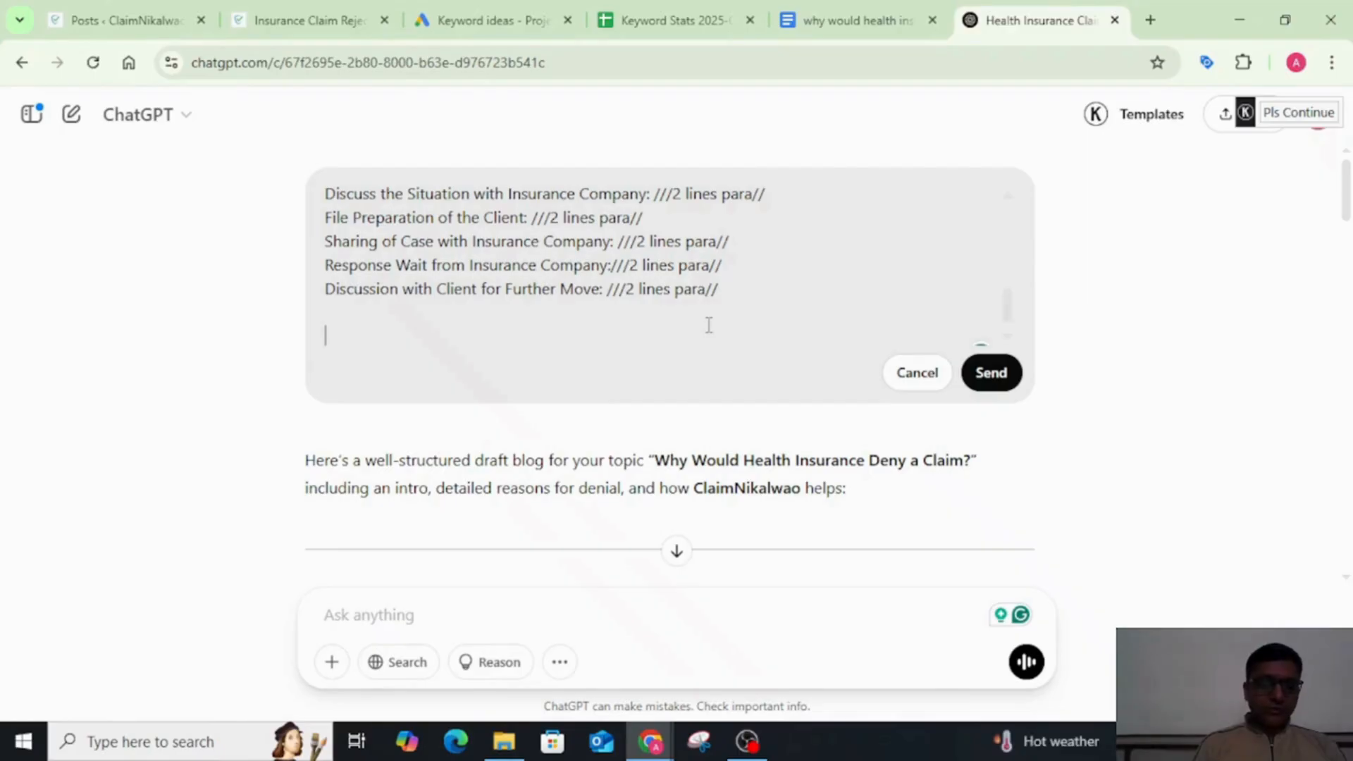
{"action": "type", "text": "craete a"}
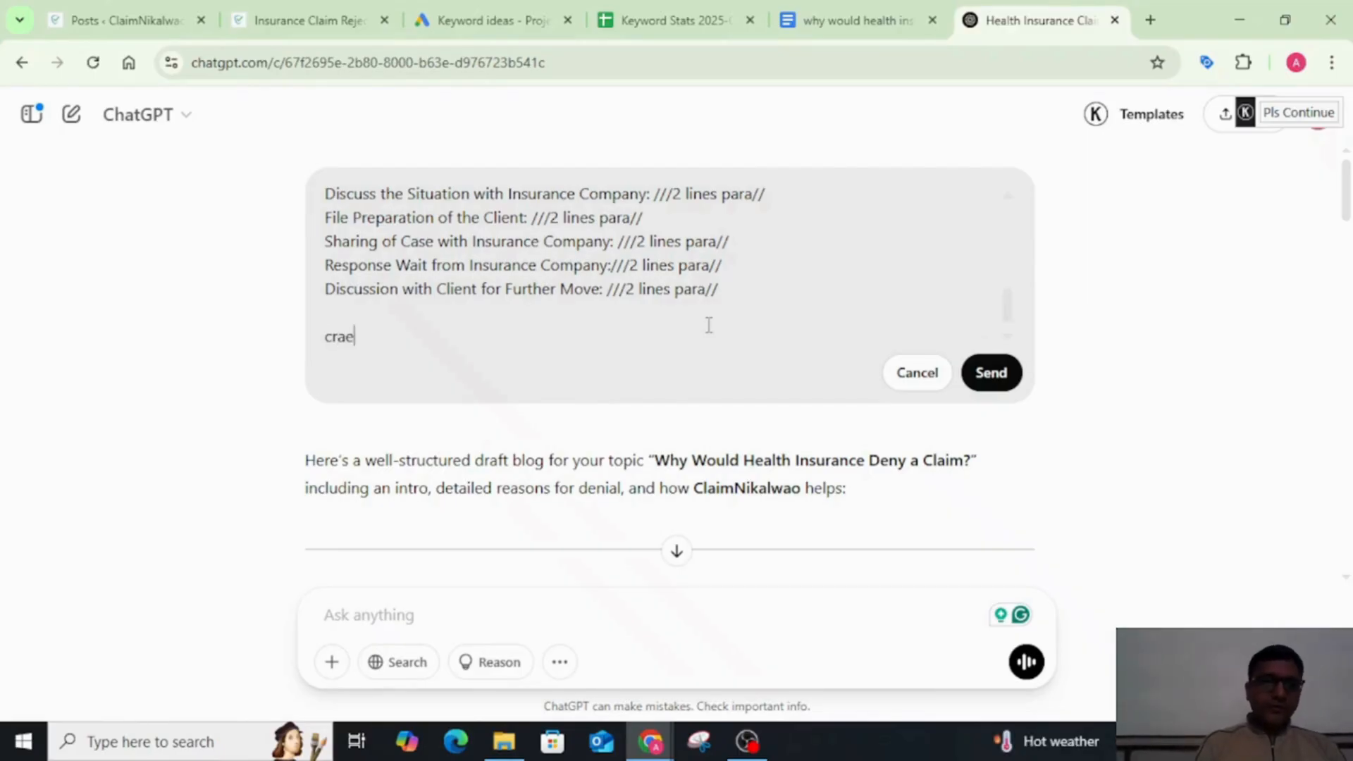
{"action": "key", "text": "BackSpace"}
{"action": "key", "text": "BackSpace"}
{"action": "key", "text": "BackSpace"}
{"action": "key", "text": "BackSpace"}
{"action": "key", "text": "BackSpace"}
{"action": "key", "text": "BackSpace"}
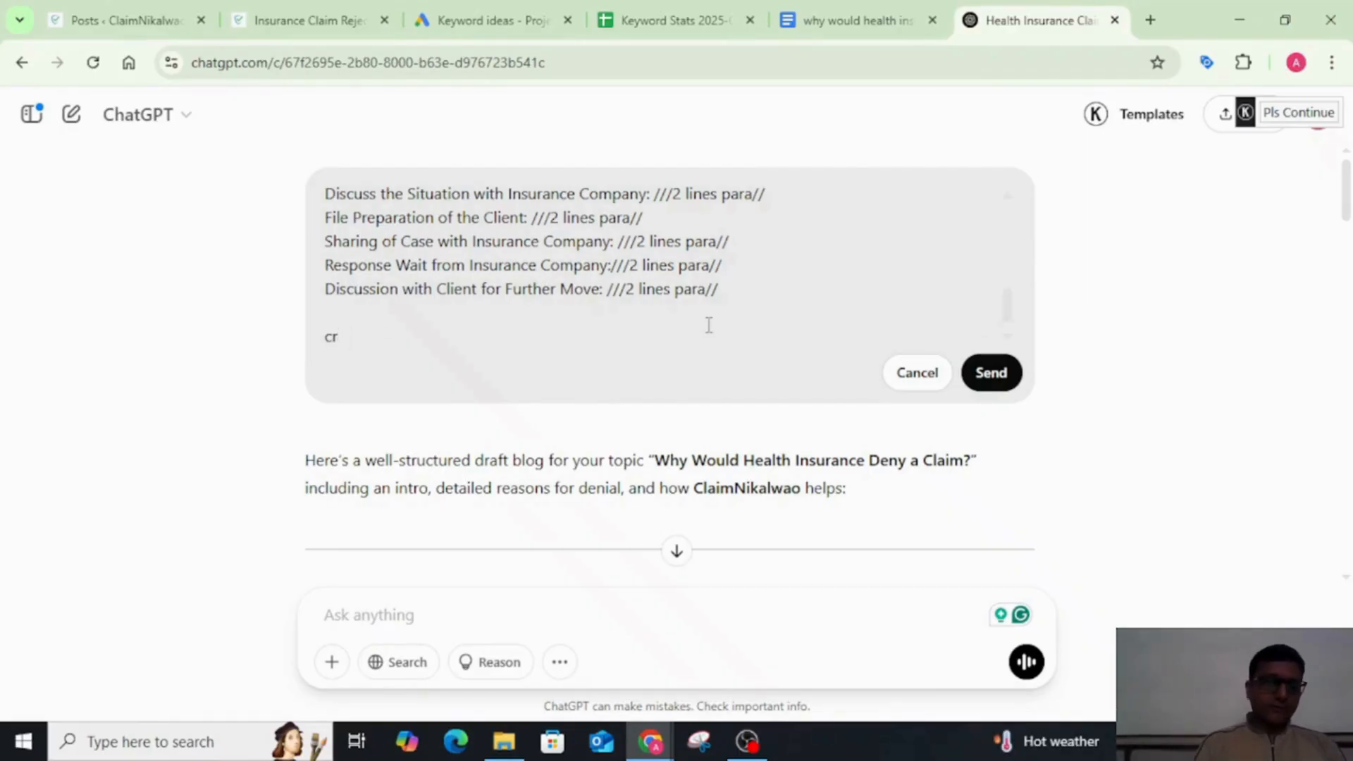
{"action": "type", "text": "eate a "}
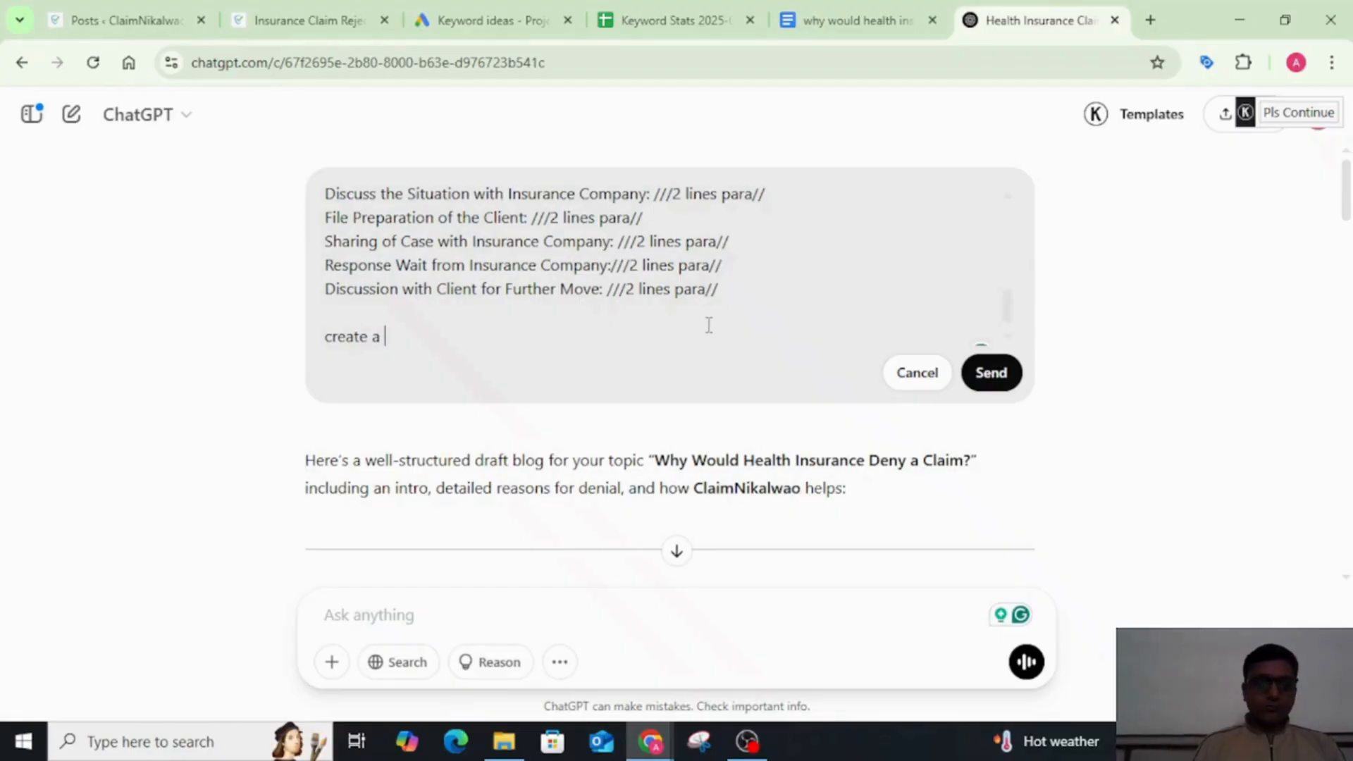
{"action": "type", "text": "new and uni"}
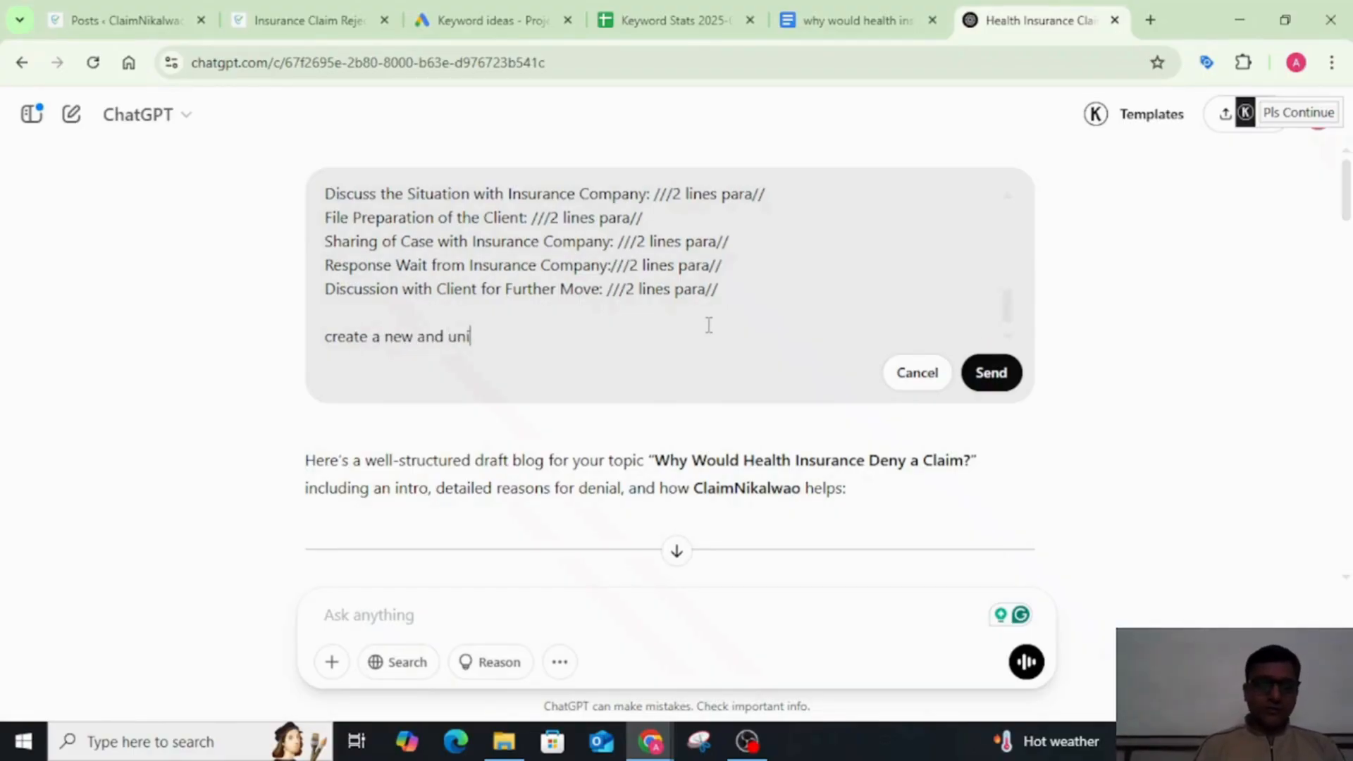
{"action": "type", "text": "que content"}
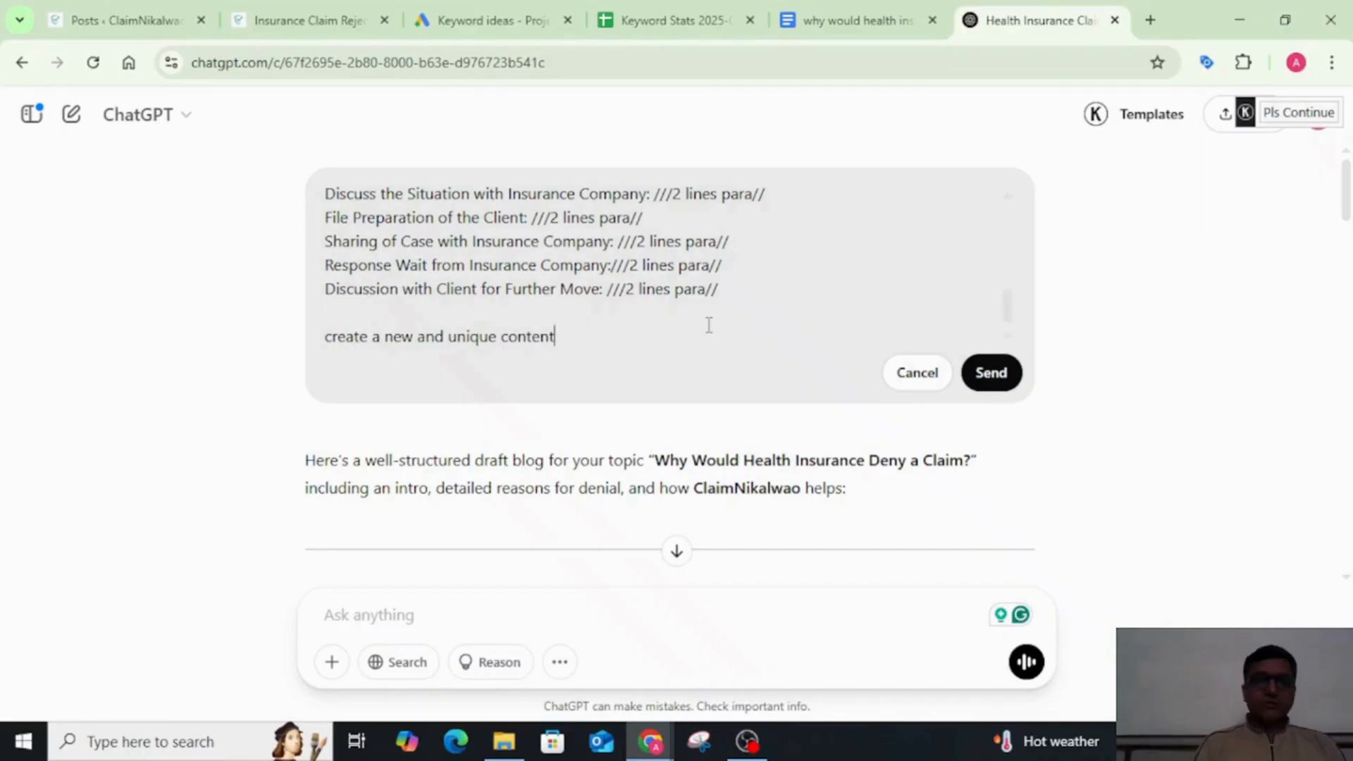
{"action": "type", "text": " for this "}
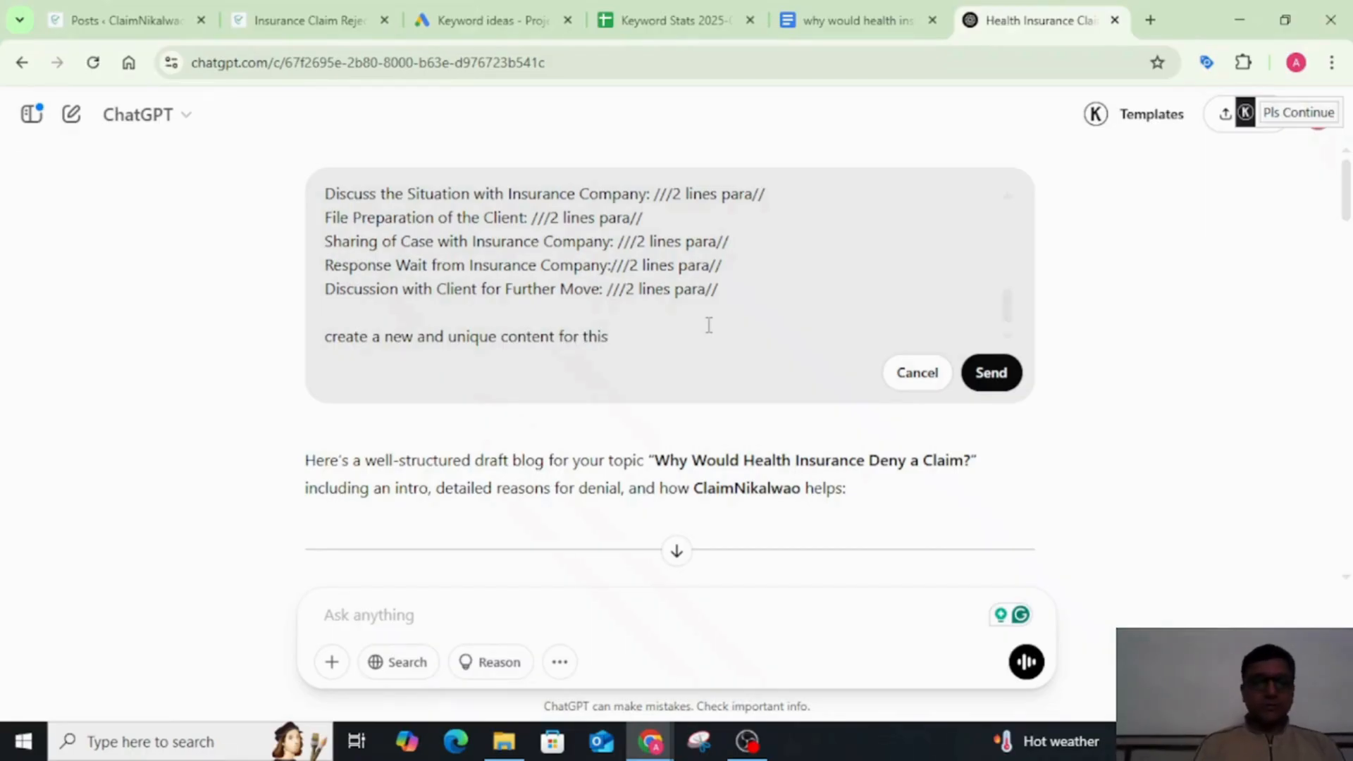
{"action": "type", "text": "blog to"}
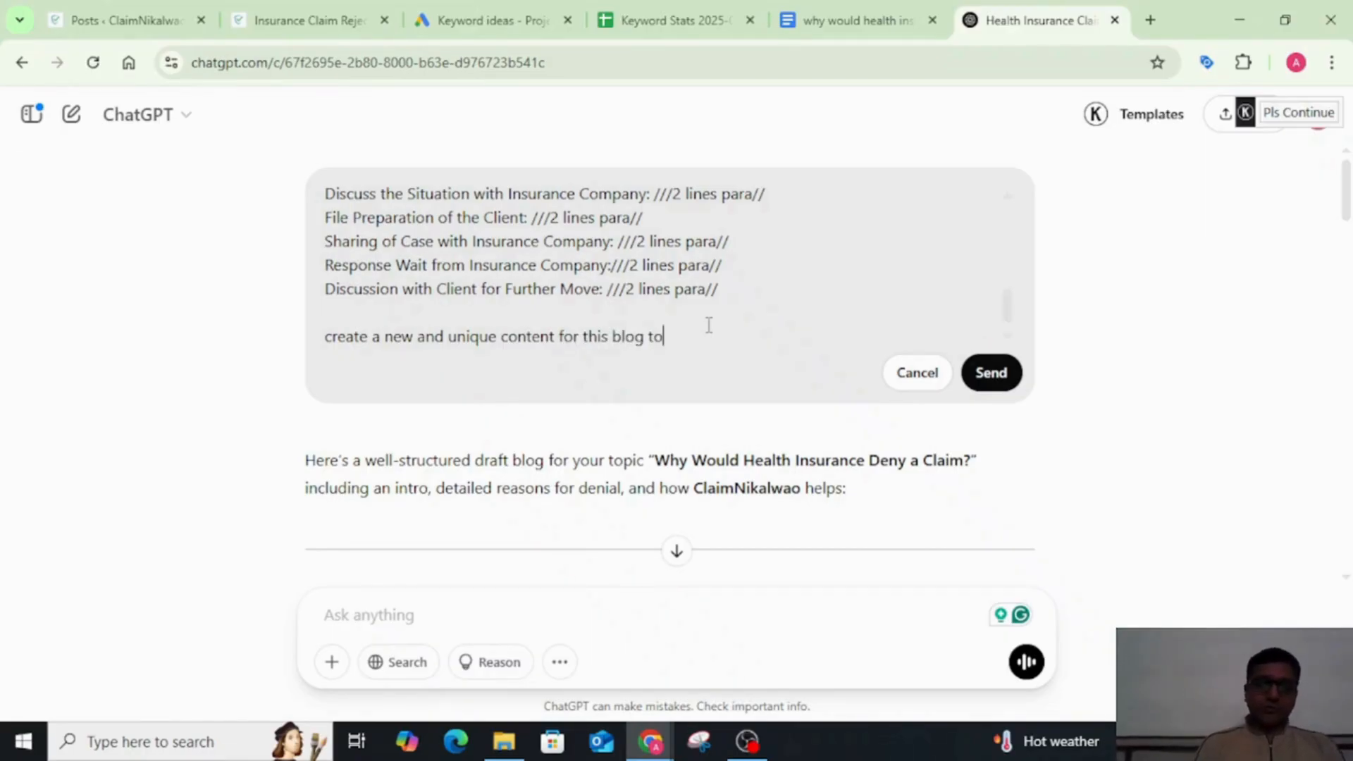
{"action": "type", "text": "pic"}
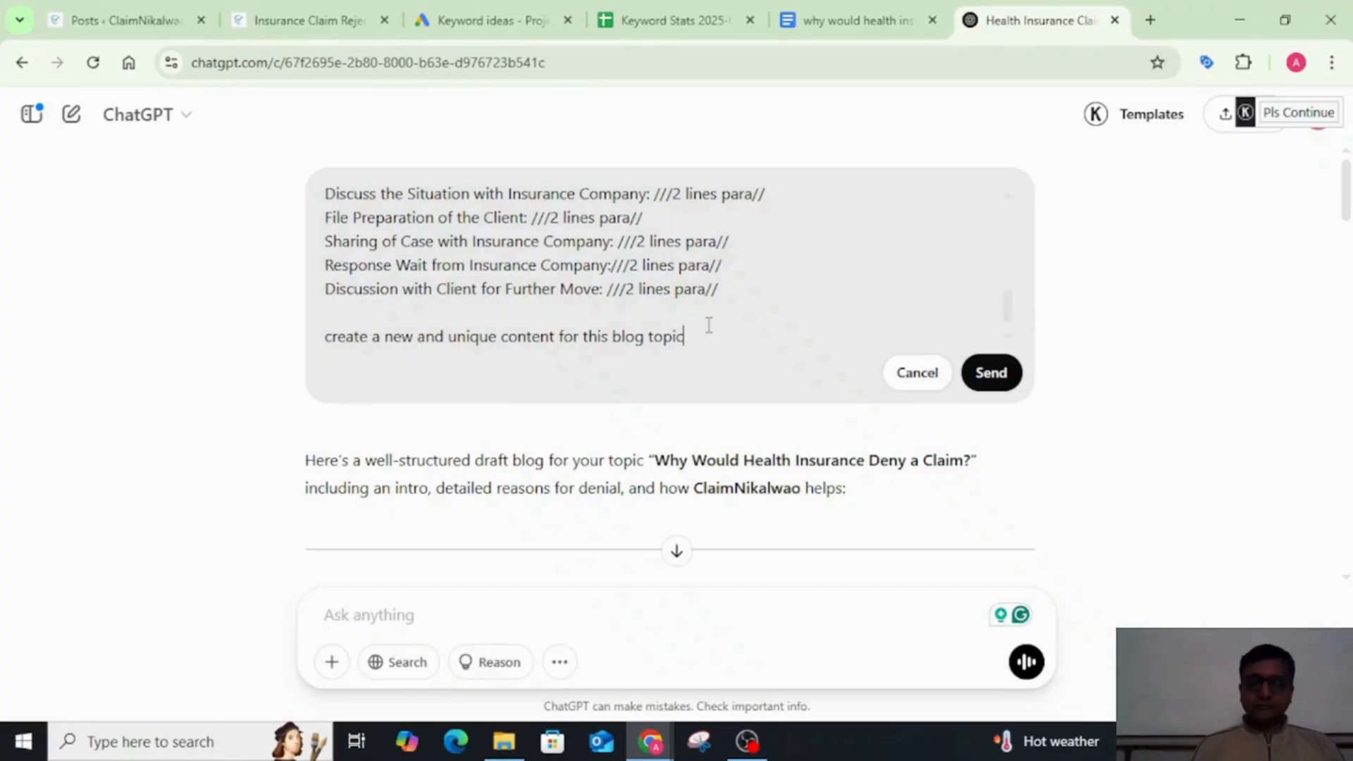
{"action": "type", "text": "s. also me"}
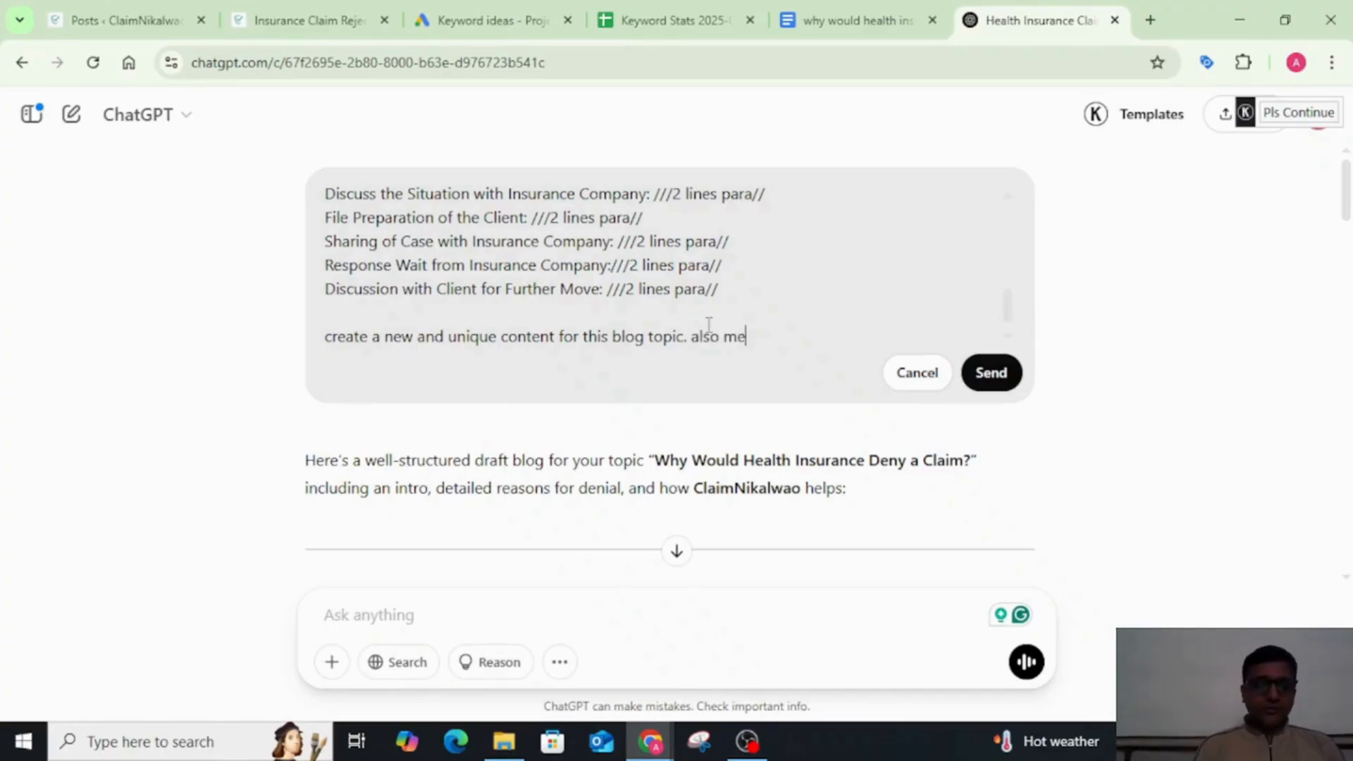
{"action": "type", "text": "ntion the "}
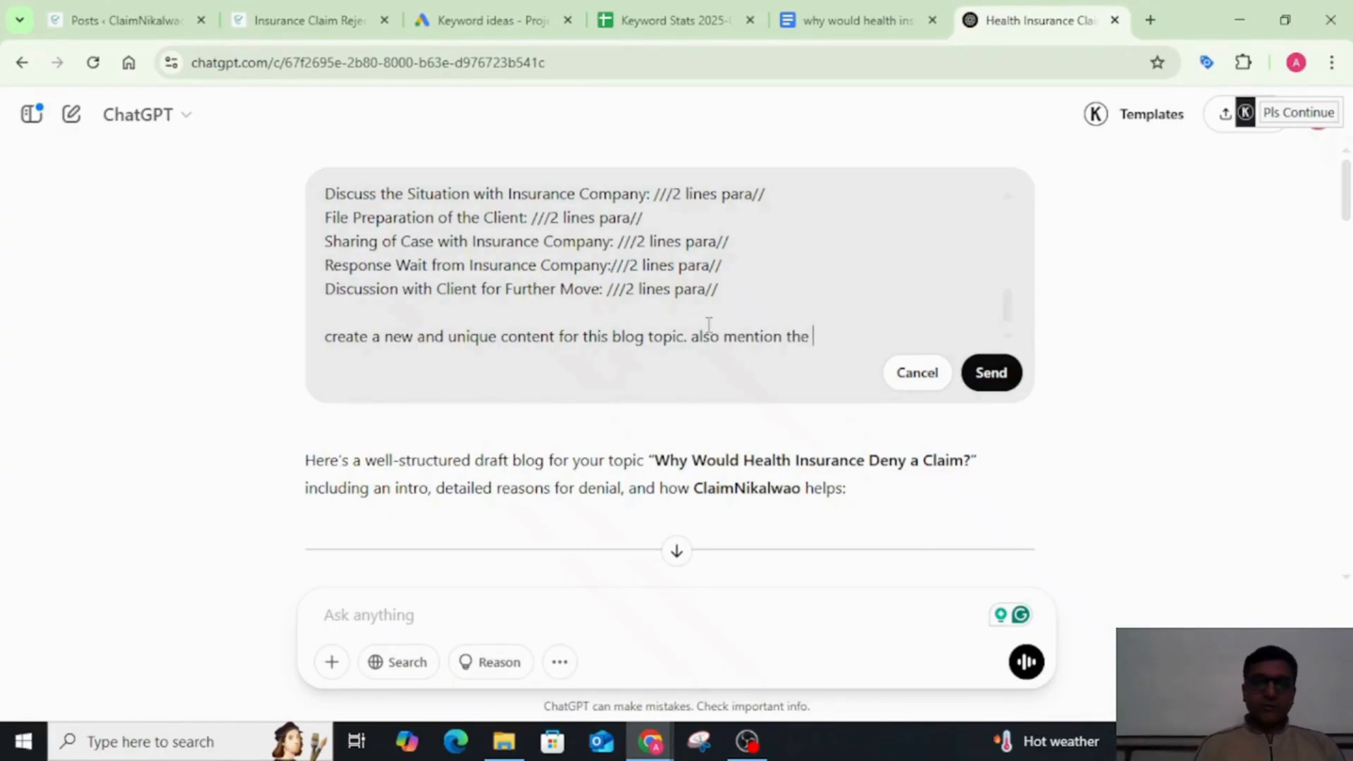
{"action": "type", "text": "last"}
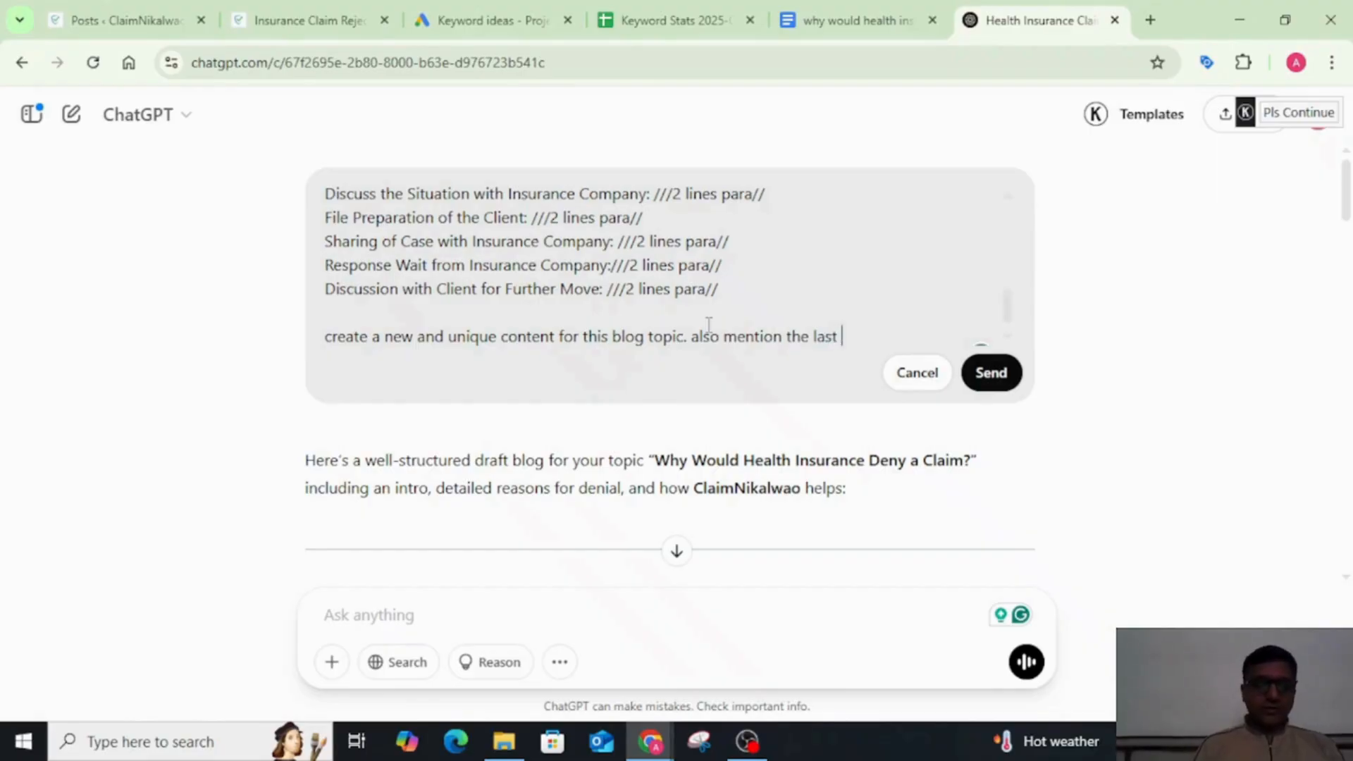
{"action": "type", "text": " cases exams"}
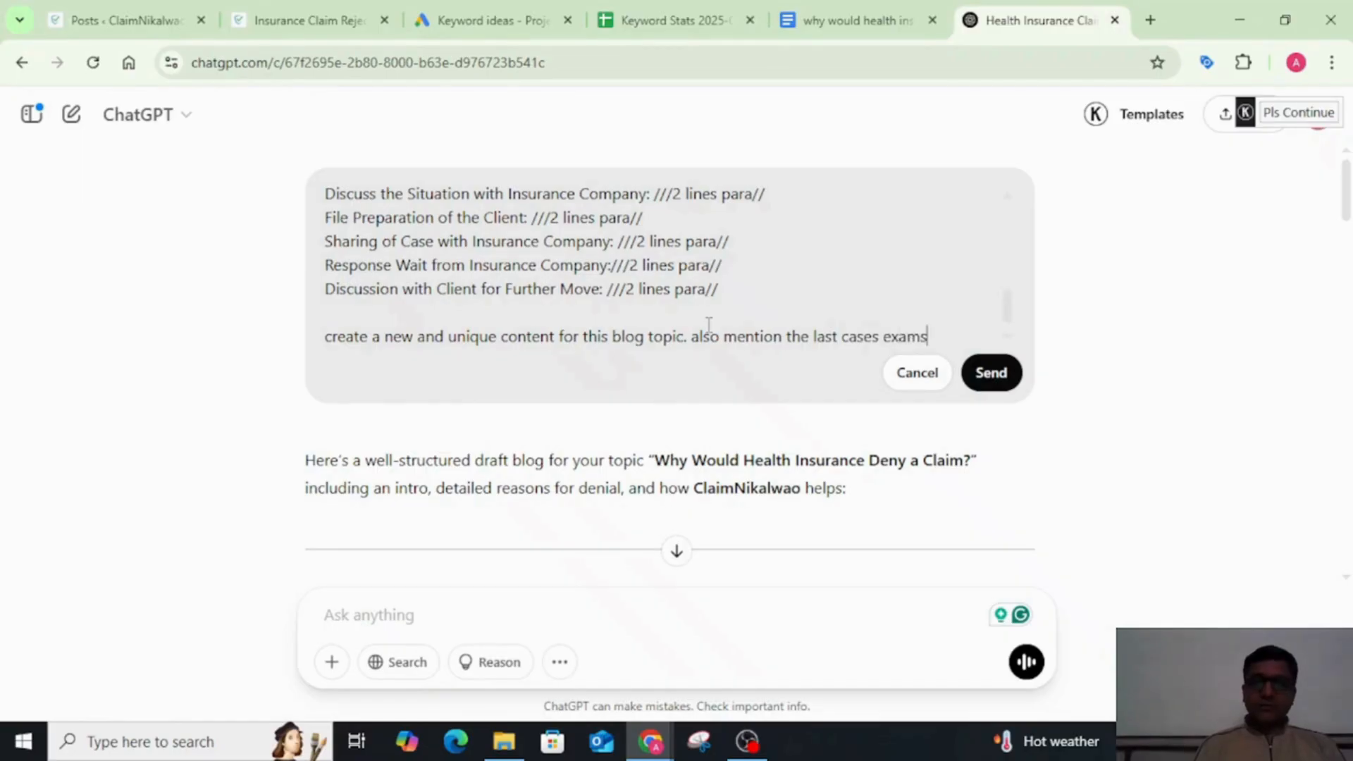
{"action": "key", "text": "BackSpace"}
{"action": "type", "text": "ples wh"}
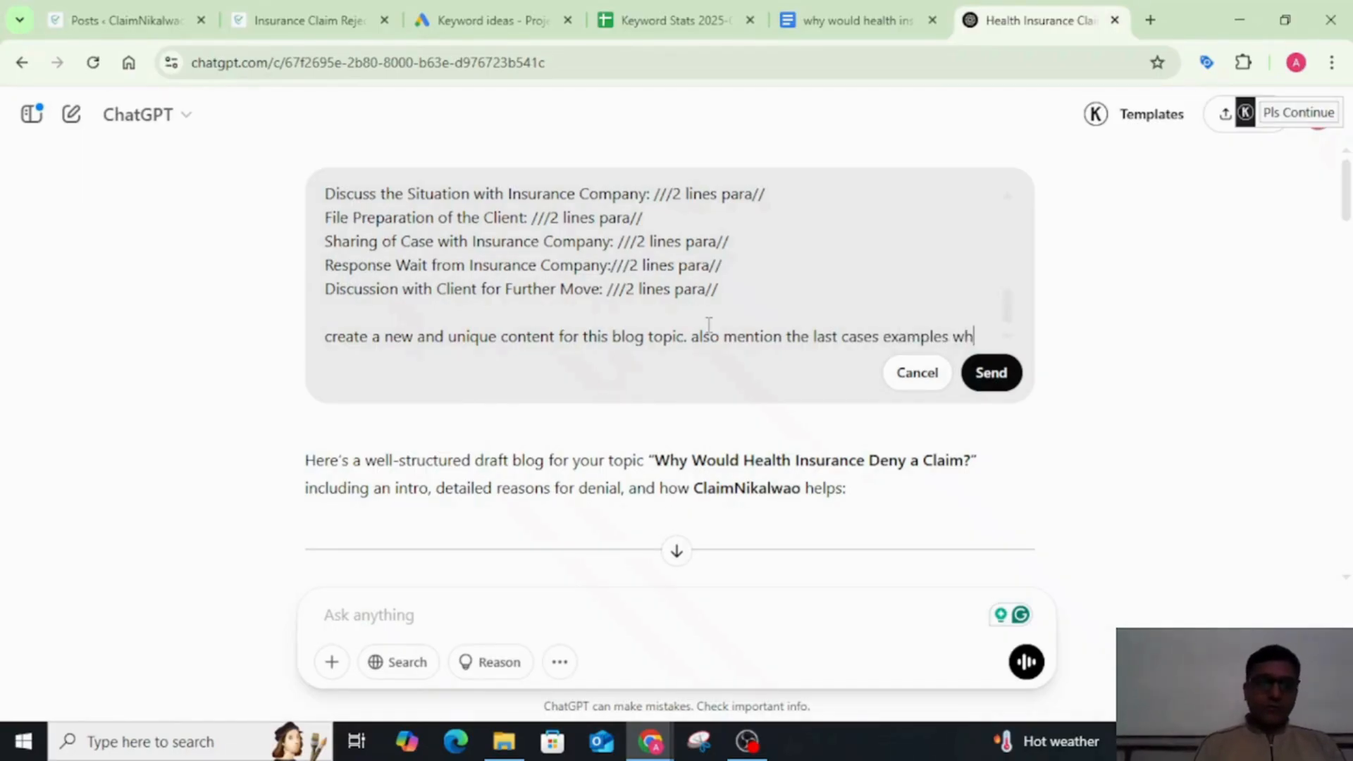
{"action": "type", "text": "ere th"}
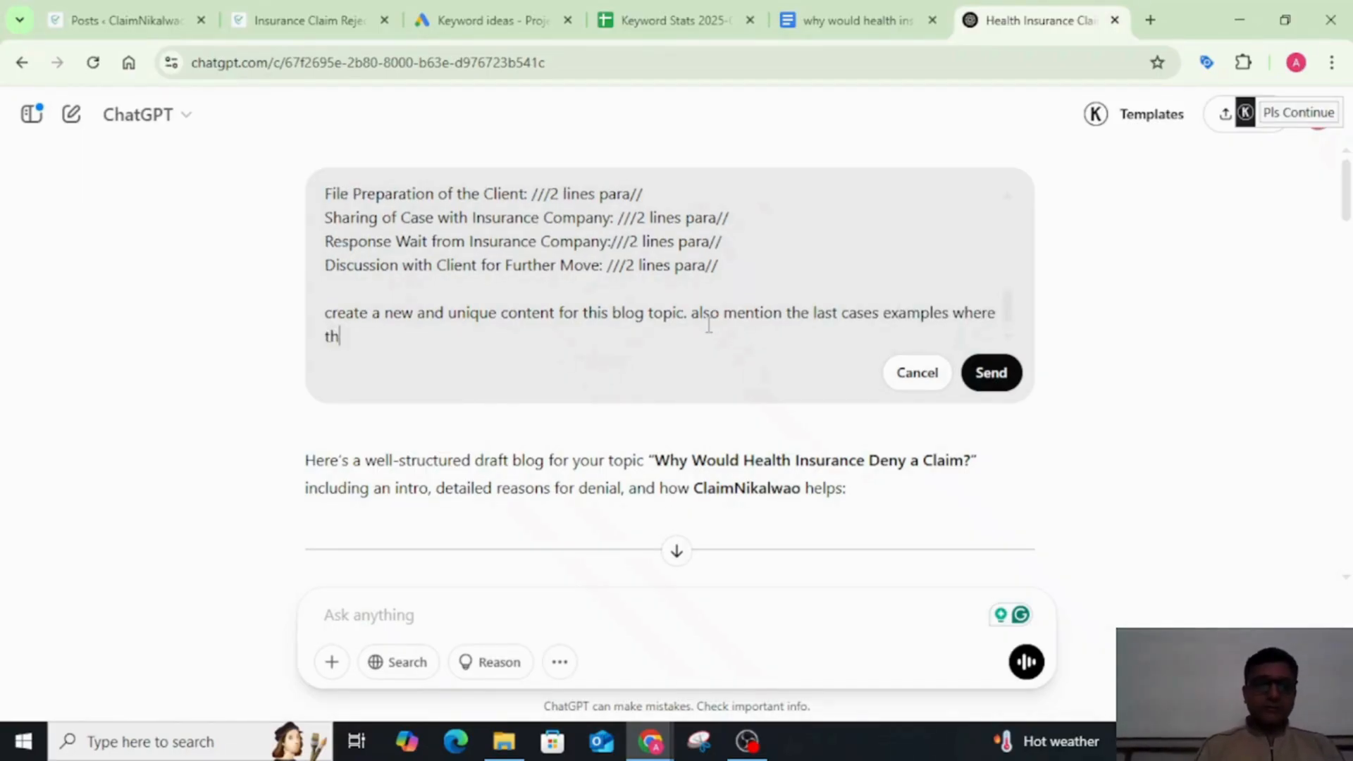
{"action": "type", "text": "ese cir"}
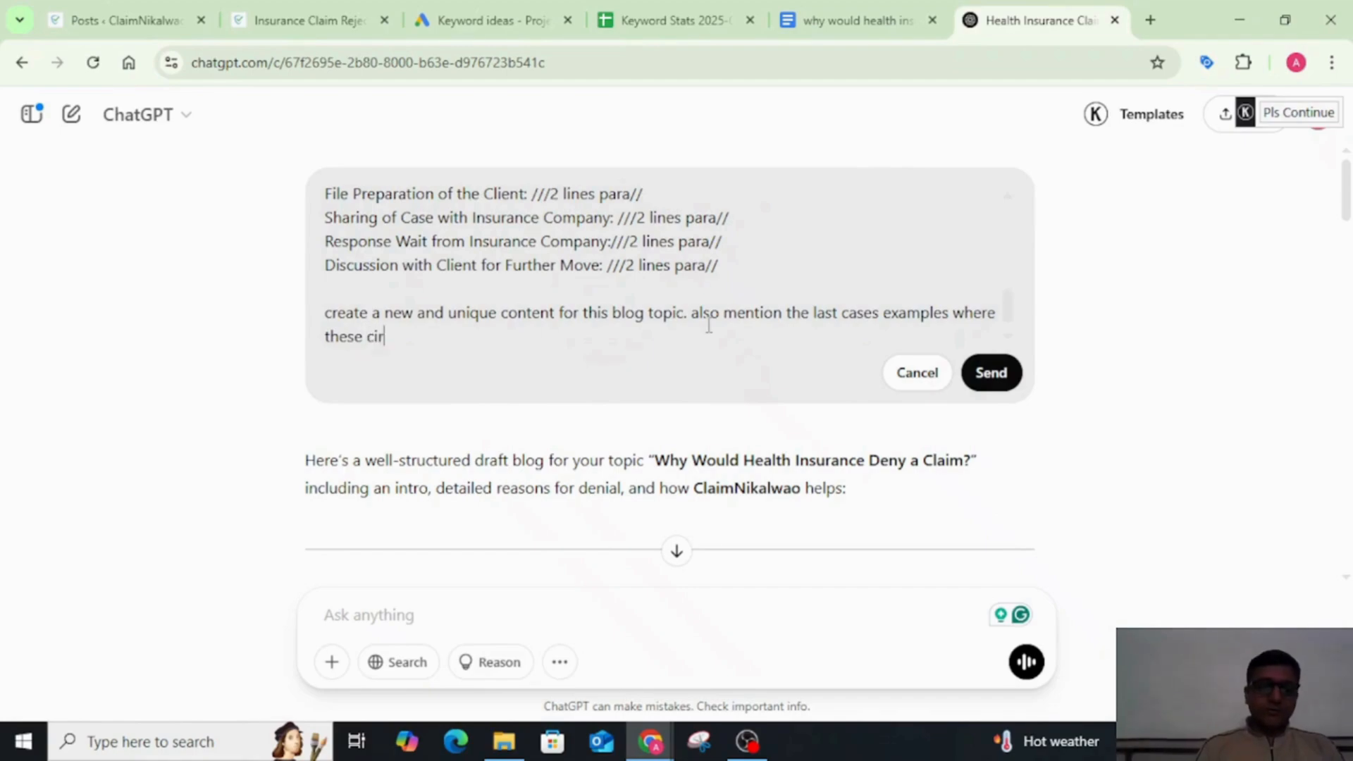
{"action": "type", "text": "cumtanc"}
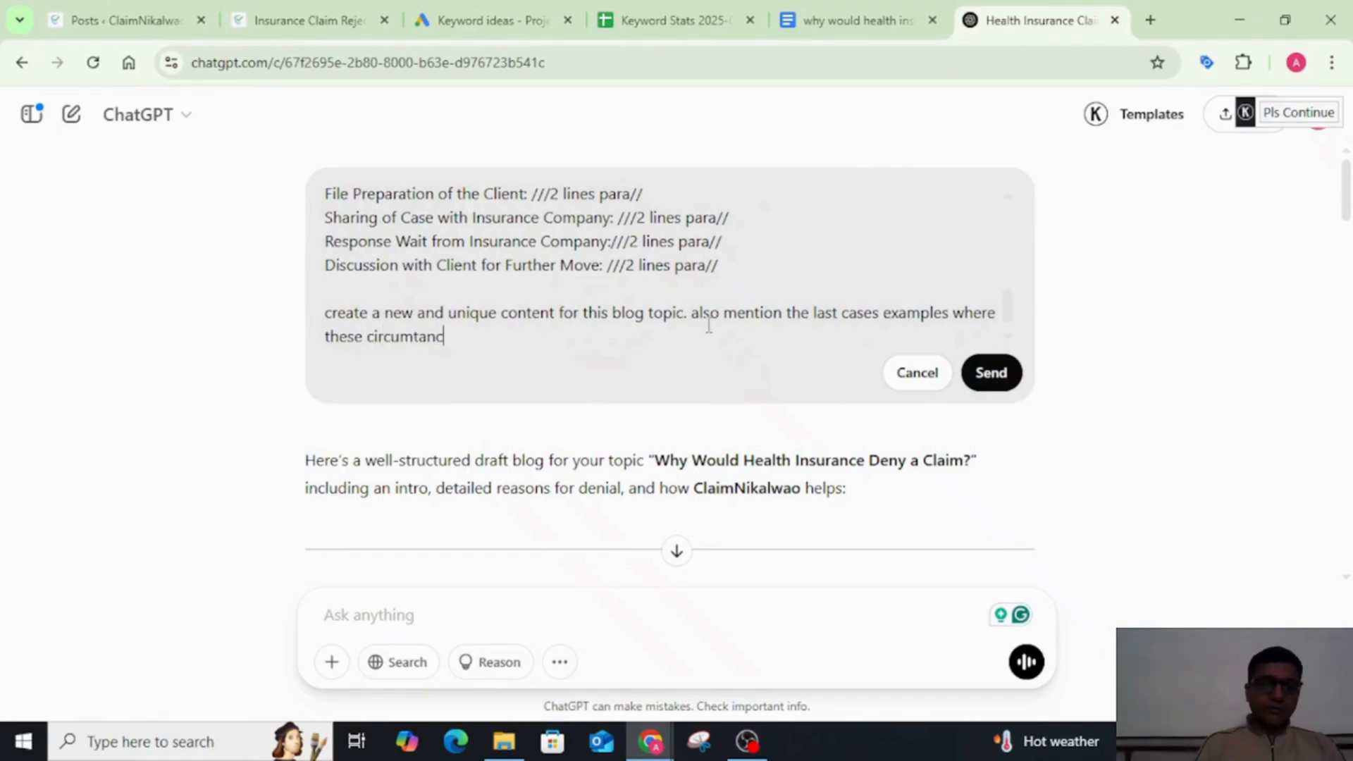
{"action": "type", "text": "es are "}
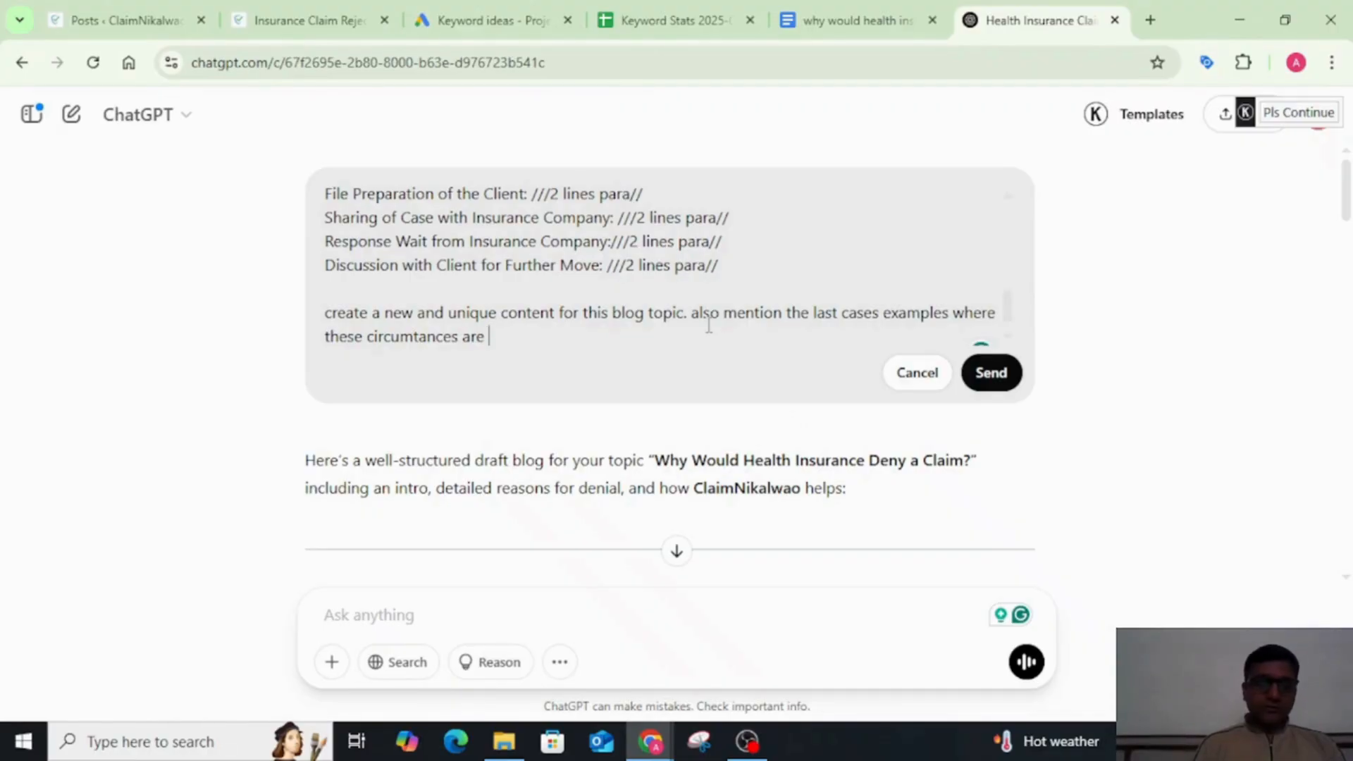
{"action": "type", "text": "occur"}
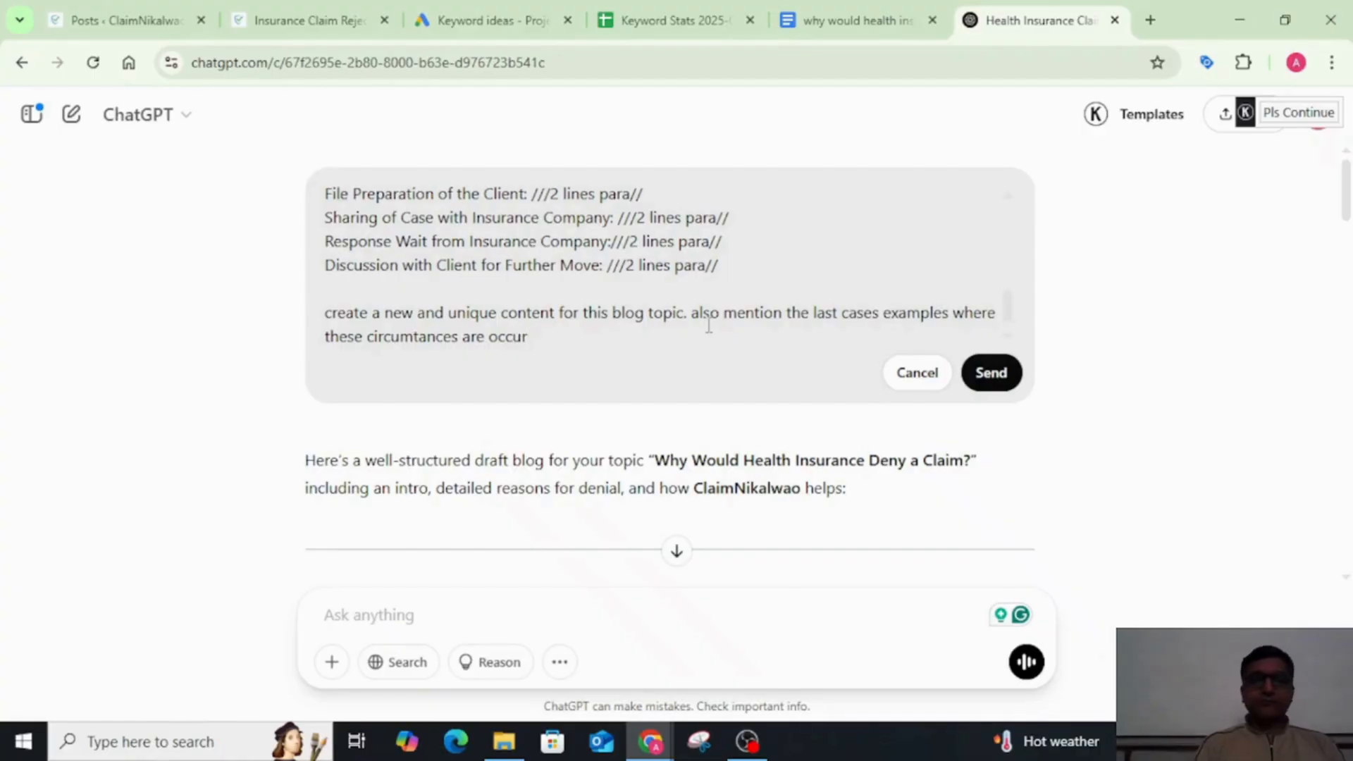
{"action": "type", "text": "ed"}
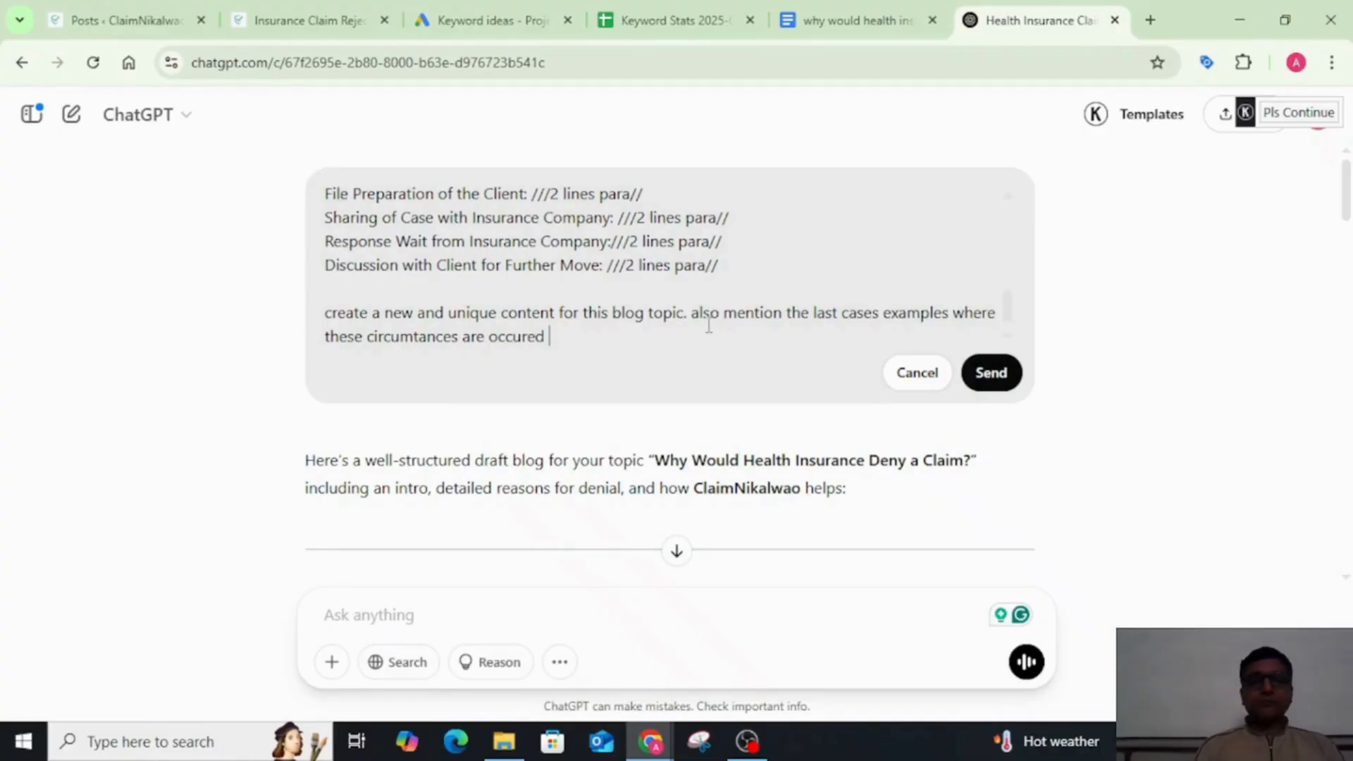
Step: Extend the closing instruction with ". also mention the last cases examples where these circumtances are occured" and resend the edited prompt
{"action": "left_click", "coordinate": [991, 373]}
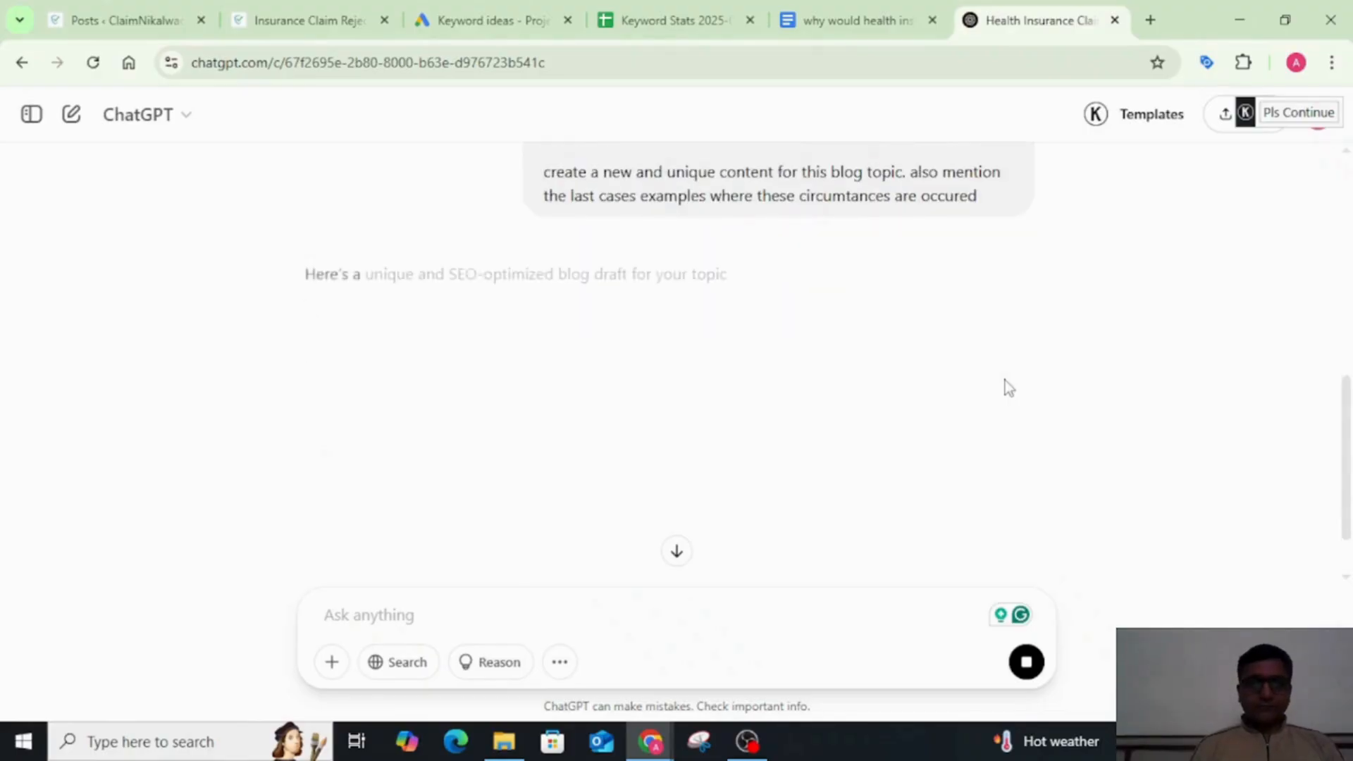
Step: Read through the newly generated blog, checking its intro, denial circumstances, case examples, ClaimNikalwao help section and closing
{"action": "scroll", "coordinate": [1005, 381], "scroll_direction": "down", "scroll_amount": 3}
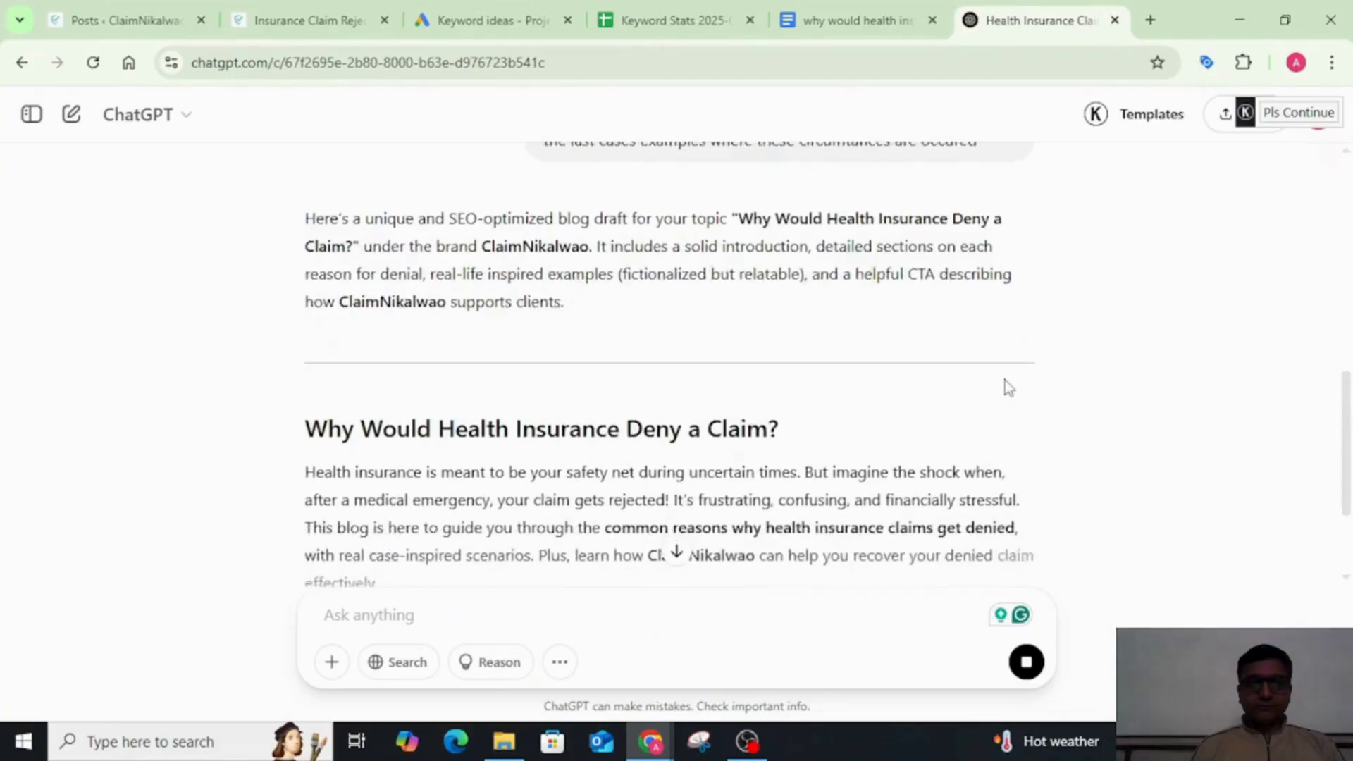
{"action": "scroll", "coordinate": [1005, 384], "scroll_direction": "down", "scroll_amount": 1}
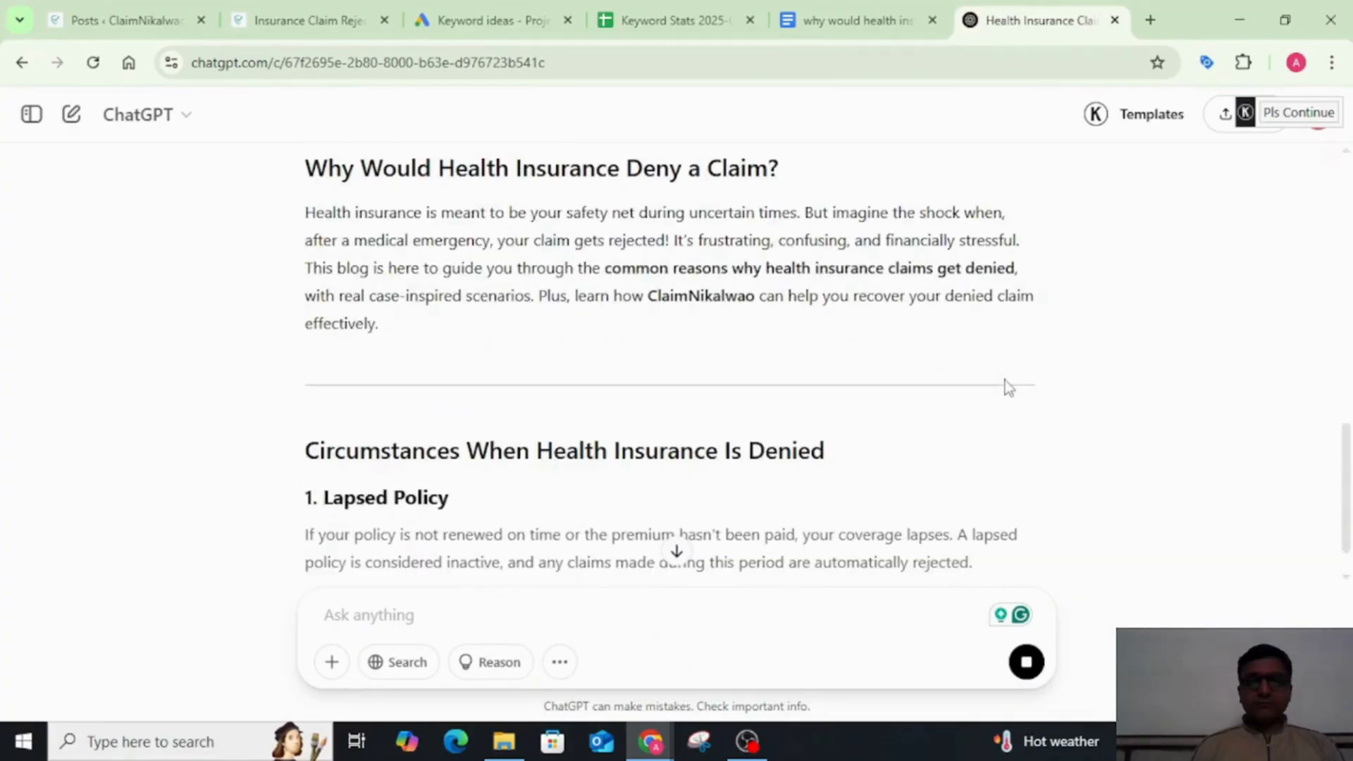
{"action": "scroll", "coordinate": [1005, 380], "scroll_direction": "down", "scroll_amount": 3}
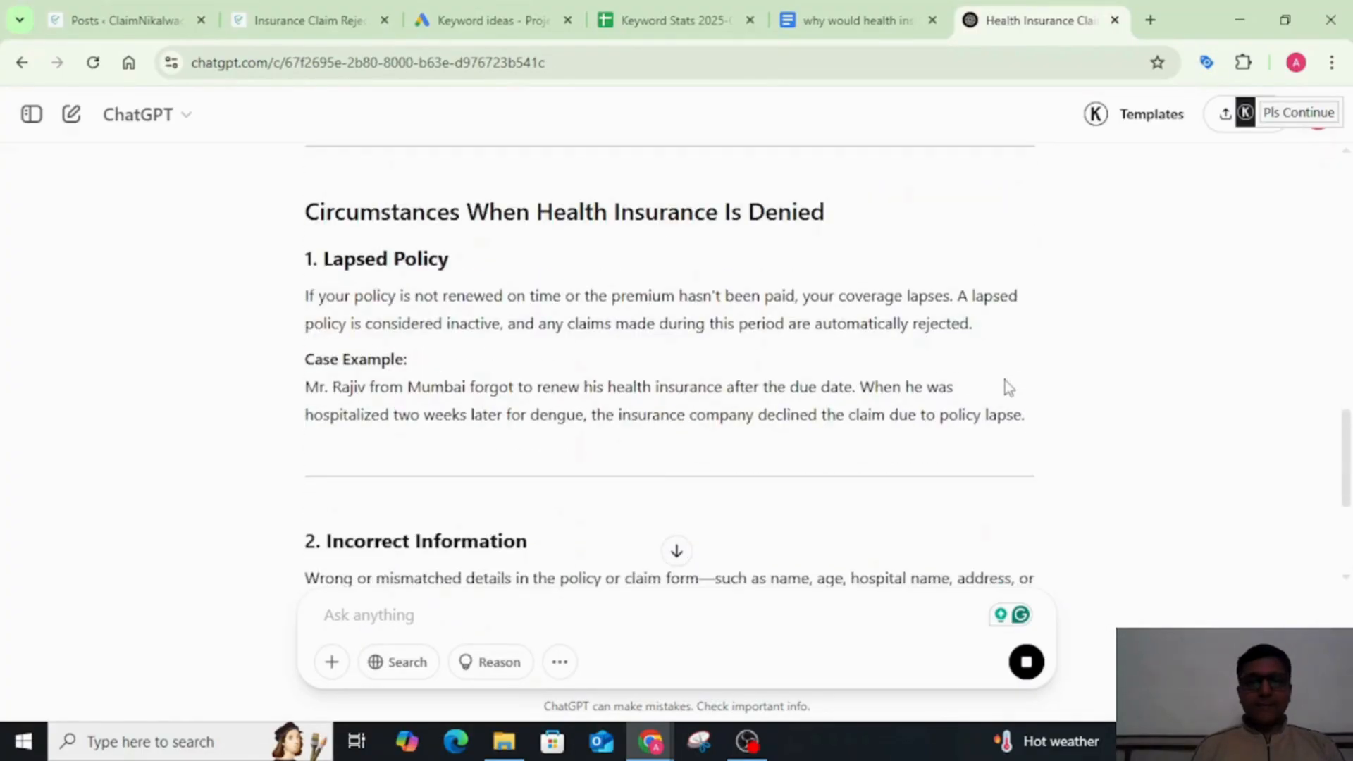
{"action": "scroll", "coordinate": [1005, 379], "scroll_direction": "down", "scroll_amount": 1}
{"action": "scroll", "coordinate": [1005, 379], "scroll_direction": "down", "scroll_amount": 1}
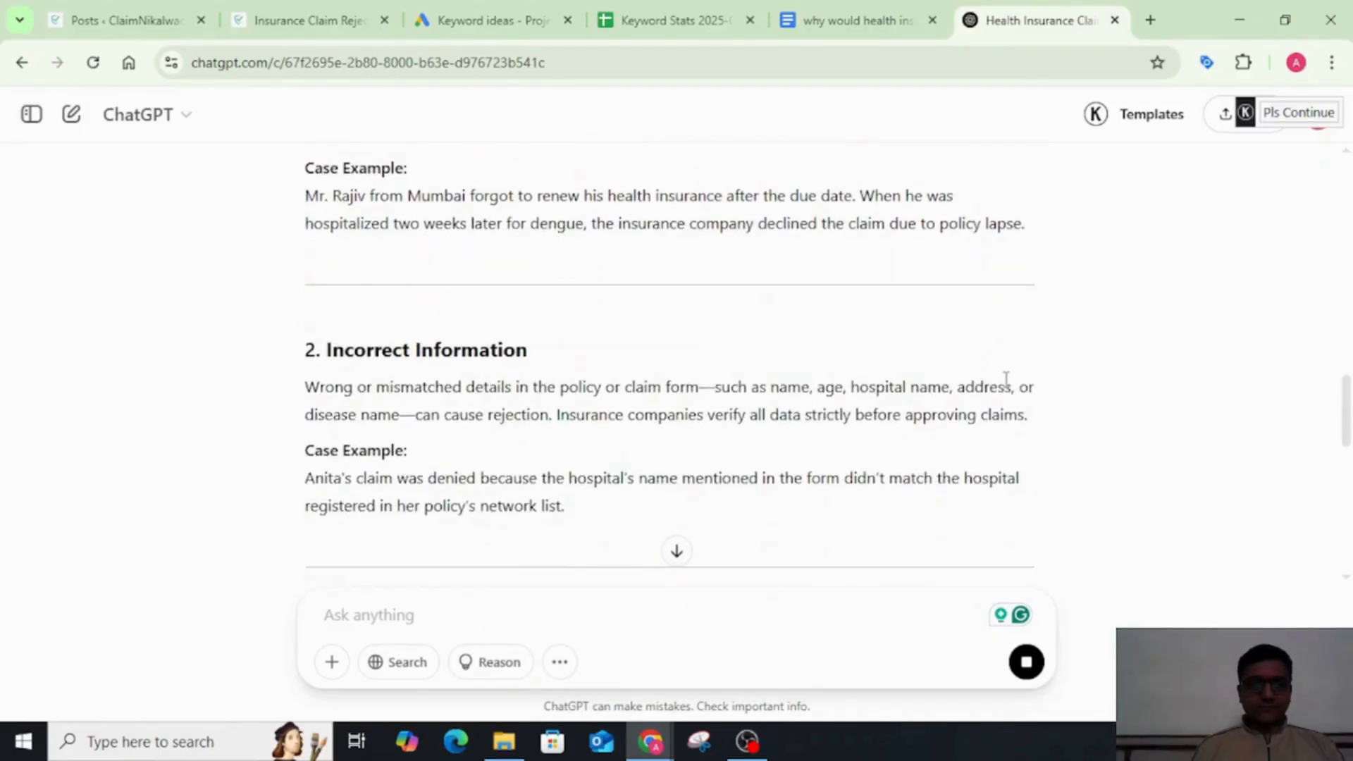
{"action": "scroll", "coordinate": [1005, 379], "scroll_direction": "down", "scroll_amount": 2}
{"action": "scroll", "coordinate": [1008, 386], "scroll_direction": "down", "scroll_amount": 10}
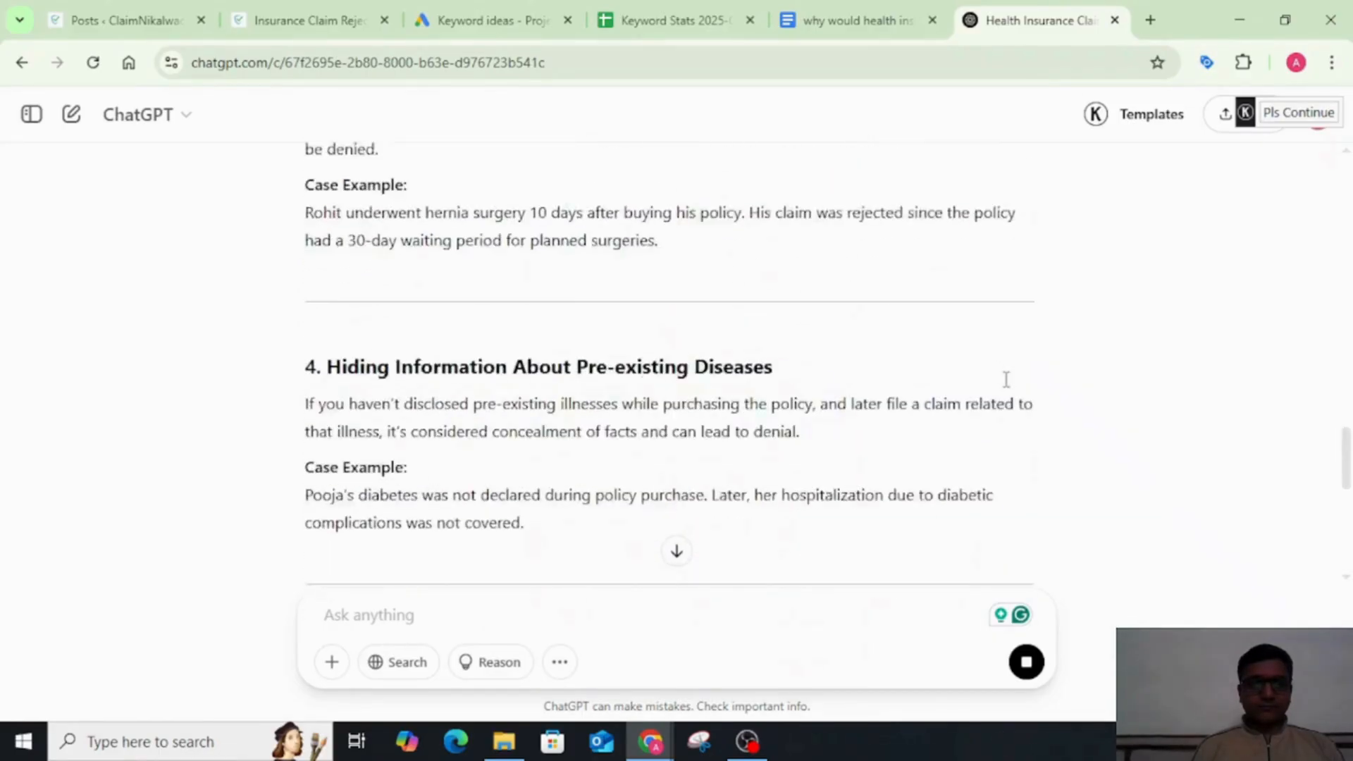
{"action": "scroll", "coordinate": [1008, 386], "scroll_direction": "down", "scroll_amount": 9}
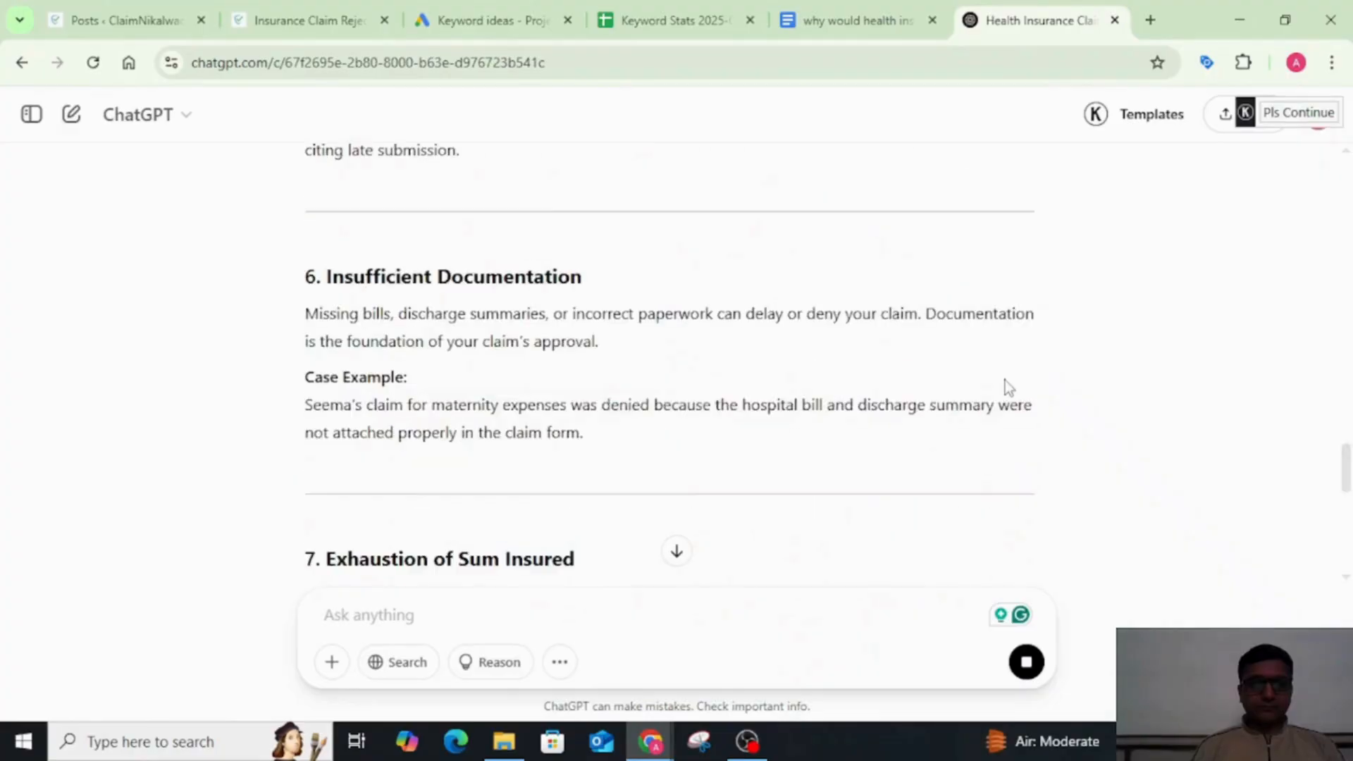
{"action": "scroll", "coordinate": [1008, 386], "scroll_direction": "down", "scroll_amount": 6}
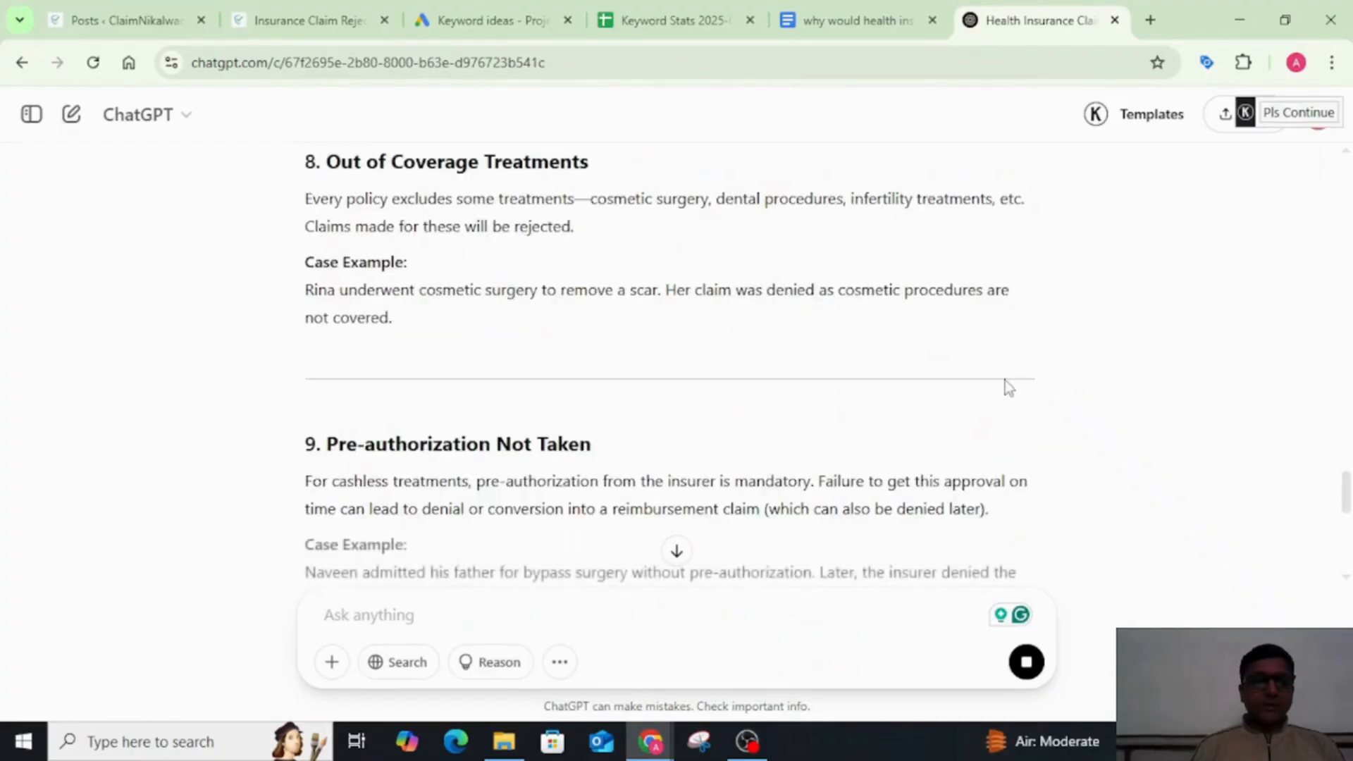
{"action": "scroll", "coordinate": [1008, 386], "scroll_direction": "down", "scroll_amount": 6}
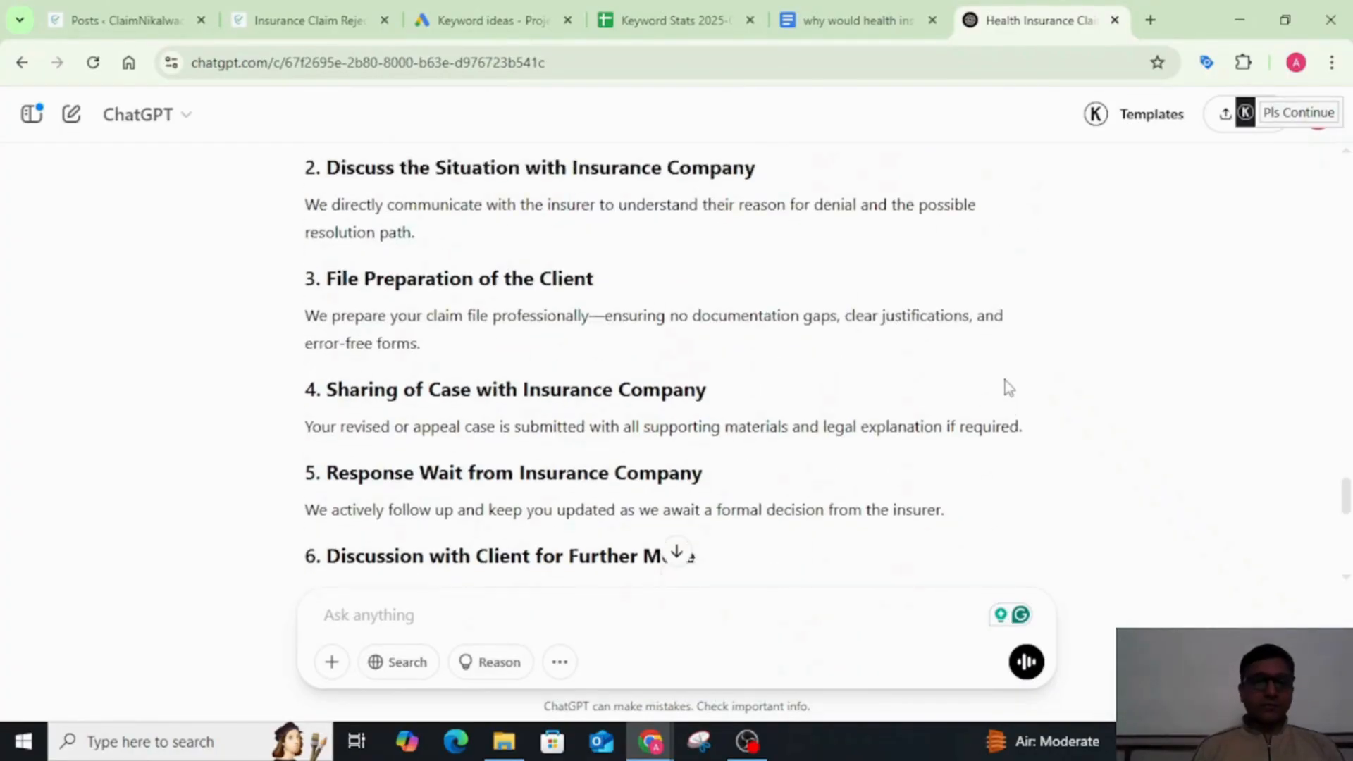
{"action": "scroll", "coordinate": [1005, 379], "scroll_direction": "down", "scroll_amount": 4}
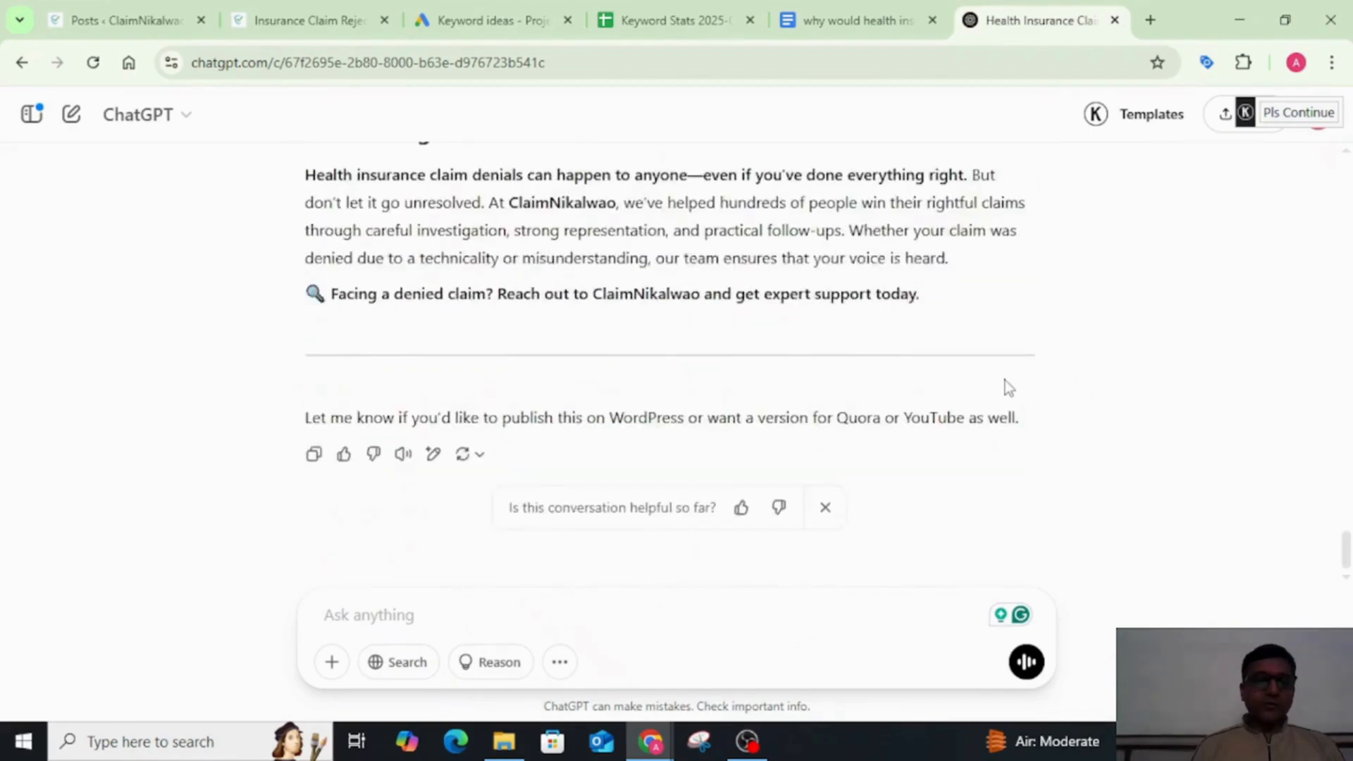
{"action": "scroll", "coordinate": [1005, 379], "scroll_direction": "up", "scroll_amount": 20}
{"action": "scroll", "coordinate": [1005, 379], "scroll_direction": "up", "scroll_amount": 5}
{"action": "scroll", "coordinate": [1005, 380], "scroll_direction": "down", "scroll_amount": 2}
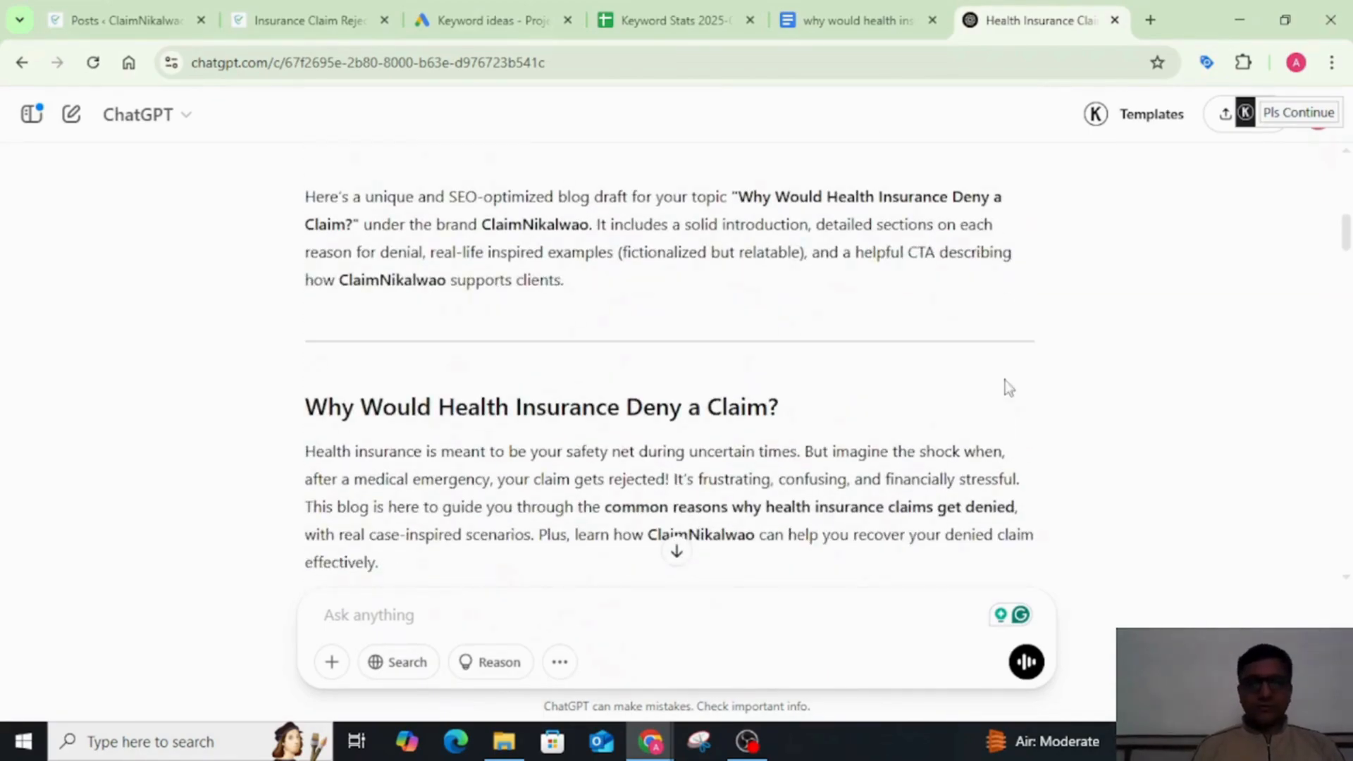
Step: Copy the generated blog from its "Why Would Health Insurance Deny a Claim?" title through the closing "Facing a denied claim?" line
{"action": "triple_click", "coordinate": [582, 398]}
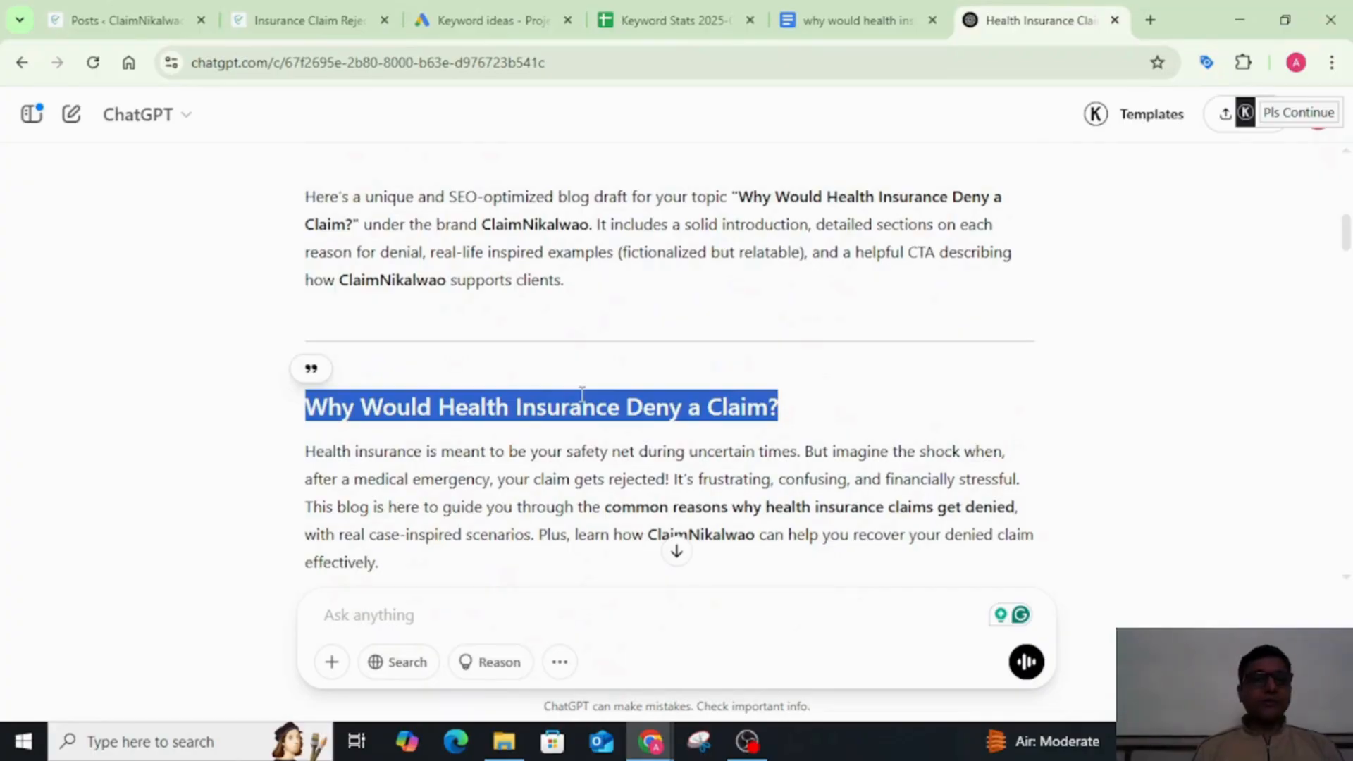
{"action": "key", "text": "shift+Down"}
{"action": "key", "text": "shift+Down"}
{"action": "key", "text": "shift+Down"}
{"action": "key", "text": "shift+Down"}
{"action": "key", "text": "shift+Down"}
{"action": "key", "text": "shift+Down"}
{"action": "key", "text": "shift+Down"}
{"action": "key", "text": "shift+Down"}
{"action": "key", "text": "shift+Down"}
{"action": "key", "text": "shift+Down"}
{"action": "key", "text": "shift+Down"}
{"action": "key", "text": "shift+Down"}
{"action": "key", "text": "shift+Down"}
{"action": "key", "text": "shift+Down"}
{"action": "key", "text": "shift+Down"}
{"action": "key", "text": "shift+Down"}
{"action": "key", "text": "shift+Down"}
{"action": "key", "text": "shift+Down"}
{"action": "key", "text": "shift+Down"}
{"action": "key", "text": "shift+Down"}
{"action": "key", "text": "shift+Down"}
{"action": "key", "text": "shift+Down"}
{"action": "key", "text": "shift+Down"}
{"action": "key", "text": "shift+Down"}
{"action": "key", "text": "shift+Down"}
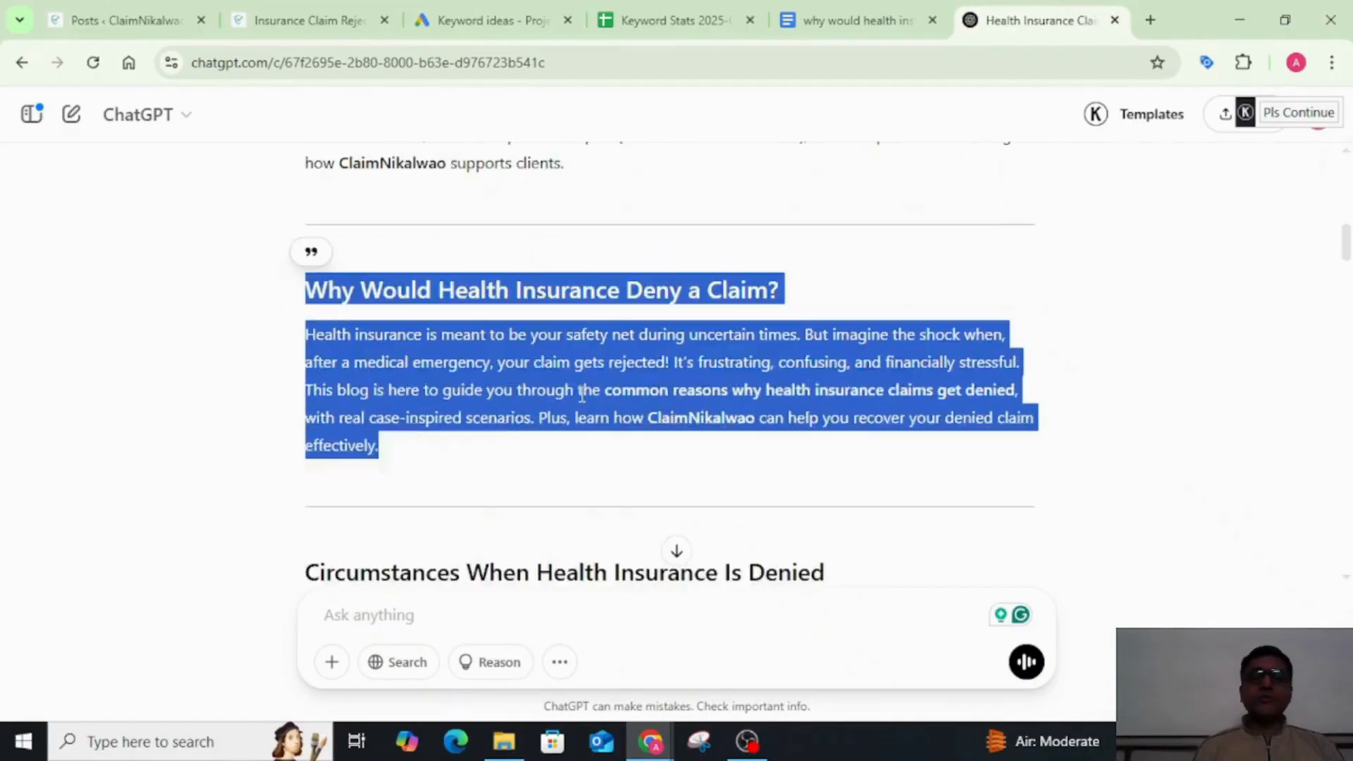
{"action": "key", "text": "shift+Down"}
{"action": "key", "text": "shift+Down"}
{"action": "key", "text": "shift+Down"}
{"action": "key", "text": "shift+Down"}
{"action": "key", "text": "shift+Down"}
{"action": "key", "text": "shift+Down"}
{"action": "key", "text": "shift+Down"}
{"action": "key", "text": "shift+Down"}
{"action": "key", "text": "shift+Down"}
{"action": "key", "text": "shift+Down"}
{"action": "key", "text": "shift+Down"}
{"action": "key", "text": "shift+Down"}
{"action": "key", "text": "shift+Down"}
{"action": "key", "text": "shift+Down"}
{"action": "key", "text": "shift+Down"}
{"action": "key", "text": "shift+Down"}
{"action": "key", "text": "shift+Down"}
{"action": "key", "text": "shift+Down"}
{"action": "key", "text": "shift+Down"}
{"action": "key", "text": "shift+Down"}
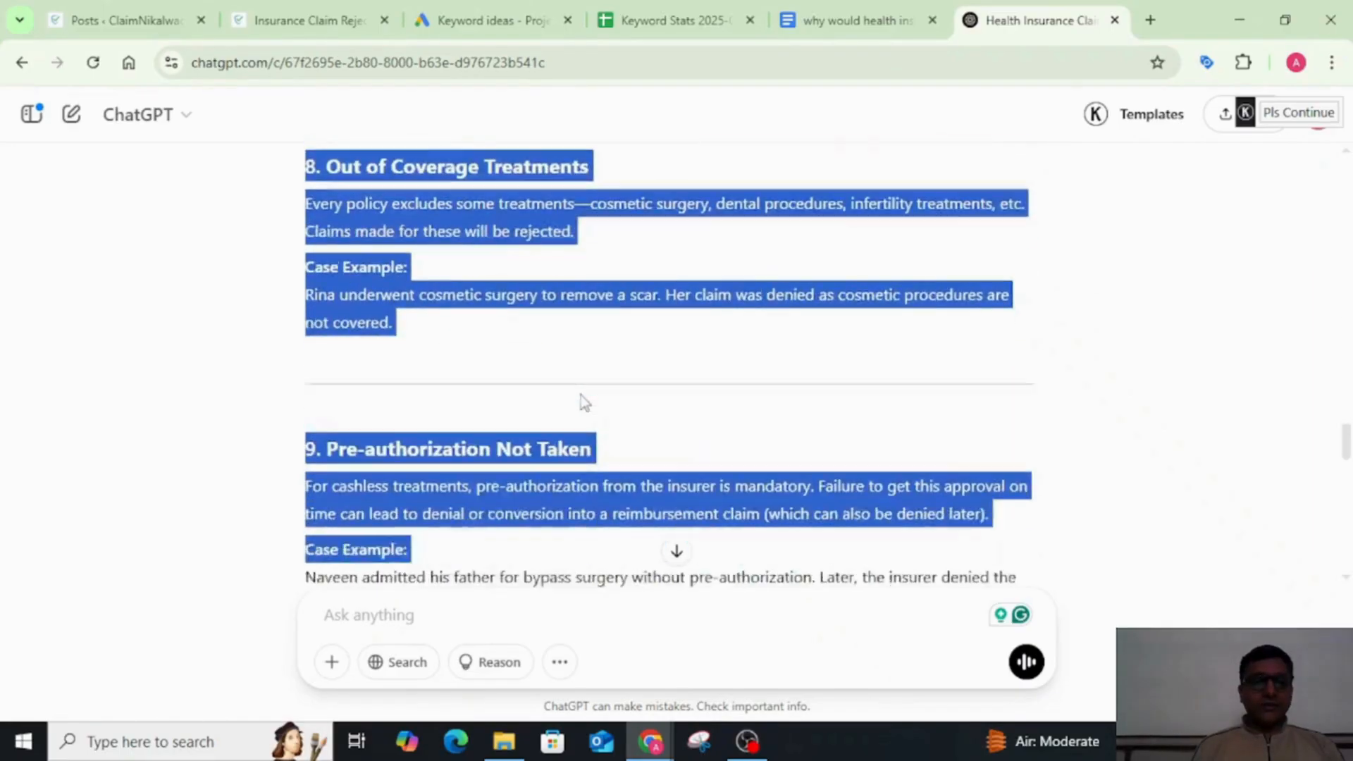
{"action": "key", "text": "shift+Up"}
{"action": "key", "text": "shift+Up"}
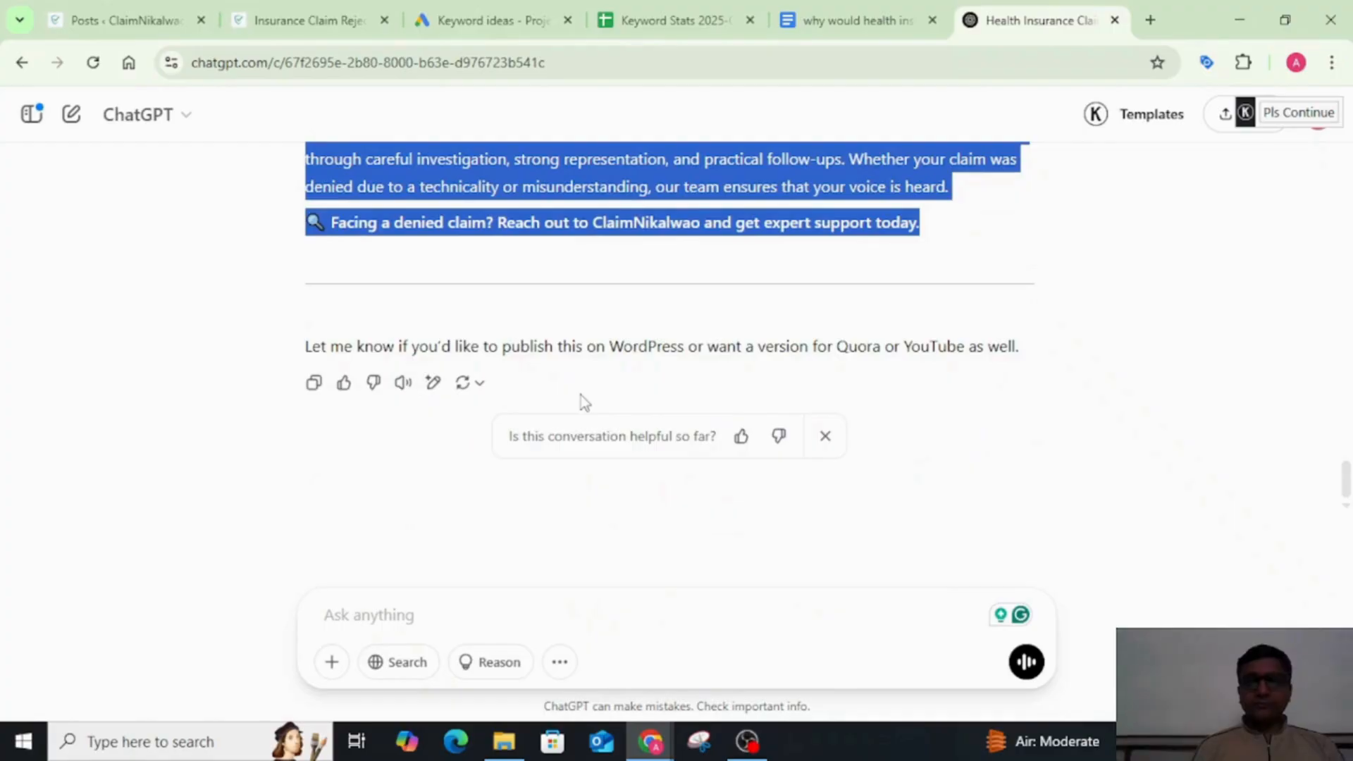
Step: Switch to the Google Docs outline document and paste the copied blog a few blank lines below the last list item
{"action": "left_click", "coordinate": [853, 17]}
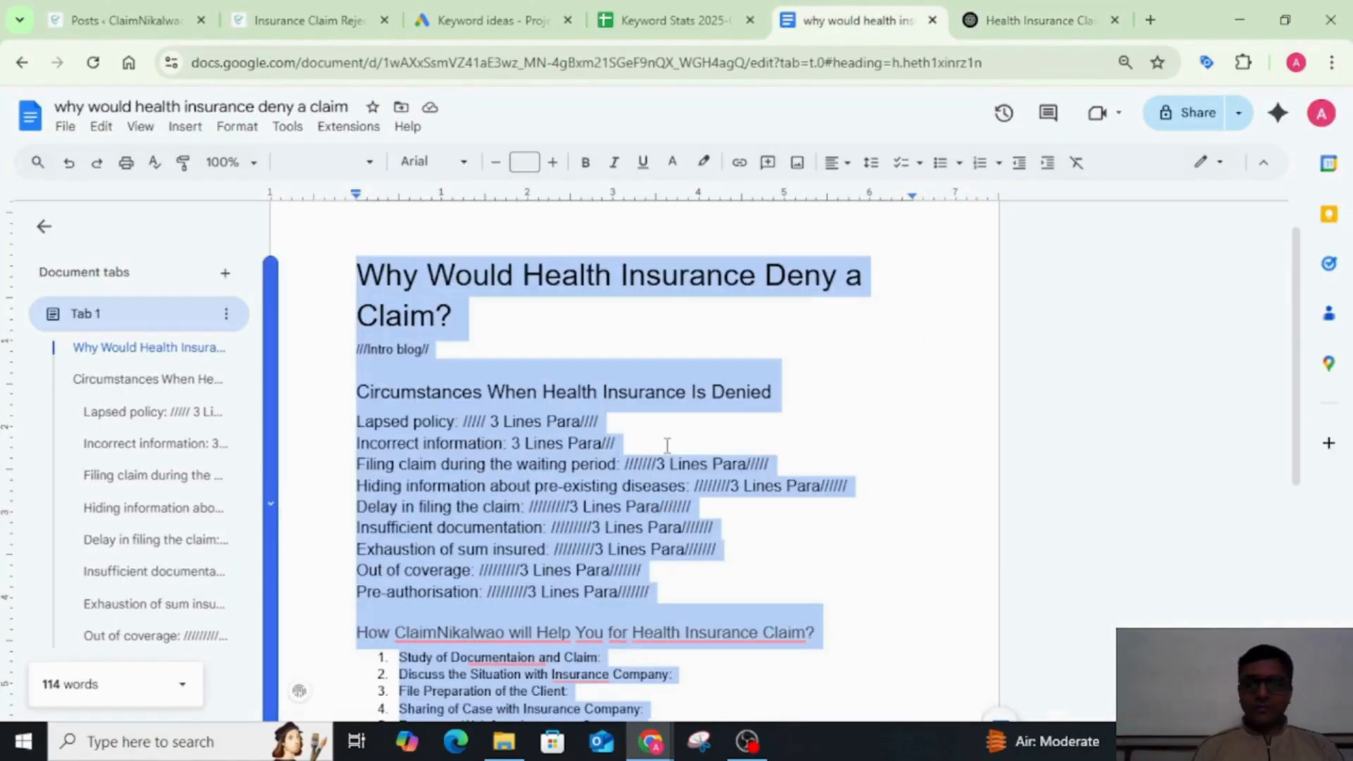
{"action": "scroll", "coordinate": [667, 446], "scroll_direction": "down", "scroll_amount": 5}
{"action": "left_click", "coordinate": [667, 446]}
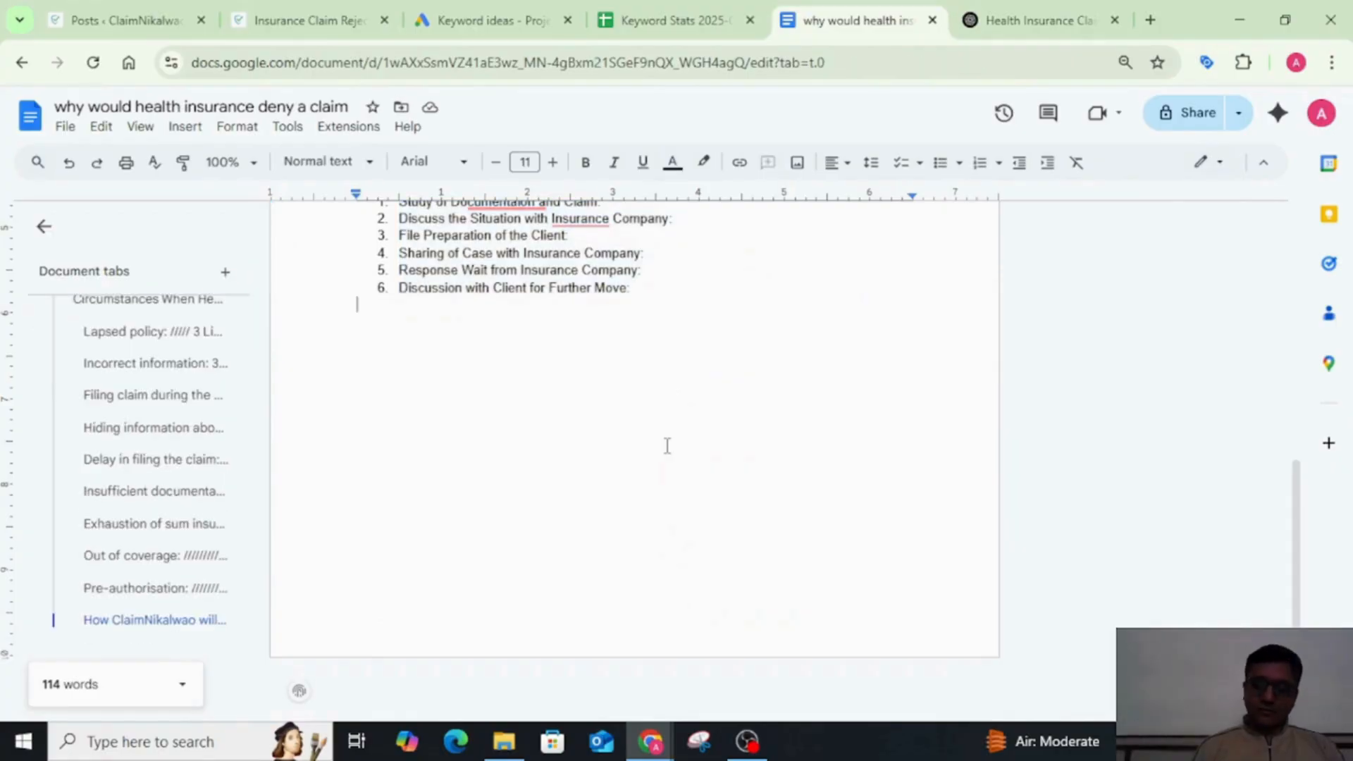
{"action": "key", "text": "Return"}
{"action": "key", "text": "Return"}
{"action": "key", "text": "Return"}
{"action": "key", "text": "Return"}
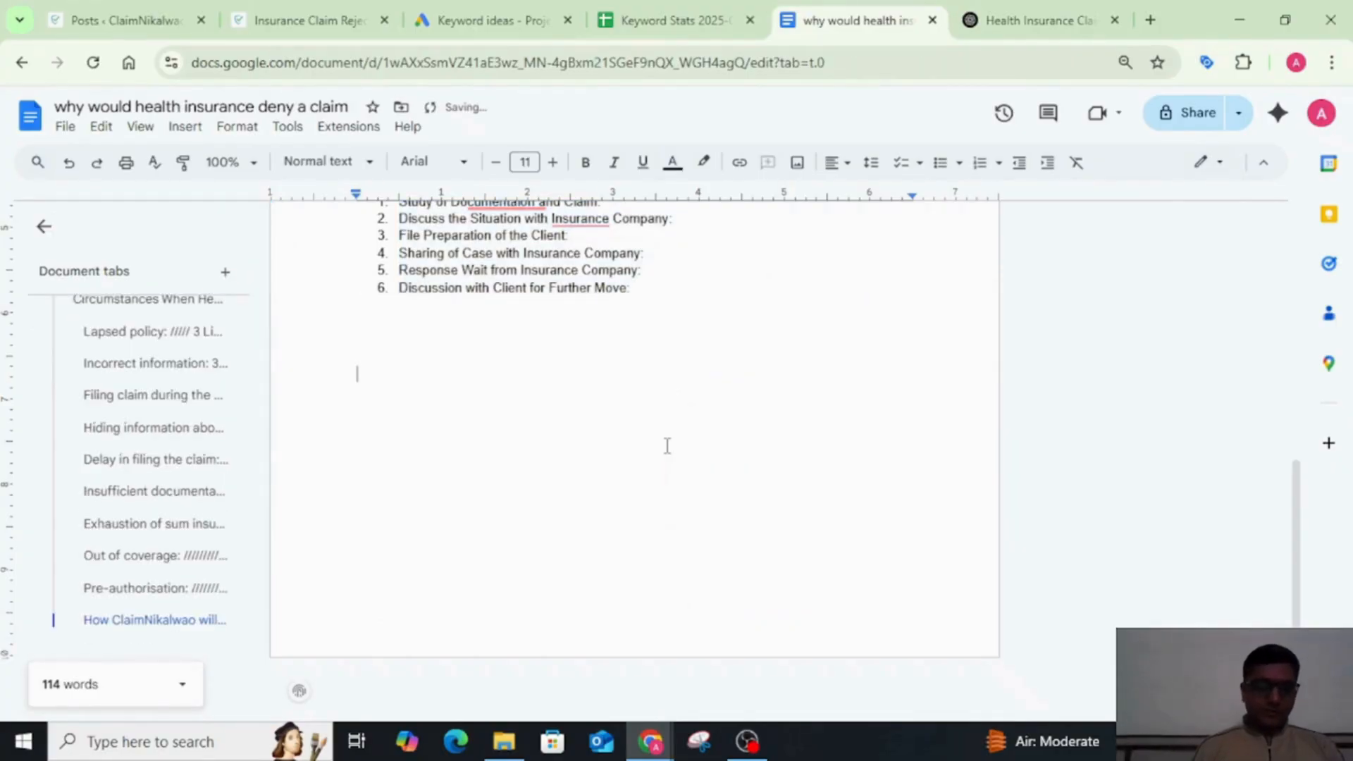
{"action": "key", "text": "Return"}
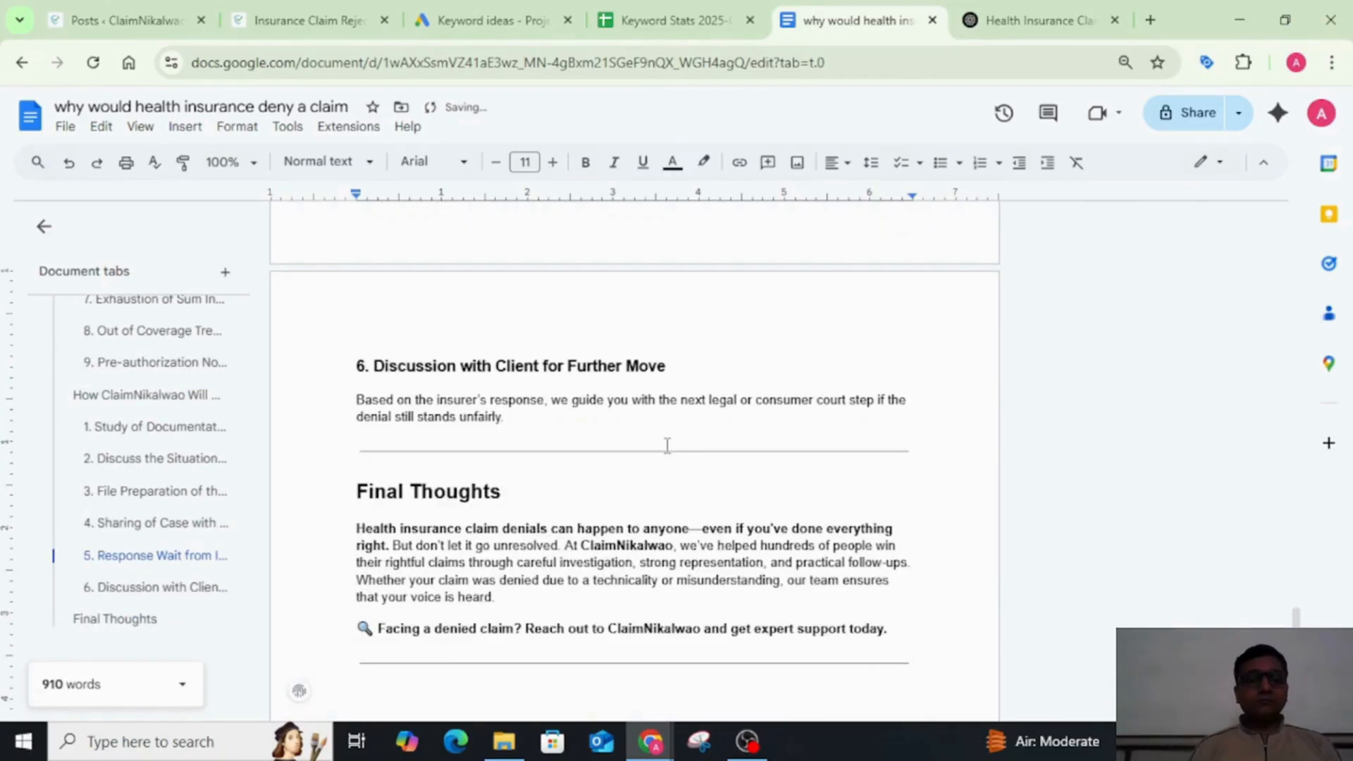
Step: Split the pasted blog's intro so that a new paragraph starts at "This blog is here to guide you"
{"action": "scroll", "coordinate": [667, 446], "scroll_direction": "up", "scroll_amount": 15}
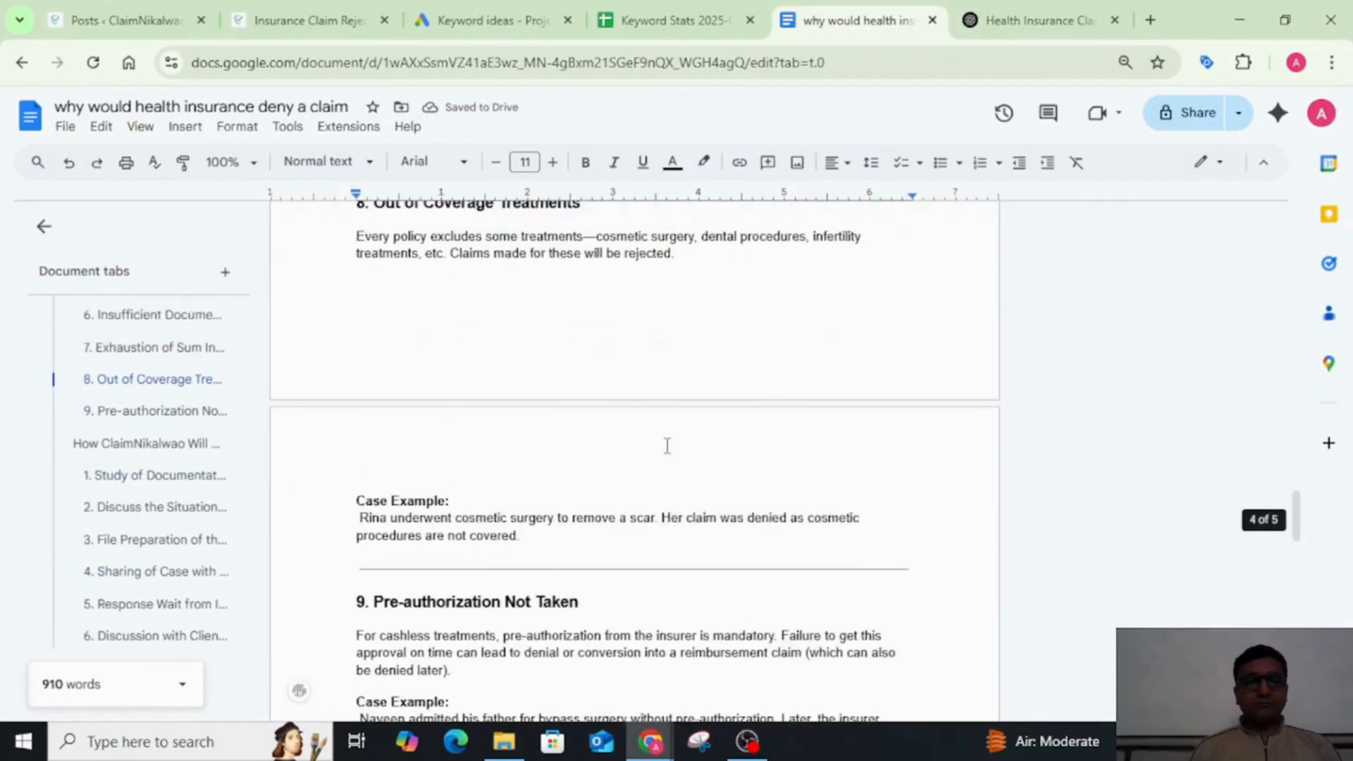
{"action": "scroll", "coordinate": [668, 446], "scroll_direction": "up", "scroll_amount": 20}
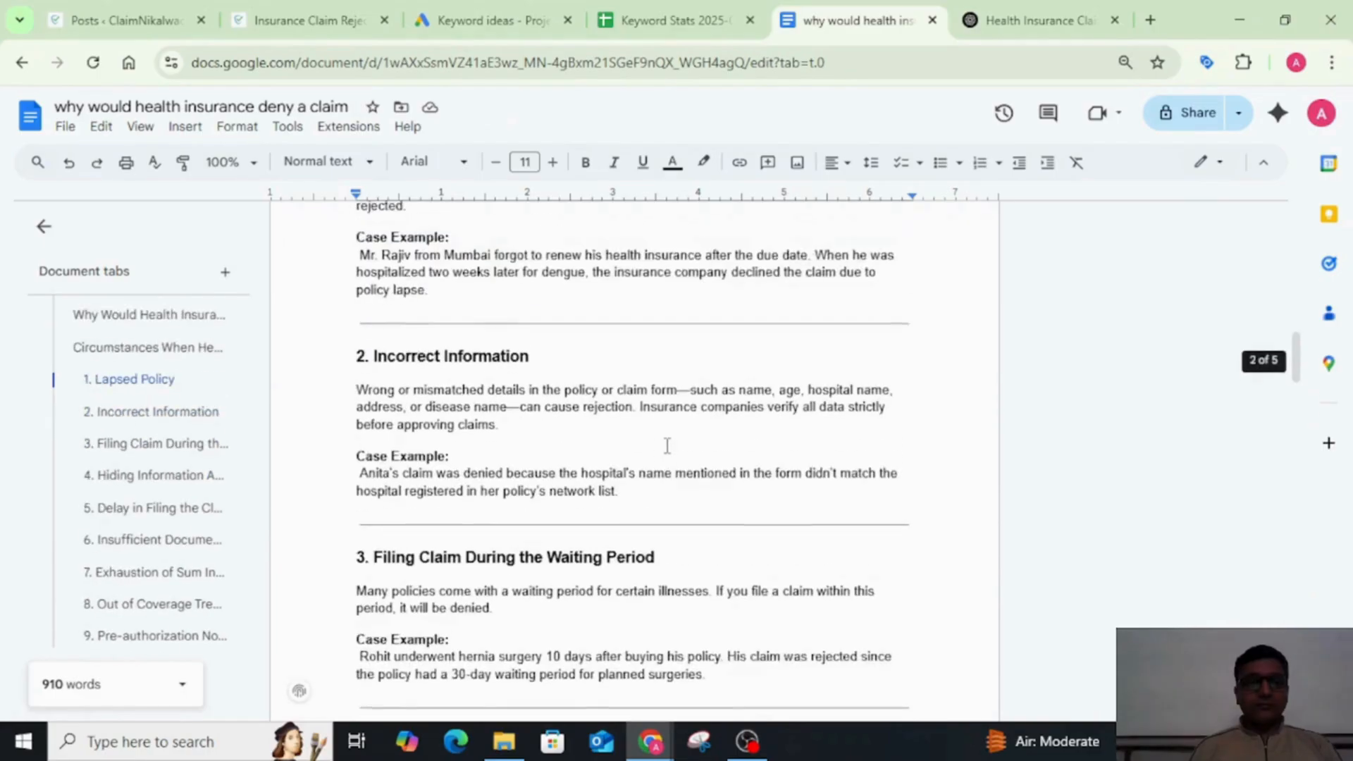
{"action": "scroll", "coordinate": [667, 446], "scroll_direction": "up", "scroll_amount": 10}
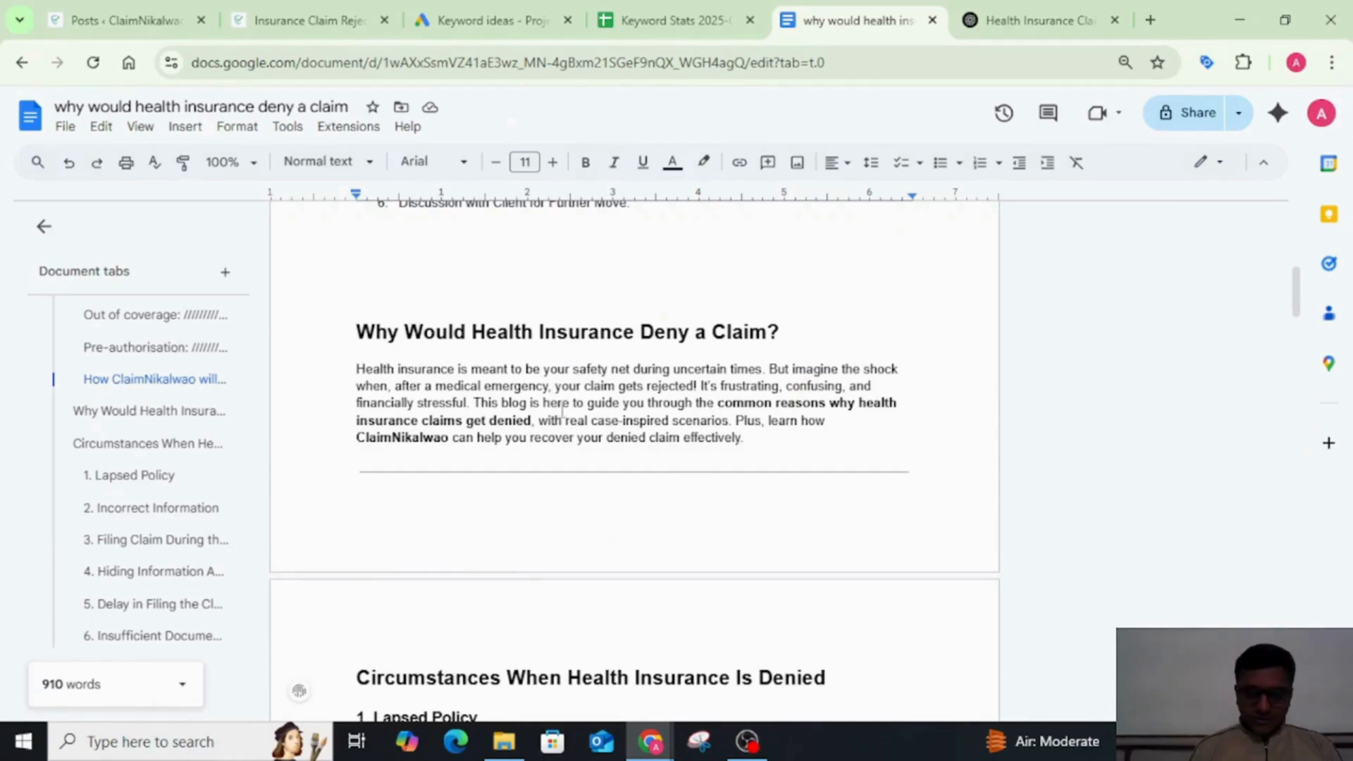
{"action": "left_click", "coordinate": [474, 404]}
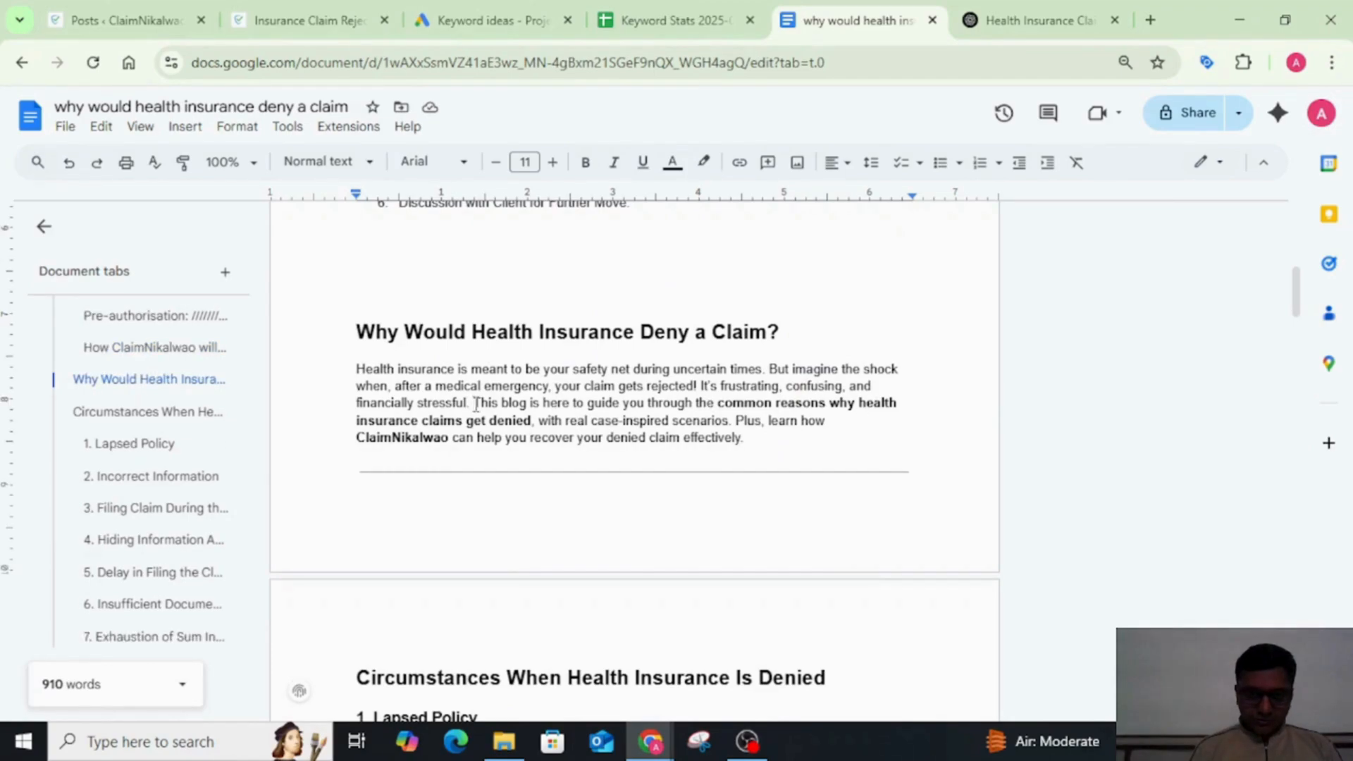
{"action": "key", "text": "Return"}
{"action": "double_click", "coordinate": [535, 436]}
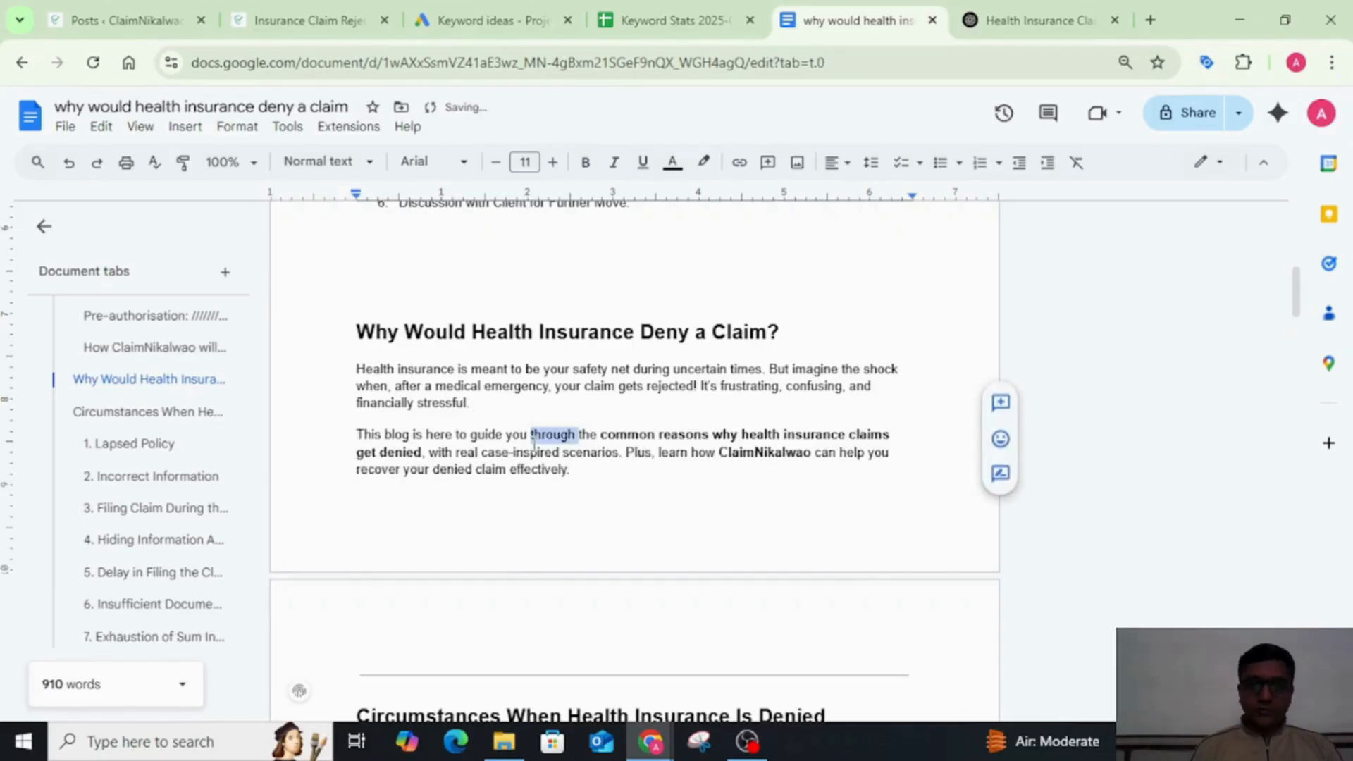
Step: Clear the formatting from the whole "This blog is here to guide you" paragraph so its bold phrases become plain text
{"action": "left_click", "coordinate": [533, 444]}
{"action": "double_click", "coordinate": [533, 444]}
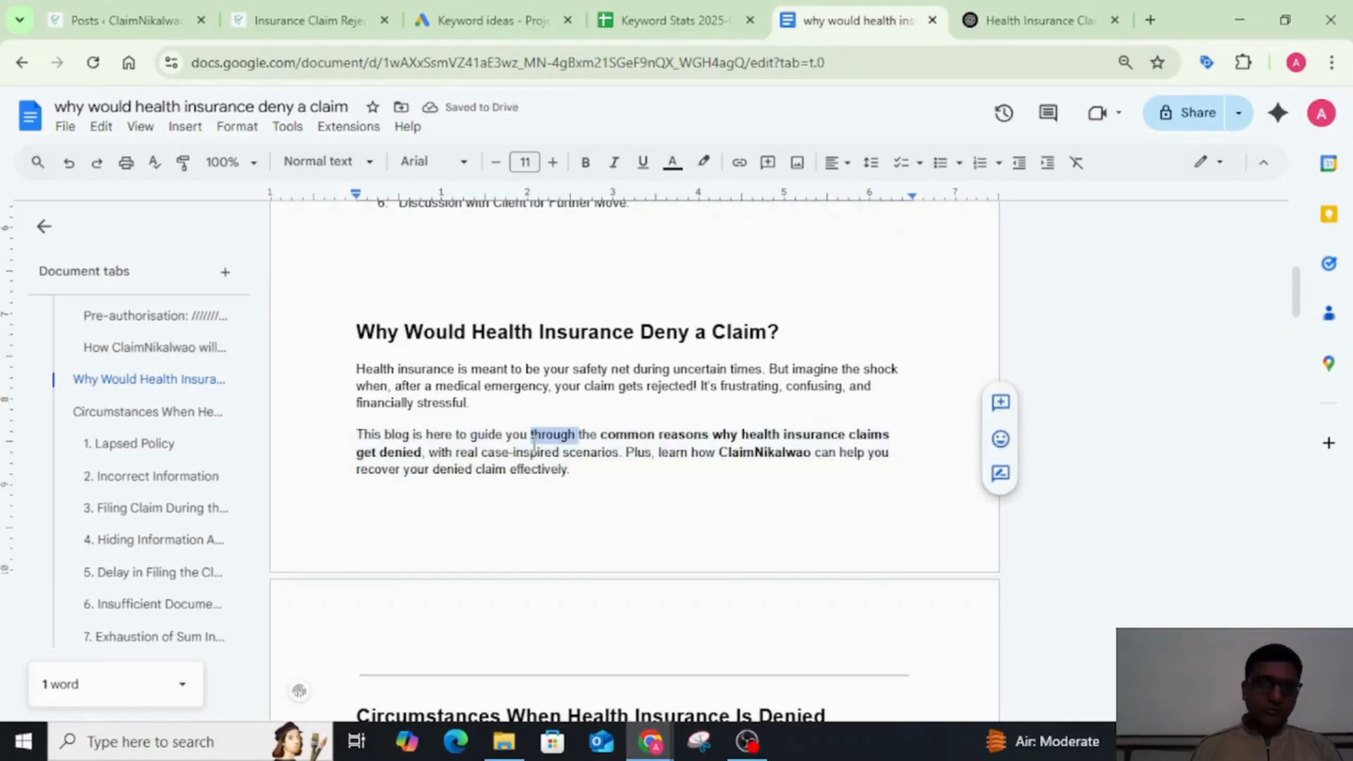
{"action": "triple_click", "coordinate": [533, 444]}
{"action": "key", "text": "ctrl+backslash"}
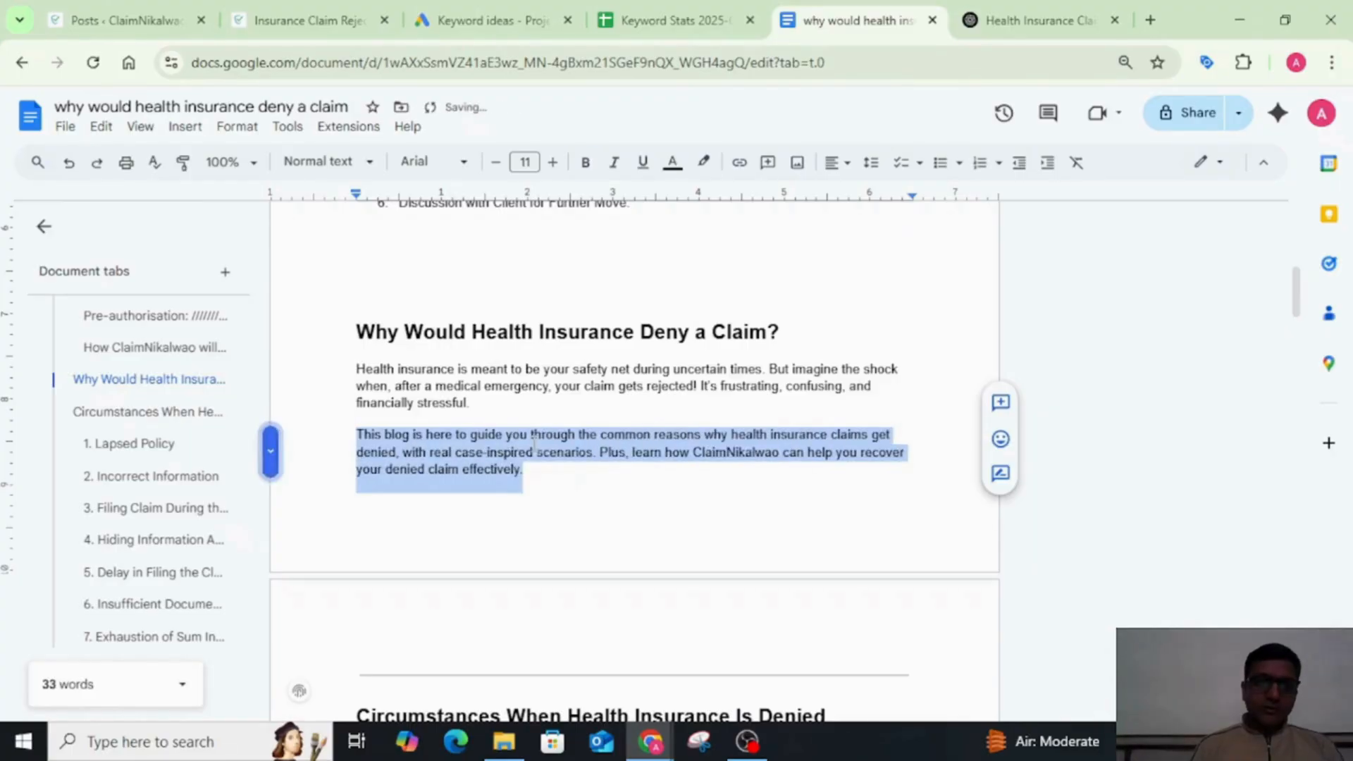
{"action": "left_click", "coordinate": [599, 474]}
Step: Delete the horizontal line above the "Circumstances When Health Insurance Is Denied" heading
{"action": "scroll", "coordinate": [598, 473], "scroll_direction": "down", "scroll_amount": 1}
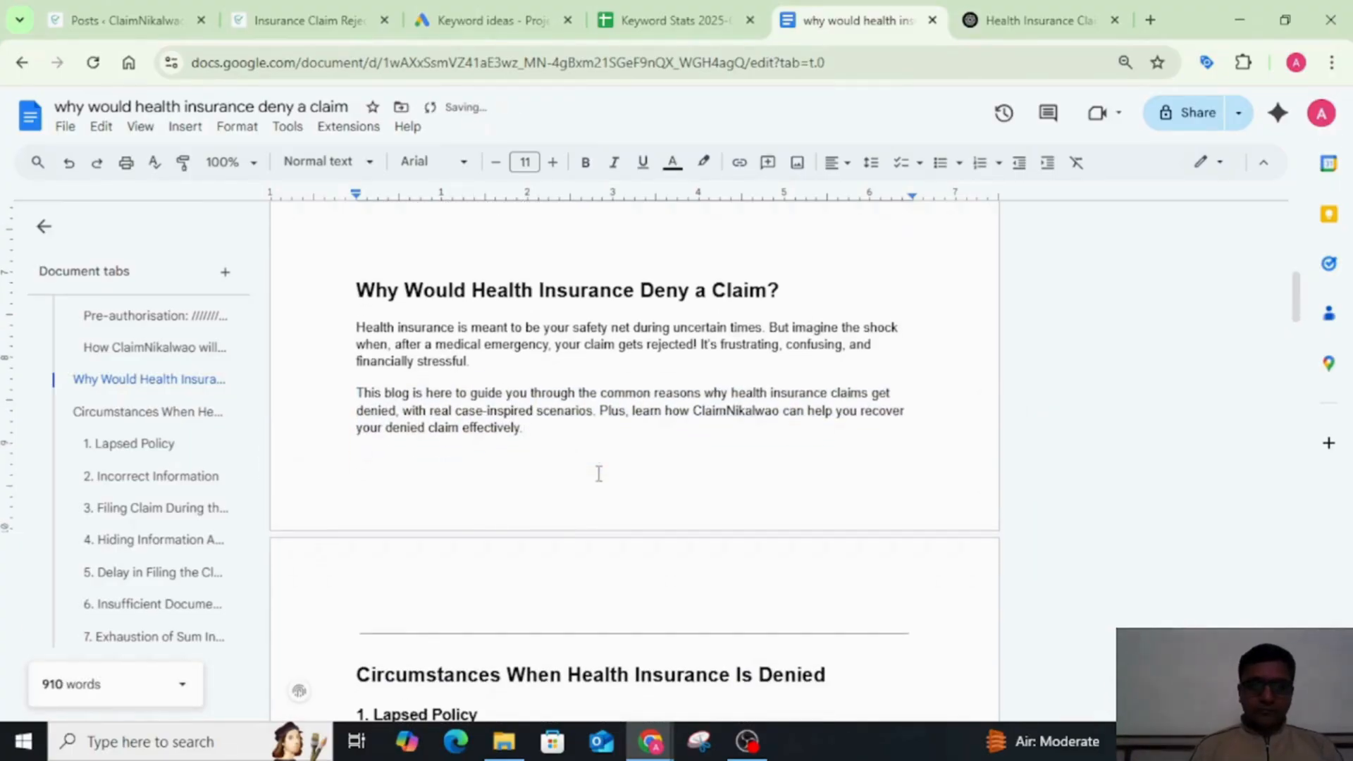
{"action": "key", "text": "Down"}
{"action": "key", "text": "Down"}
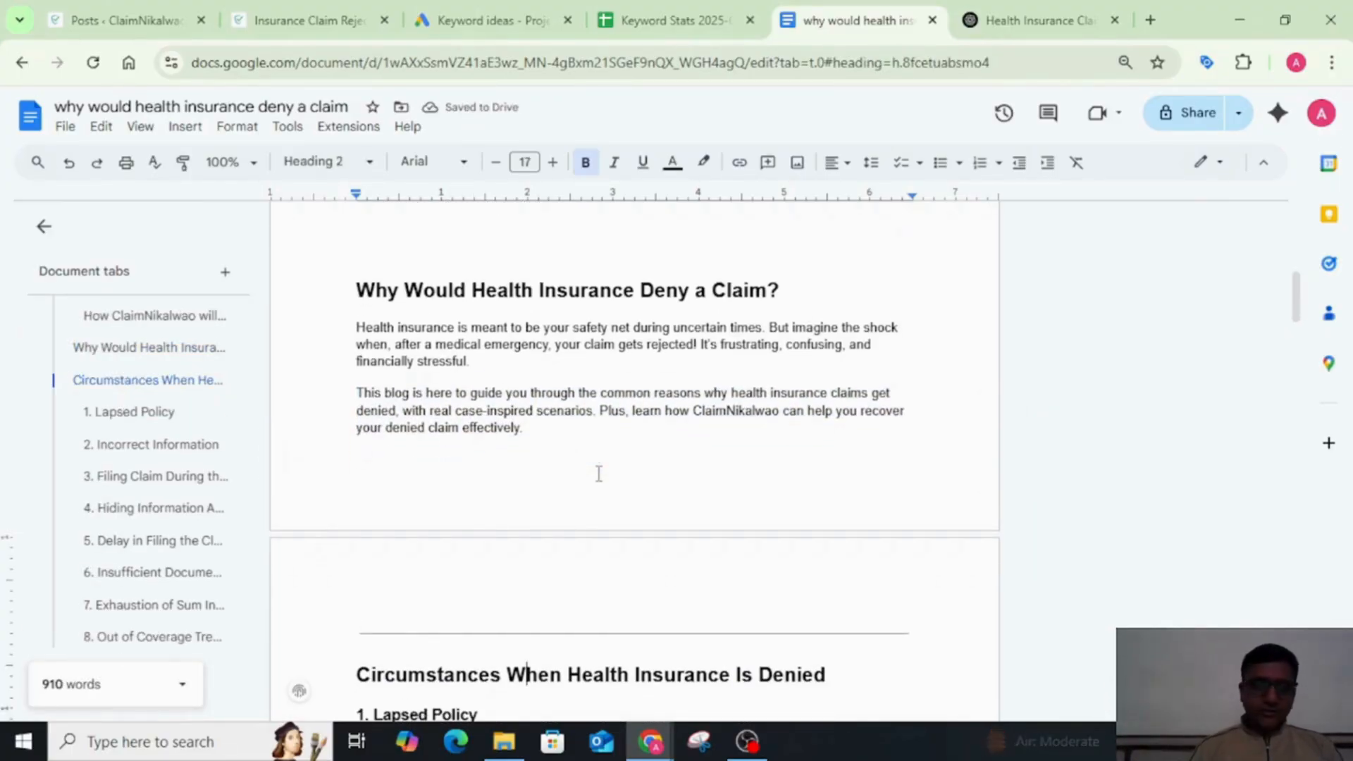
{"action": "key", "text": "Up"}
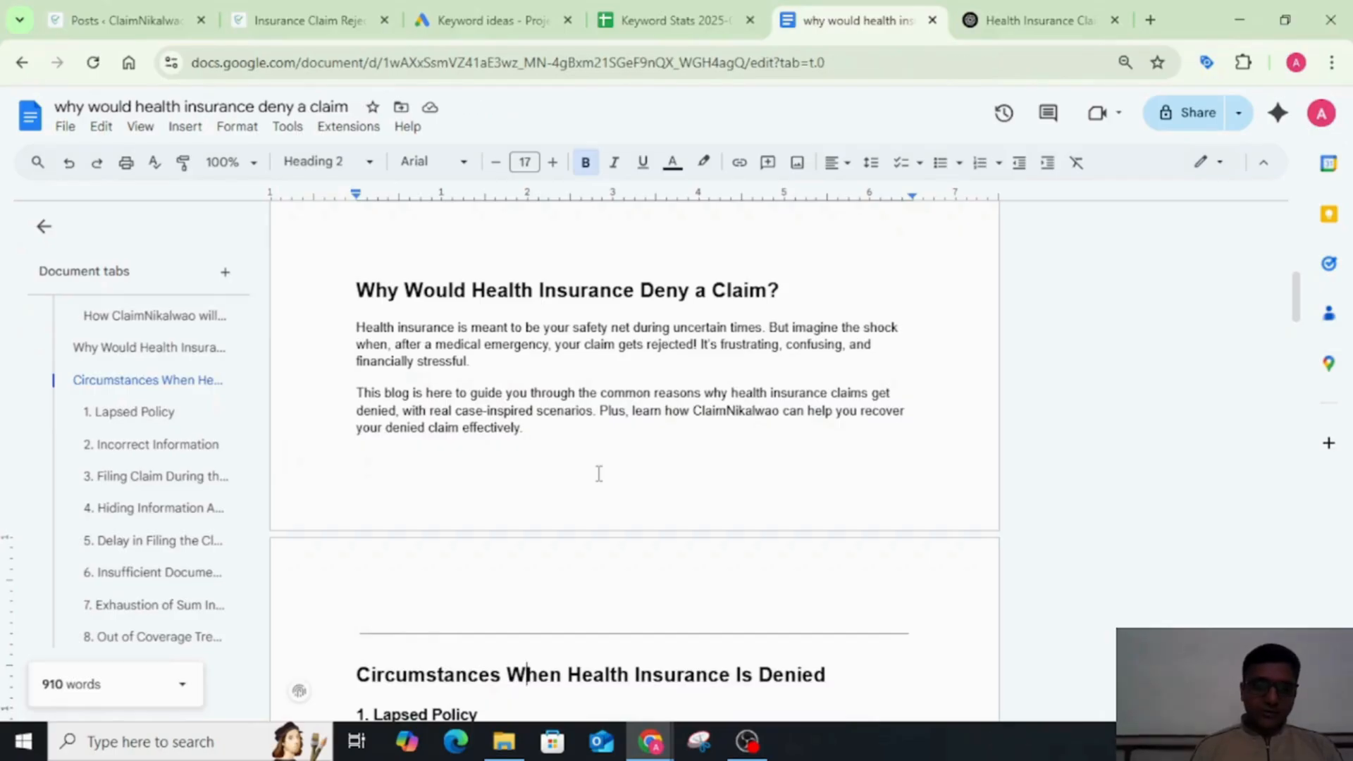
{"action": "key", "text": "Right"}
{"action": "key", "text": "Right"}
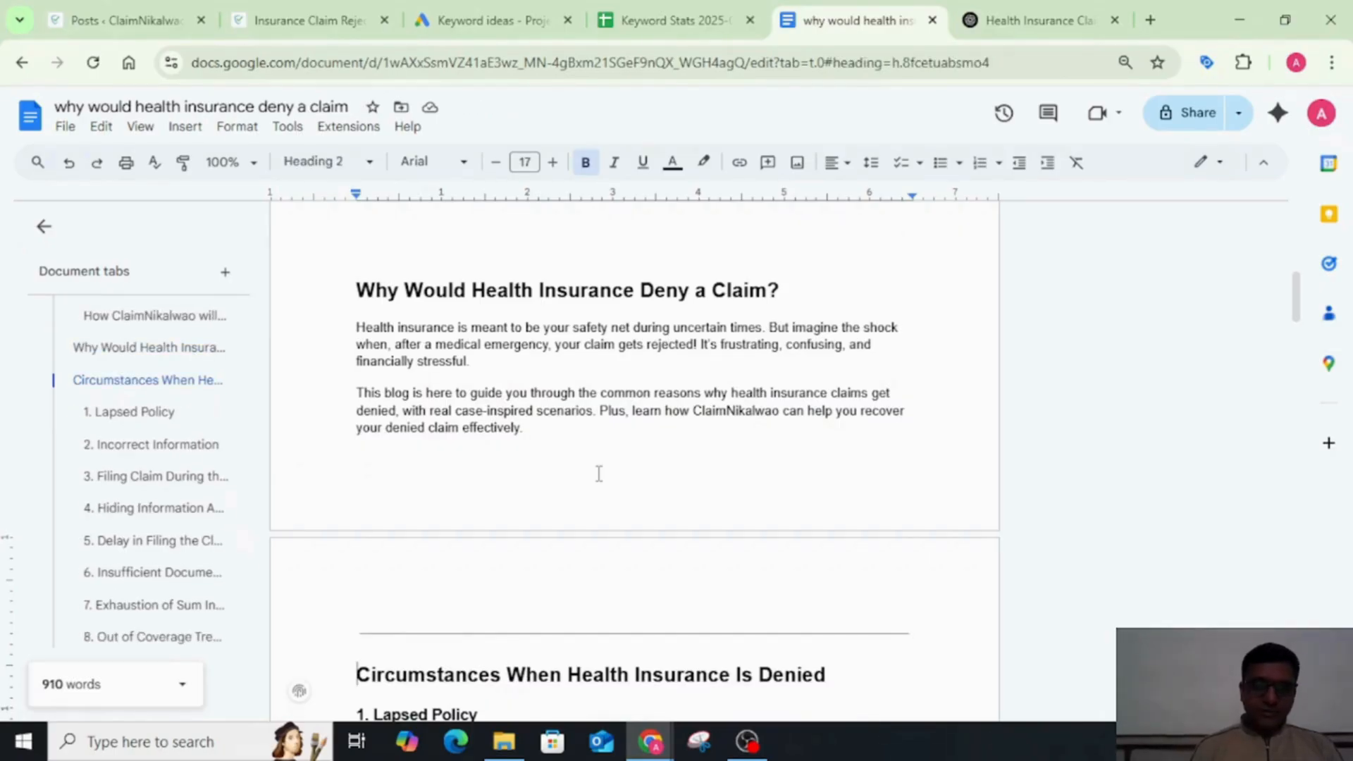
{"action": "key", "text": "BackSpace"}
{"action": "key", "text": "BackSpace"}
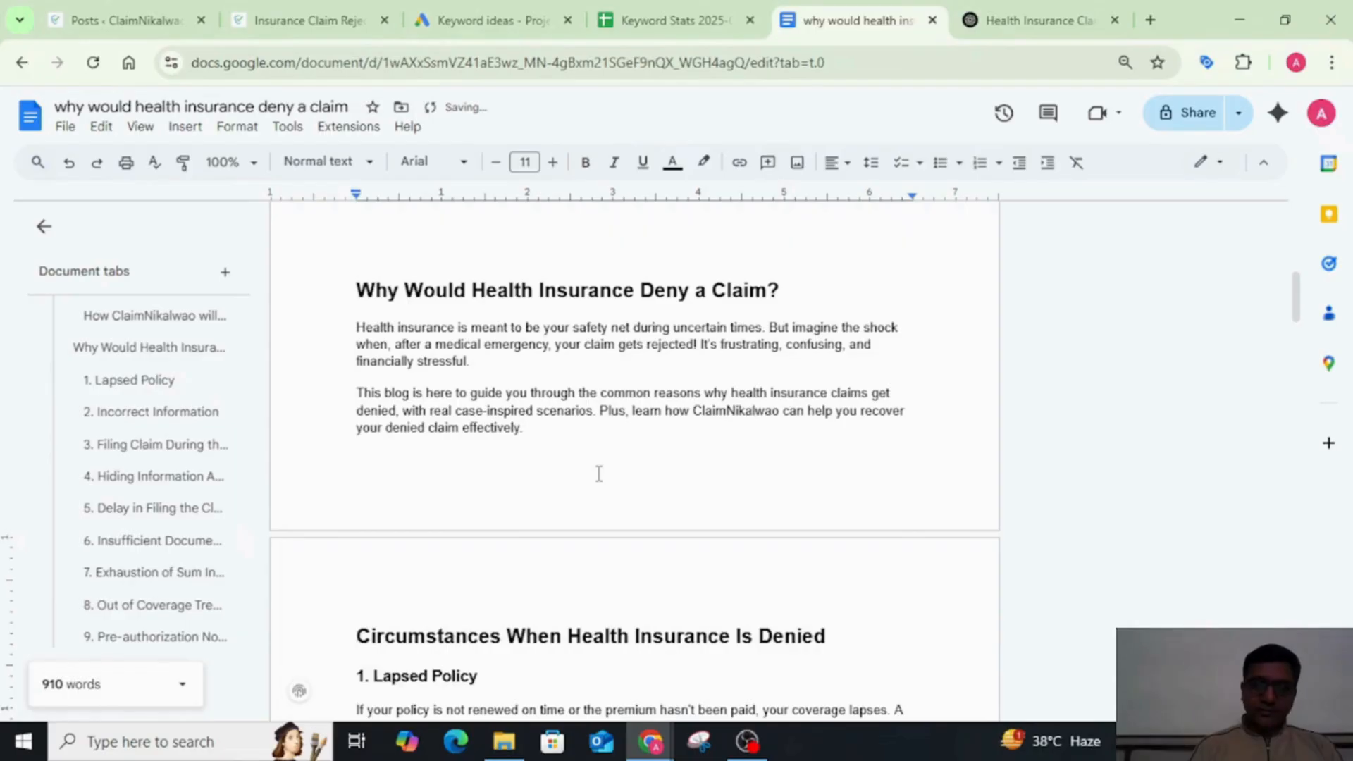
Step: Check the case example under "Lapsed Policy", then switch to ChatGPT and write "share the sources of these cases" as the prompt's first line
{"action": "scroll", "coordinate": [598, 474], "scroll_direction": "down", "scroll_amount": 5}
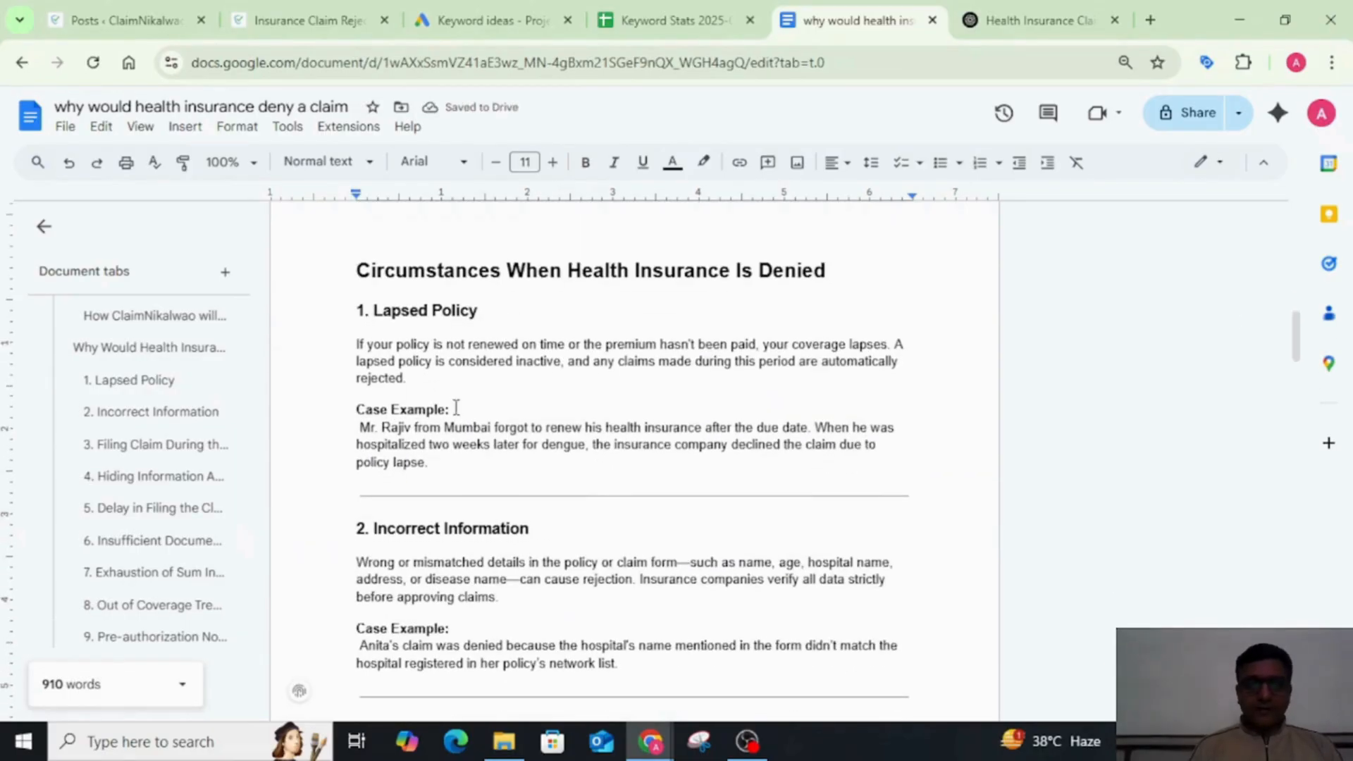
{"action": "left_click_drag", "start_coordinate": [356, 428], "coordinate": [428, 482]}
{"action": "left_click", "coordinate": [1006, 20]}
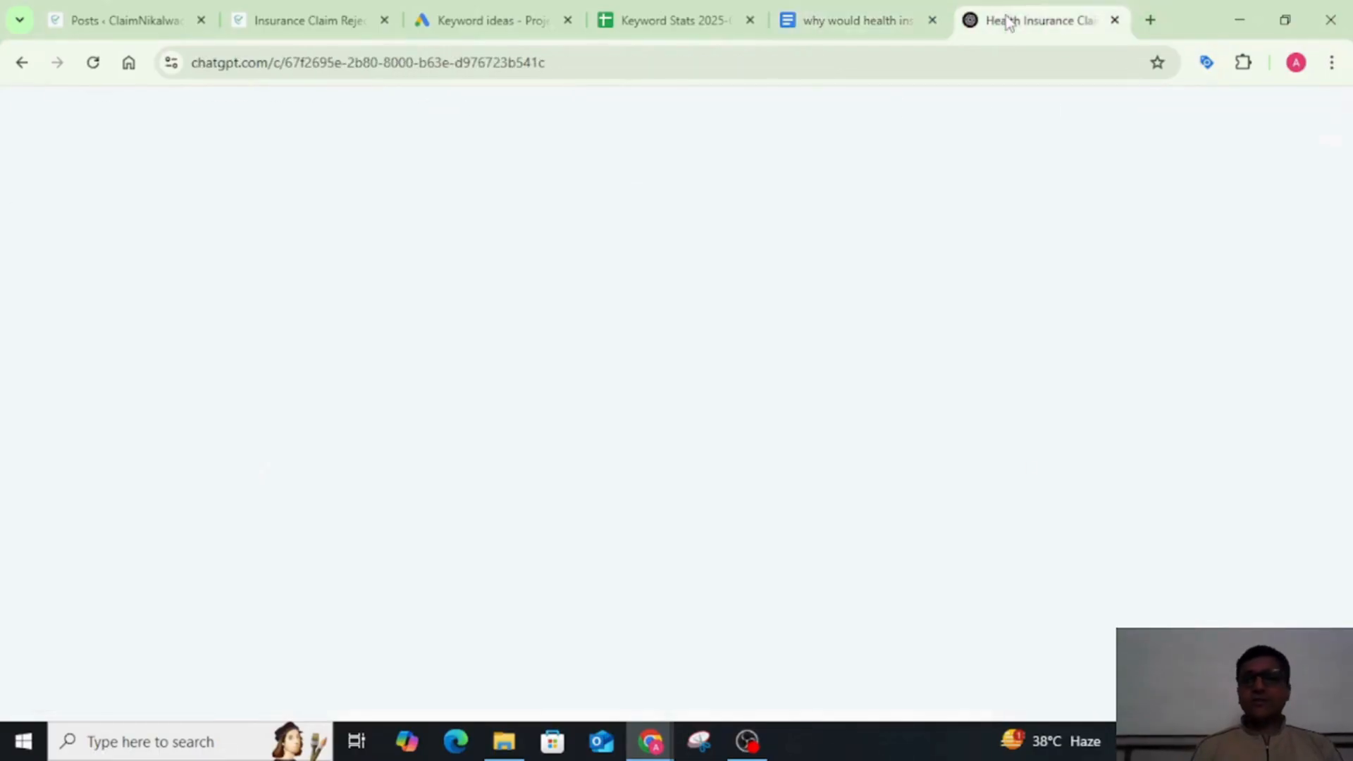
{"action": "left_click", "coordinate": [532, 616]}
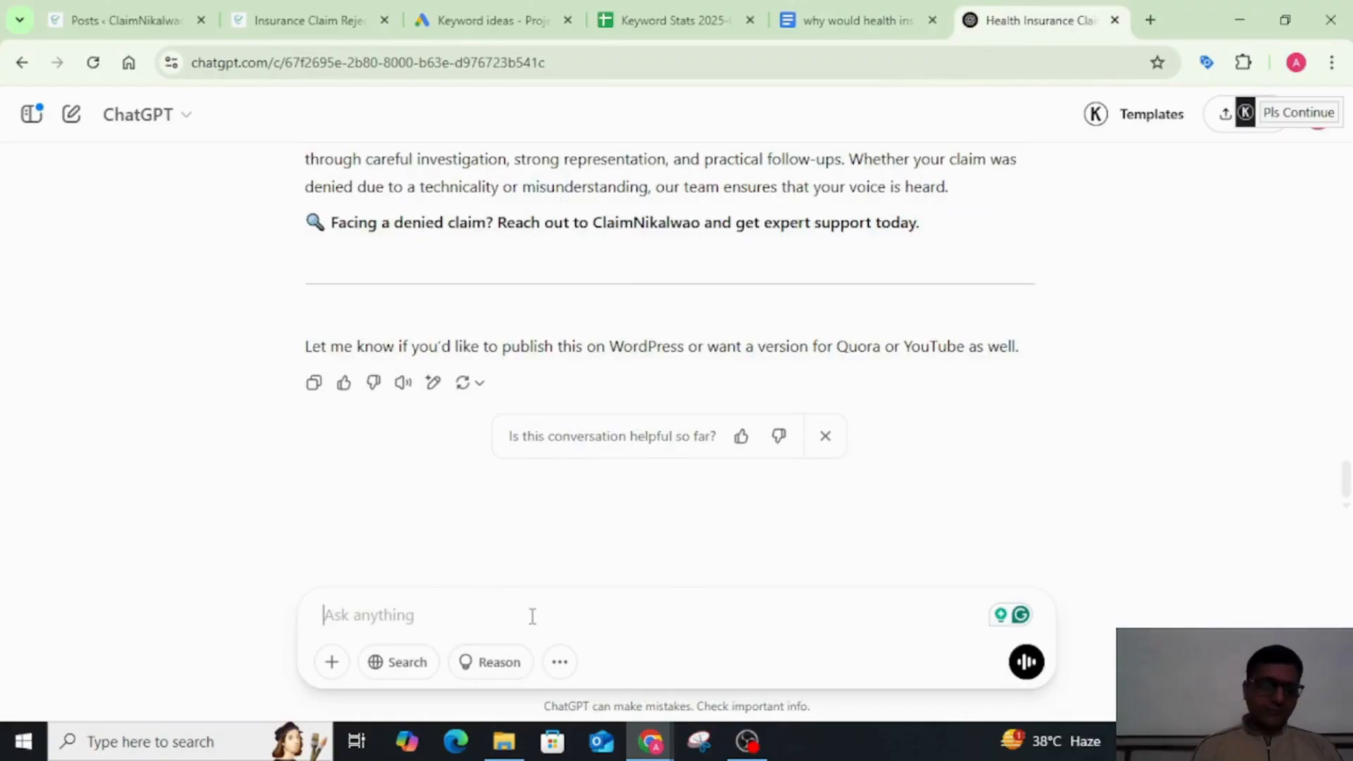
{"action": "type", "text": "share t"}
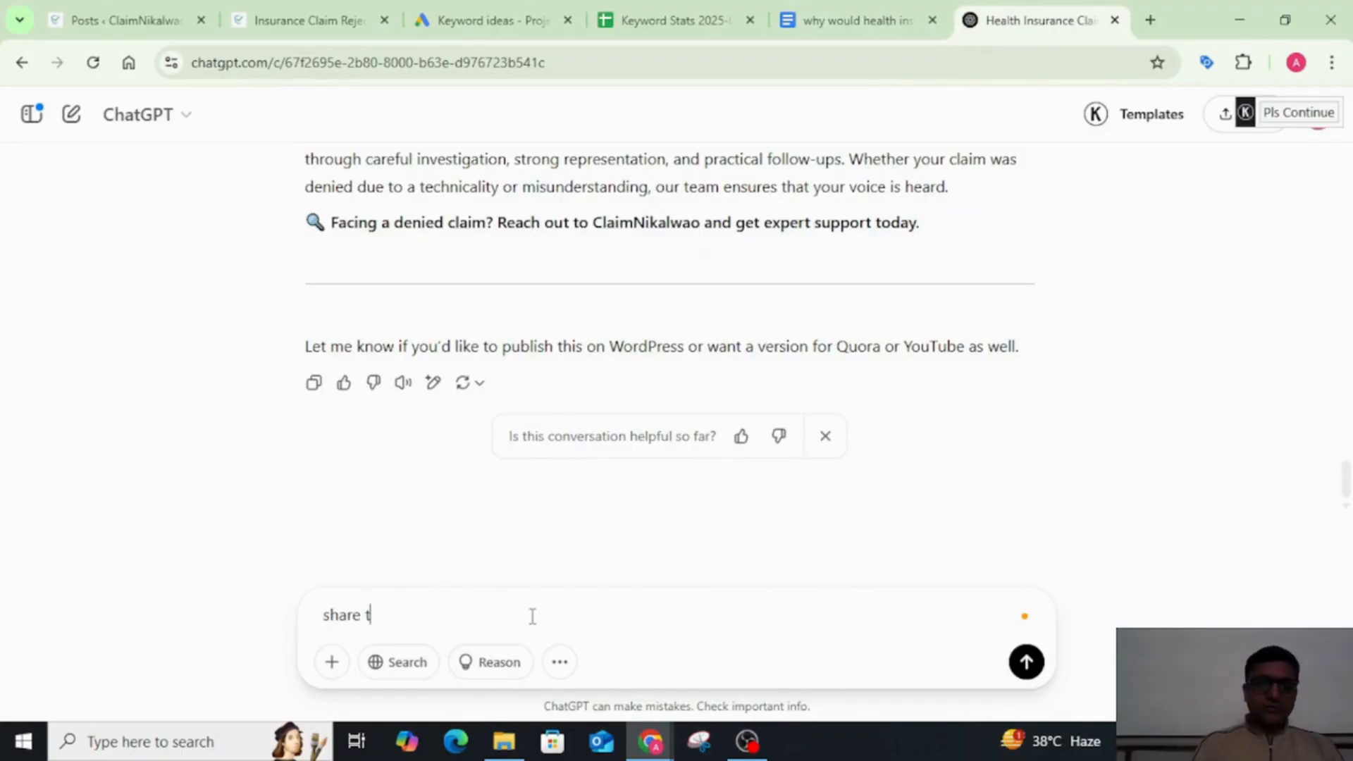
{"action": "type", "text": "he sources o"}
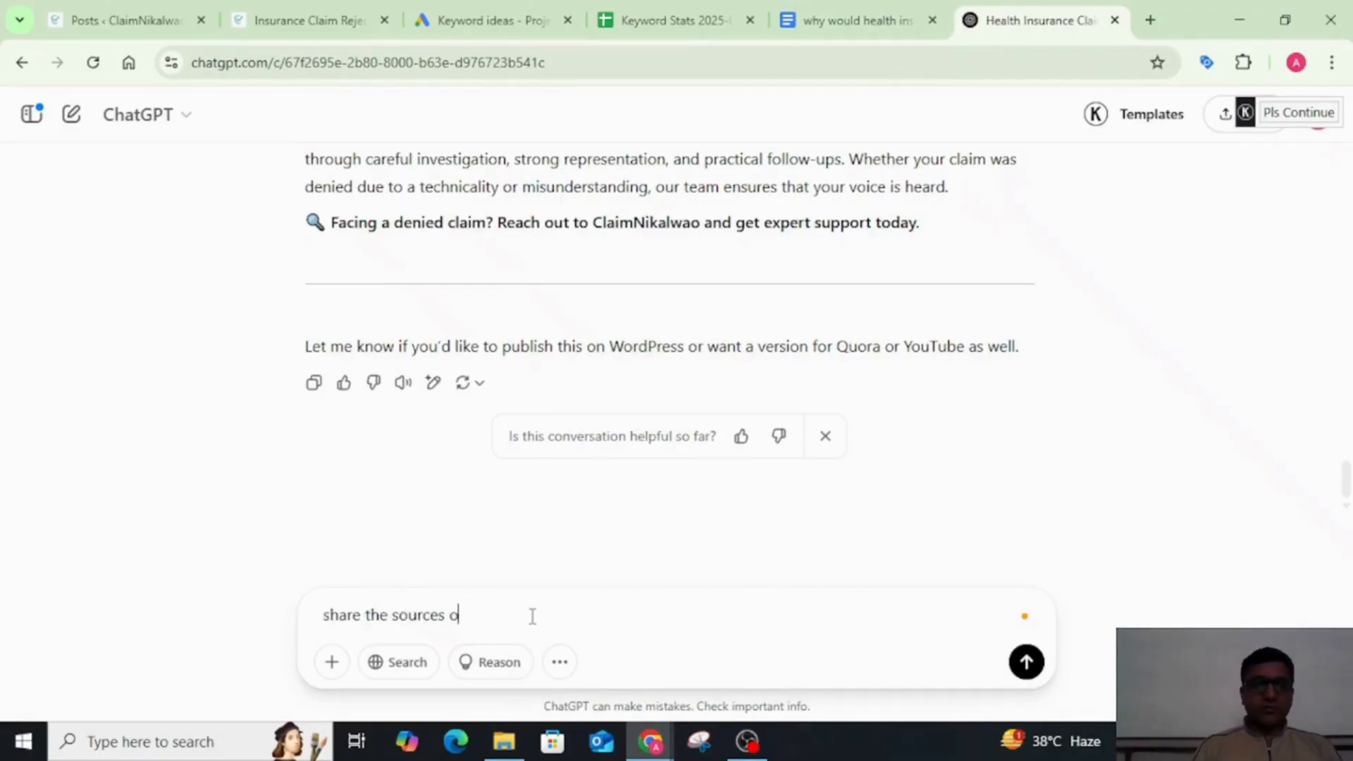
{"action": "type", "text": "f these cases"}
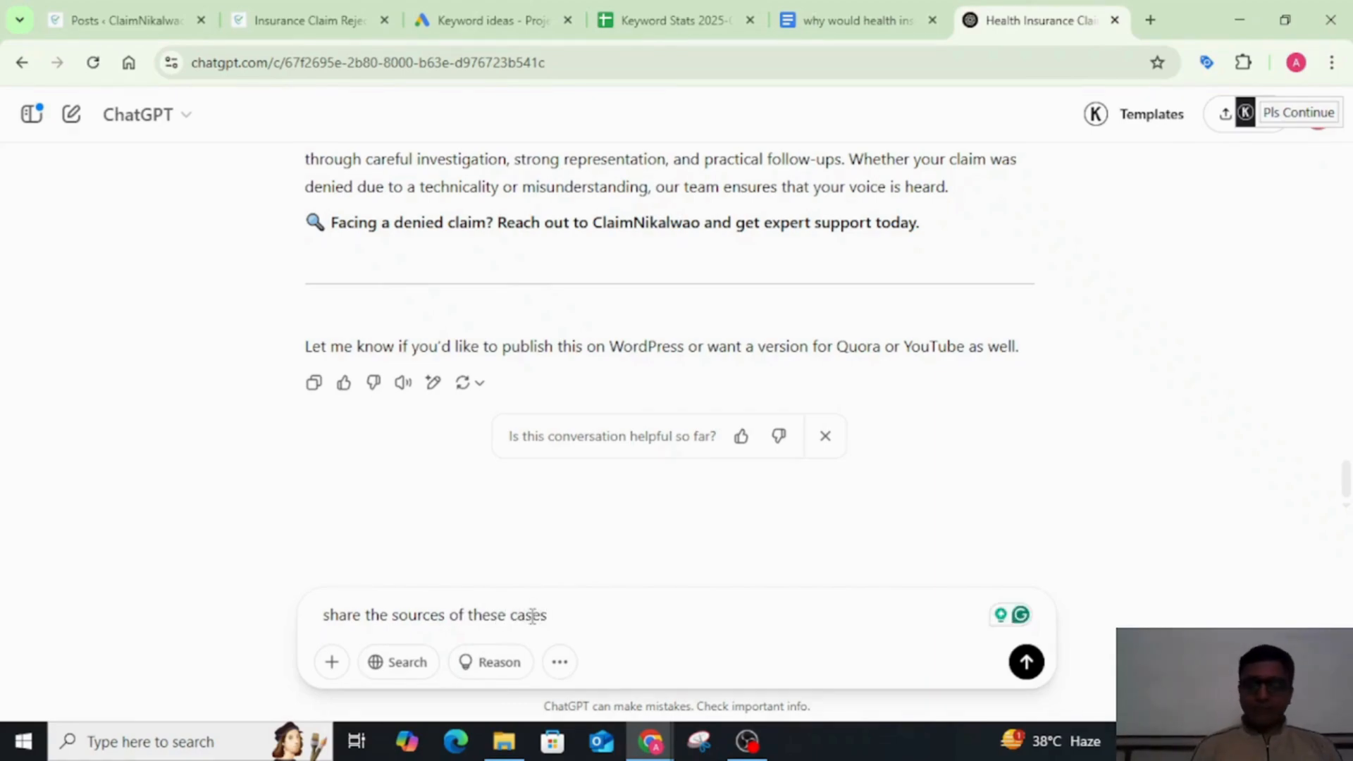
{"action": "key", "text": "shift+Return"}
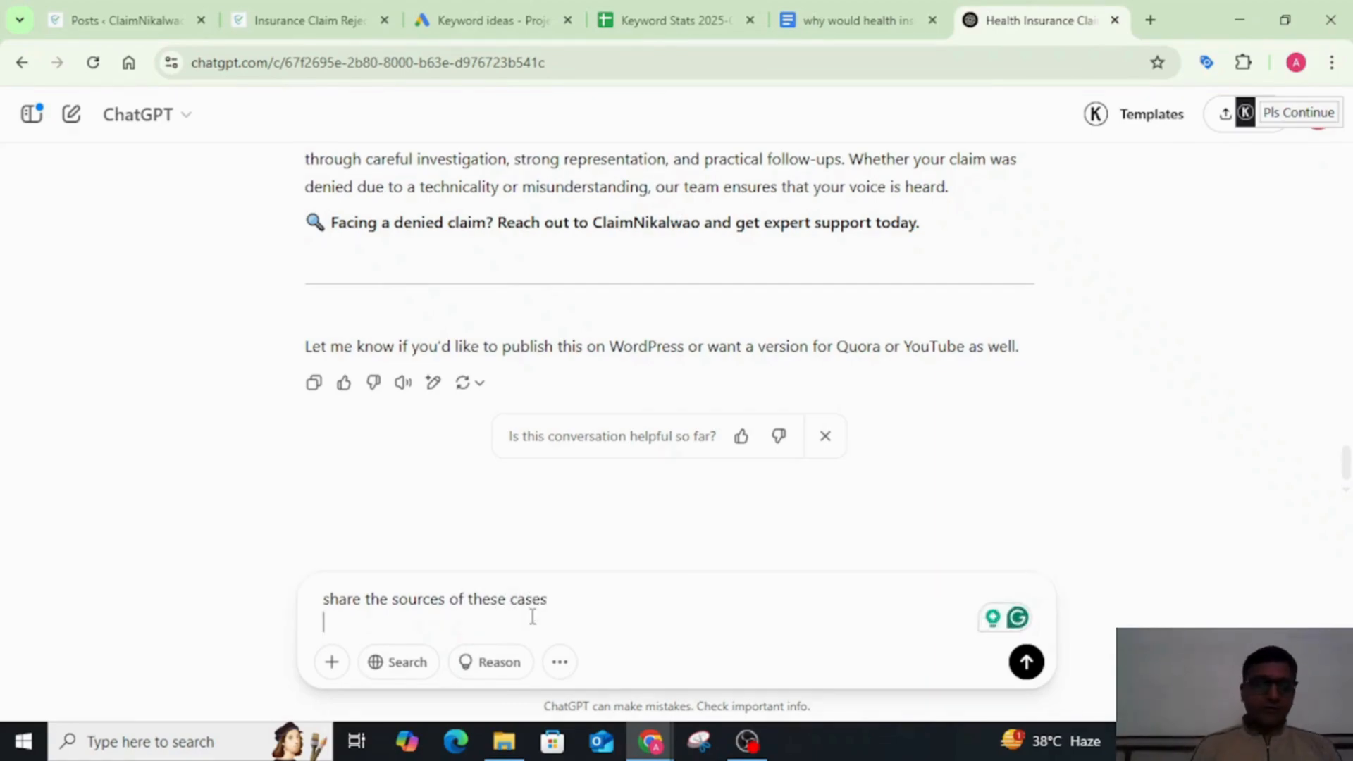
Step: Add the second line "are these cases original or not?" to the prompt, send it and start reading the reply
{"action": "type", "text": "are these c"}
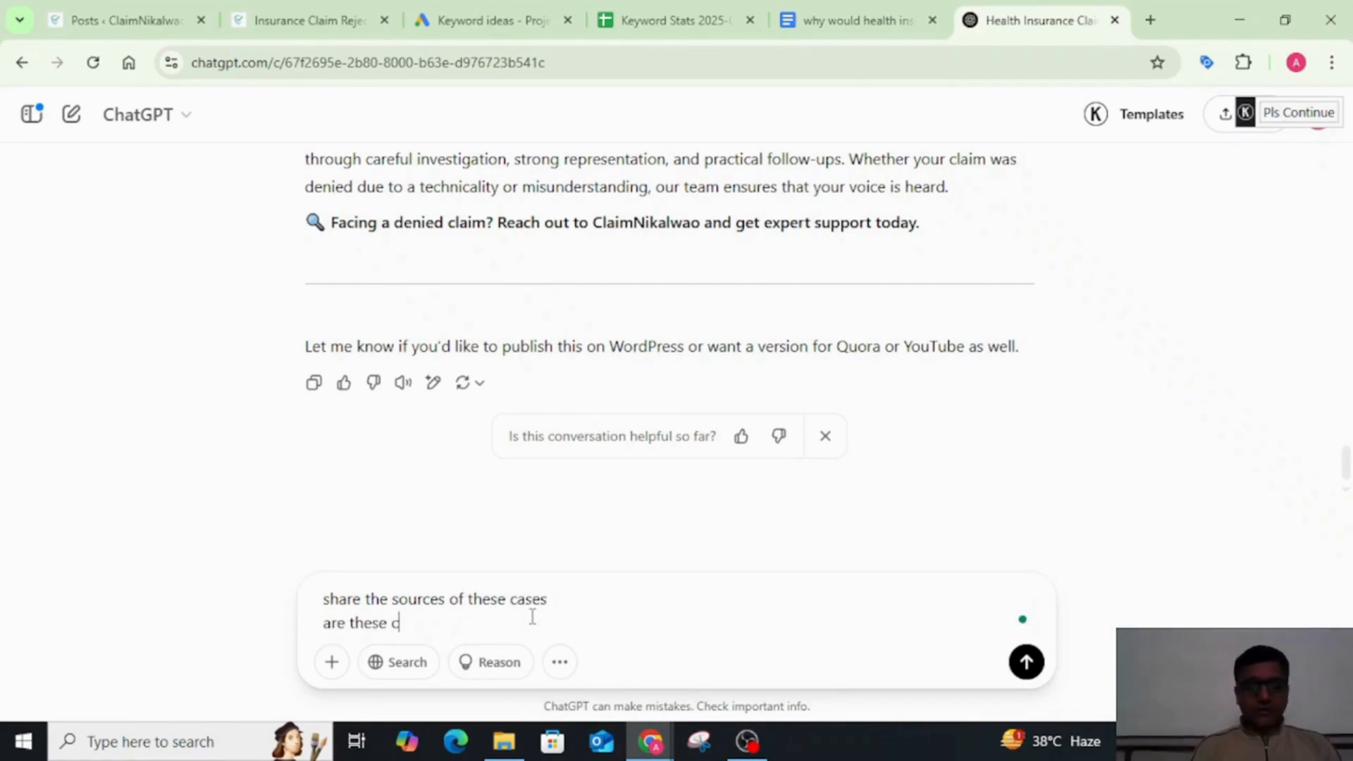
{"action": "type", "text": "ases or"}
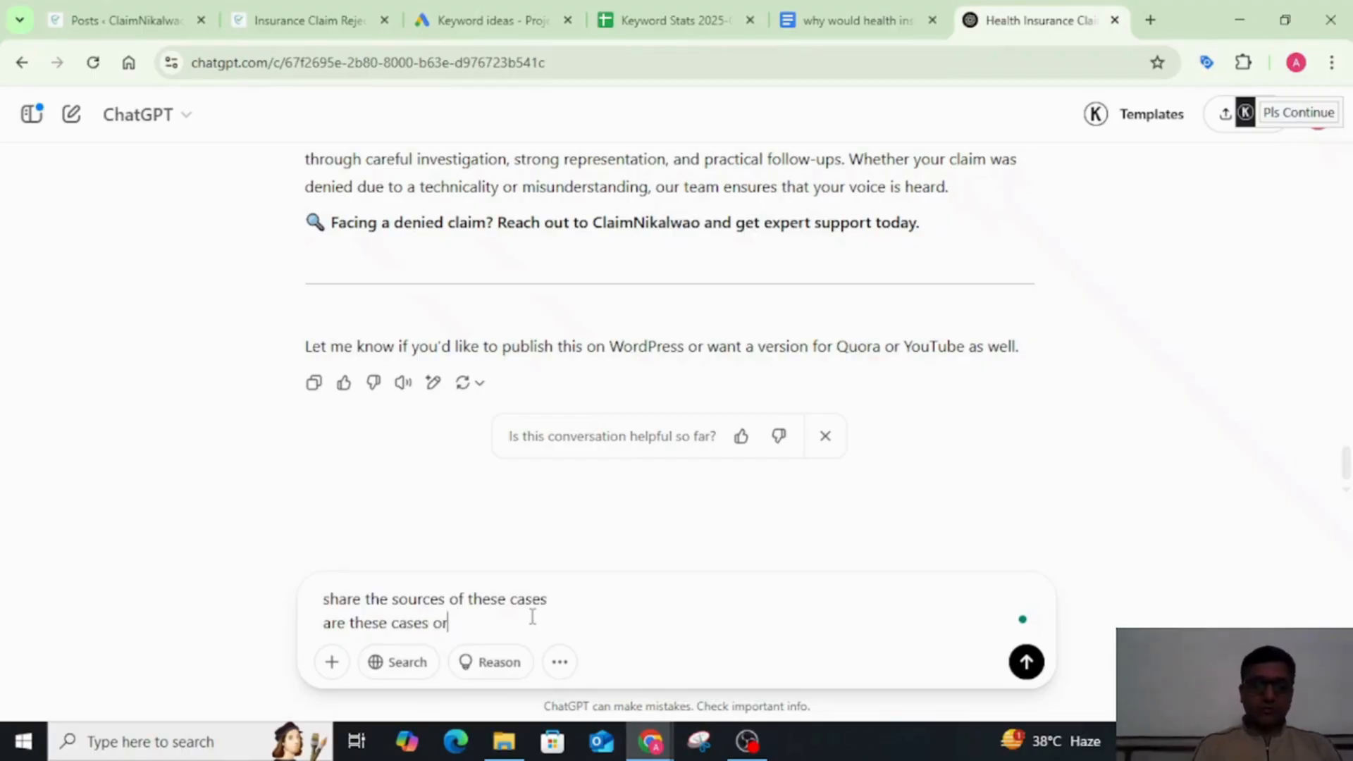
{"action": "type", "text": "igia"}
{"action": "type", "text": "al or not?"}
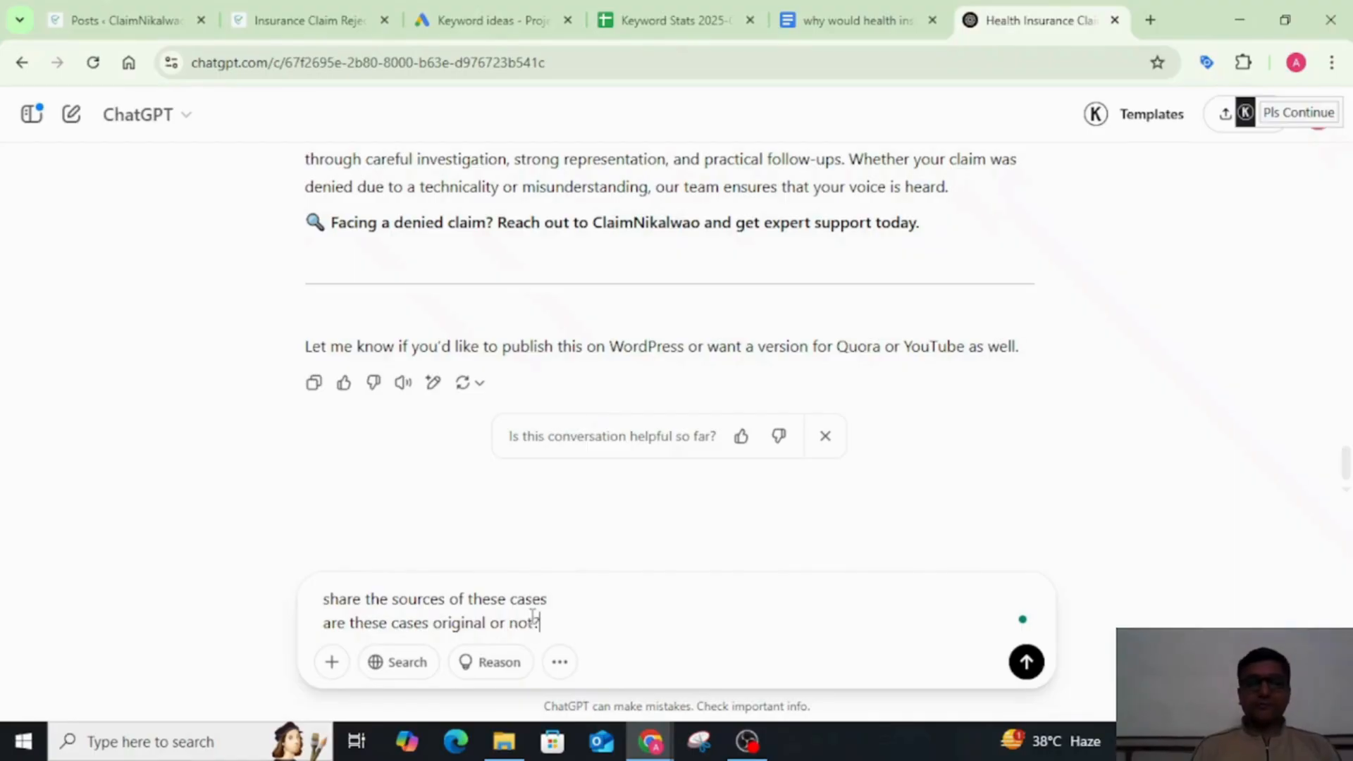
{"action": "key", "text": "Return"}
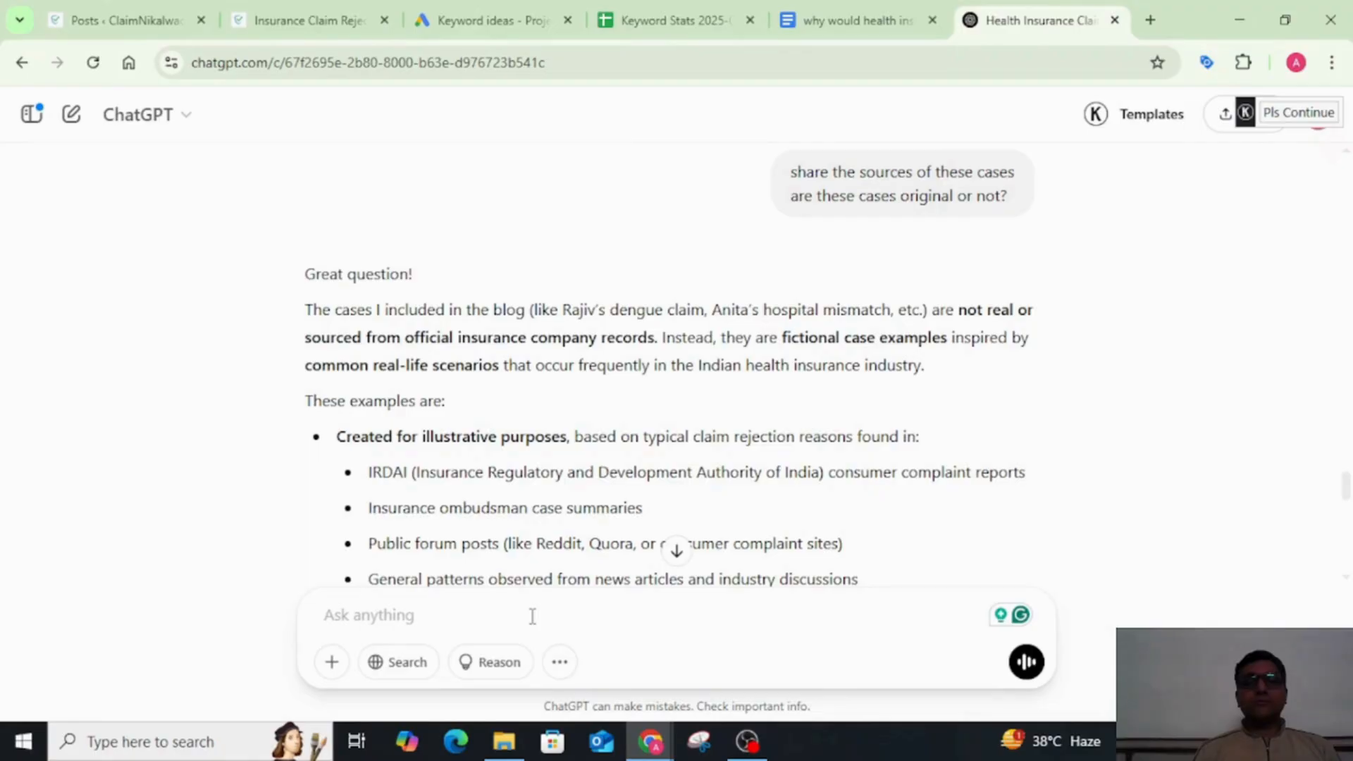
{"action": "scroll", "coordinate": [845, 427], "scroll_direction": "down", "scroll_amount": 1}
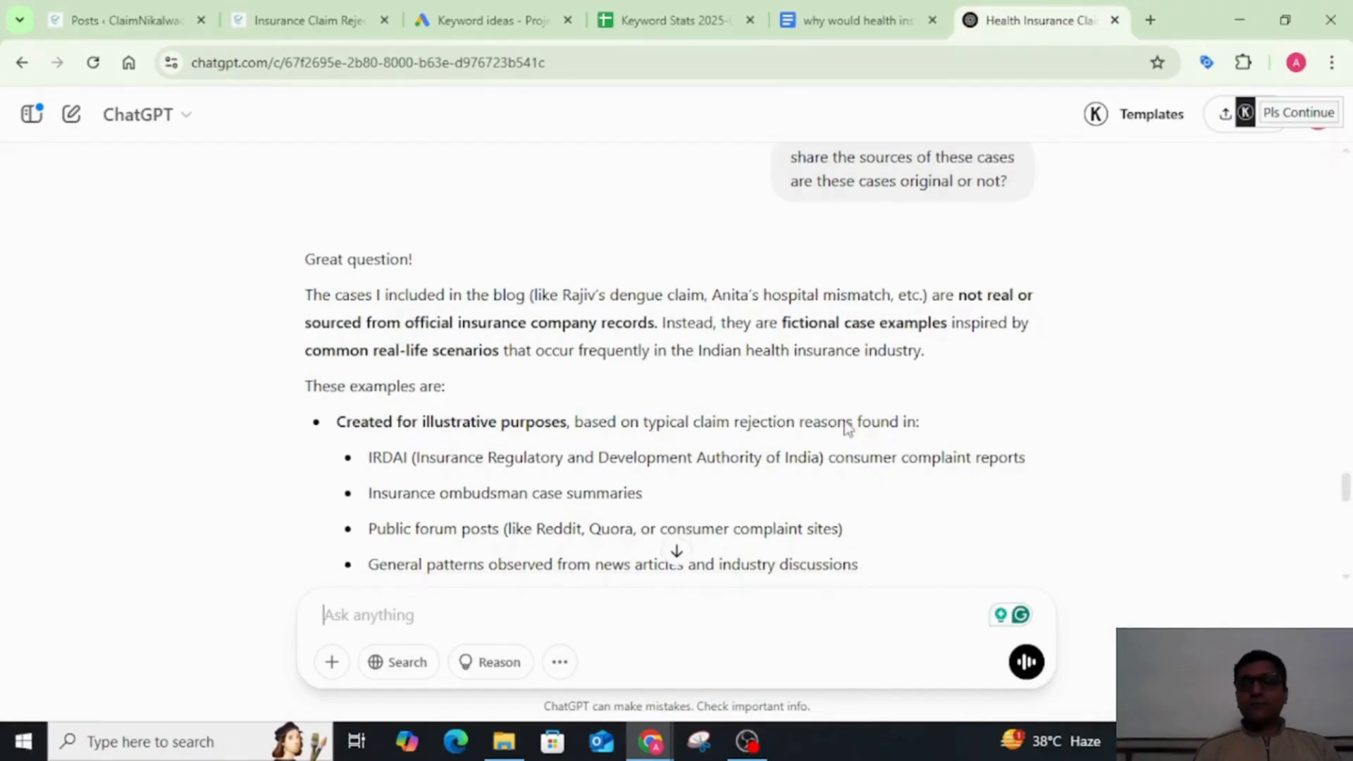
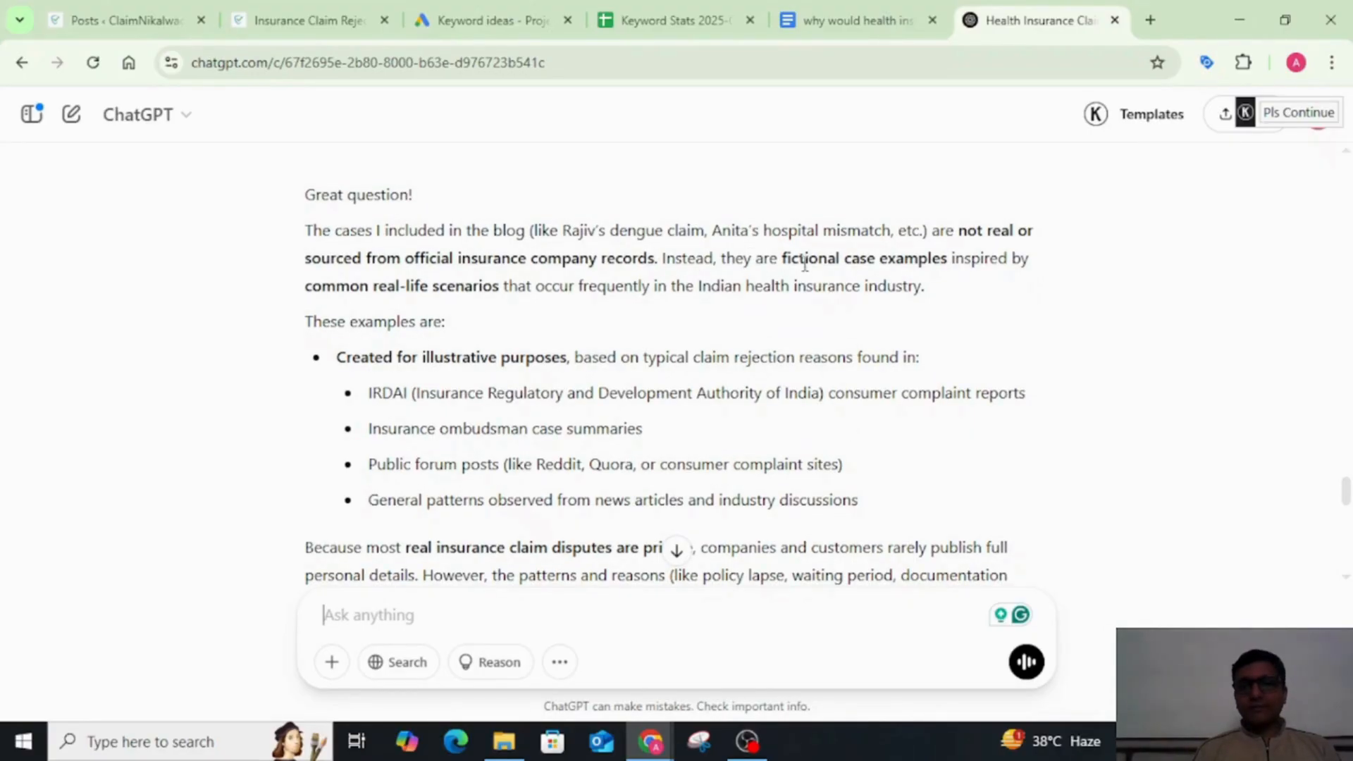
Step: Read ChatGPT's reply on whether the blog's case examples are real and what kinds of sources they are based on
{"action": "left_click_drag", "start_coordinate": [782, 258], "coordinate": [1010, 258]}
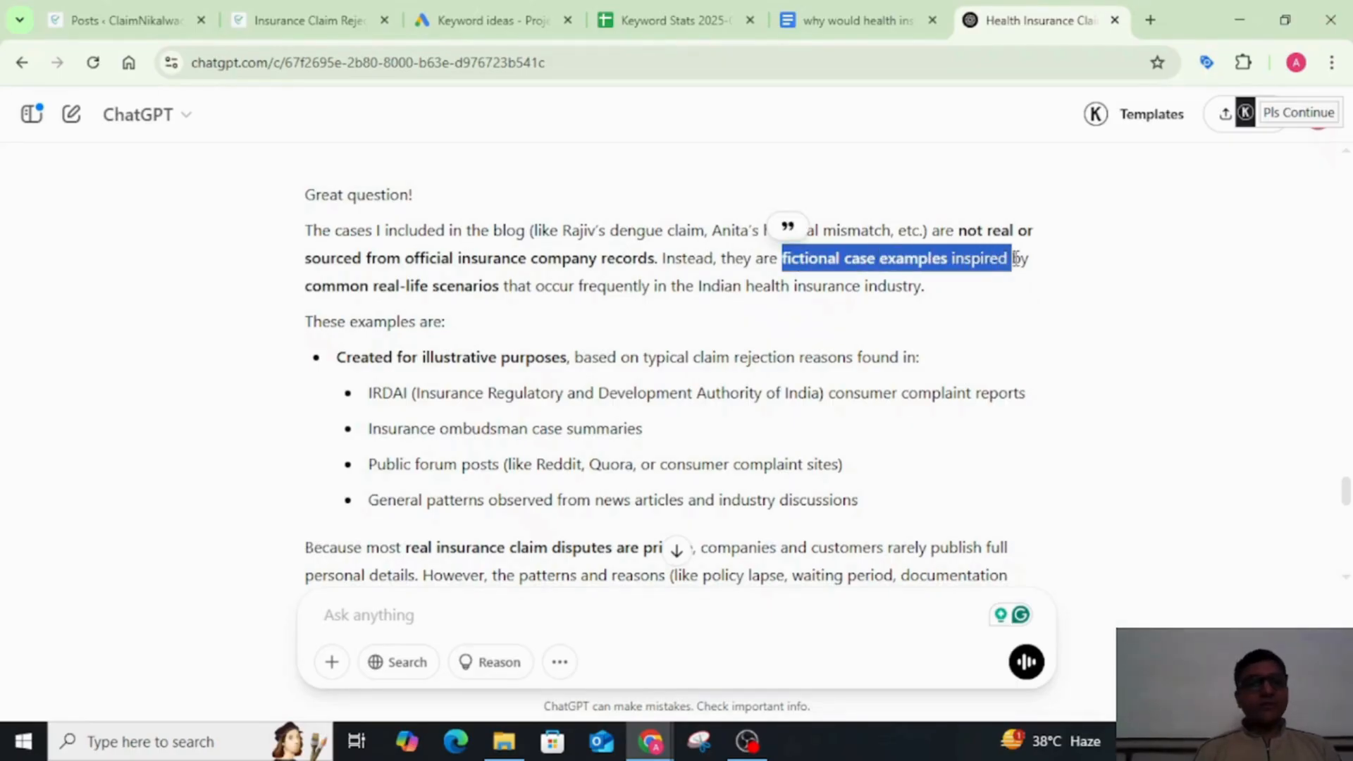
{"action": "left_click", "coordinate": [304, 294]}
{"action": "left_click_drag", "start_coordinate": [305, 294], "coordinate": [518, 296]}
{"action": "left_click", "coordinate": [650, 285]}
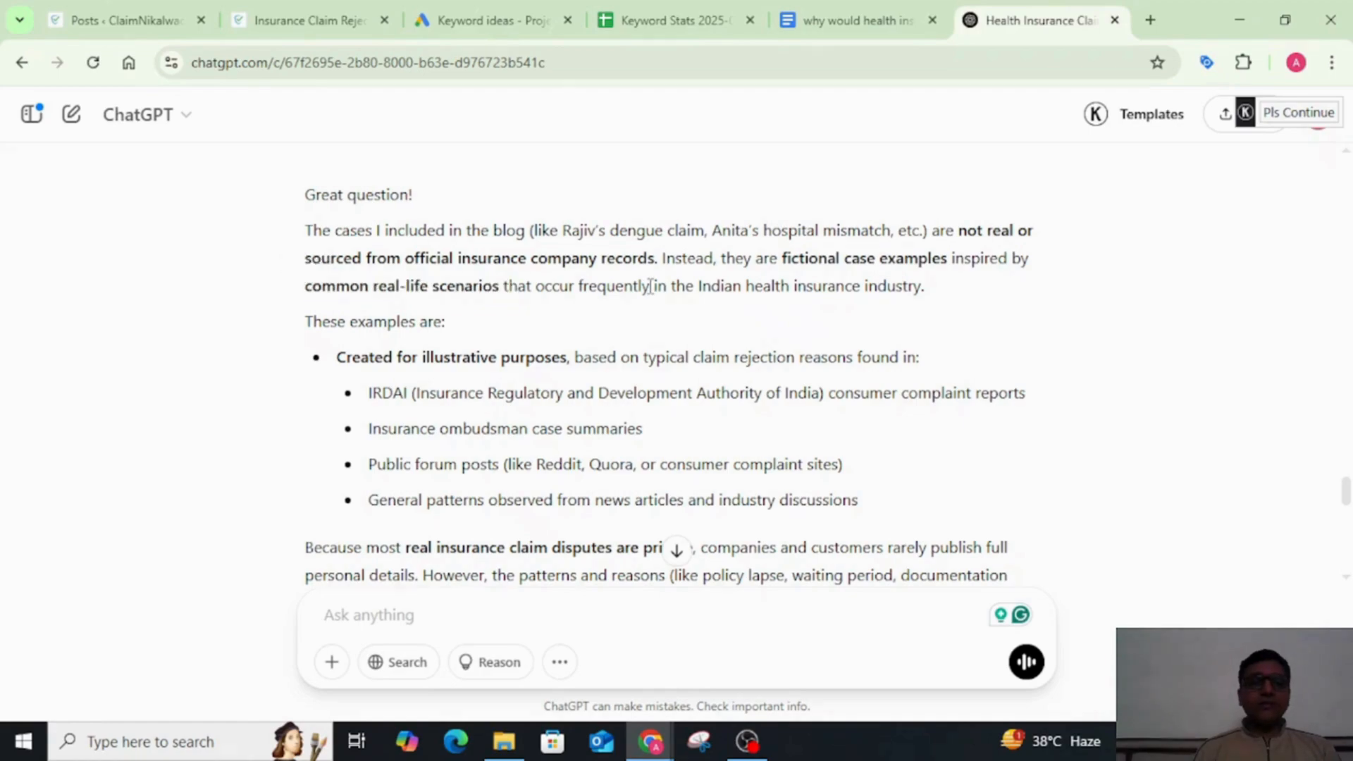
{"action": "scroll", "coordinate": [650, 285], "scroll_direction": "down", "scroll_amount": 2}
{"action": "scroll", "coordinate": [650, 286], "scroll_direction": "up", "scroll_amount": 1}
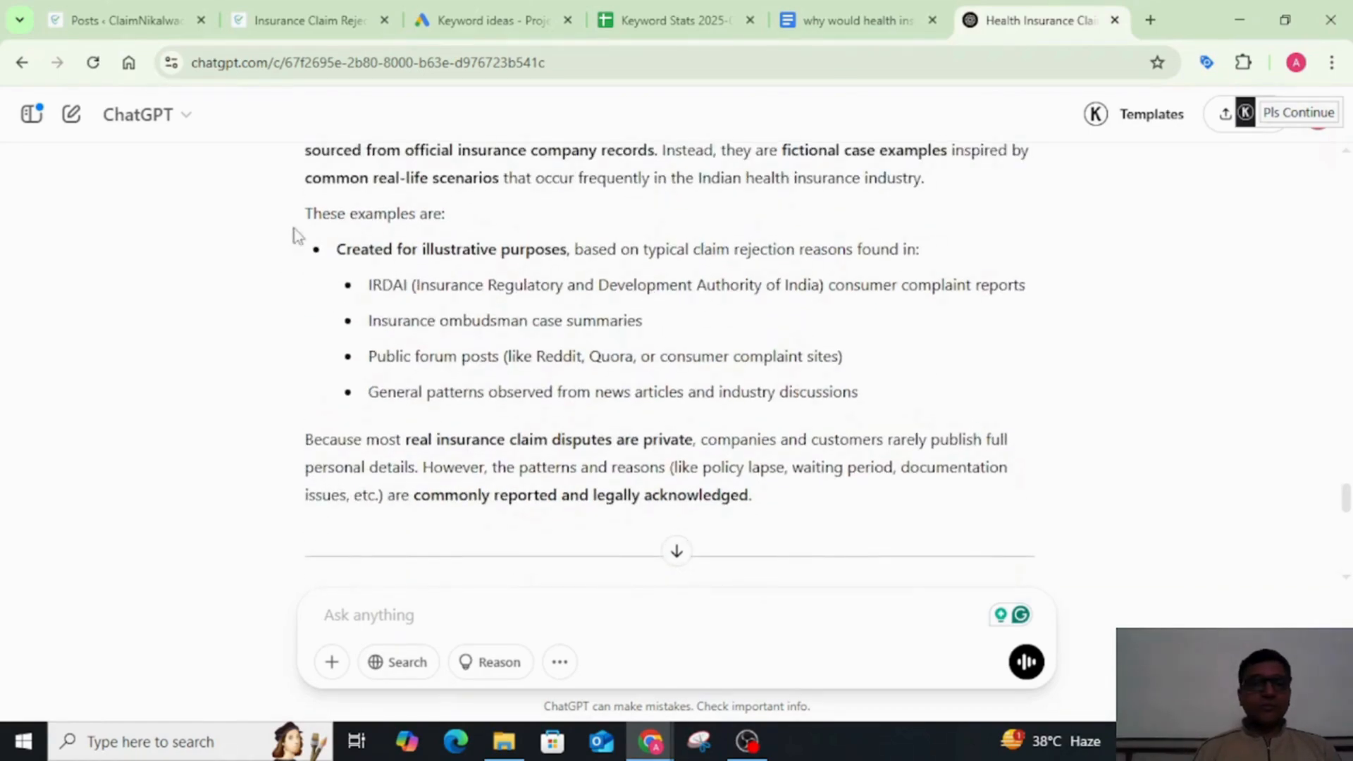
{"action": "left_click_drag", "start_coordinate": [339, 249], "coordinate": [740, 250]}
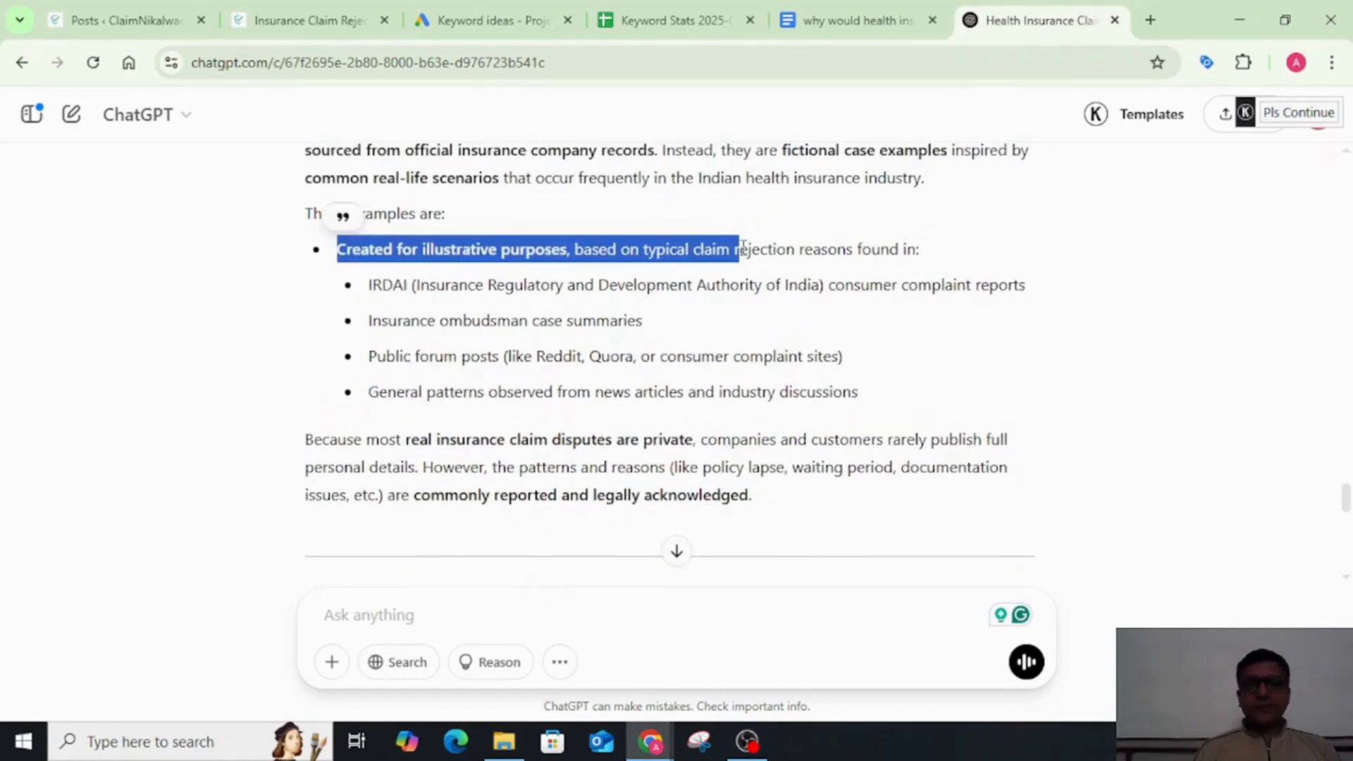
{"action": "left_click", "coordinate": [342, 212]}
Step: Switch to the blog document in Google Docs and remove the leading space from the case example under "1. Lapsed Policy"
{"action": "left_click", "coordinate": [844, 28]}
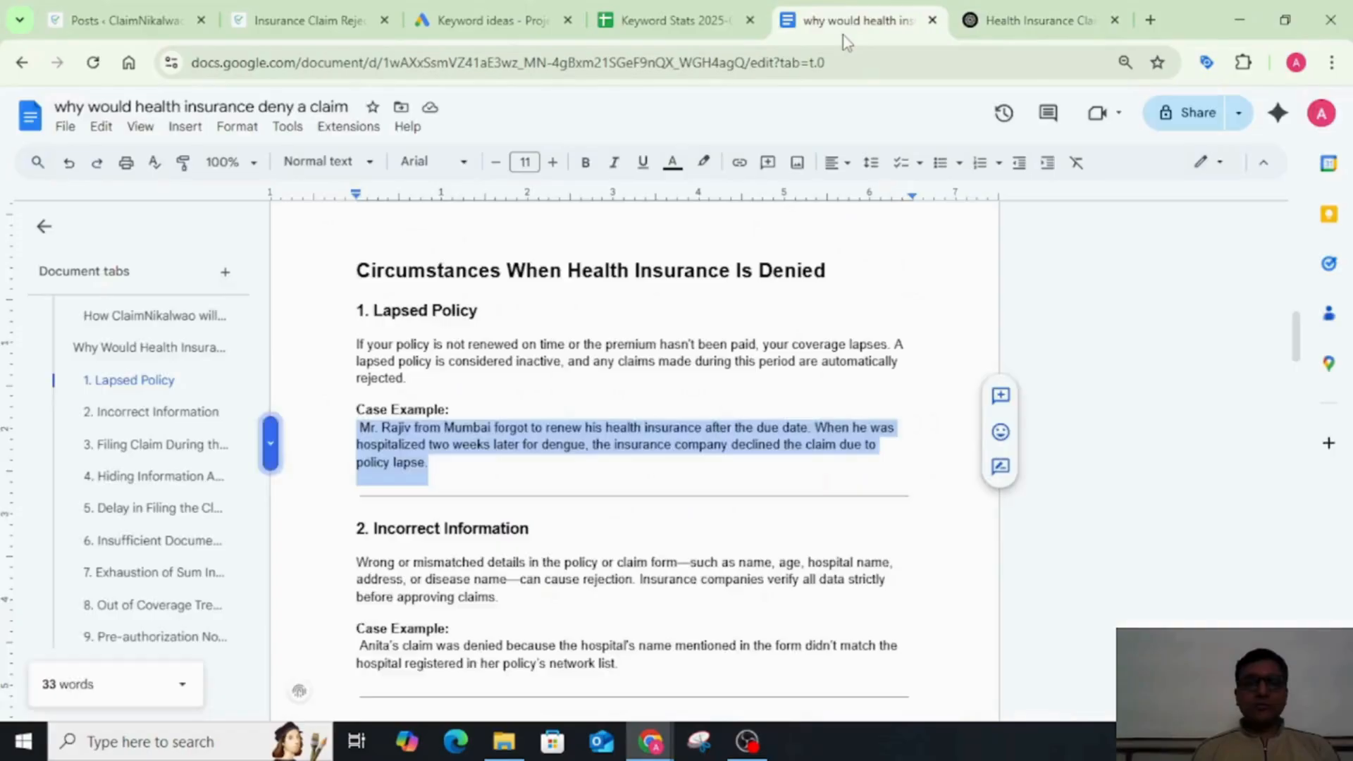
{"action": "left_click", "coordinate": [462, 412]}
{"action": "key", "text": "Right"}
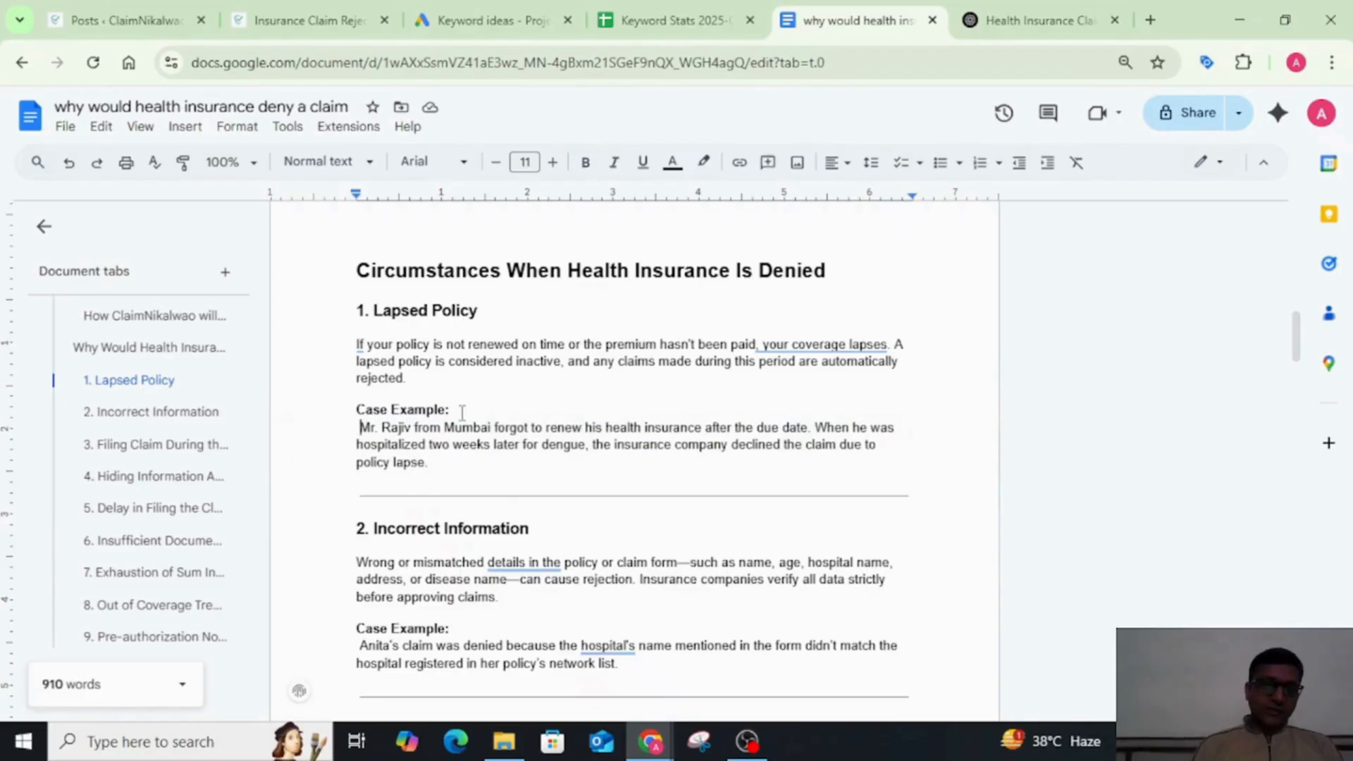
{"action": "key", "text": "Delete"}
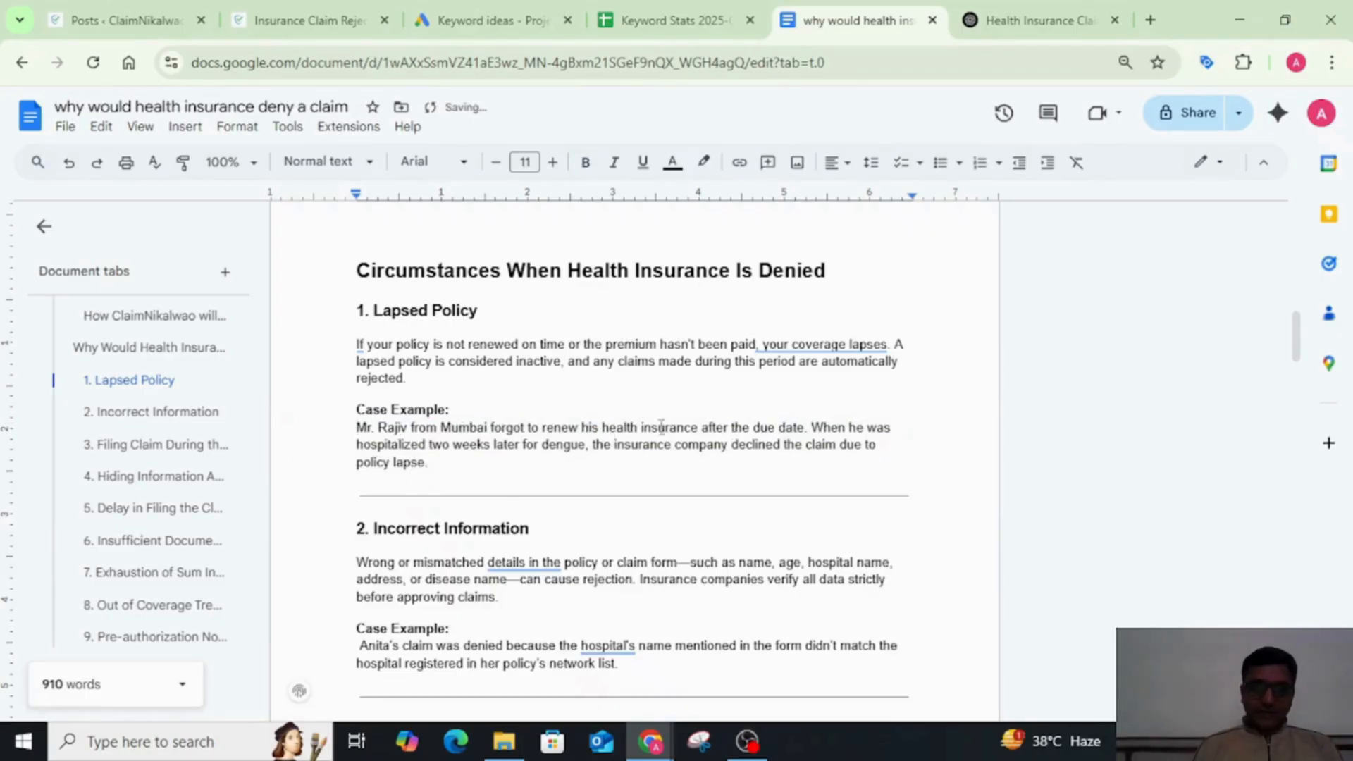
Step: Delete the horizontal line and its empty paragraph above the "2. Incorrect Information" heading
{"action": "scroll", "coordinate": [787, 430], "scroll_direction": "down", "scroll_amount": 1}
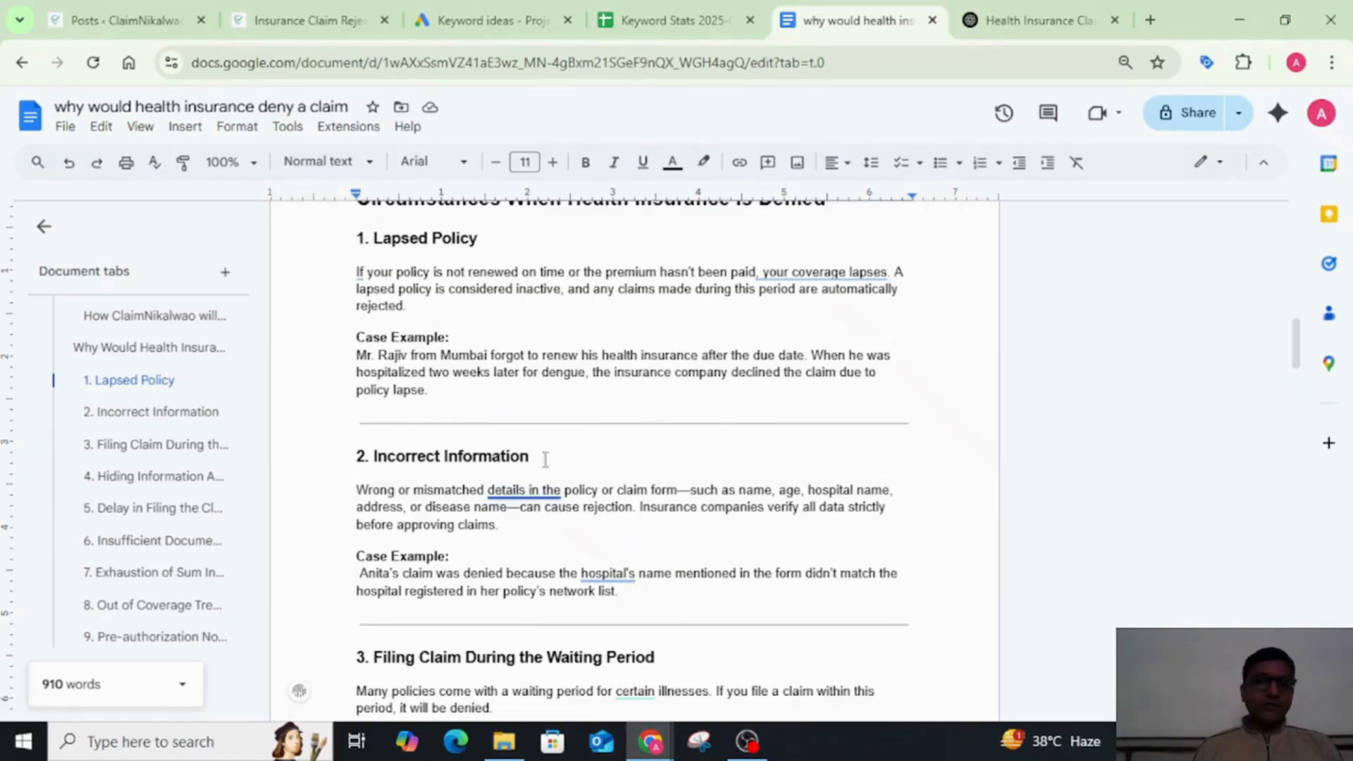
{"action": "key", "text": "Down"}
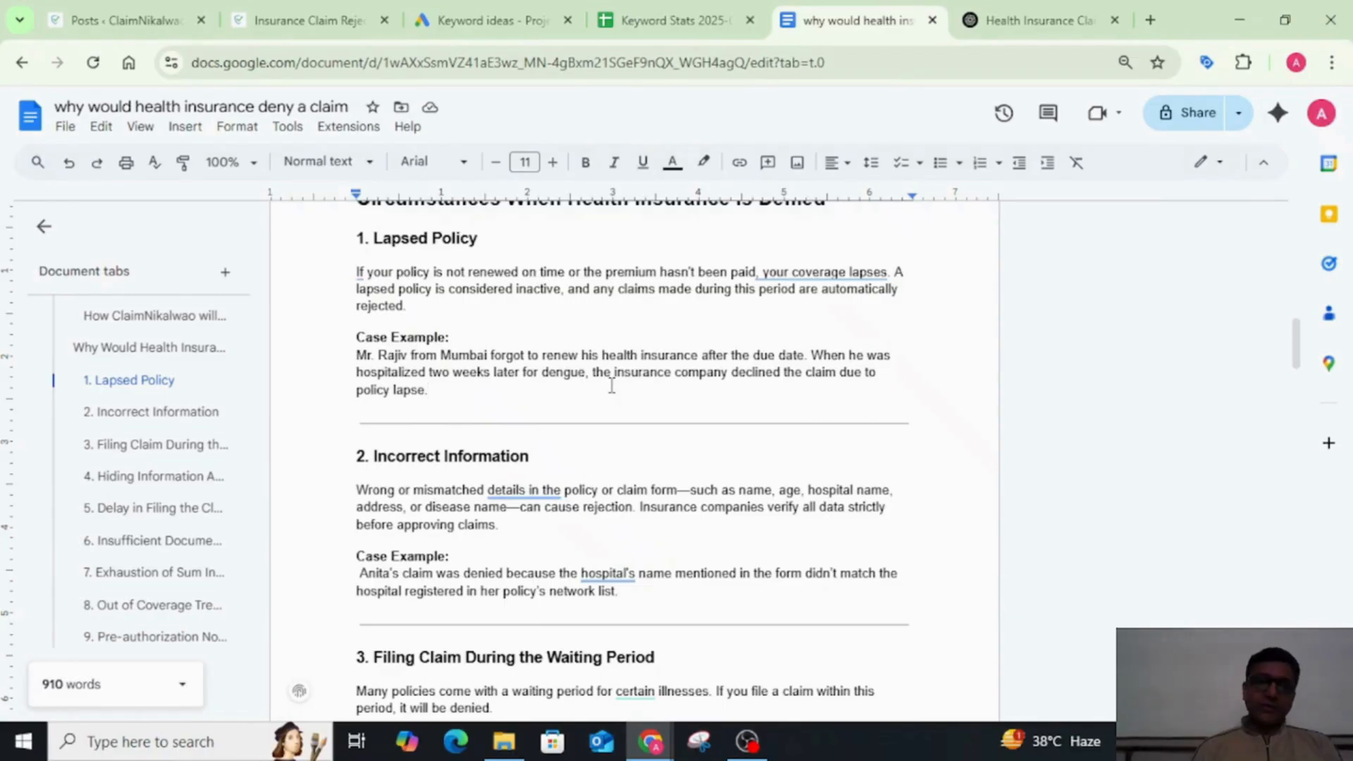
{"action": "key", "text": "Down"}
{"action": "left_click", "coordinate": [927, 421]}
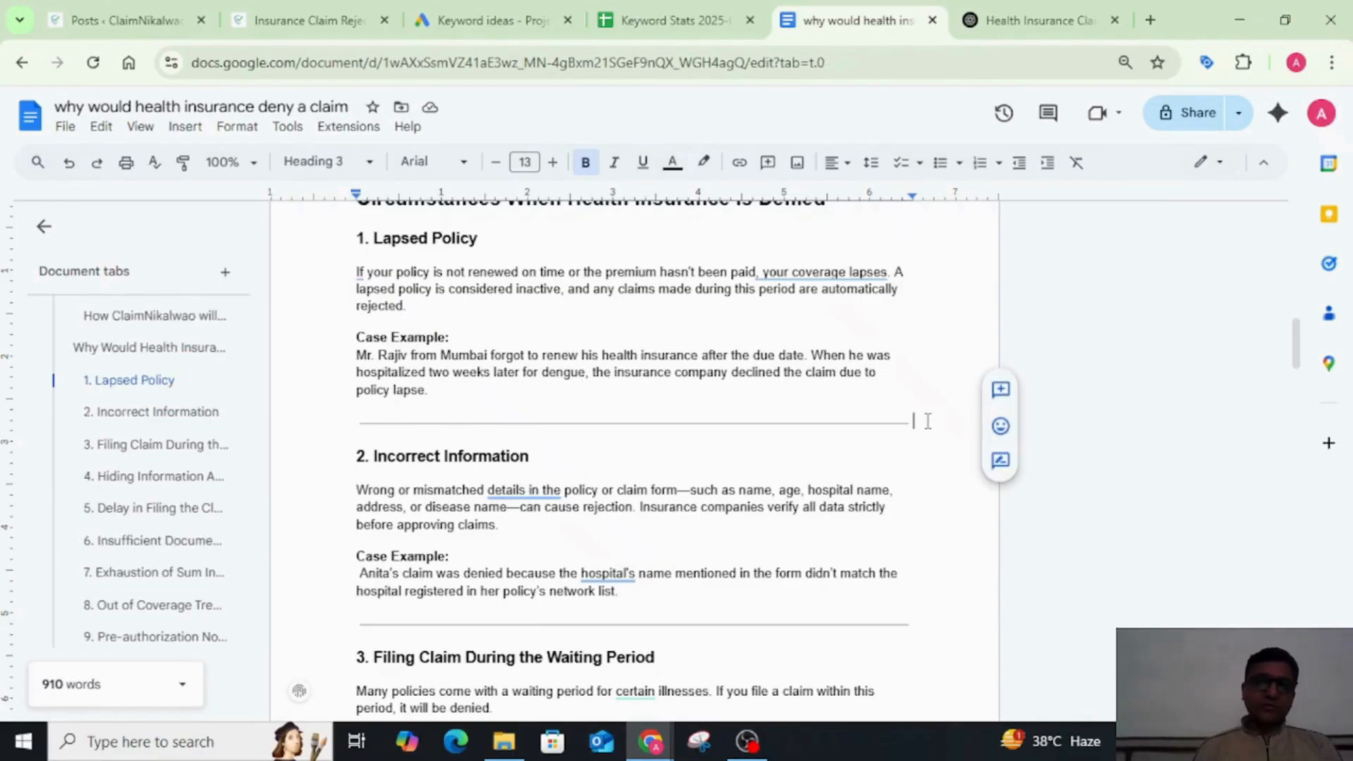
{"action": "key", "text": "BackSpace"}
{"action": "key", "text": "BackSpace"}
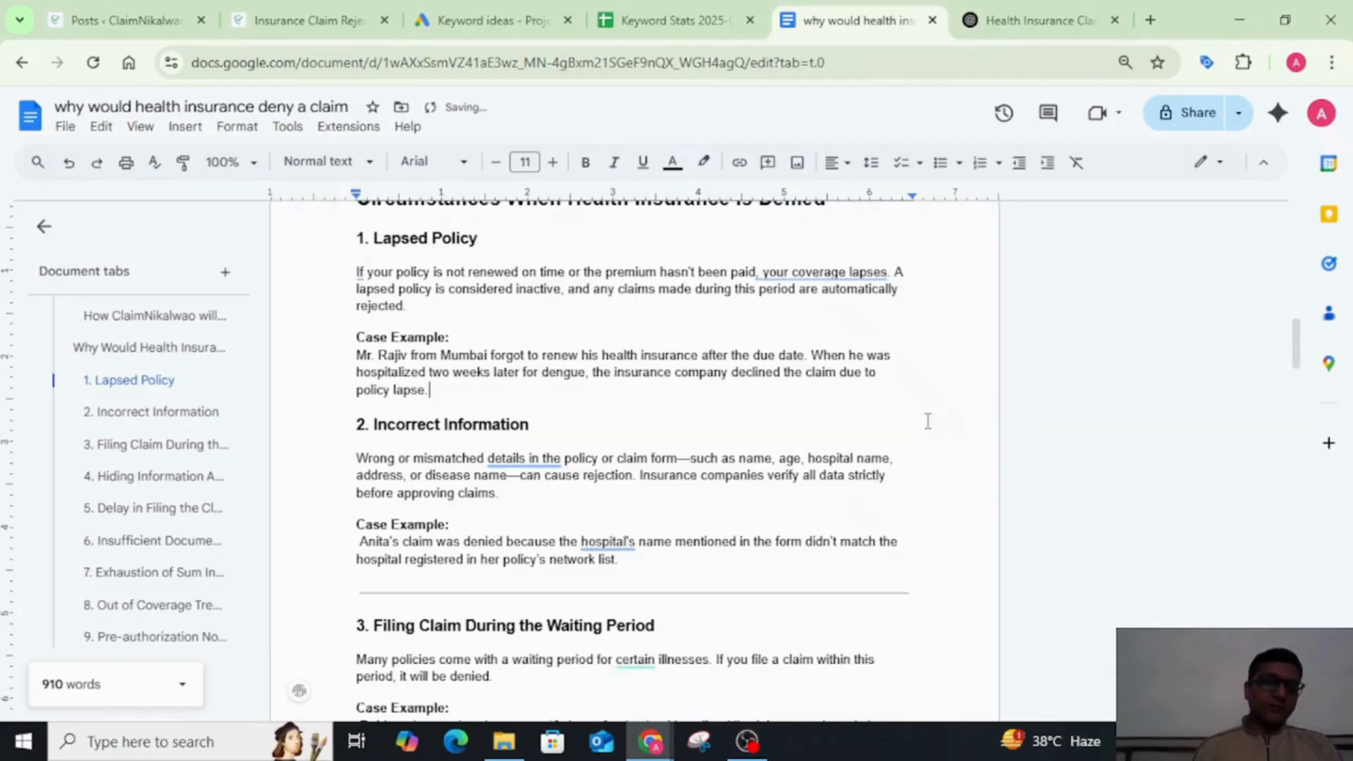
Step: Remove the leading space from the "Incorrect Information" case example and delete the horizontal line above "3. Filing Claim During the Waiting Period"
{"action": "scroll", "coordinate": [928, 421], "scroll_direction": "up", "scroll_amount": 4}
{"action": "scroll", "coordinate": [928, 422], "scroll_direction": "down", "scroll_amount": 5}
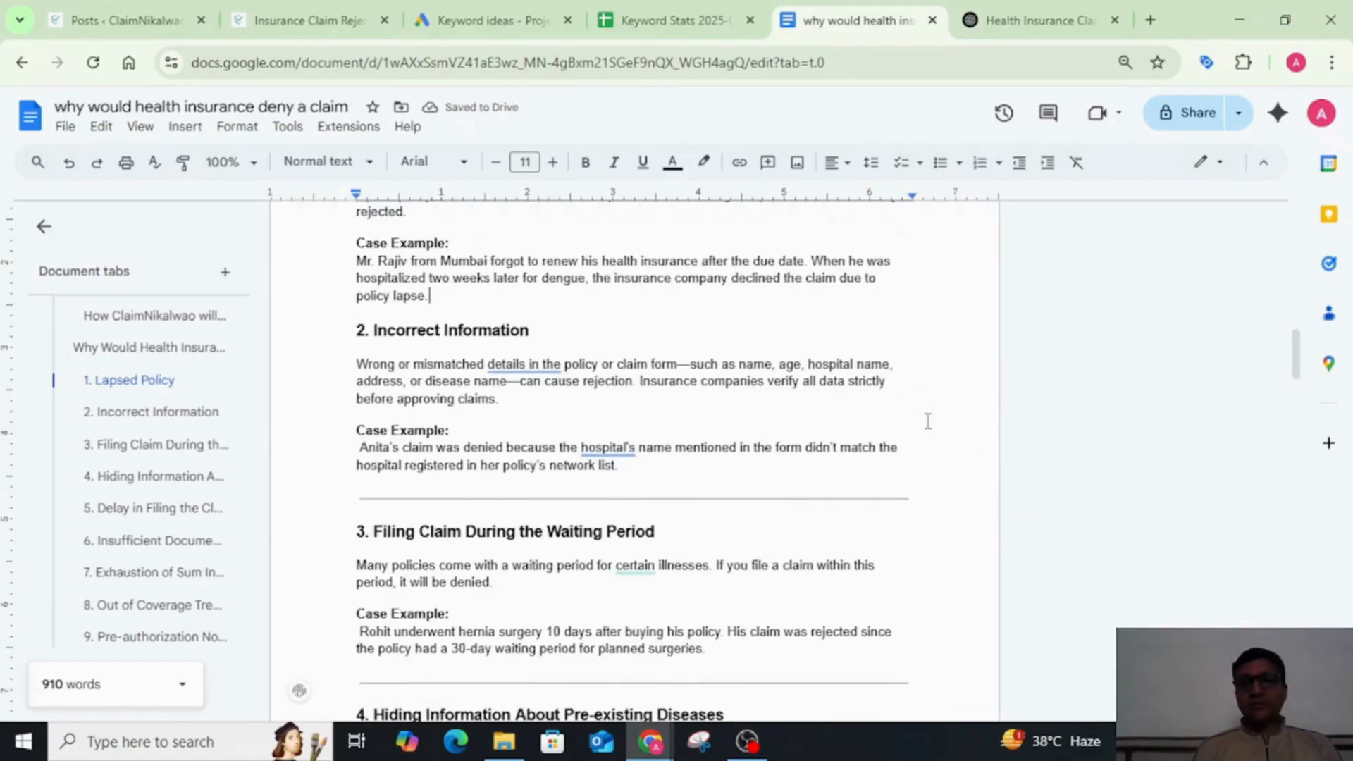
{"action": "scroll", "coordinate": [928, 422], "scroll_direction": "down", "scroll_amount": 1}
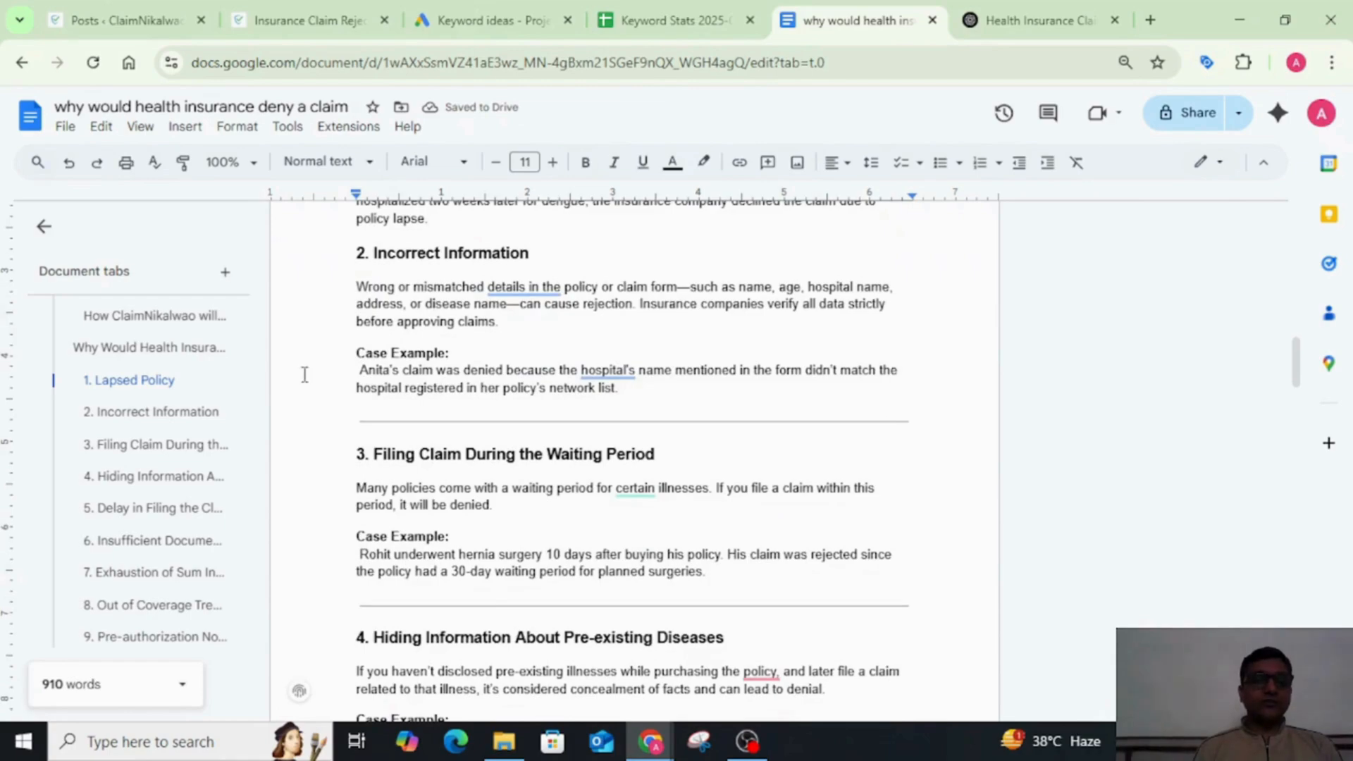
{"action": "left_click", "coordinate": [361, 370]}
{"action": "key", "text": "BackSpace"}
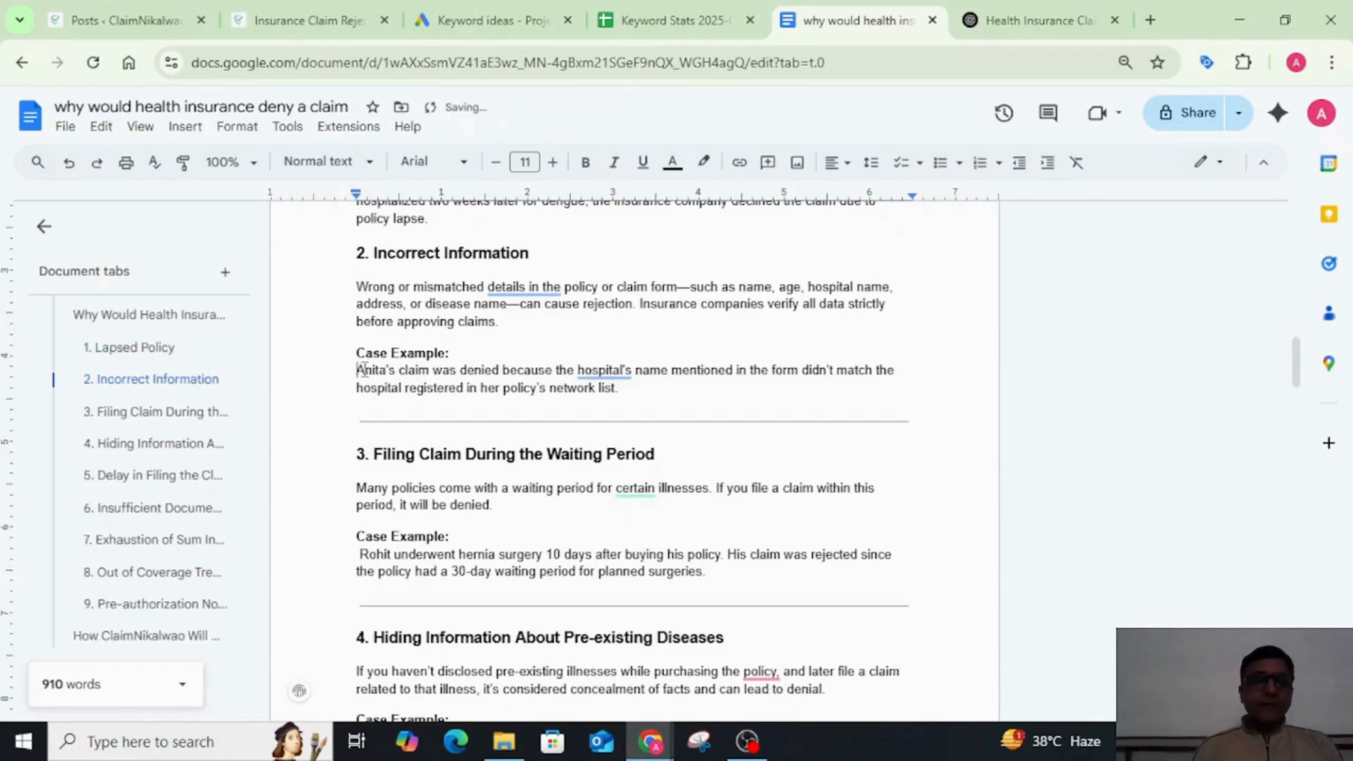
{"action": "left_click", "coordinate": [722, 388]}
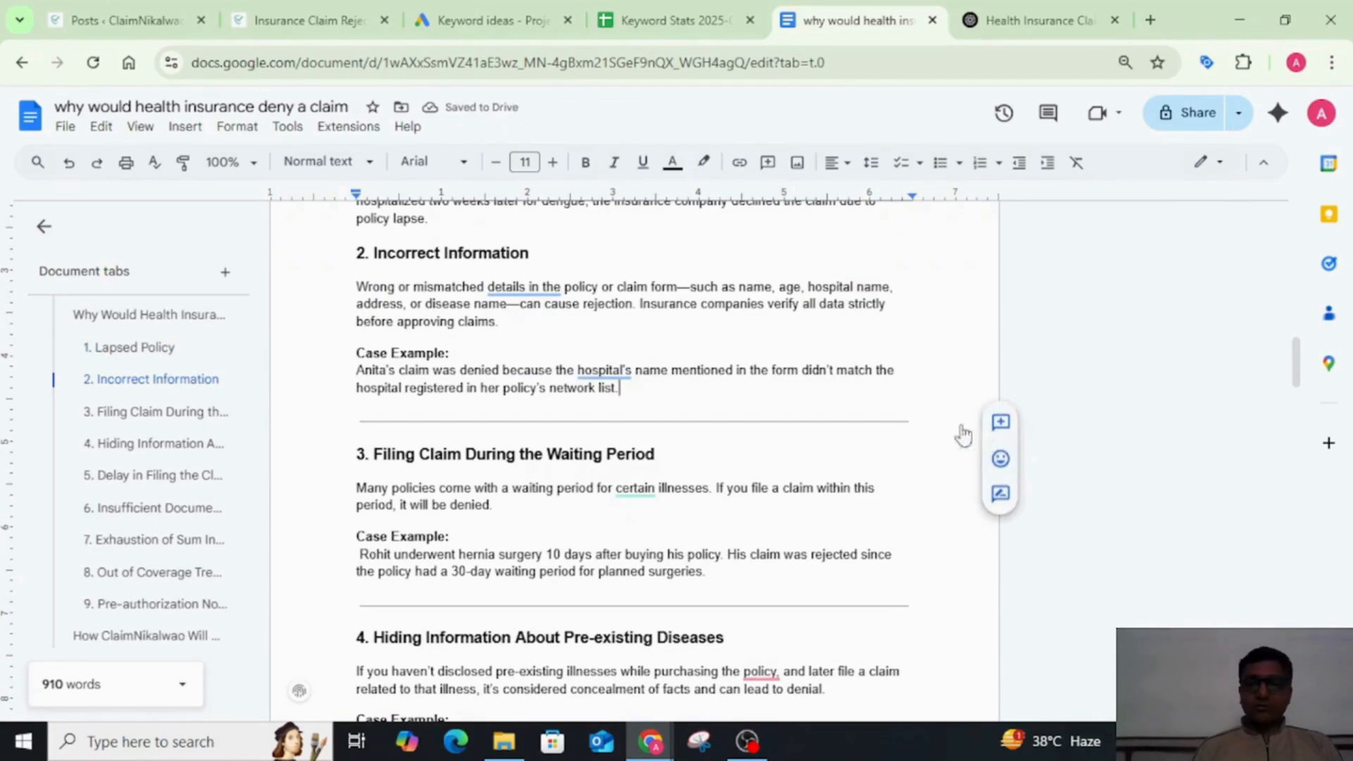
{"action": "key", "text": "Delete"}
{"action": "key", "text": "Delete"}
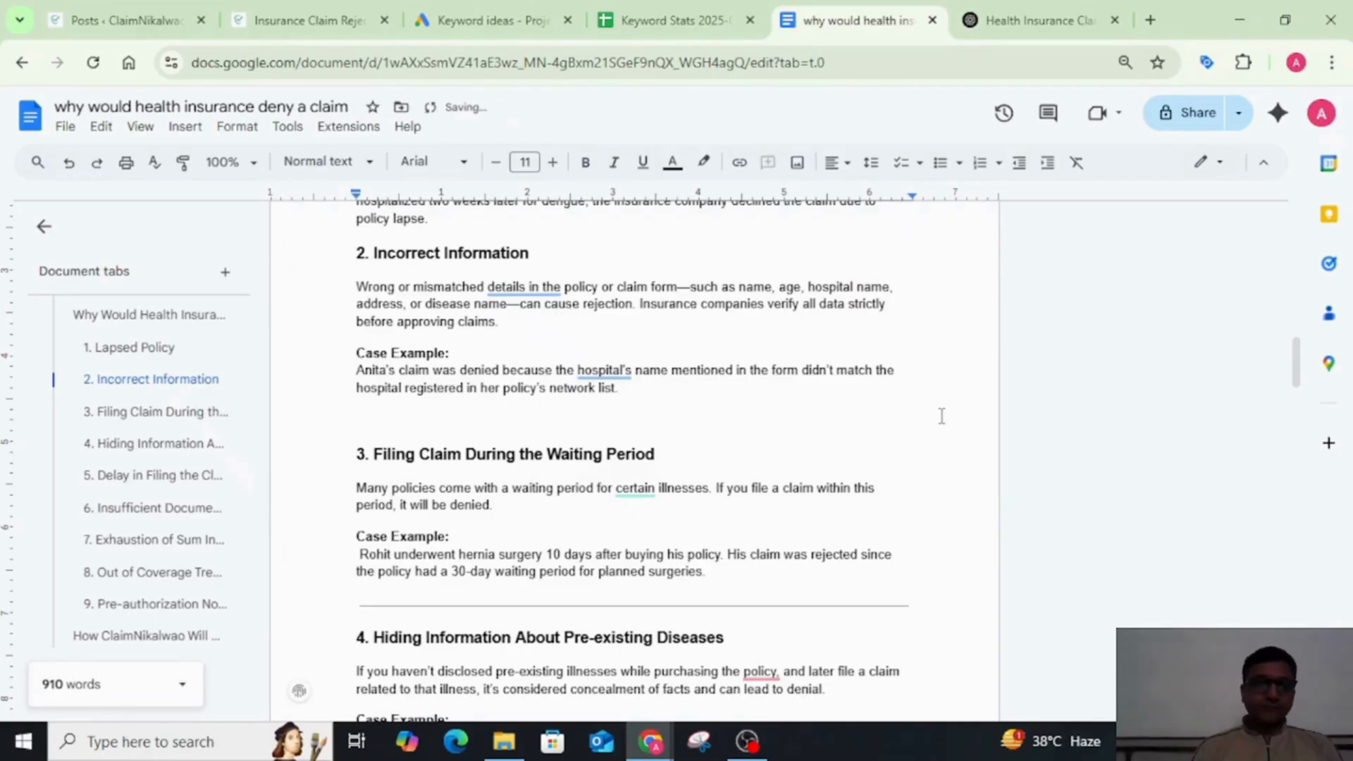
Step: Delete the horizontal lines above the headings "4. Hiding Information About Pre-existing Diseases" and "5. Delay in Filing the Claim"
{"action": "scroll", "coordinate": [941, 416], "scroll_direction": "down", "scroll_amount": 3}
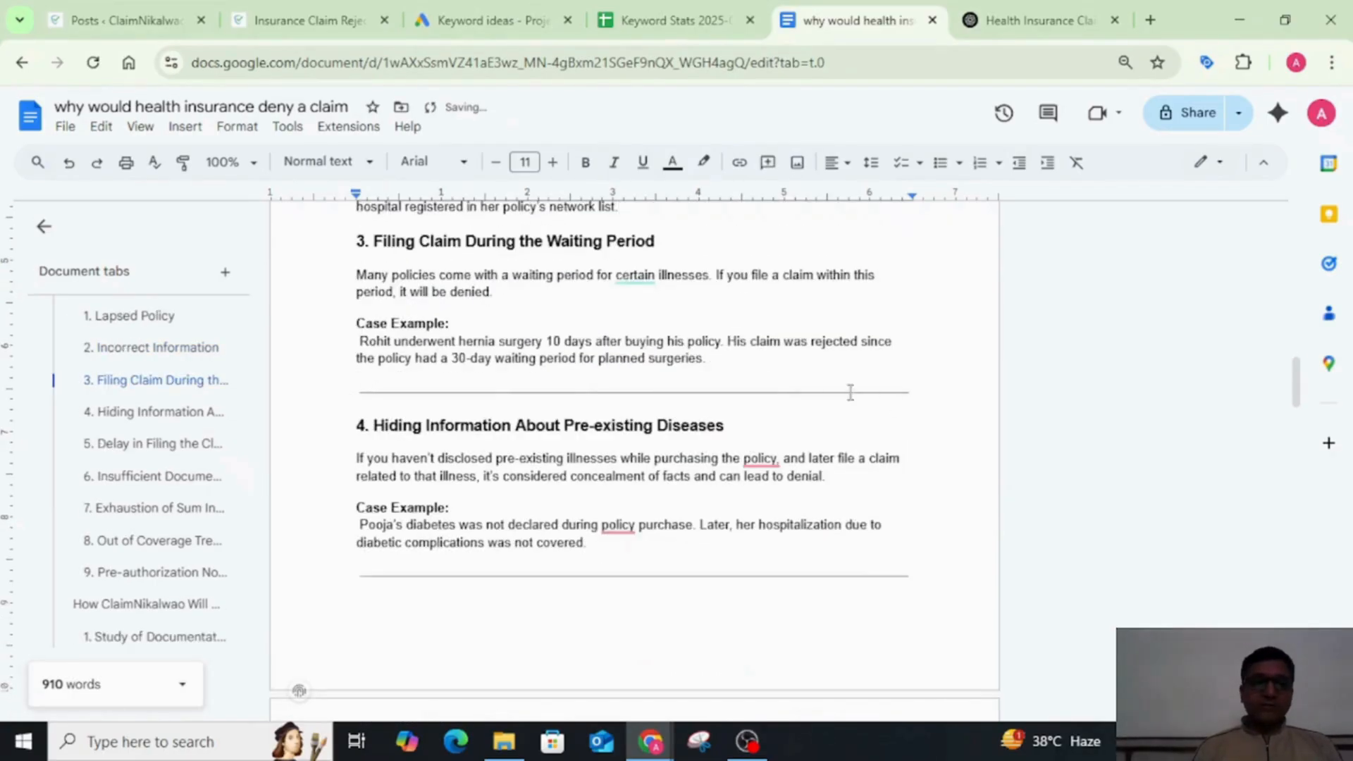
{"action": "left_click", "coordinate": [922, 399]}
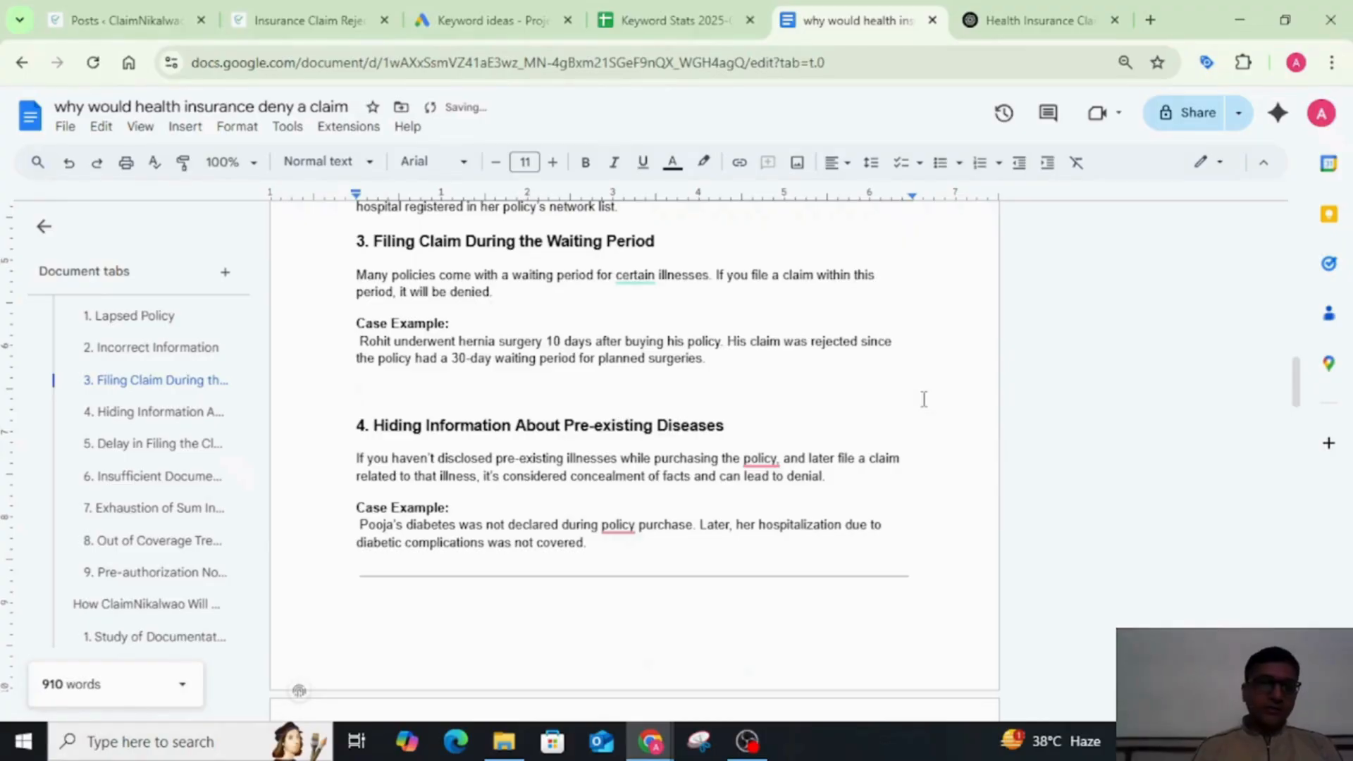
{"action": "key", "text": "BackSpace"}
{"action": "scroll", "coordinate": [924, 399], "scroll_direction": "up", "scroll_amount": 5}
{"action": "scroll", "coordinate": [924, 399], "scroll_direction": "down", "scroll_amount": 6}
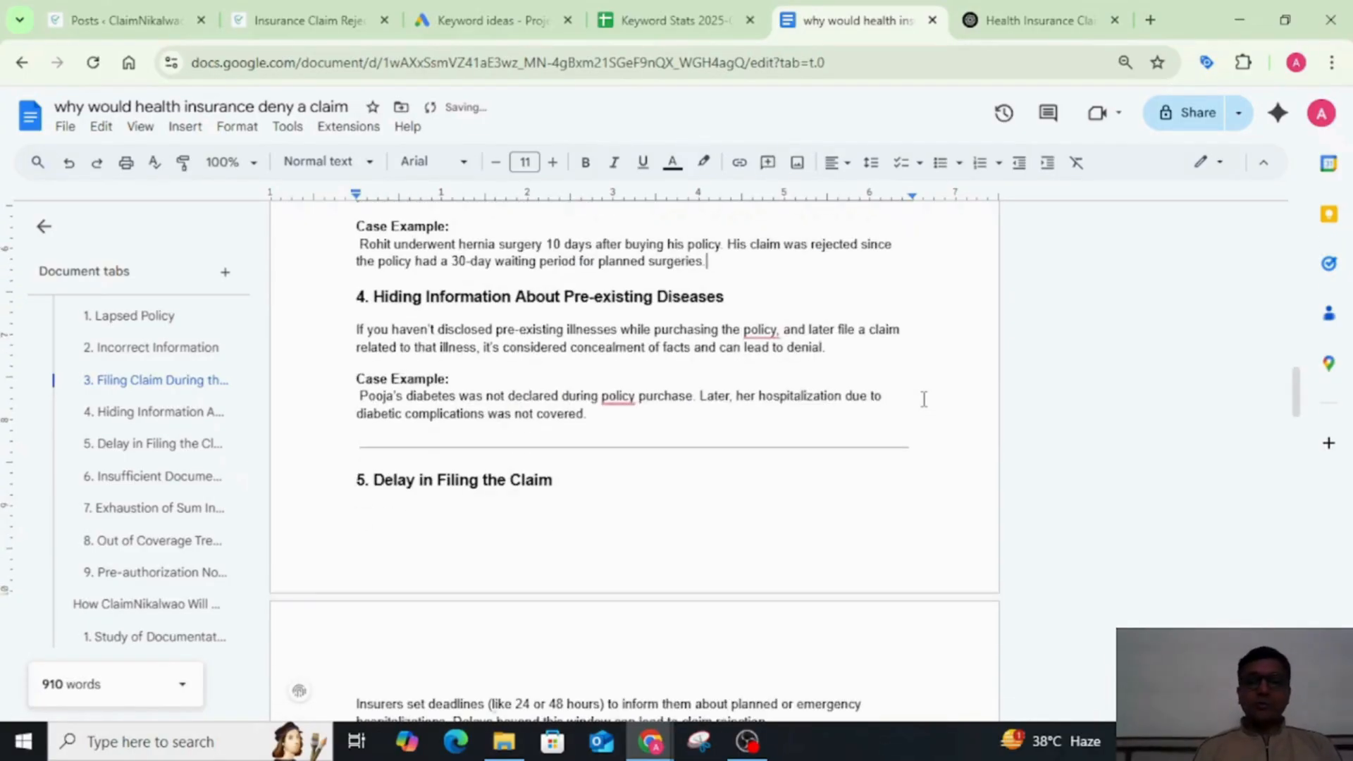
{"action": "left_click", "coordinate": [923, 444]}
{"action": "key", "text": "BackSpace"}
{"action": "key", "text": "BackSpace"}
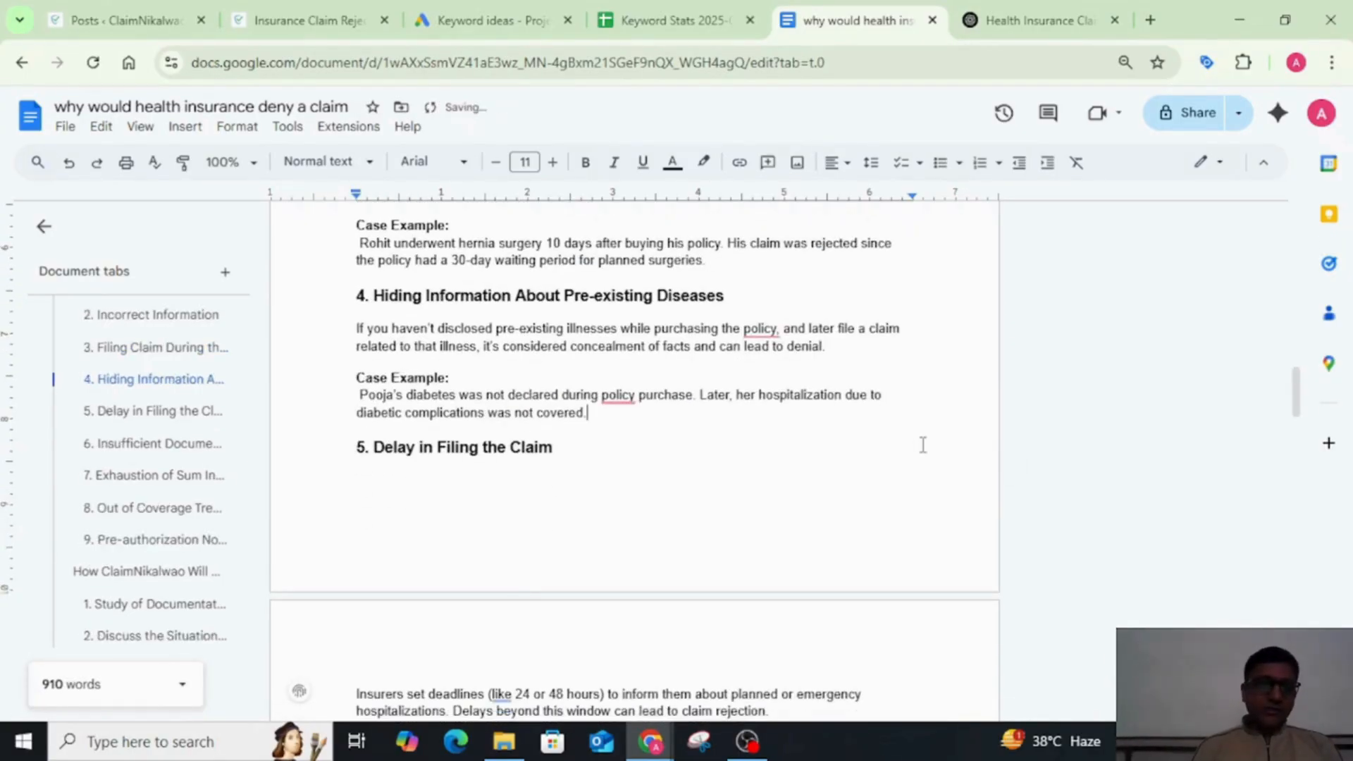
Step: Delete the horizontal lines above the headings "6. Insufficient Documentation" and "7. Exhaustion of Sum Insured"
{"action": "scroll", "coordinate": [923, 444], "scroll_direction": "down", "scroll_amount": 5}
{"action": "left_click", "coordinate": [944, 494]}
{"action": "key", "text": "Down"}
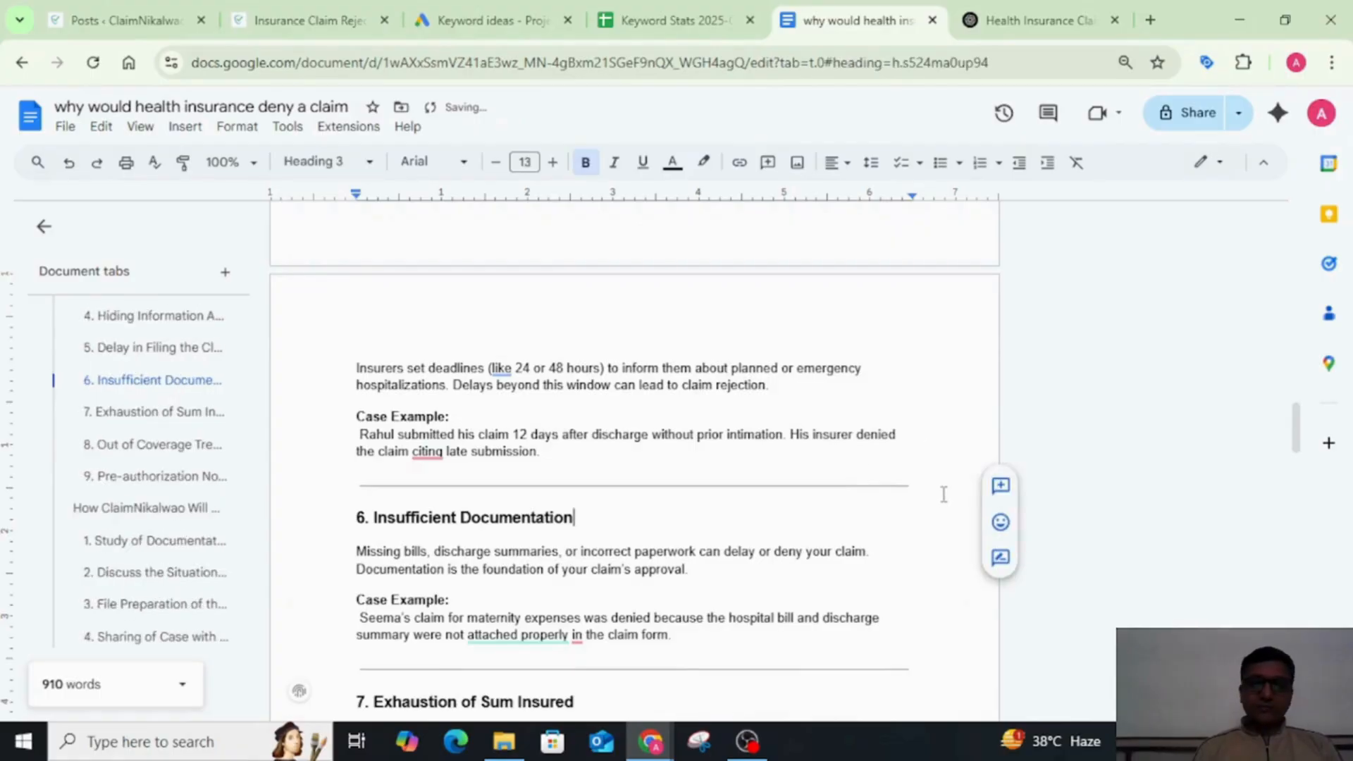
{"action": "key", "text": "Up"}
{"action": "key", "text": "BackSpace"}
{"action": "key", "text": "BackSpace"}
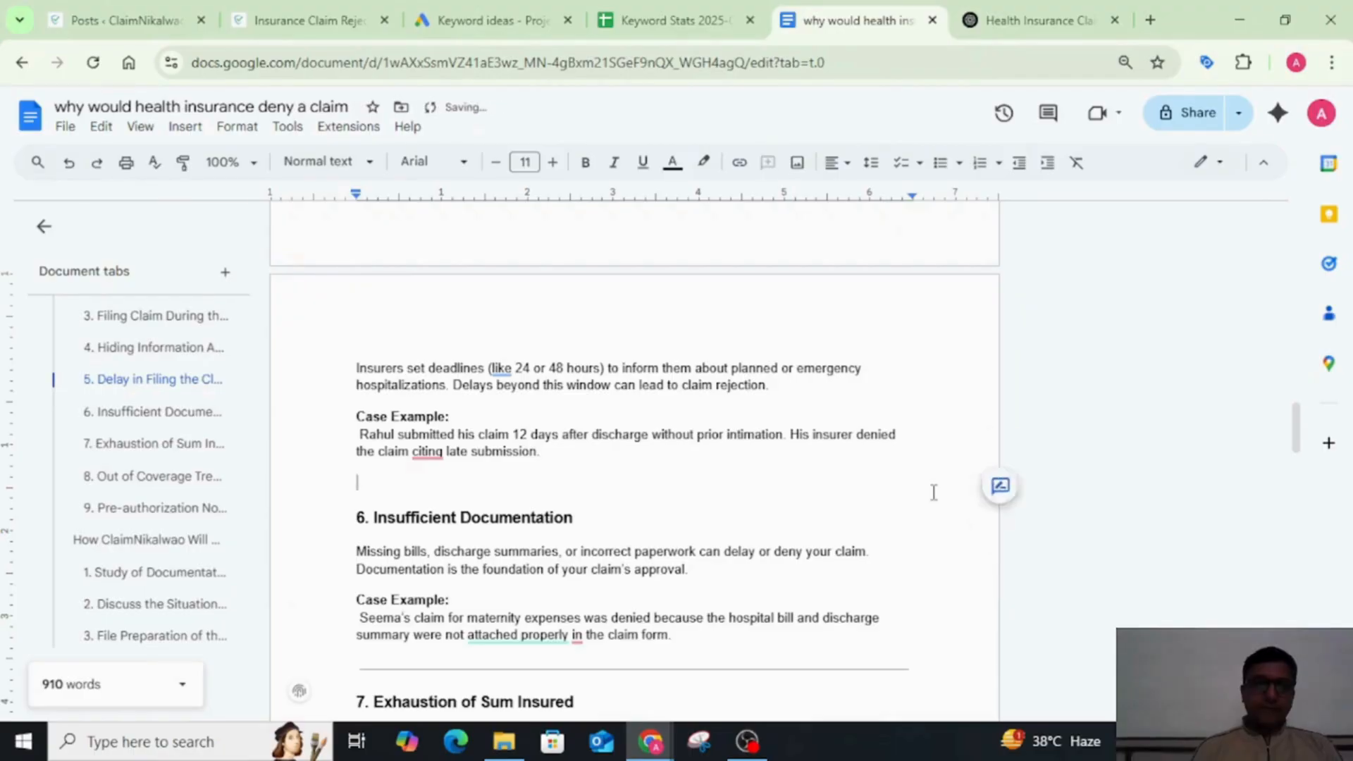
{"action": "scroll", "coordinate": [934, 491], "scroll_direction": "down", "scroll_amount": 1}
{"action": "scroll", "coordinate": [933, 492], "scroll_direction": "down", "scroll_amount": 2}
{"action": "left_click", "coordinate": [928, 442]}
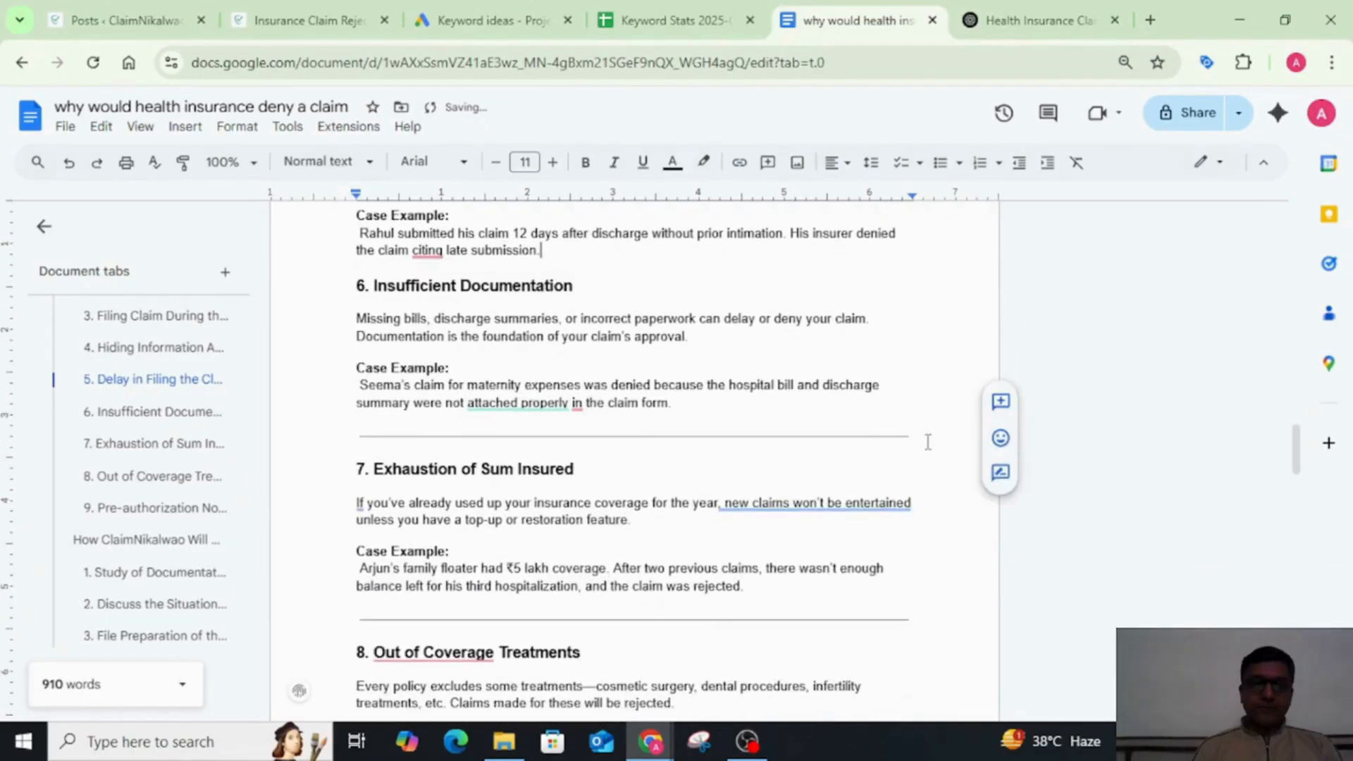
{"action": "key", "text": "BackSpace"}
{"action": "key", "text": "BackSpace"}
Step: Delete the horizontal lines above the headings "8. Out of Coverage Treatments" and "9. Pre-authorization Not Taken"
{"action": "scroll", "coordinate": [928, 442], "scroll_direction": "down", "scroll_amount": 2}
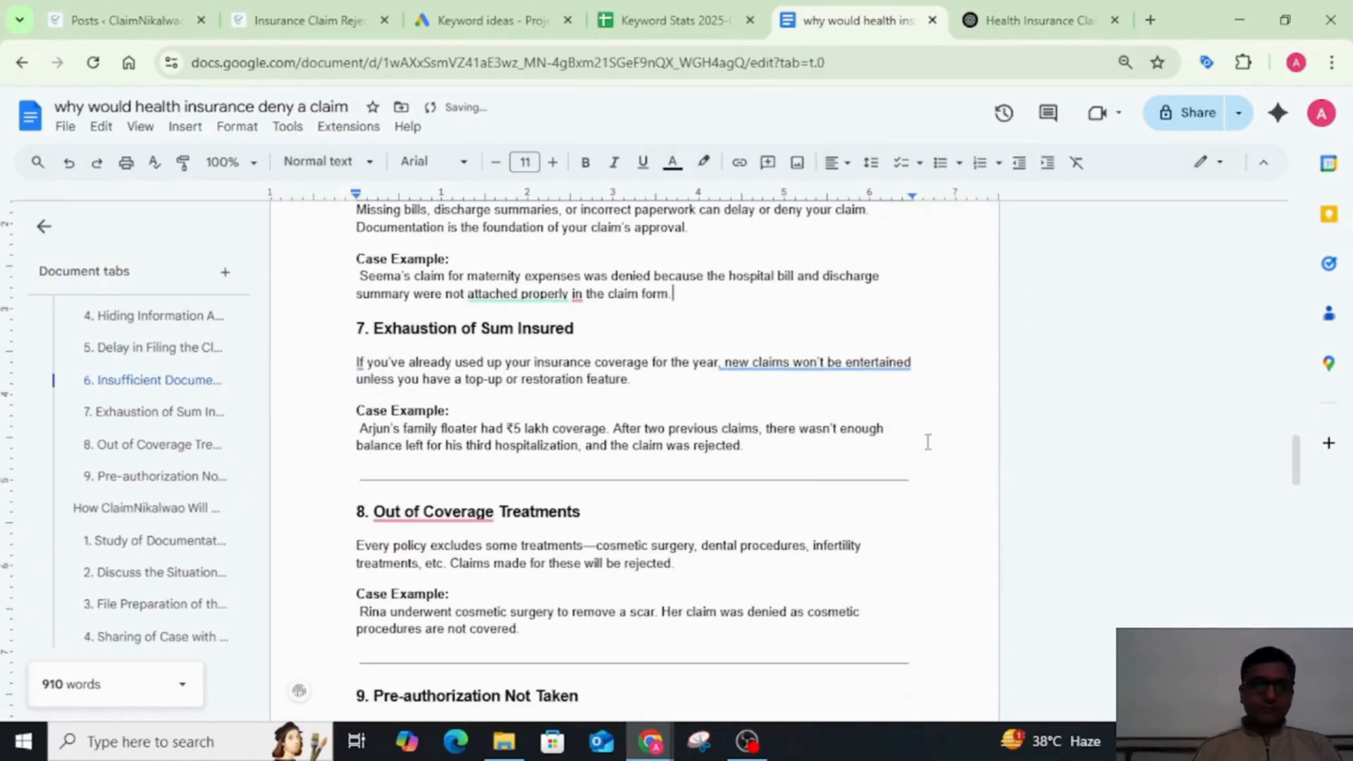
{"action": "left_click", "coordinate": [922, 469]}
{"action": "left_click", "coordinate": [922, 487]}
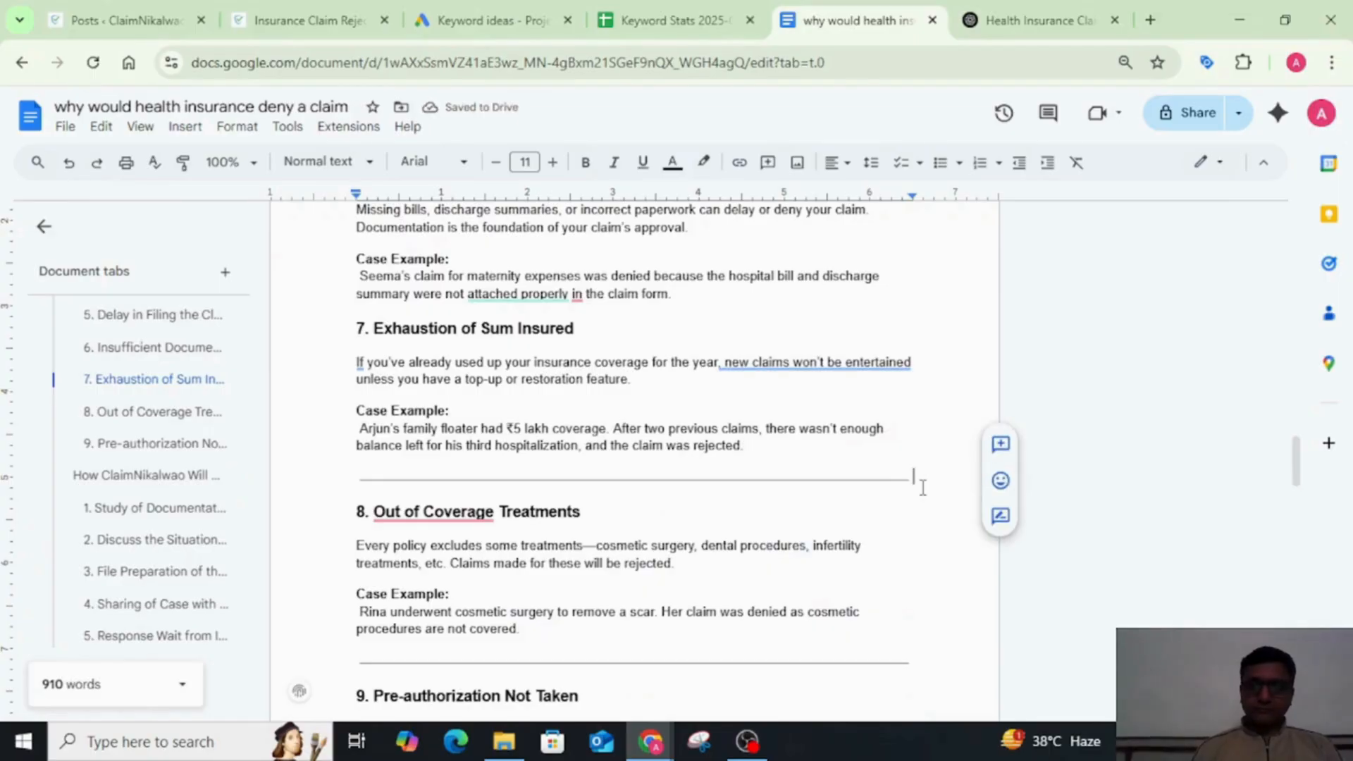
{"action": "key", "text": "BackSpace"}
{"action": "key", "text": "BackSpace"}
{"action": "scroll", "coordinate": [922, 487], "scroll_direction": "down", "scroll_amount": 2}
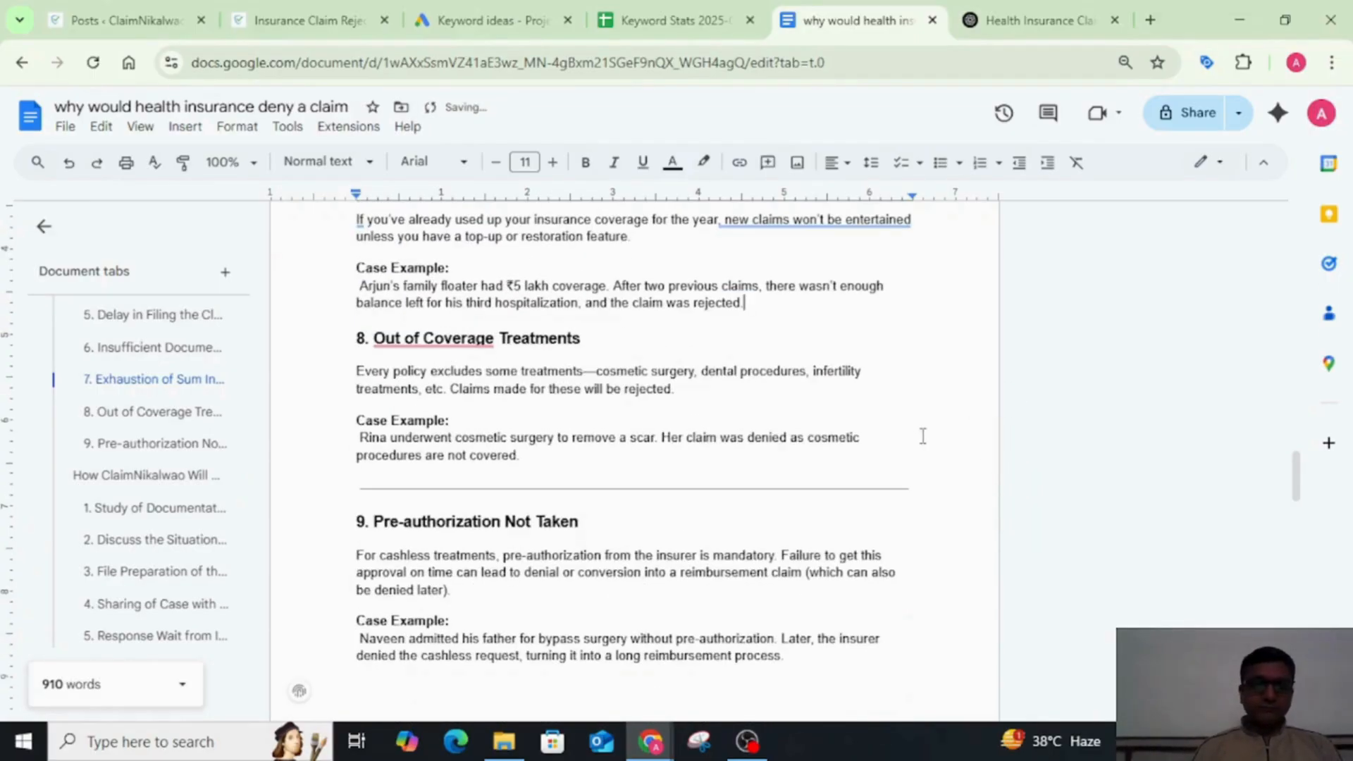
{"action": "left_click", "coordinate": [920, 482]}
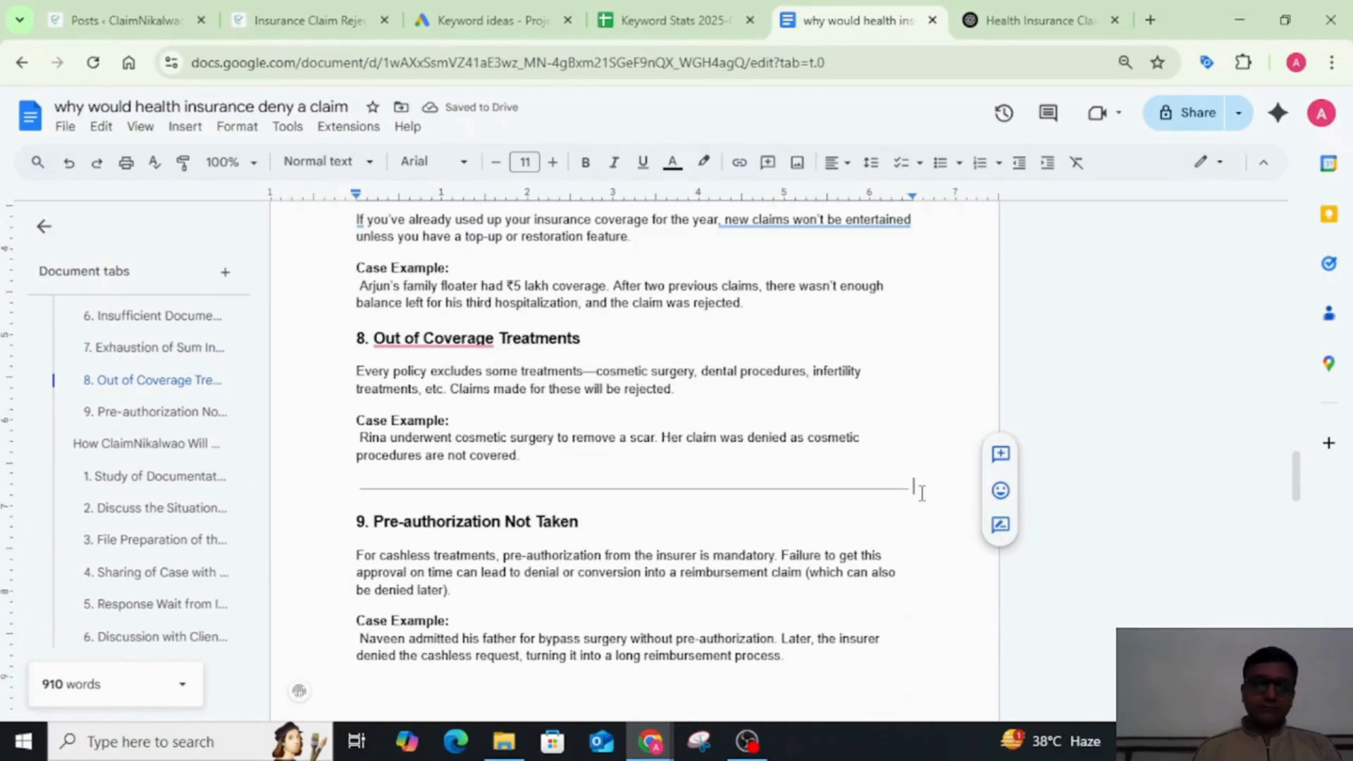
{"action": "key", "text": "BackSpace"}
Step: Delete the horizontal line below the "Pre-authorization Not Taken" case example and review the "How ClaimNikalwao Will Help You" section
{"action": "key", "text": "BackSpace"}
{"action": "scroll", "coordinate": [921, 490], "scroll_direction": "down", "scroll_amount": 1}
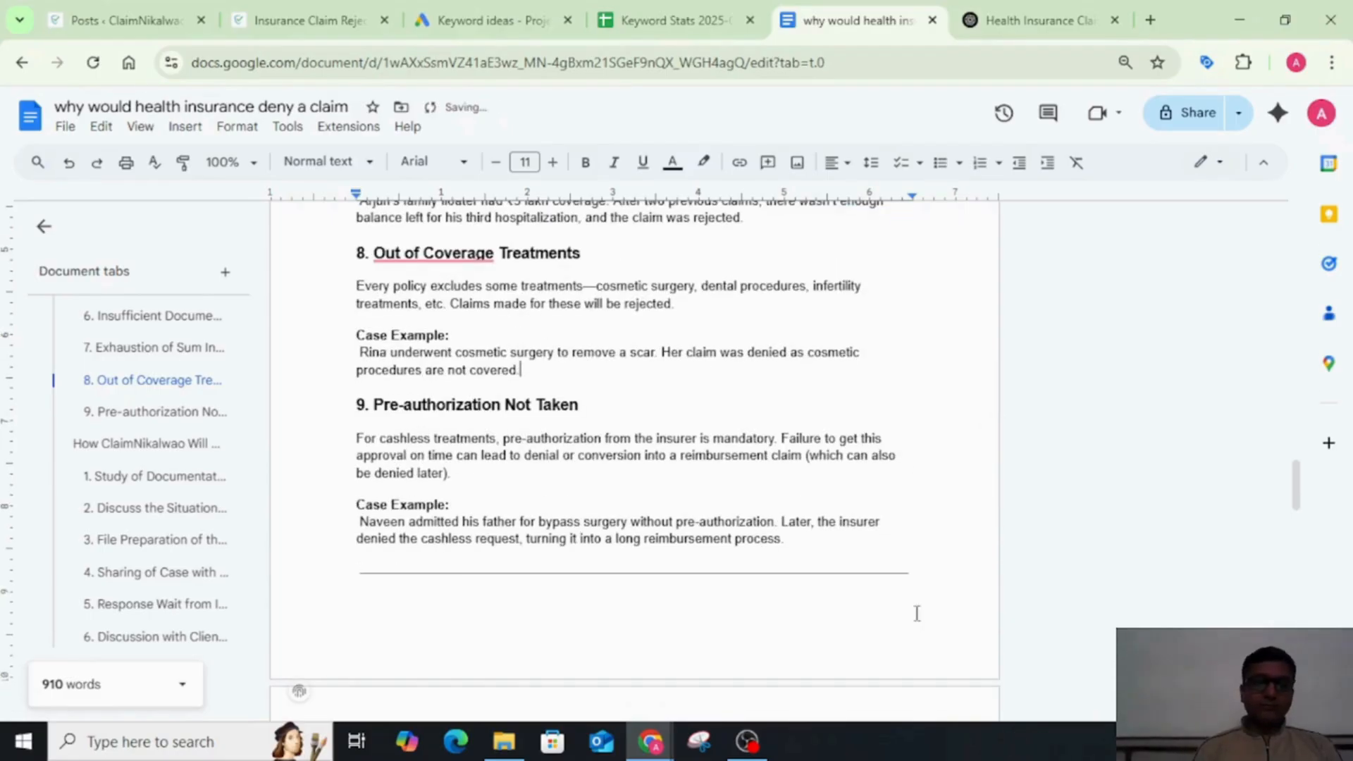
{"action": "left_click", "coordinate": [932, 576]}
{"action": "key", "text": "BackSpace"}
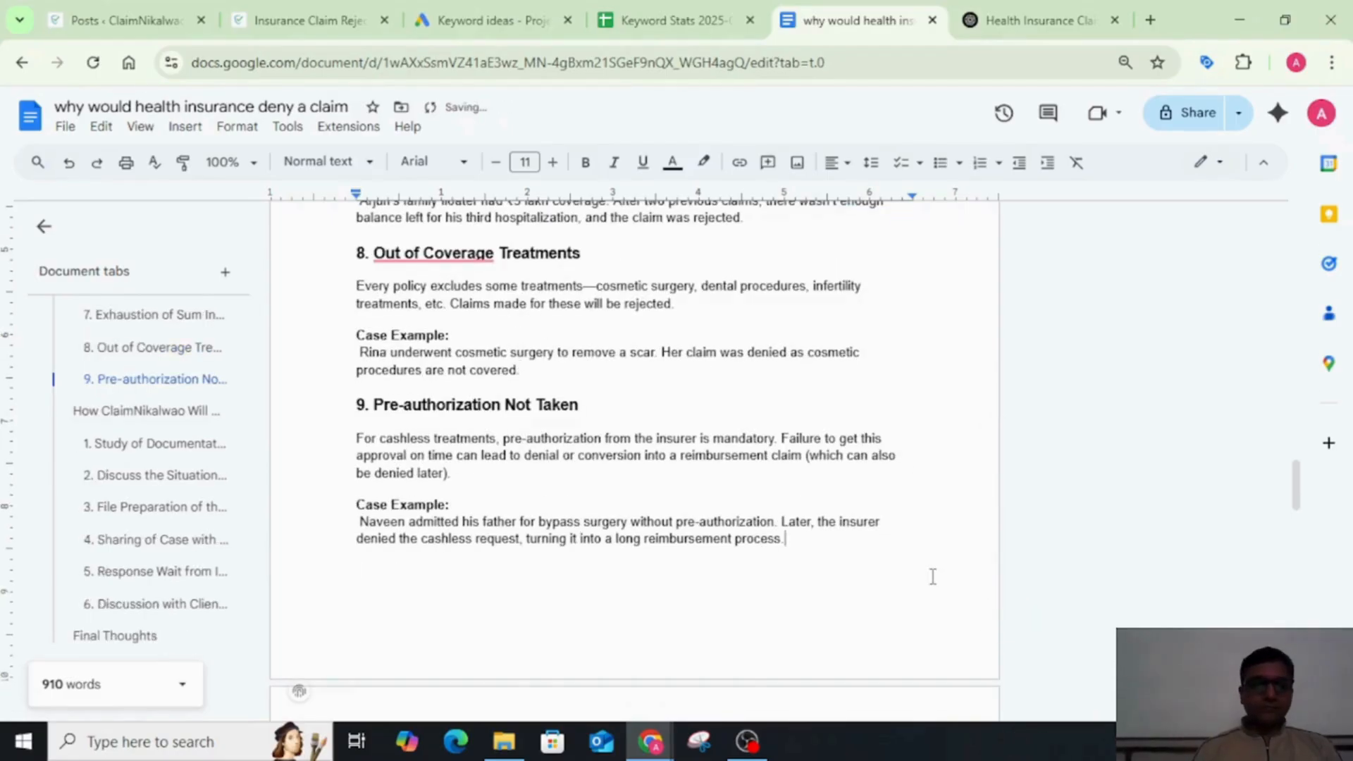
{"action": "scroll", "coordinate": [933, 577], "scroll_direction": "down", "scroll_amount": 5}
{"action": "scroll", "coordinate": [907, 553], "scroll_direction": "down", "scroll_amount": 2}
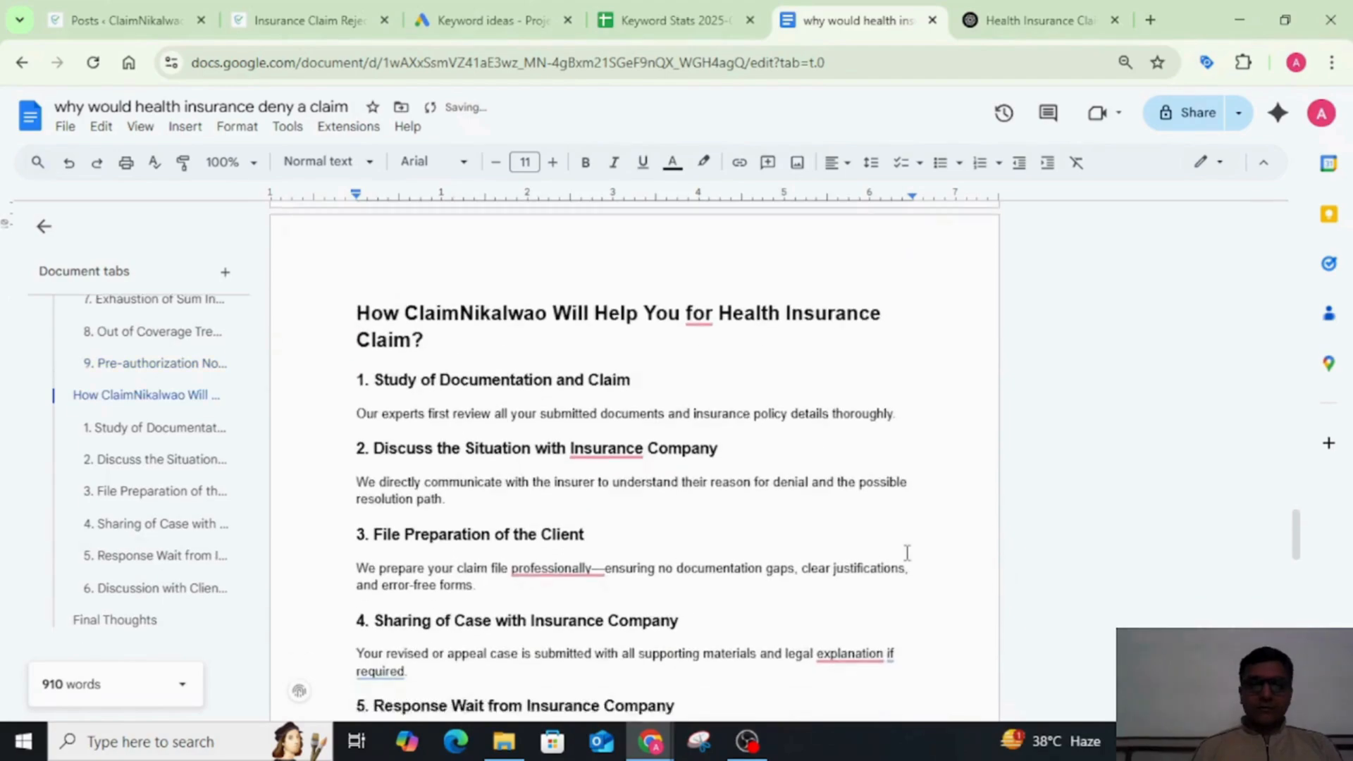
{"action": "scroll", "coordinate": [908, 553], "scroll_direction": "down", "scroll_amount": 2}
{"action": "scroll", "coordinate": [908, 557], "scroll_direction": "up", "scroll_amount": 1}
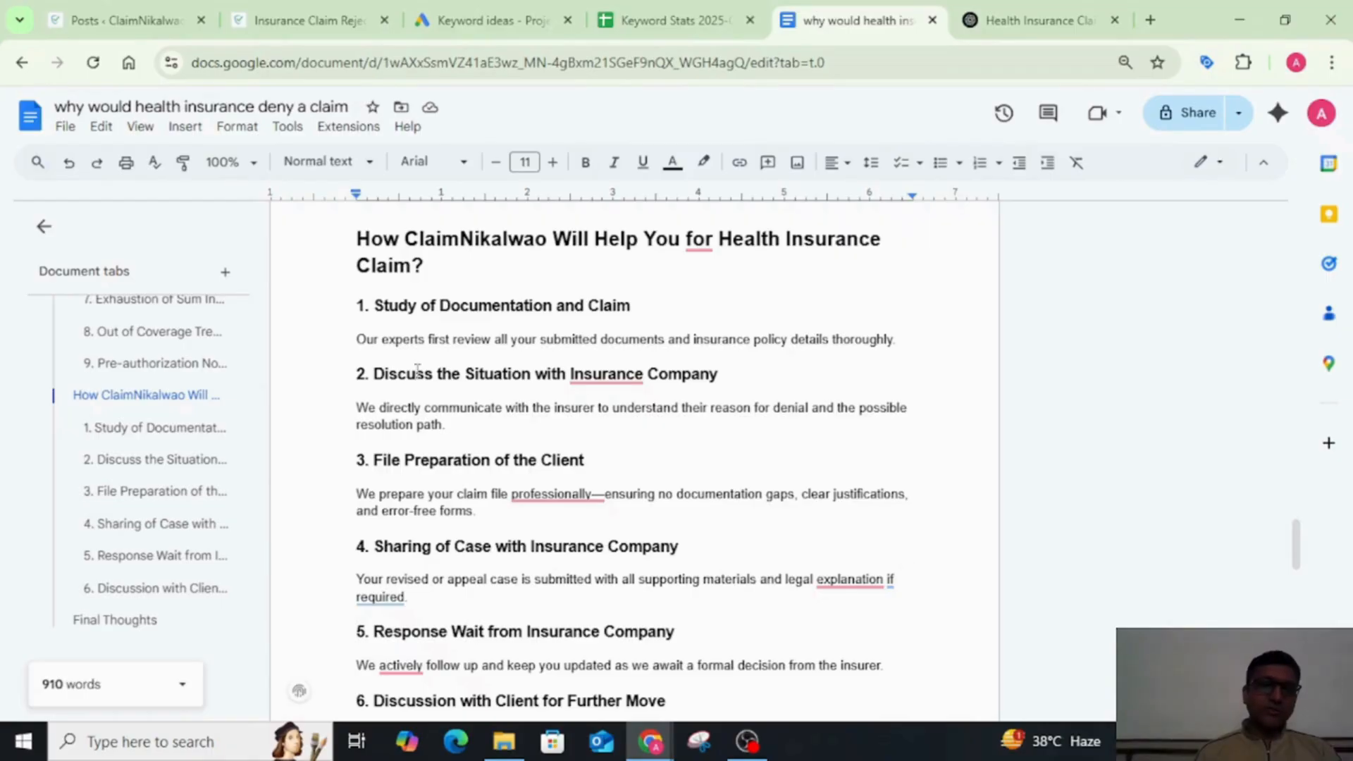
{"action": "left_click_drag", "start_coordinate": [380, 407], "coordinate": [503, 408]}
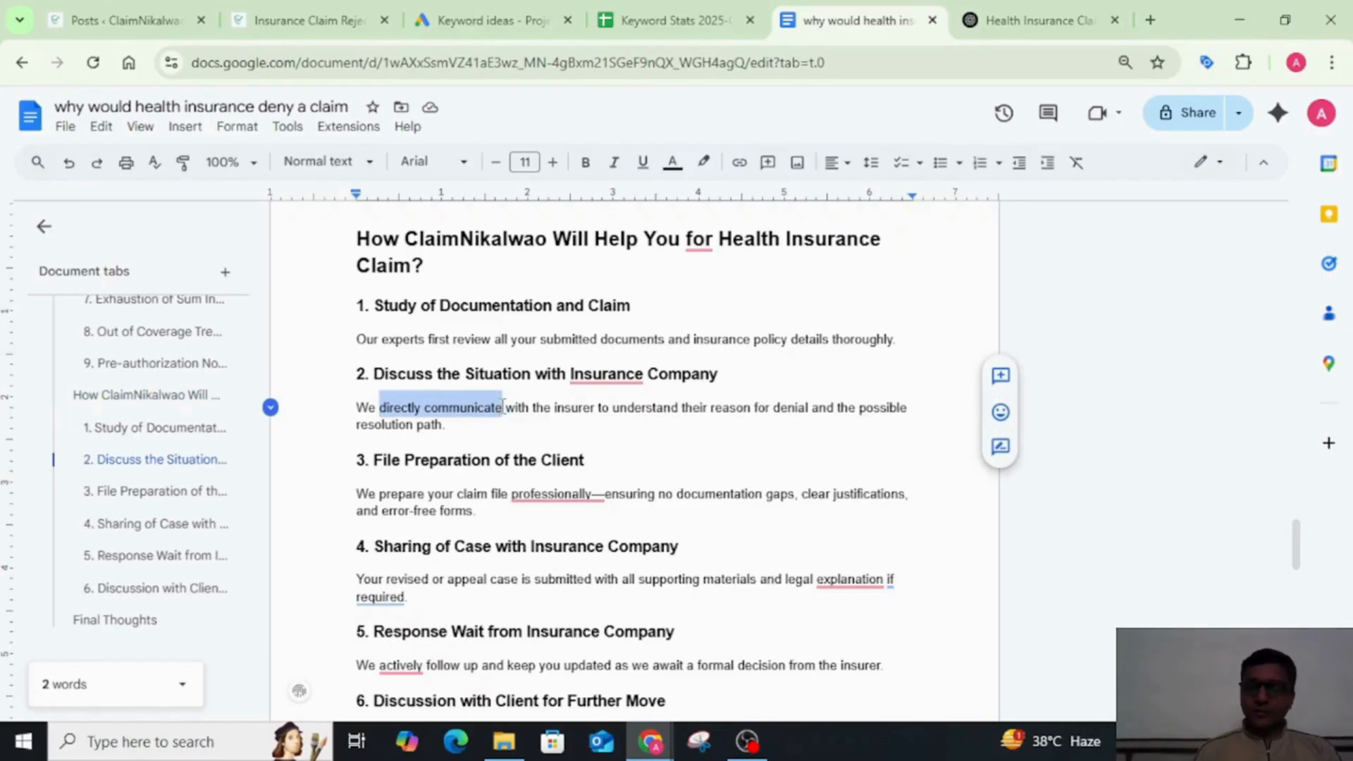
{"action": "key", "text": "BackSpace"}
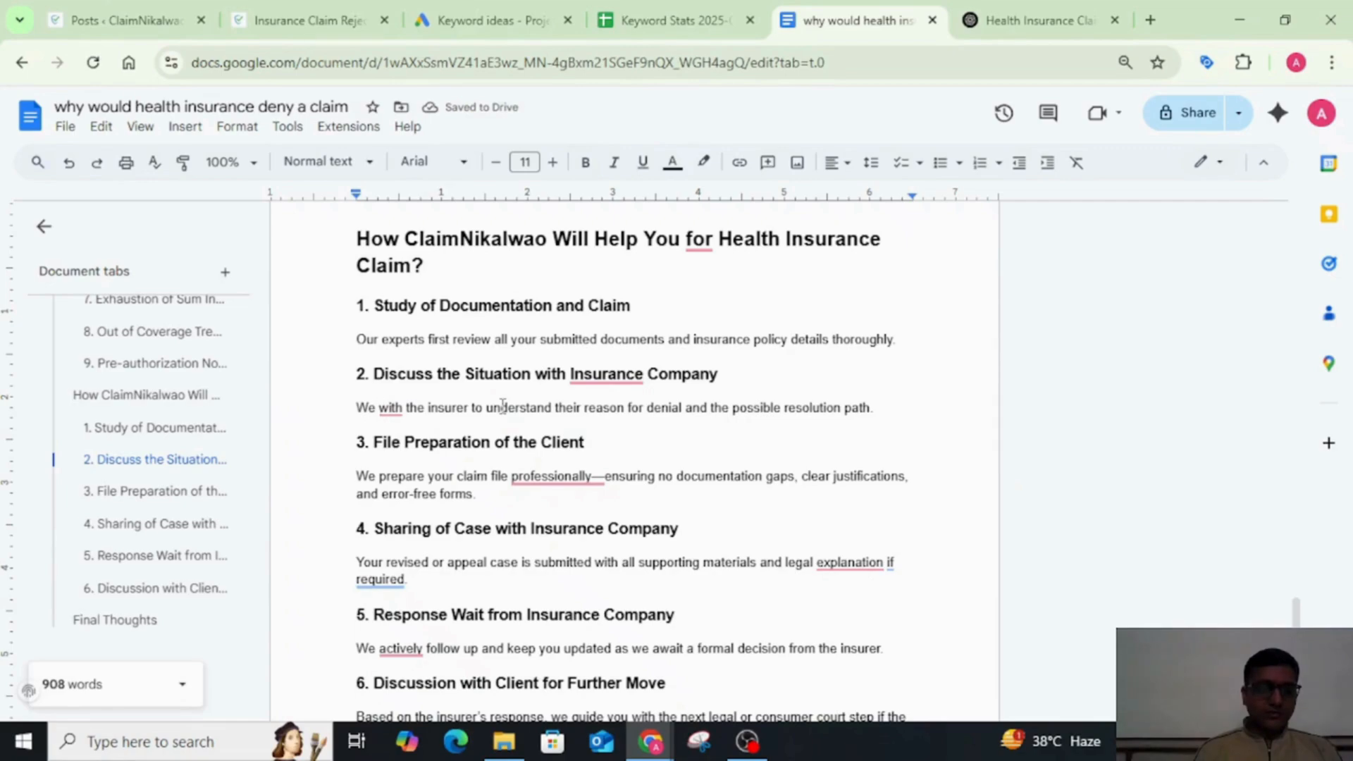
{"action": "key", "text": "ctrl+z"}
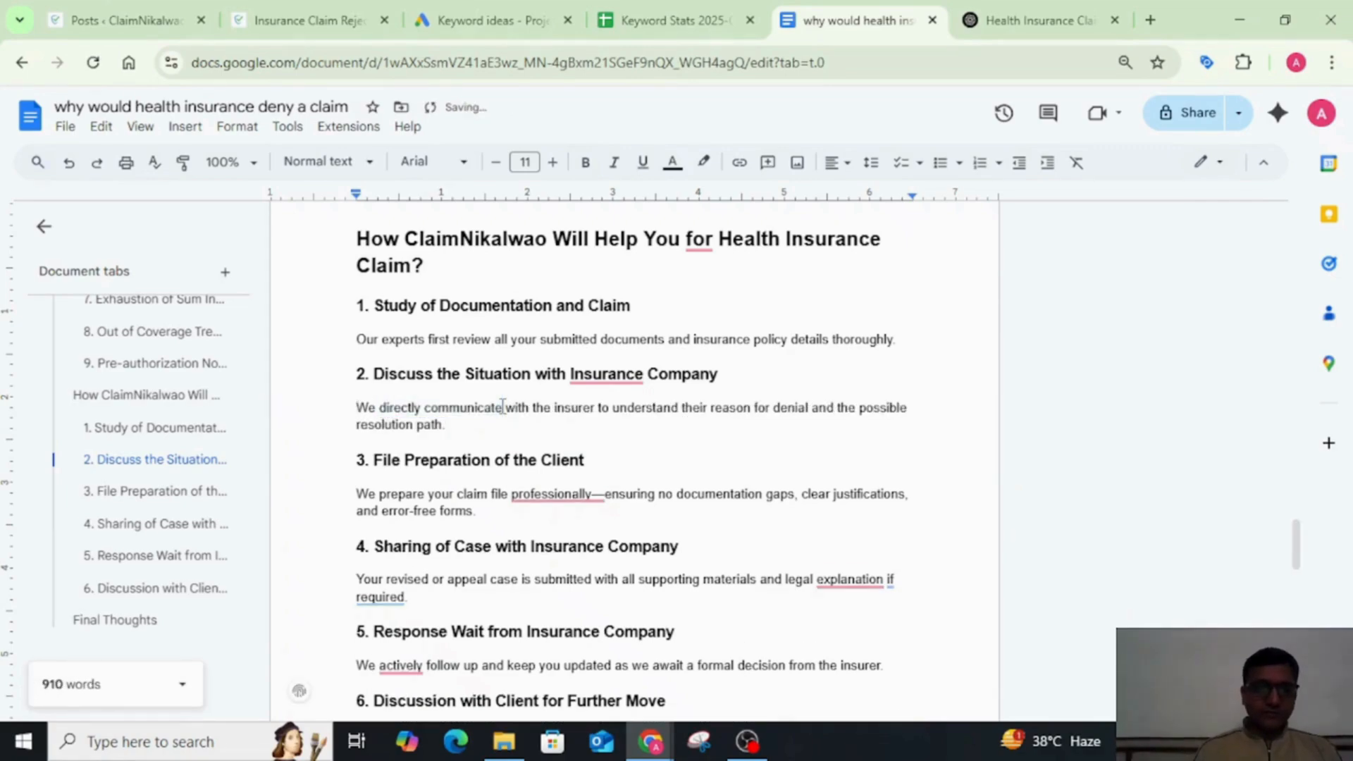
Step: Begin the paragraph under "2. Discuss the Situation with Insurance Company" with "In some cases," and lowercase the following "We"
{"action": "key", "text": "Home"}
{"action": "type", "text": "In some"}
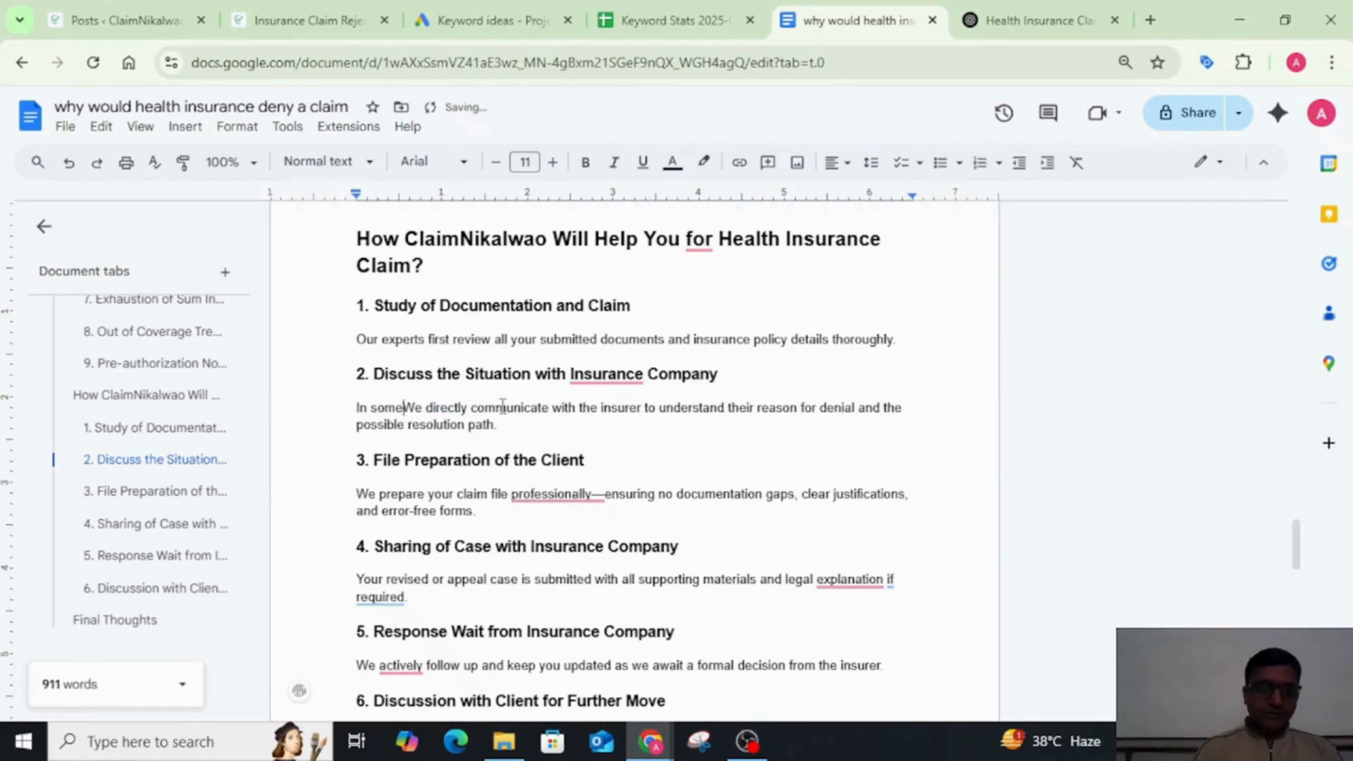
{"action": "type", "text": " cases"}
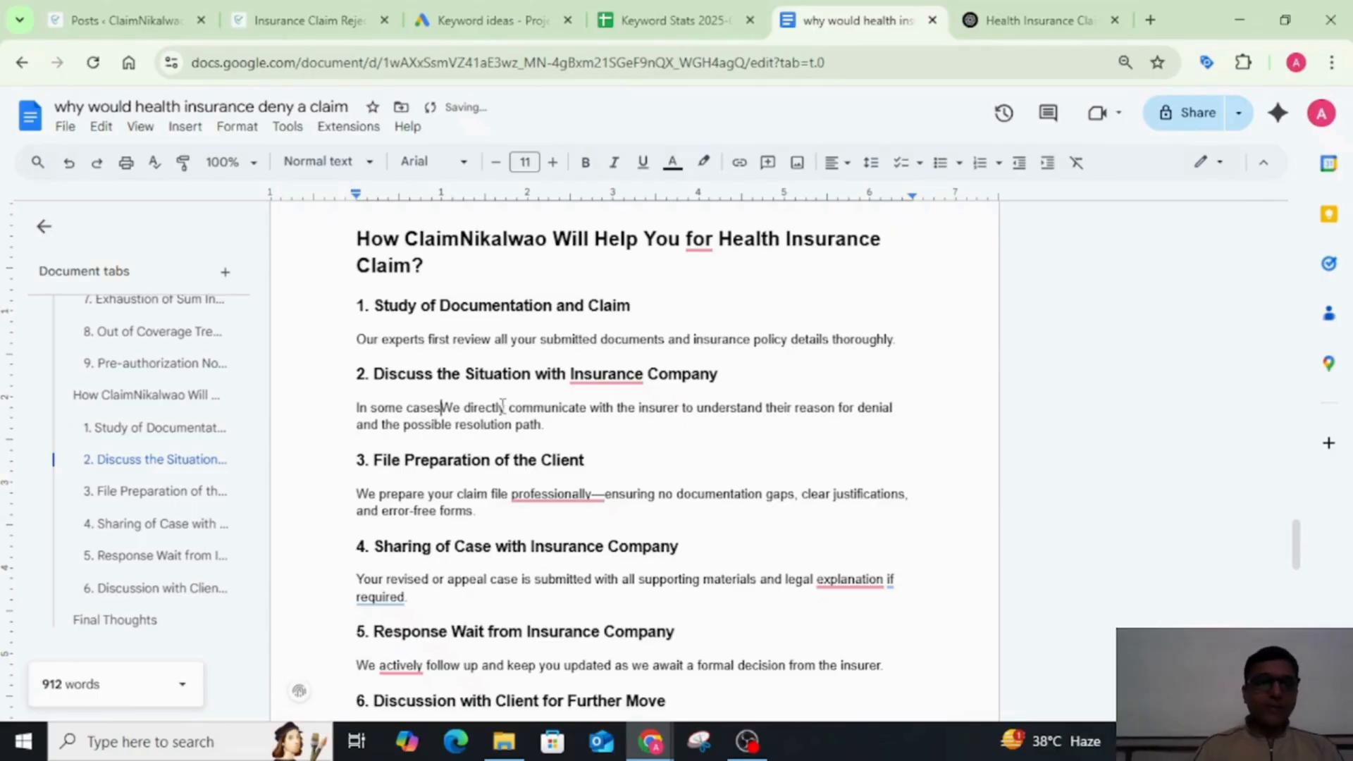
{"action": "type", "text": ","}
{"action": "key", "text": "Right"}
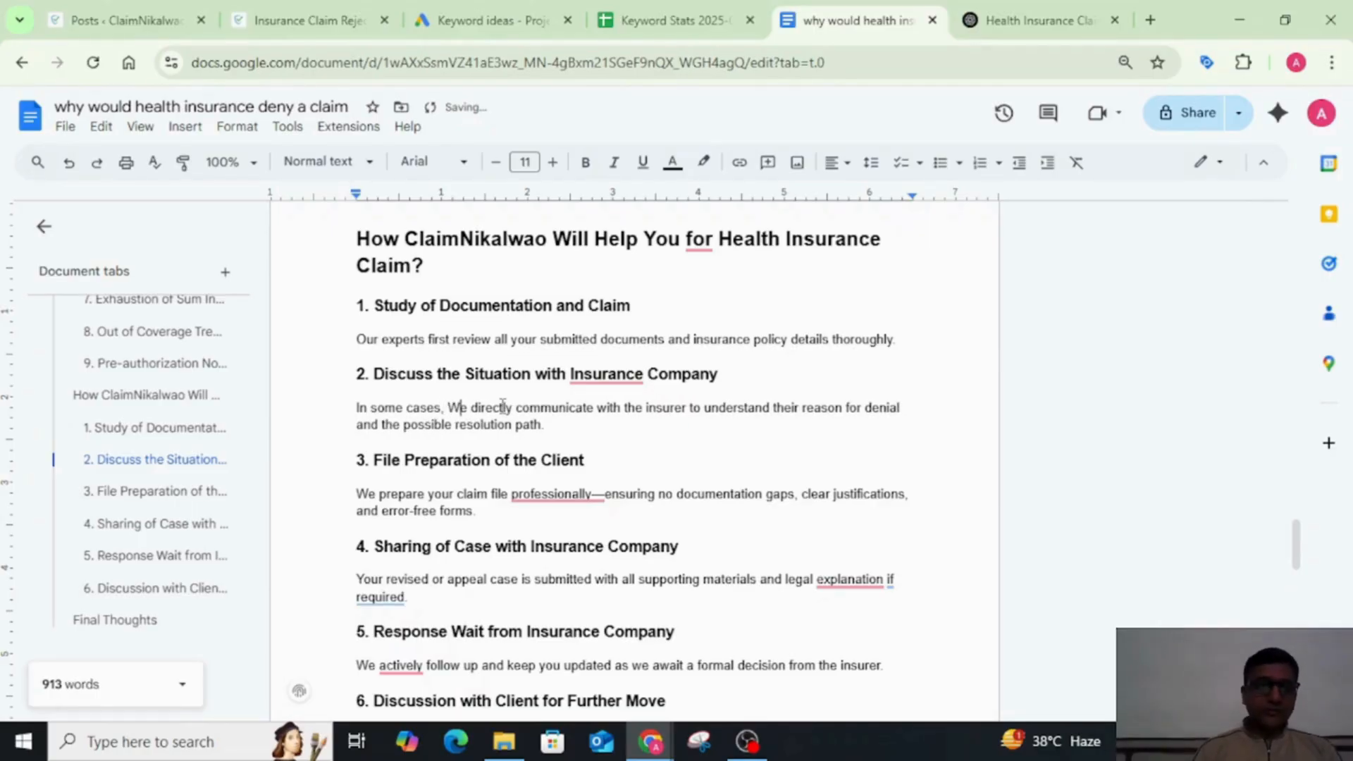
{"action": "key", "text": "BackSpace"}
{"action": "type", "text": "w"}
{"action": "scroll", "coordinate": [631, 415], "scroll_direction": "down", "scroll_amount": 2}
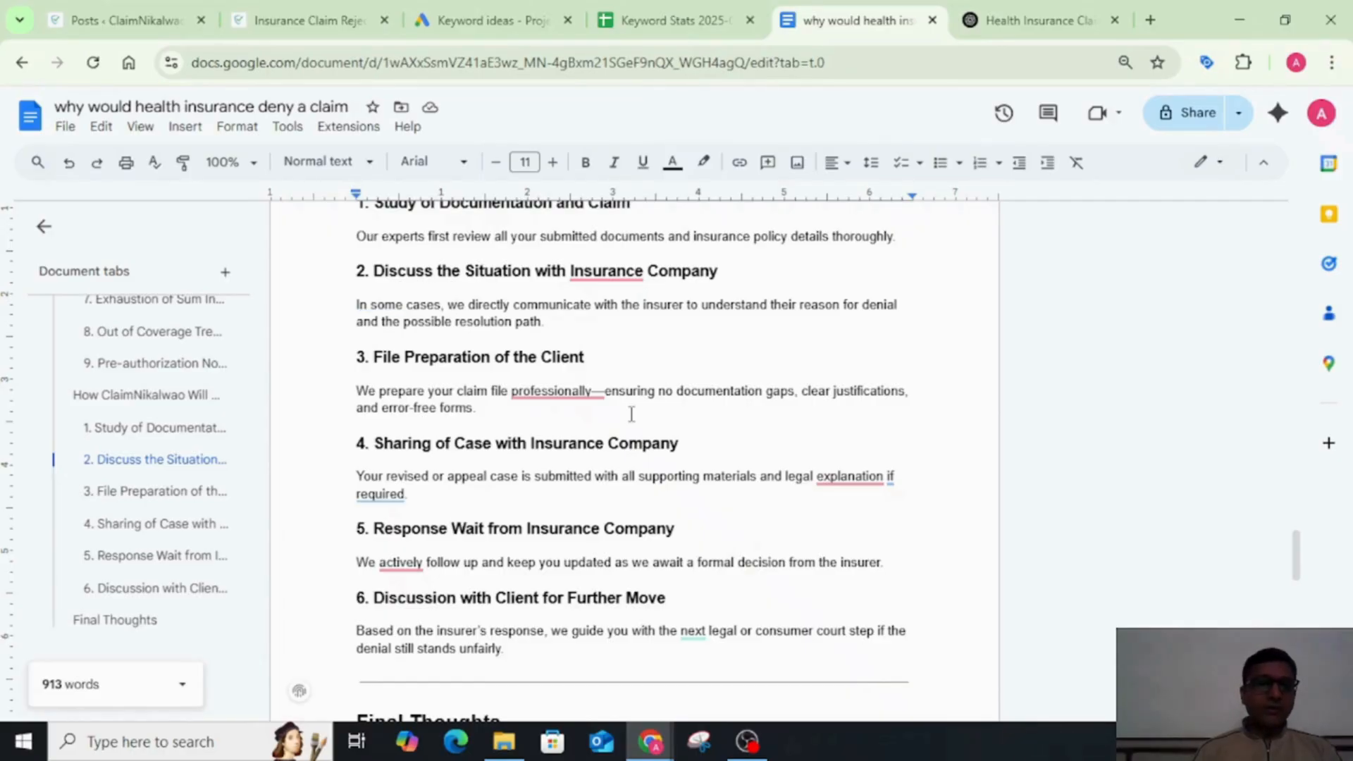
{"action": "scroll", "coordinate": [631, 414], "scroll_direction": "down", "scroll_amount": 3}
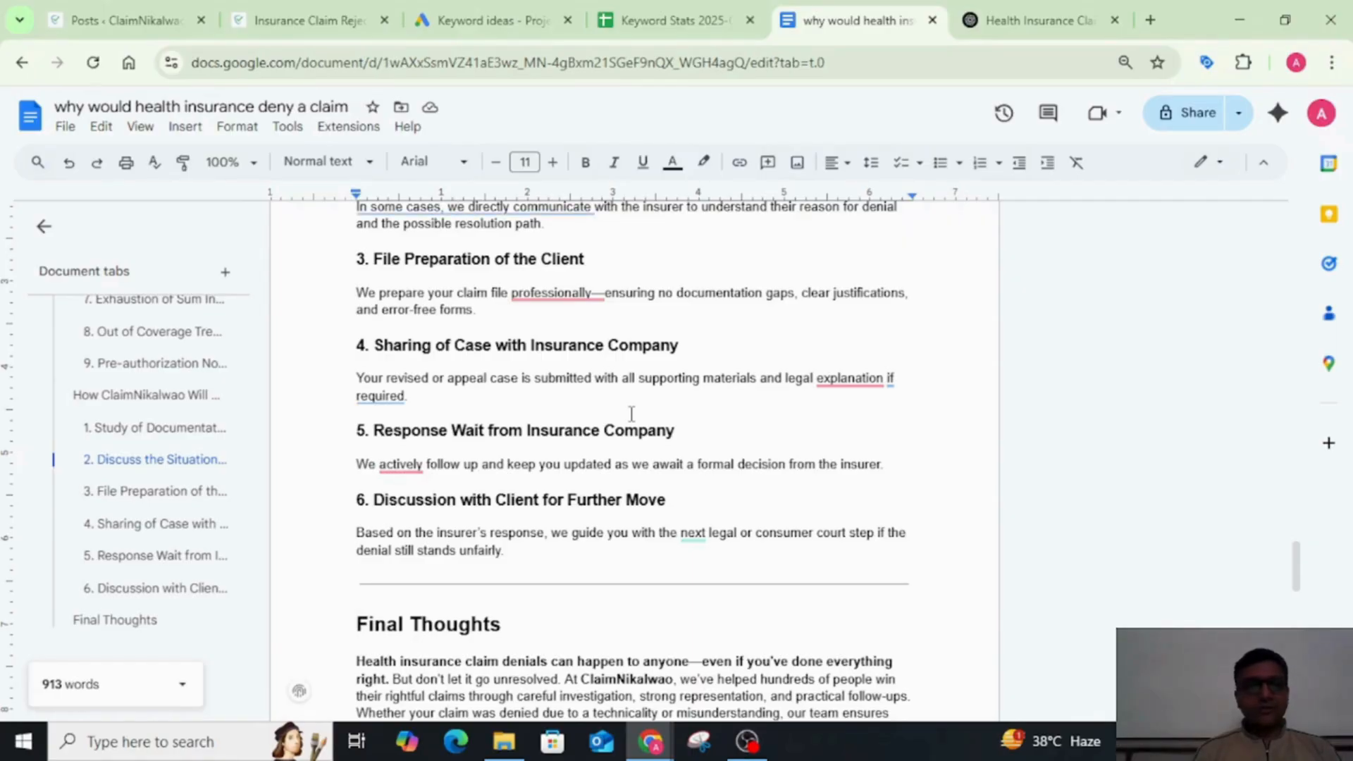
{"action": "left_click", "coordinate": [568, 402]}
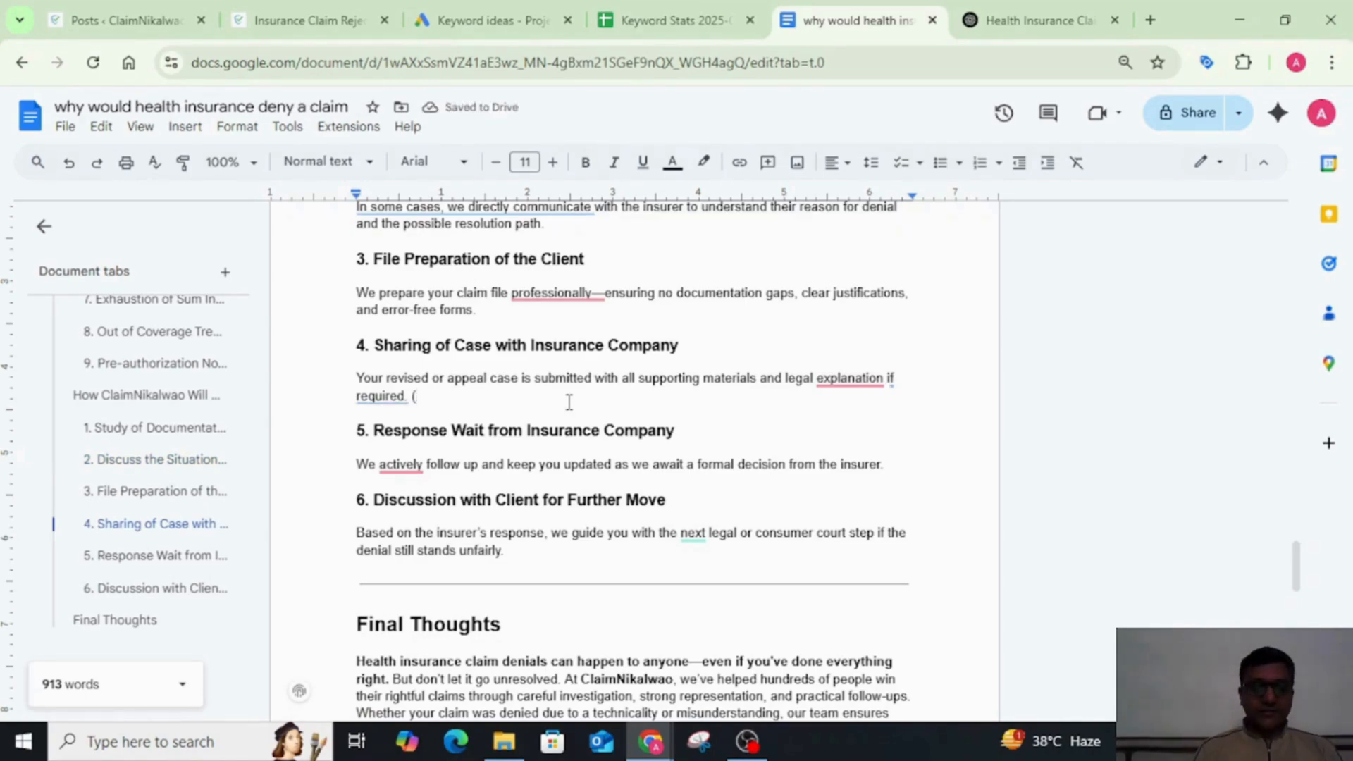
{"action": "type", "text": "(Via "}
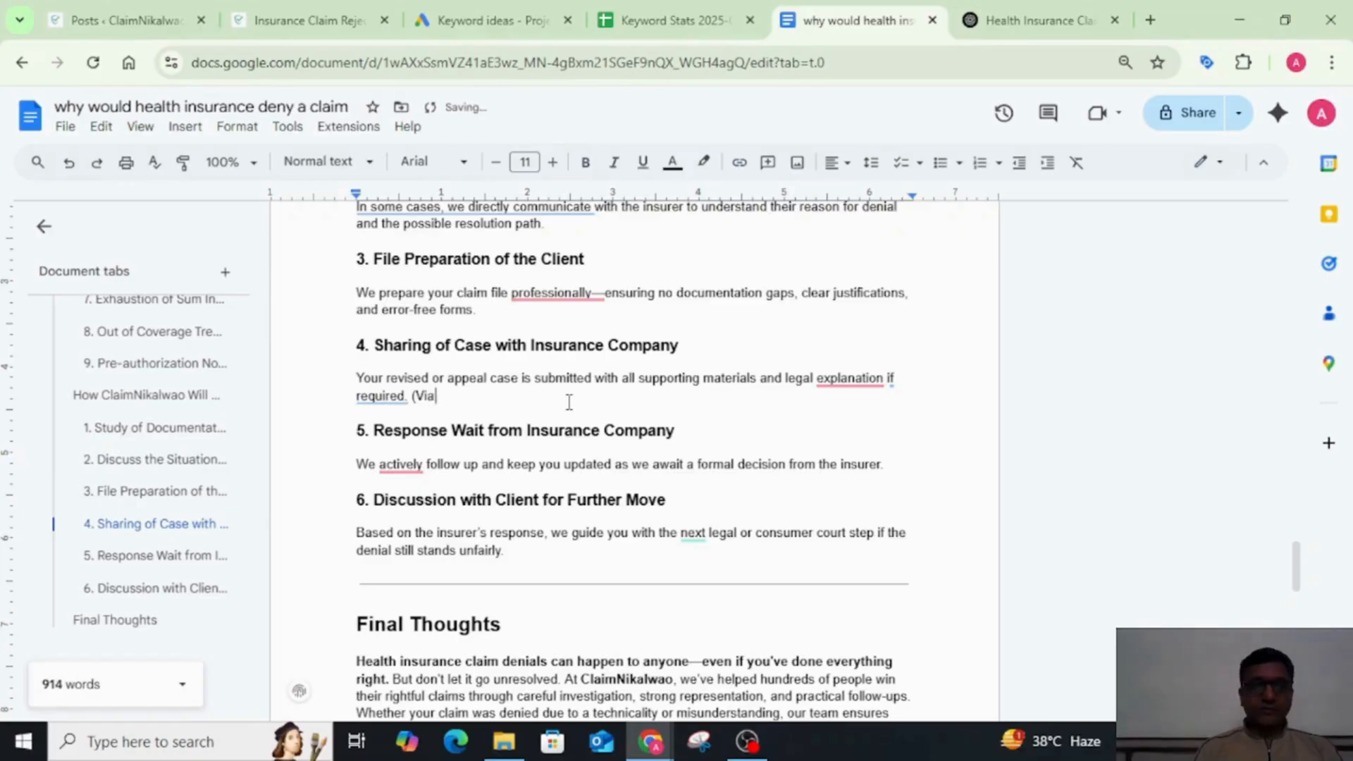
{"action": "type", "text": "Clien"}
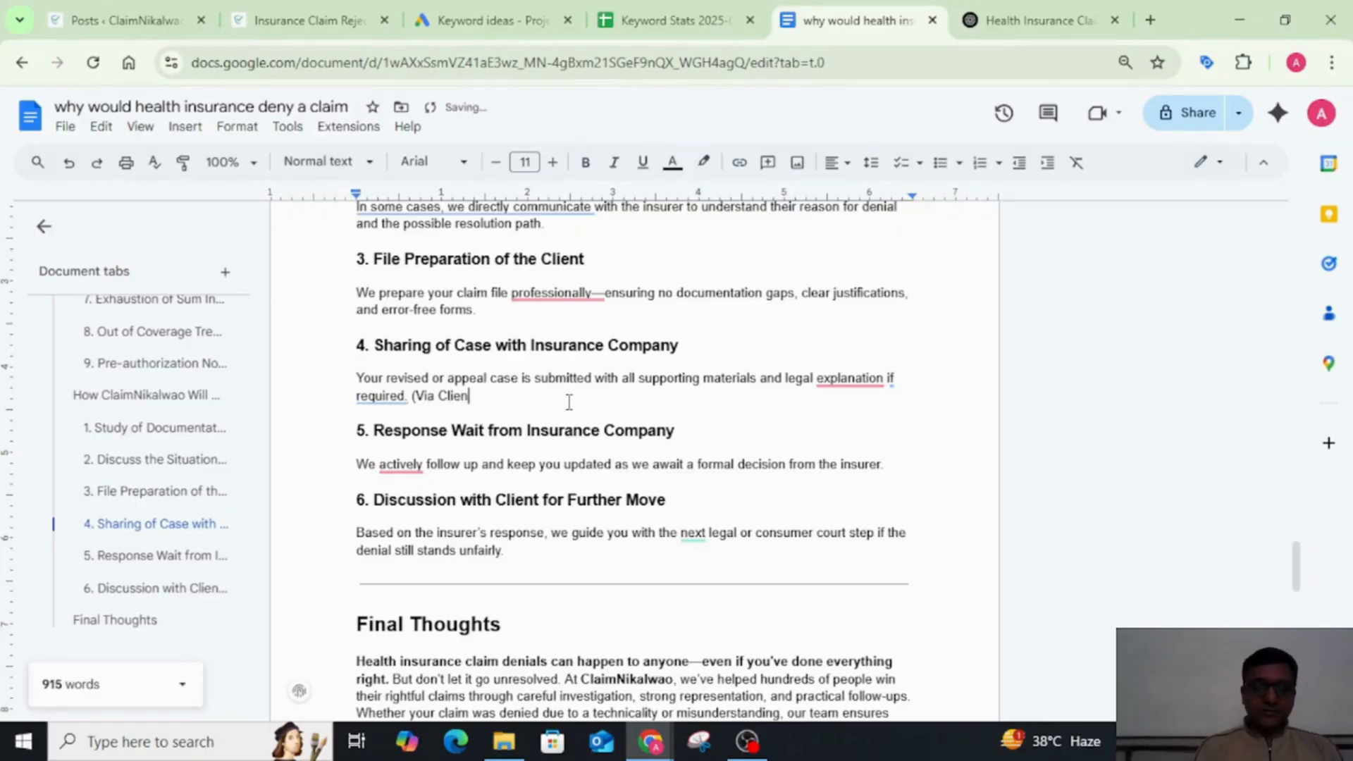
{"action": "type", "text": "t's"}
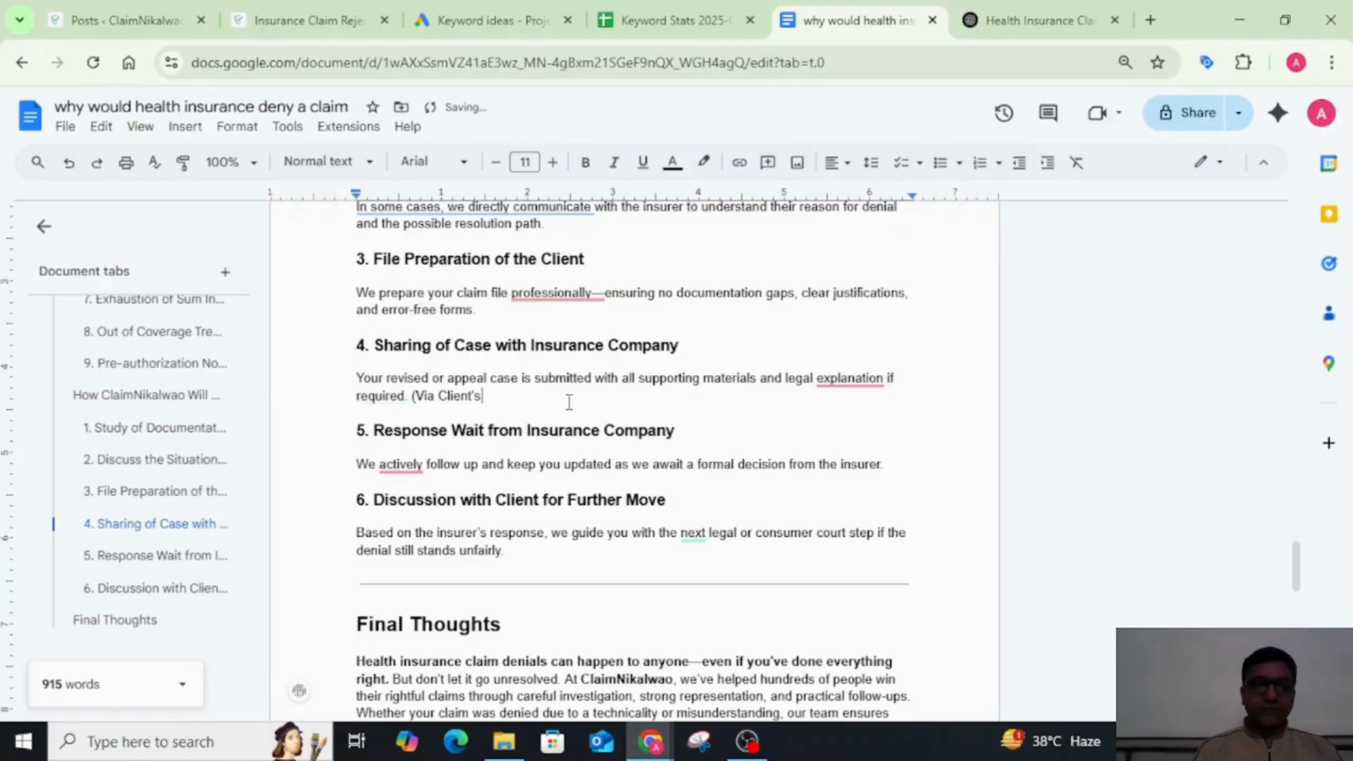
{"action": "type", "text": " ID"}
{"action": "key", "text": "BackSpace"}
{"action": "type", "text": "ID"}
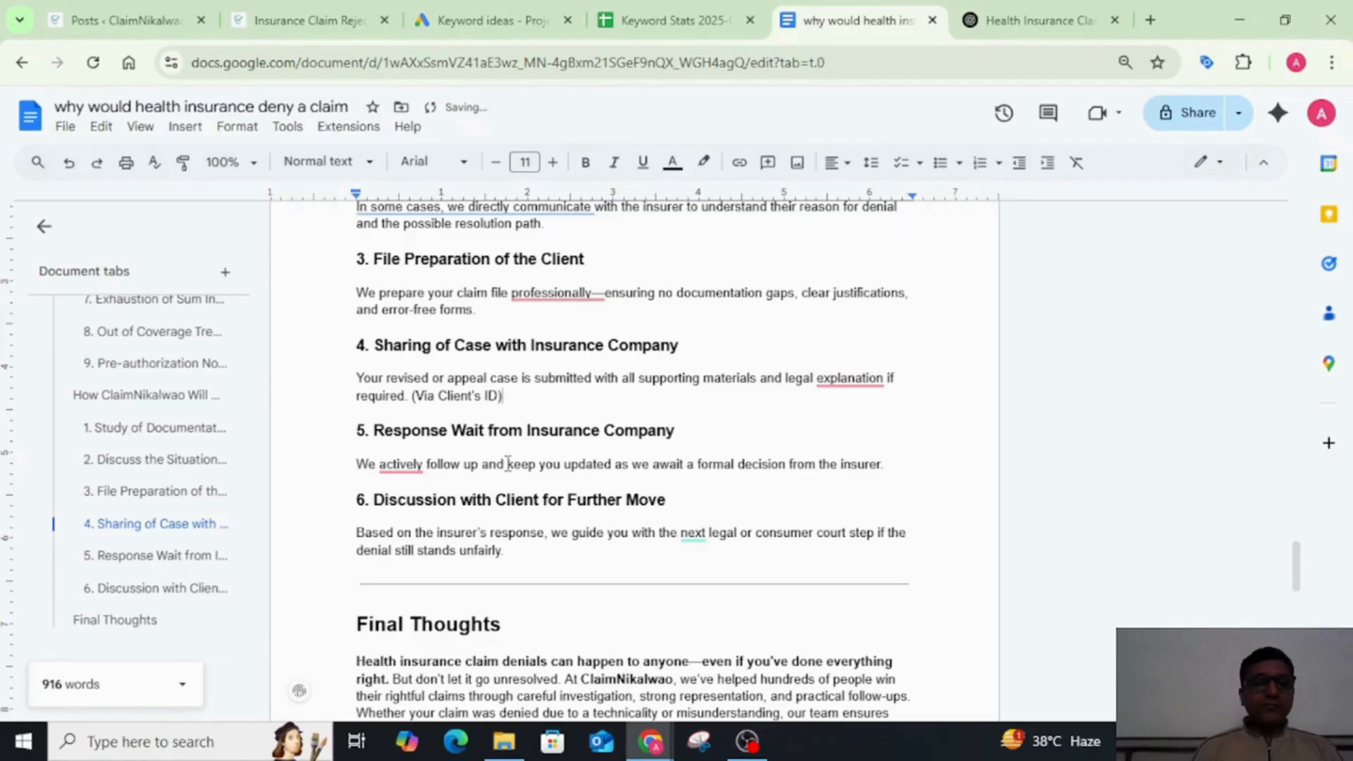
{"action": "key", "text": "BackSpace"}
{"action": "key", "text": "BackSpace"}
{"action": "key", "text": "BackSpace"}
{"action": "key", "text": "BackSpace"}
{"action": "key", "text": "BackSpace"}
{"action": "key", "text": "BackSpace"}
{"action": "key", "text": "BackSpace"}
{"action": "key", "text": "BackSpace"}
{"action": "key", "text": "BackSpace"}
{"action": "key", "text": "BackSpace"}
{"action": "key", "text": "BackSpace"}
{"action": "key", "text": "BackSpace"}
{"action": "key", "text": "BackSpace"}
{"action": "key", "text": "BackSpace"}
{"action": "key", "text": "BackSpace"}
{"action": "key", "text": "BackSpace"}
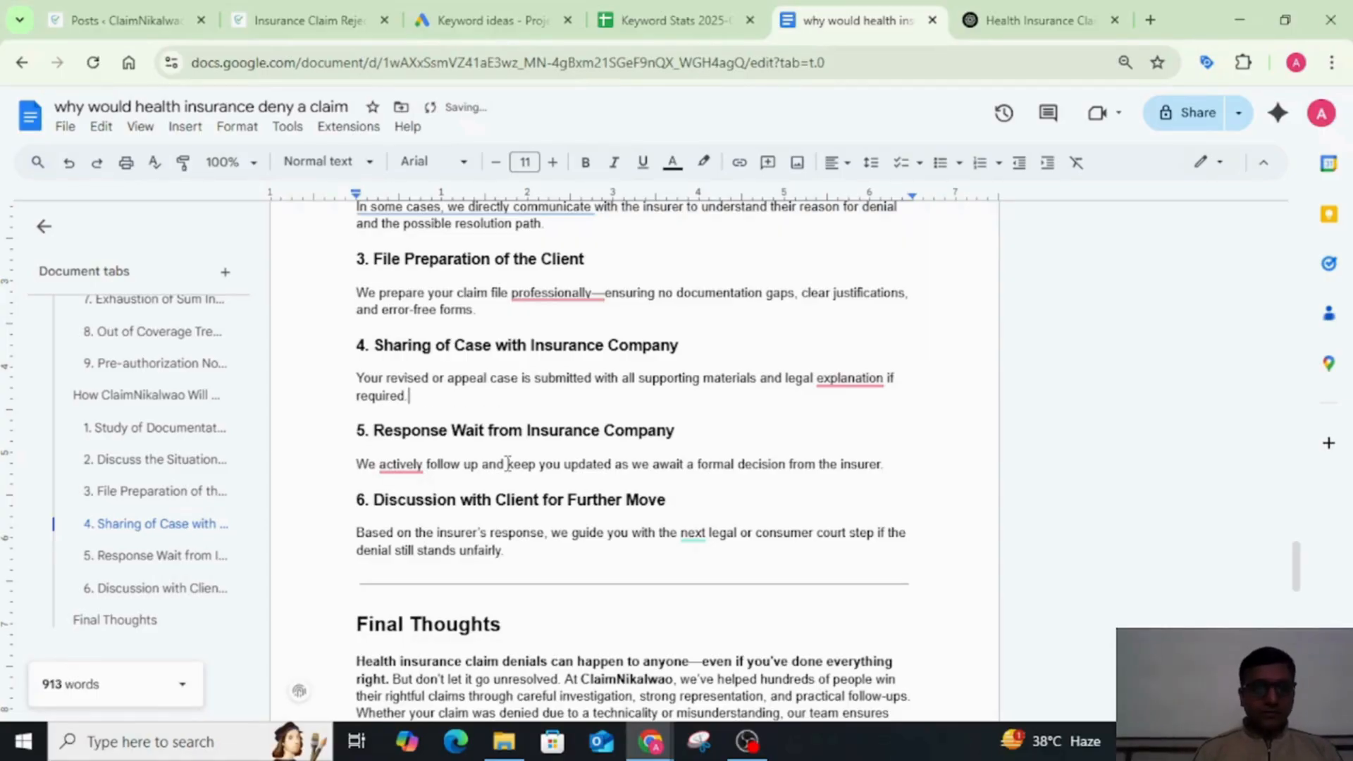
Step: Remove the bold formatting from all the text under the "Final Thoughts" heading
{"action": "scroll", "coordinate": [507, 464], "scroll_direction": "down", "scroll_amount": 1}
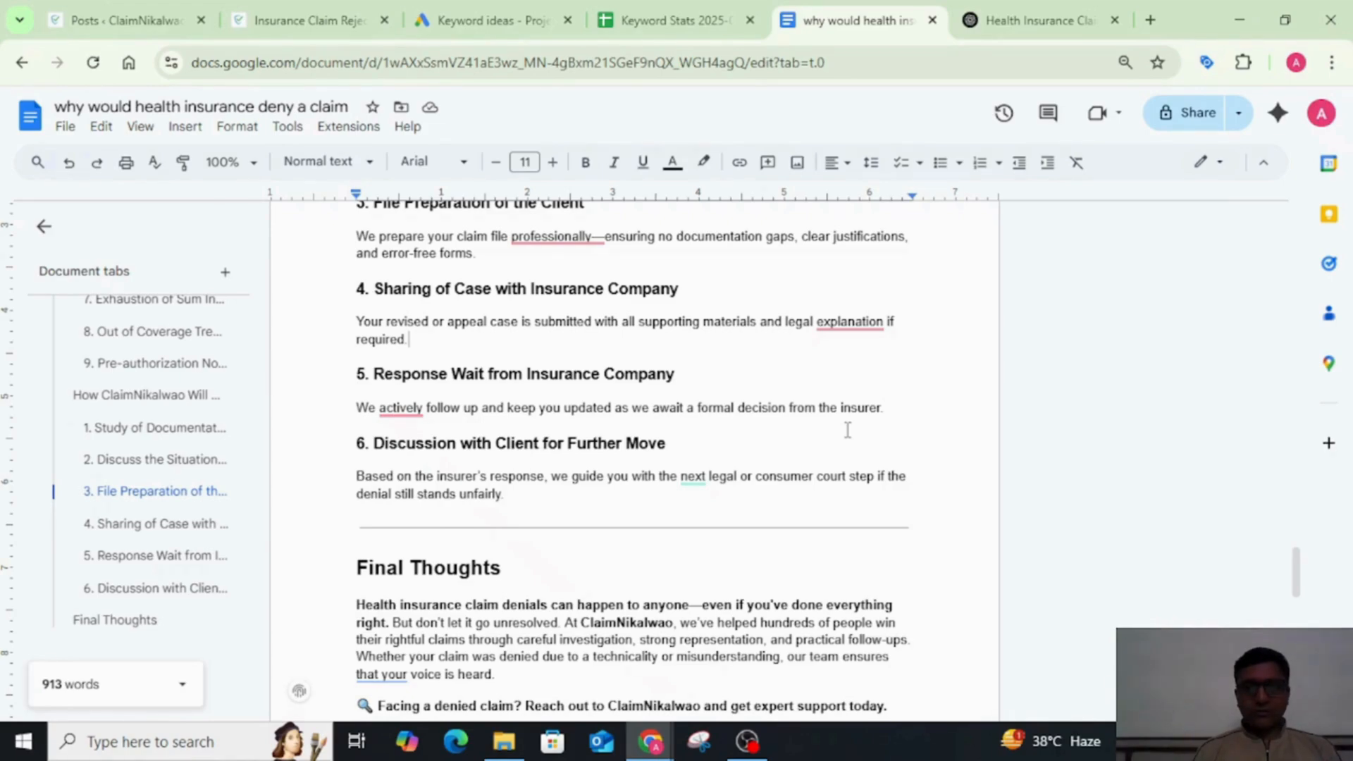
{"action": "scroll", "coordinate": [847, 430], "scroll_direction": "down", "scroll_amount": 1}
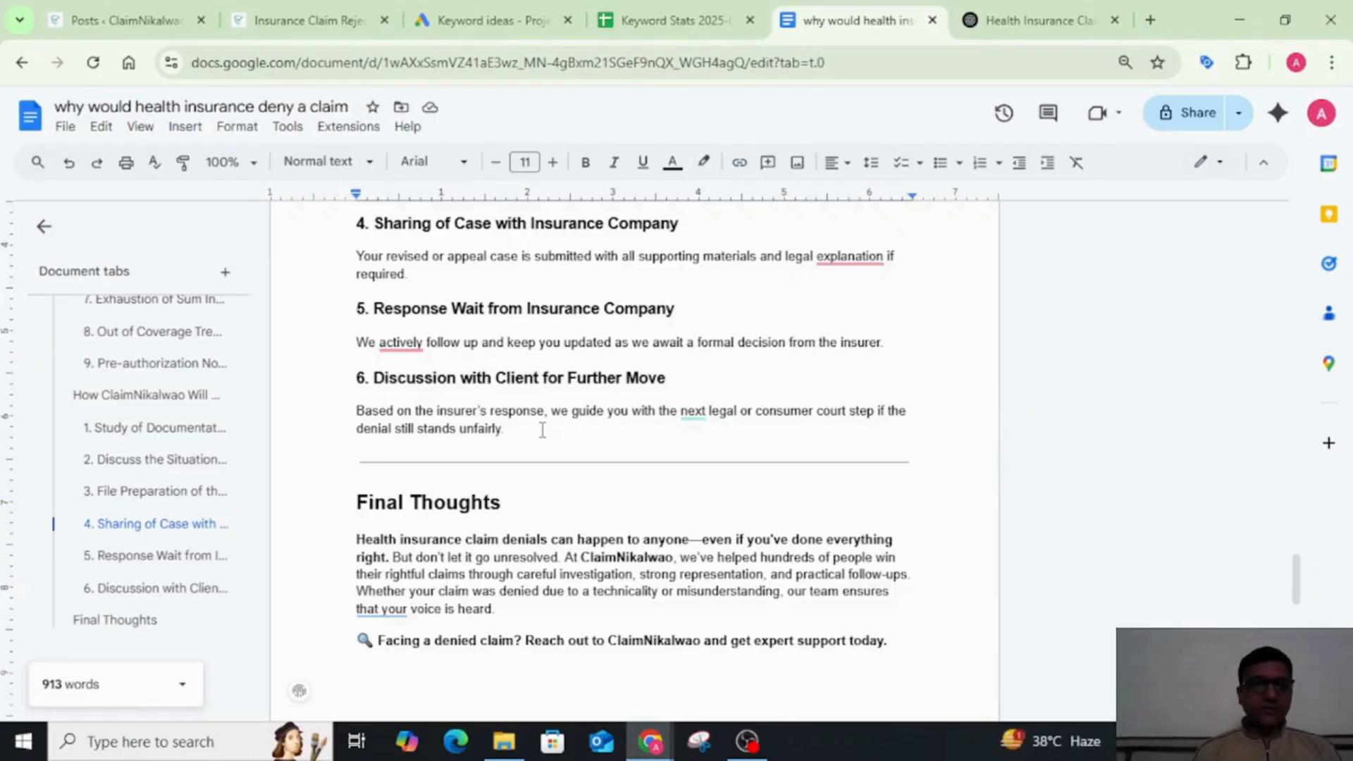
{"action": "scroll", "coordinate": [542, 430], "scroll_direction": "down", "scroll_amount": 2}
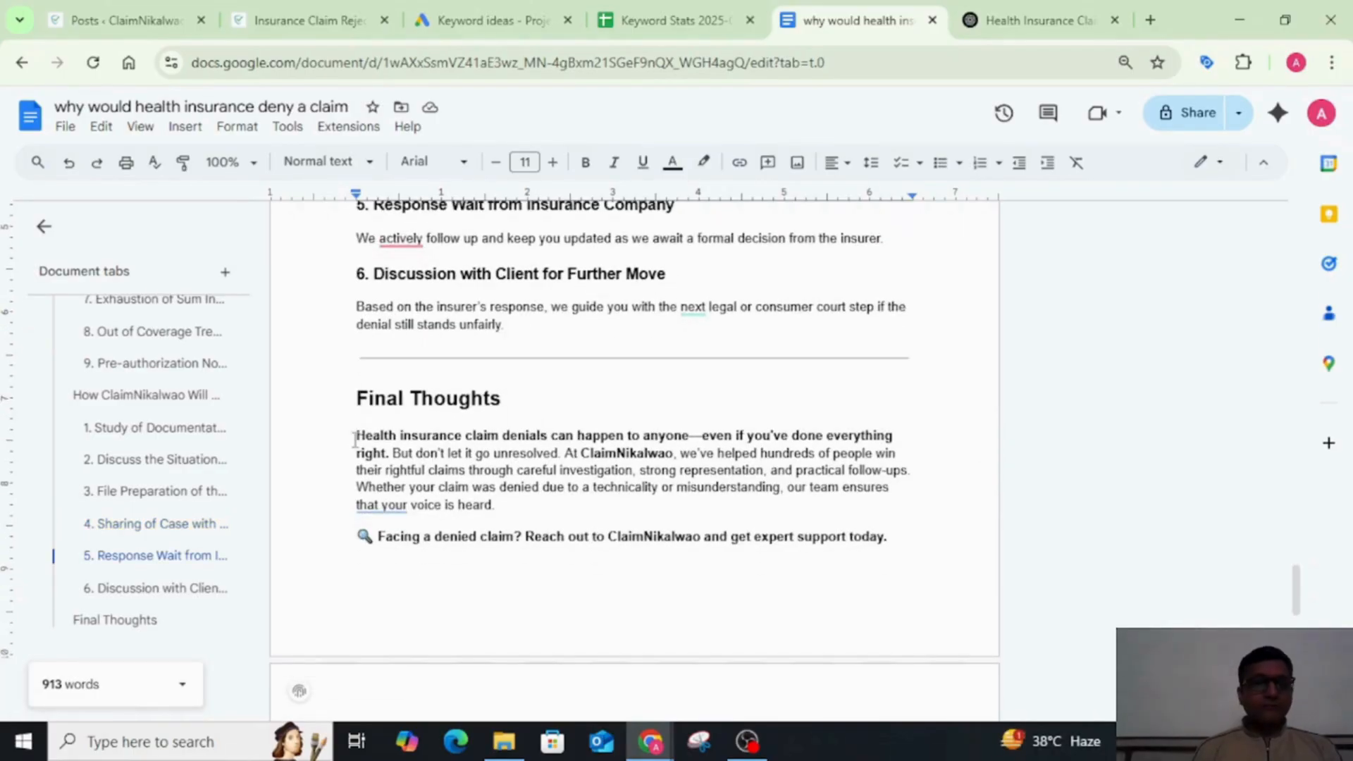
{"action": "left_click_drag", "start_coordinate": [356, 434], "coordinate": [910, 552]}
{"action": "key", "text": "ctrl+b"}
{"action": "key", "text": "ctrl+b"}
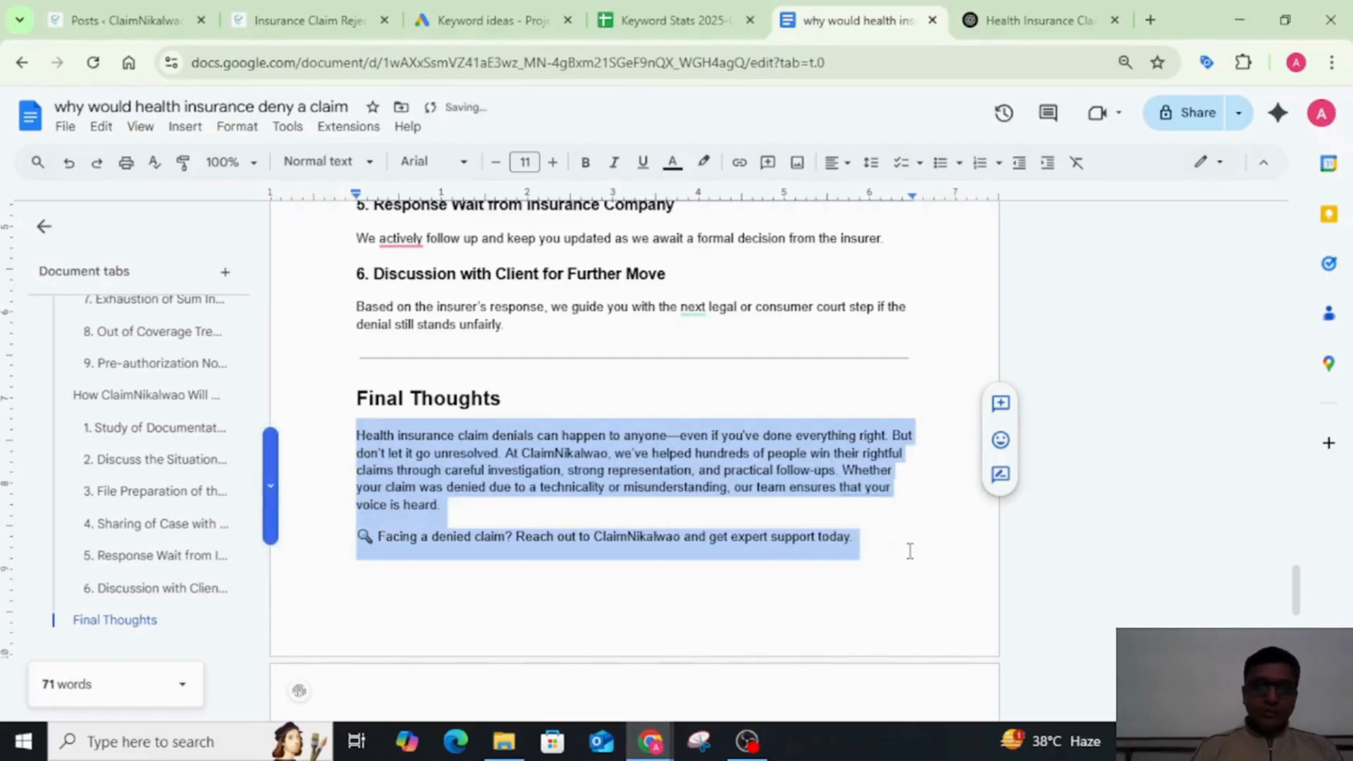
{"action": "left_click", "coordinate": [619, 470]}
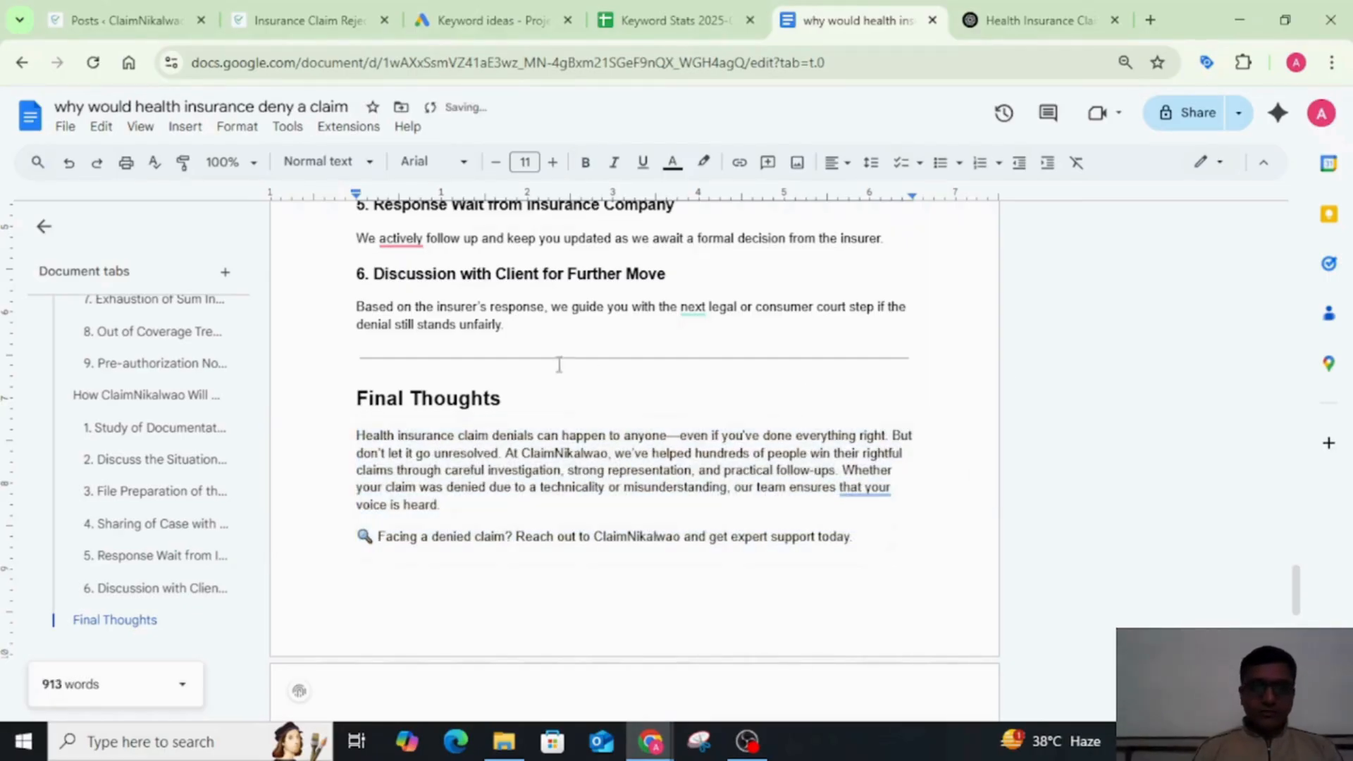
Step: Delete the horizontal line above "Final Thoughts" and split its paragraph so a new one starts at "At ClaimNikalwao"
{"action": "left_click", "coordinate": [951, 361]}
{"action": "key", "text": "BackSpace"}
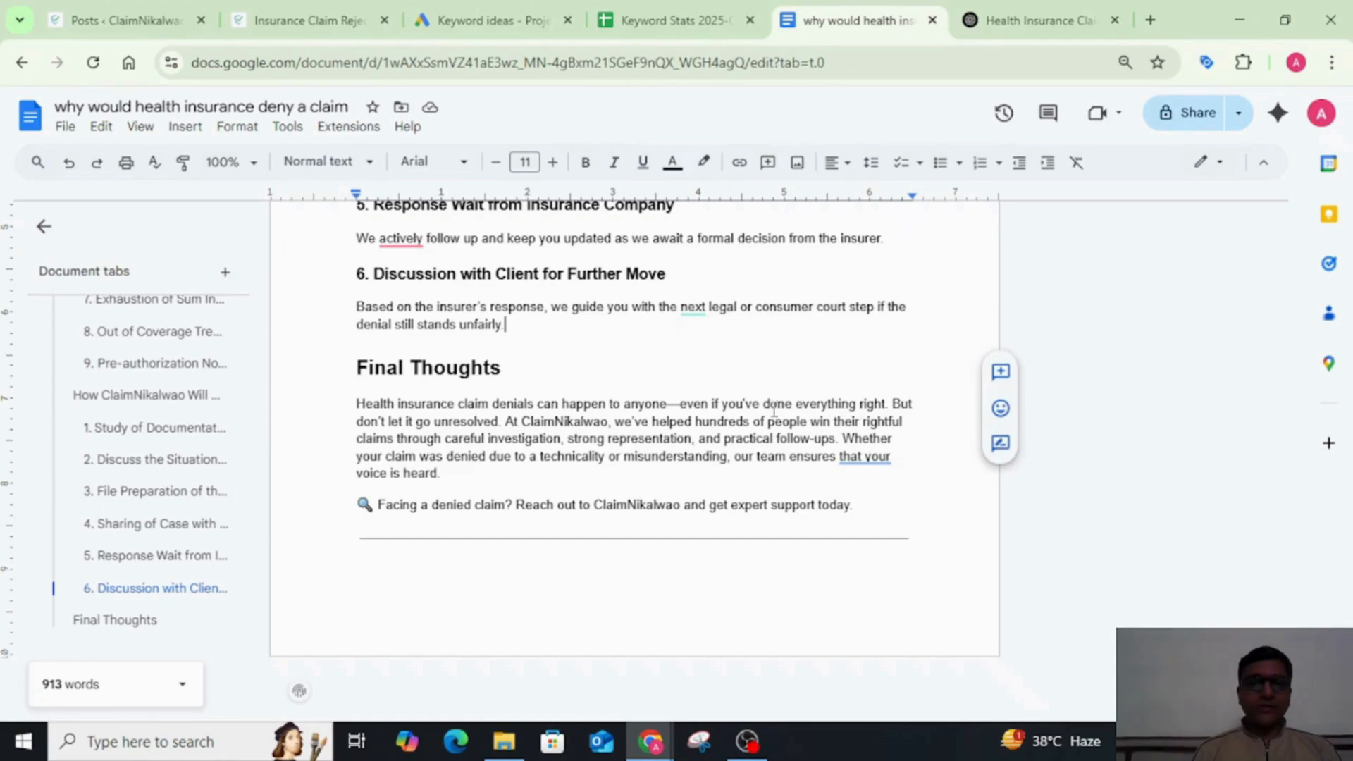
{"action": "left_click", "coordinate": [503, 422]}
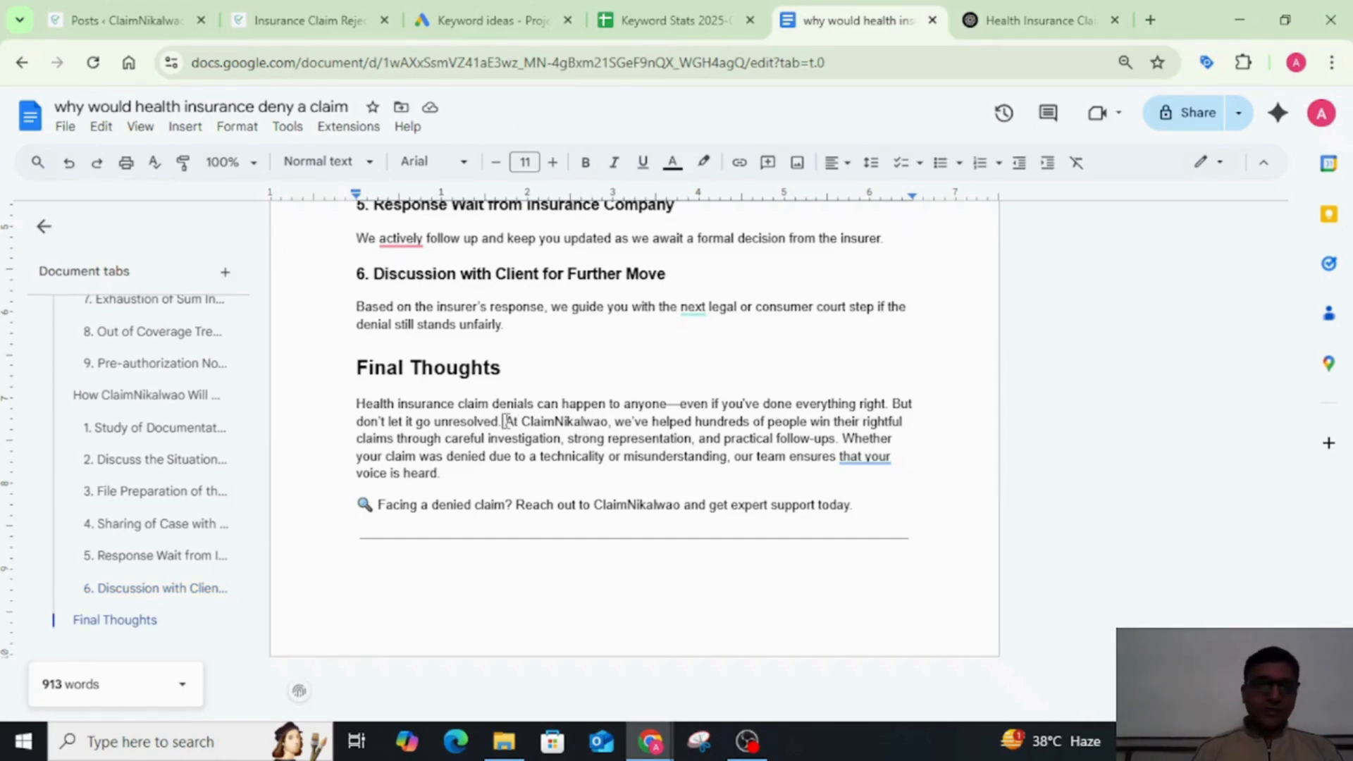
{"action": "key", "text": "Return"}
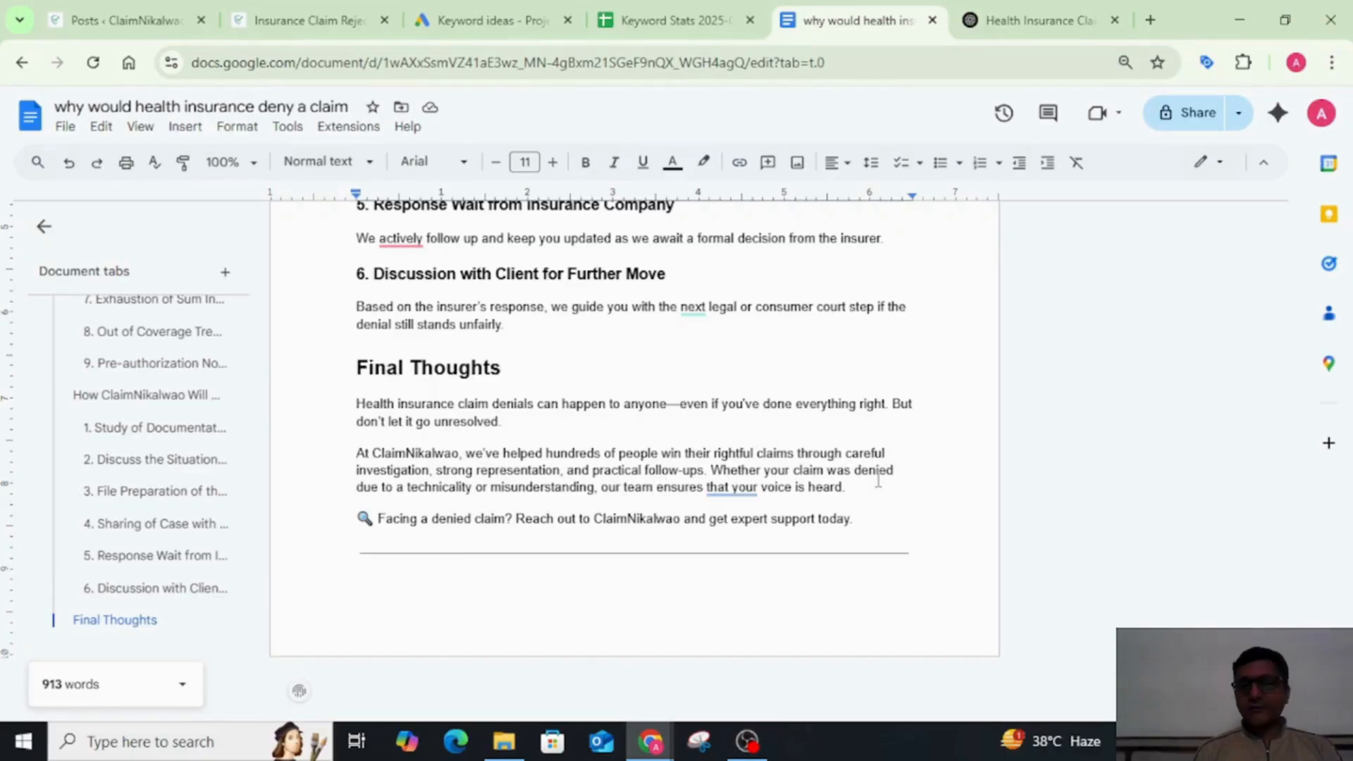
Step: Delete the horizontal line at the end of the blog and the "Facing a denied claim?" call-to-action line
{"action": "scroll", "coordinate": [879, 480], "scroll_direction": "up", "scroll_amount": 1}
{"action": "left_click", "coordinate": [938, 562]}
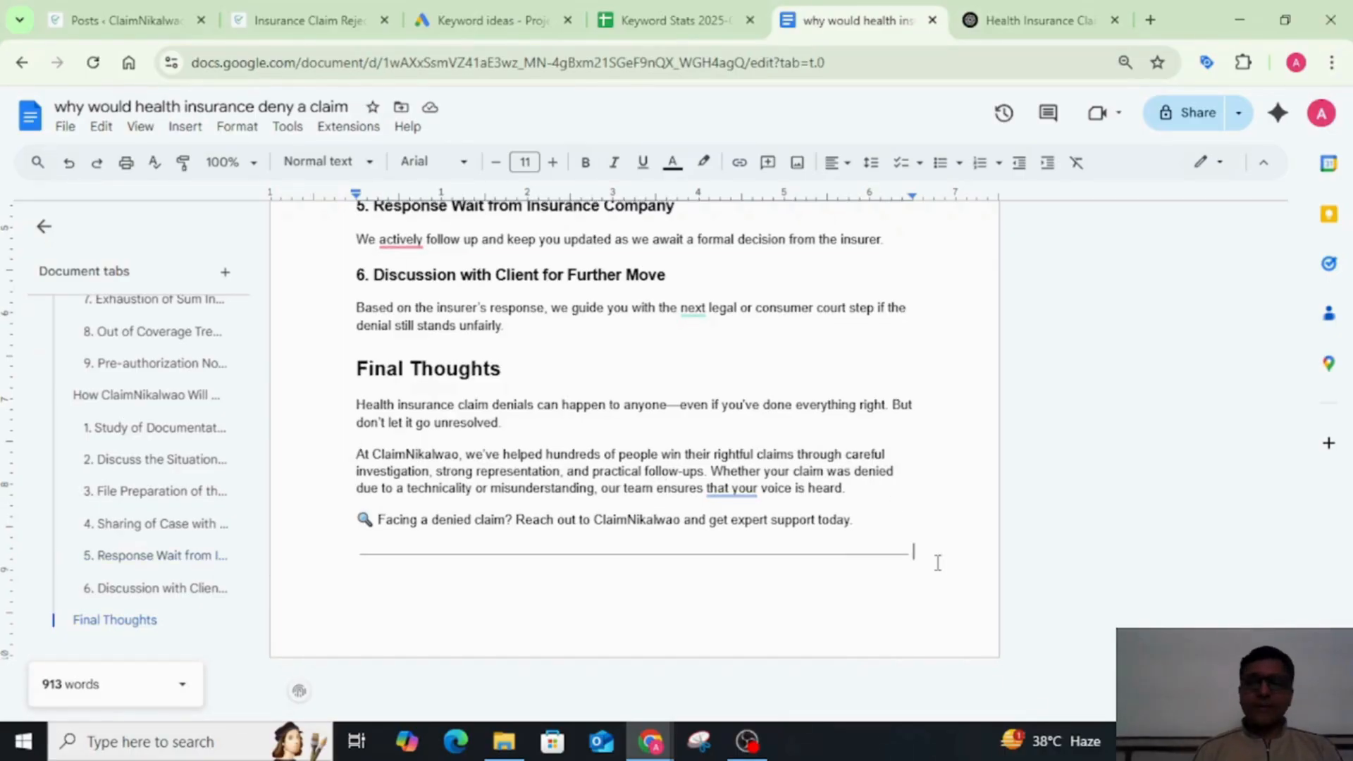
{"action": "key", "text": "BackSpace"}
{"action": "key", "text": "BackSpace"}
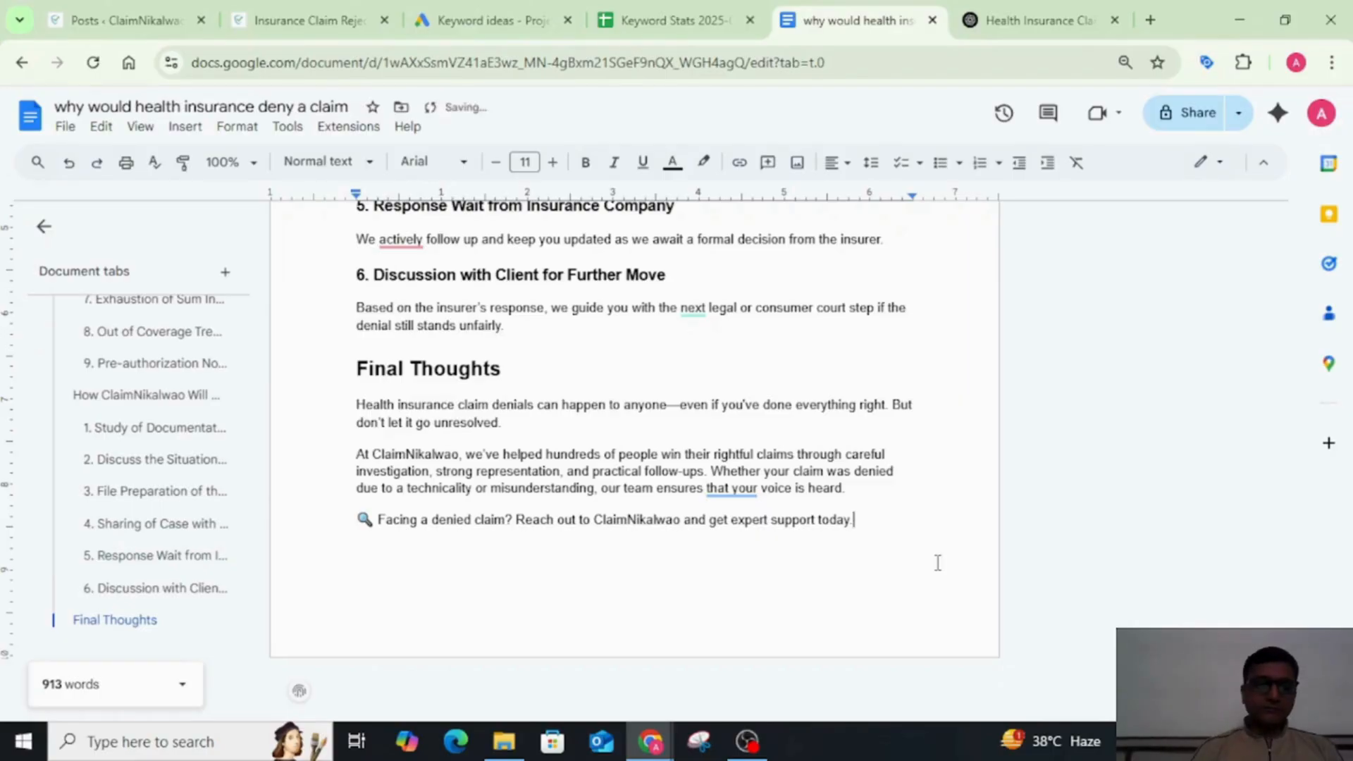
{"action": "key", "text": "BackSpace"}
{"action": "triple_click", "coordinate": [692, 522]}
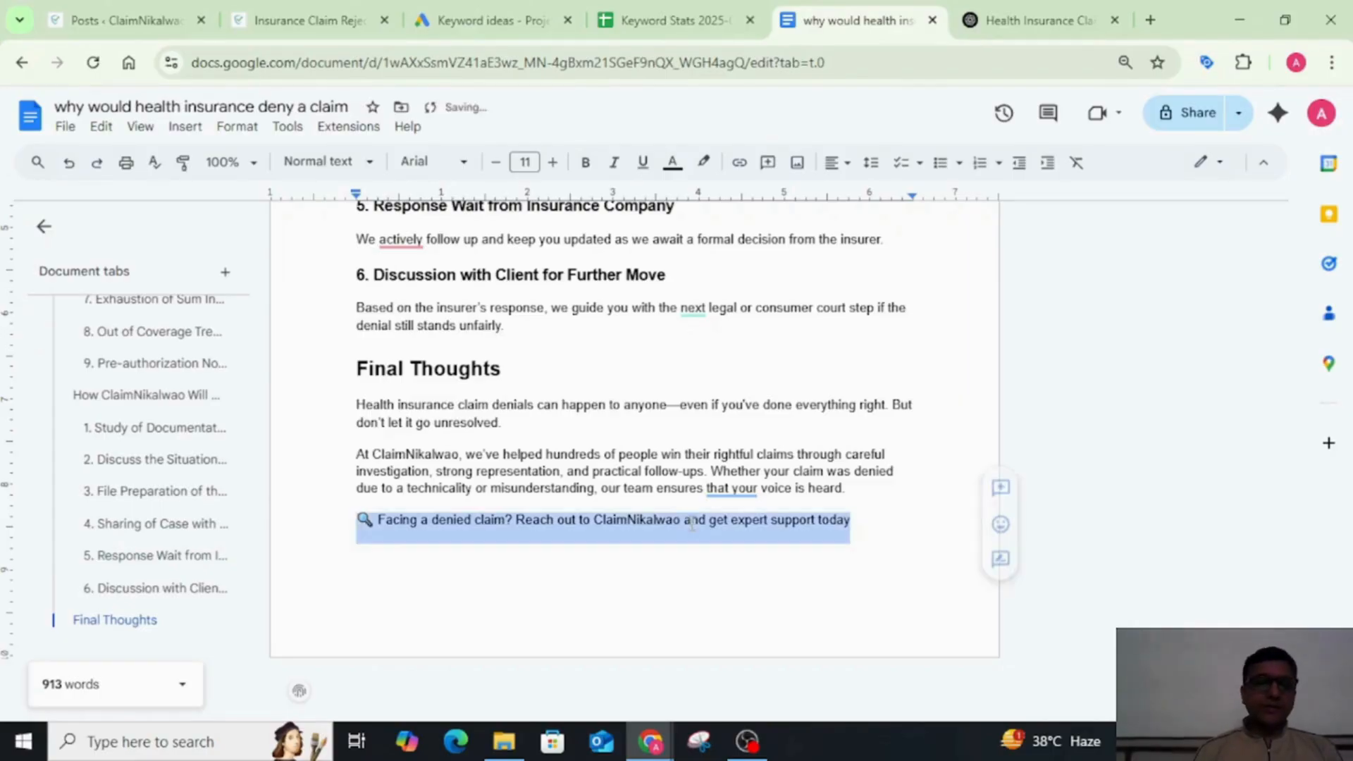
{"action": "key", "text": "BackSpace"}
{"action": "key", "text": "BackSpace"}
Step: Review the edited blog from its introduction through the denial circumstances to the "How ClaimNikalwao Will Help You" section
{"action": "scroll", "coordinate": [692, 522], "scroll_direction": "up", "scroll_amount": 20}
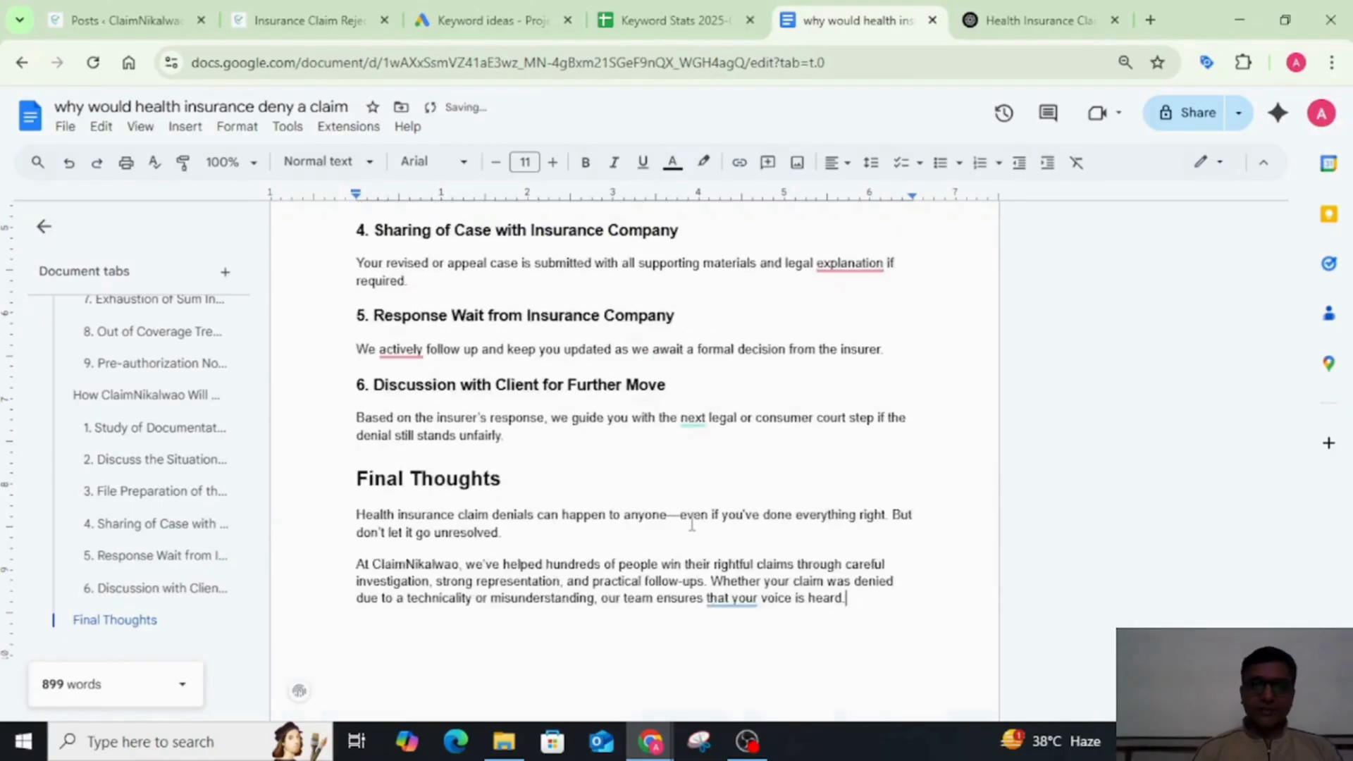
{"action": "scroll", "coordinate": [692, 522], "scroll_direction": "up", "scroll_amount": 20}
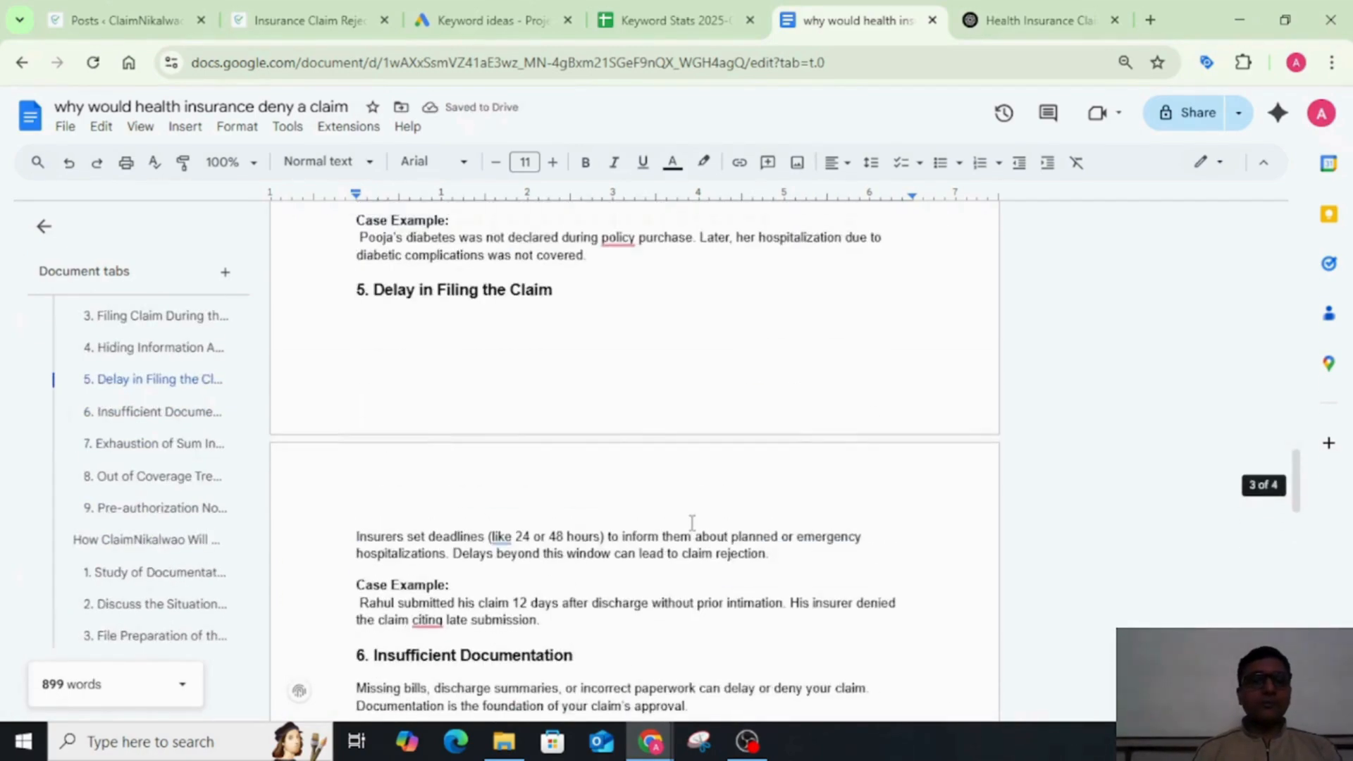
{"action": "scroll", "coordinate": [692, 522], "scroll_direction": "up", "scroll_amount": 10}
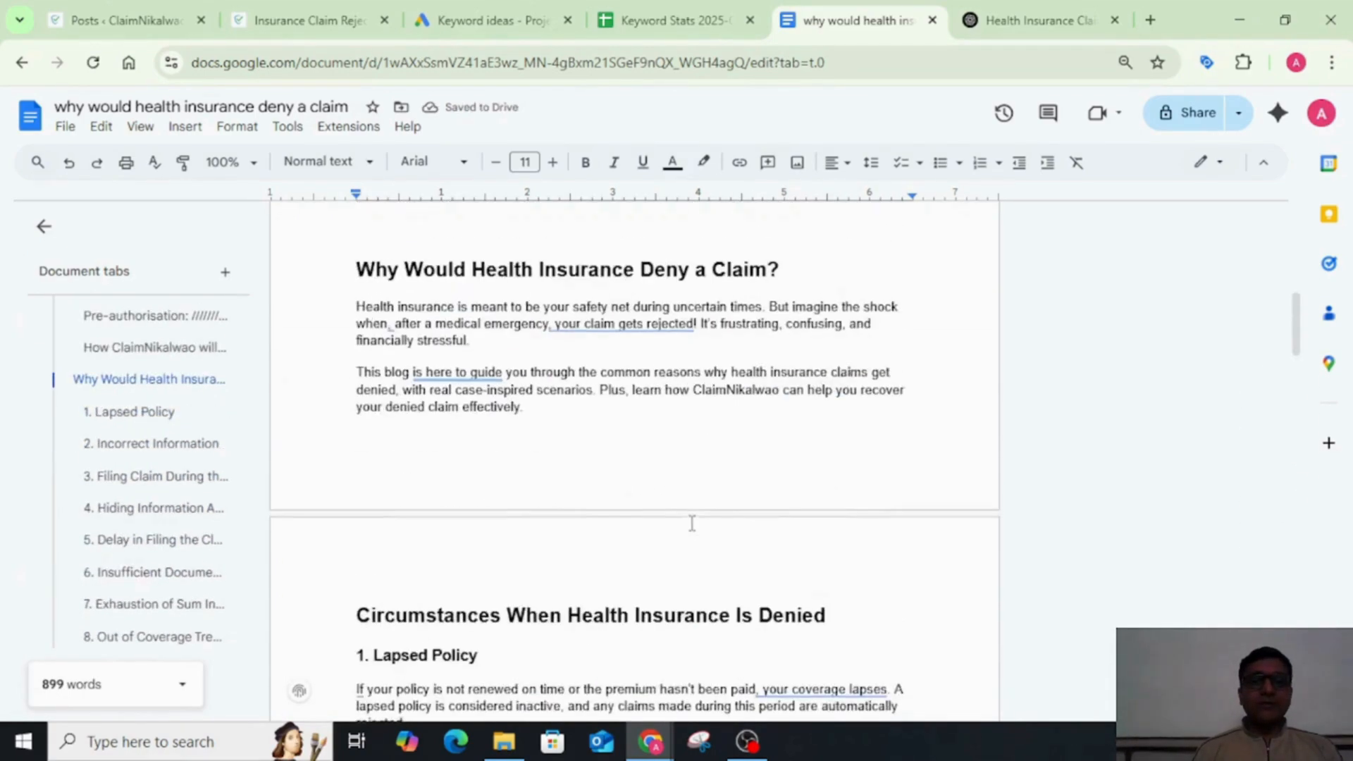
{"action": "scroll", "coordinate": [692, 522], "scroll_direction": "down", "scroll_amount": 4}
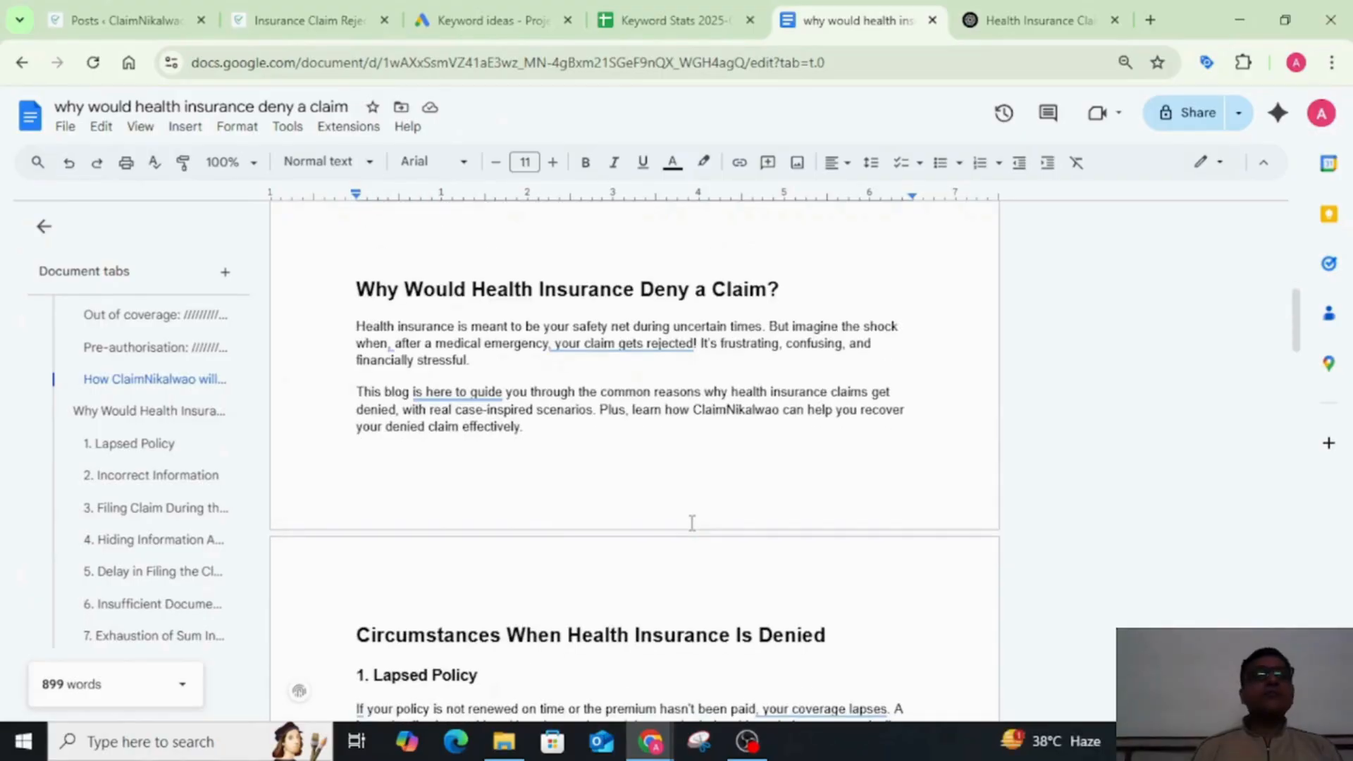
{"action": "scroll", "coordinate": [692, 522], "scroll_direction": "up", "scroll_amount": 2}
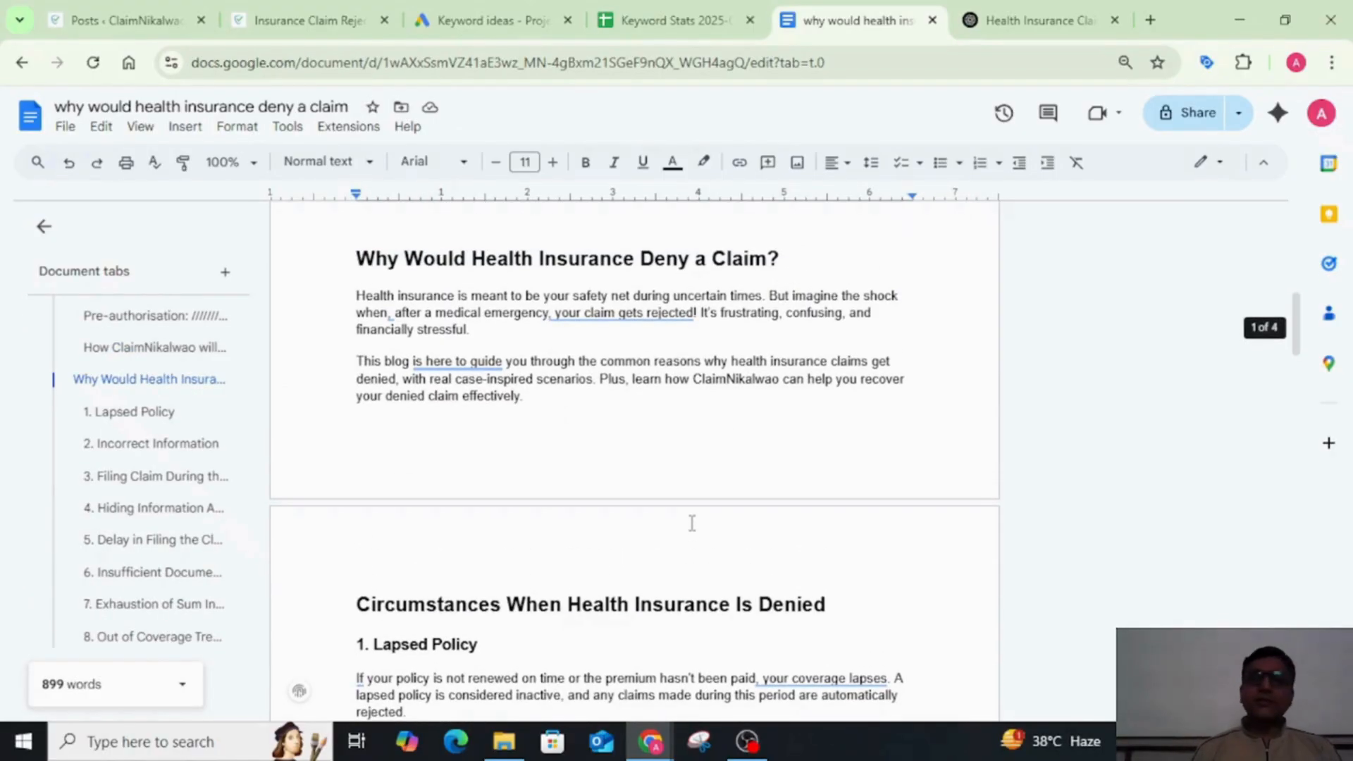
{"action": "scroll", "coordinate": [692, 522], "scroll_direction": "down", "scroll_amount": 8}
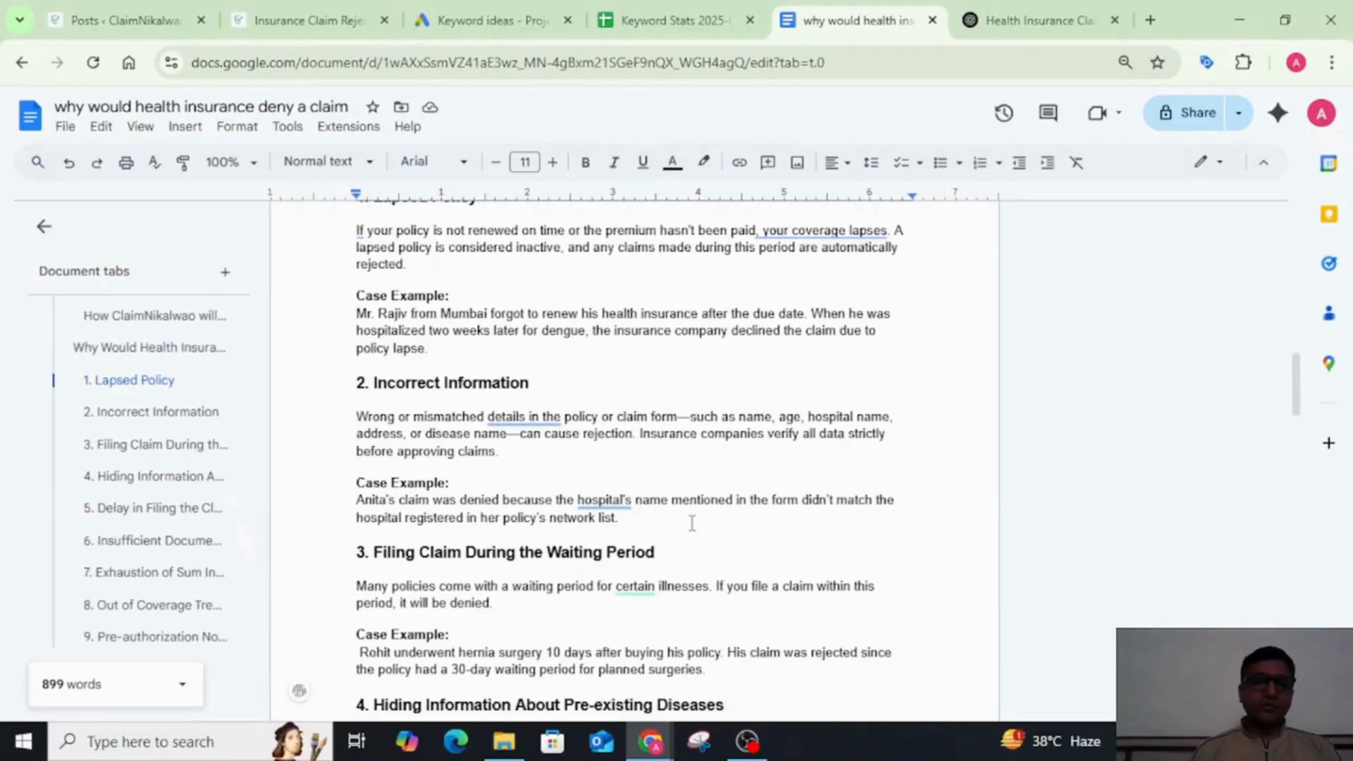
{"action": "scroll", "coordinate": [692, 522], "scroll_direction": "down", "scroll_amount": 14}
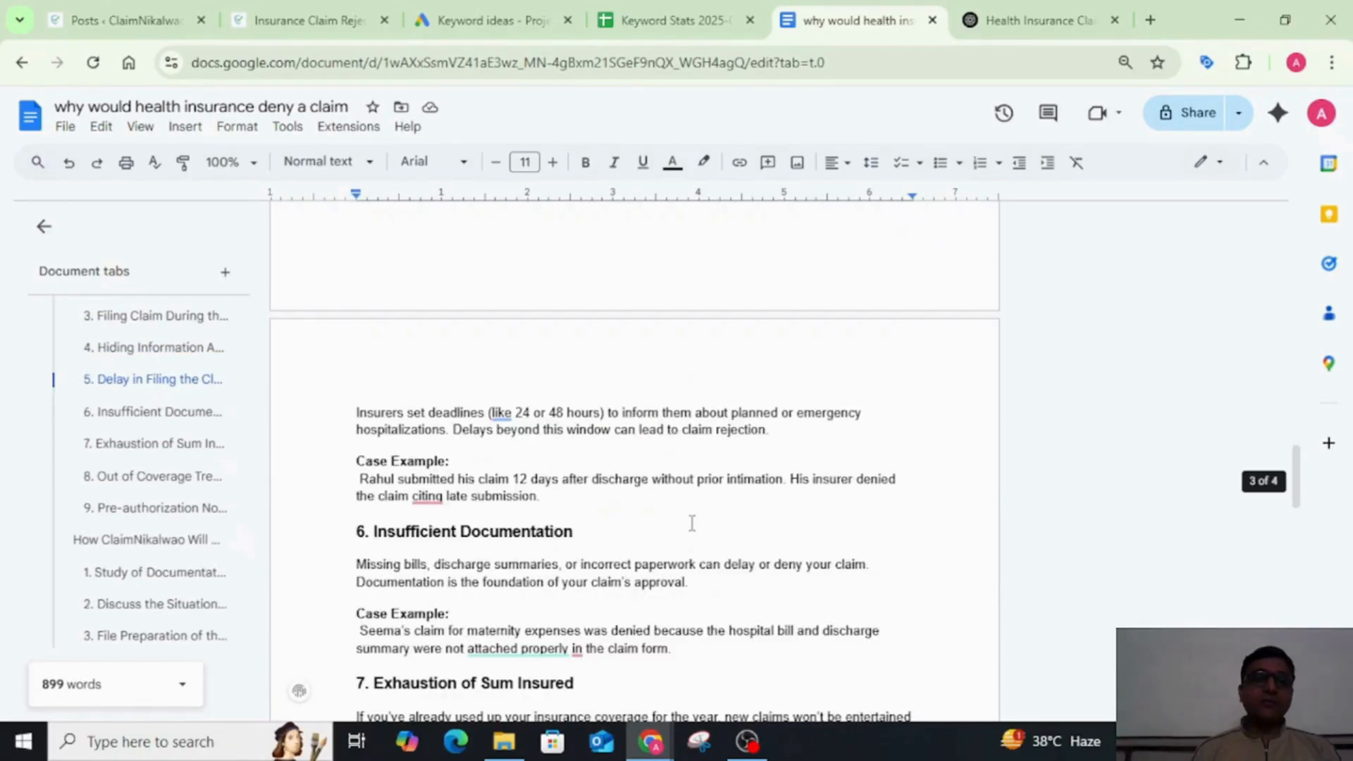
{"action": "scroll", "coordinate": [692, 522], "scroll_direction": "down", "scroll_amount": 11}
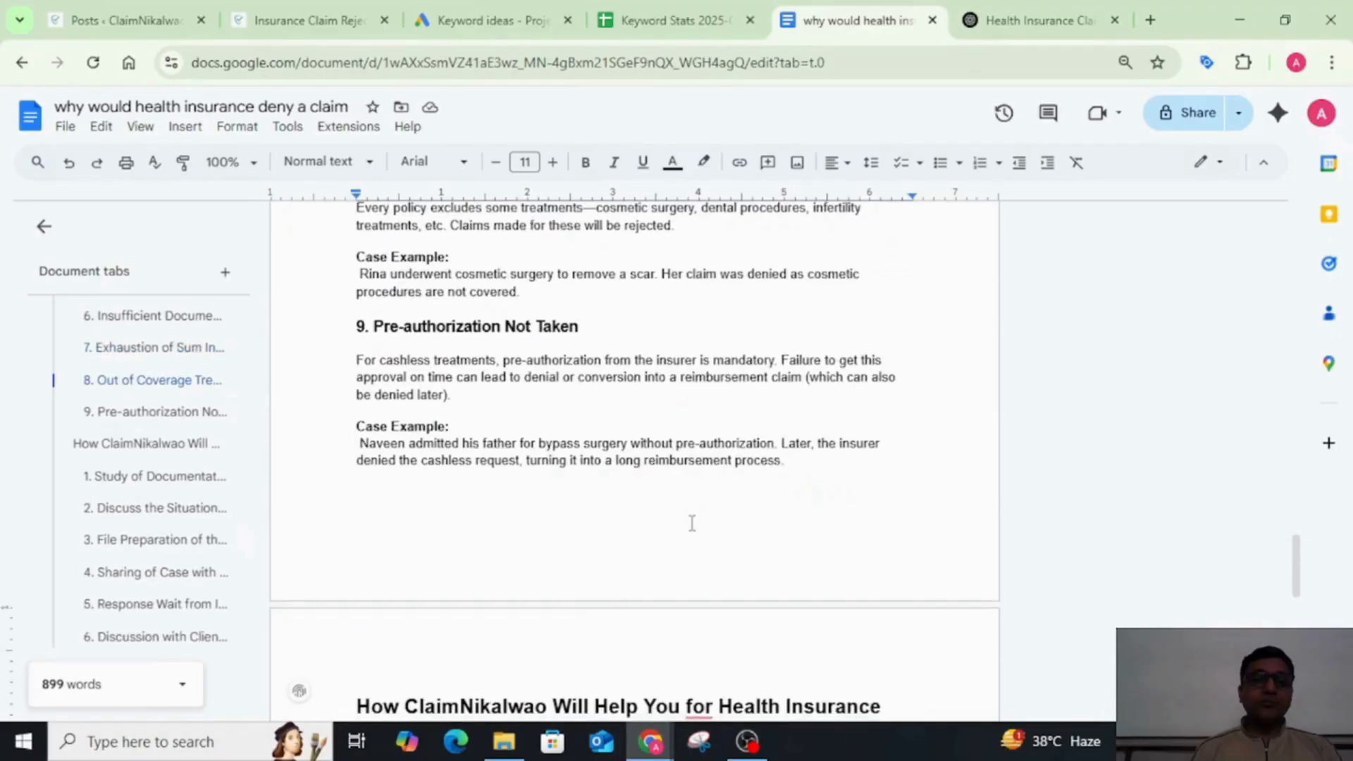
{"action": "scroll", "coordinate": [692, 522], "scroll_direction": "up", "scroll_amount": 2}
{"action": "scroll", "coordinate": [692, 522], "scroll_direction": "down", "scroll_amount": 11}
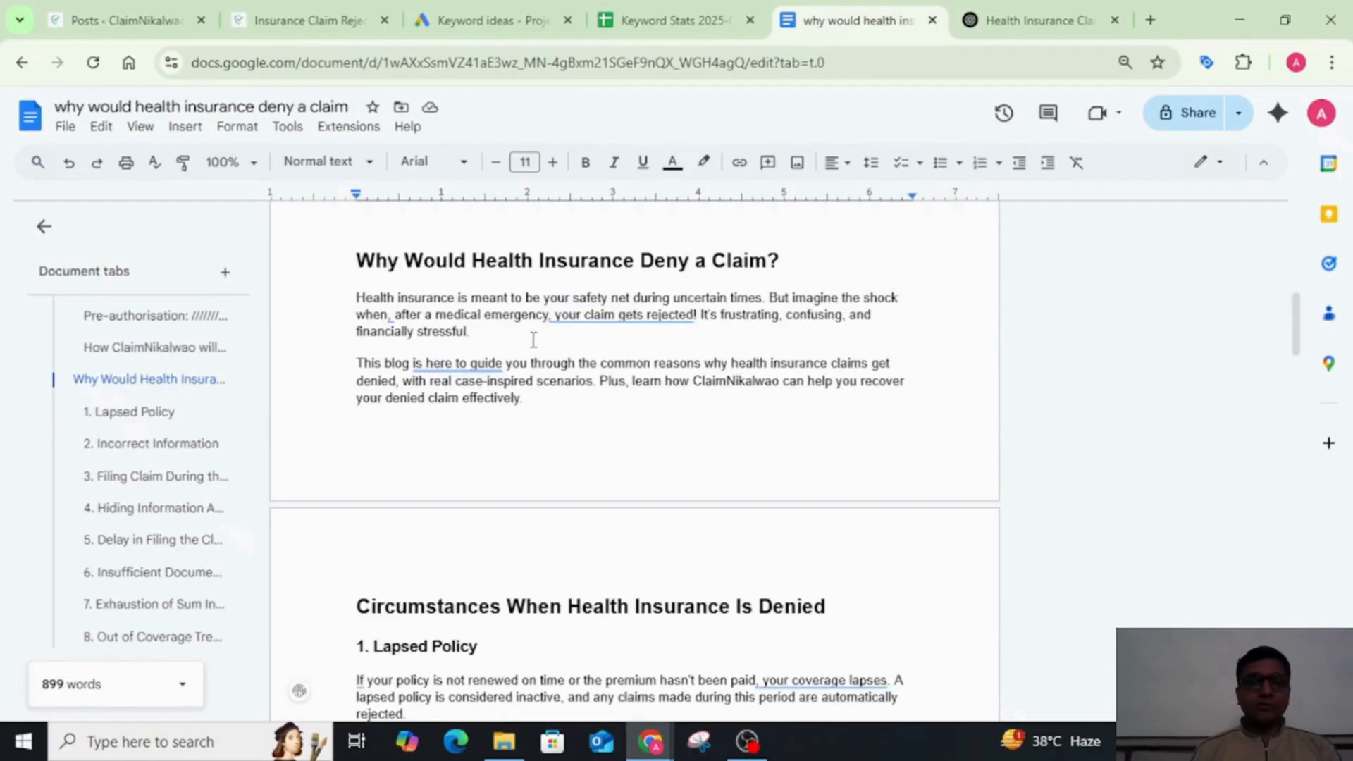
Step: Reread the blog's introduction and the "1. Lapsed Policy" section with its case example
{"action": "left_click", "coordinate": [533, 339]}
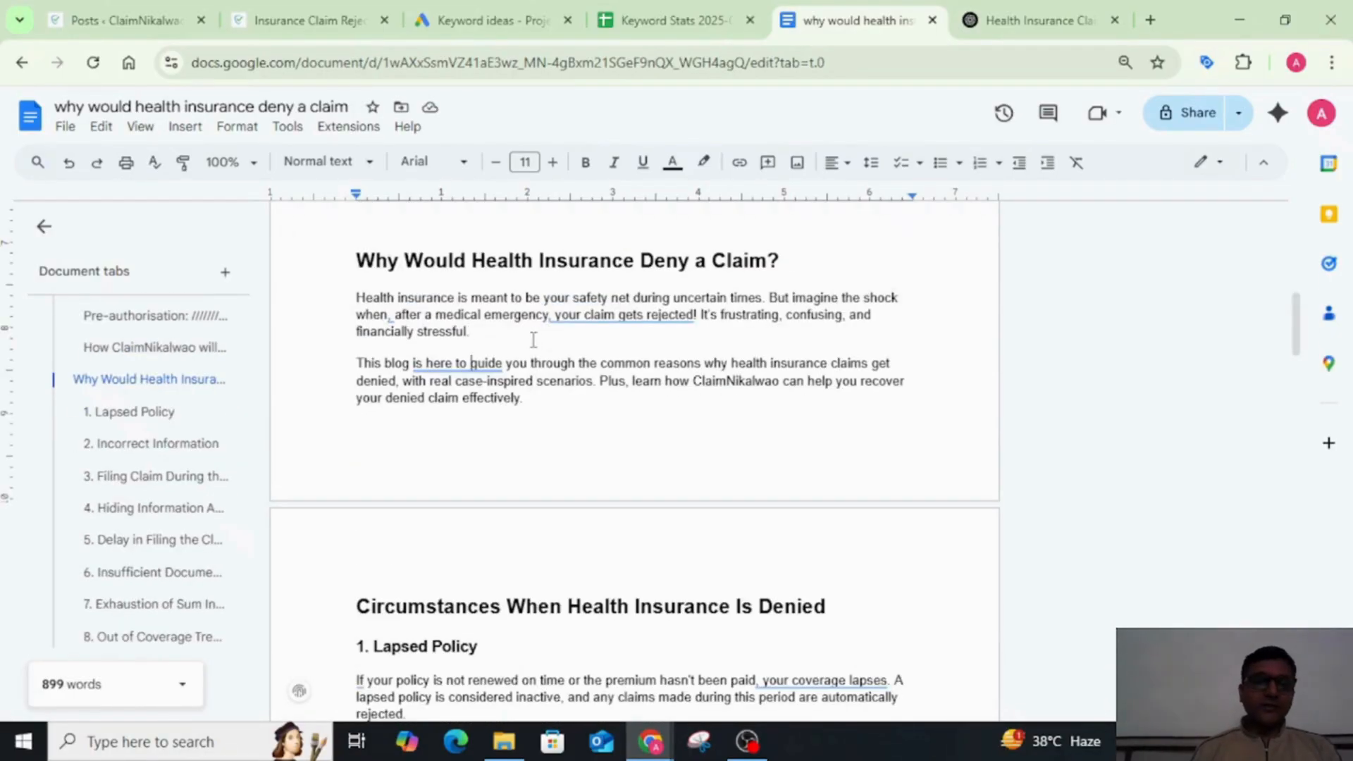
{"action": "key", "text": "Down"}
{"action": "key", "text": "Down"}
{"action": "key", "text": "Down"}
{"action": "key", "text": "Down"}
{"action": "key", "text": "Down"}
{"action": "key", "text": "Down"}
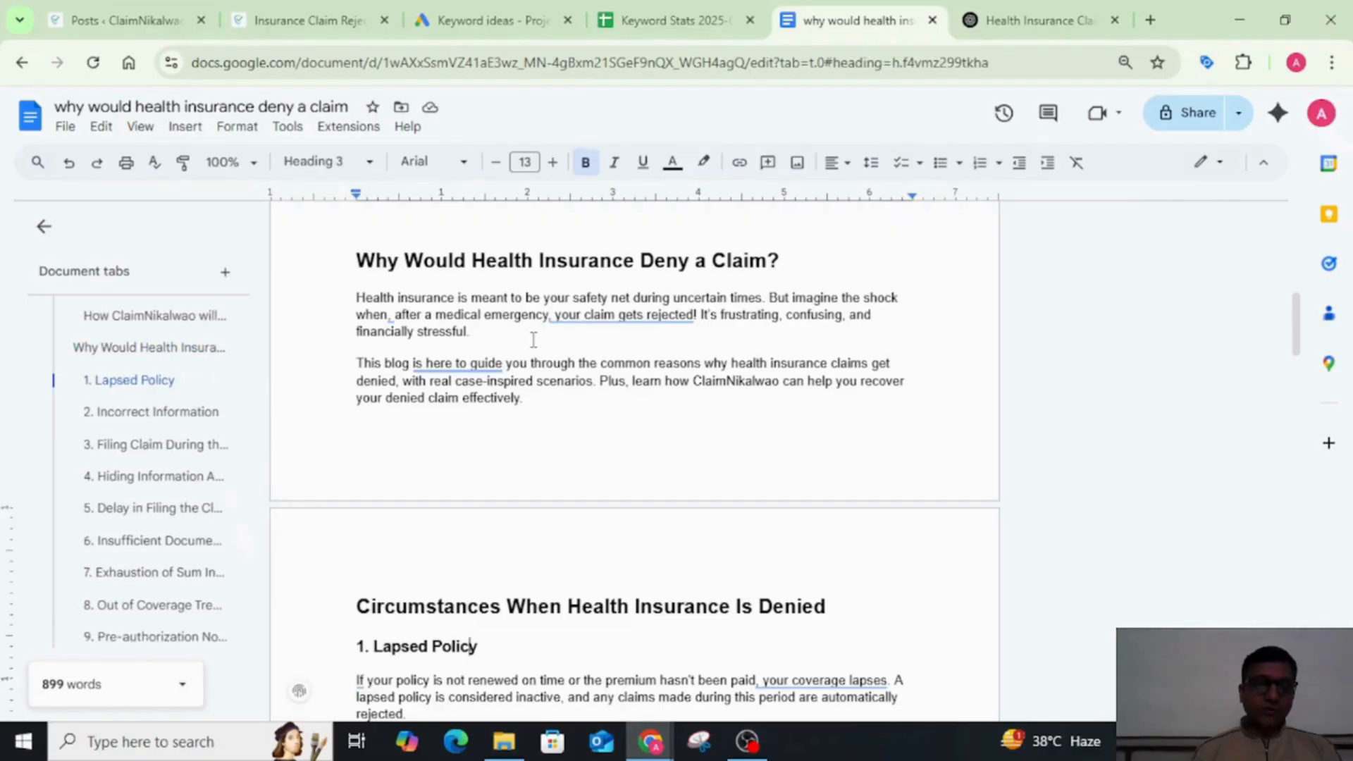
{"action": "key", "text": "Down"}
{"action": "scroll", "coordinate": [534, 339], "scroll_direction": "down", "scroll_amount": 6}
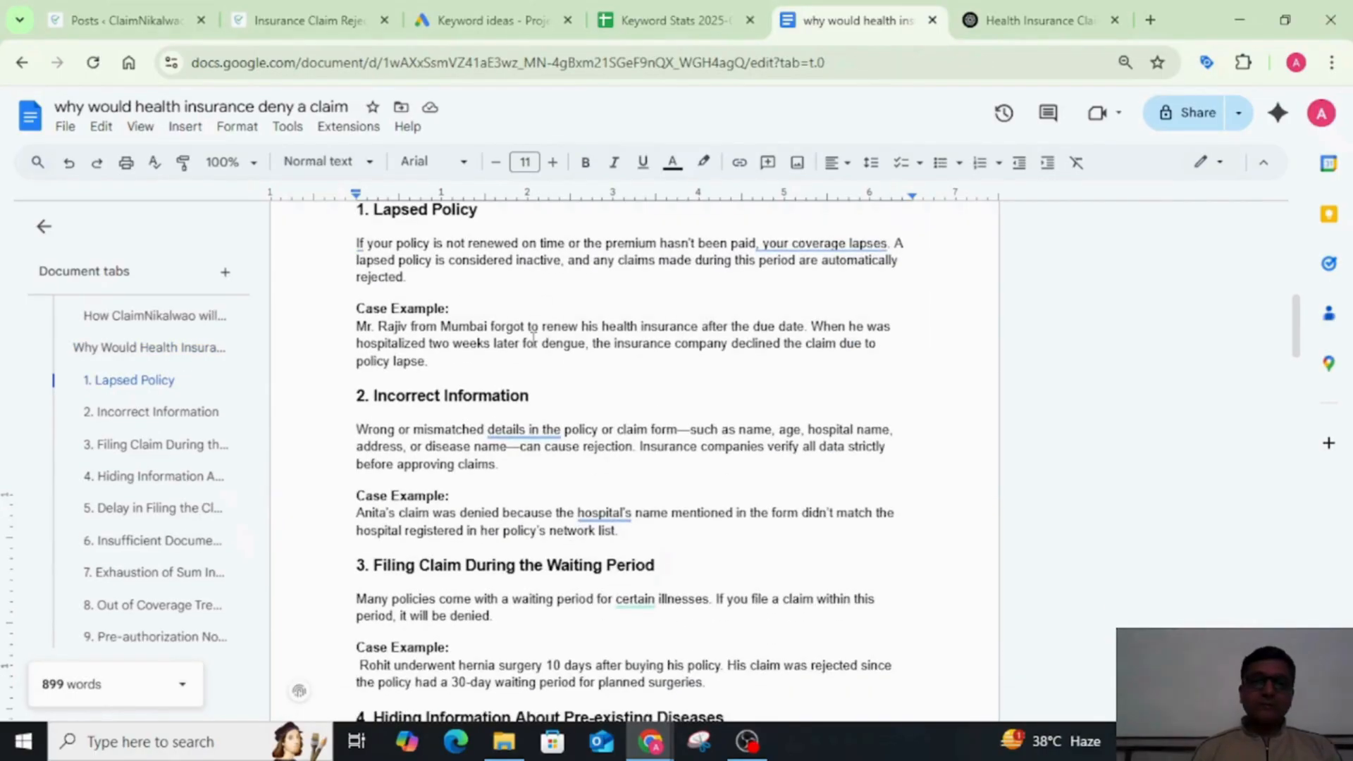
{"action": "key", "text": "Down"}
{"action": "key", "text": "Down"}
{"action": "key", "text": "Down"}
{"action": "key", "text": "Down"}
{"action": "key", "text": "Down"}
{"action": "key", "text": "Down"}
{"action": "key", "text": "Down"}
{"action": "key", "text": "Down"}
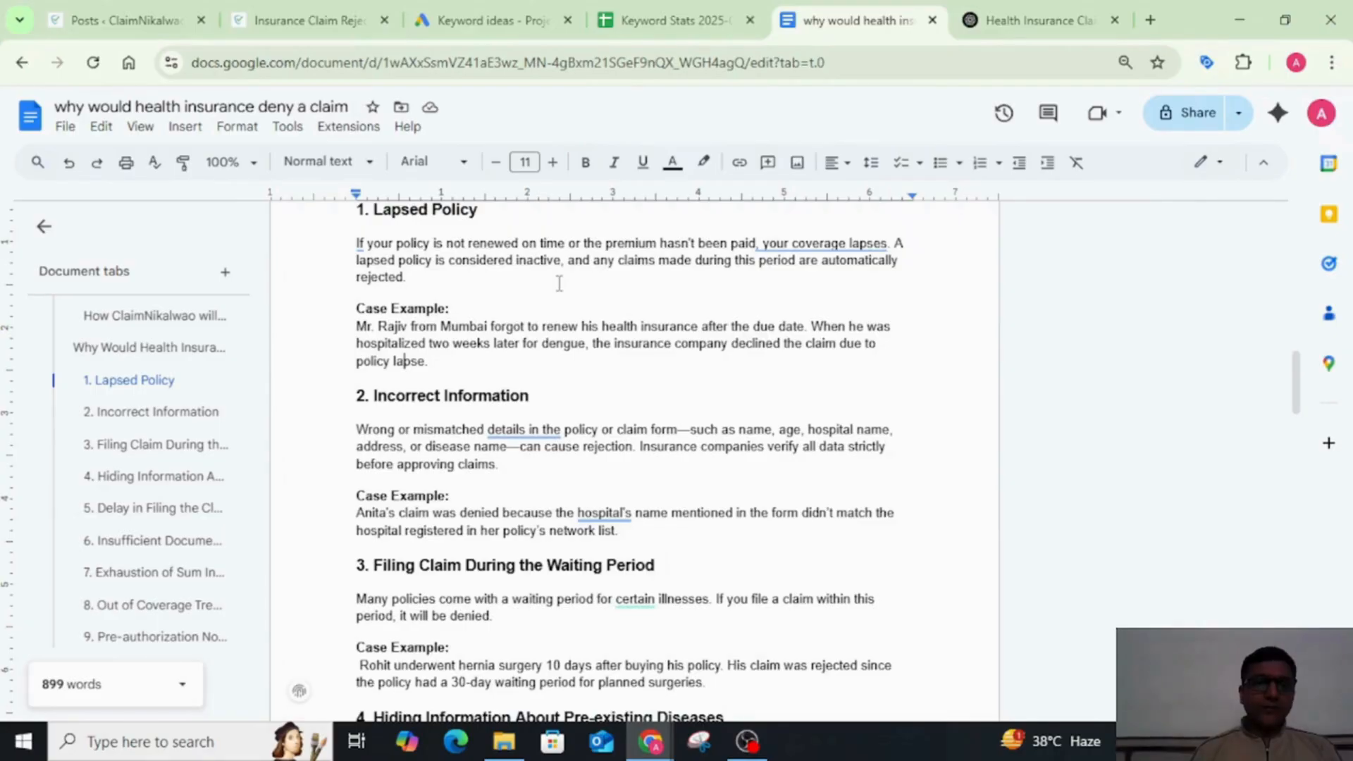
Step: Review the denial reasons and case examples from "2. Incorrect Information" through "4. Hiding Information About Pre-existing Diseases"
{"action": "scroll", "coordinate": [559, 284], "scroll_direction": "down", "scroll_amount": 3}
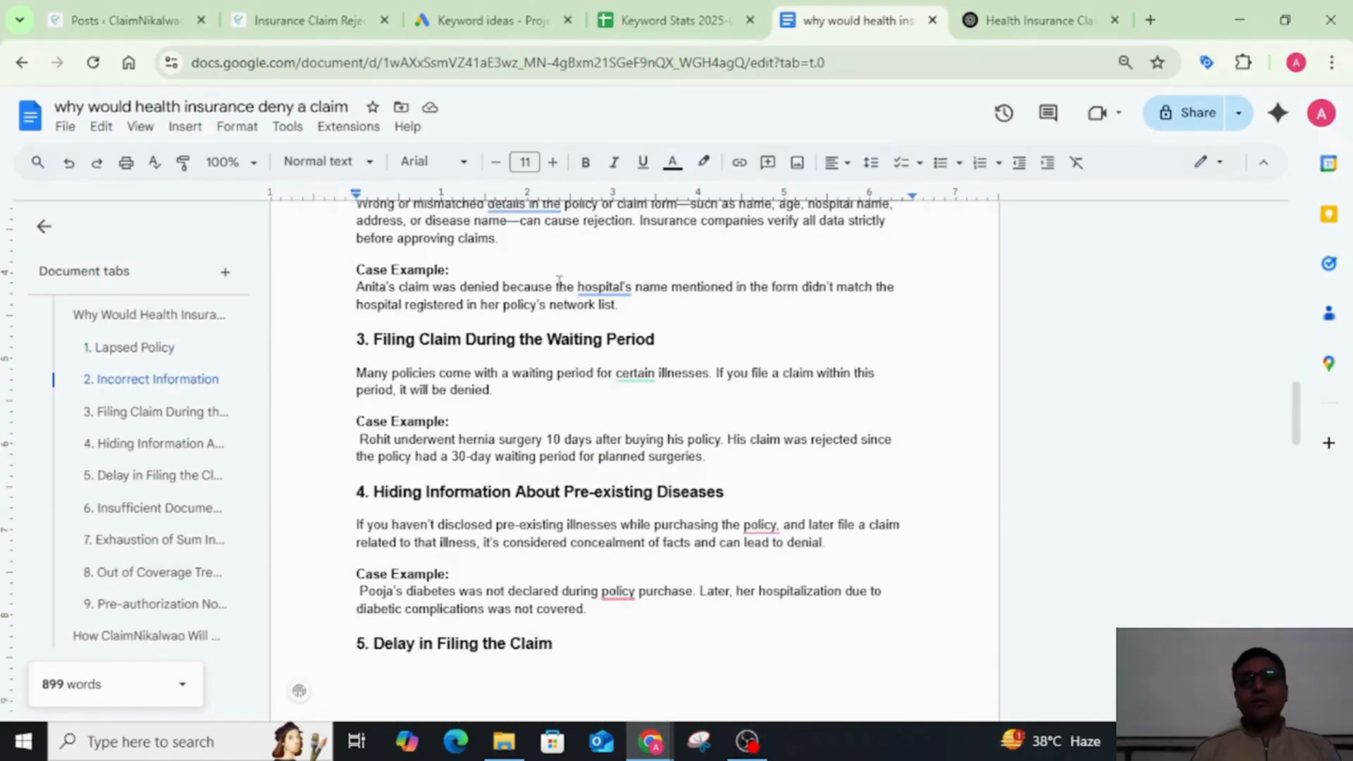
{"action": "left_click", "coordinate": [558, 284]}
{"action": "scroll", "coordinate": [655, 393], "scroll_direction": "down", "scroll_amount": 1}
{"action": "key", "text": "Down"}
{"action": "key", "text": "Down"}
{"action": "key", "text": "Down"}
{"action": "key", "text": "Down"}
{"action": "key", "text": "Down"}
{"action": "key", "text": "Down"}
{"action": "key", "text": "Down"}
{"action": "key", "text": "Down"}
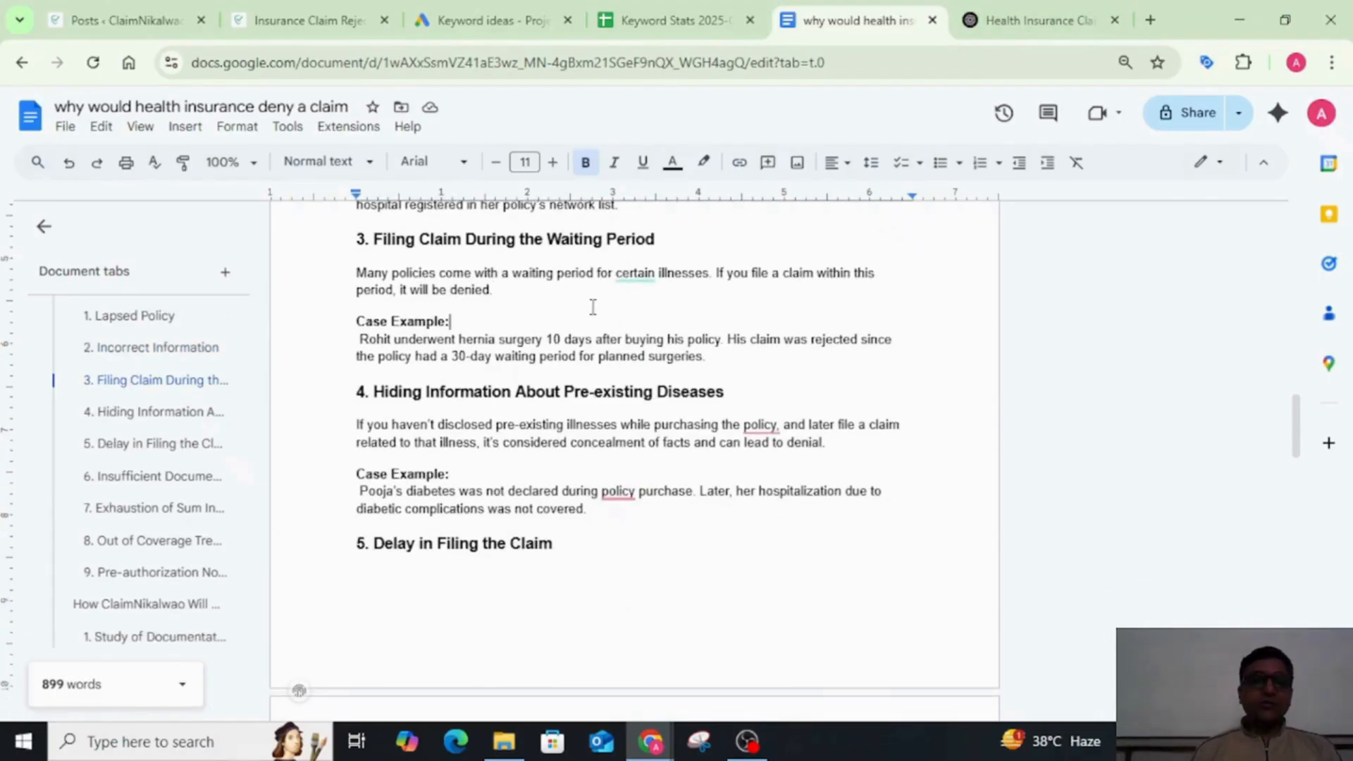
{"action": "key", "text": "Down"}
{"action": "key", "text": "Down"}
{"action": "key", "text": "Down"}
{"action": "key", "text": "Down"}
{"action": "key", "text": "Down"}
{"action": "key", "text": "Down"}
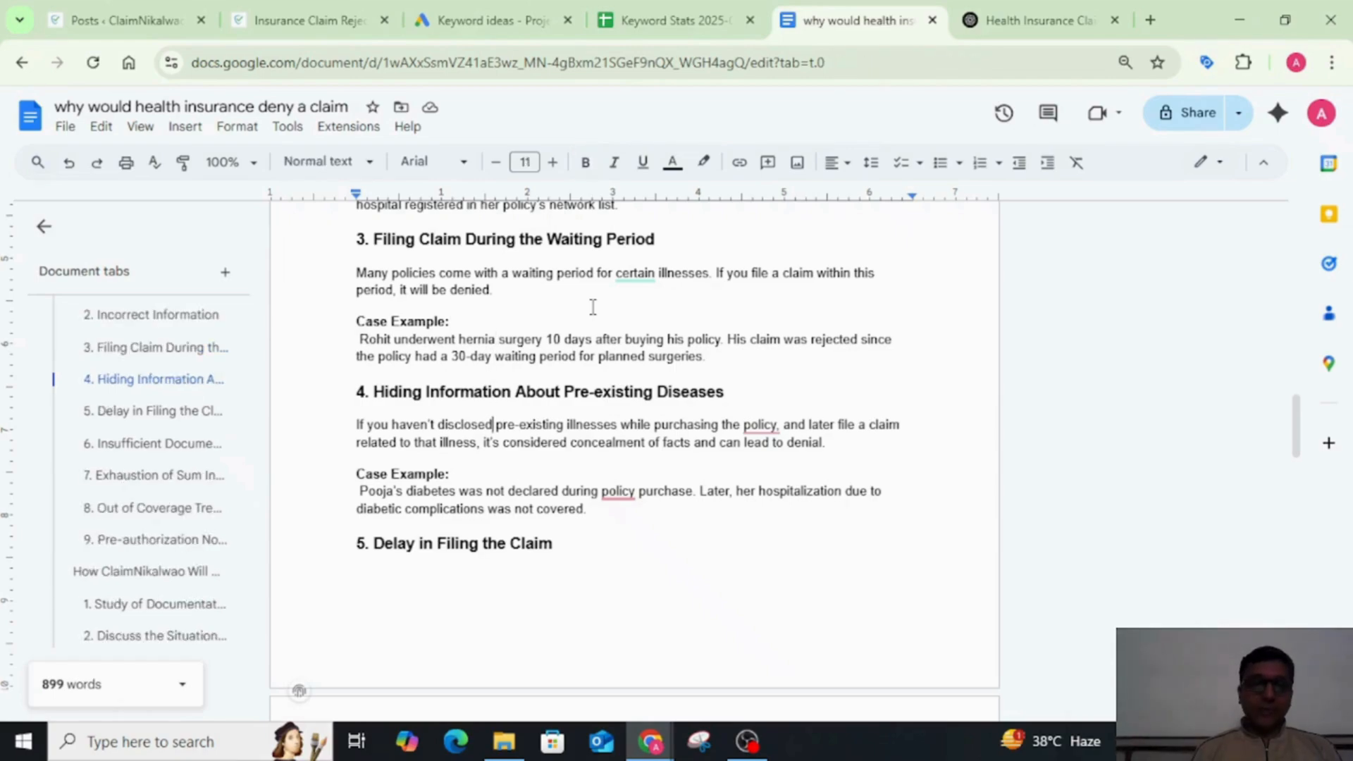
{"action": "key", "text": "Down"}
{"action": "key", "text": "Down"}
{"action": "key", "text": "Down"}
{"action": "key", "text": "Down"}
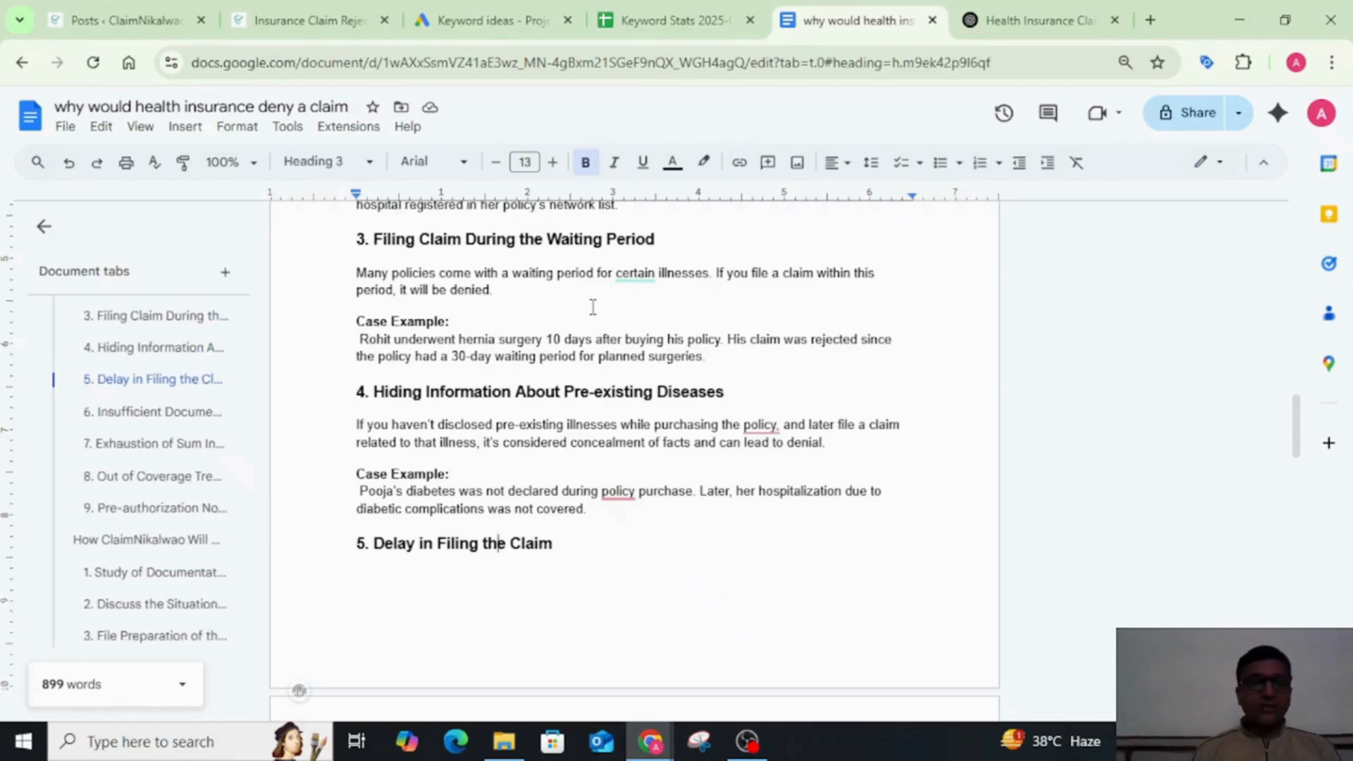
Step: Continue the review from "5. Delay in Filing the Claim" through "9. Pre-authorization Not Taken", including each section's case example
{"action": "key", "text": "Down"}
{"action": "key", "text": "Down"}
{"action": "key", "text": "Down"}
{"action": "key", "text": "Down"}
{"action": "key", "text": "Down"}
{"action": "key", "text": "Down"}
{"action": "key", "text": "Down"}
{"action": "key", "text": "Down"}
{"action": "key", "text": "Down"}
{"action": "key", "text": "Down"}
{"action": "key", "text": "Down"}
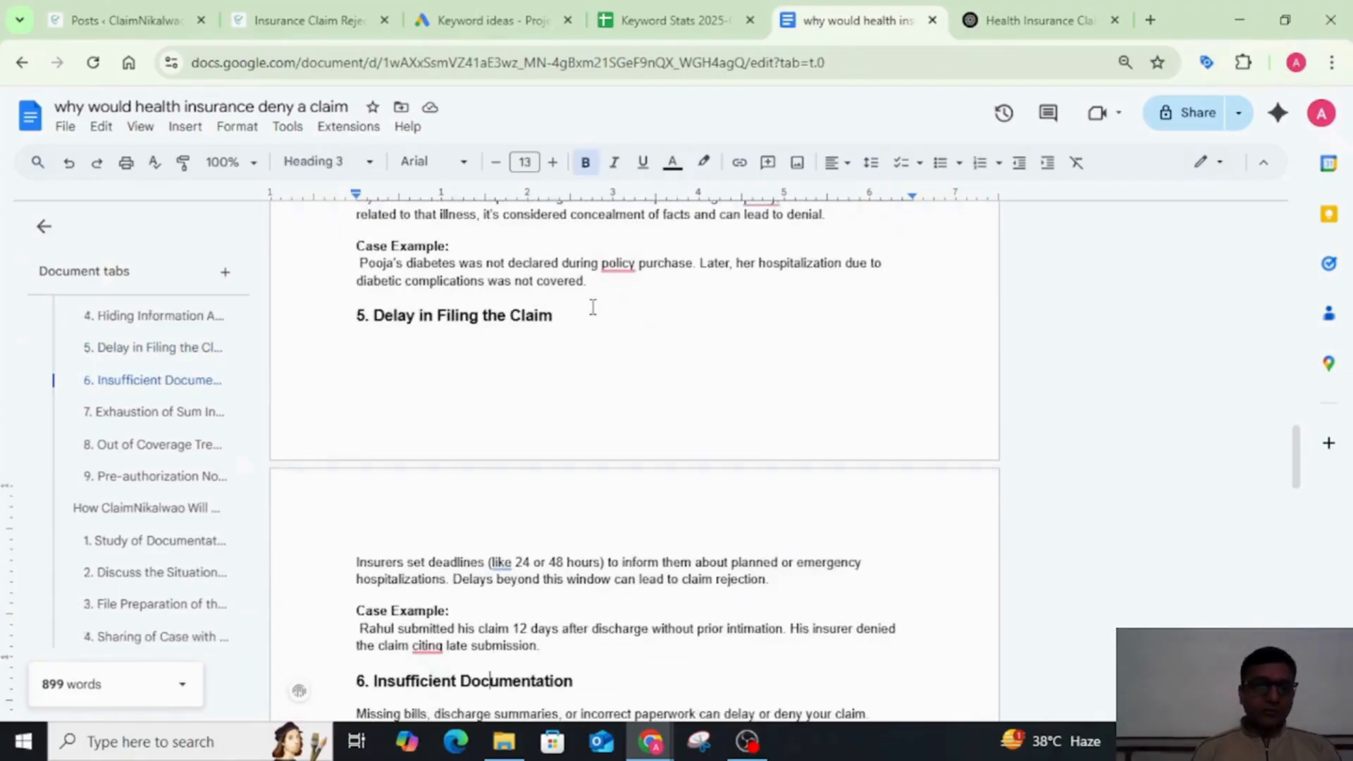
{"action": "key", "text": "Down"}
{"action": "key", "text": "Down"}
{"action": "key", "text": "Down"}
{"action": "key", "text": "Down"}
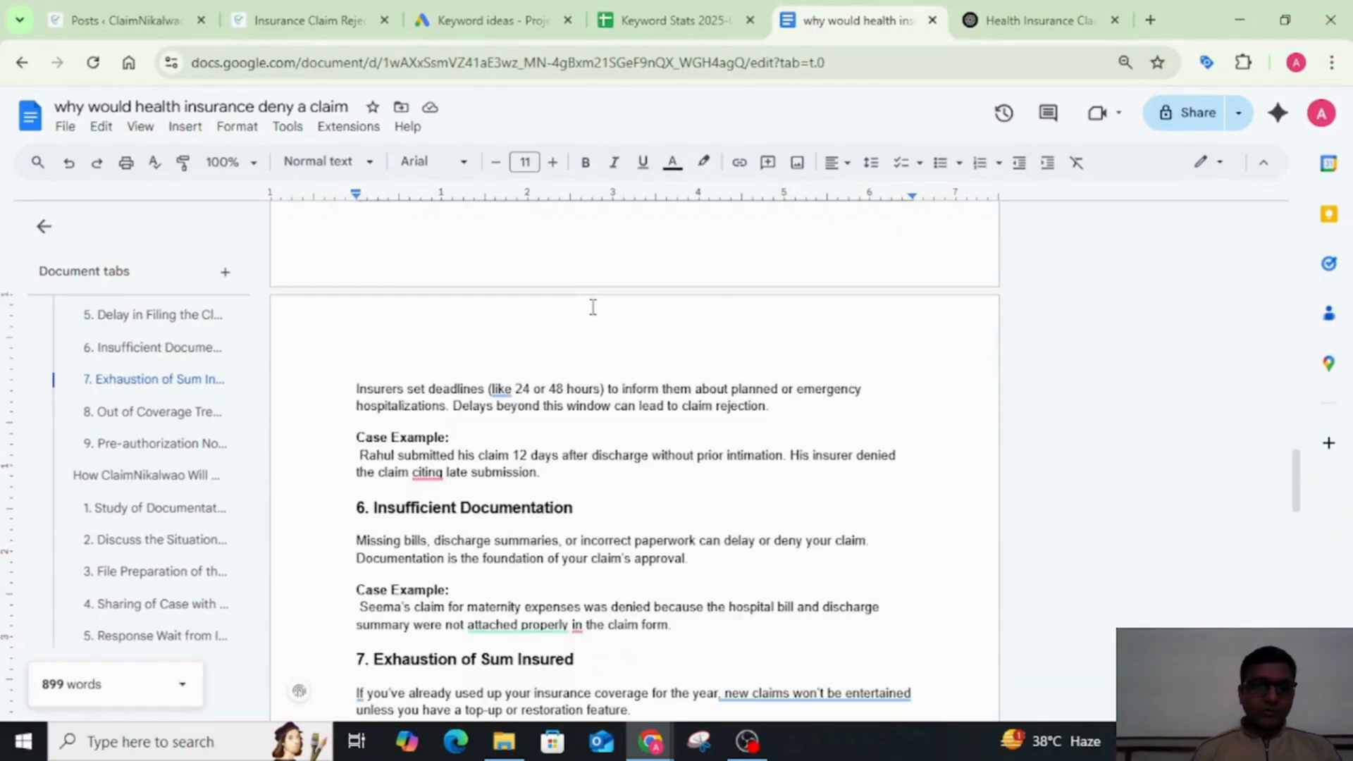
{"action": "scroll", "coordinate": [592, 307], "scroll_direction": "down", "scroll_amount": 5}
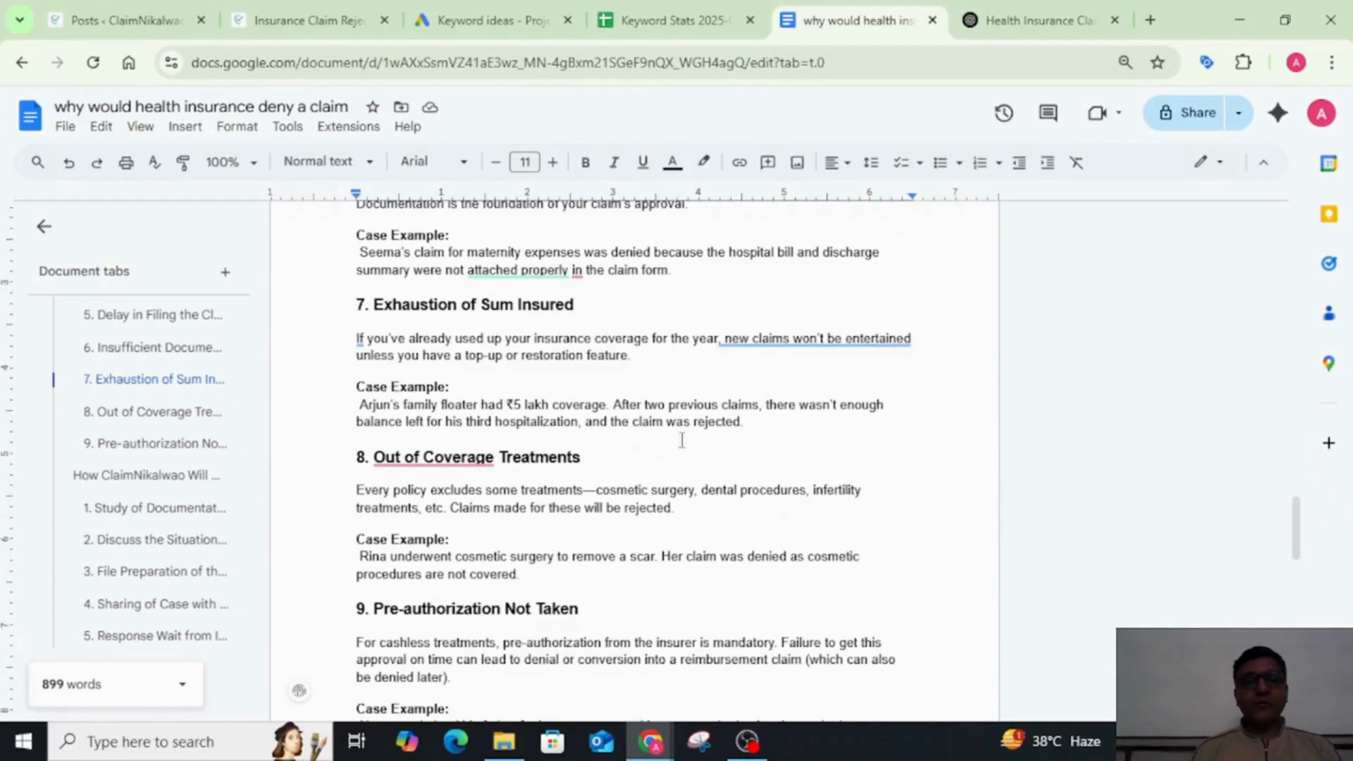
{"action": "scroll", "coordinate": [681, 441], "scroll_direction": "down", "scroll_amount": 3}
{"action": "scroll", "coordinate": [693, 465], "scroll_direction": "down", "scroll_amount": 6}
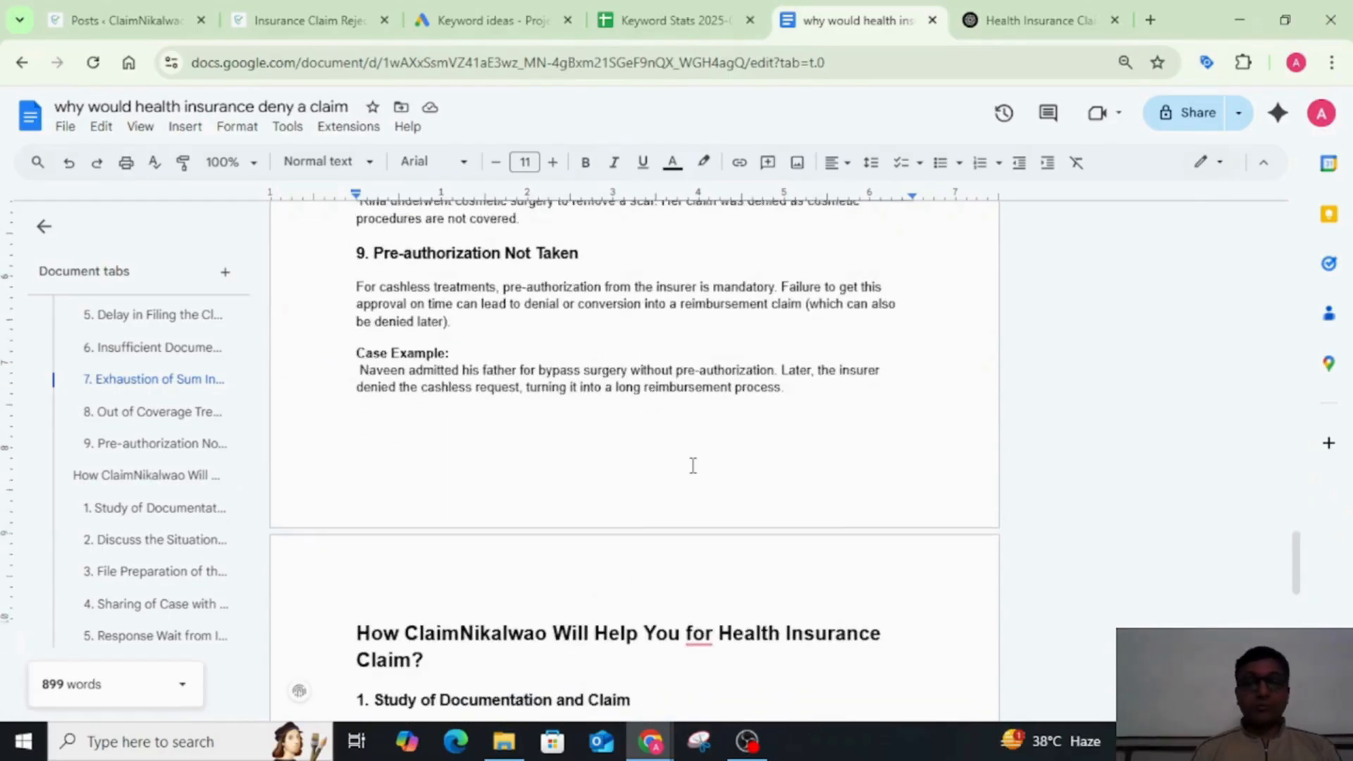
Step: Return to the blog's introduction and recheck the denial circumstances from "1. Lapsed Policy" through "7. Exhaustion of Sum Insured"
{"action": "scroll", "coordinate": [693, 465], "scroll_direction": "up", "scroll_amount": 10}
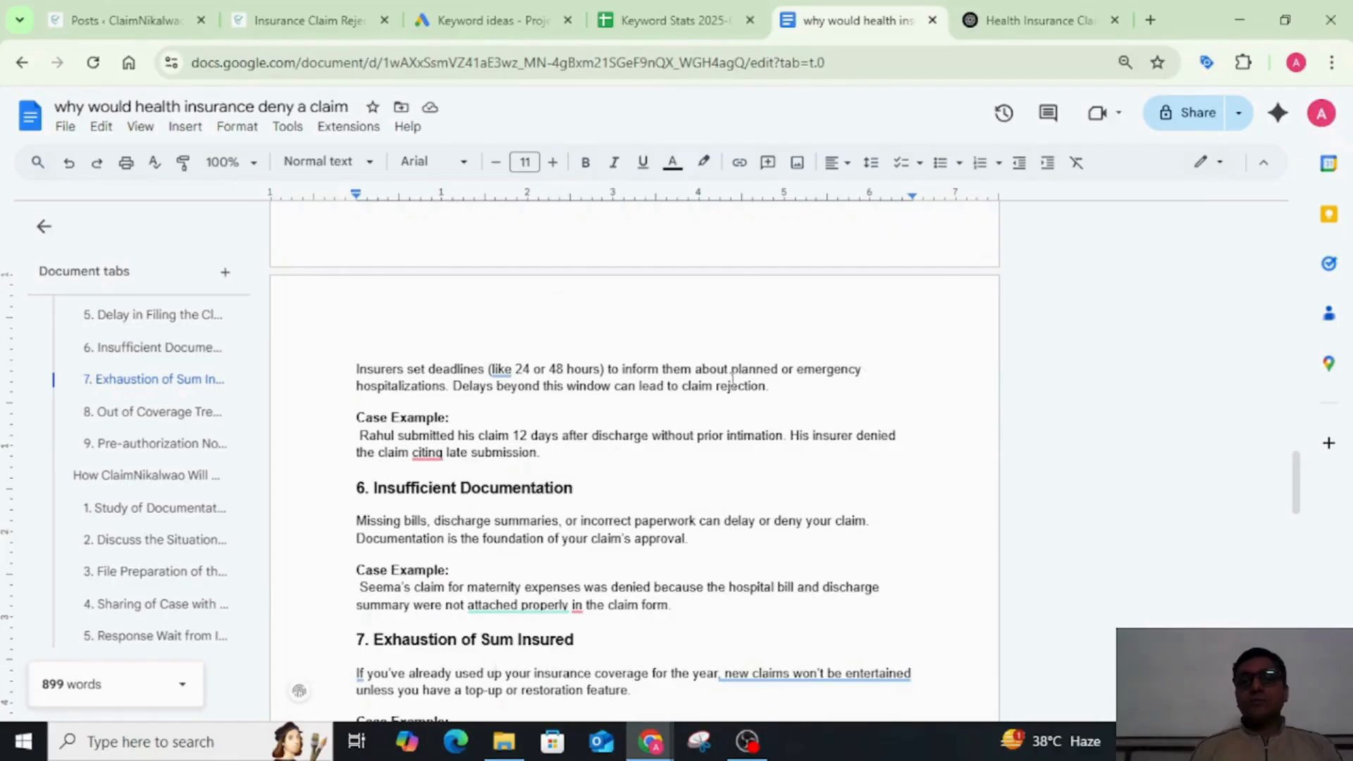
{"action": "scroll", "coordinate": [733, 380], "scroll_direction": "up", "scroll_amount": 15}
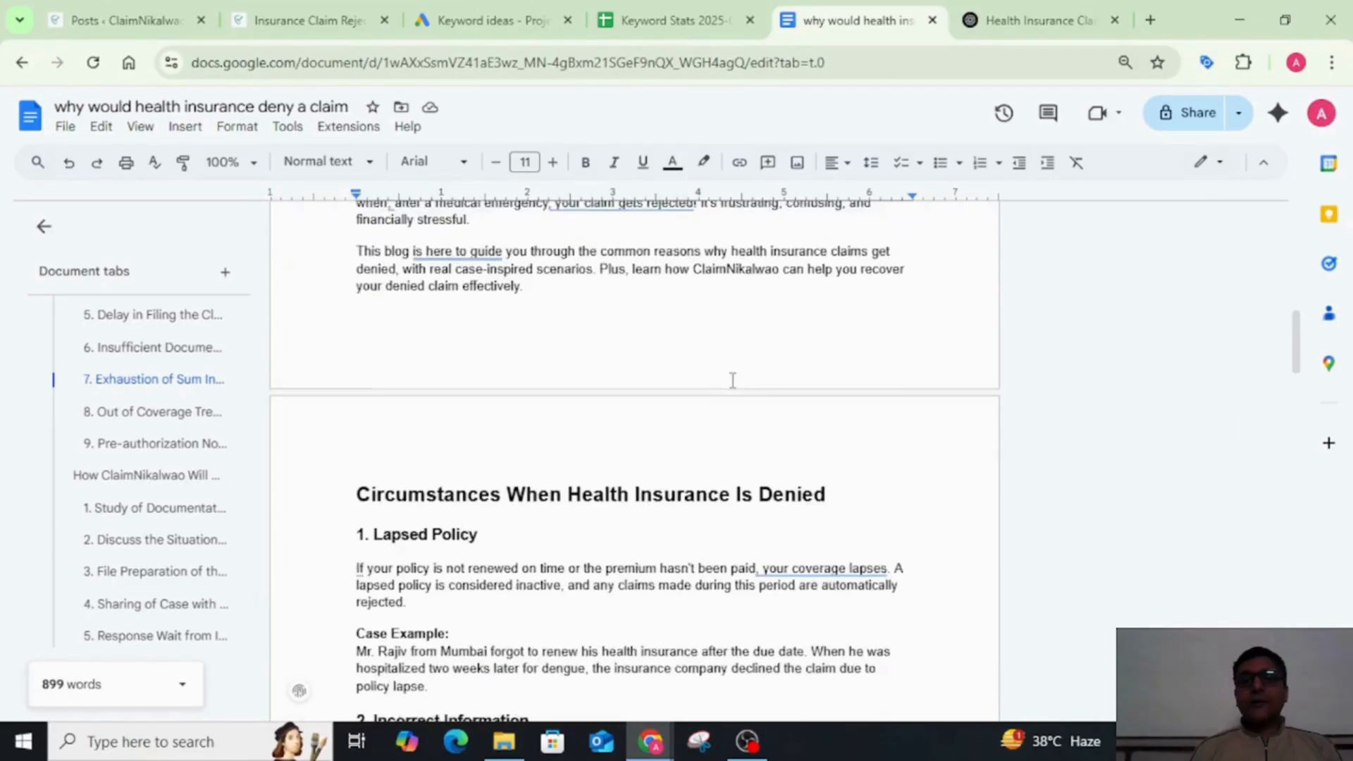
{"action": "scroll", "coordinate": [732, 380], "scroll_direction": "up", "scroll_amount": 3}
{"action": "left_click", "coordinate": [653, 378]}
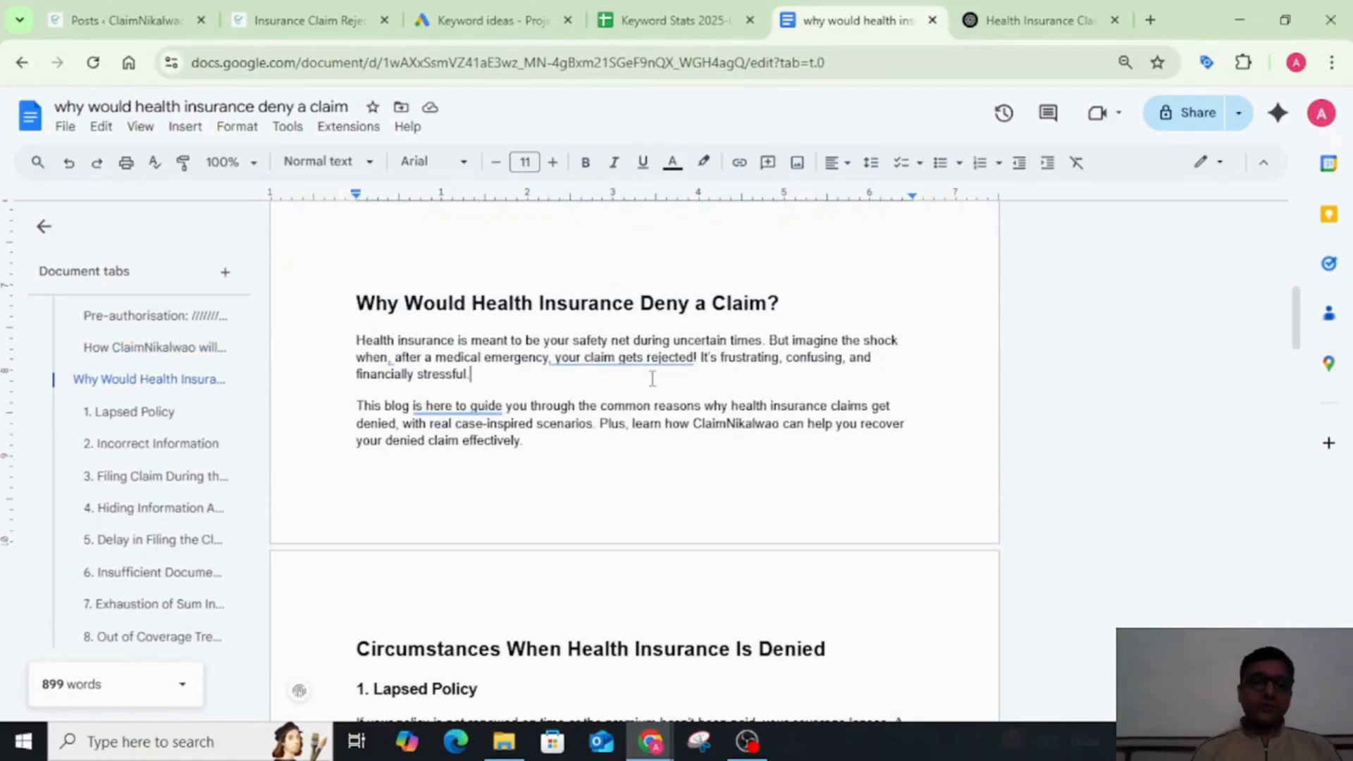
{"action": "scroll", "coordinate": [599, 454], "scroll_direction": "down", "scroll_amount": 5}
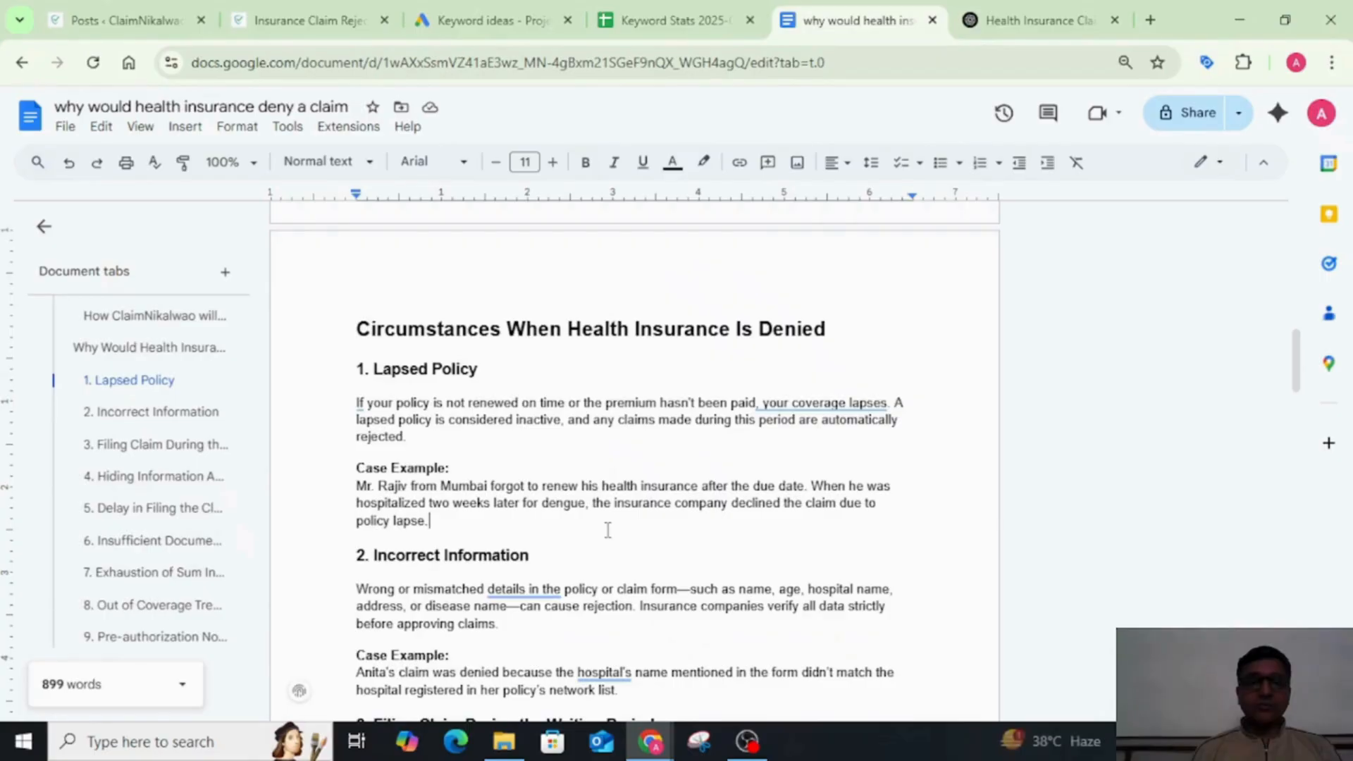
{"action": "scroll", "coordinate": [605, 525], "scroll_direction": "down", "scroll_amount": 5}
{"action": "scroll", "coordinate": [608, 530], "scroll_direction": "down", "scroll_amount": 3}
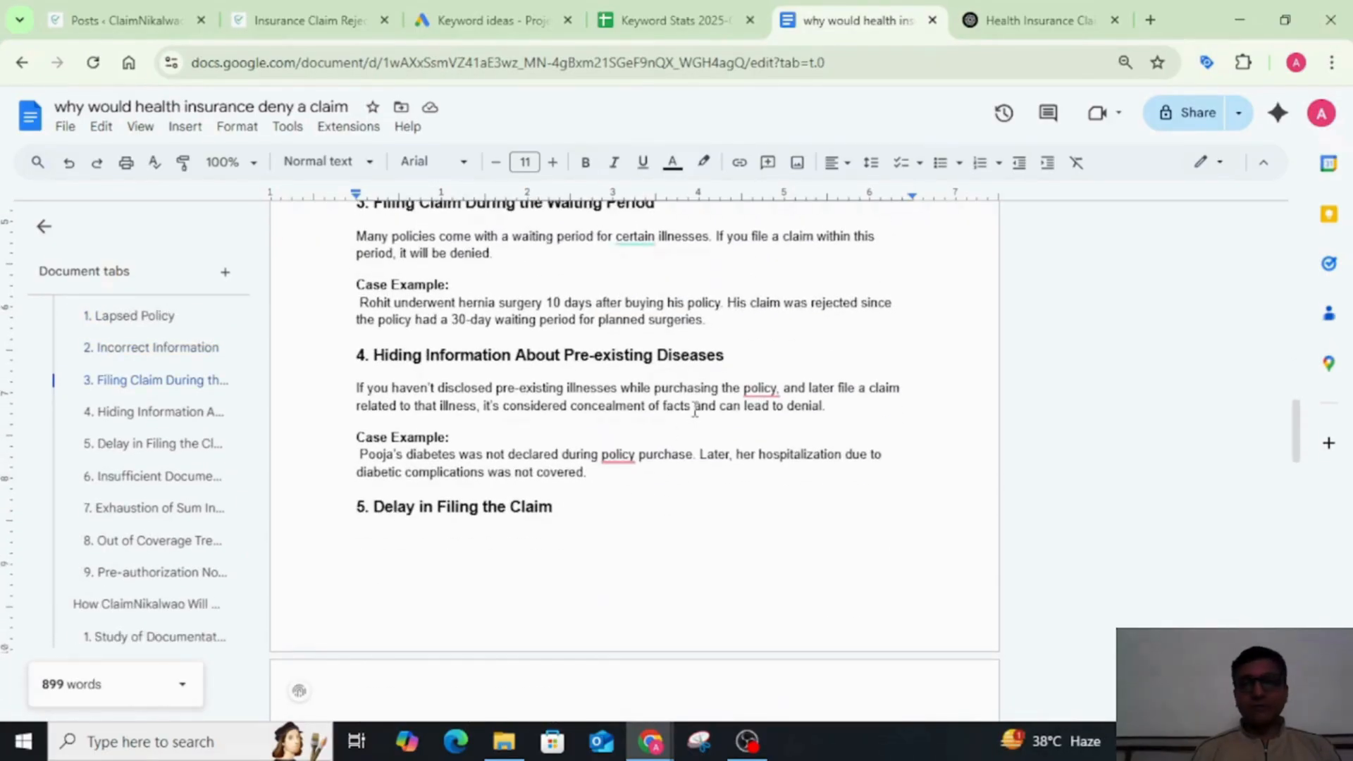
{"action": "scroll", "coordinate": [694, 411], "scroll_direction": "down", "scroll_amount": 10}
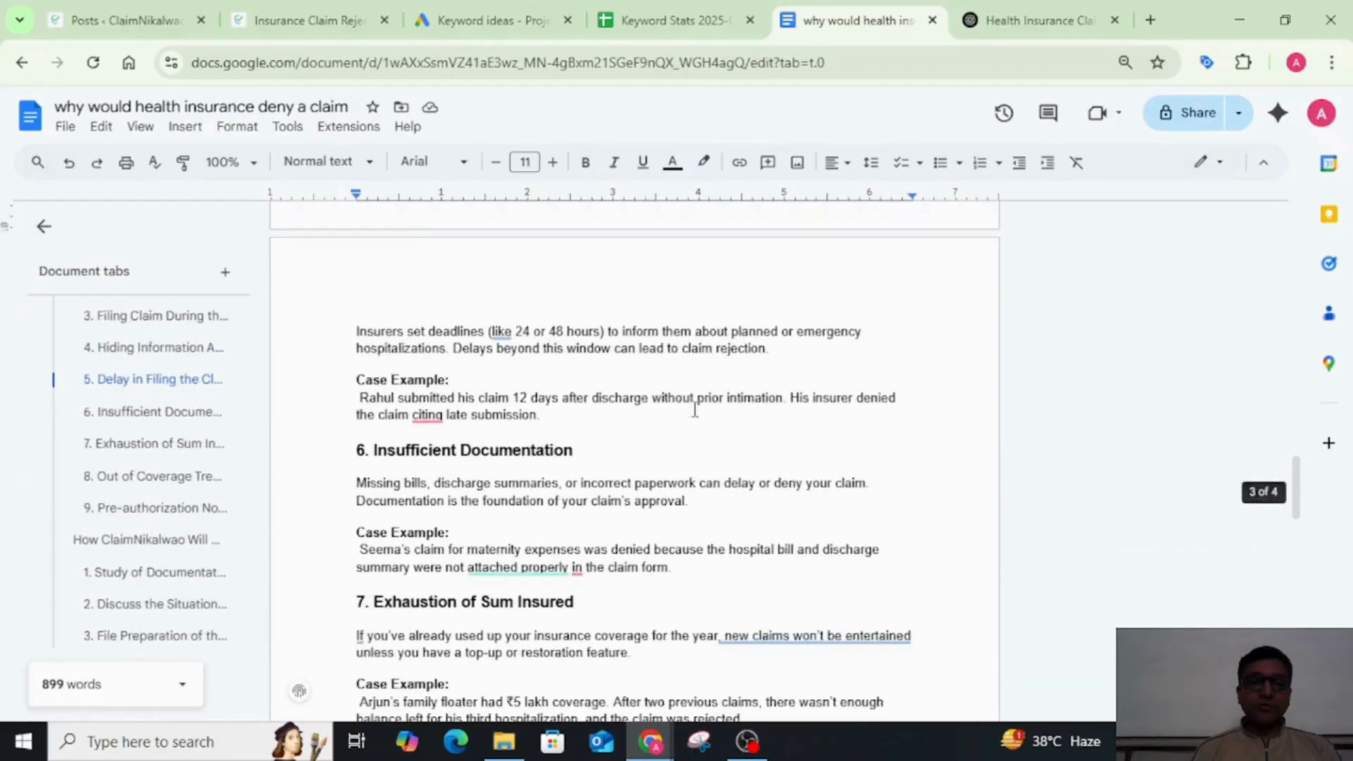